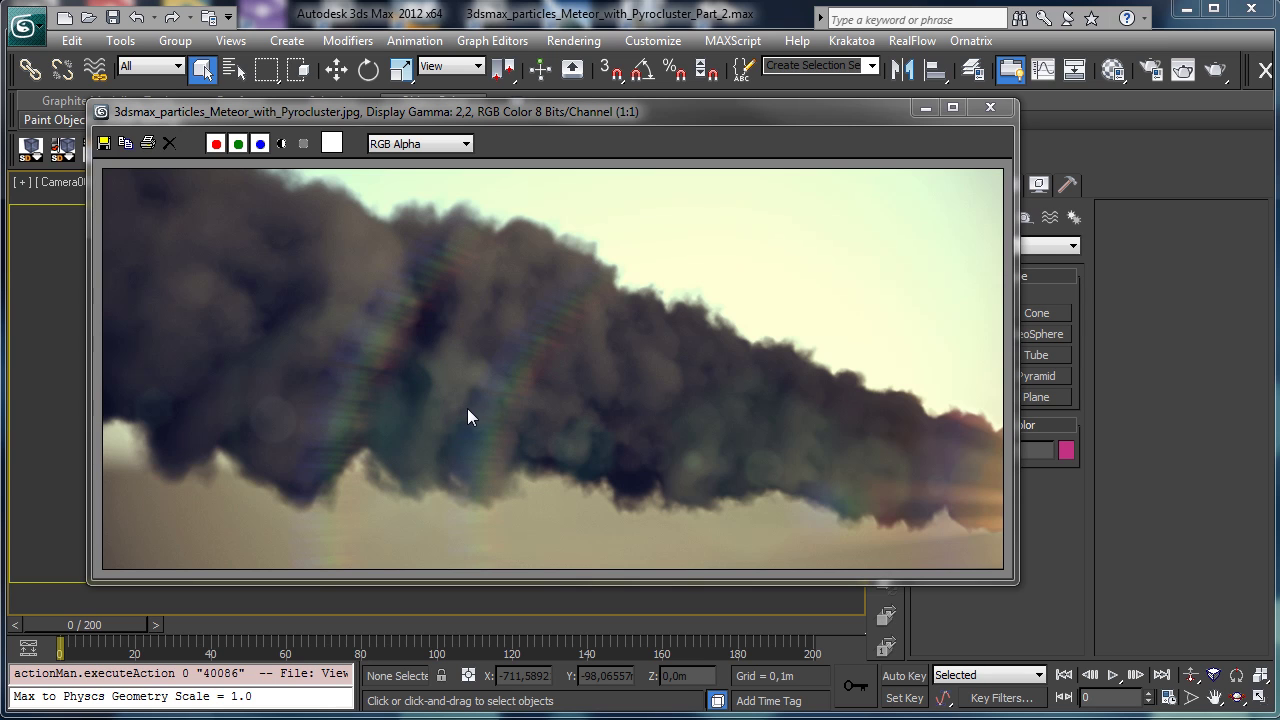
# - Close the reference image, scrub to frame 162, and display the animation curves of Camera001.Target in a wider viewport area
pyautogui.click(990, 107)
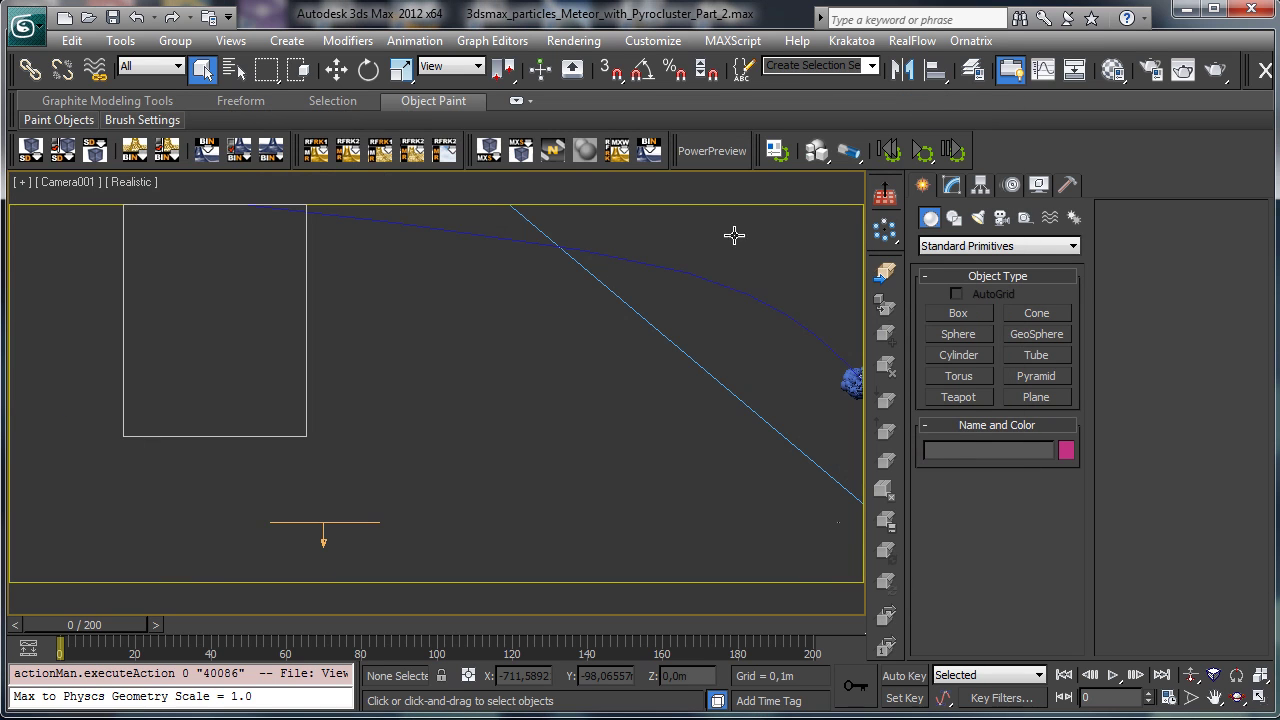
pyautogui.moveTo(62, 622); pyautogui.dragTo(669, 599)
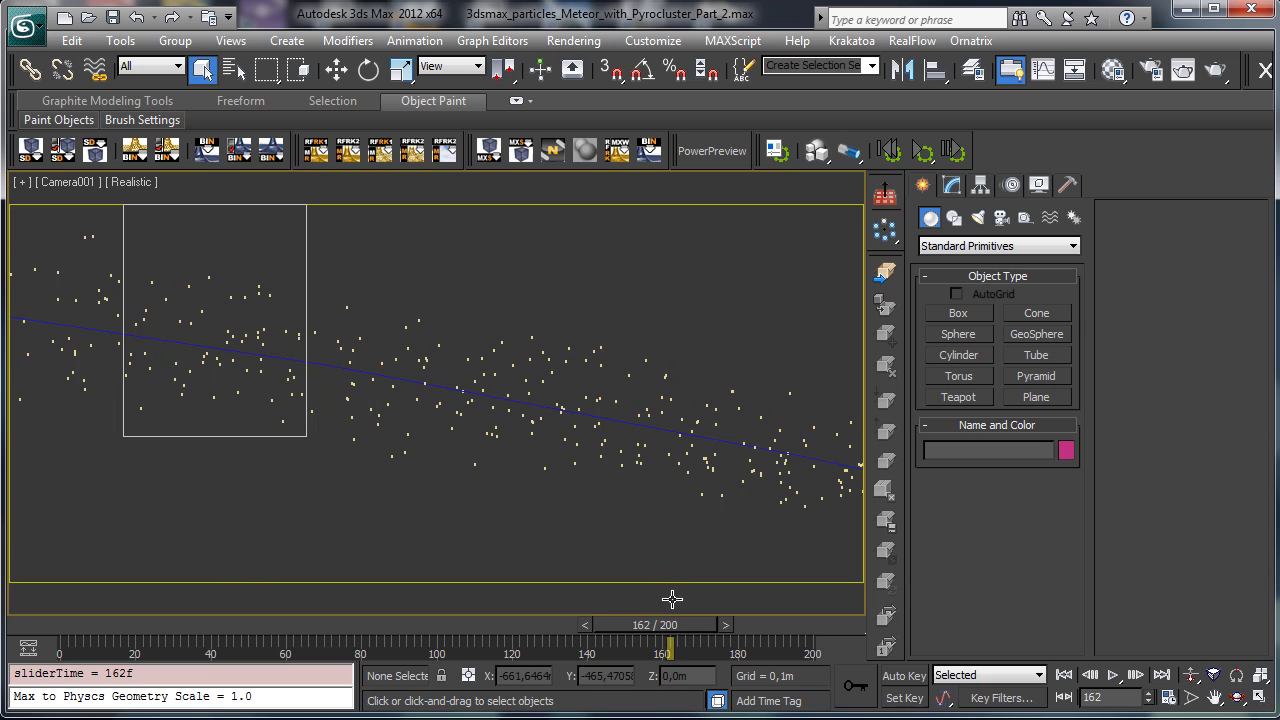
pyautogui.click(28, 650)
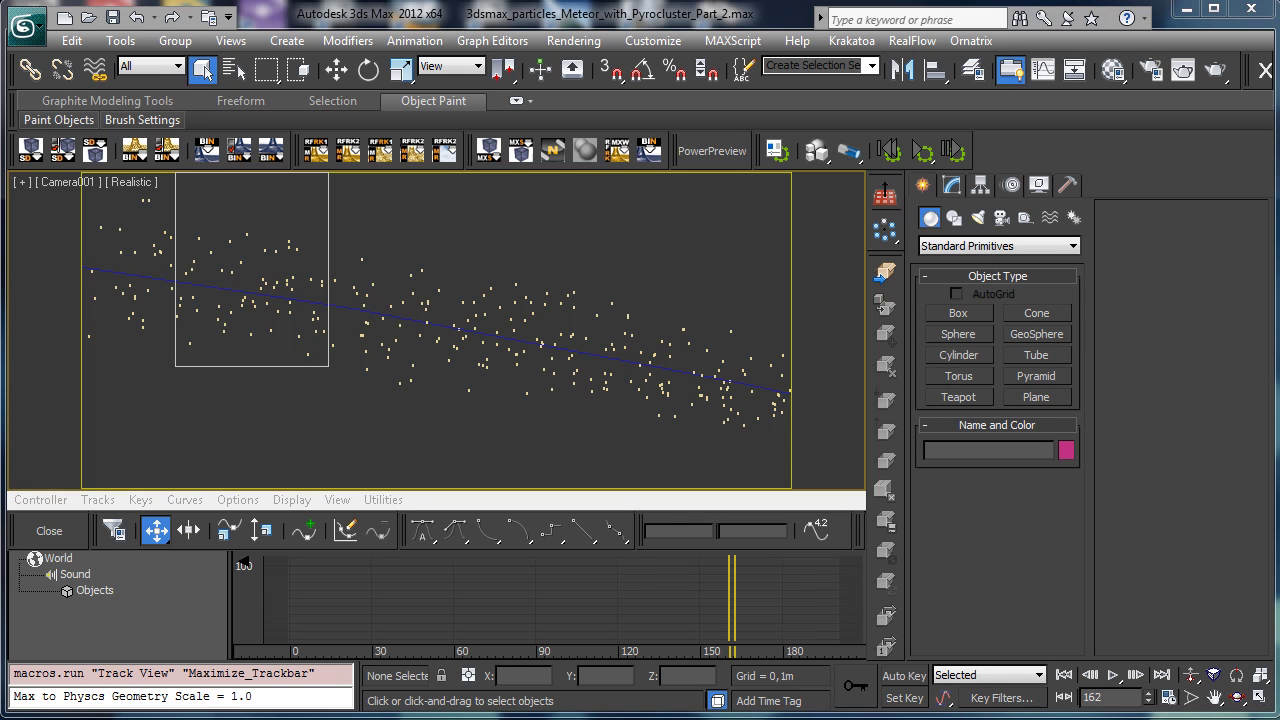
pyautogui.click(234, 69)
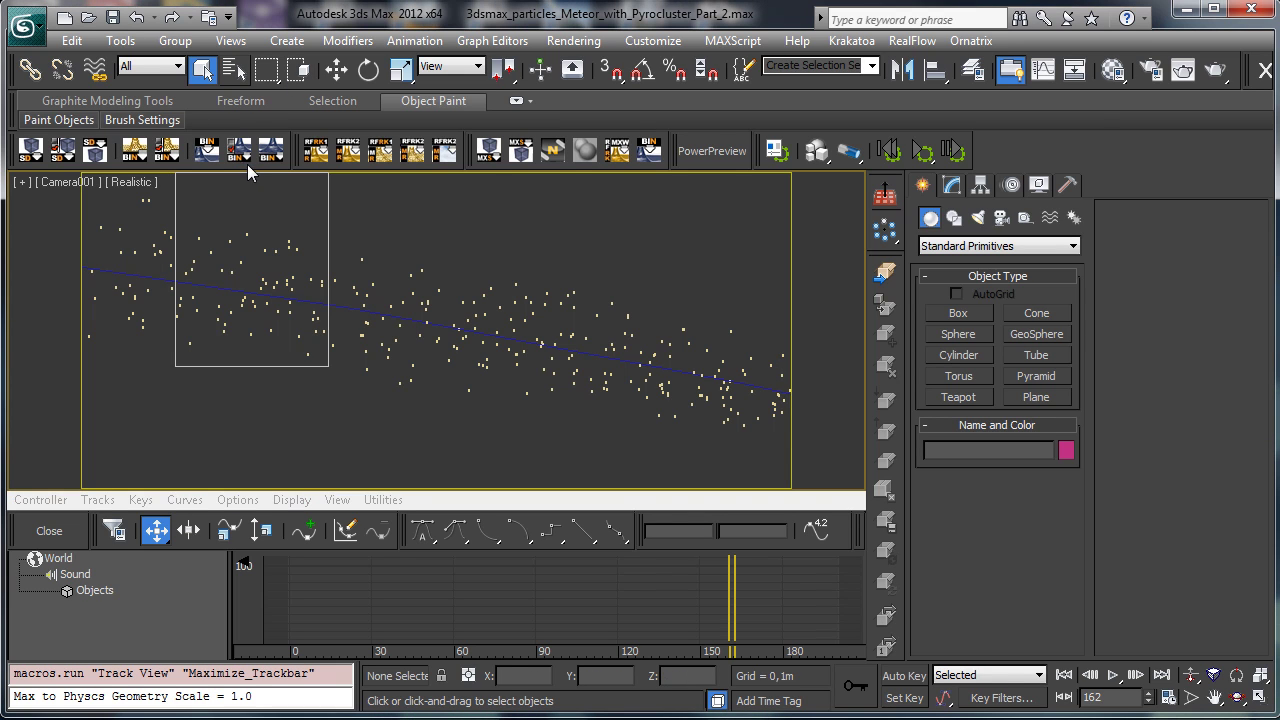
pyautogui.doubleClick(718, 285)
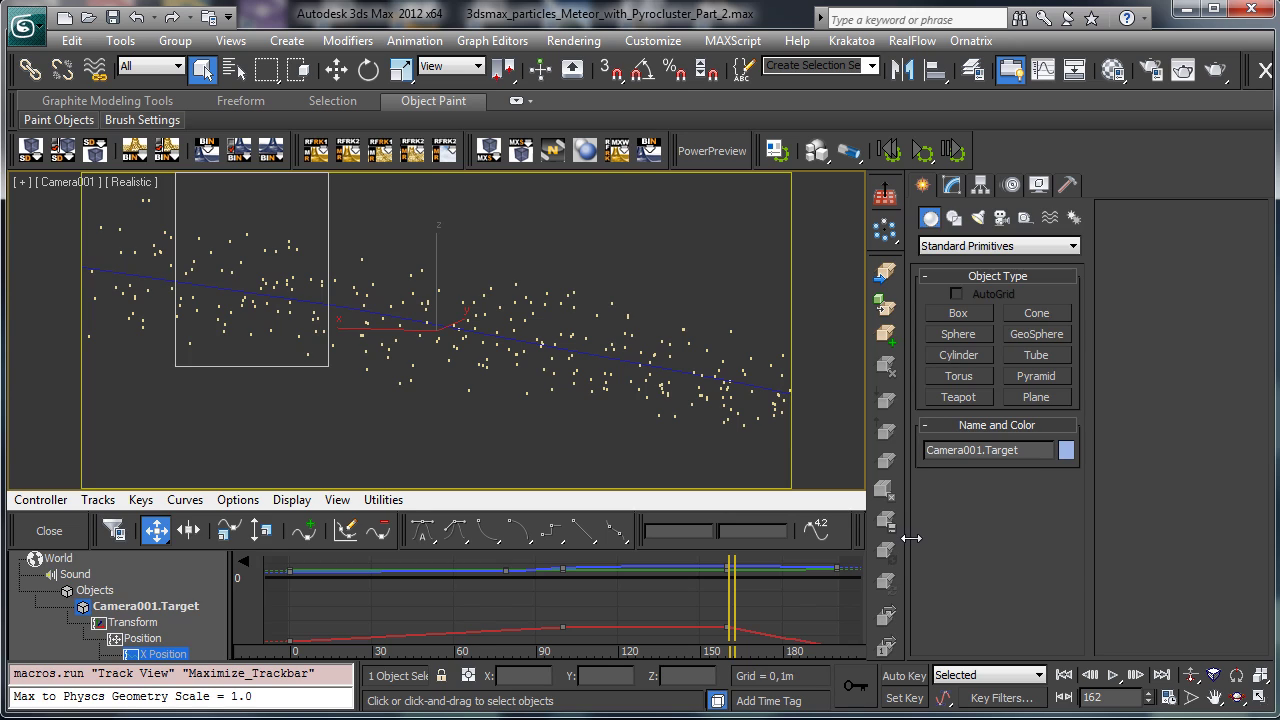
pyautogui.moveTo(911, 538); pyautogui.dragTo(1095, 538)
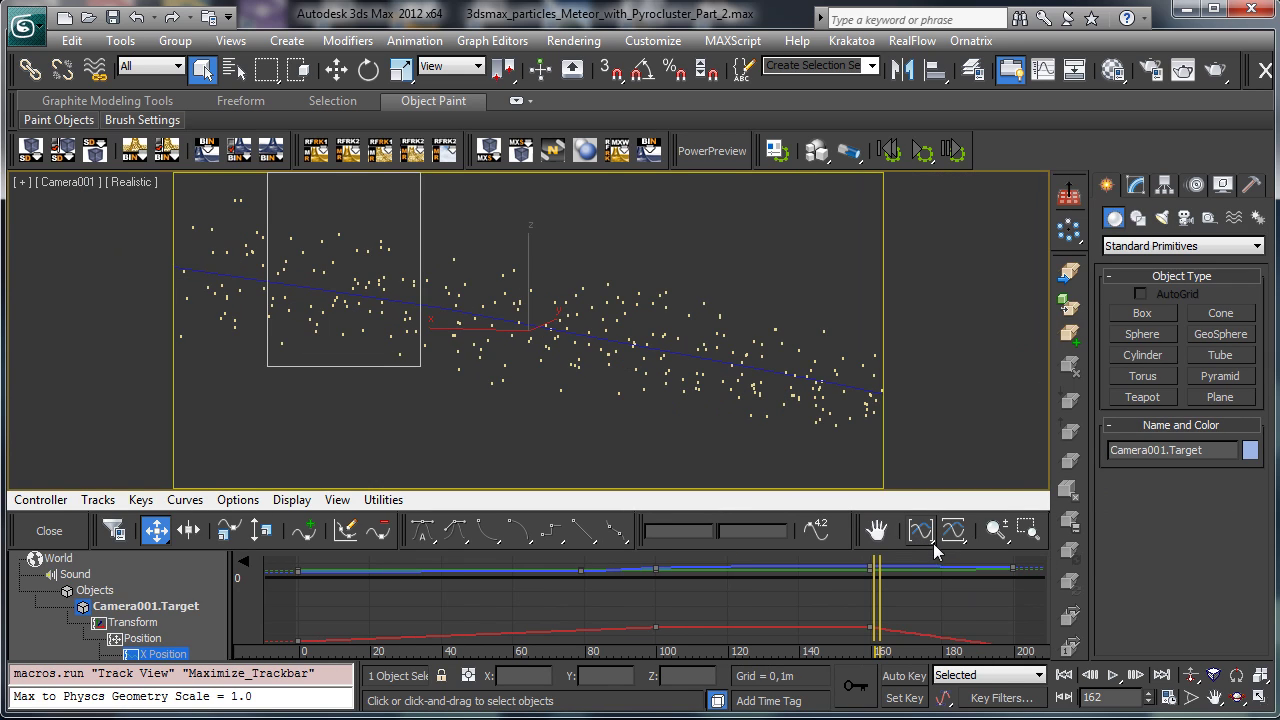
# - Delete the camera target's X Position key at frame 160 and scrub the animation to frame 176
pyautogui.moveTo(971, 613); pyautogui.dragTo(1052, 645)
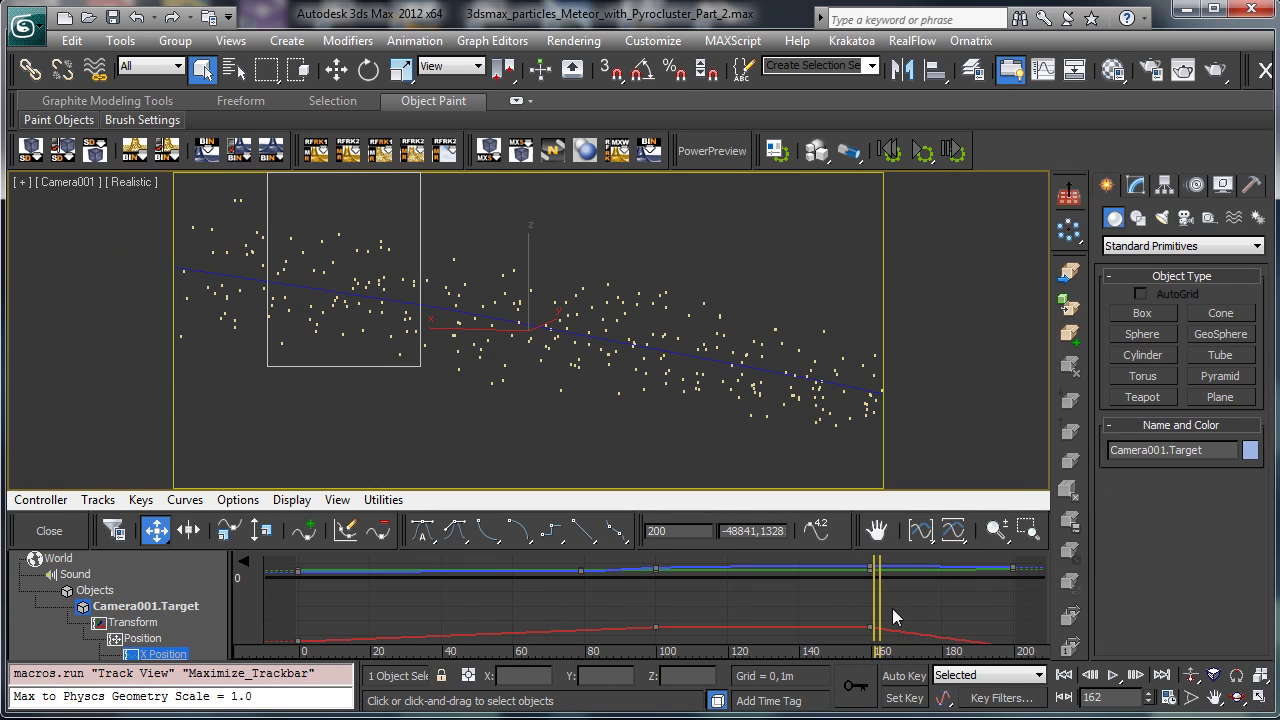
pyautogui.moveTo(876, 595); pyautogui.dragTo(946, 591)
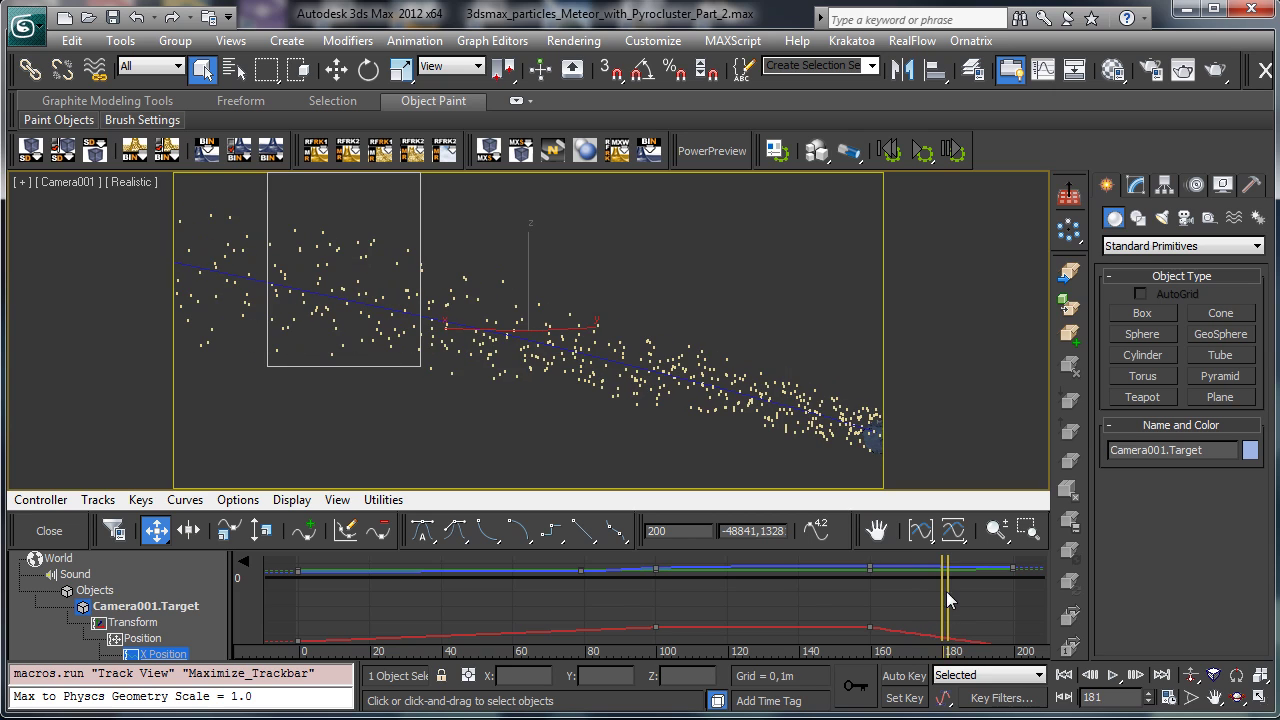
pyautogui.hotkey('ctrl', 'z')
pyautogui.moveTo(944, 603); pyautogui.dragTo(738, 608)
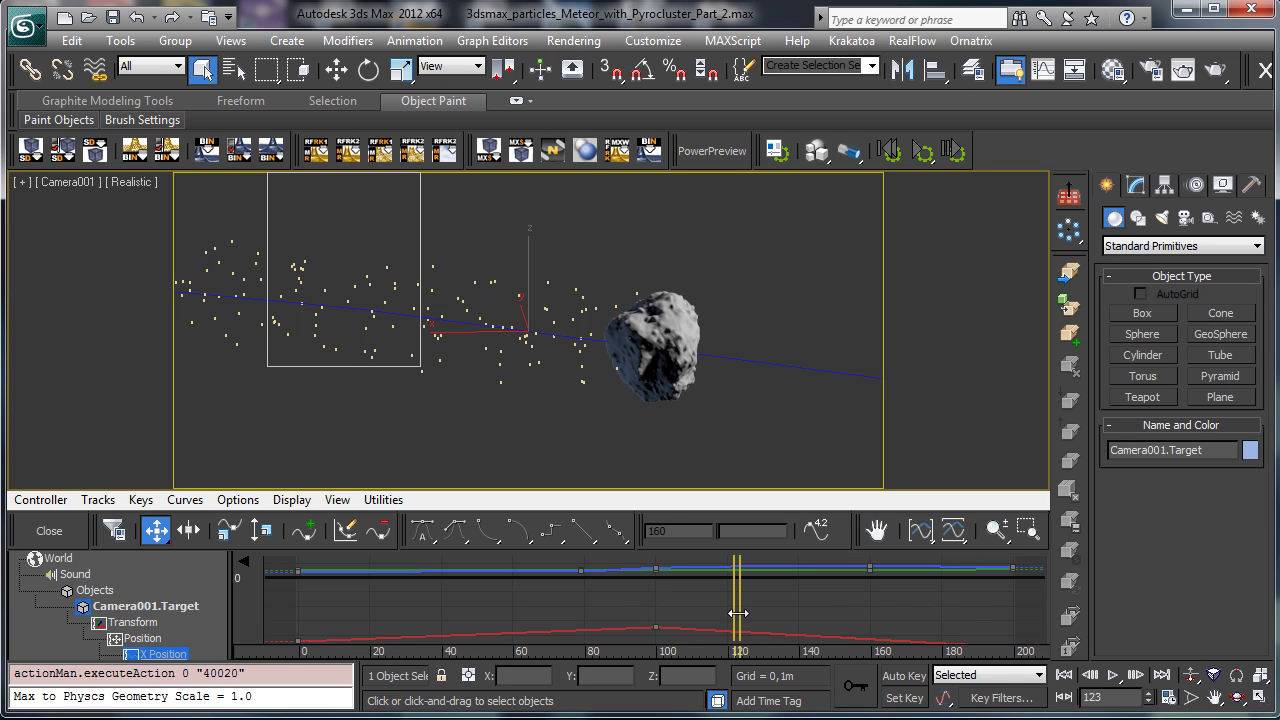
pyautogui.moveTo(737, 606); pyautogui.dragTo(928, 591)
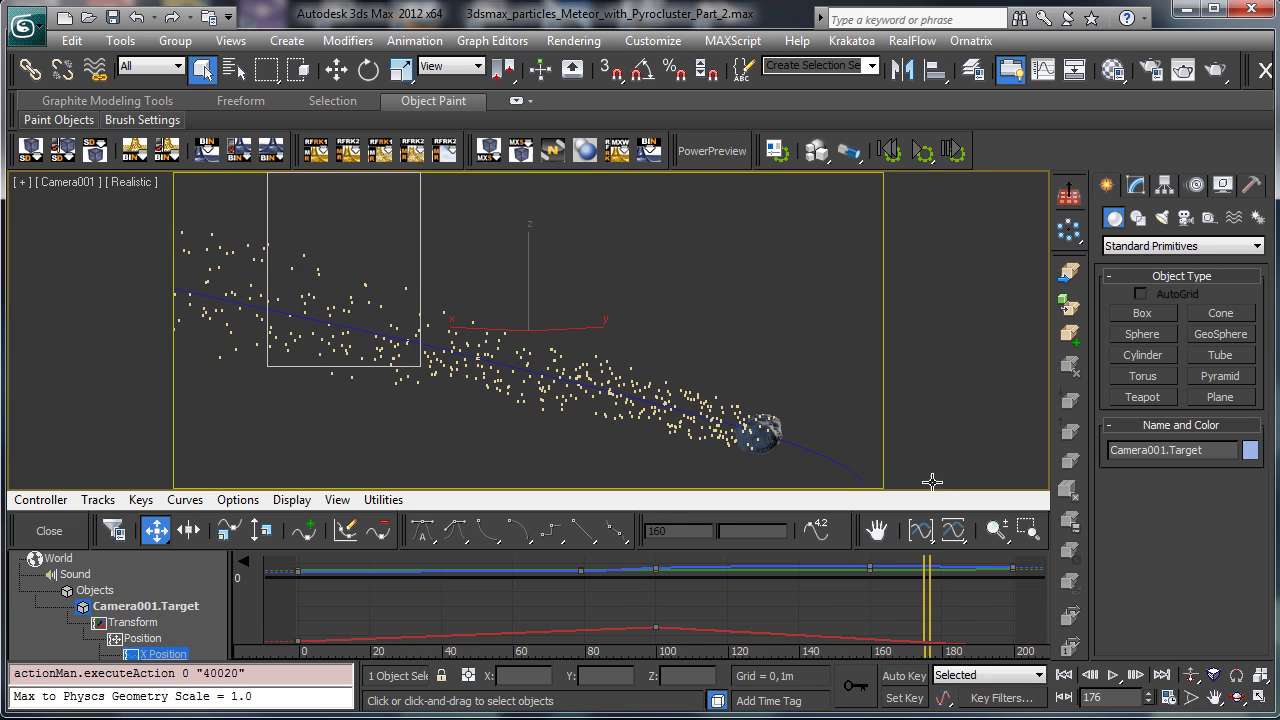
# - Show the Rendered Frame Window and extend the Camera001 render region to the full height of the frame
pyautogui.click(1158, 80)
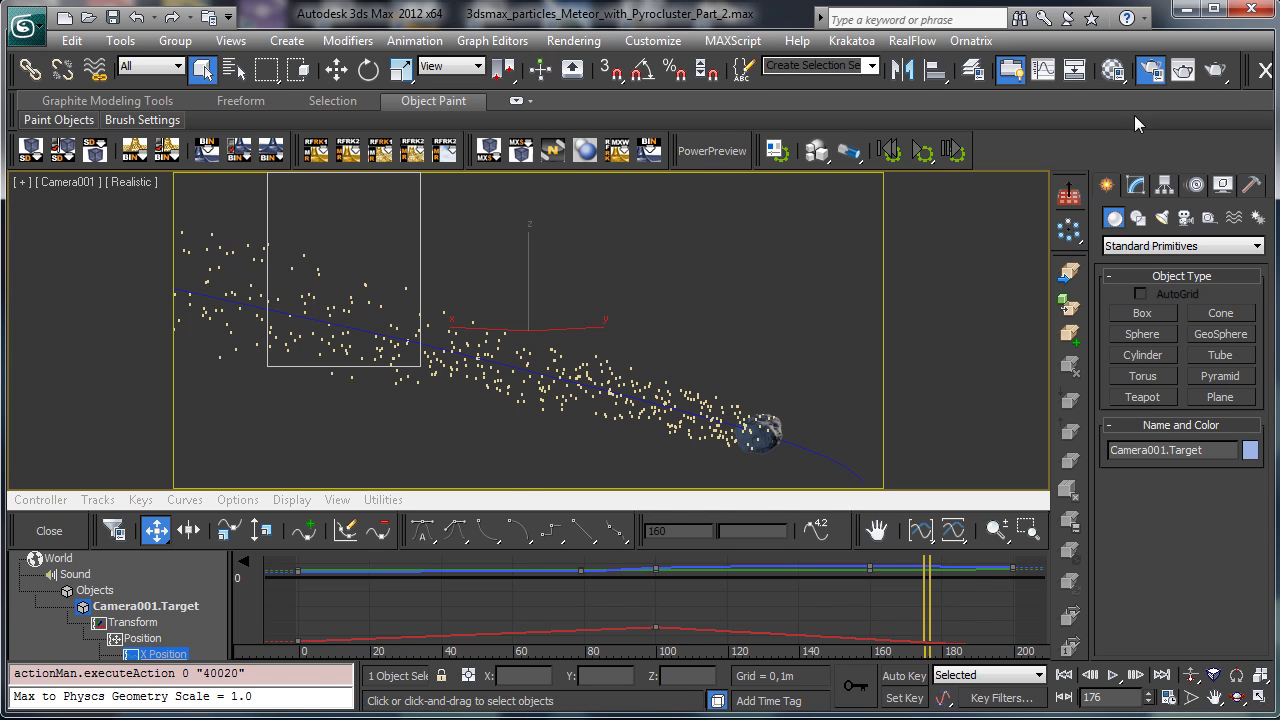
pyautogui.click(490, 118)
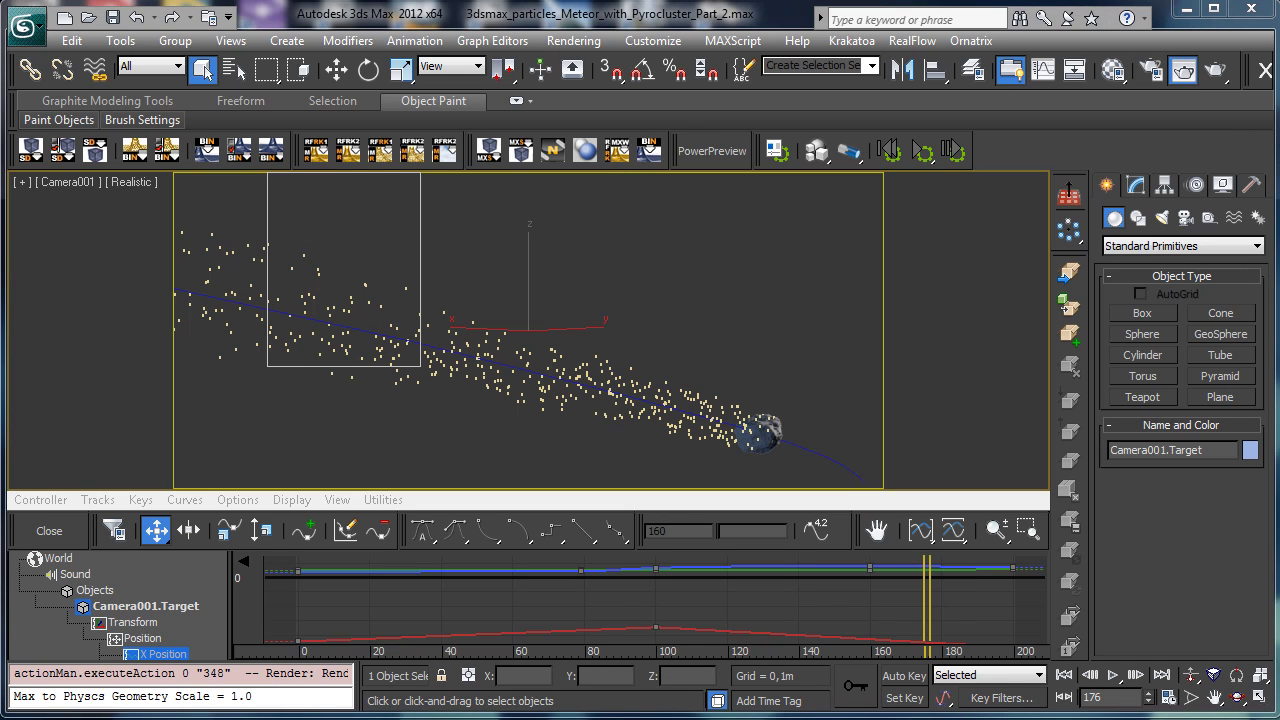
pyautogui.moveTo(952, 90); pyautogui.dragTo(914, 90)
pyautogui.click(748, 145)
pyautogui.moveTo(837, 362); pyautogui.dragTo(837, 449)
pyautogui.click(748, 142)
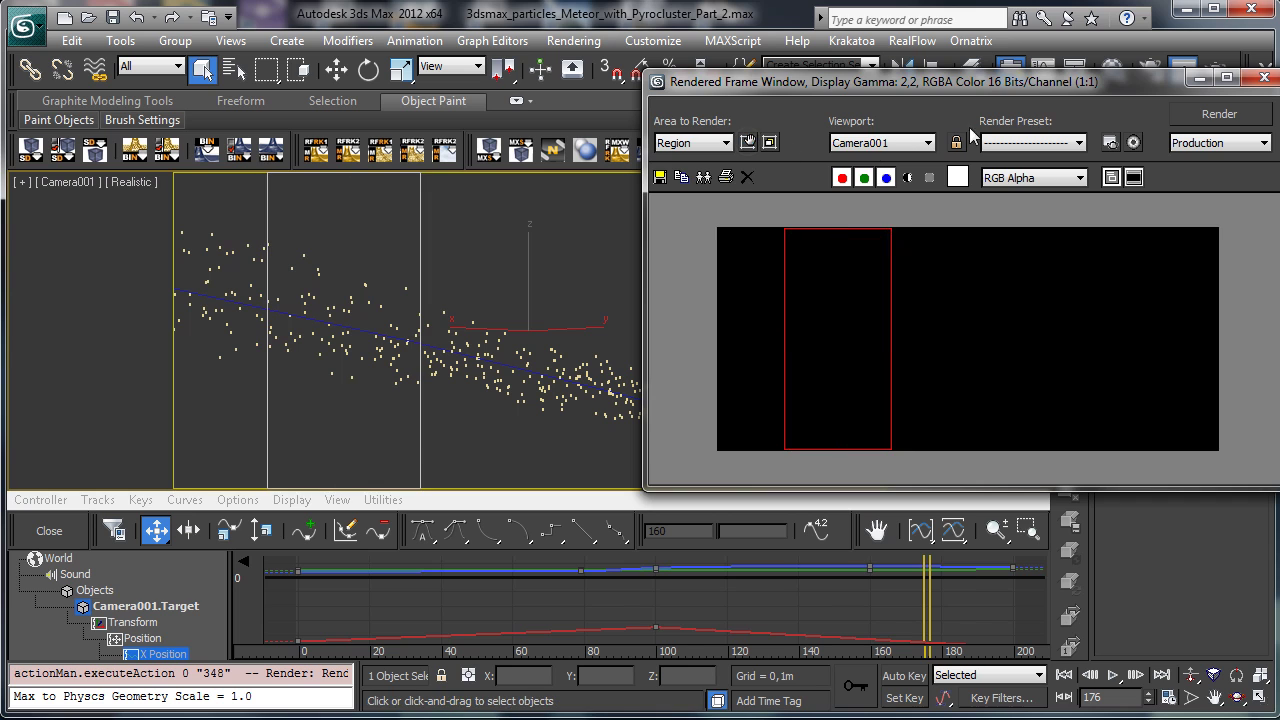
# - Render the Camera001 region at frame 176 and clone the resulting image into a separate window for comparison
pyautogui.moveTo(1151, 79); pyautogui.dragTo(1061, 155)
pyautogui.click(1129, 190)
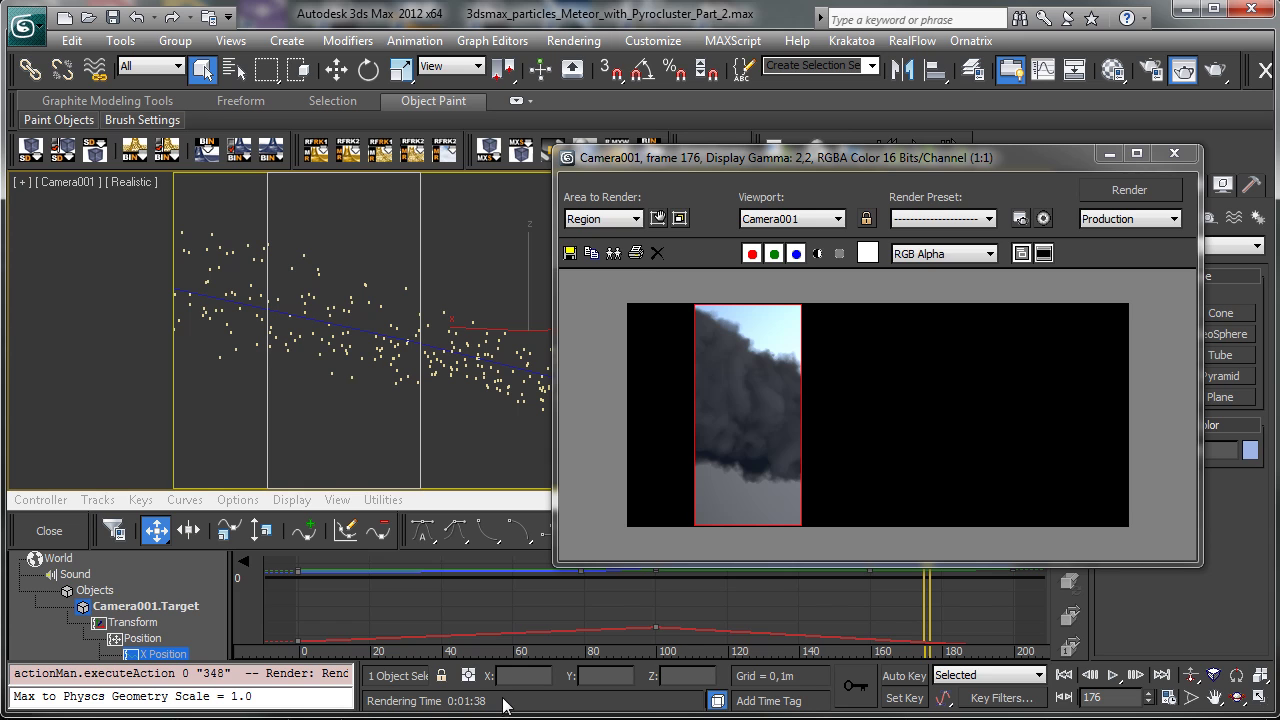
pyautogui.click(613, 252)
pyautogui.moveTo(1004, 166)
pyautogui.mouseDown()
pyautogui.moveTo(131, 437)
pyautogui.moveTo(1108, 289)
pyautogui.moveTo(999, 335)
pyautogui.mouseUp()
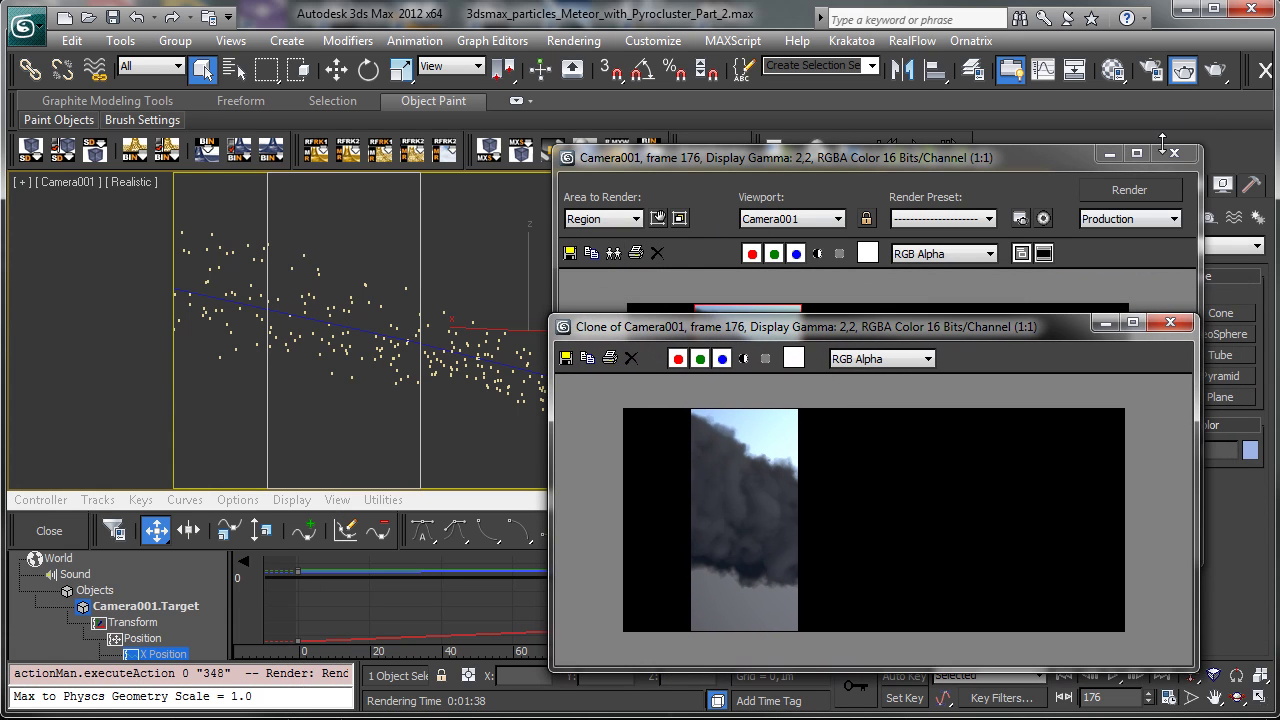
# - Open the Environment settings and display the parameters of the pyrocluster3 atmosphere effect, collapsing the sections above them
pyautogui.click(1146, 74)
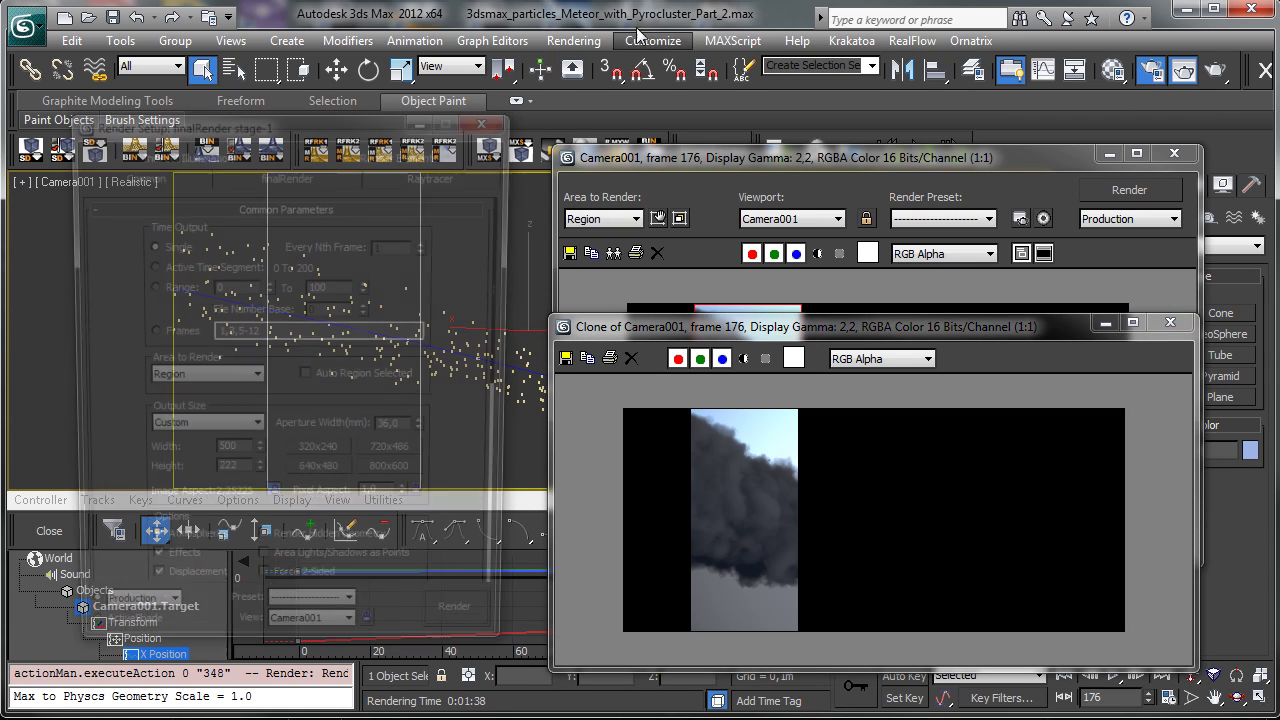
pyautogui.click(490, 117)
pyautogui.click(573, 40)
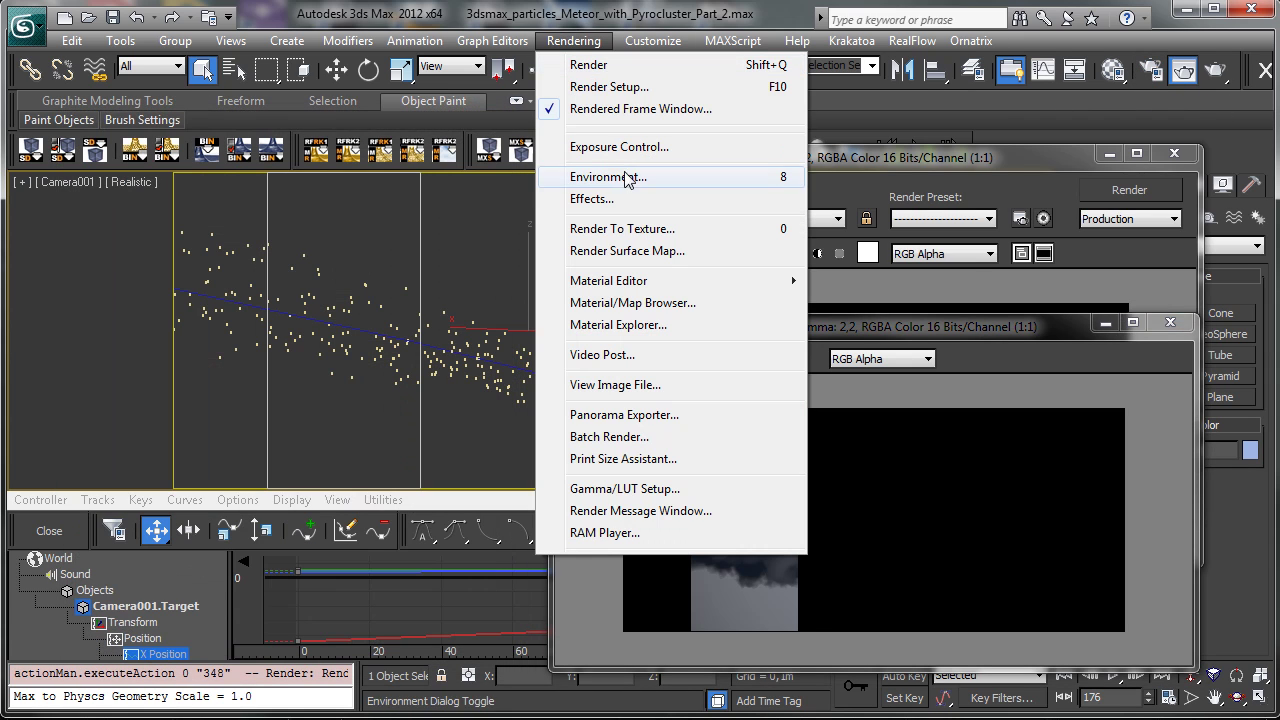
pyautogui.click(615, 202)
pyautogui.click(160, 130)
pyautogui.click(92, 130)
pyautogui.click(177, 162)
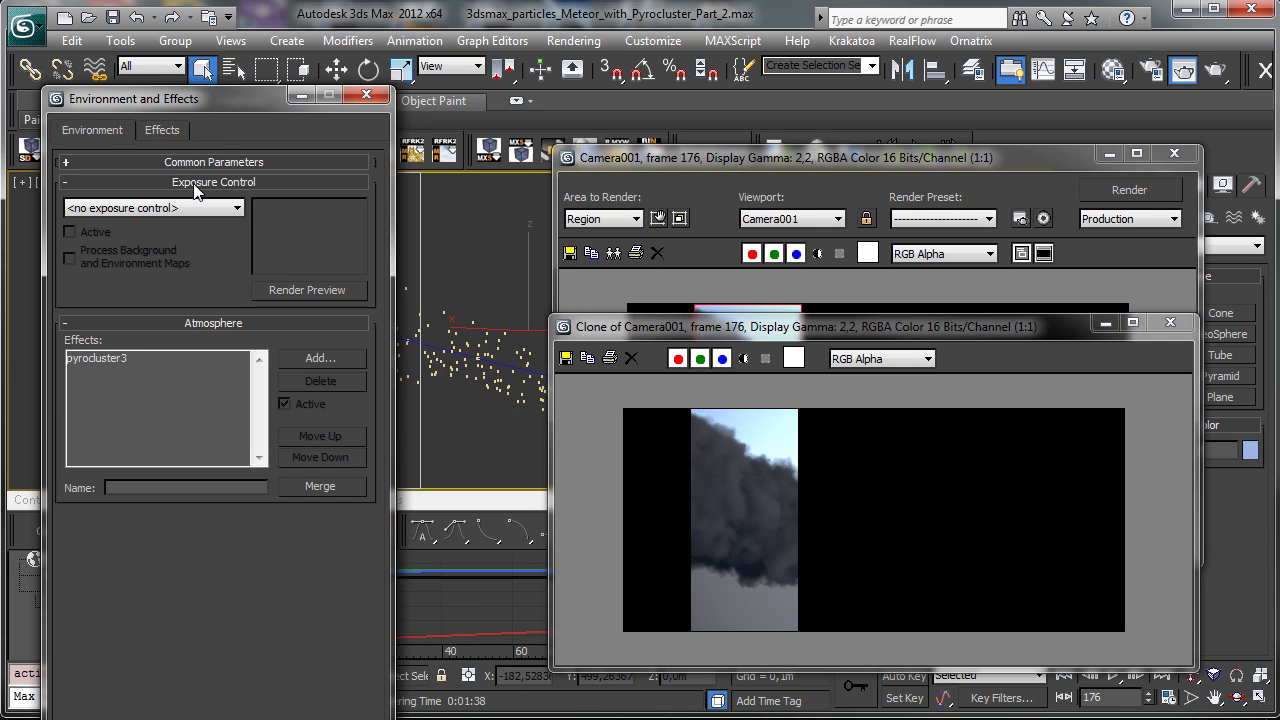
pyautogui.click(196, 182)
pyautogui.click(139, 237)
pyautogui.moveTo(226, 99); pyautogui.dragTo(249, 36)
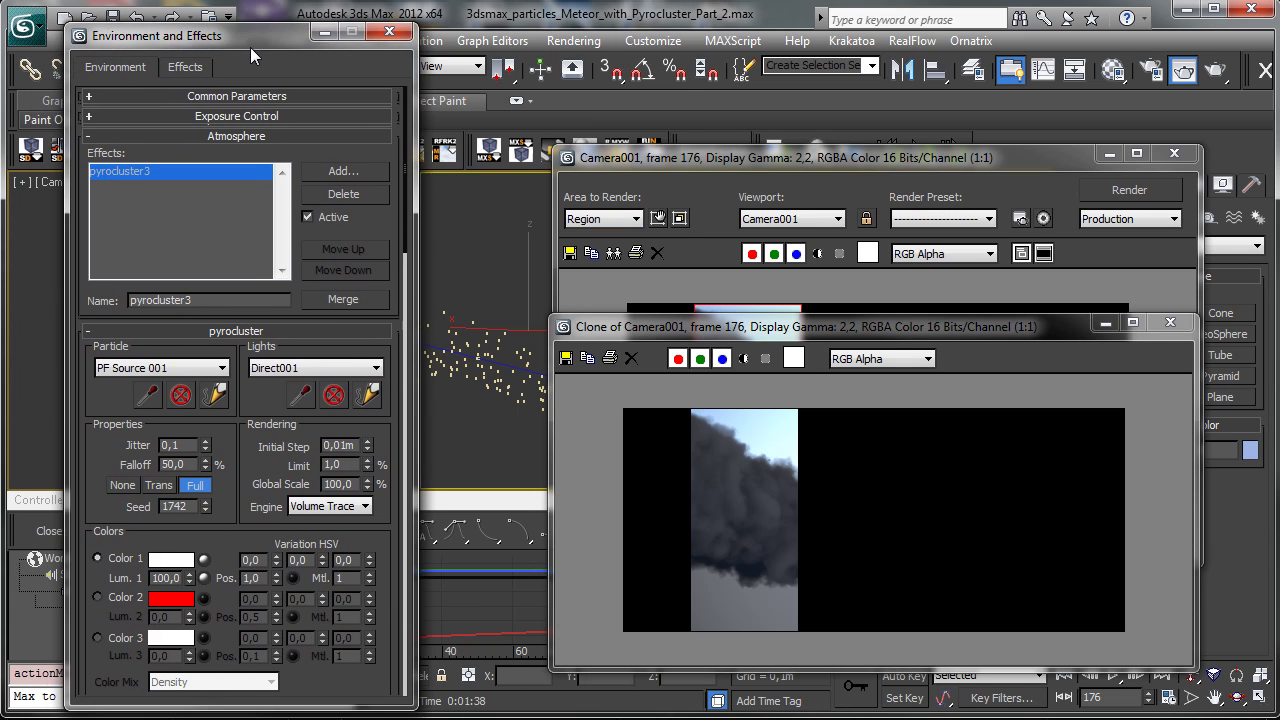
pyautogui.click(229, 140)
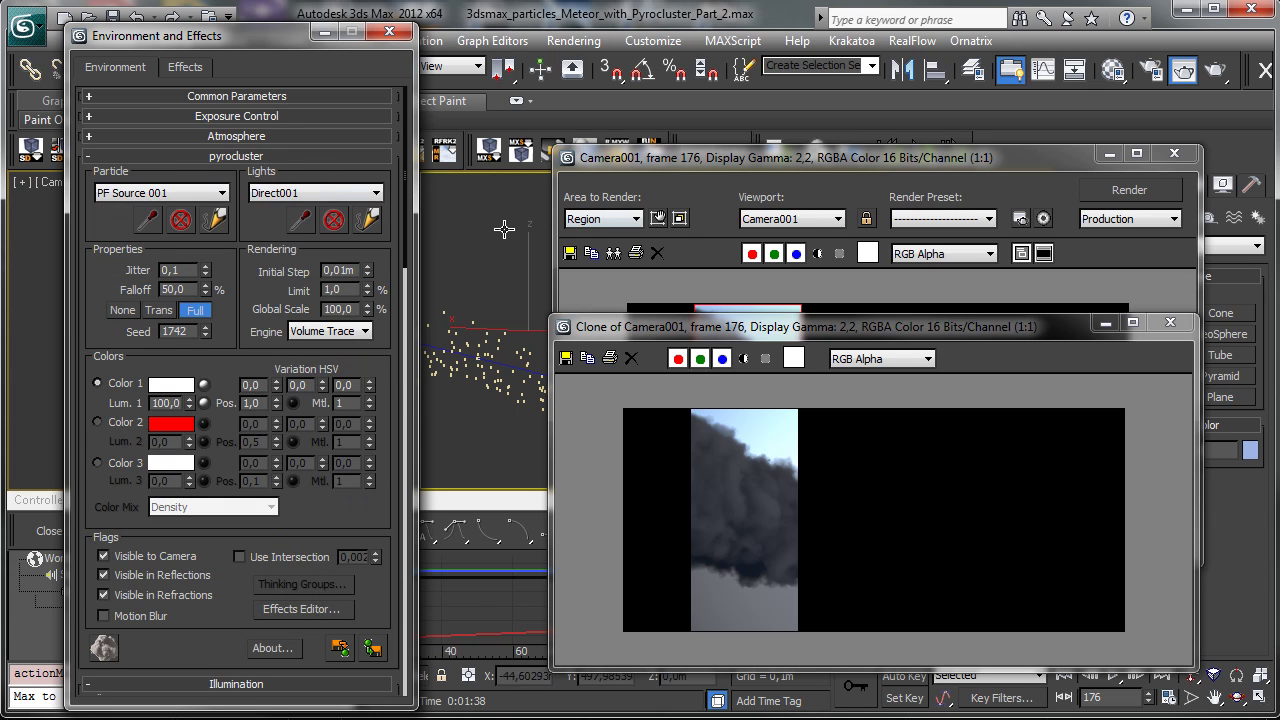
pyautogui.moveTo(242, 40); pyautogui.dragTo(199, 30)
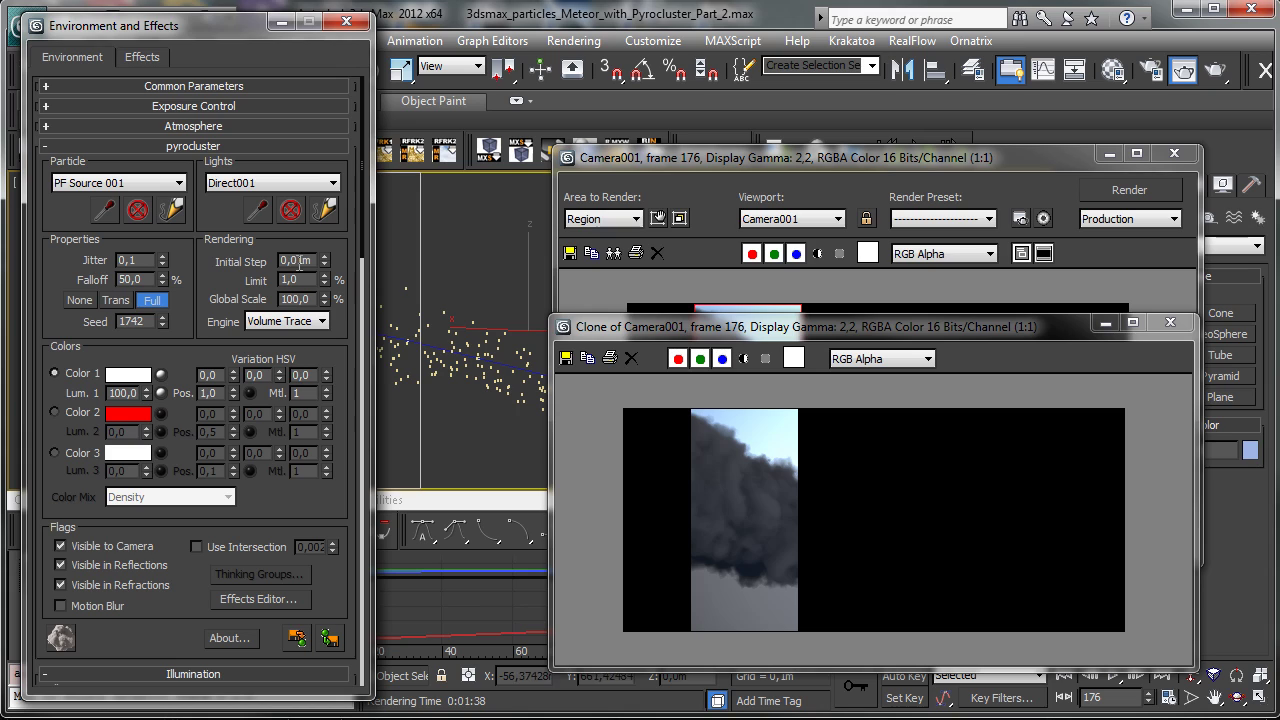
# - Set the pyrocluster's Rendering Initial Step to 0,1m and re-render the region beside the cloned image
pyautogui.click(299, 262)
pyautogui.press('BackSpace')
pyautogui.press('Return')
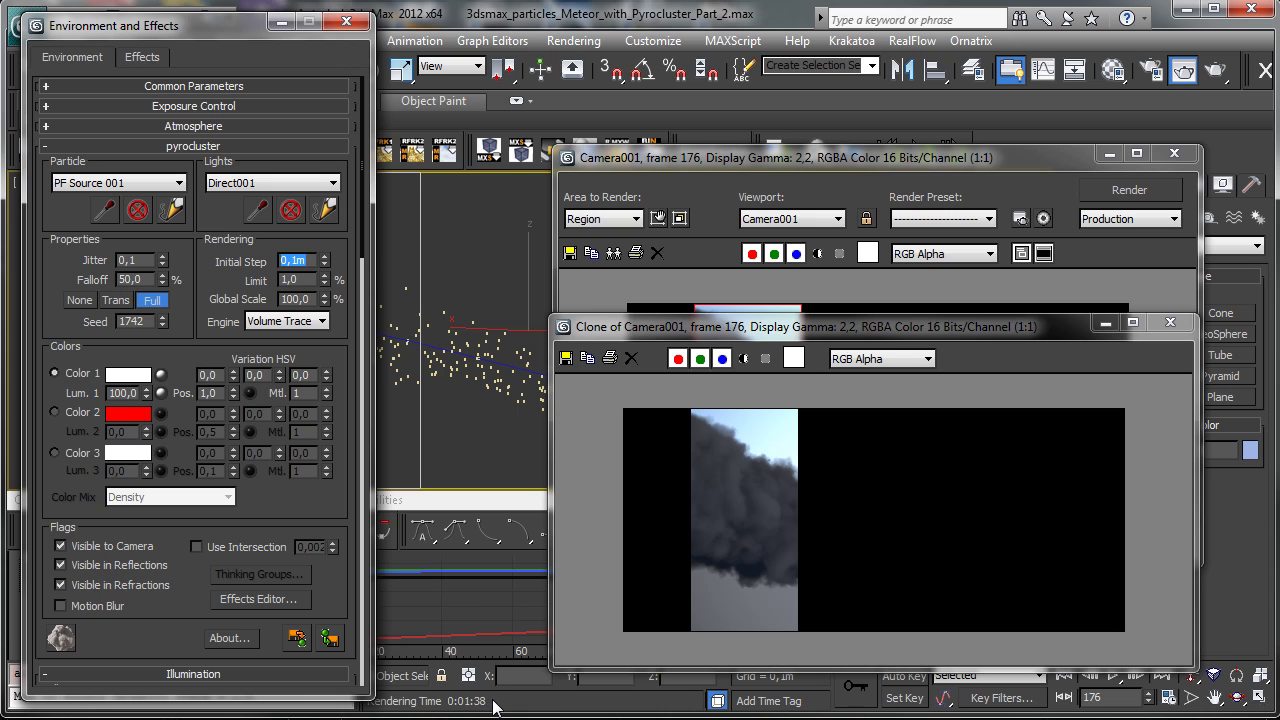
pyautogui.click(1130, 190)
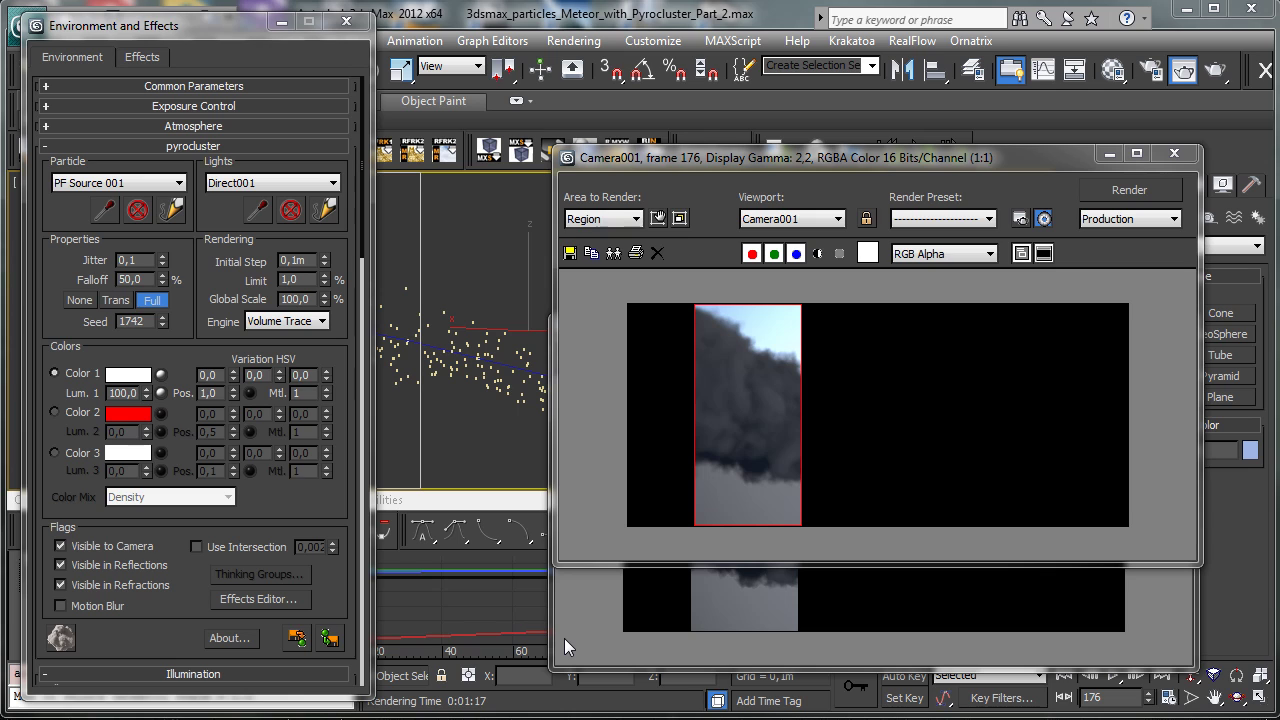
pyautogui.moveTo(778, 157); pyautogui.dragTo(740, 67)
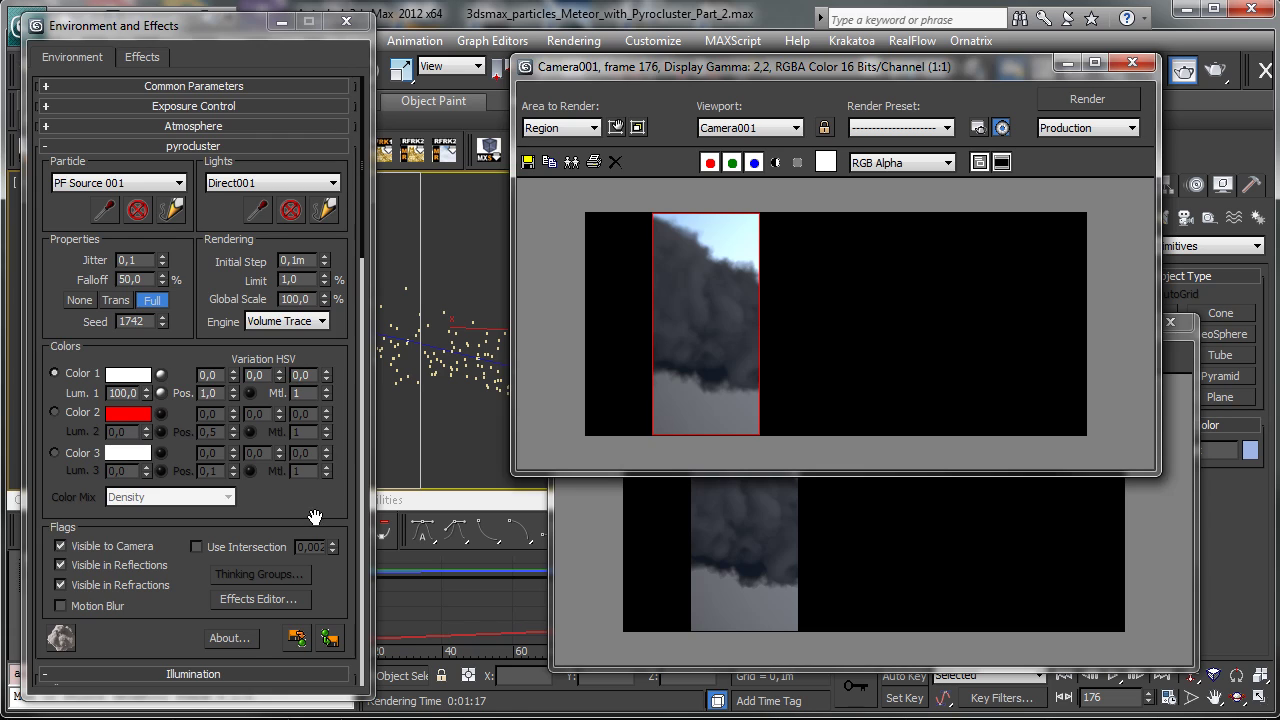
# - Set the Initial Step of the pyrocluster's Shadows to 0,2m and re-render the region
pyautogui.scroll(-5, 314, 513)
pyautogui.moveTo(214, 539); pyautogui.dragTo(212, 291)
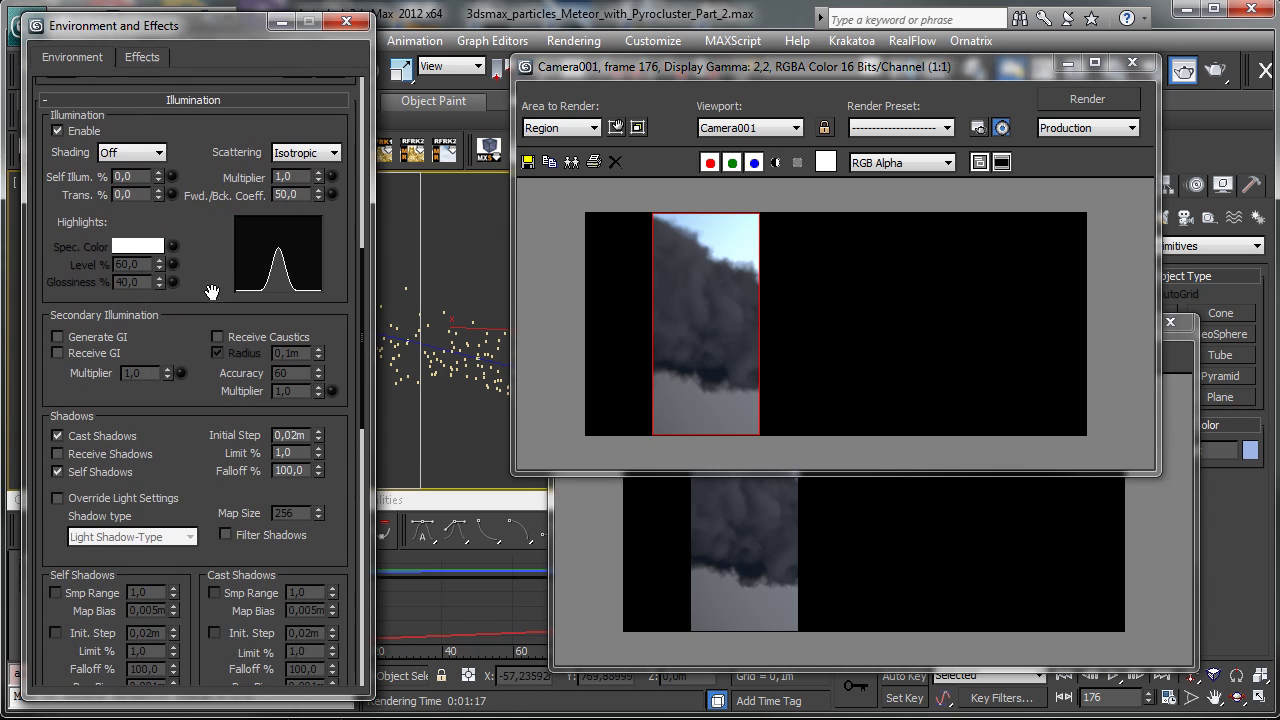
pyautogui.moveTo(191, 439); pyautogui.dragTo(201, 314)
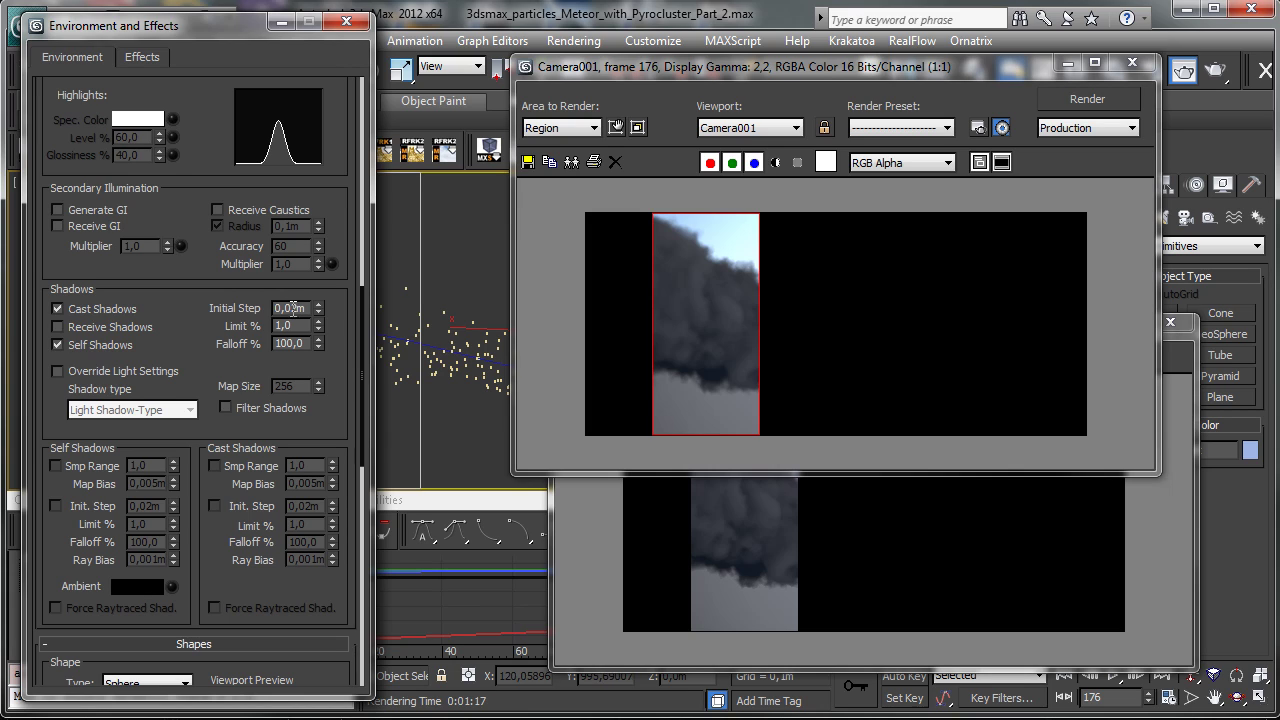
pyautogui.click(291, 308)
pyautogui.press('BackSpace')
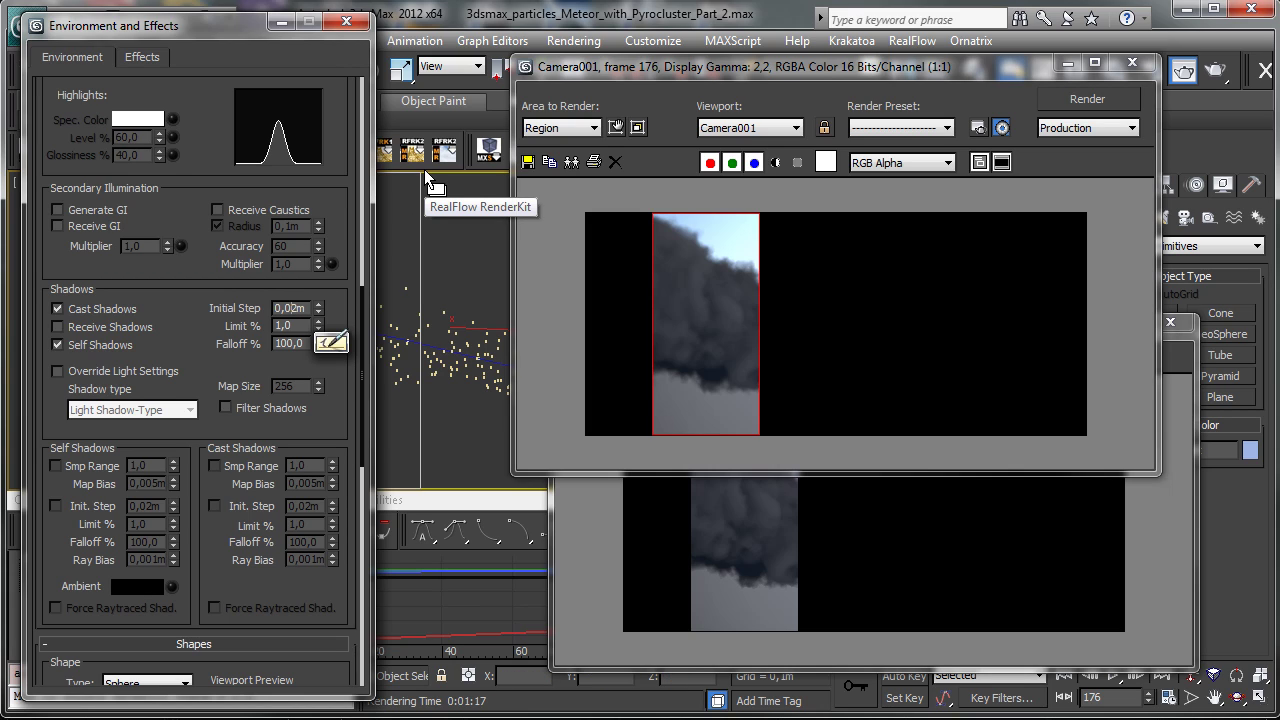
pyautogui.press('Return')
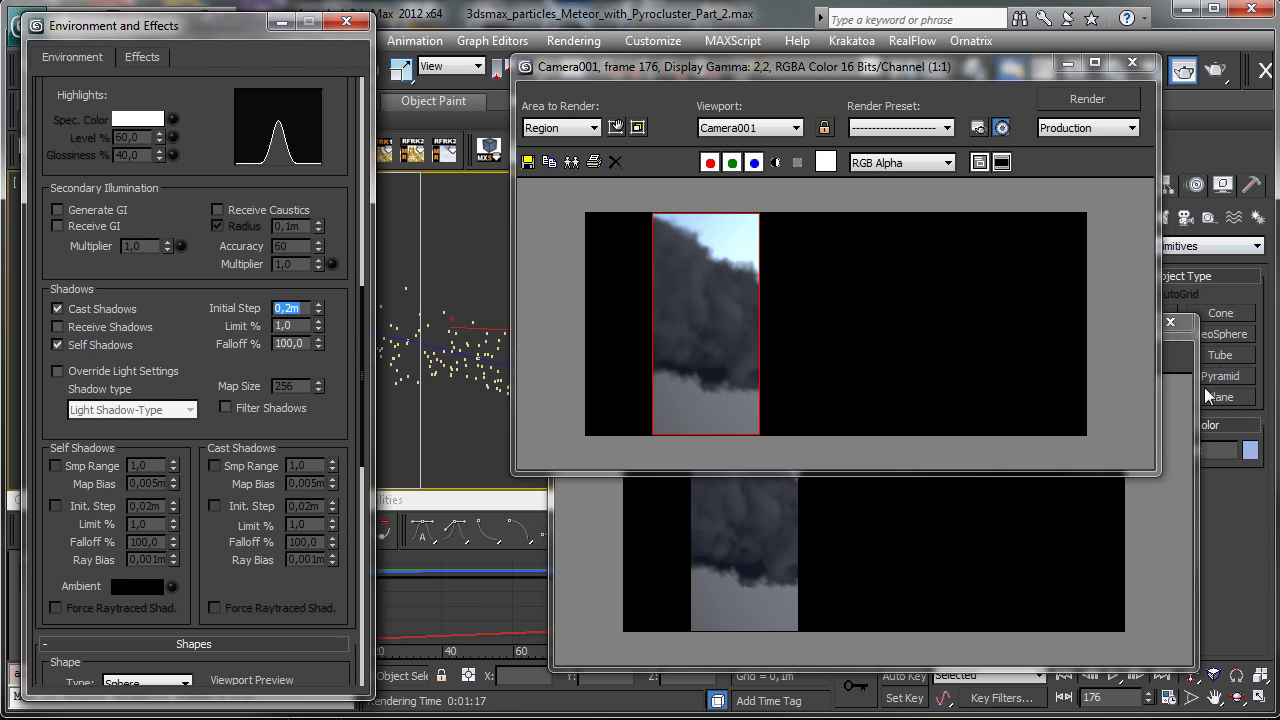
pyautogui.click(1087, 99)
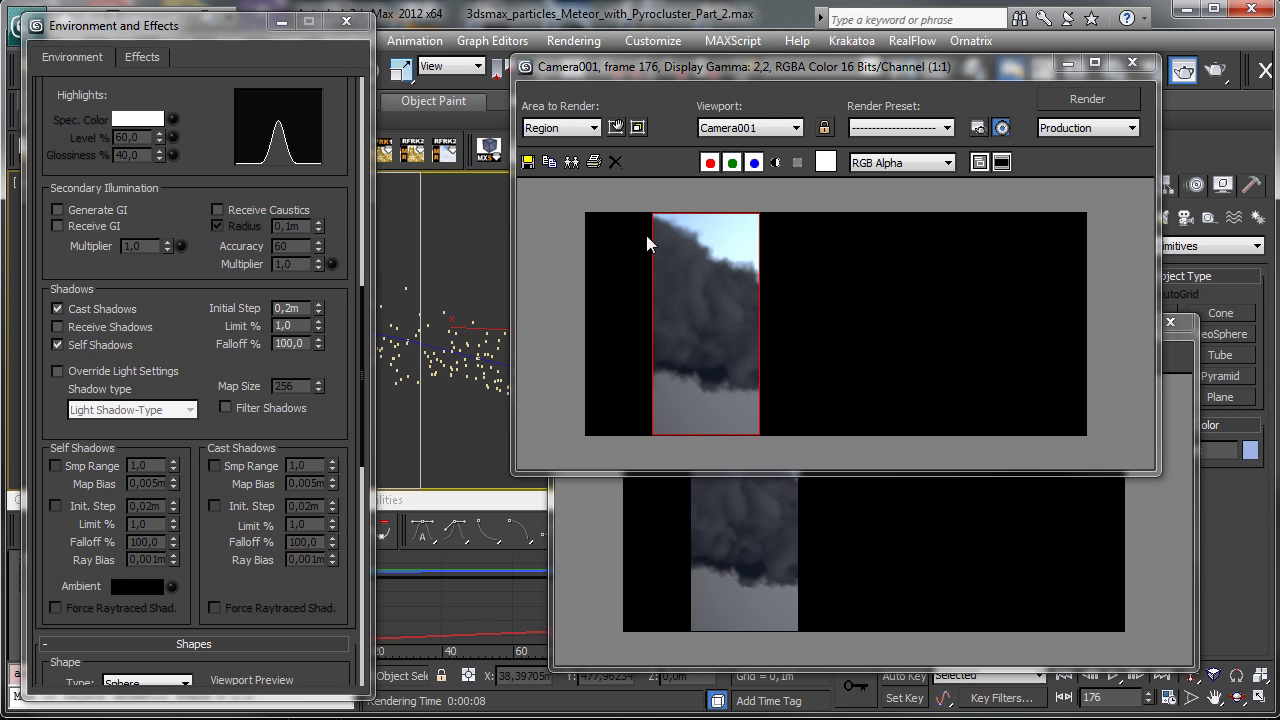
# - Set the pyrocluster's Rendering Initial Step to 0,05m and re-render the region
pyautogui.moveTo(299, 252); pyautogui.dragTo(260, 703)
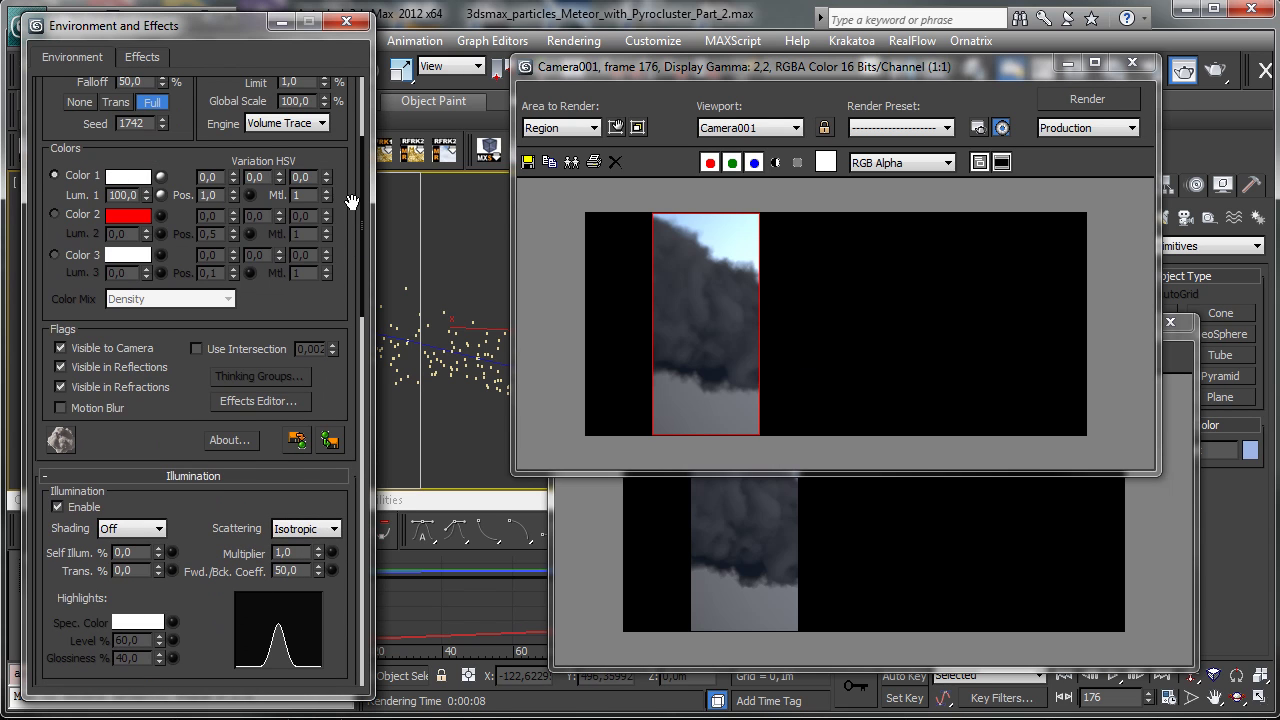
pyautogui.moveTo(350, 200); pyautogui.dragTo(350, 506)
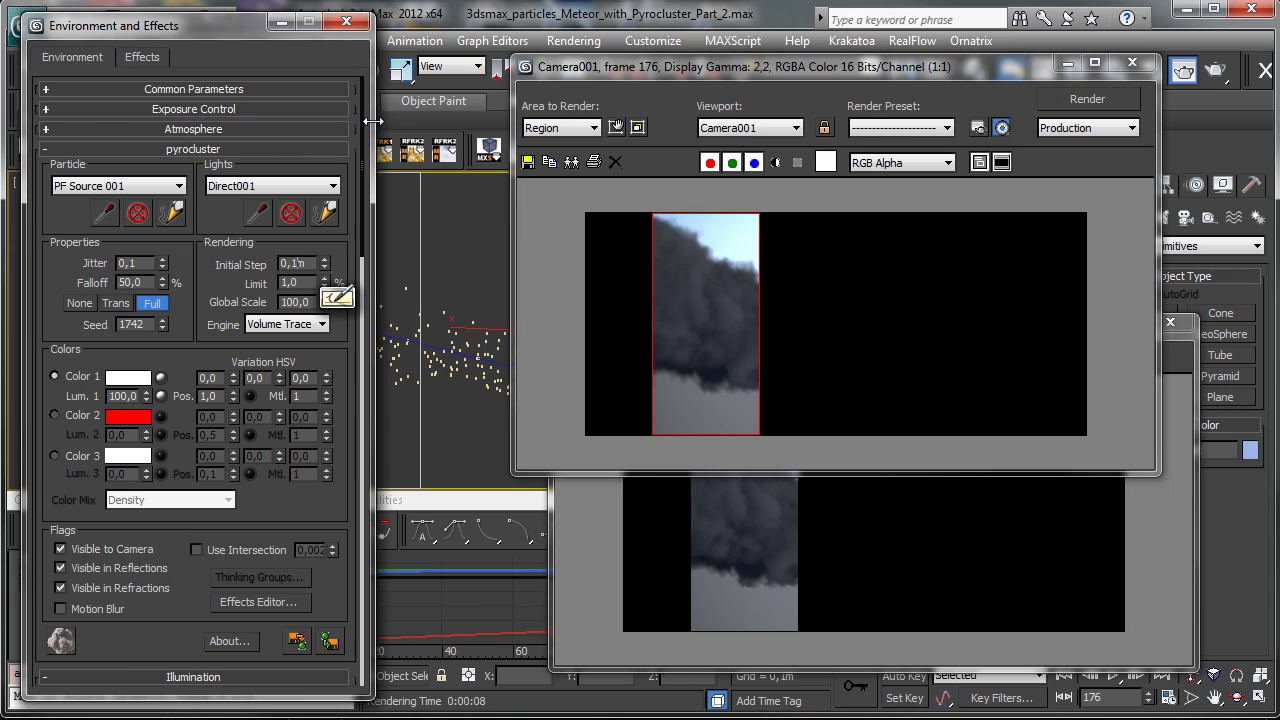
pyautogui.press('BackSpace')
pyautogui.write('05')
pyautogui.press('Return')
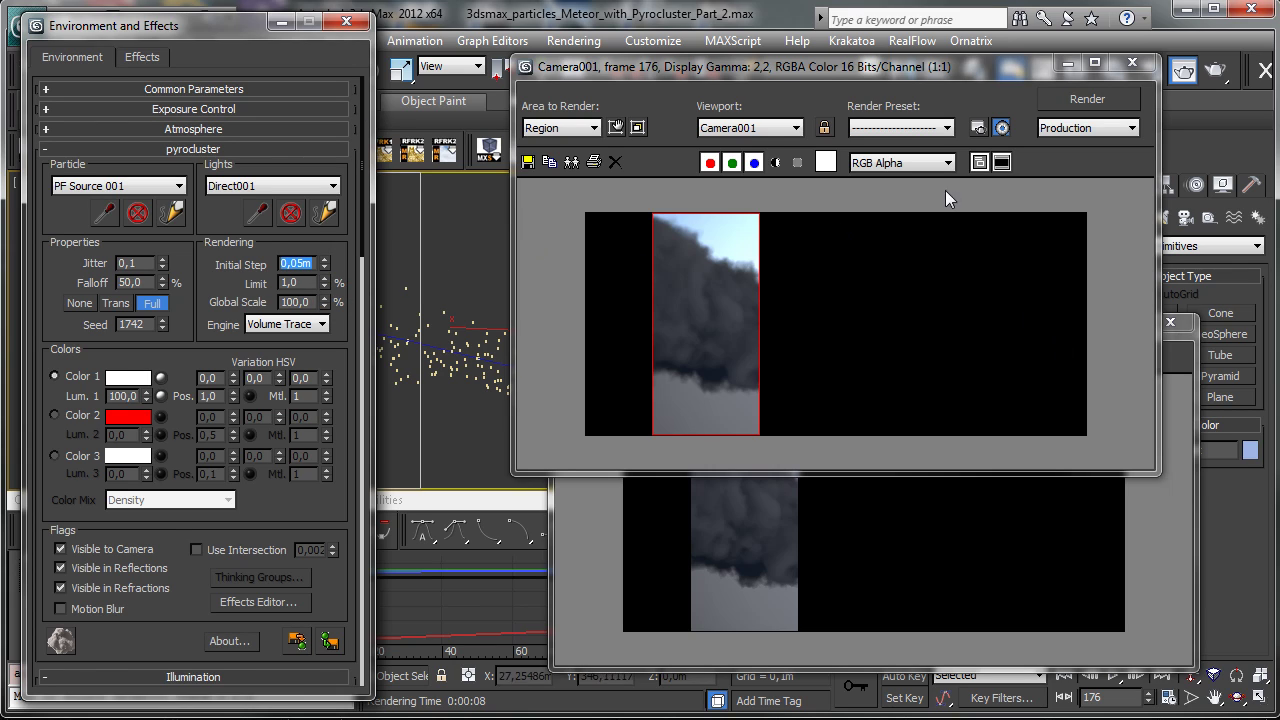
pyautogui.click(1092, 97)
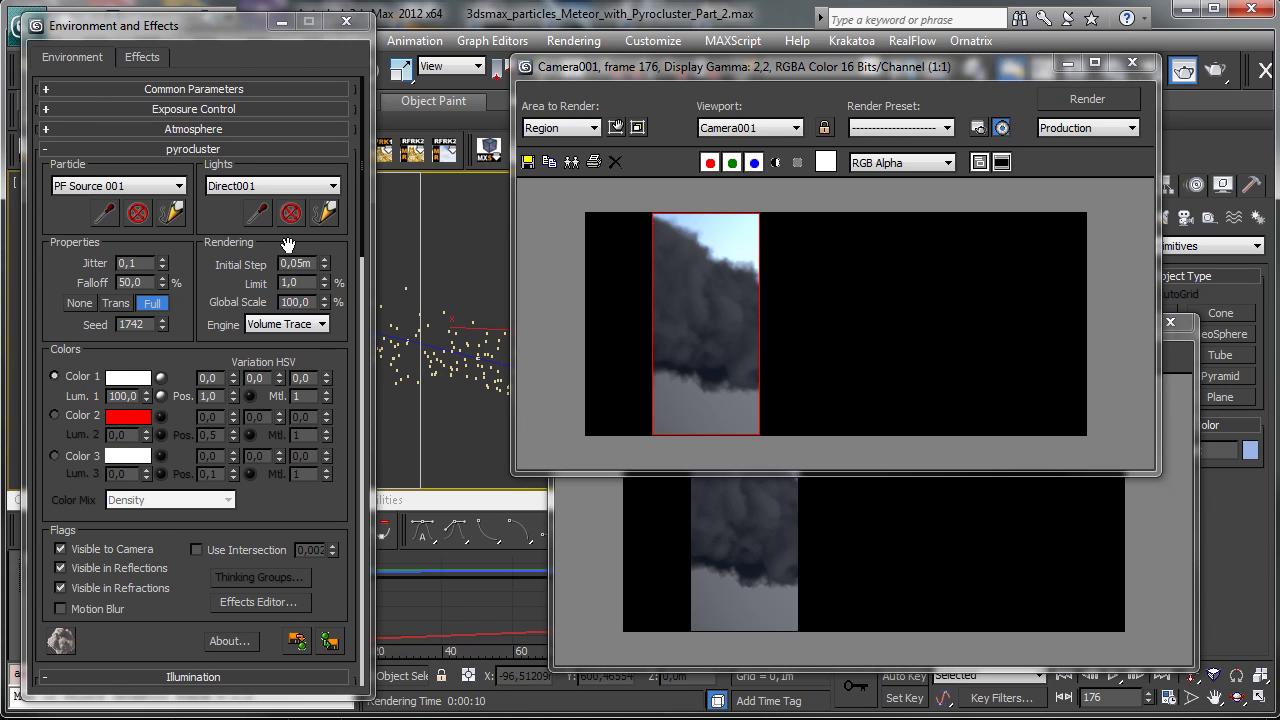
# - Set the pyrocluster's Rendering Initial Step to 0,01m and re-render the region
pyautogui.press('BackSpace')
pyautogui.press('BackSpace')
pyautogui.write('1')
pyautogui.press('Return')
pyautogui.click(1066, 104)
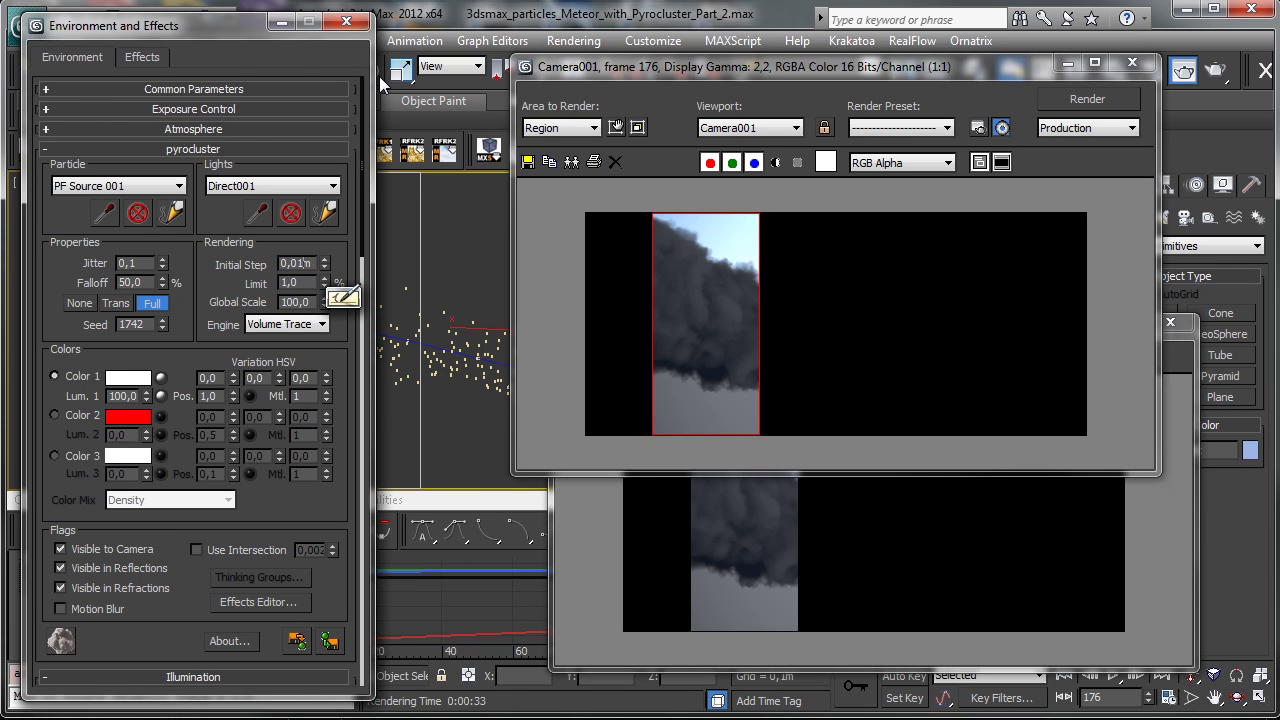
# - Set the pyrocluster's Rendering Initial Step to 0,05m and switch the area to render to View
pyautogui.doubleClick(296, 264)
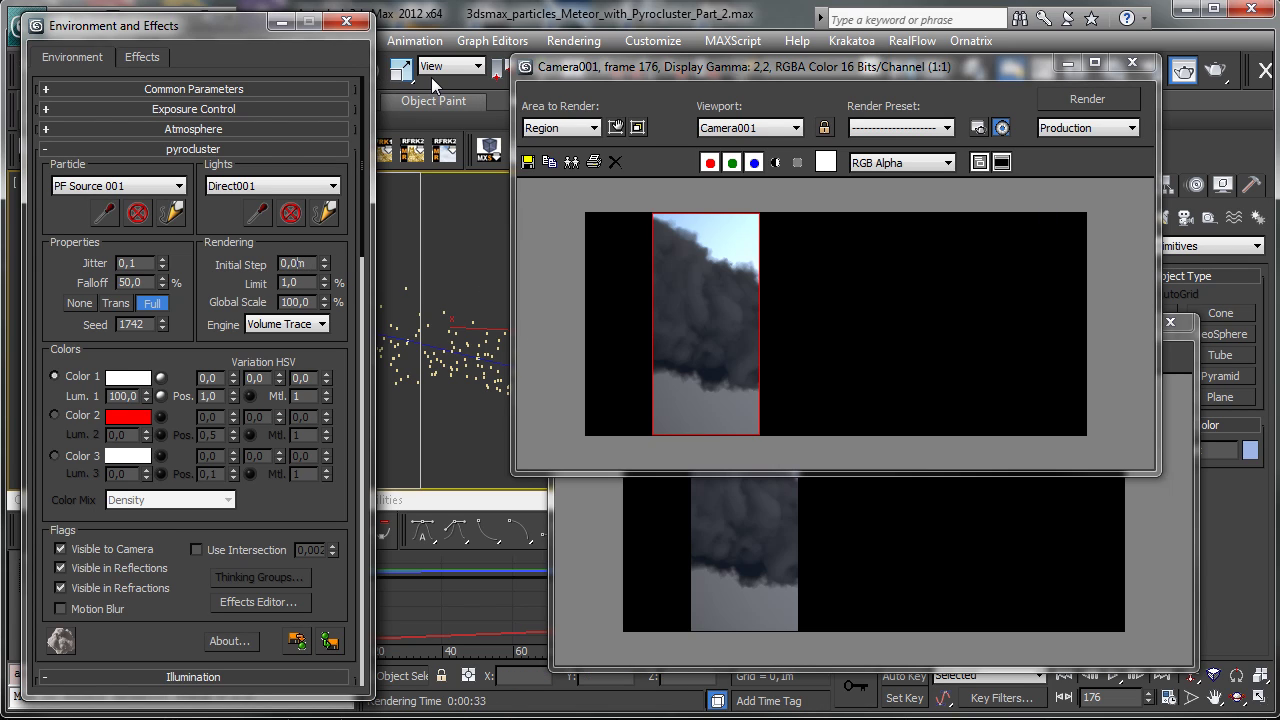
pyautogui.press('Return')
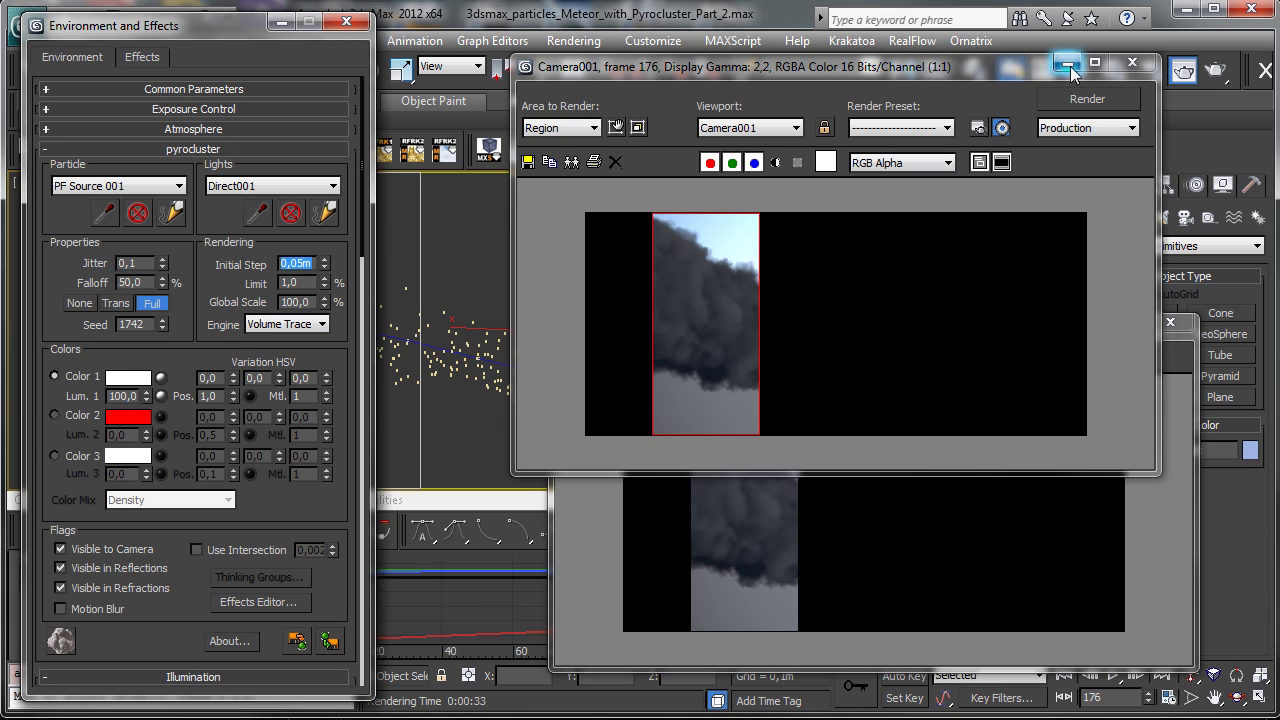
pyautogui.click(552, 128)
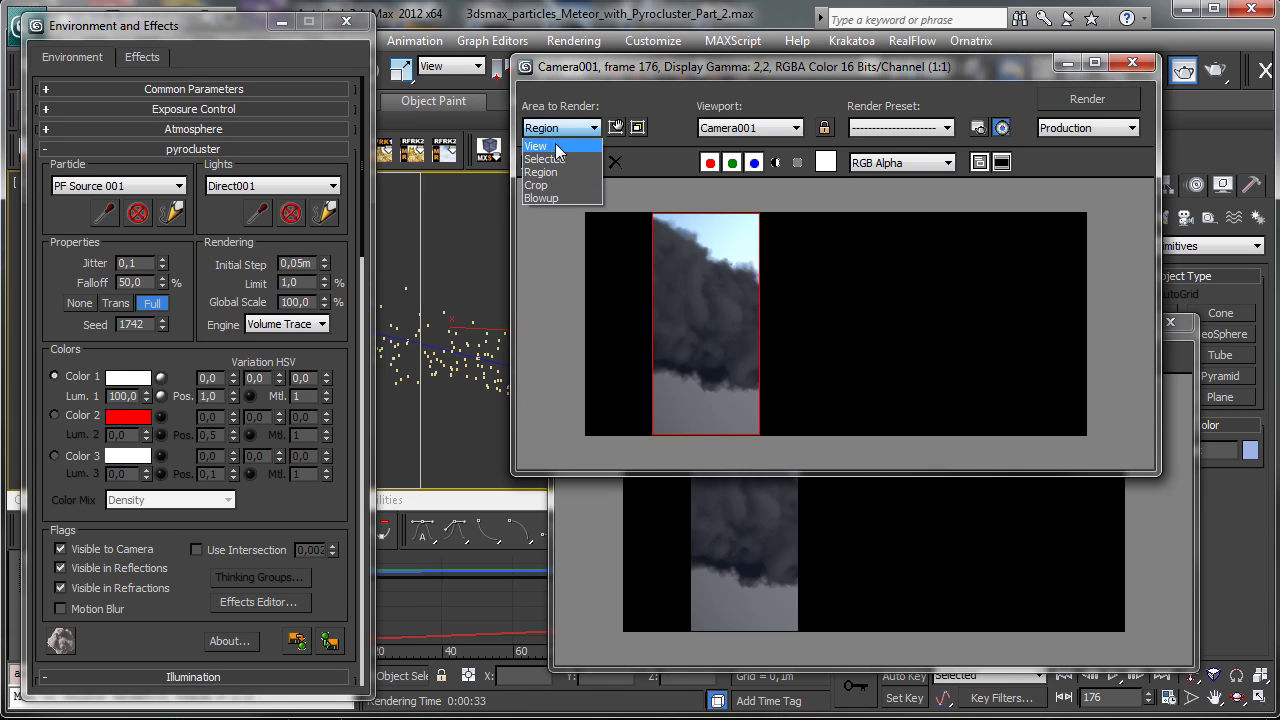
pyautogui.click(555, 143)
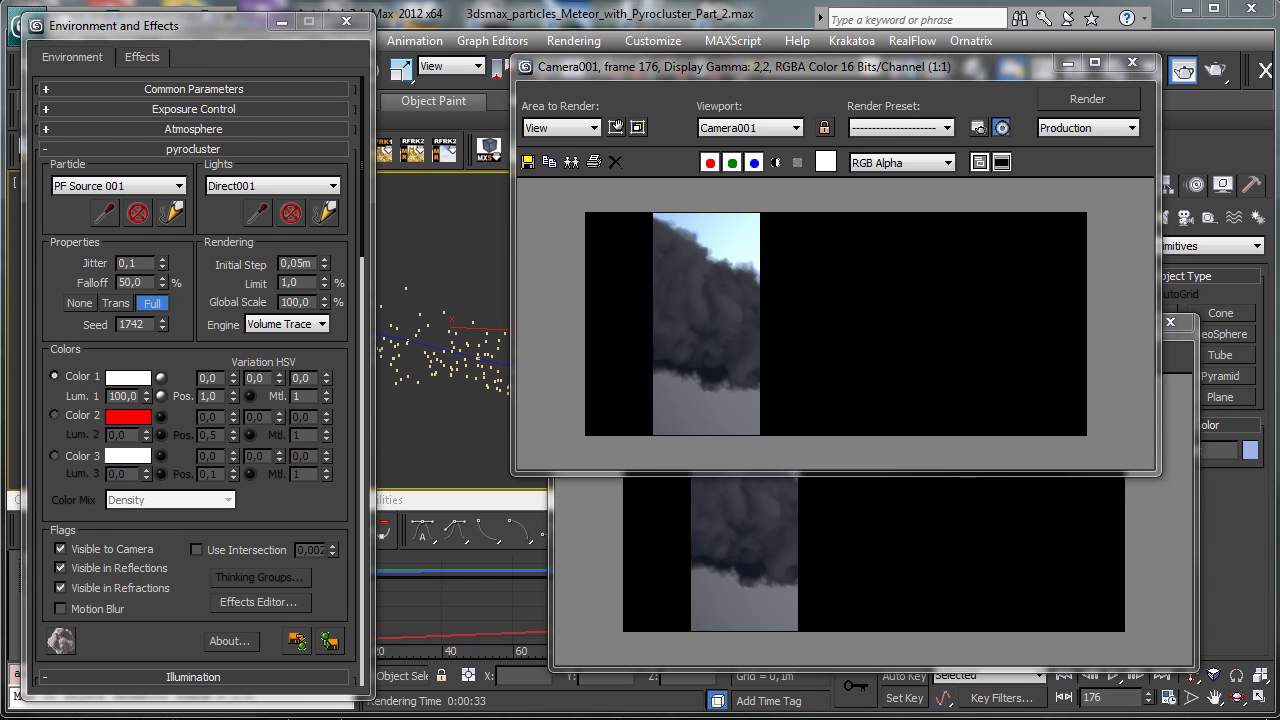
# - Clear the rendered frame, its clone, the environment settings and the curve editor away from the Camera001 viewport
pyautogui.click(1068, 63)
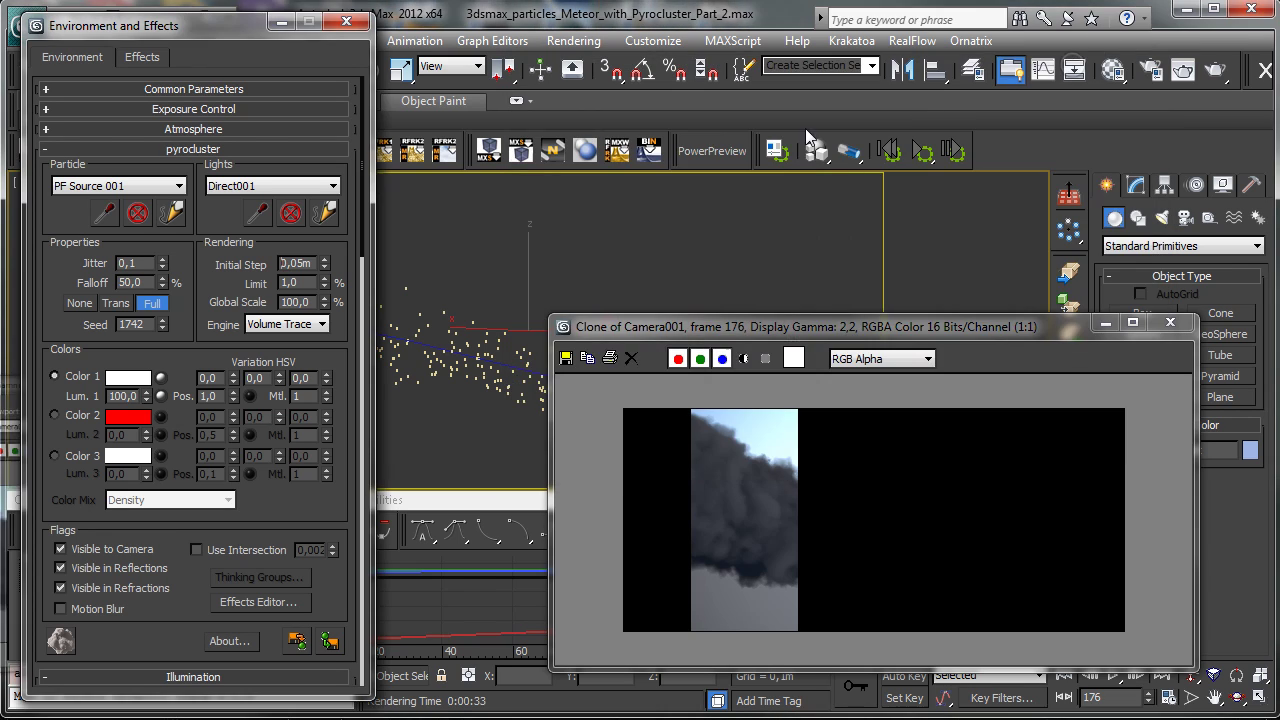
pyautogui.click(345, 20)
pyautogui.click(1105, 322)
pyautogui.click(49, 531)
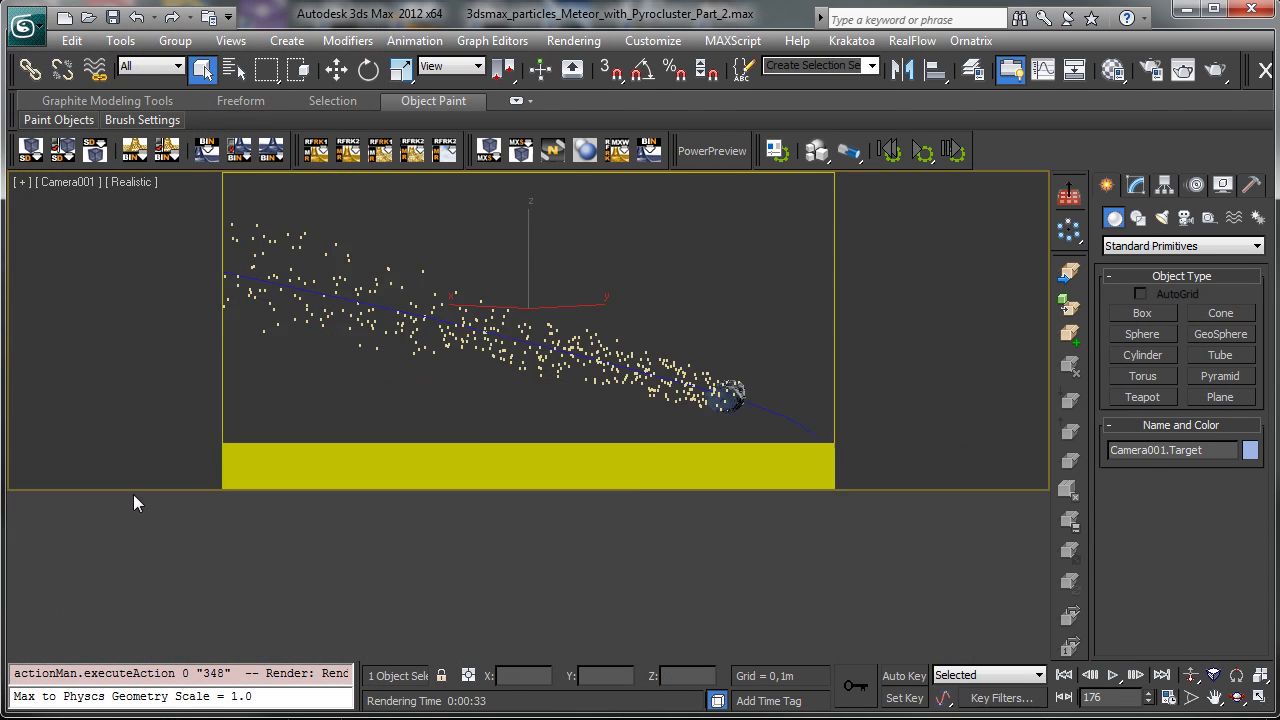
# - Go to frame 34 and render the full Camera001 view
pyautogui.moveTo(35, 625); pyautogui.dragTo(183, 612)
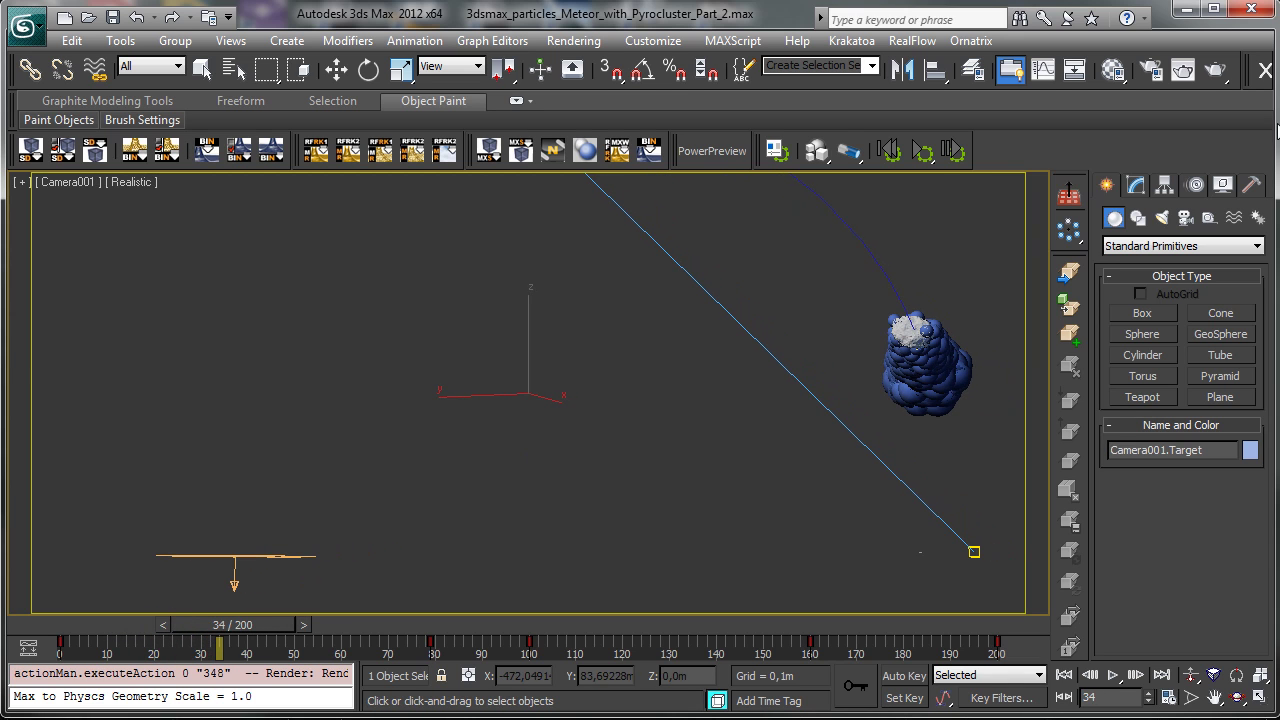
pyautogui.click(1150, 72)
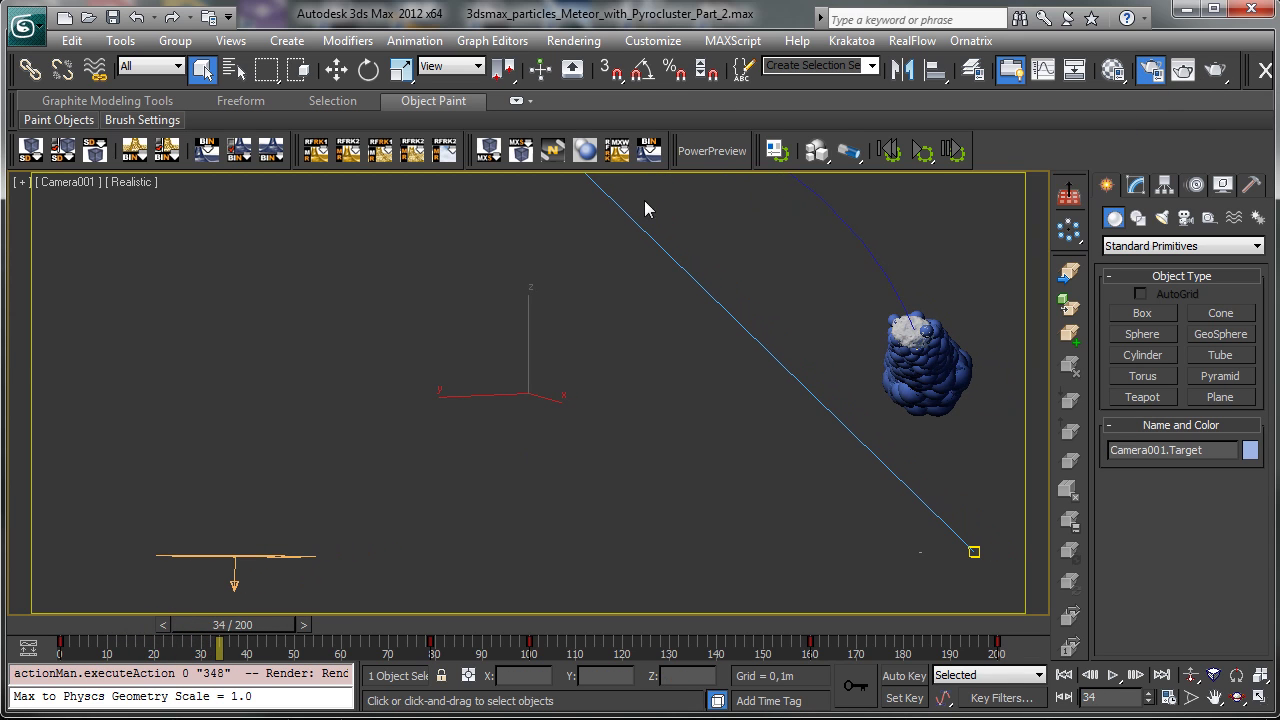
pyautogui.click(1183, 70)
pyautogui.click(560, 130)
pyautogui.click(558, 140)
pyautogui.click(1086, 104)
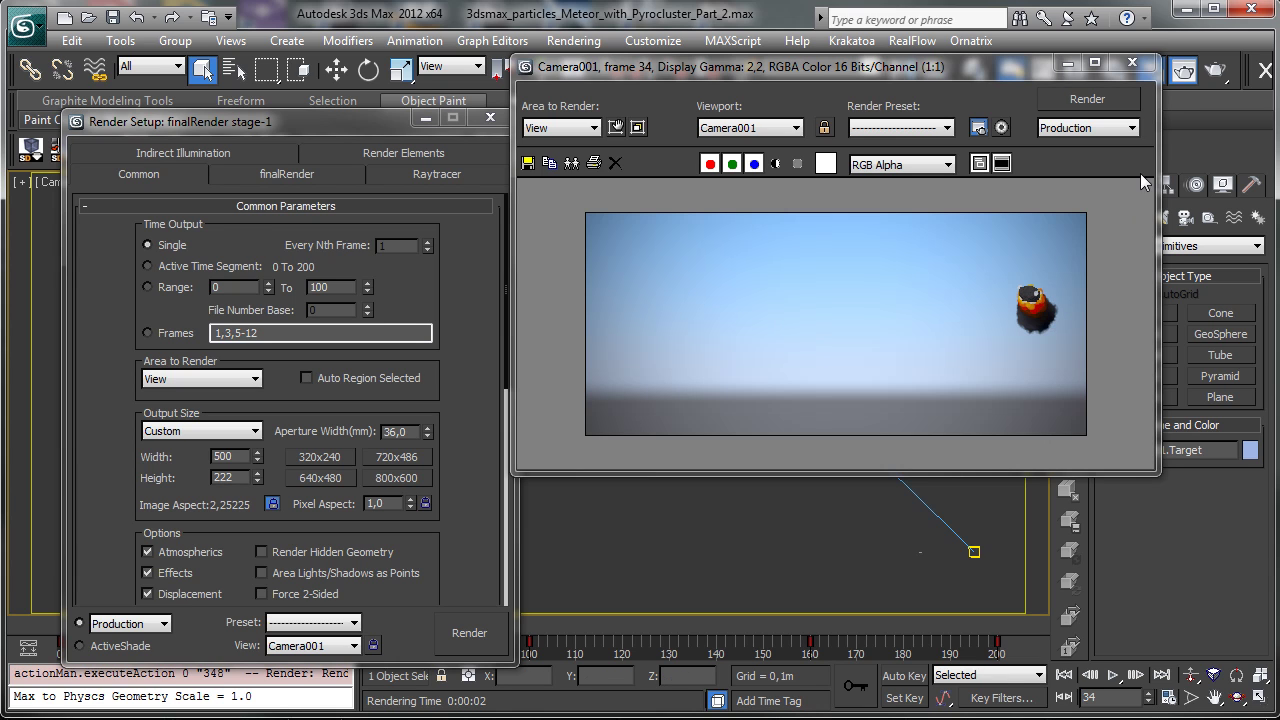
# - Put the render windows away, go to frame 72 and render the Camera001 view
pyautogui.click(1066, 66)
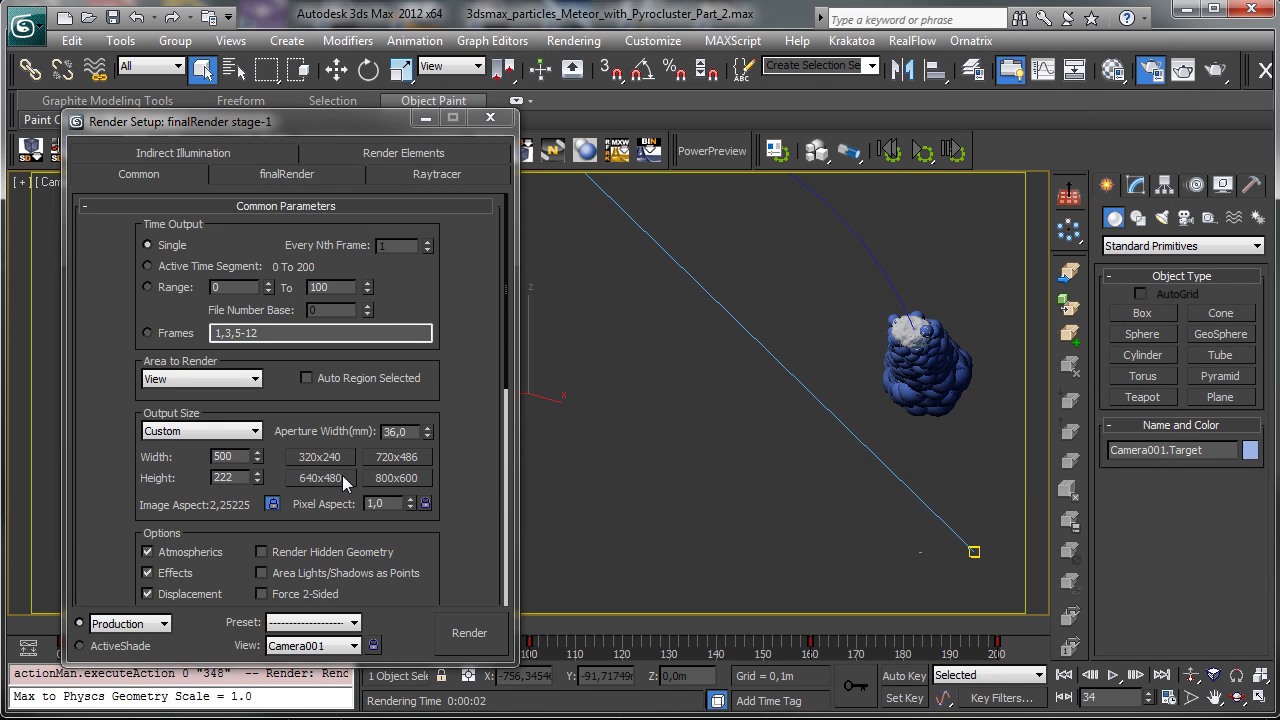
pyautogui.click(426, 117)
pyautogui.moveTo(205, 630); pyautogui.dragTo(385, 598)
pyautogui.click(1213, 75)
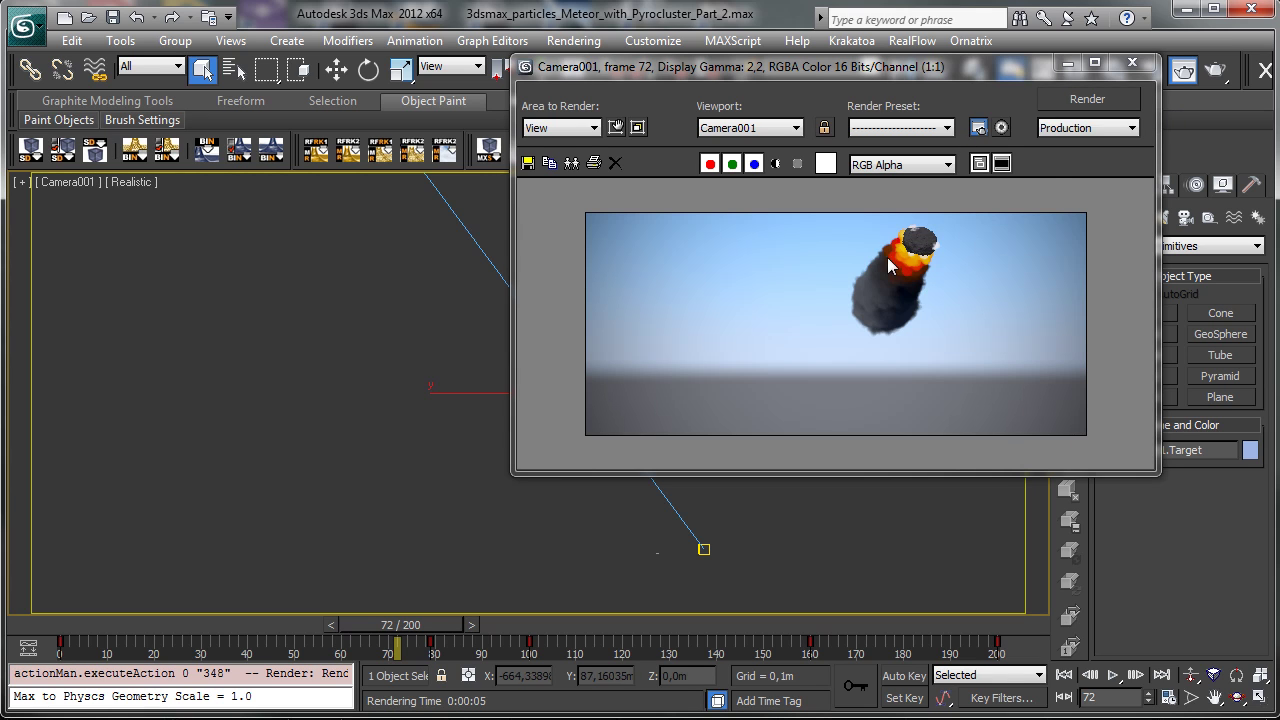
# - Go to frame 95 and render the Camera001 view
pyautogui.click(1068, 65)
pyautogui.moveTo(441, 630); pyautogui.dragTo(531, 622)
pyautogui.click(1218, 76)
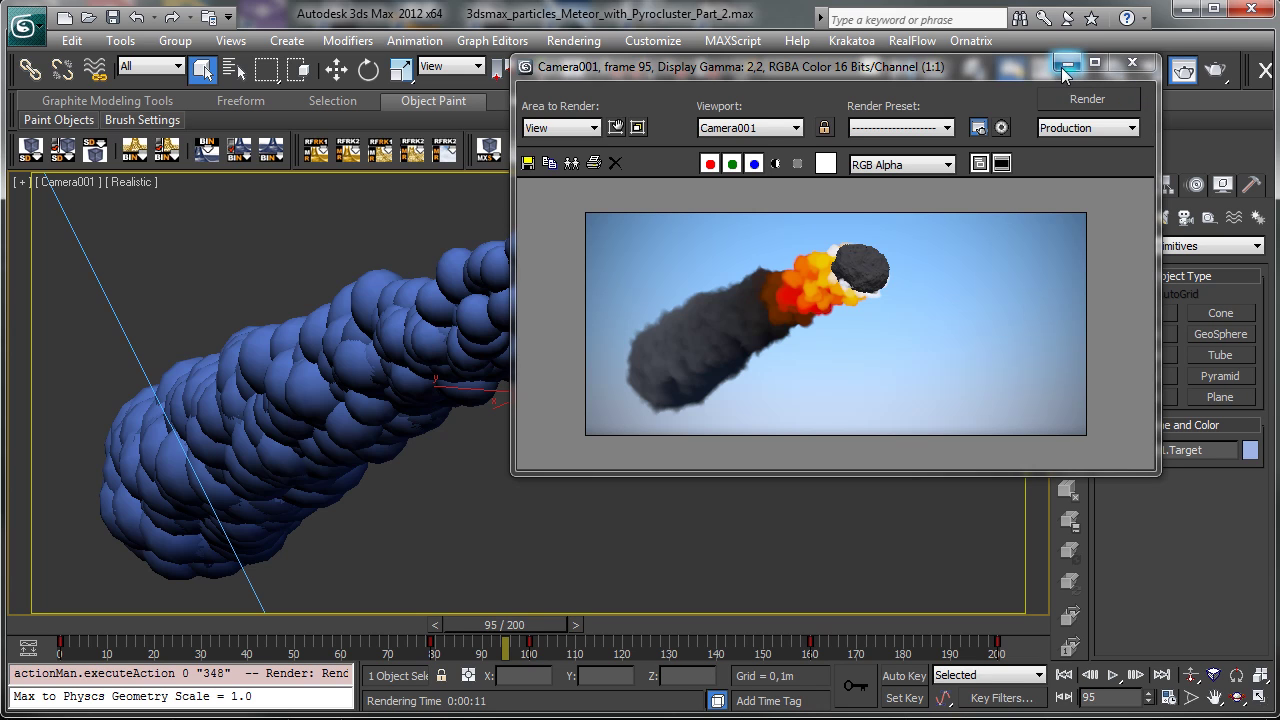
# - Move the rendered frame aside and open the choice of render effects that can be added to the scene
pyautogui.moveTo(873, 69); pyautogui.dragTo(725, 123)
pyautogui.click(573, 40)
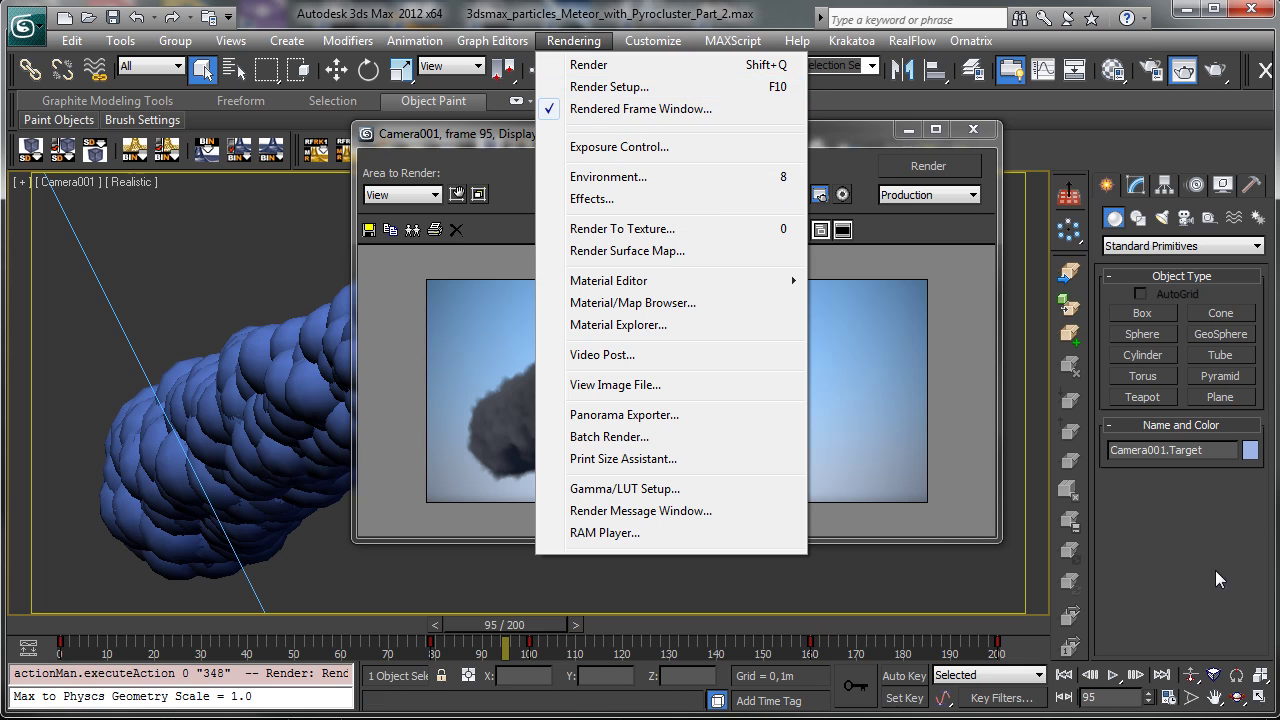
pyautogui.click(600, 199)
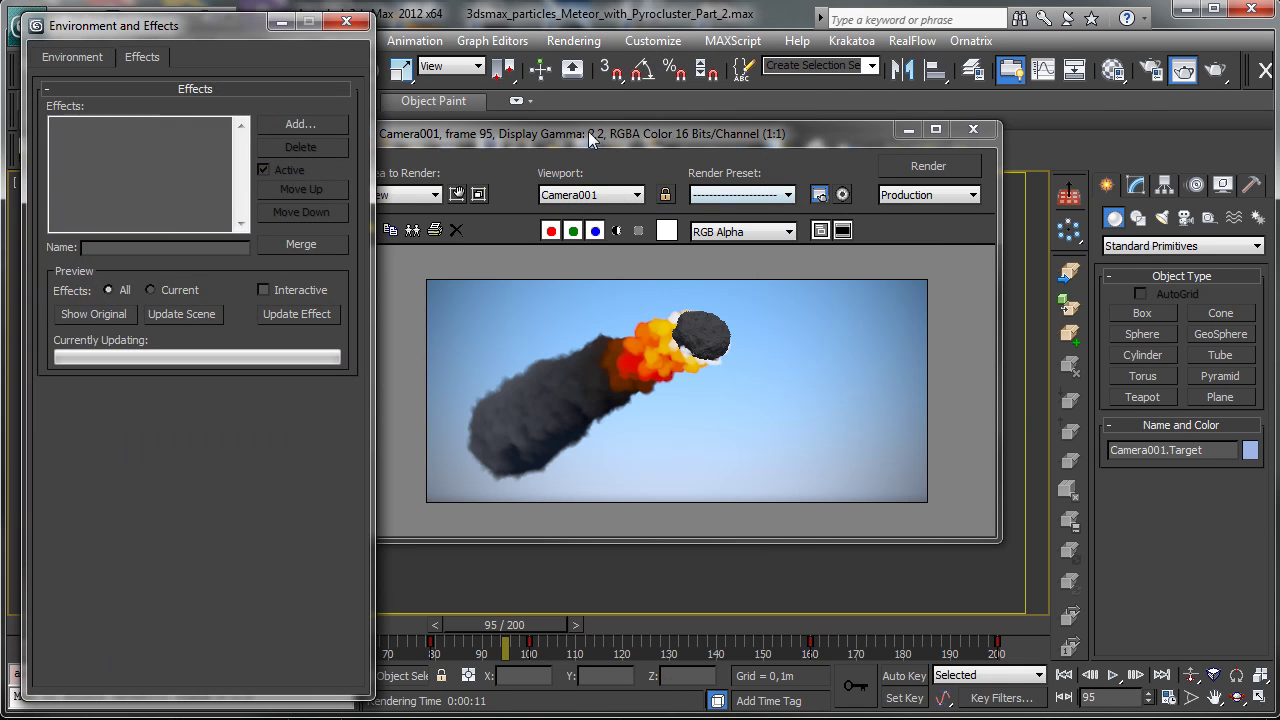
pyautogui.click(297, 124)
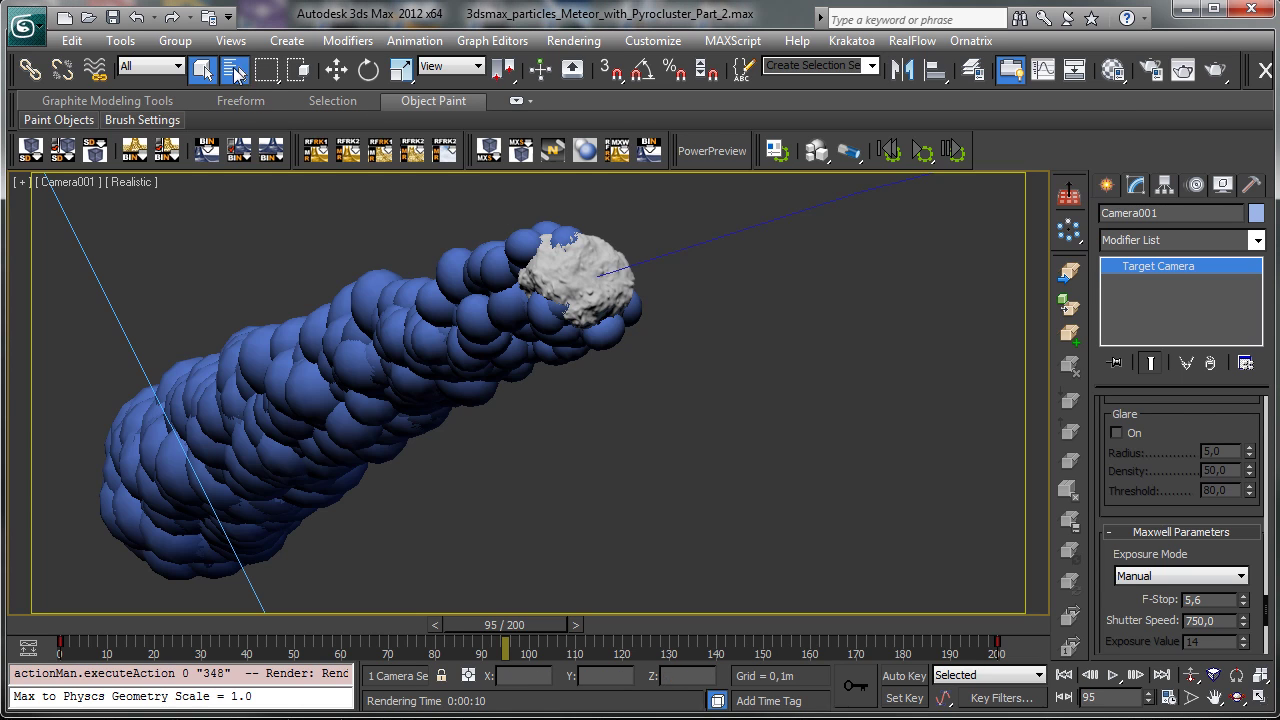
# - Select PF Source 001 from the scene and show its Birth 001 operator's parameters in Particle View
pyautogui.click(233, 68)
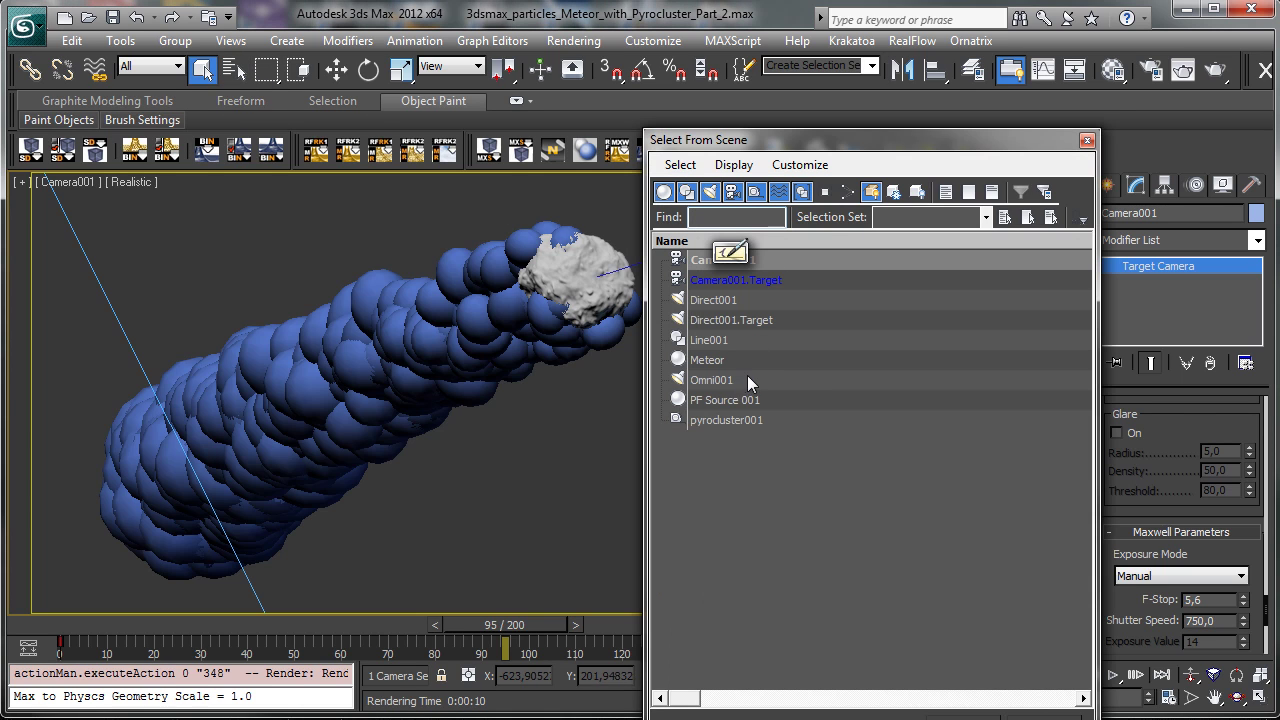
pyautogui.doubleClick(725, 402)
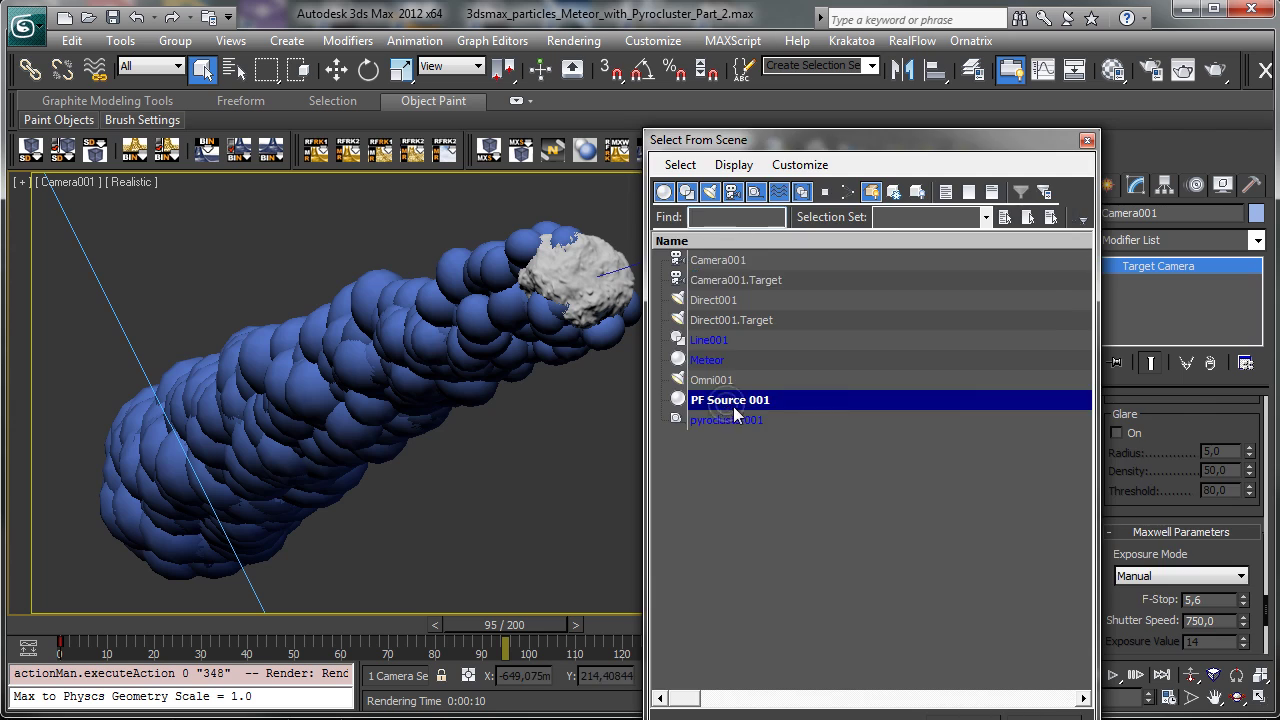
pyautogui.click(1178, 457)
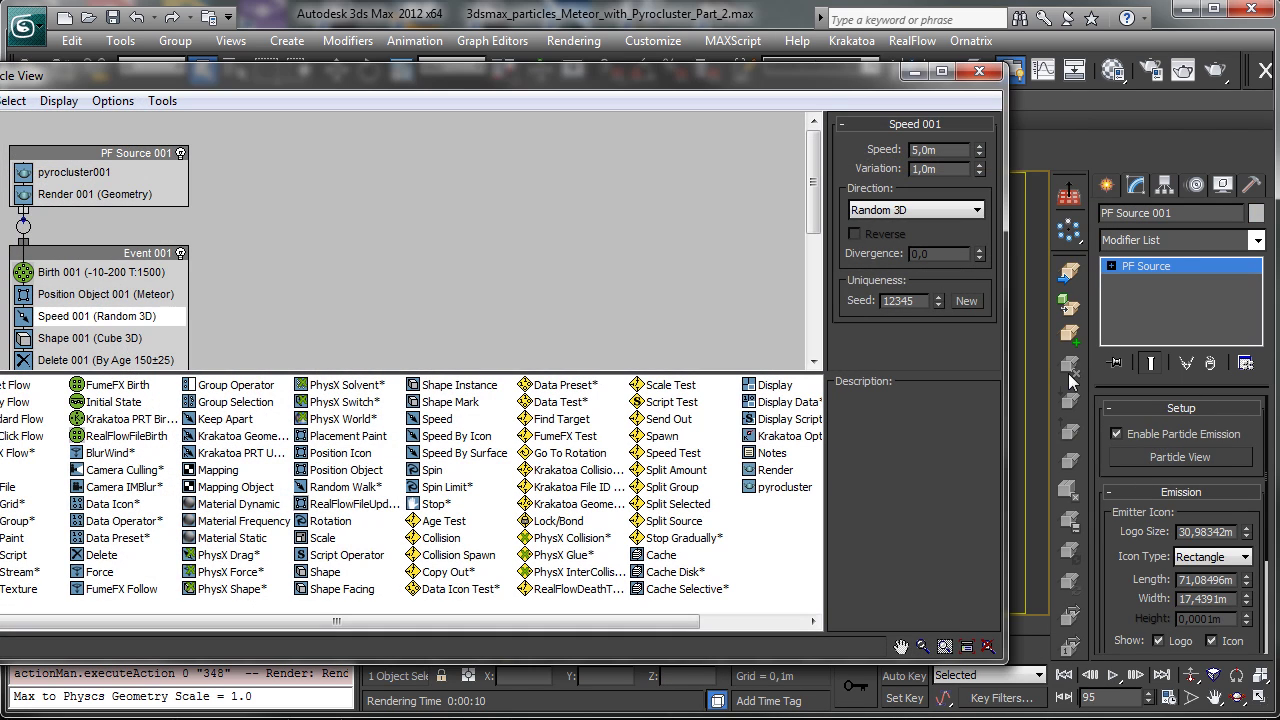
pyautogui.click(108, 277)
pyautogui.moveTo(312, 78); pyautogui.dragTo(417, 81)
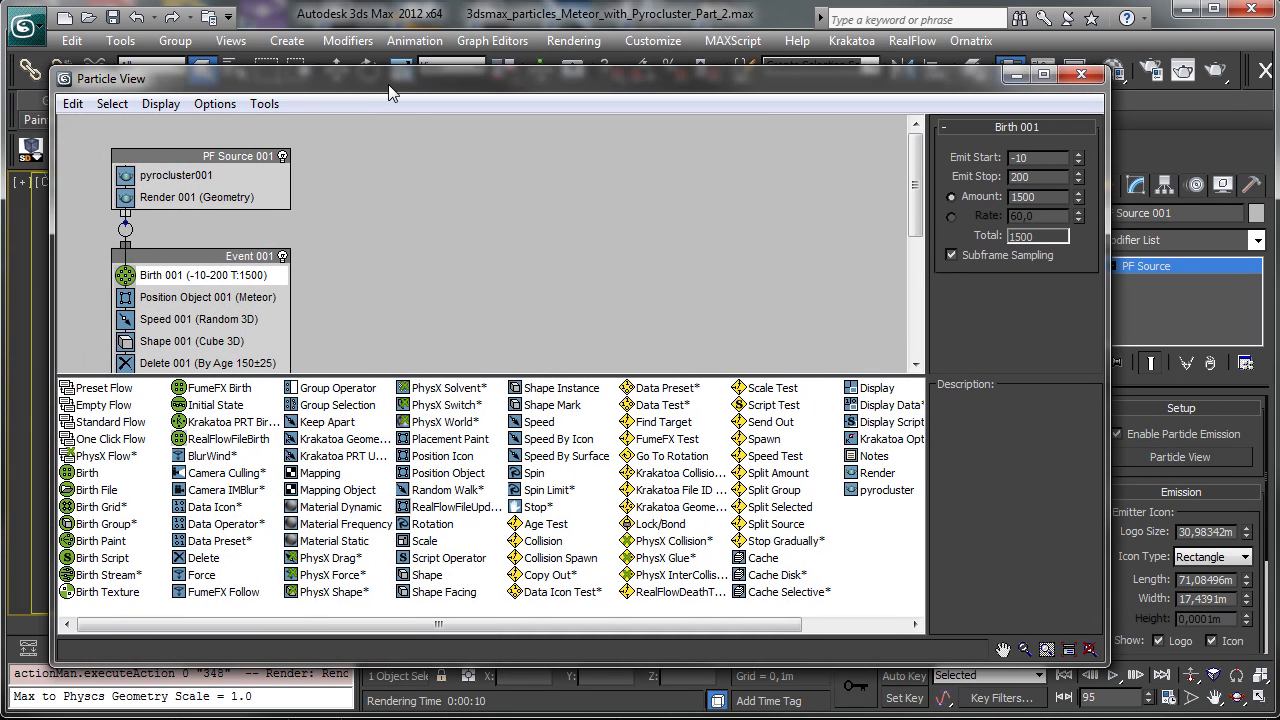
# - Check PF Source 001's quantity settings, set Birth 001's particle Amount to 3000 and close Particle View
pyautogui.doubleClick(1051, 198)
pyautogui.click(218, 168)
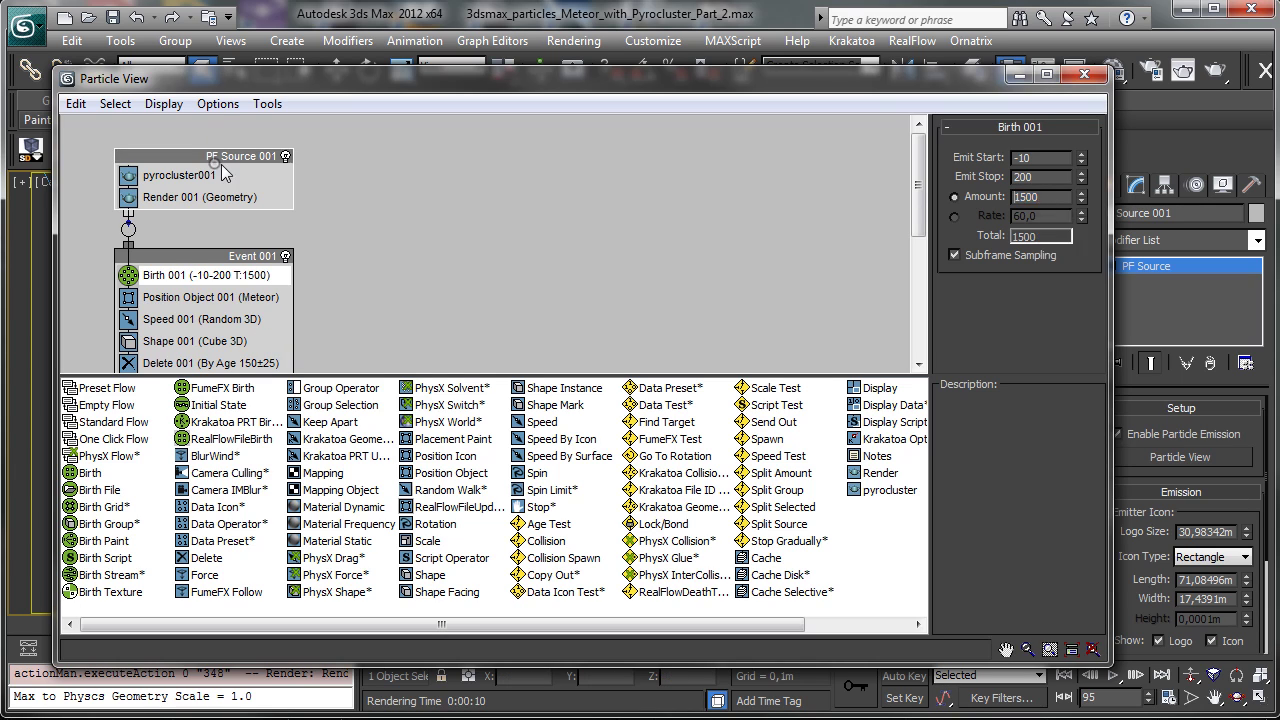
pyautogui.moveTo(950, 143); pyautogui.dragTo(950, 375)
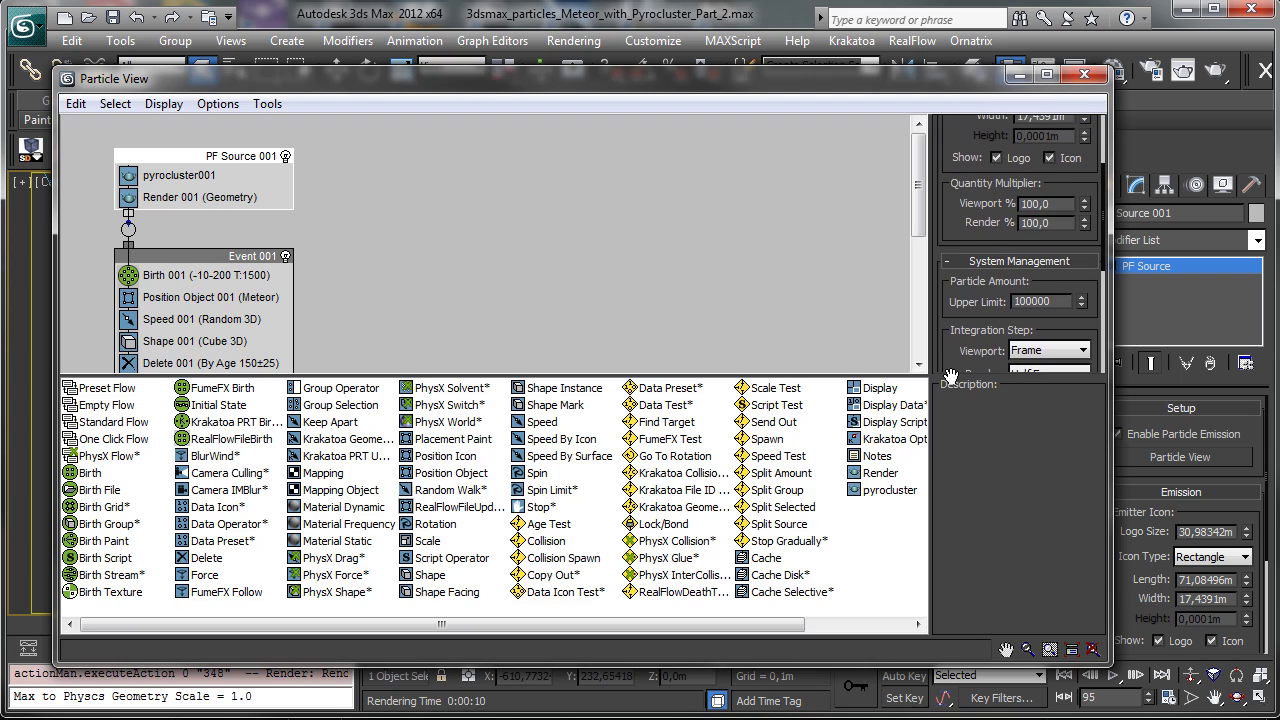
pyautogui.click(232, 279)
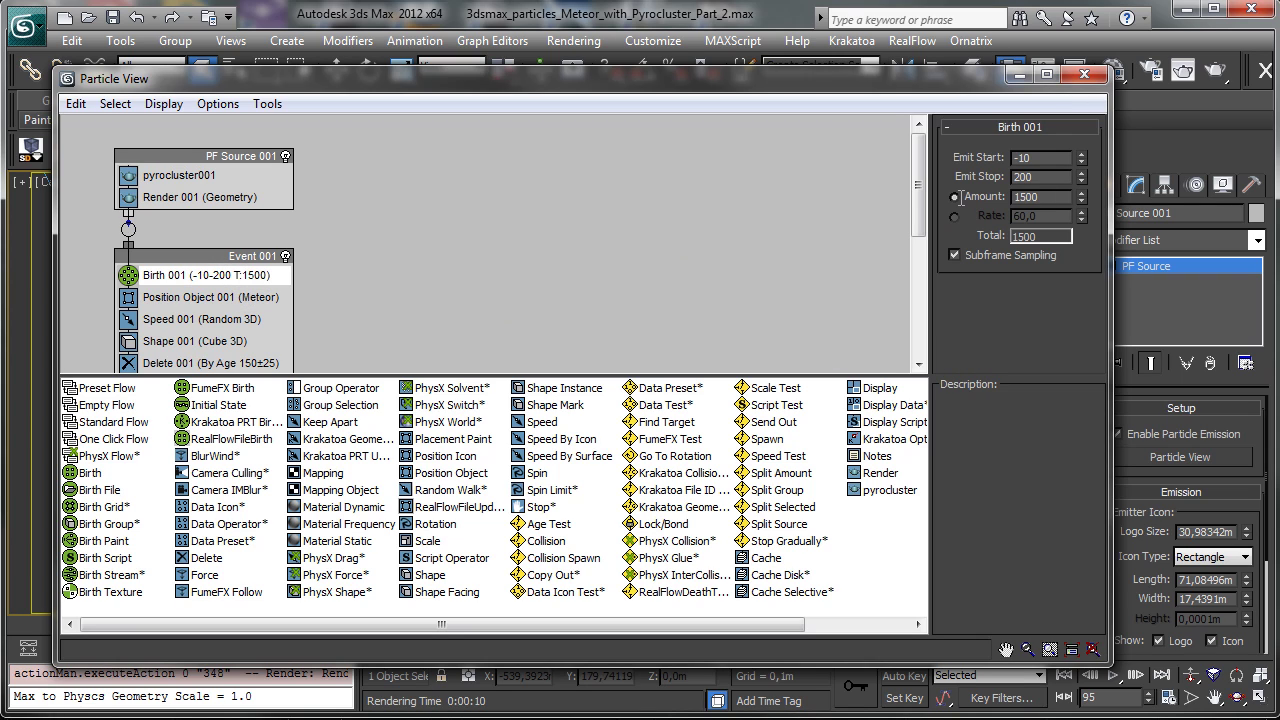
pyautogui.write('3000')
pyautogui.press('Return')
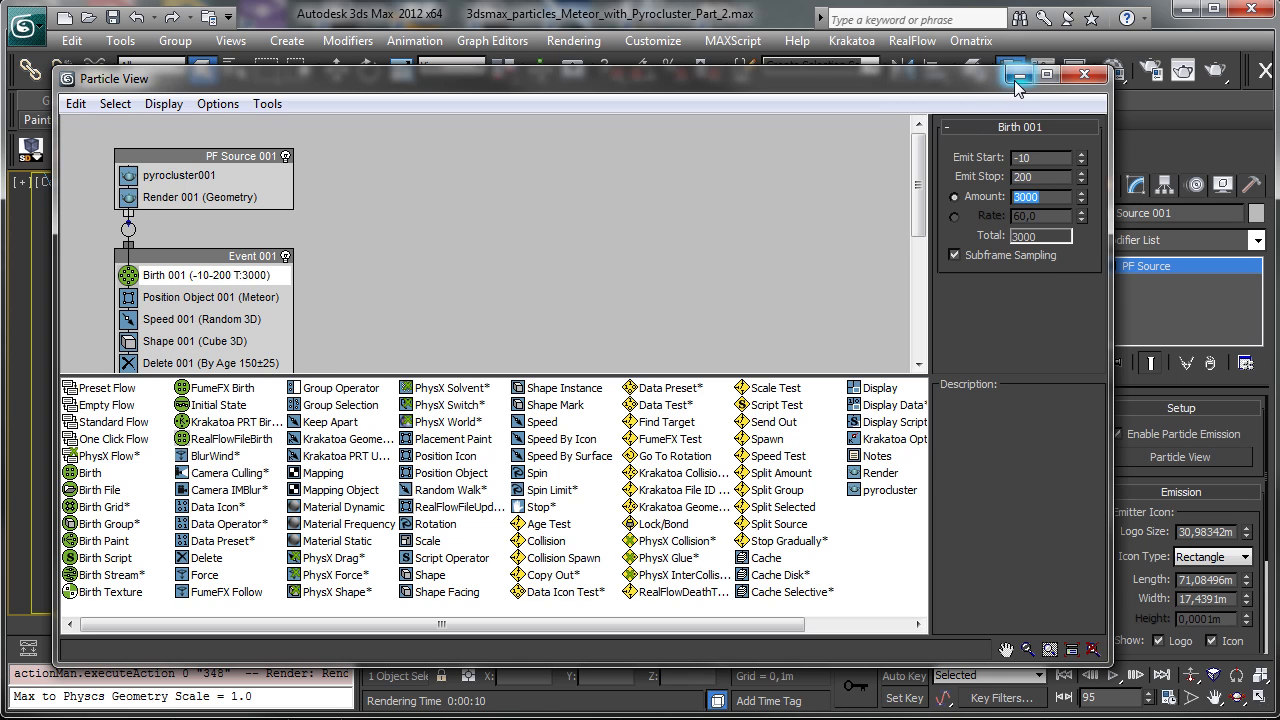
pyautogui.click(1084, 74)
# - Go to frame 97 and reopen Particle View, arranged beside the smoke trail with all Event 001 operators visible
pyautogui.moveTo(33, 627); pyautogui.dragTo(460, 601)
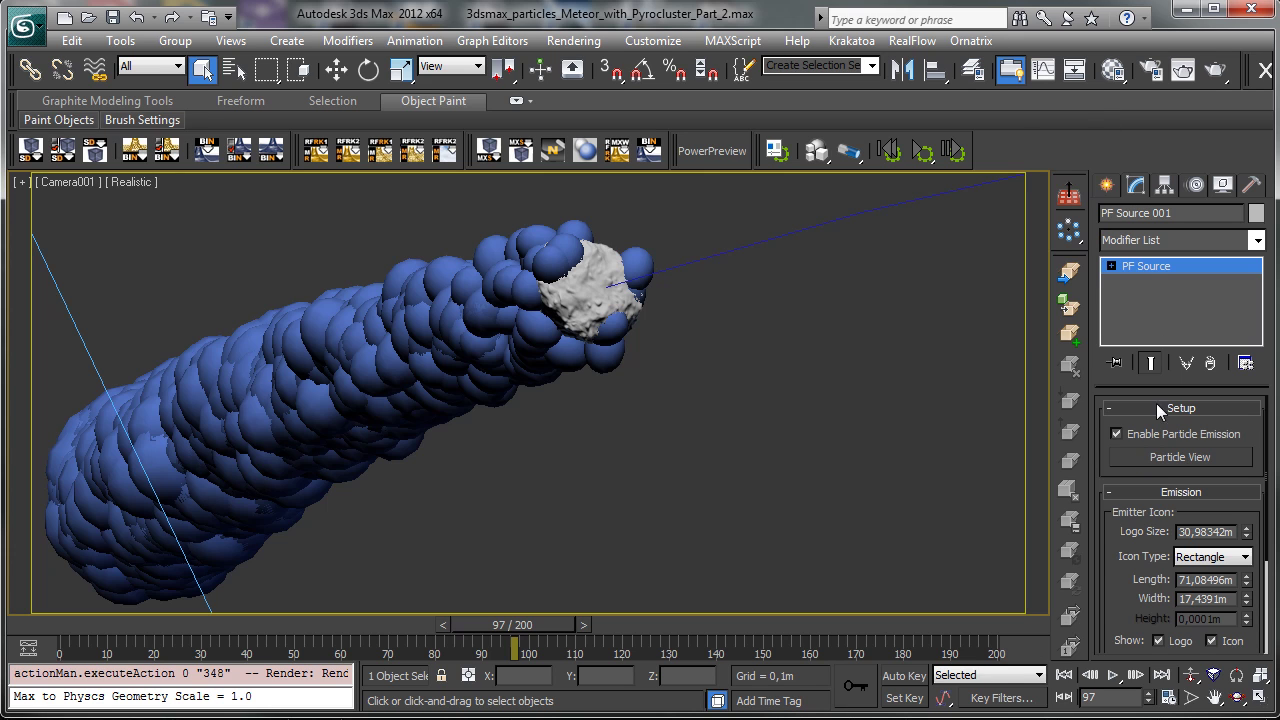
pyautogui.click(1135, 456)
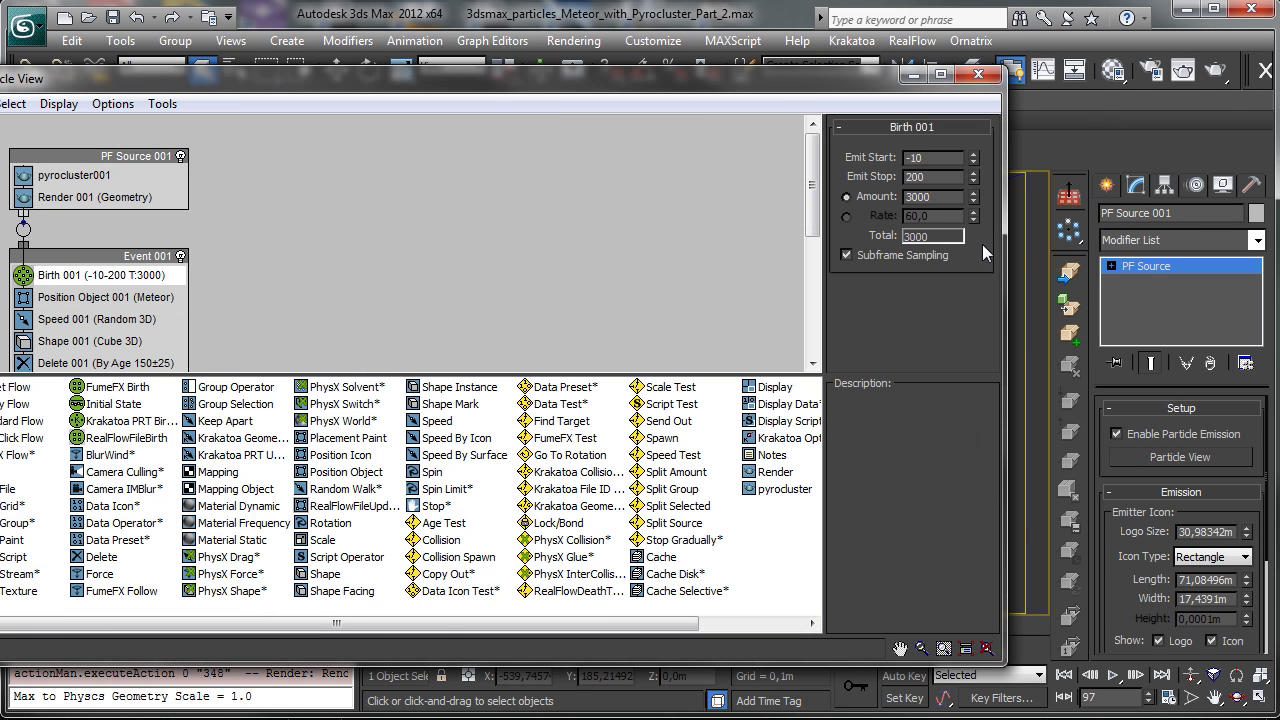
pyautogui.moveTo(1002, 256); pyautogui.dragTo(500, 256)
pyautogui.moveTo(280, 80); pyautogui.dragTo(1030, 48)
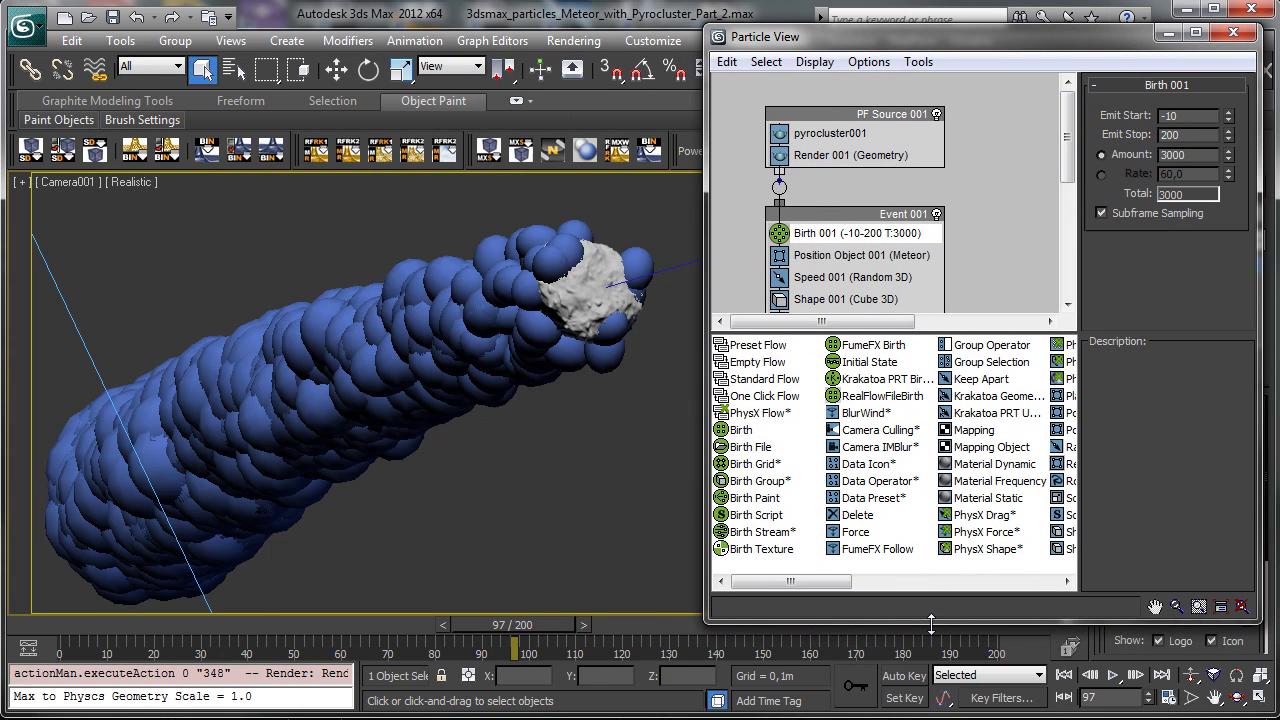
pyautogui.moveTo(935, 622); pyautogui.dragTo(935, 685)
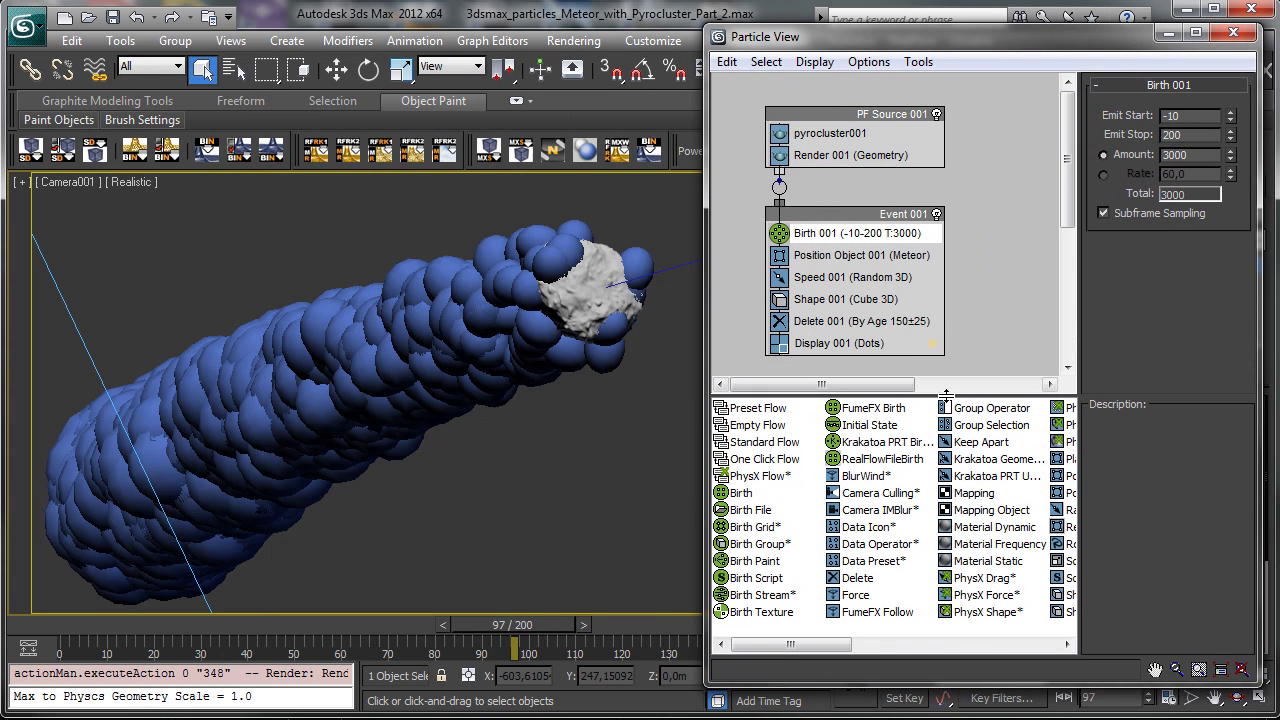
pyautogui.moveTo(945, 398); pyautogui.dragTo(925, 482)
# - Disable and re-enable the Speed 001 operator to compare its influence on the smoke trail
pyautogui.click(858, 278)
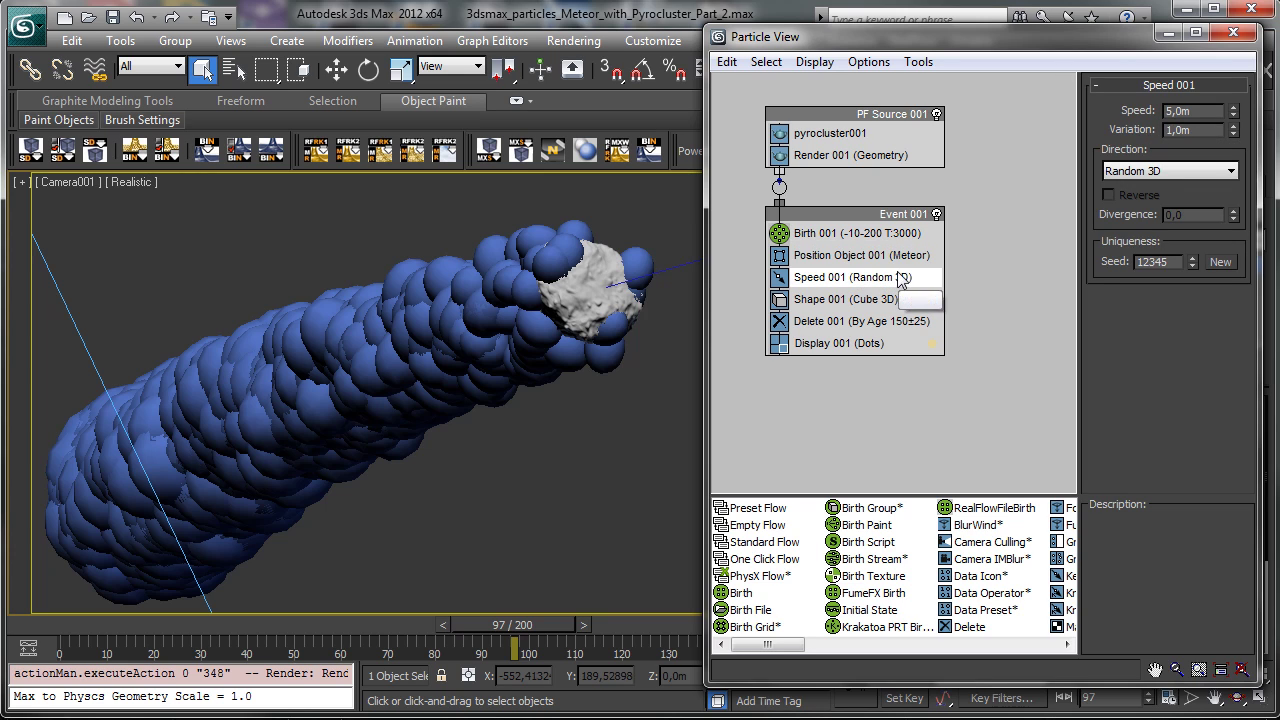
pyautogui.click(778, 281)
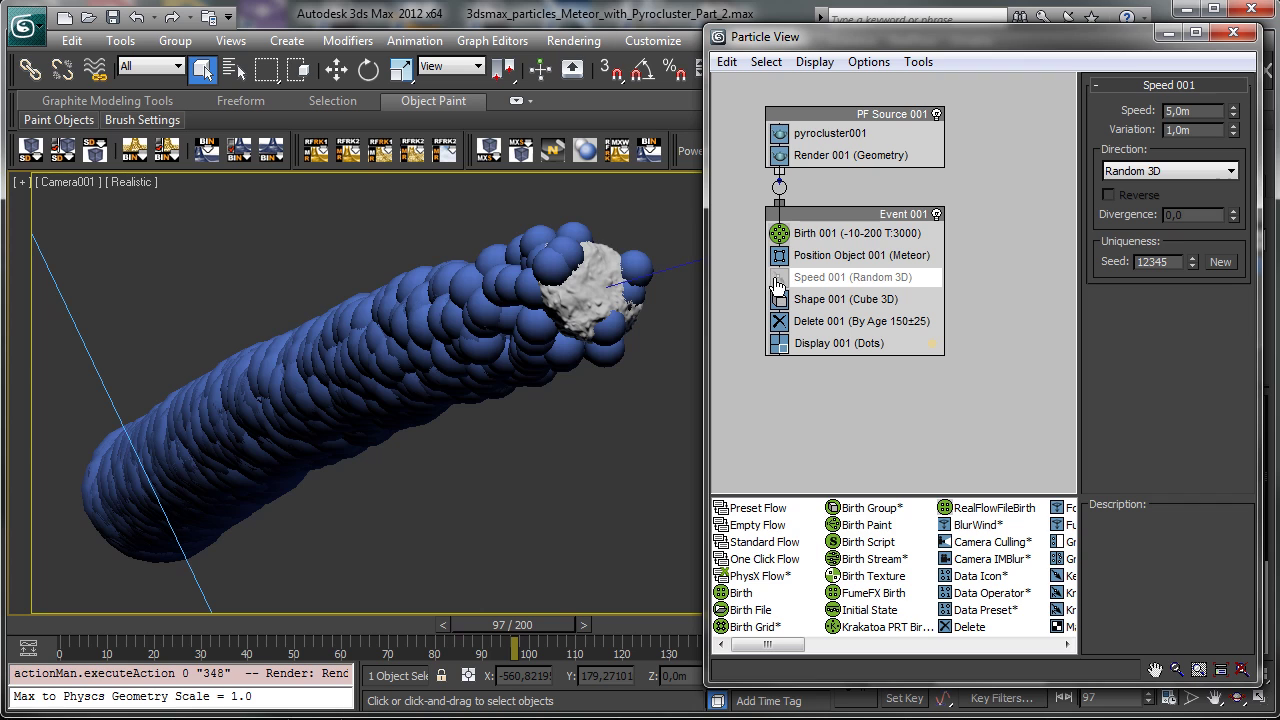
pyautogui.click(786, 286)
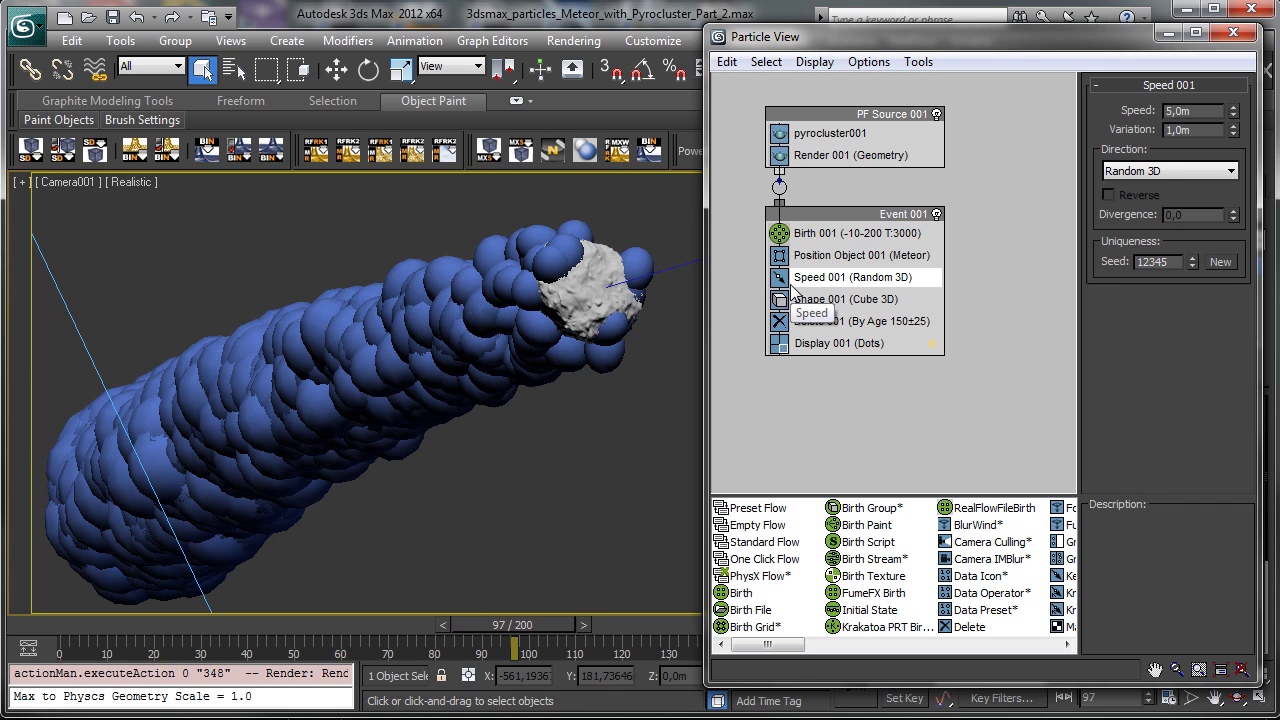
# - Close Particle View, return to the four-viewport layout and create a Wind space warp in front of the emitter in the Orthographic view
pyautogui.click(1168, 34)
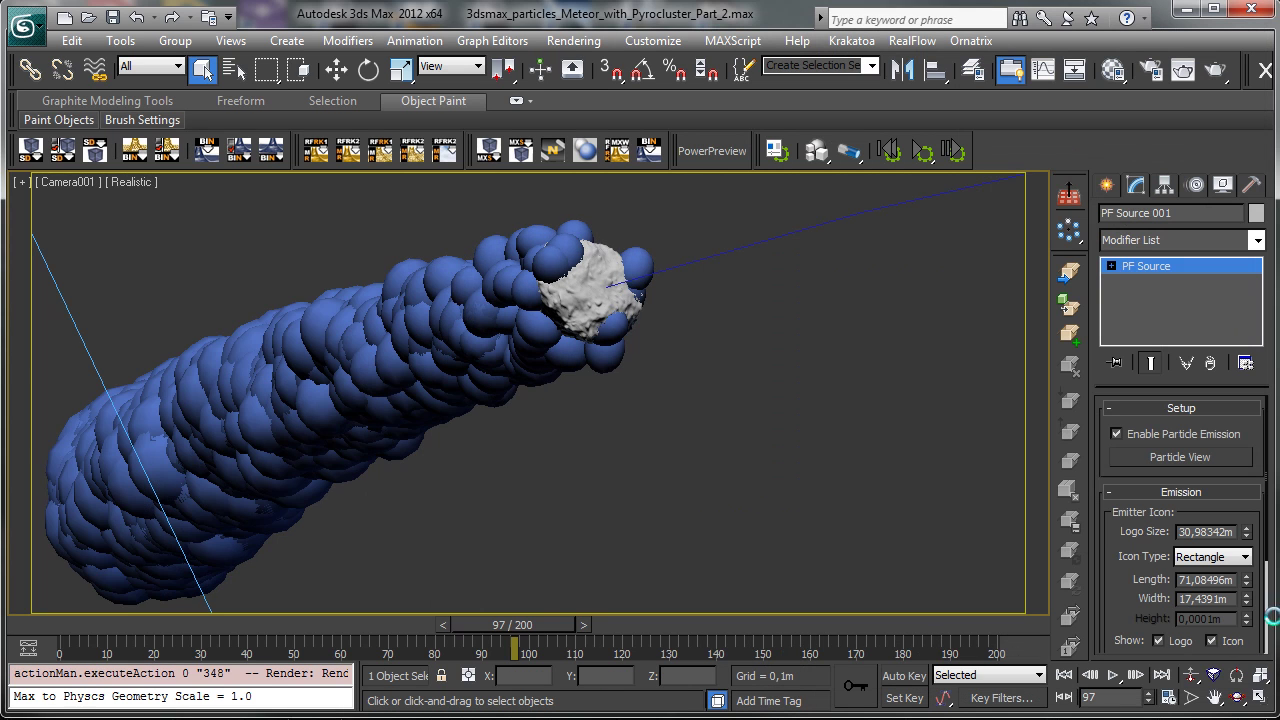
pyautogui.click(1258, 704)
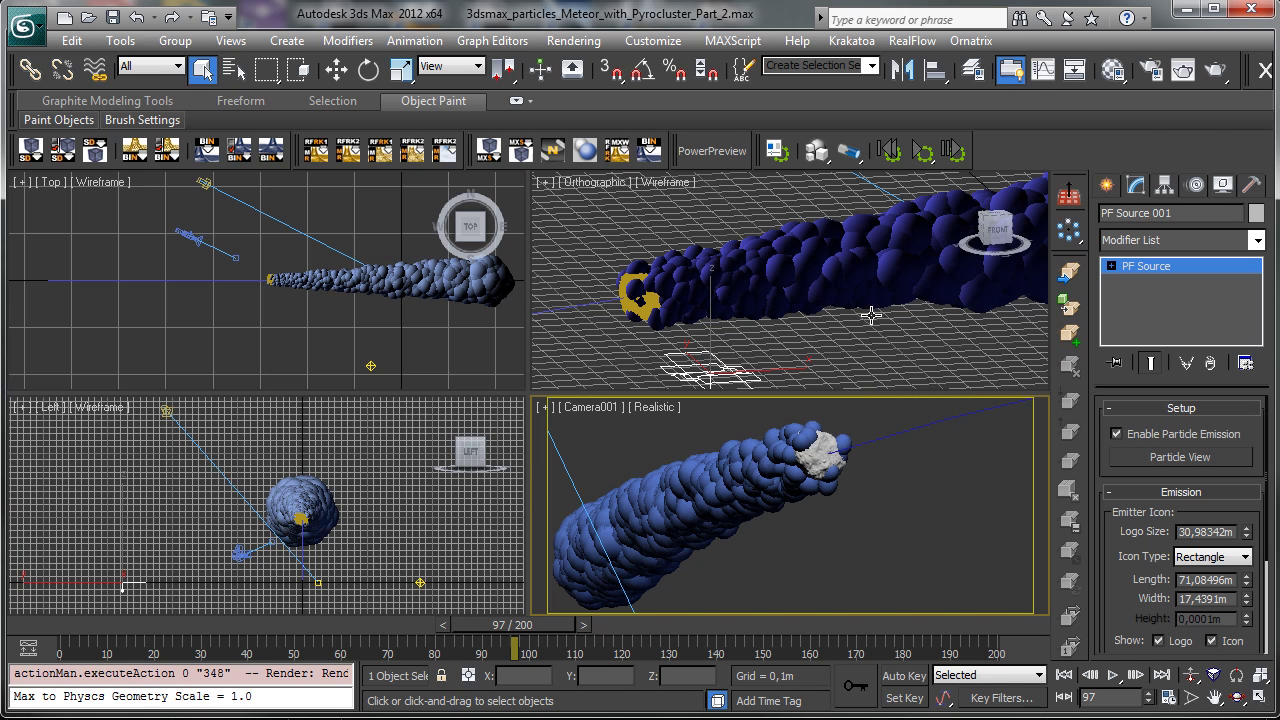
pyautogui.click(1107, 185)
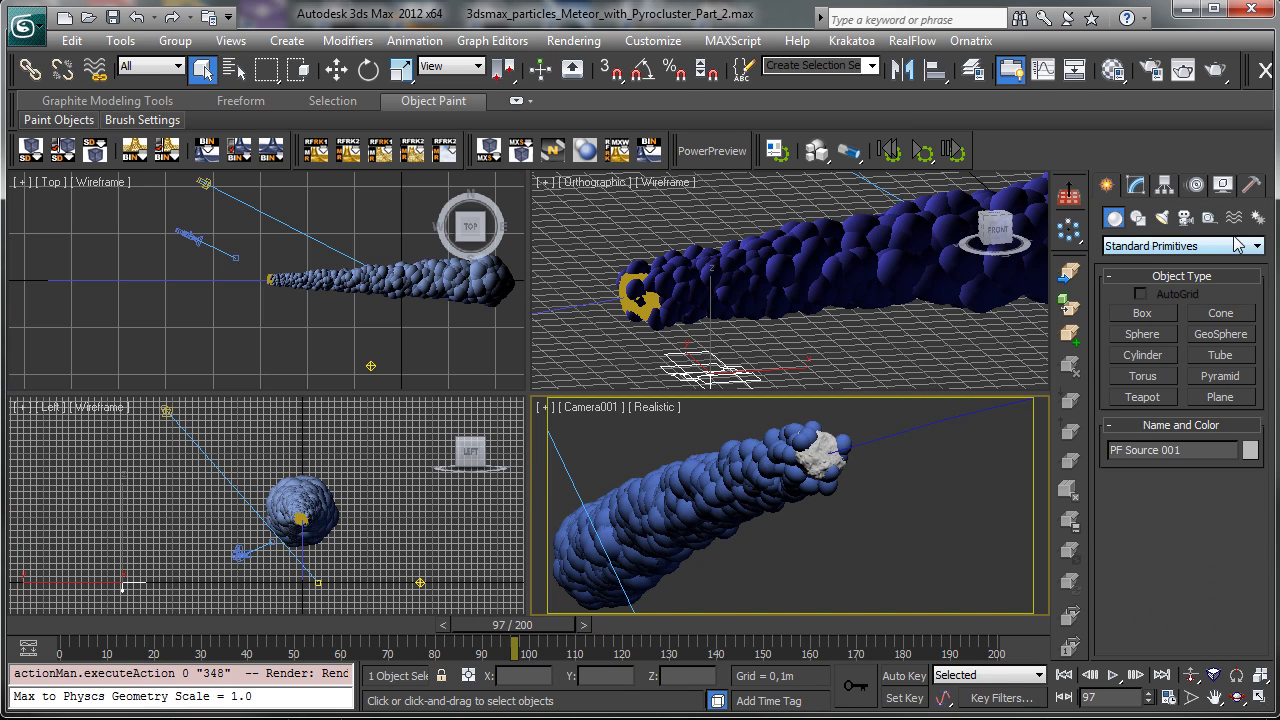
pyautogui.click(1186, 219)
pyautogui.click(1234, 218)
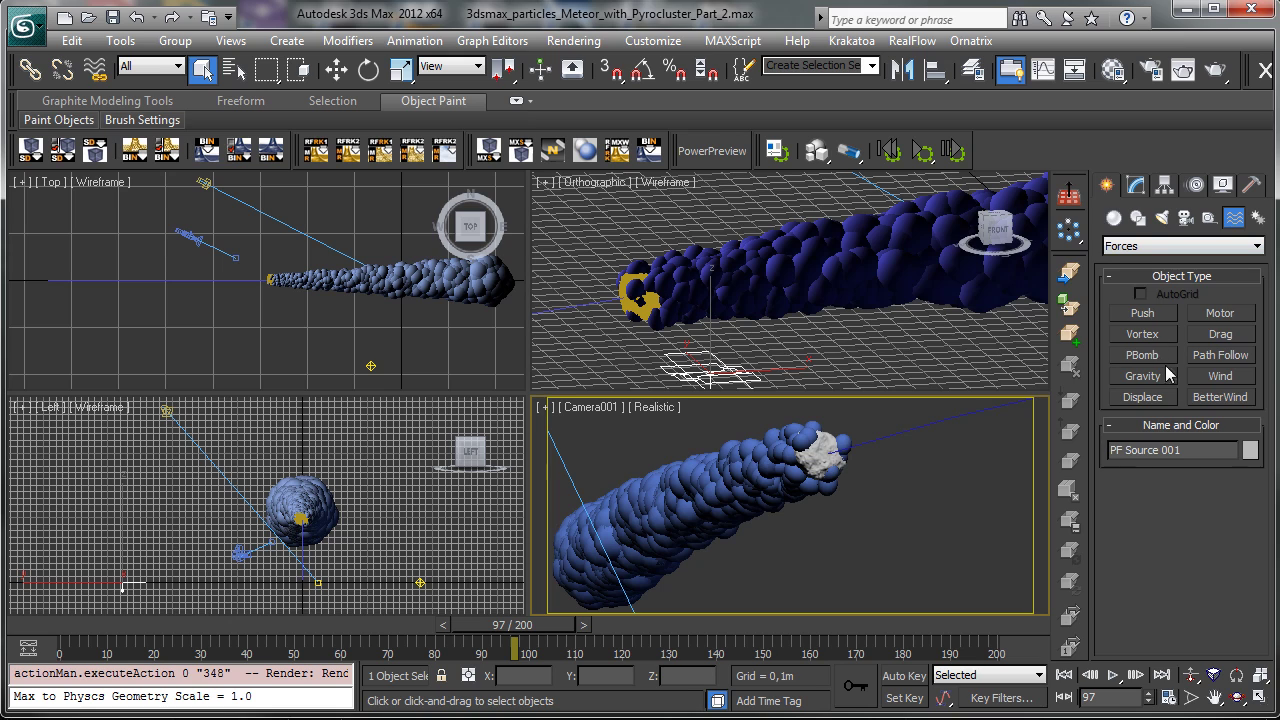
pyautogui.click(1220, 377)
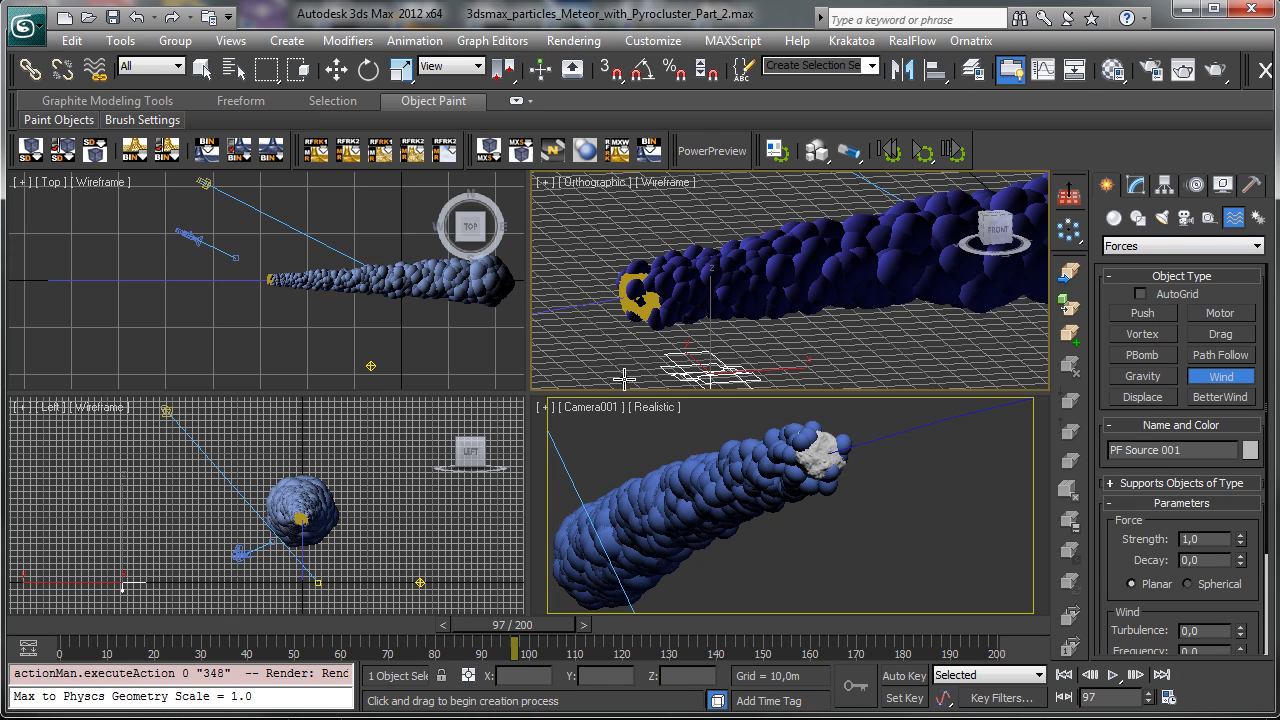
pyautogui.moveTo(627, 378); pyautogui.dragTo(655, 372)
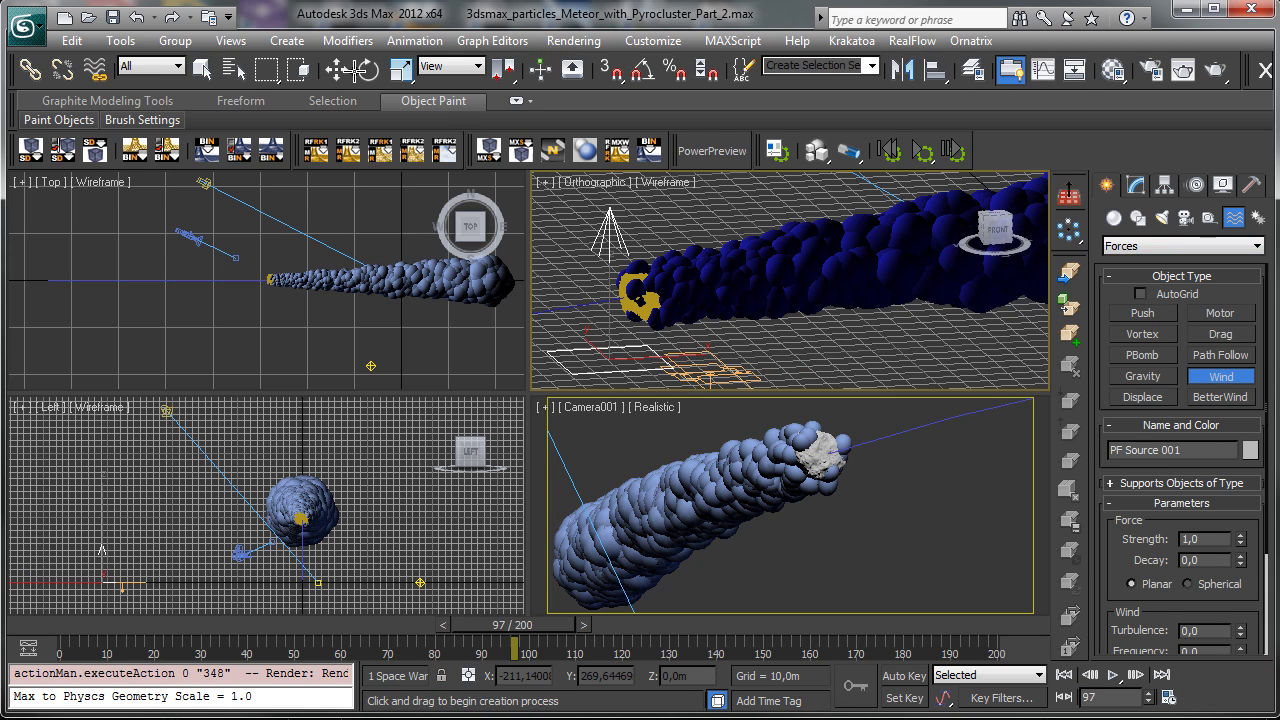
# - Rotate the new Wind about 85 degrees so its arrow points back along the smoke trail, and enlarge the Camera001 view
pyautogui.click(369, 69)
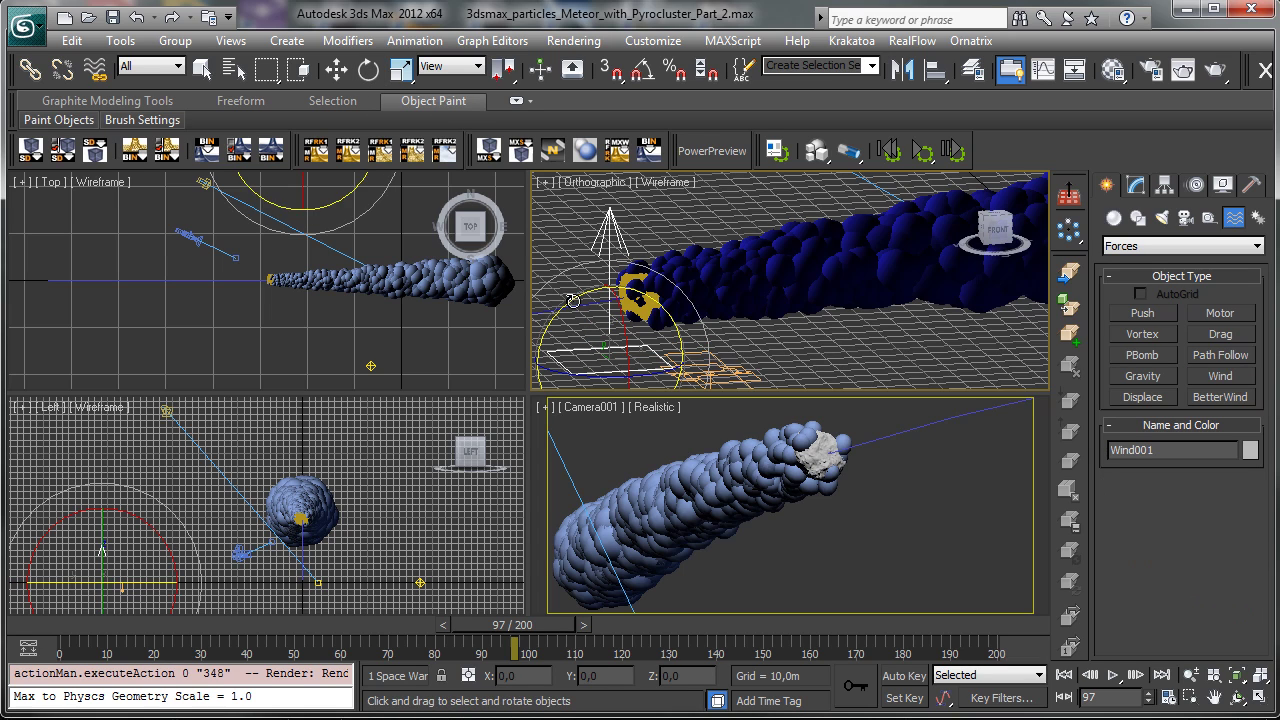
pyautogui.moveTo(706, 299); pyautogui.dragTo(745, 266)
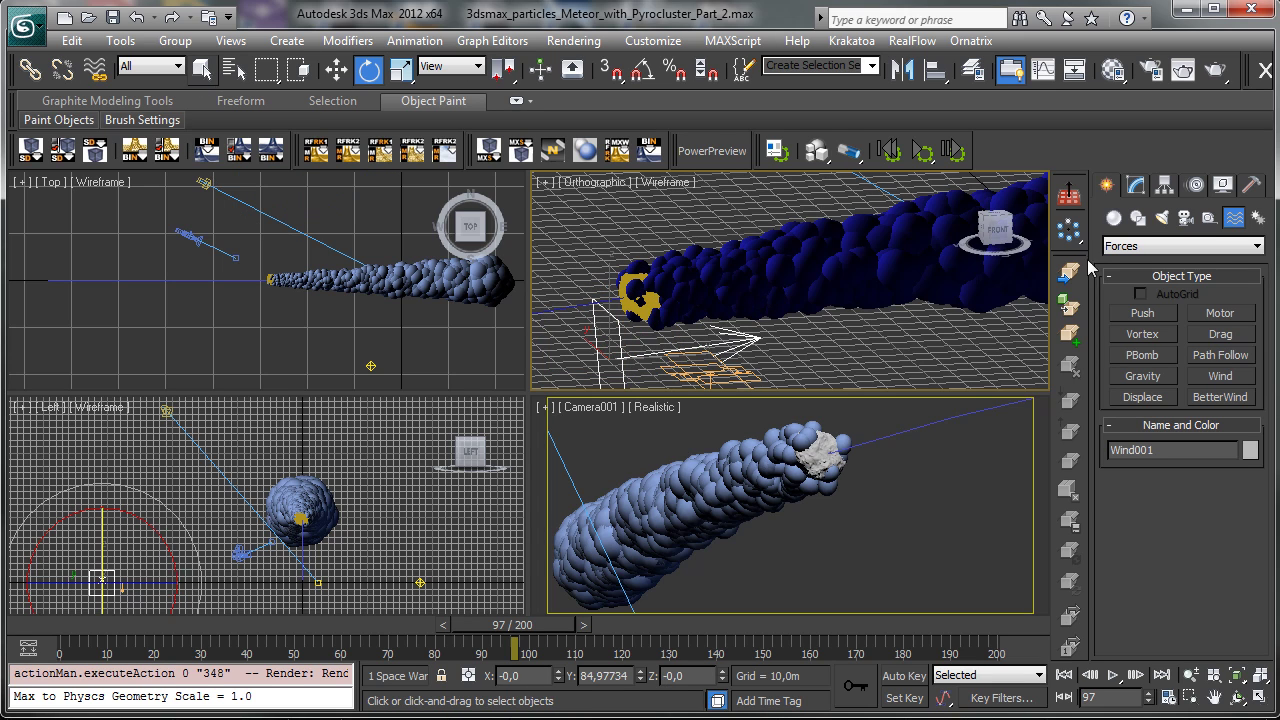
pyautogui.click(201, 68)
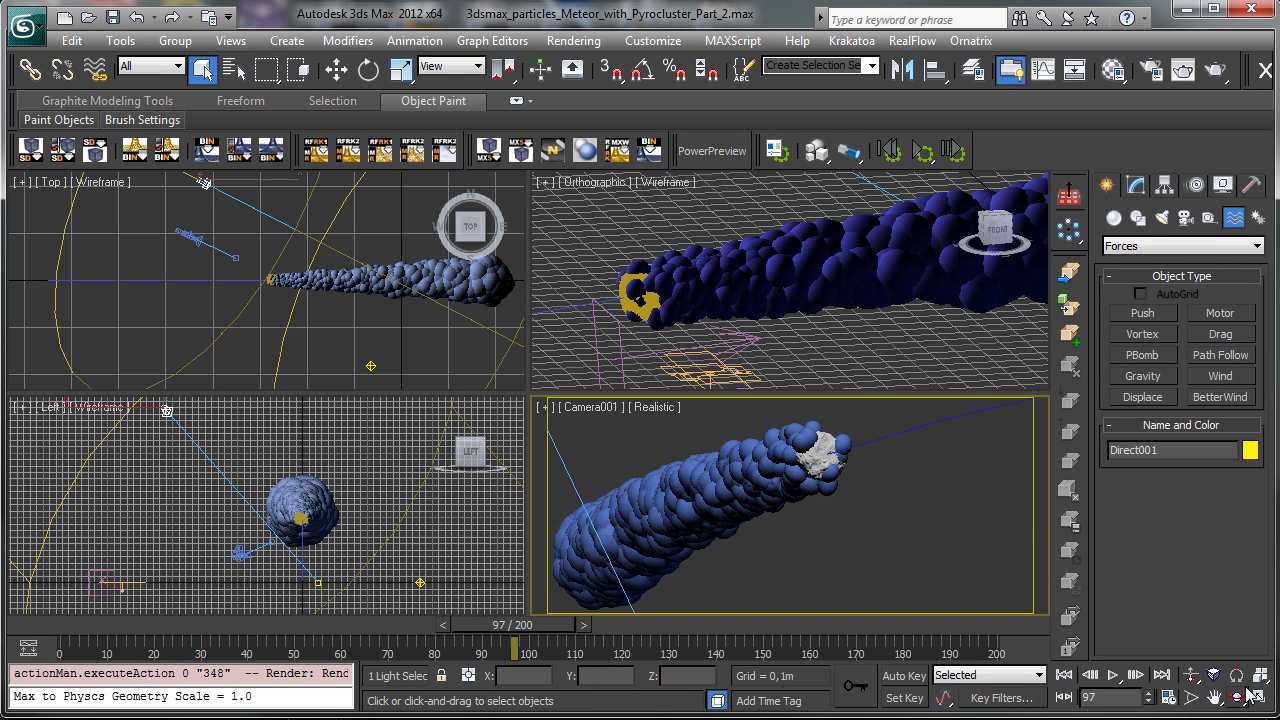
pyautogui.click(1260, 698)
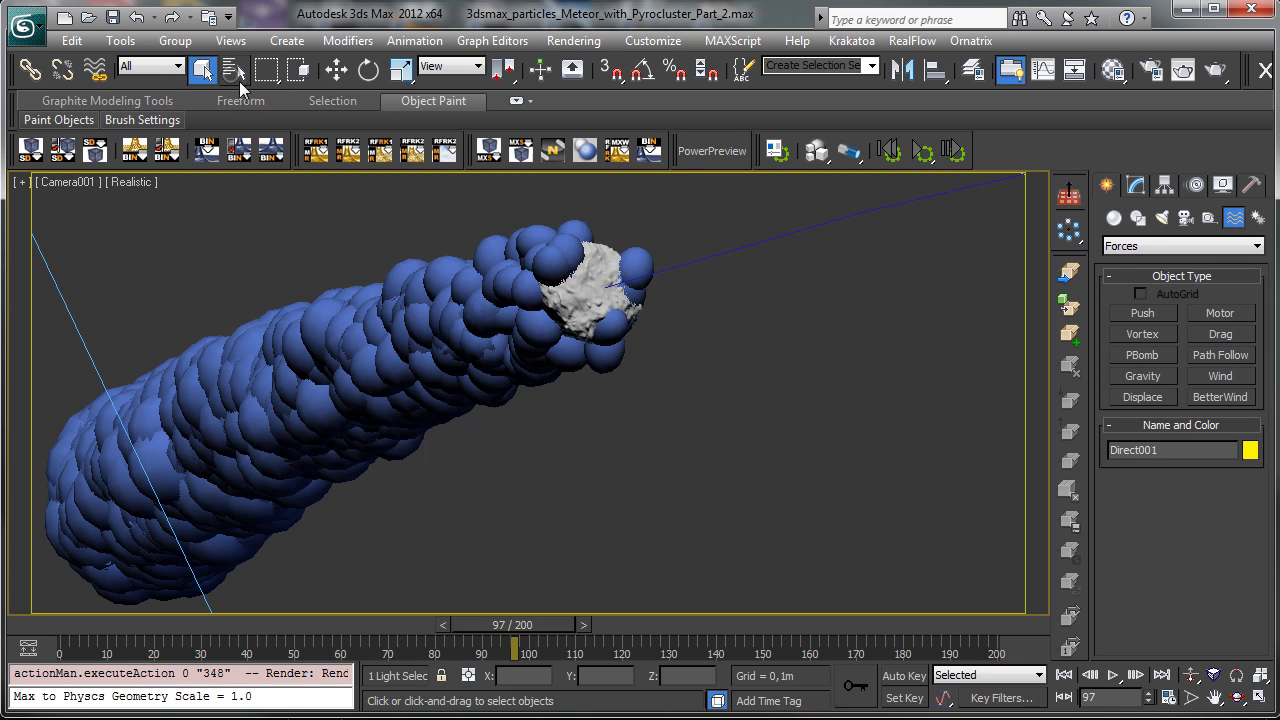
# - Select PF Source 001 from the scene and reopen Particle View beside the smoke trail
pyautogui.click(237, 76)
pyautogui.doubleClick(727, 400)
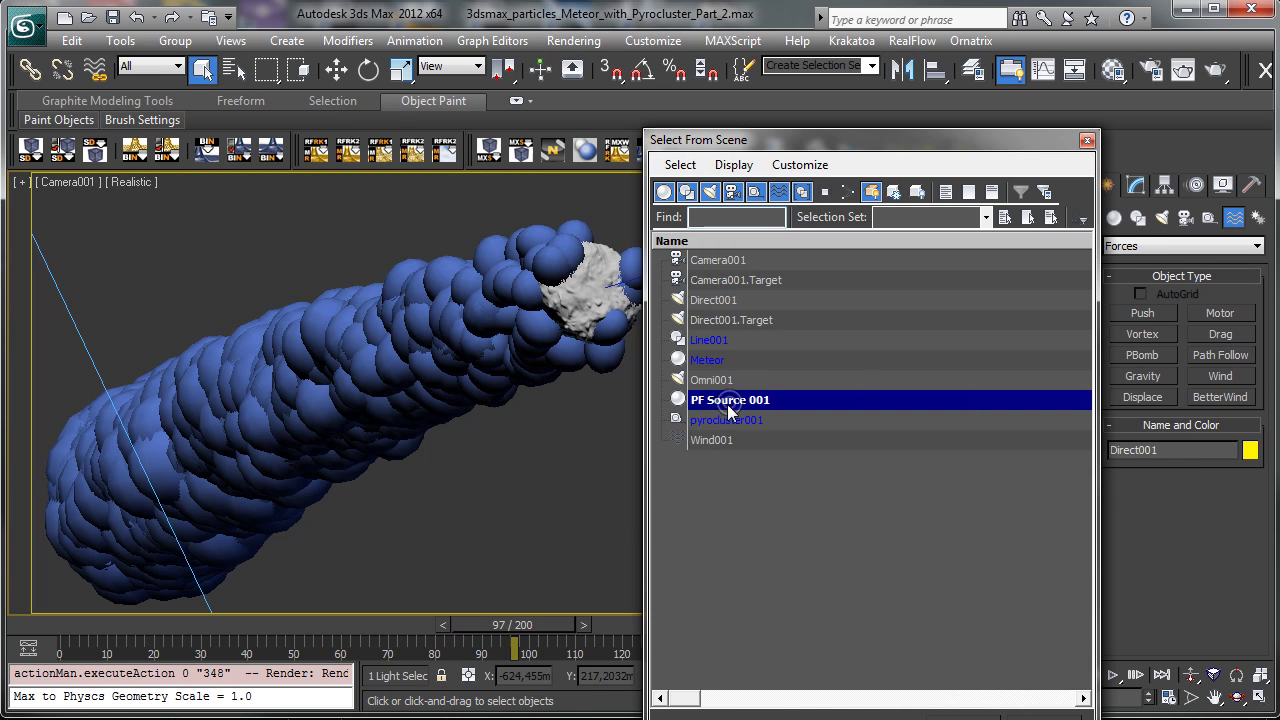
pyautogui.click(1135, 186)
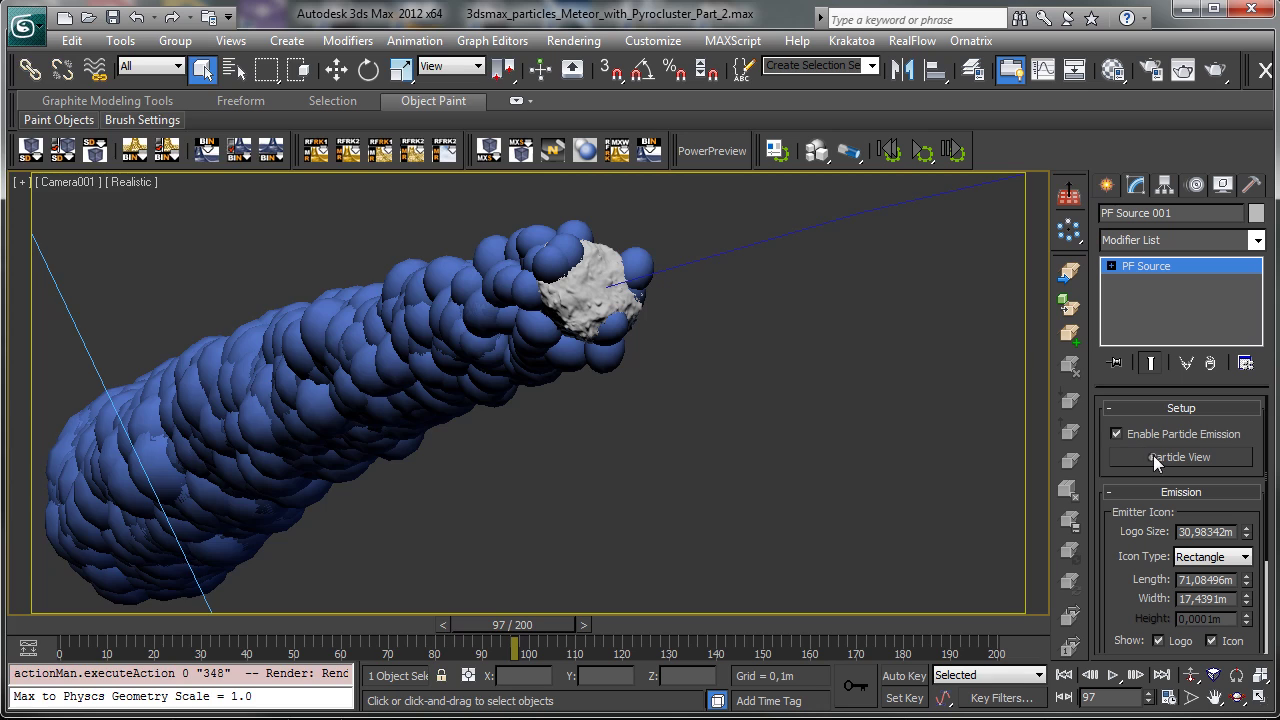
pyautogui.click(1155, 457)
pyautogui.moveTo(146, 14); pyautogui.dragTo(900, 44)
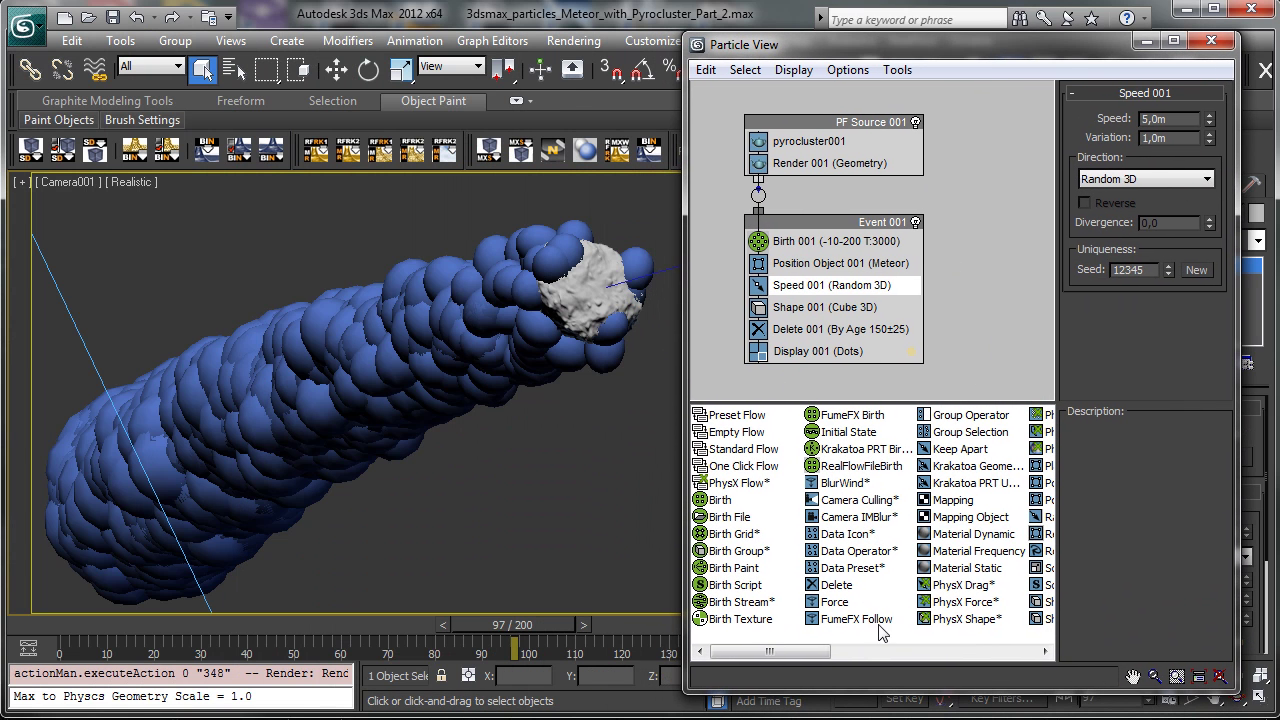
# - Insert a Force operator below Speed 001 in Event 001, assign Wind001 as its space warp and hide Particle View
pyautogui.moveTo(835, 602); pyautogui.dragTo(810, 311)
pyautogui.click(810, 307)
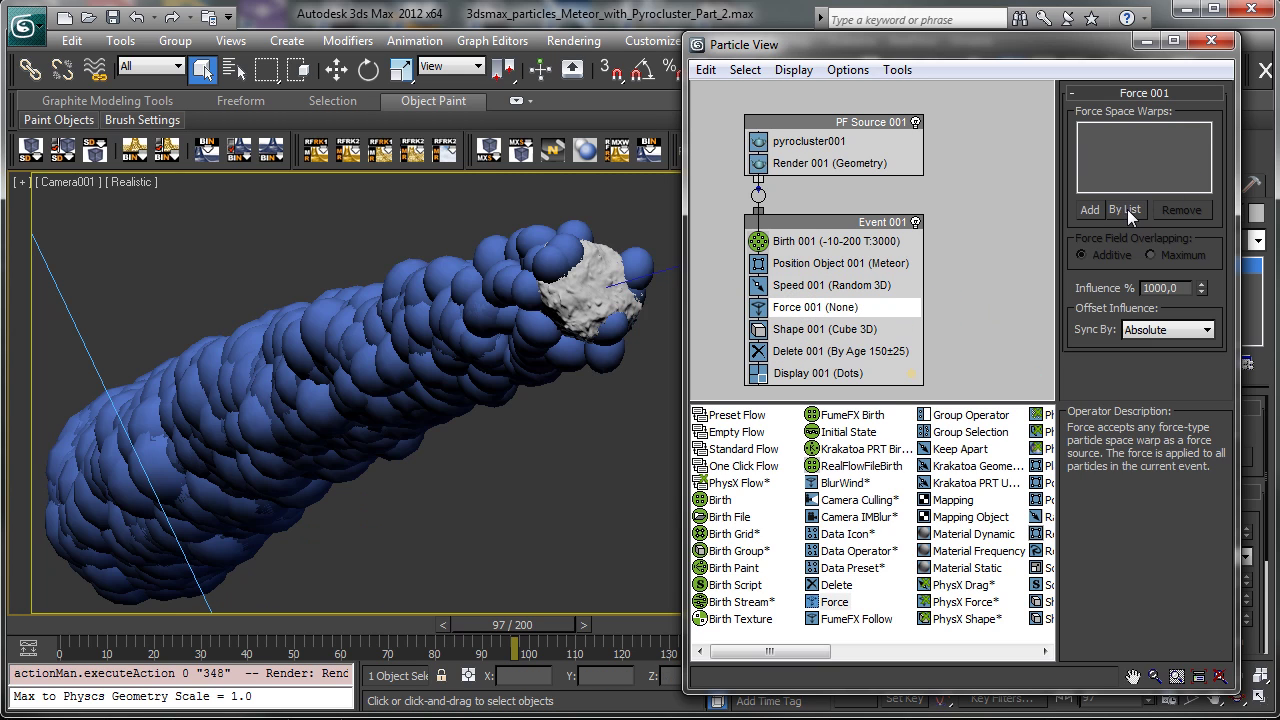
pyautogui.click(1125, 209)
pyautogui.click(706, 262)
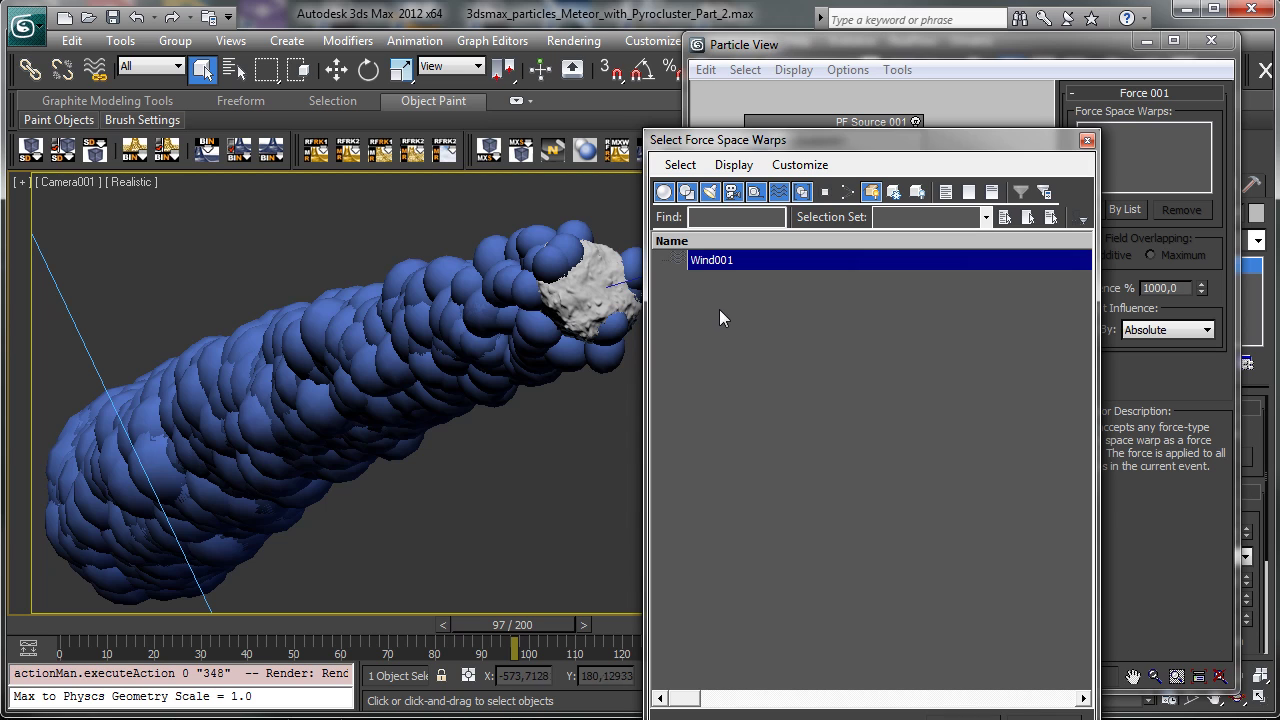
pyautogui.click(970, 718)
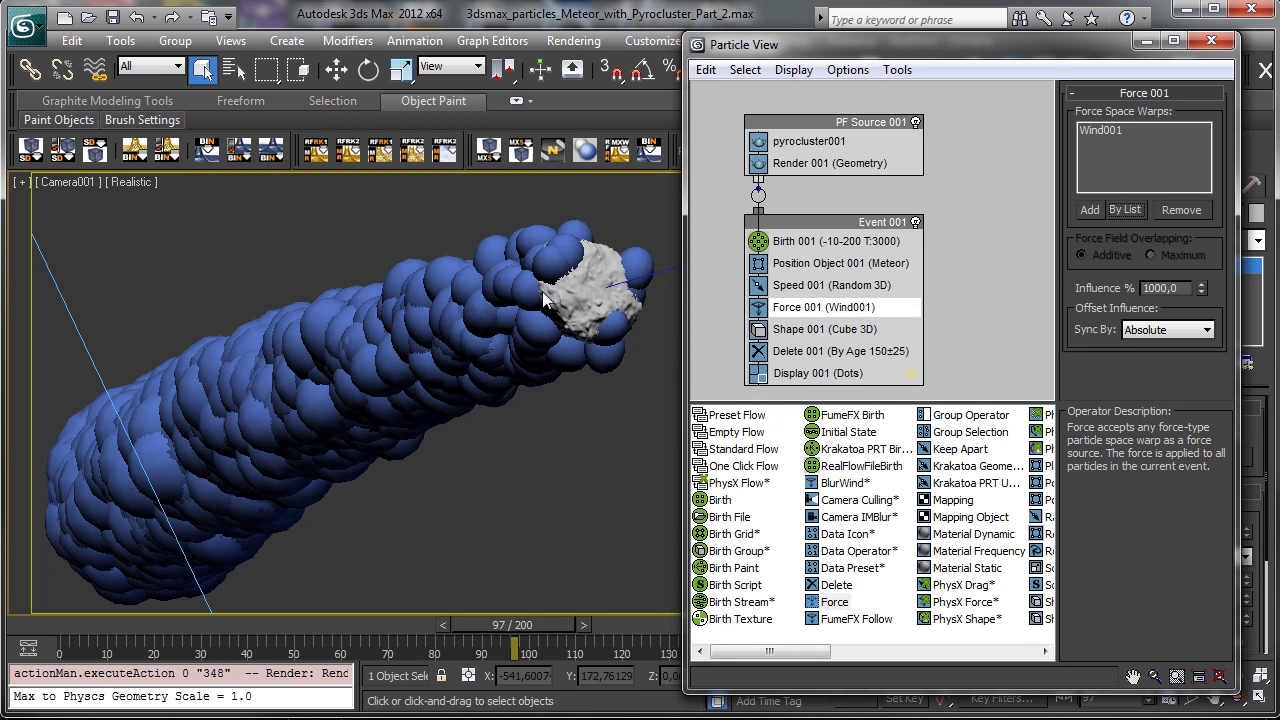
pyautogui.click(1145, 42)
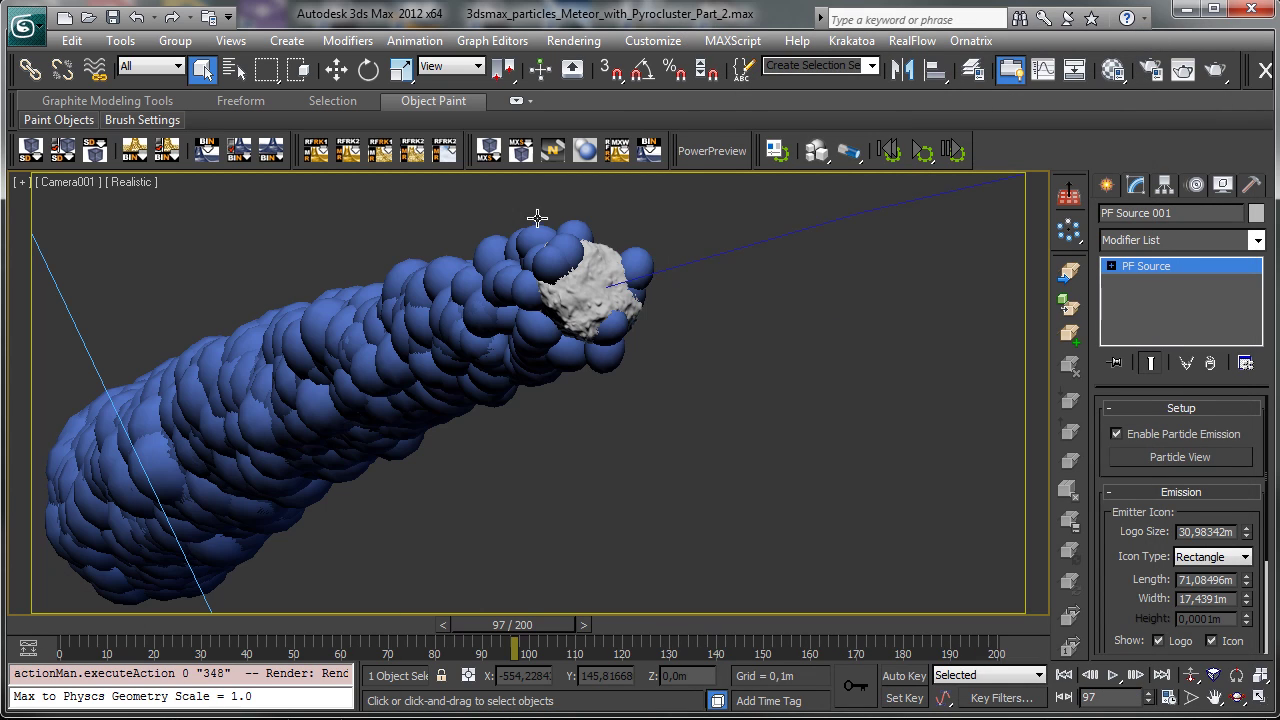
# - Show the pyrocluster3 atmosphere effect's settings, with the Common Parameters, Exposure Control and Atmosphere rollouts collapsed
pyautogui.click(573, 41)
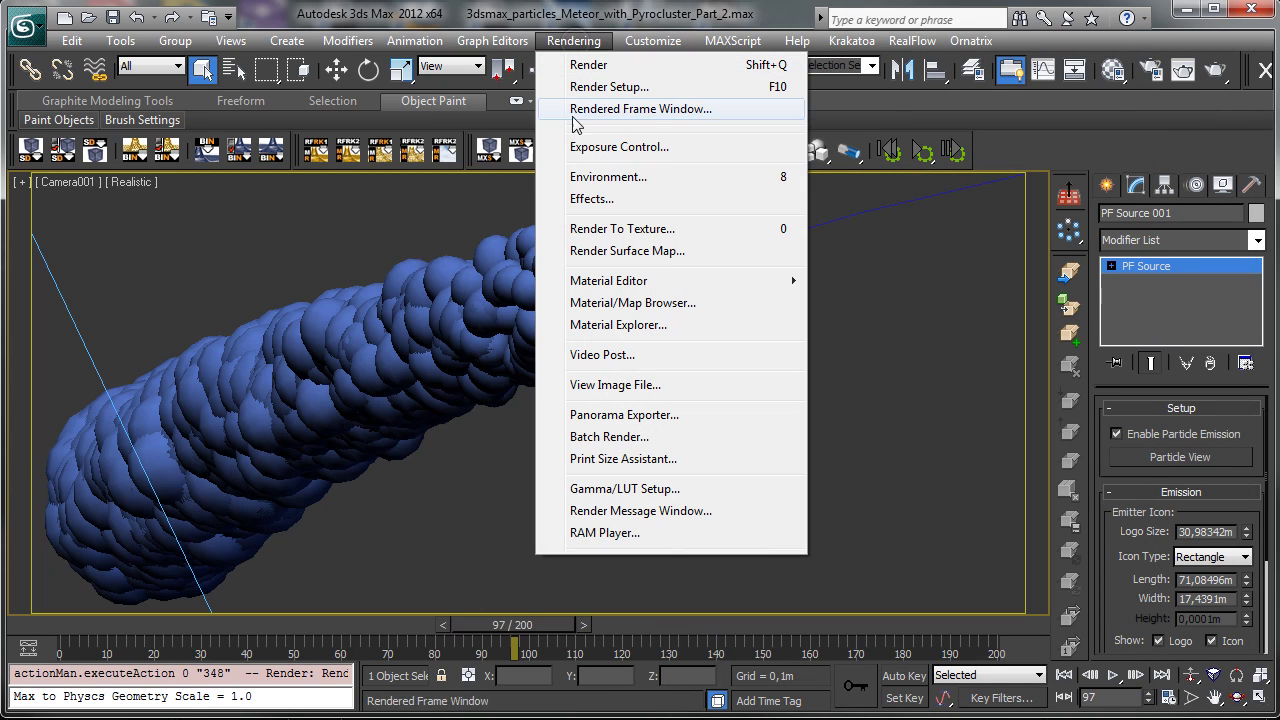
pyautogui.click(618, 203)
pyautogui.click(574, 44)
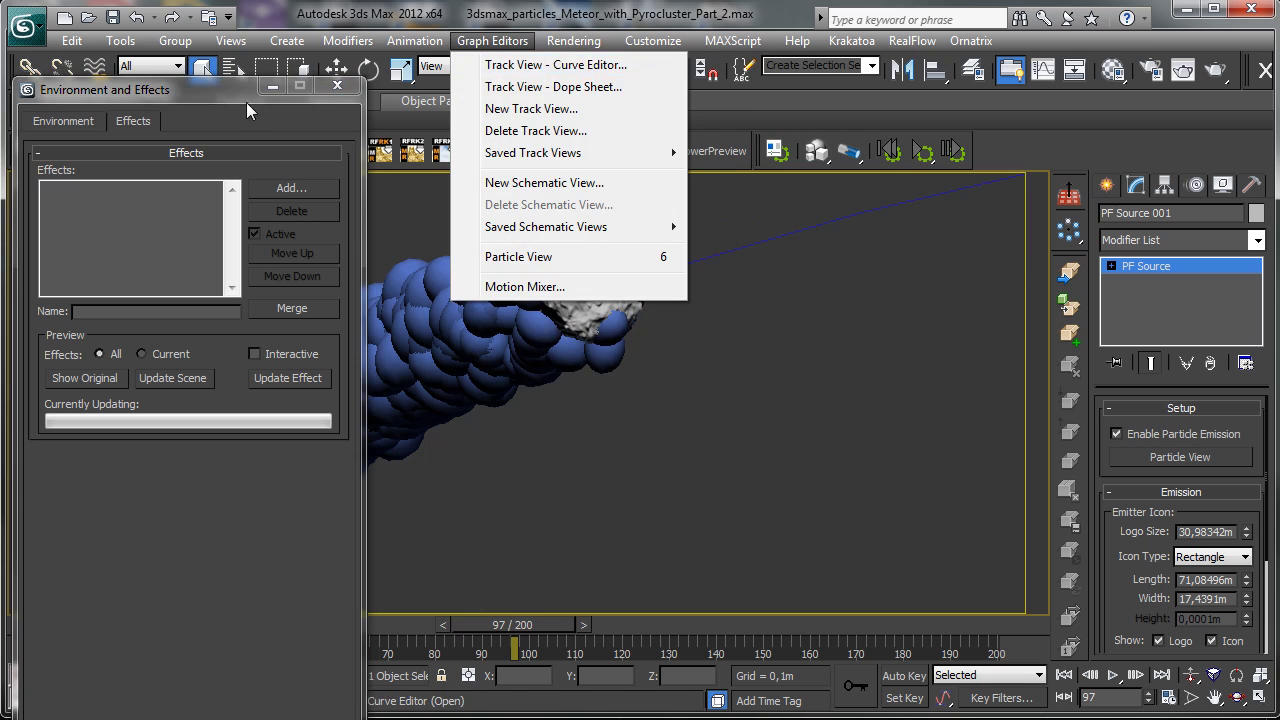
pyautogui.click(54, 124)
pyautogui.click(126, 503)
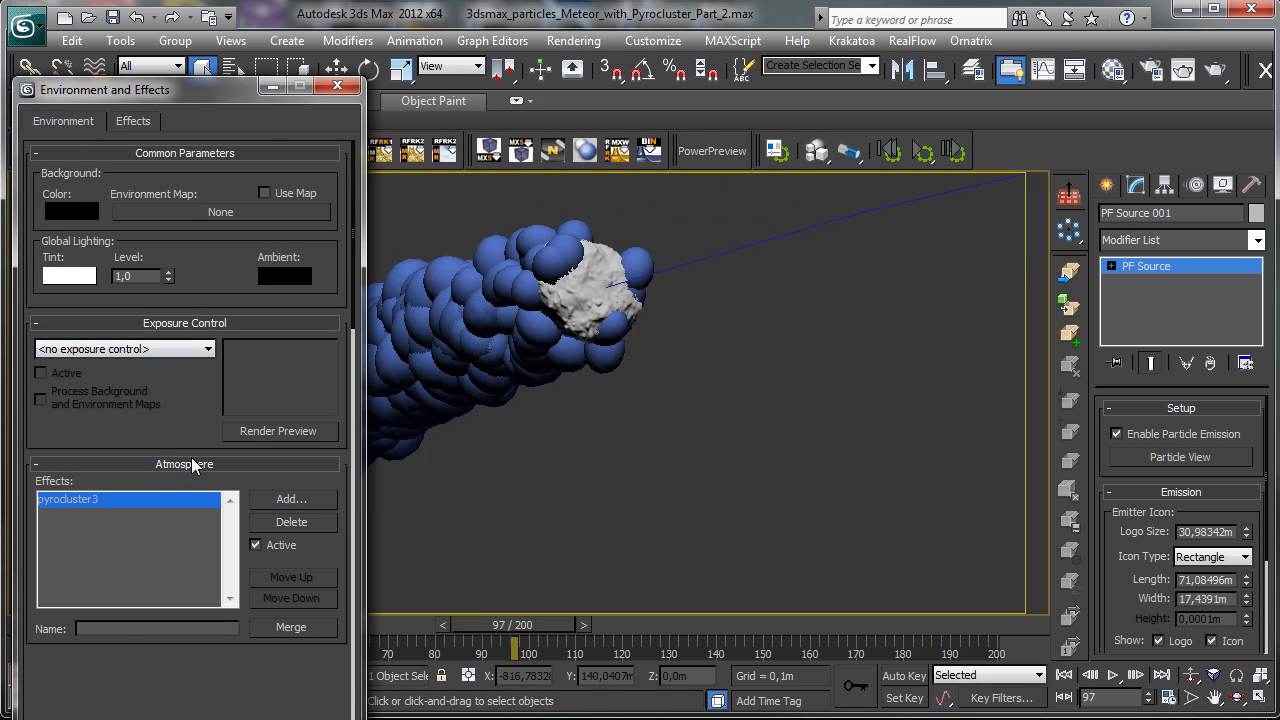
pyautogui.moveTo(220, 89); pyautogui.dragTo(298, 28)
pyautogui.click(268, 93)
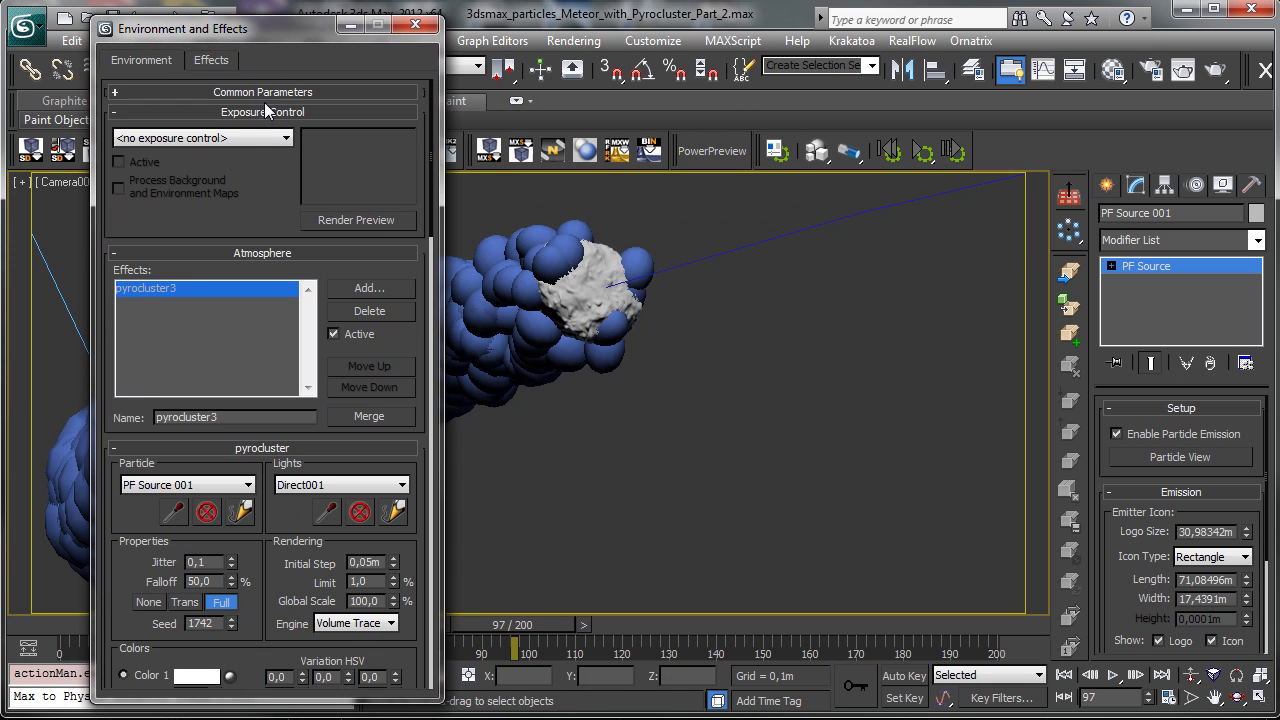
pyautogui.click(265, 111)
pyautogui.click(266, 131)
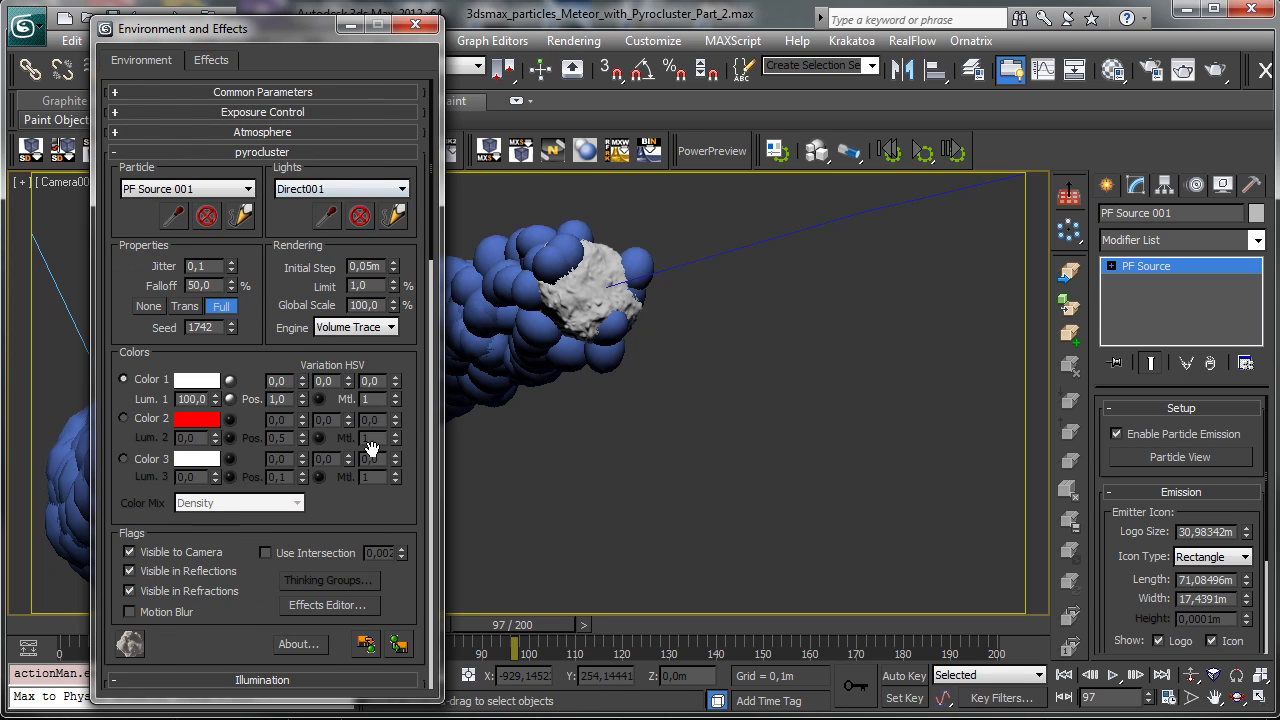
# - Switch the pyrocluster shape's Viewport Preview from spheres to plain particle dots and close the Environment and Effects dialog
pyautogui.scroll(-10, 370, 448)
pyautogui.scroll(-6, 263, 371)
pyautogui.click(297, 514)
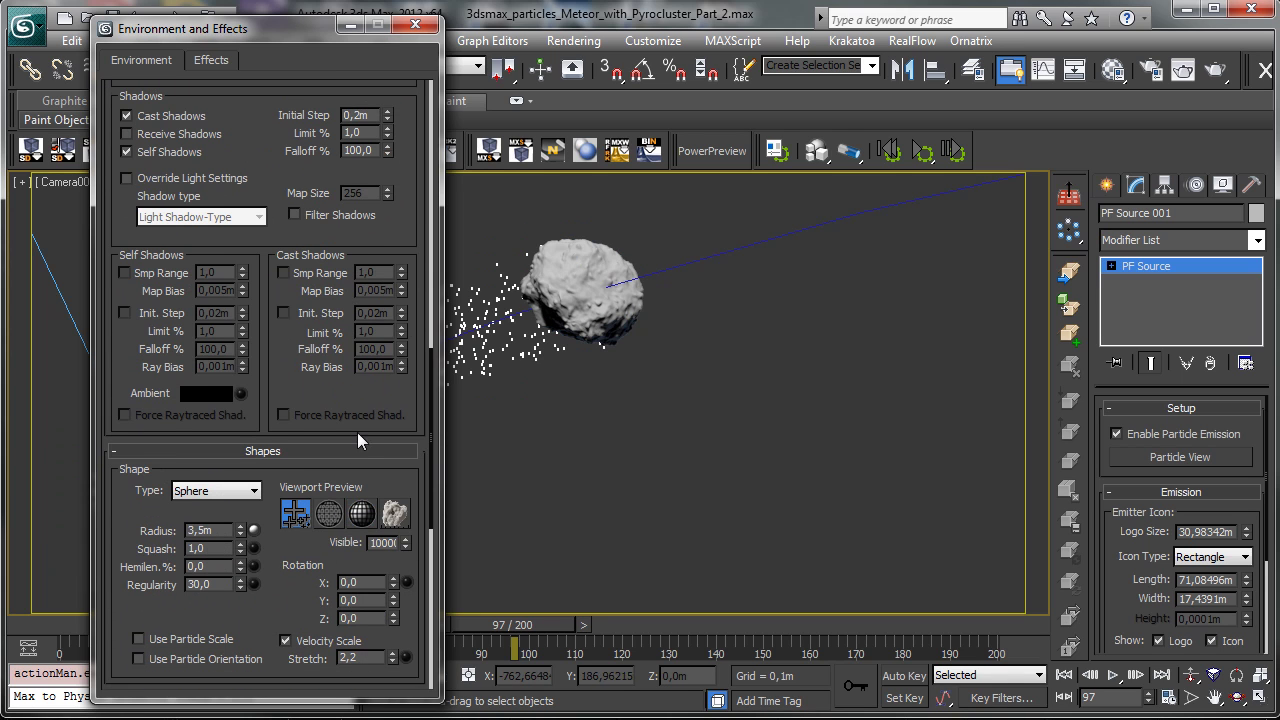
pyautogui.click(415, 24)
# - Raise Wind001's Strength to about 7,12 and scrub the animation to frame 90 to check the trail's motion
pyautogui.moveTo(18, 630); pyautogui.dragTo(192, 587)
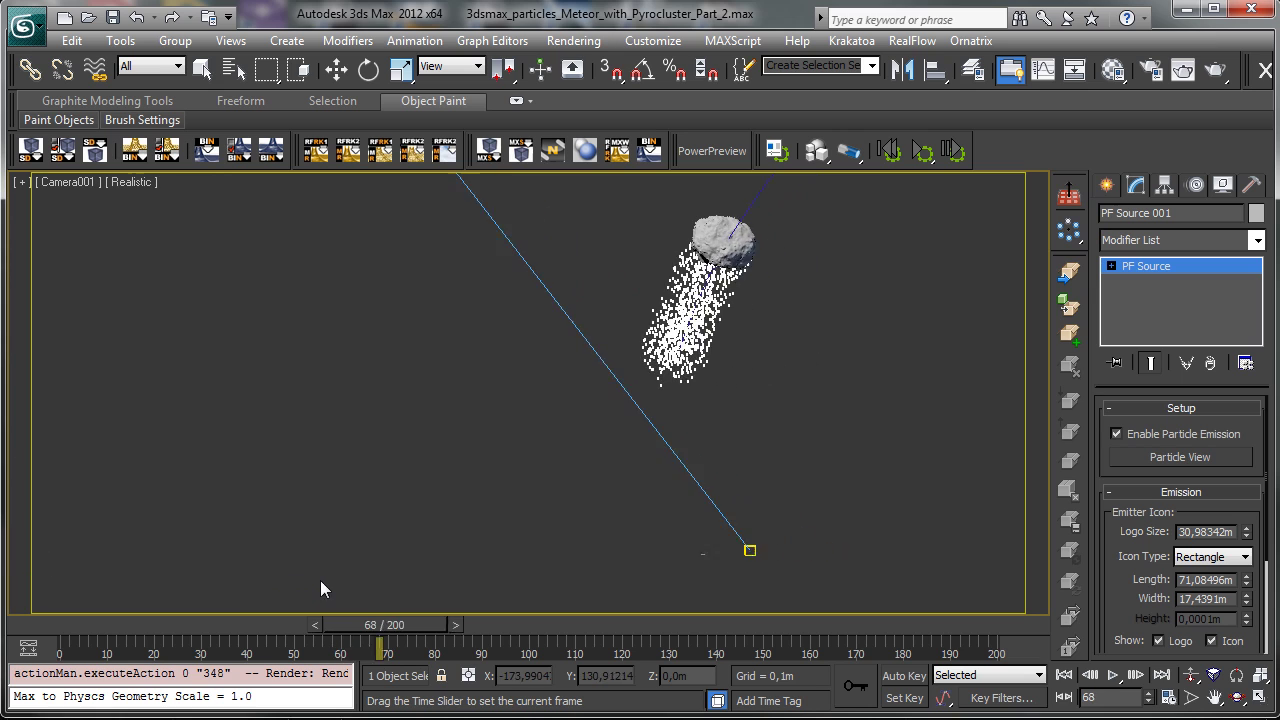
pyautogui.press('q')
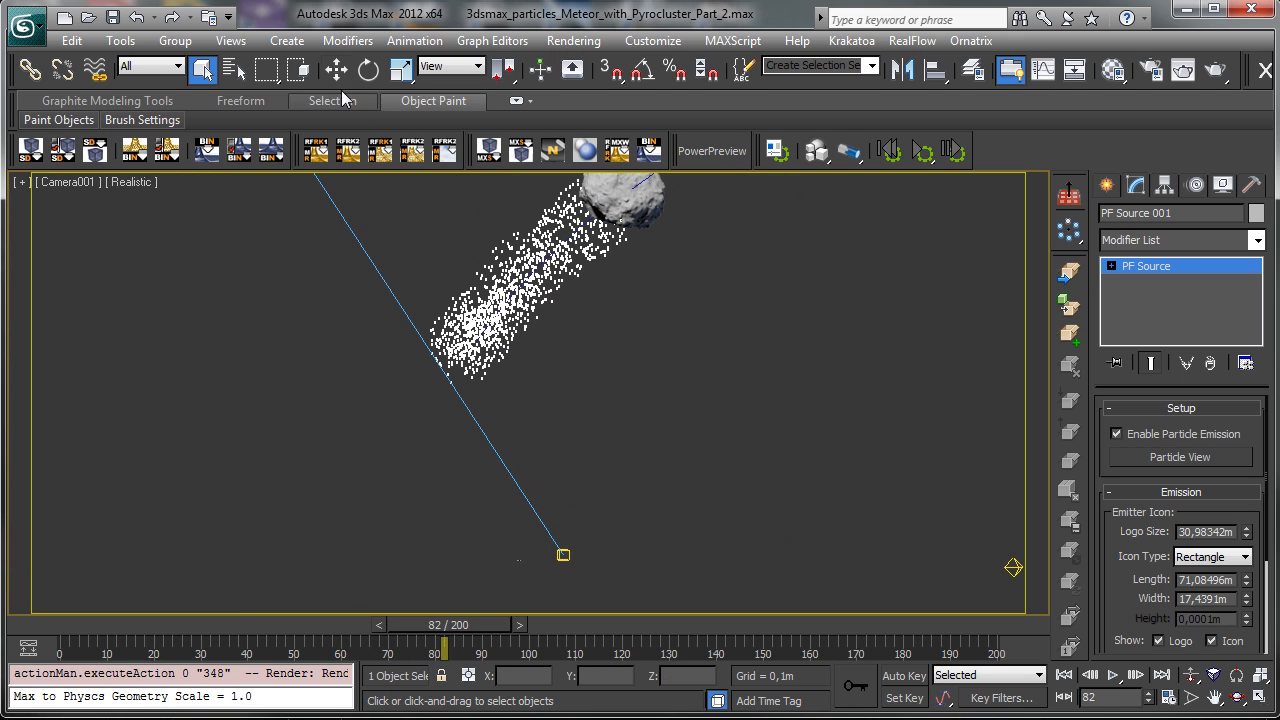
pyautogui.click(233, 68)
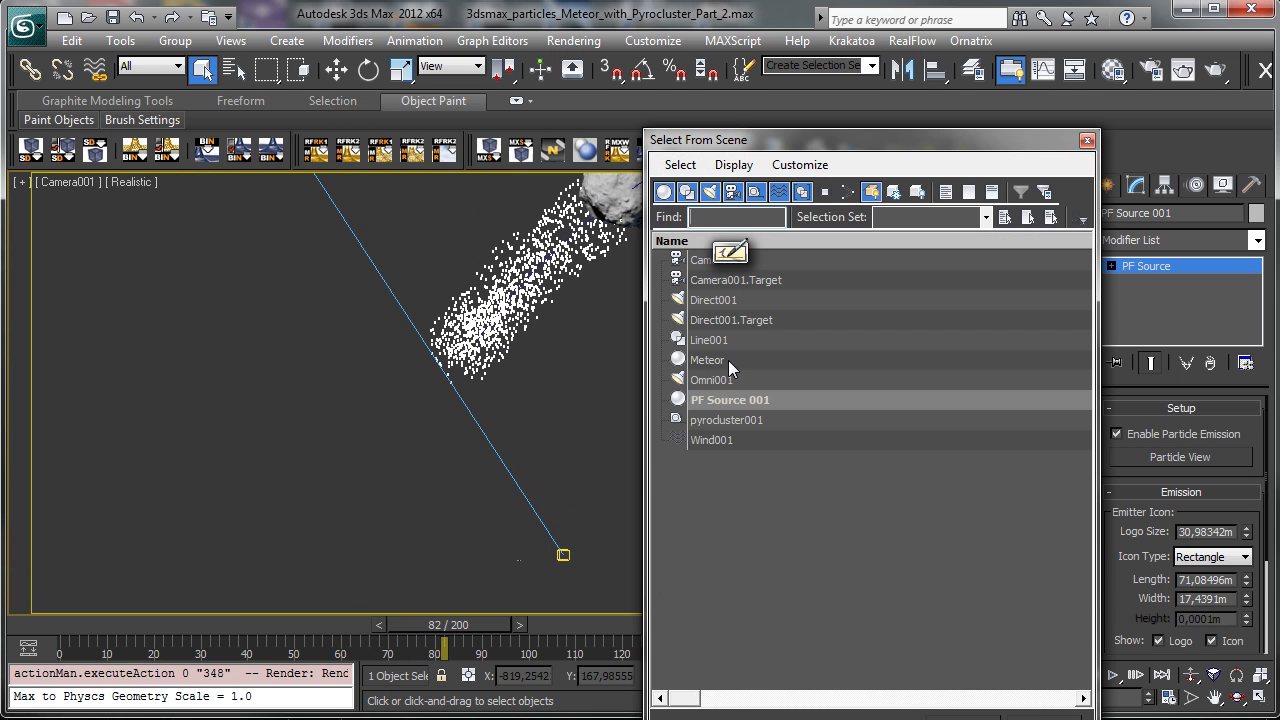
pyautogui.doubleClick(719, 440)
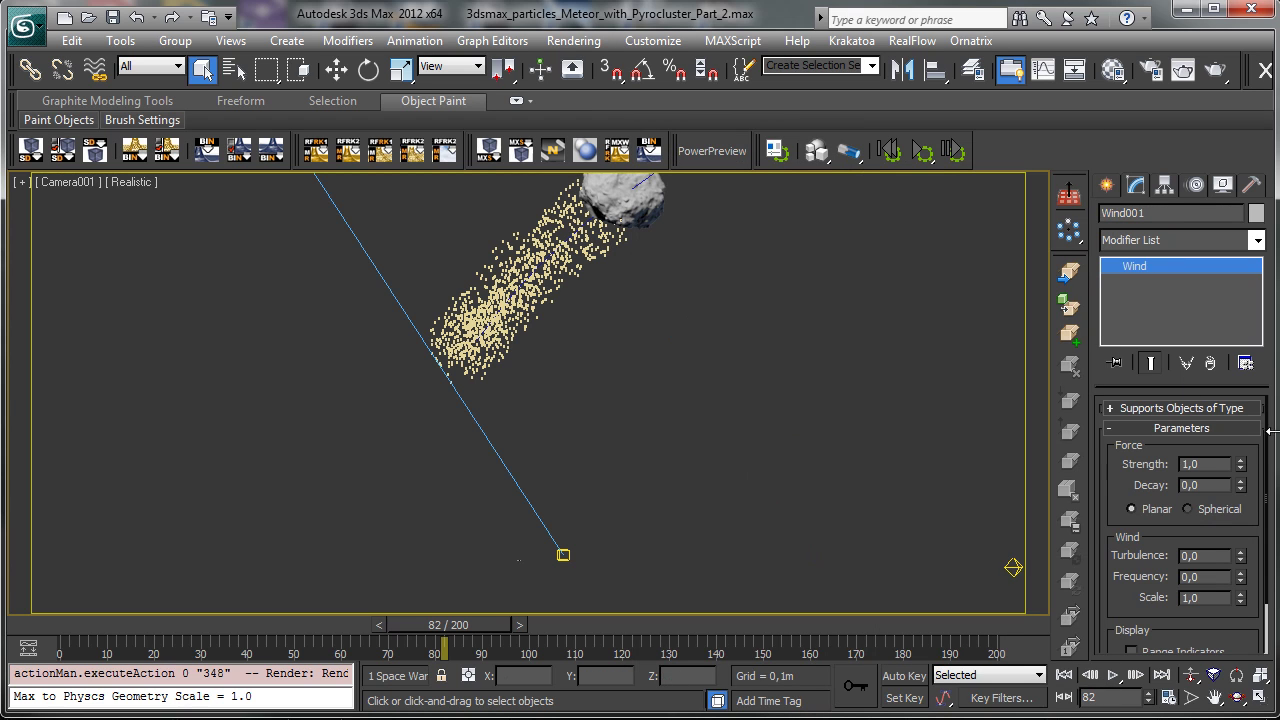
pyautogui.moveTo(1242, 463); pyautogui.dragTo(1242, 330)
pyautogui.moveTo(1242, 464); pyautogui.dragTo(1231, 266)
pyautogui.moveTo(36, 622); pyautogui.dragTo(417, 597)
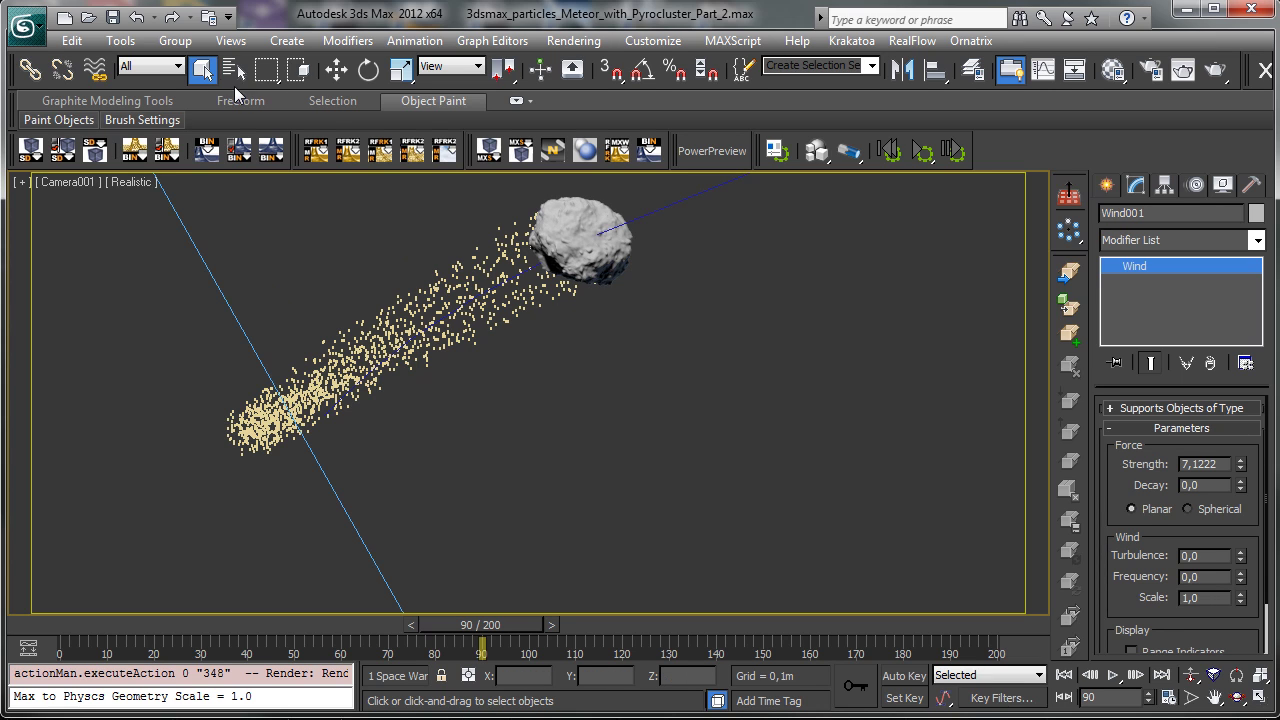
# - Select PF Source 001 and bring up Particle View next to the particle trail at frame 90
pyautogui.click(654, 286)
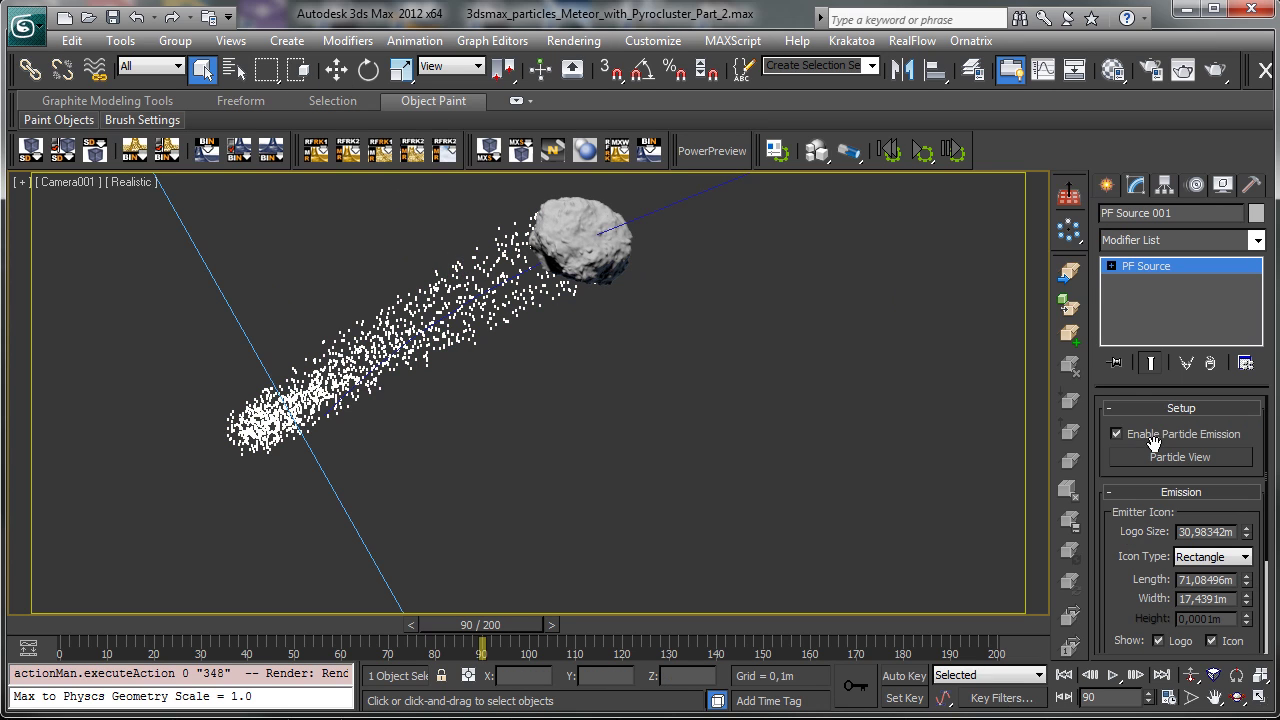
pyautogui.press('6')
pyautogui.moveTo(184, 52); pyautogui.dragTo(917, 46)
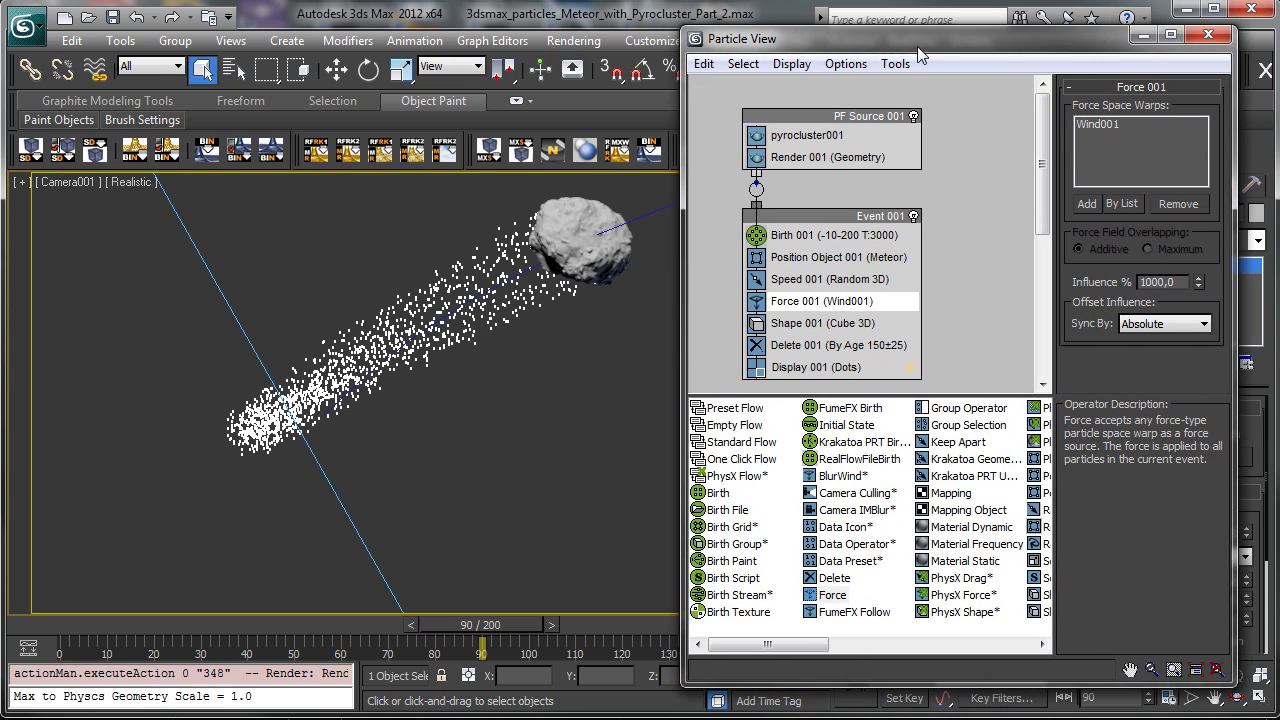
# - Set the Speed 001 operator's Speed to 10 m after trying out much higher speeds
pyautogui.click(835, 280)
pyautogui.moveTo(1210, 113); pyautogui.dragTo(1196, 27)
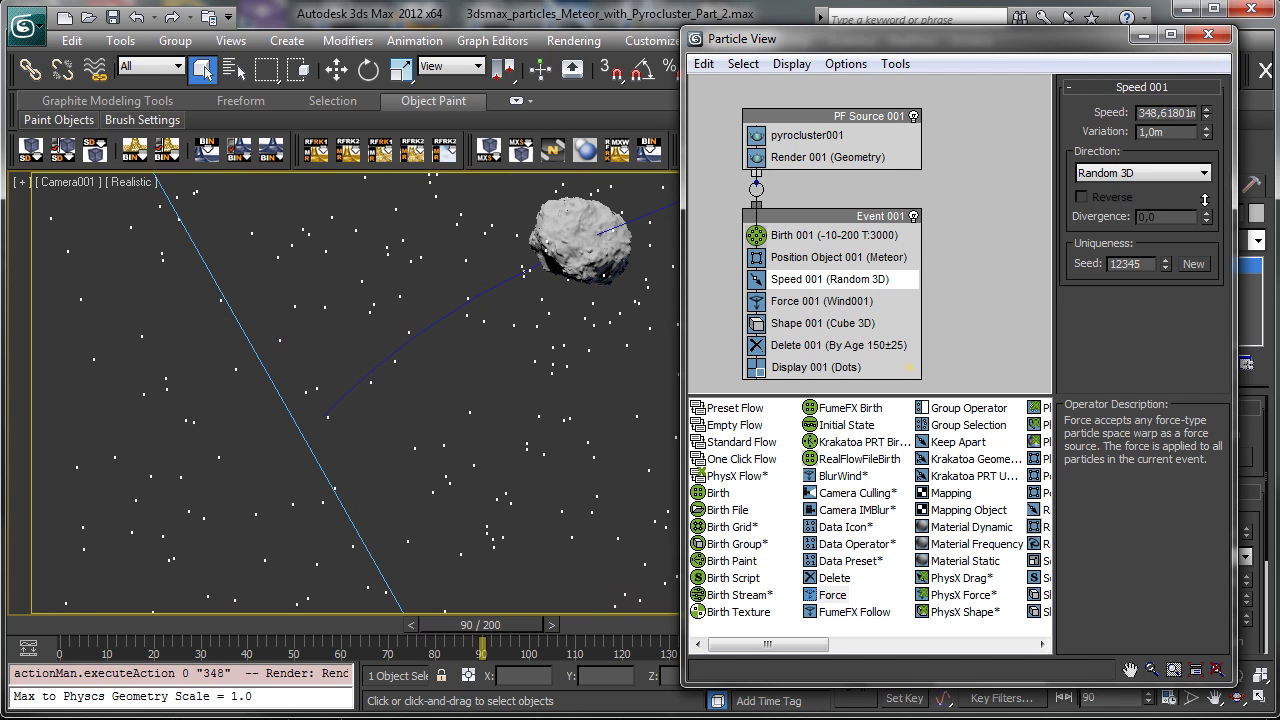
pyautogui.doubleClick(1187, 112)
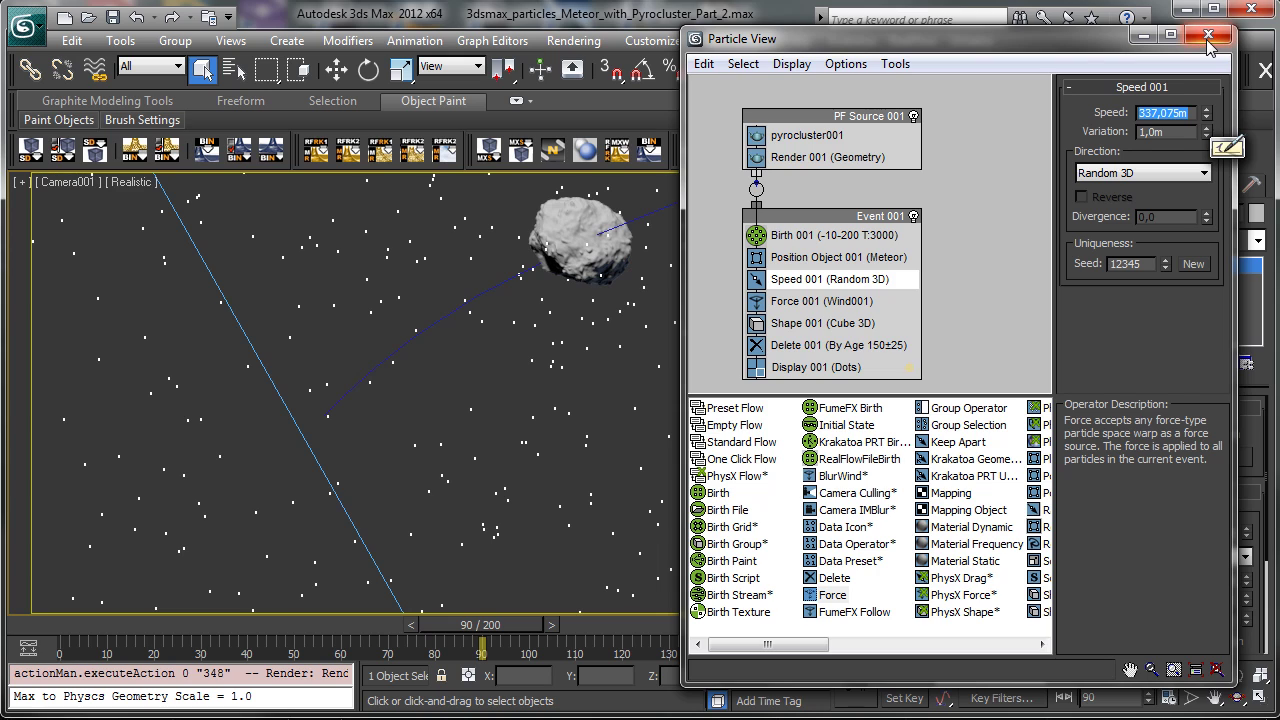
pyautogui.write('10')
pyautogui.press('Return')
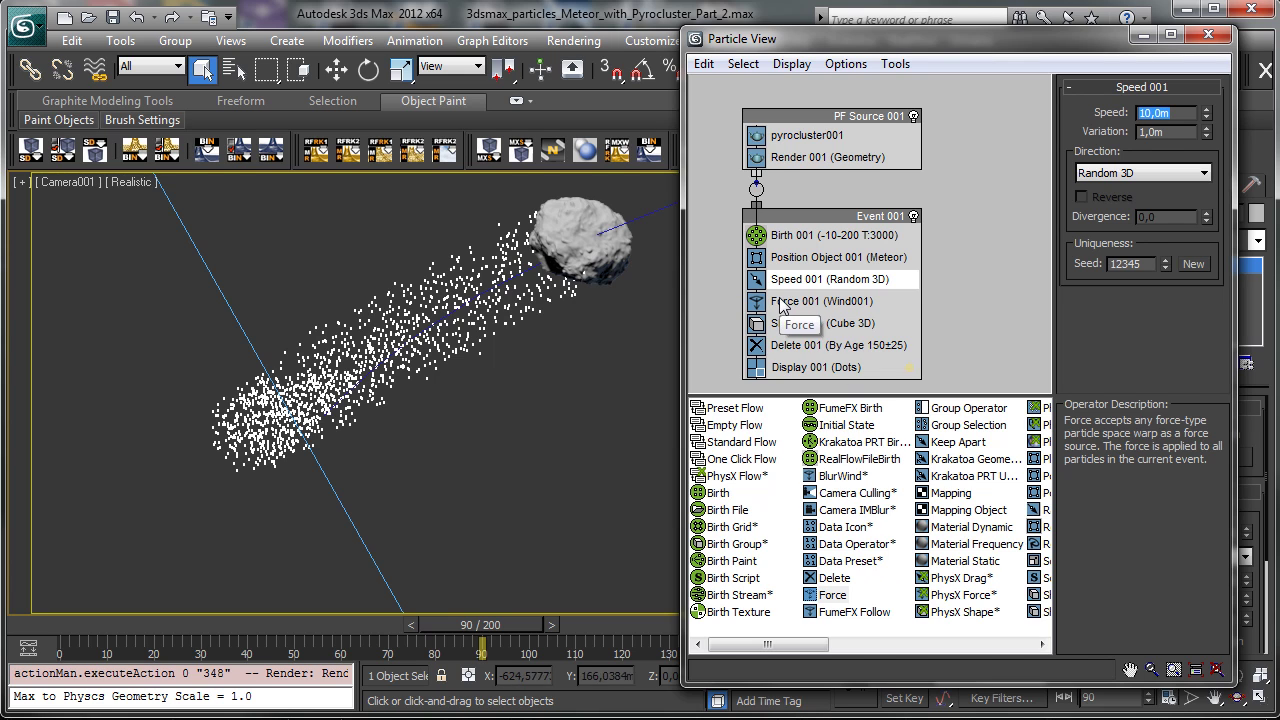
# - Insert an Age Test between Shape 001 and Delete 001 in Event 001 and show its parameters
pyautogui.moveTo(818, 653); pyautogui.dragTo(944, 650)
pyautogui.moveTo(840, 543); pyautogui.dragTo(820, 345)
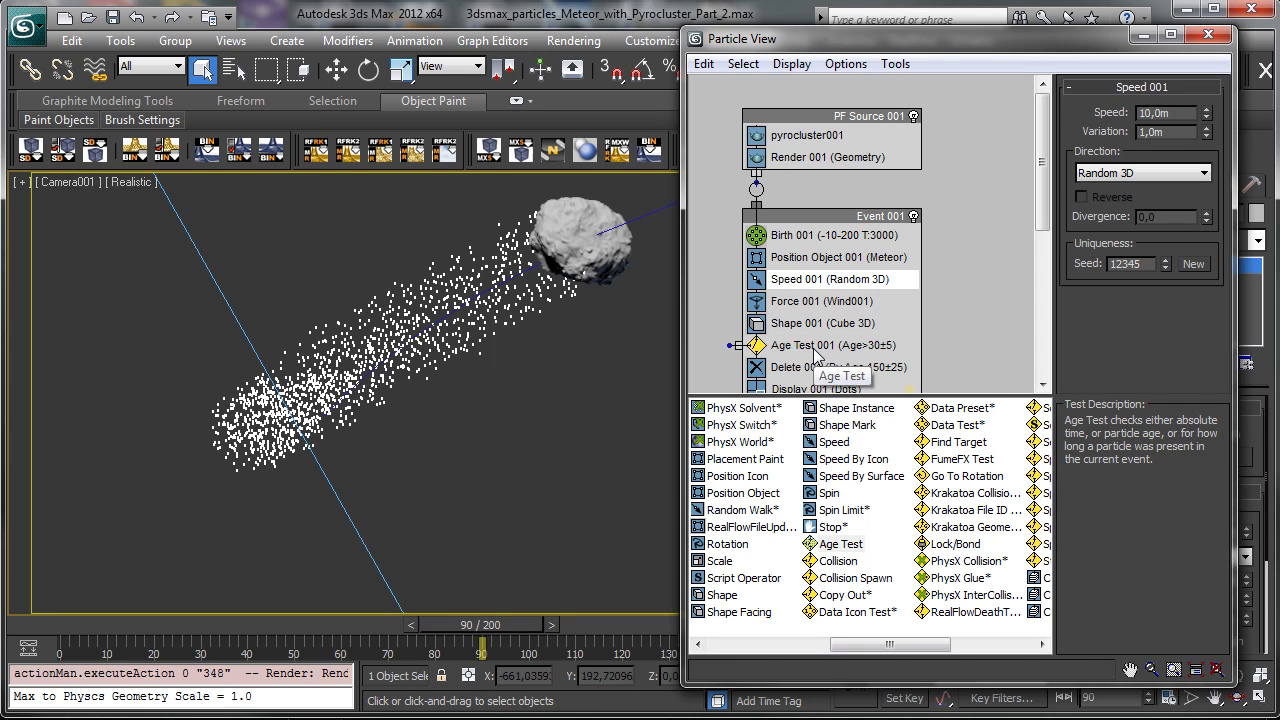
pyautogui.click(833, 346)
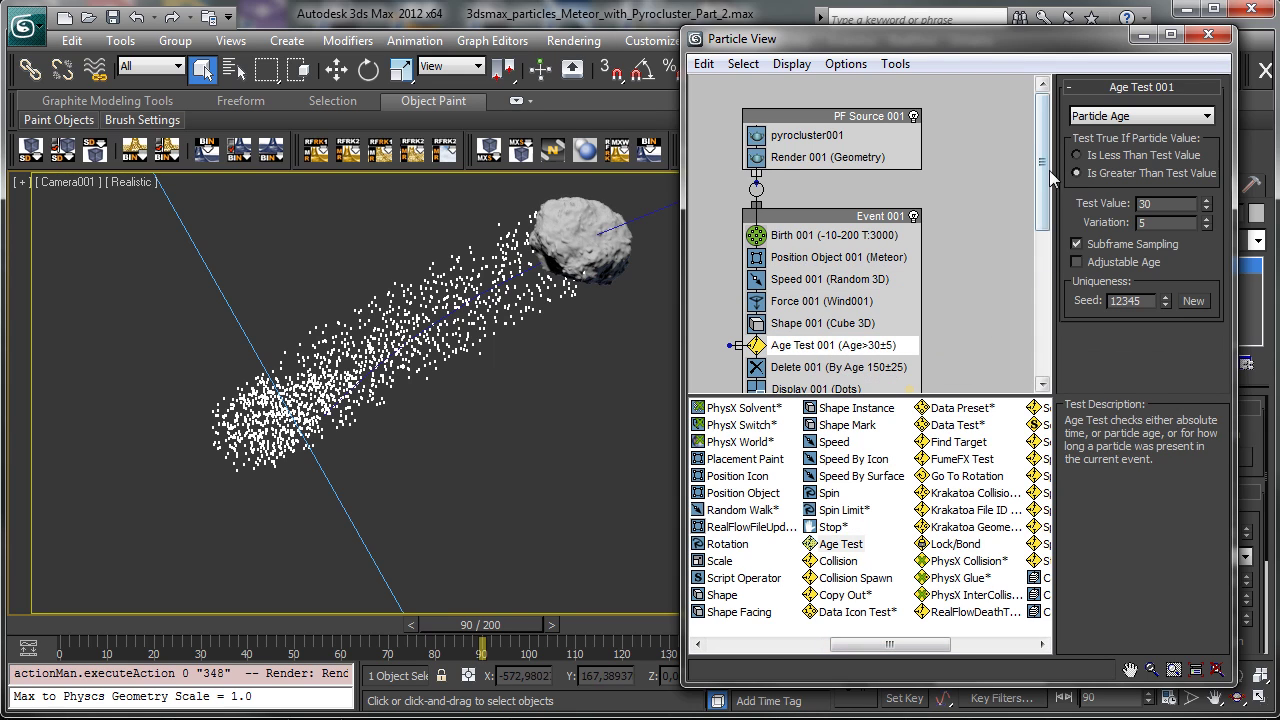
# - Move Speed 001 out of Event 001 into a new Event 002 wired to Age Test 001, turn off Delete 001, and scrub to frame 78
pyautogui.moveTo(1043, 148); pyautogui.dragTo(1043, 176)
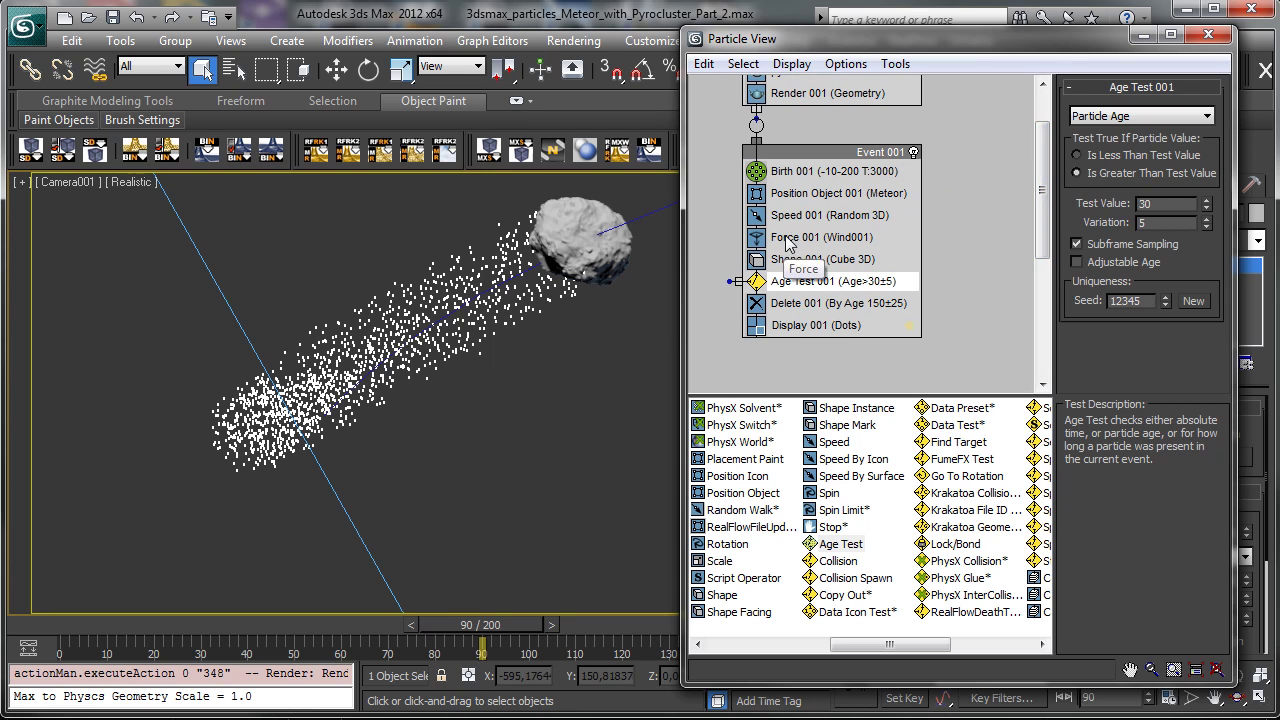
pyautogui.moveTo(788, 222); pyautogui.dragTo(962, 308)
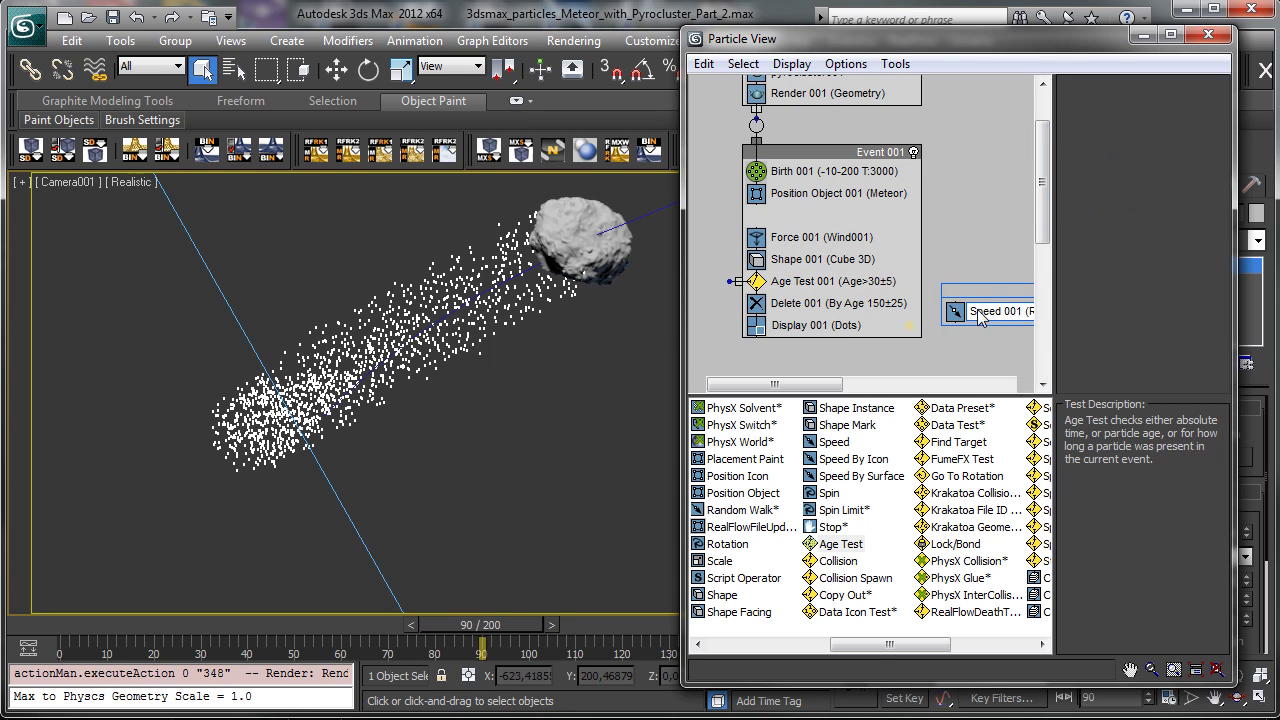
pyautogui.moveTo(731, 258); pyautogui.dragTo(785, 375)
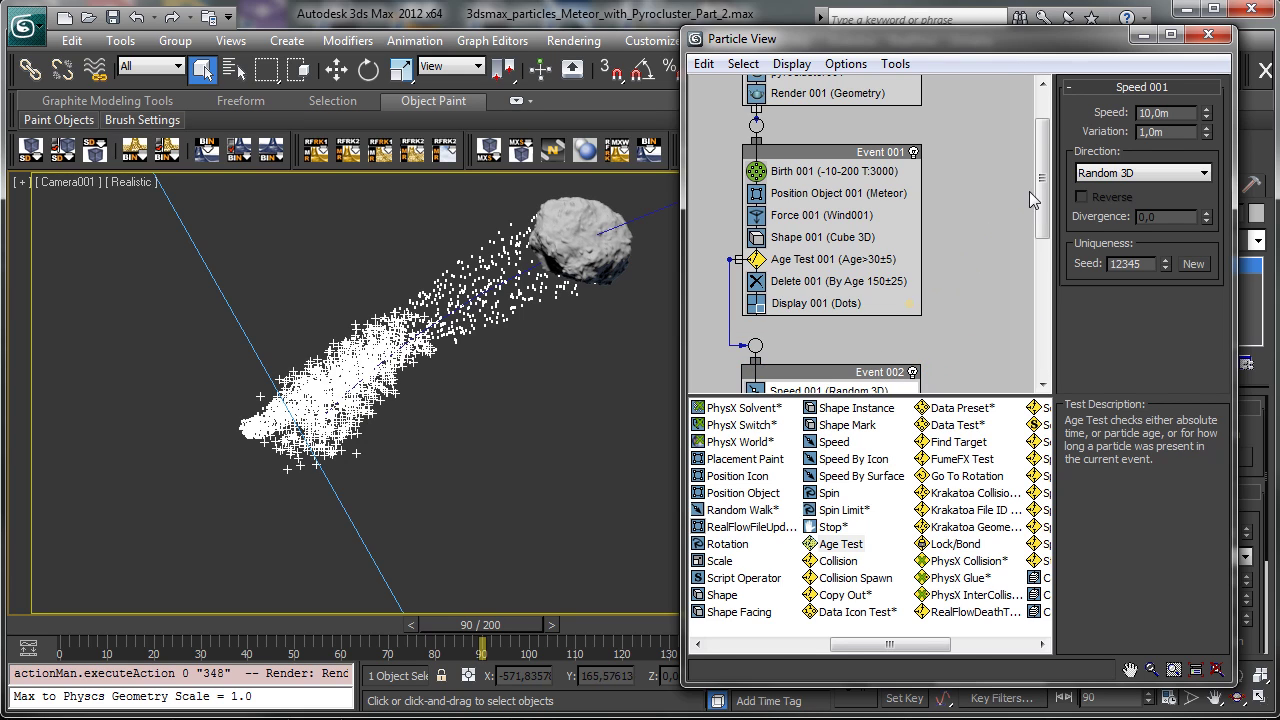
pyautogui.scroll(-4, 1029, 191)
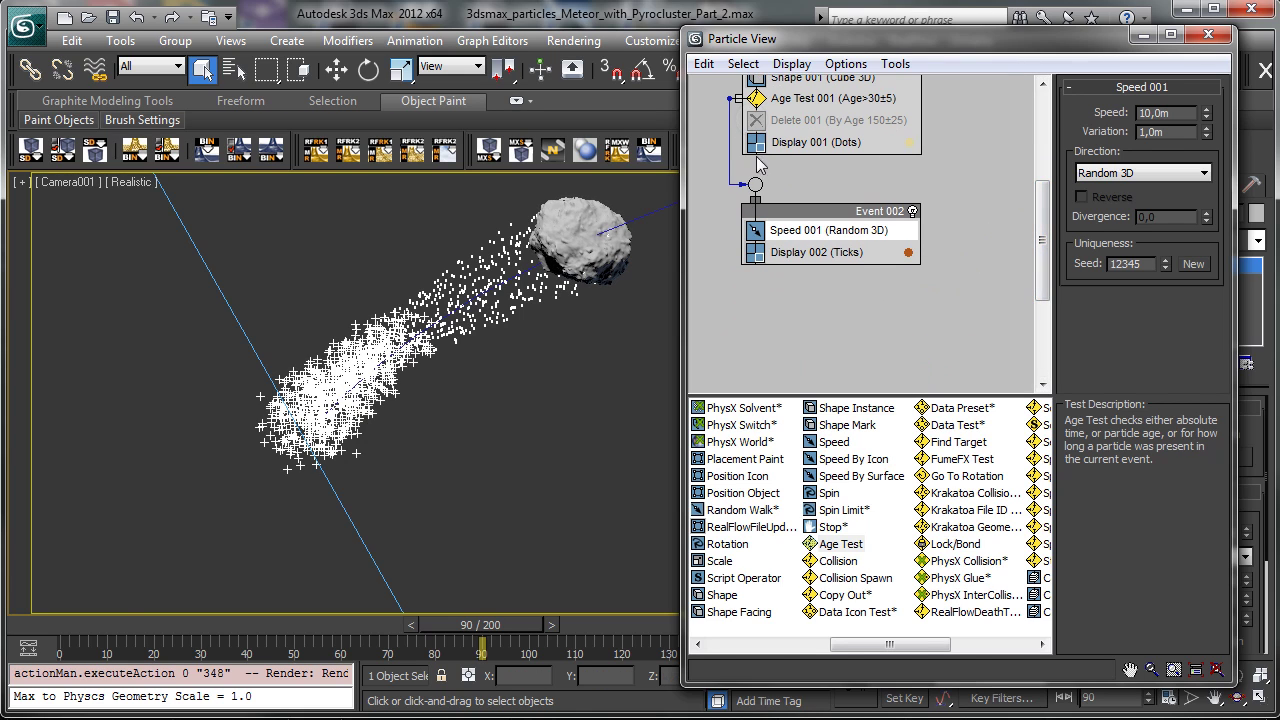
pyautogui.moveTo(22, 632); pyautogui.dragTo(425, 553)
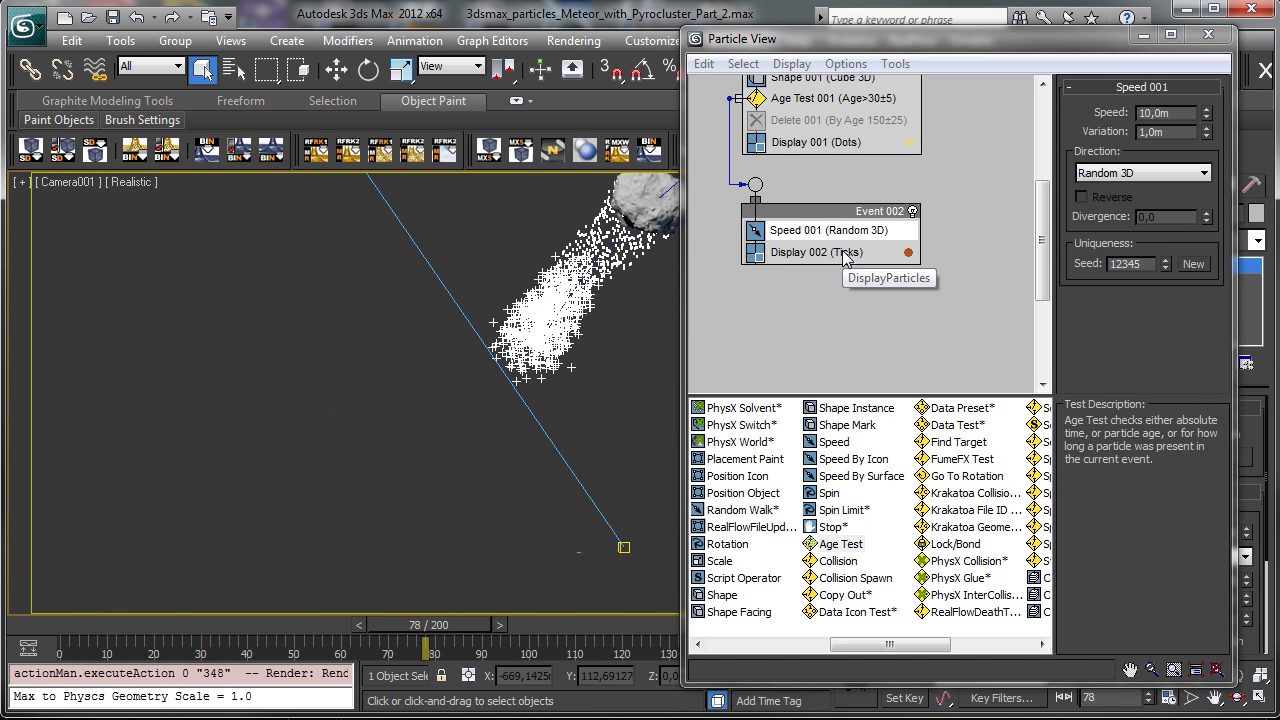
# - Set Age Test 001's Test Value to 5 and Variation to 2, and scrub the animation to frame 96
pyautogui.click(805, 252)
pyautogui.click(860, 230)
pyautogui.click(846, 100)
pyautogui.click(846, 100)
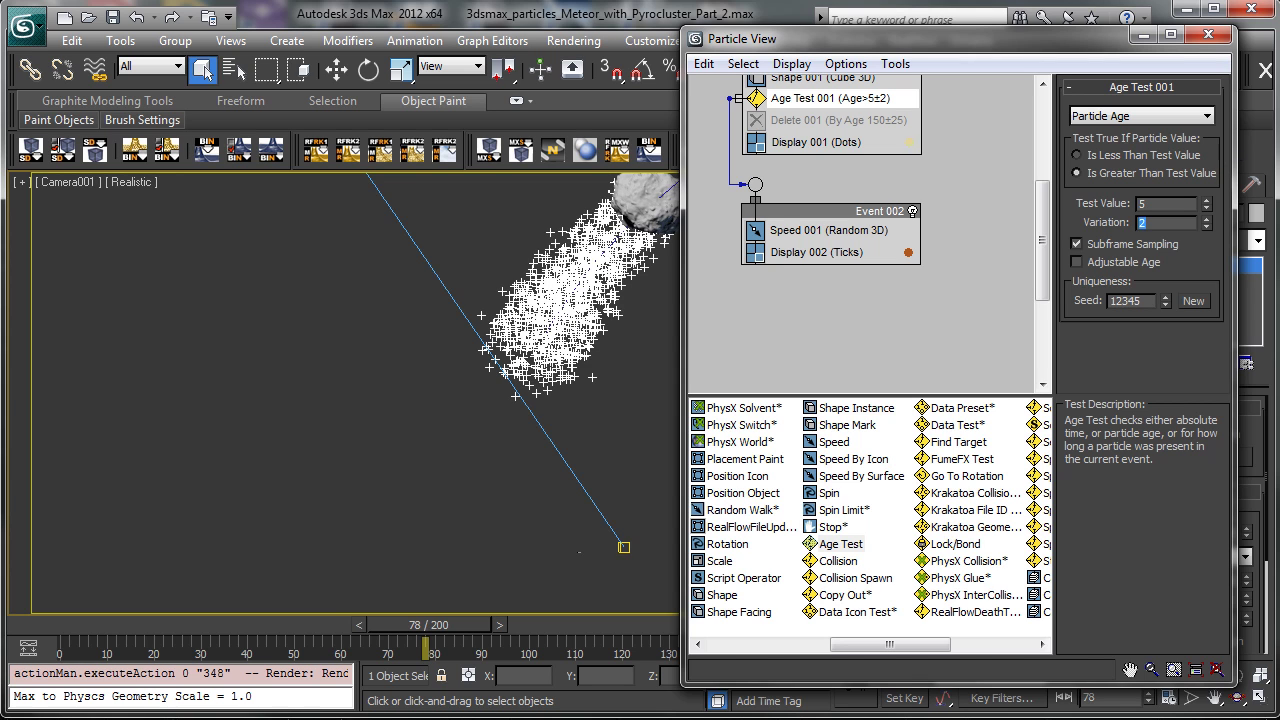
pyautogui.moveTo(25, 630); pyautogui.dragTo(450, 600)
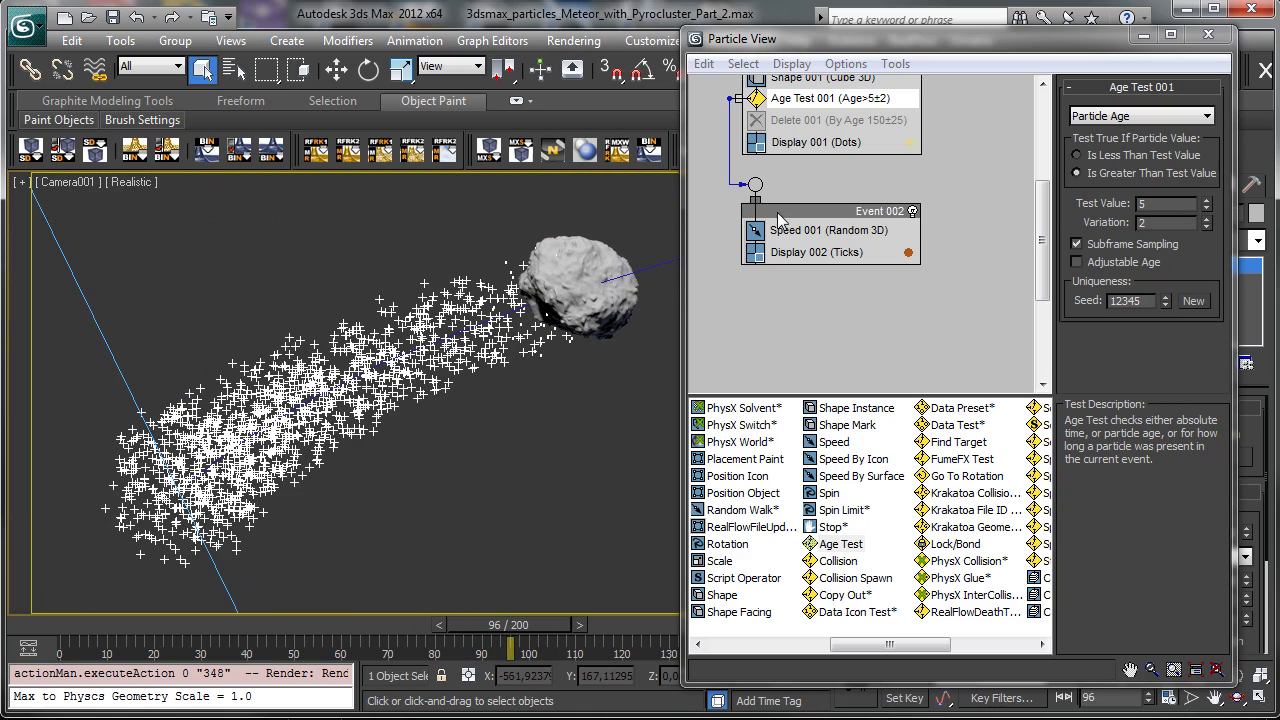
# - Raise Age Test 001's Test Value to 8
pyautogui.click(1206, 199)
pyautogui.click(1206, 199)
pyautogui.click(1205, 200)
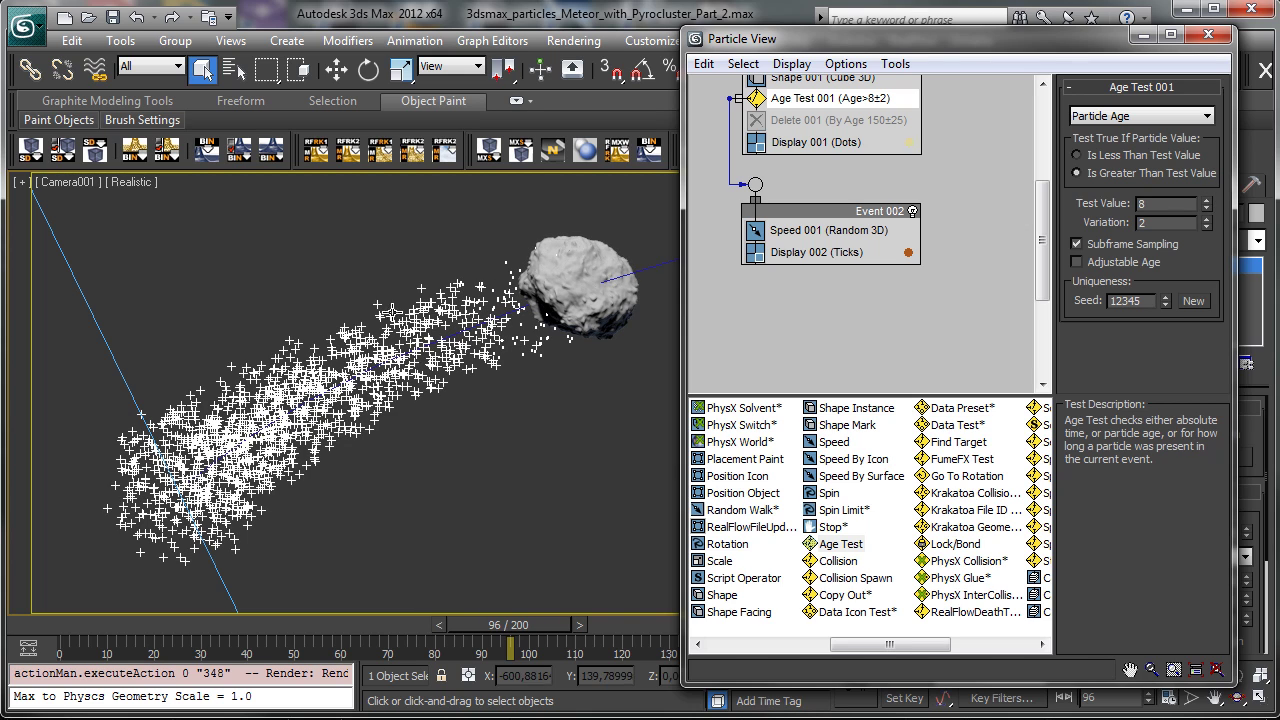
# - Set Force 001's Influence to 5000% after trying 2000%, and scrub the animation to frame 84 to check the trail
pyautogui.click(805, 78)
pyautogui.scroll(2, 808, 140)
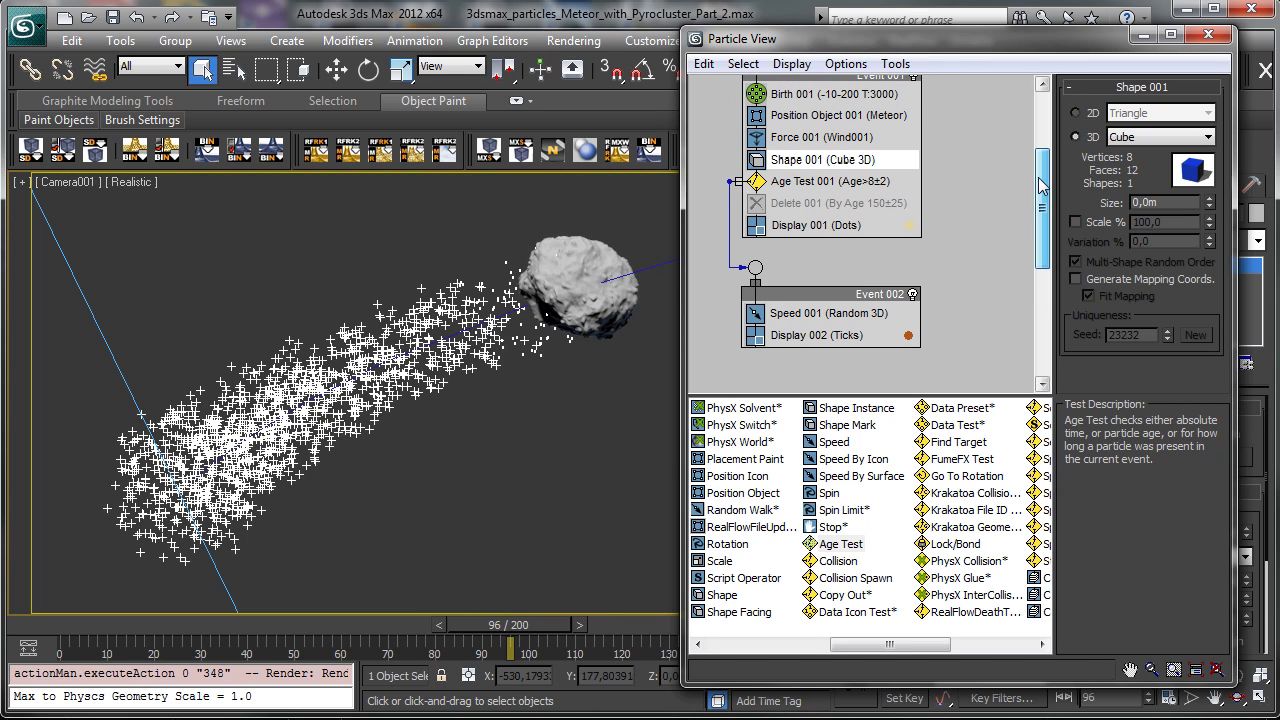
pyautogui.click(812, 137)
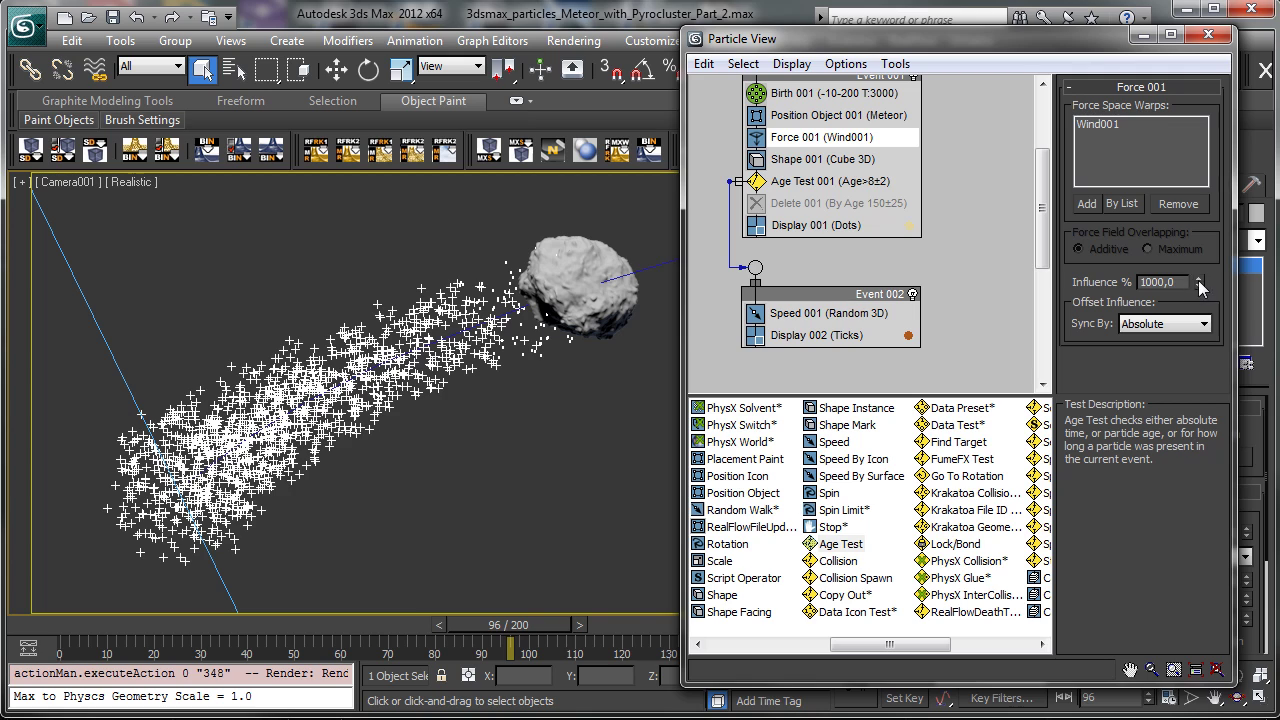
pyautogui.write('2000')
pyautogui.press('Return')
pyautogui.write('5000')
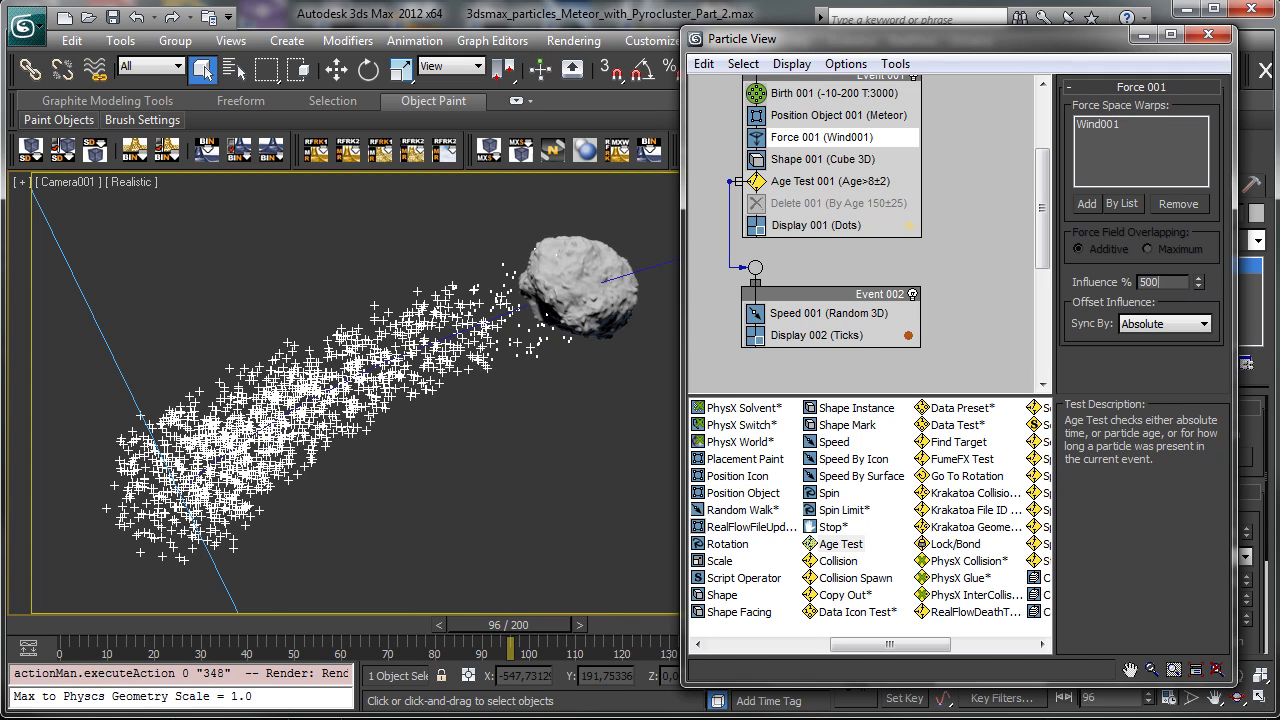
pyautogui.press('Return')
pyautogui.moveTo(24, 630); pyautogui.dragTo(881, 545)
pyautogui.moveTo(677, 567); pyautogui.dragTo(387, 597)
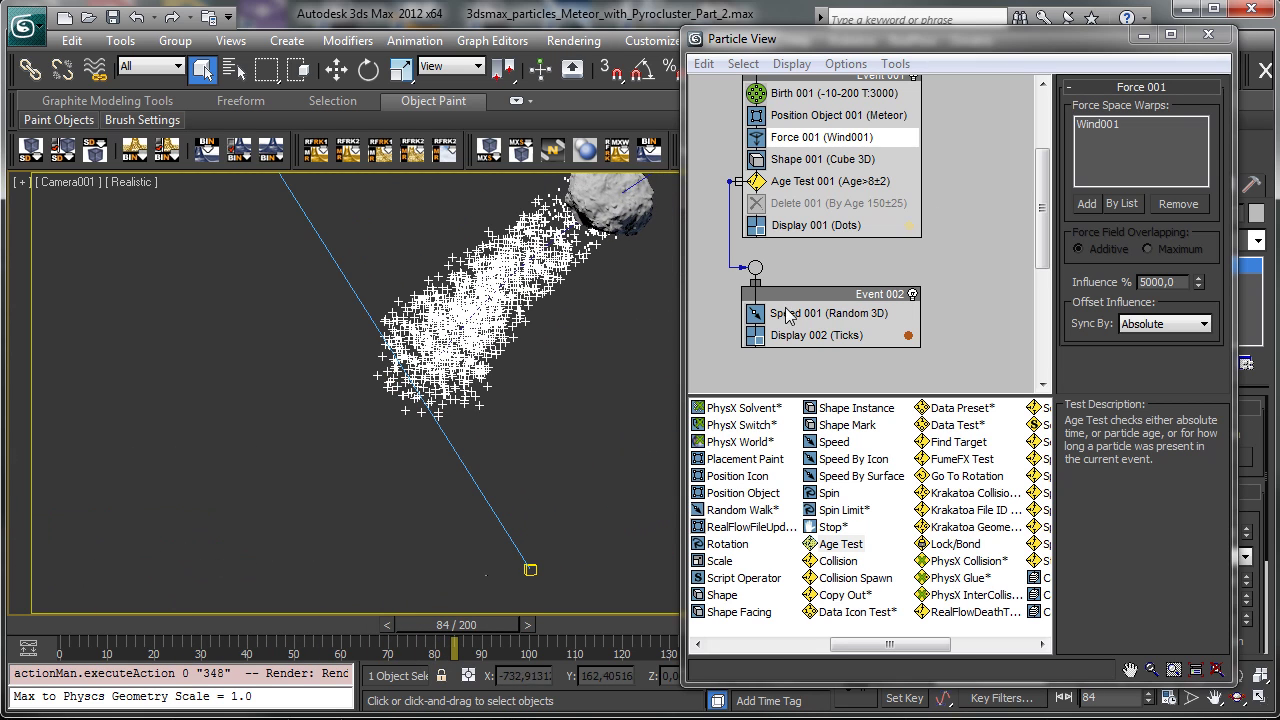
# - Change the Display 002 operator's particle Type to Dots
pyautogui.click(828, 334)
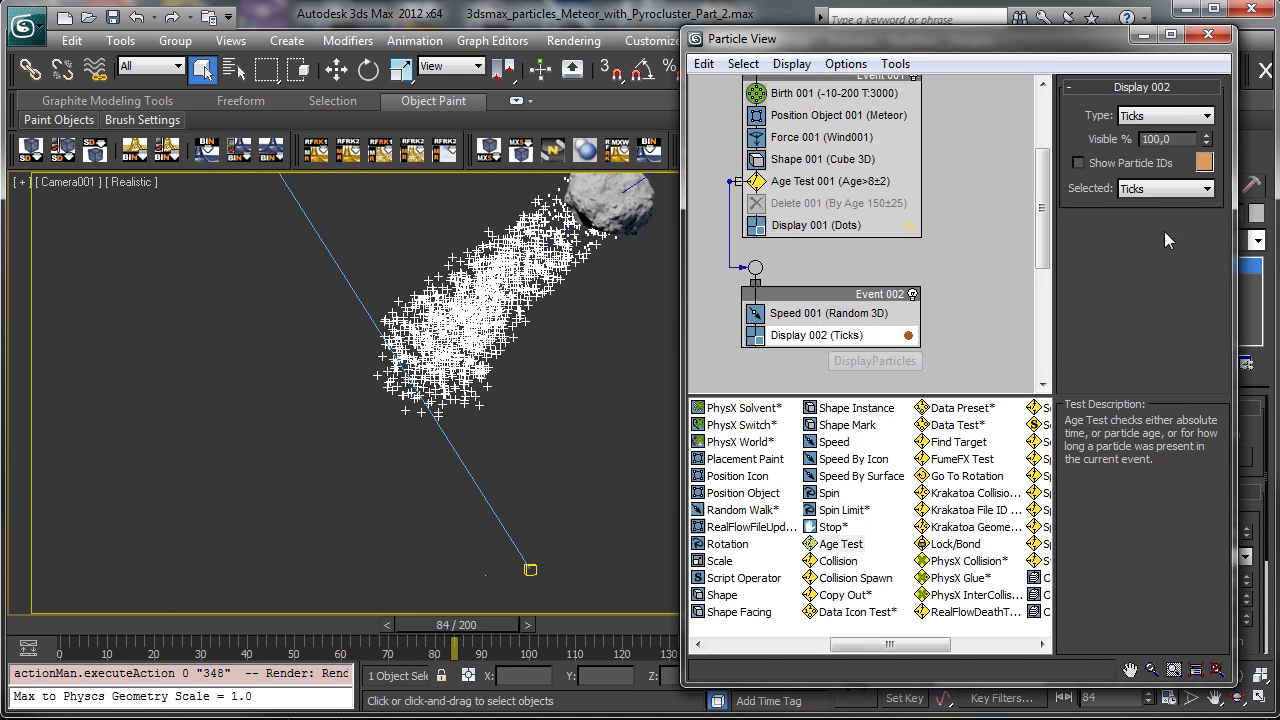
pyautogui.click(1160, 118)
pyautogui.click(1150, 148)
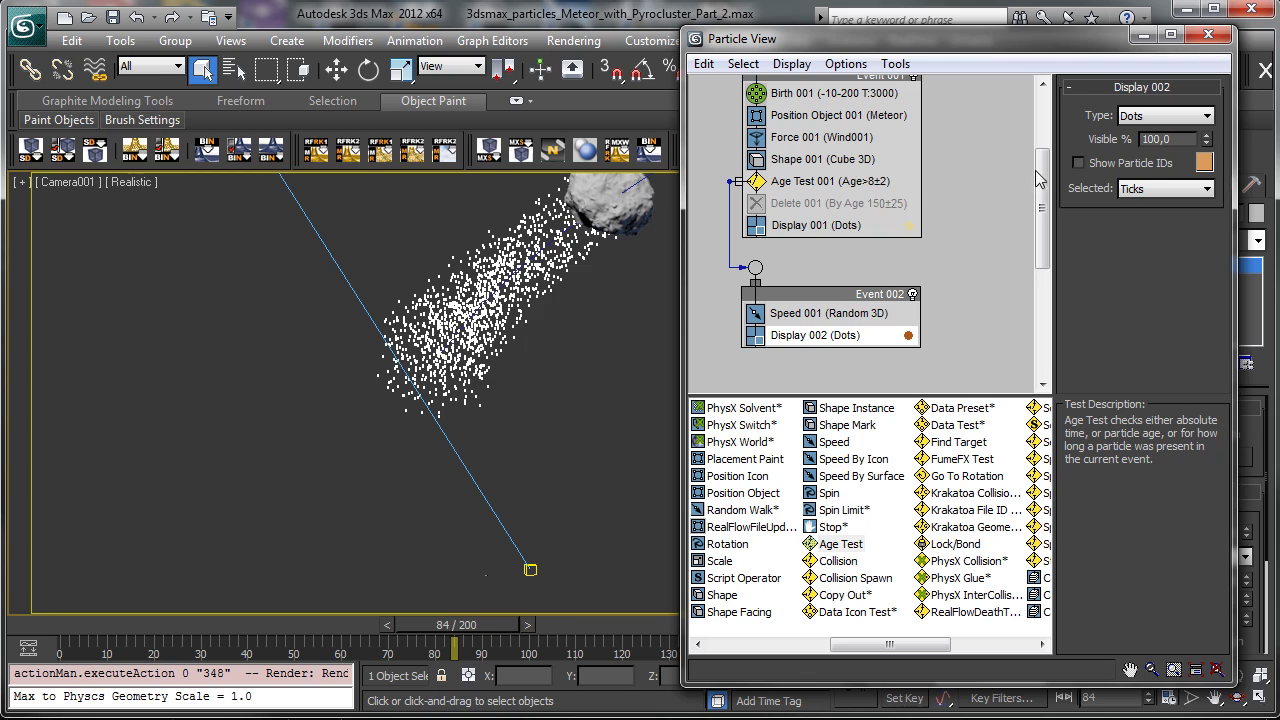
# - Set Speed 001 in Event 002 to a Speed of 20 m with a Variation of 5 m
pyautogui.click(797, 315)
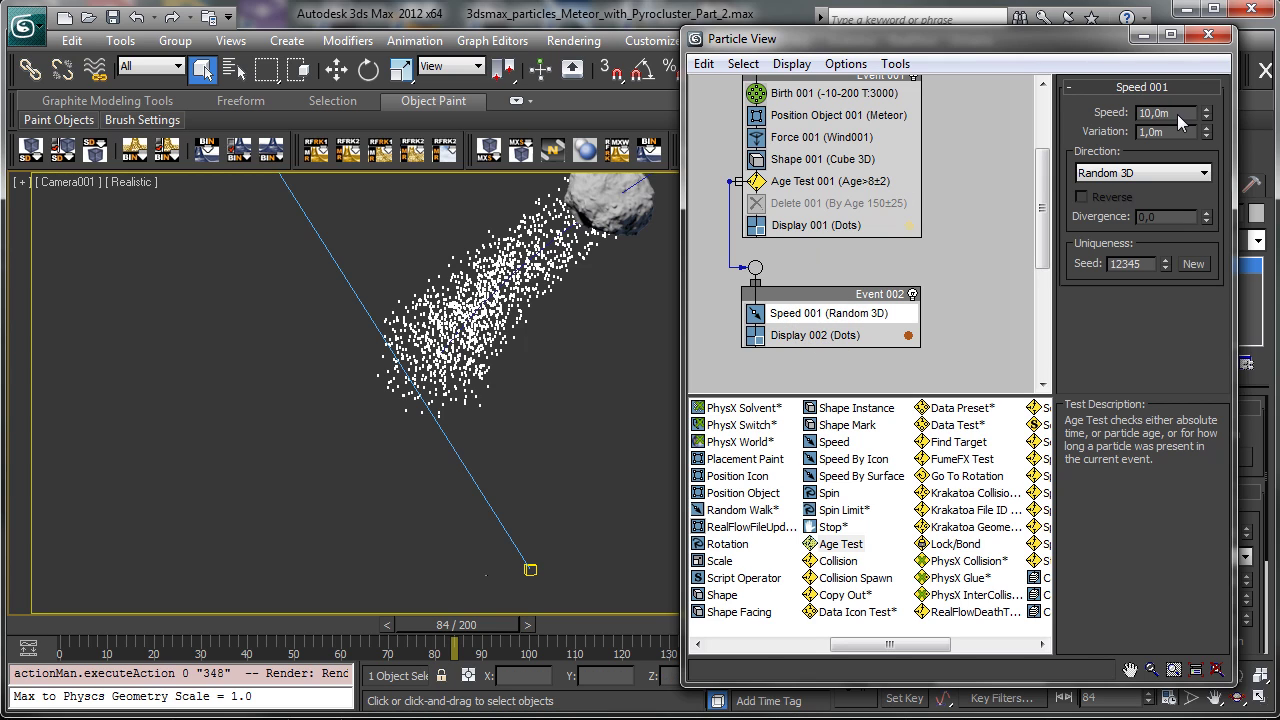
pyautogui.click(1177, 114)
pyautogui.press('BackSpace')
pyautogui.press('BackSpace')
pyautogui.press('BackSpace')
pyautogui.press('BackSpace')
pyautogui.press('BackSpace')
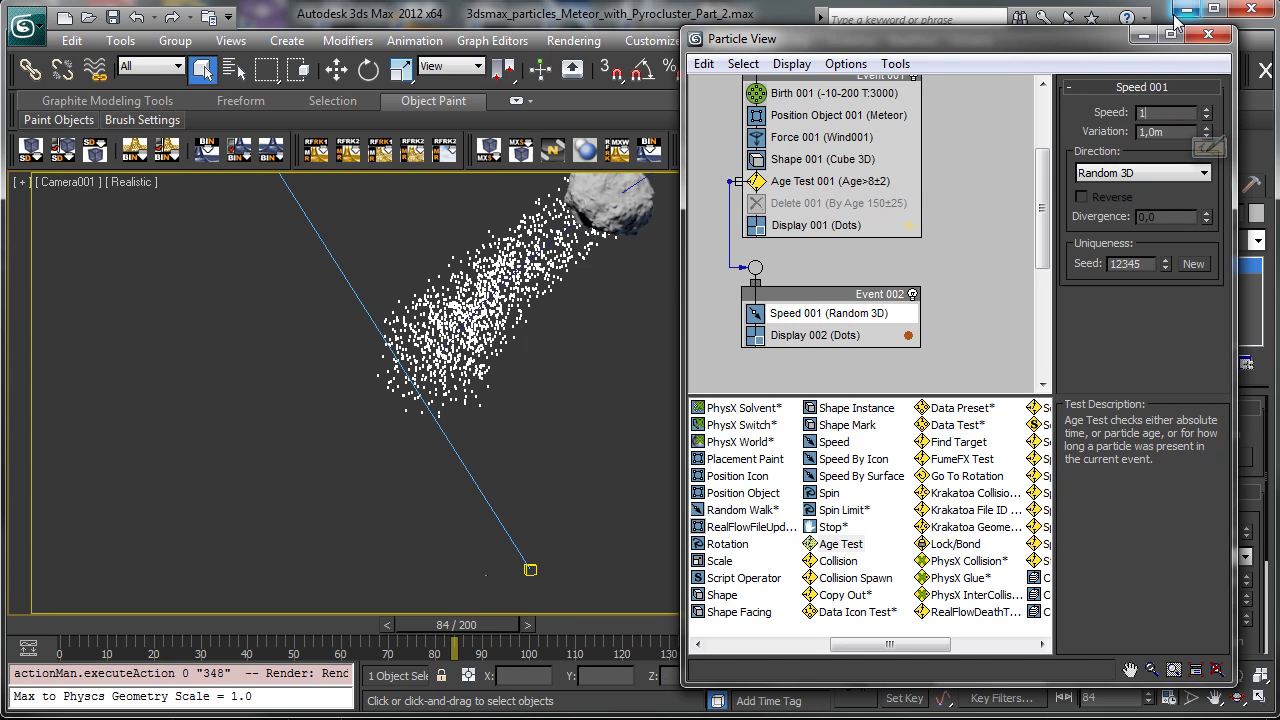
pyautogui.write('20')
pyautogui.press('Tab')
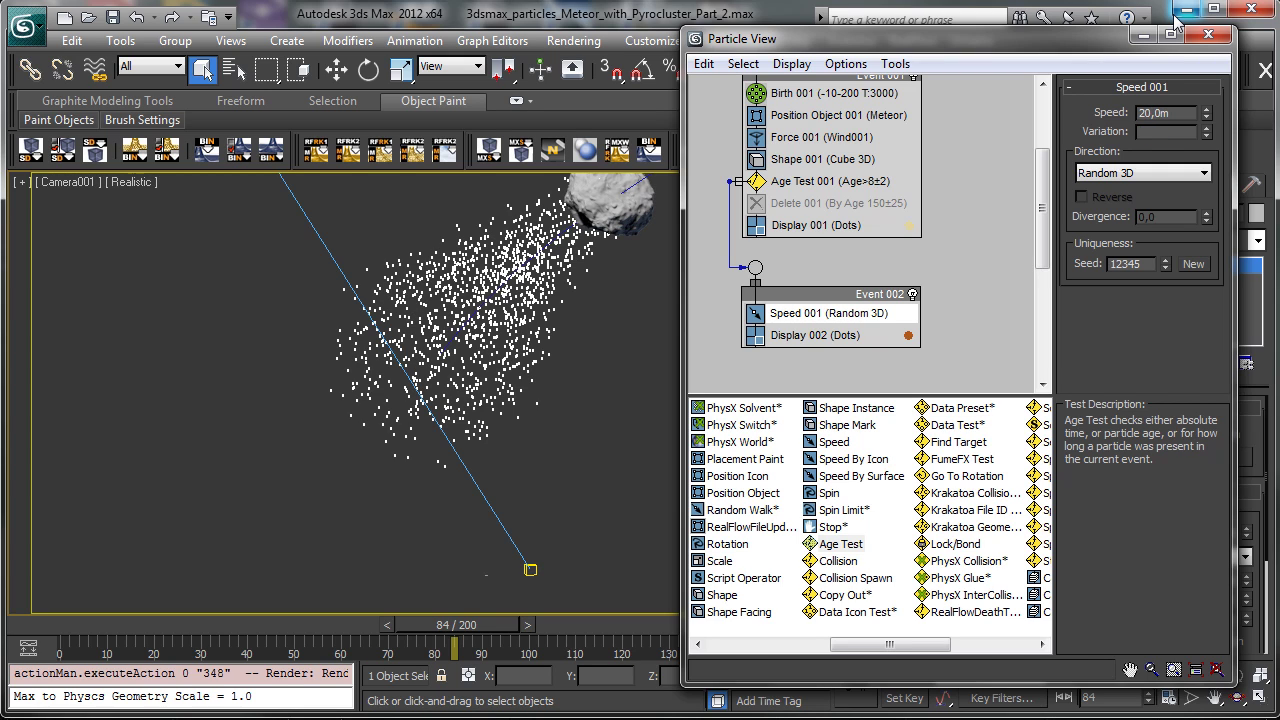
pyautogui.write('5')
pyautogui.hotkey('shift', 'Tab')
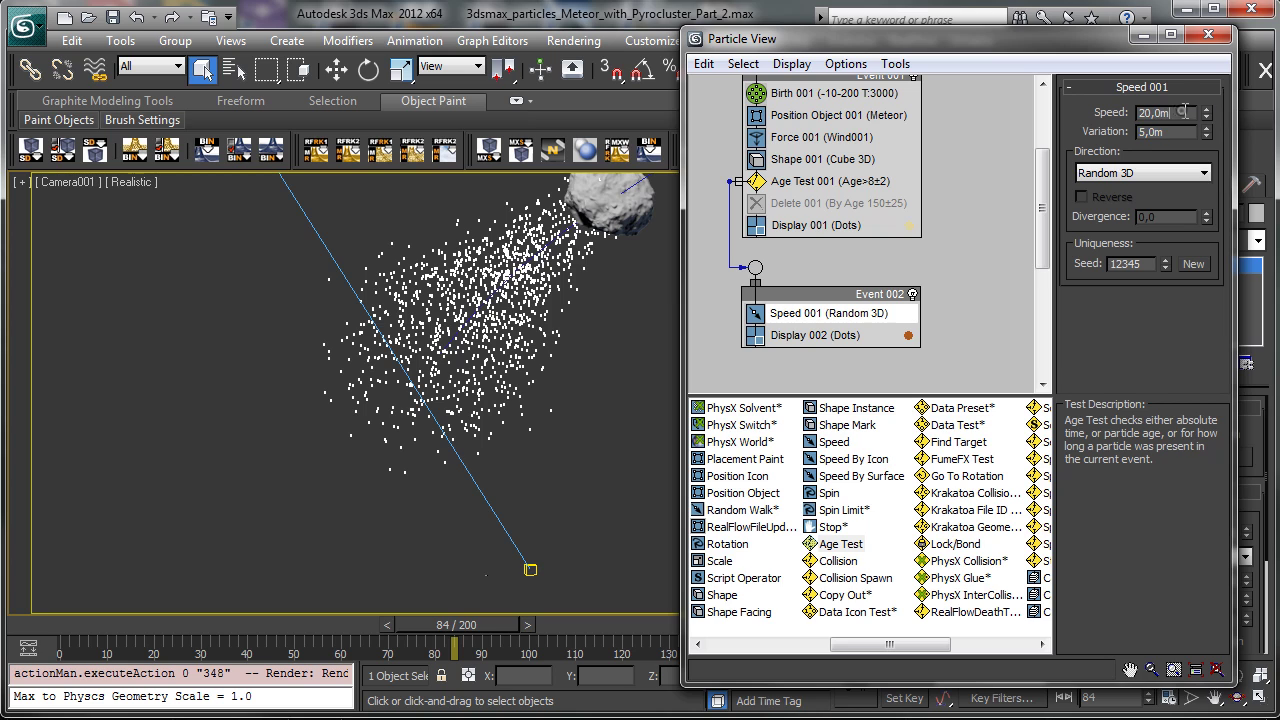
# - Lower Speed 001's Speed to 15 m and scrub the animation to frame 94 to check the spread
pyautogui.write('15')
pyautogui.press('Return')
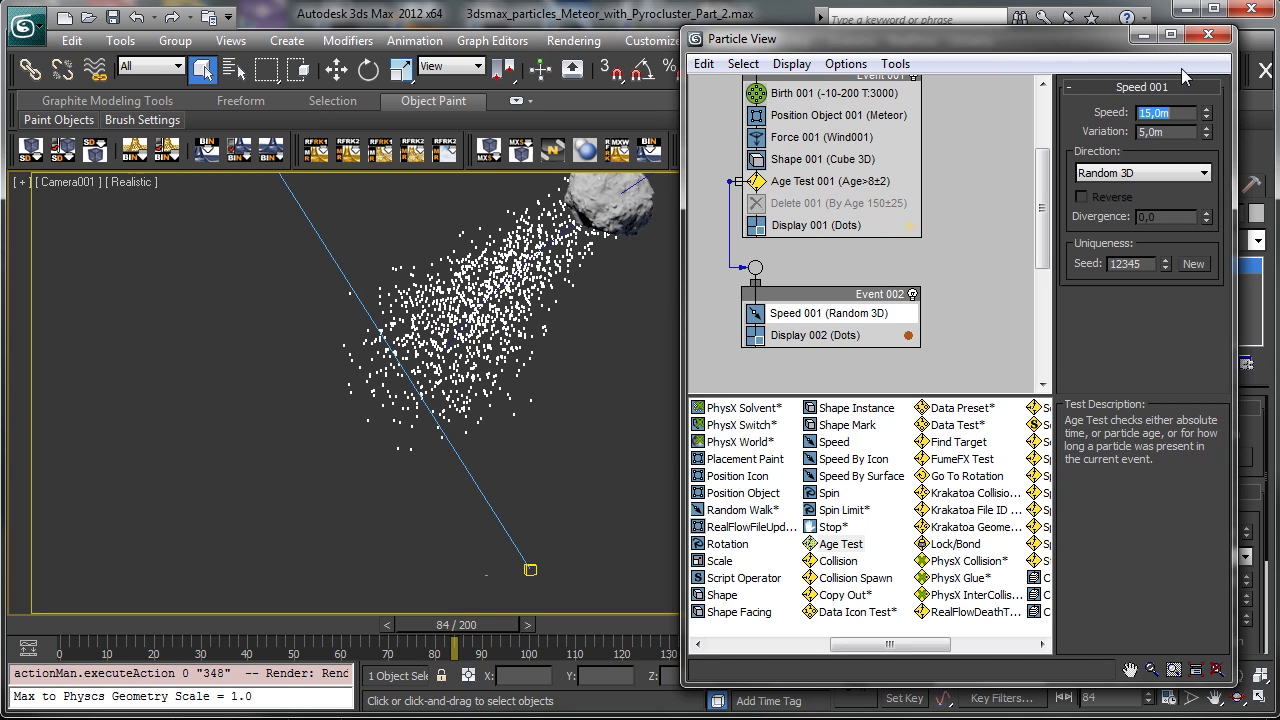
pyautogui.moveTo(75, 623)
pyautogui.mouseDown()
pyautogui.moveTo(945, 575)
pyautogui.moveTo(302, 614)
pyautogui.moveTo(437, 610)
pyautogui.mouseUp()
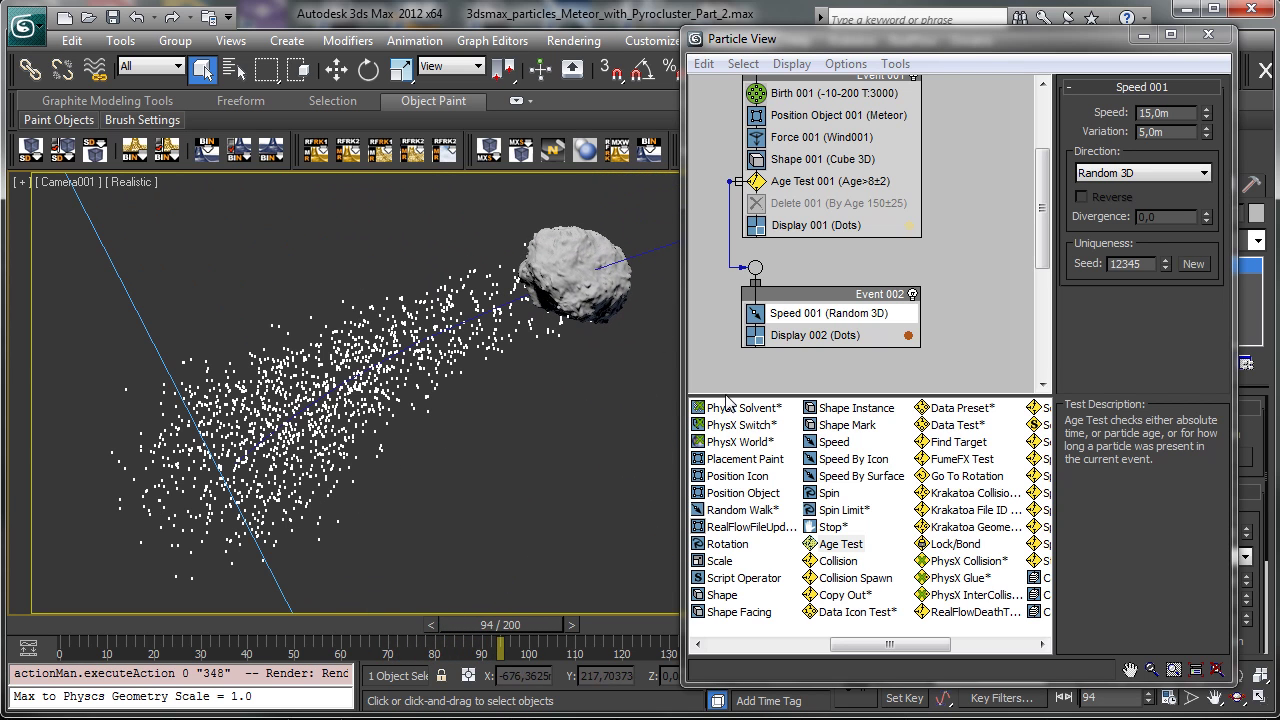
# - Move Delete 001 into Event 002 between Speed 001 and Display 002, turn it on, and scrub to frame 97
pyautogui.click(794, 209)
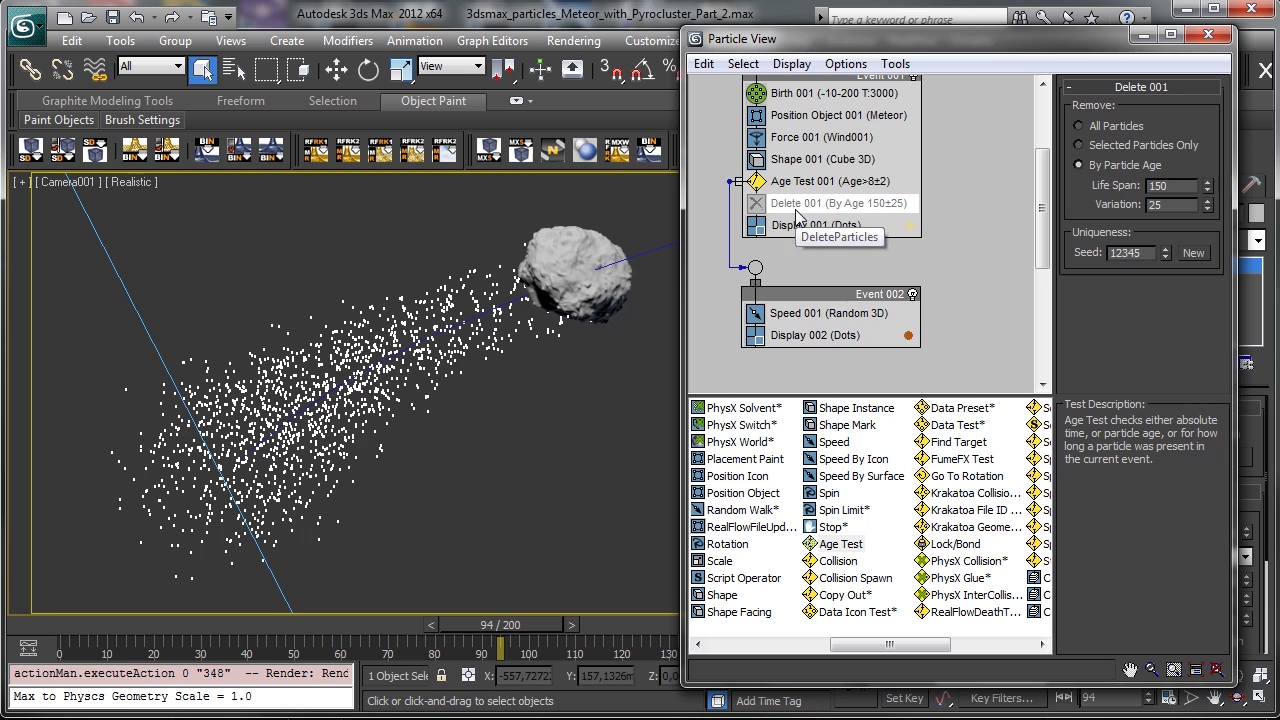
pyautogui.rightClick(798, 214)
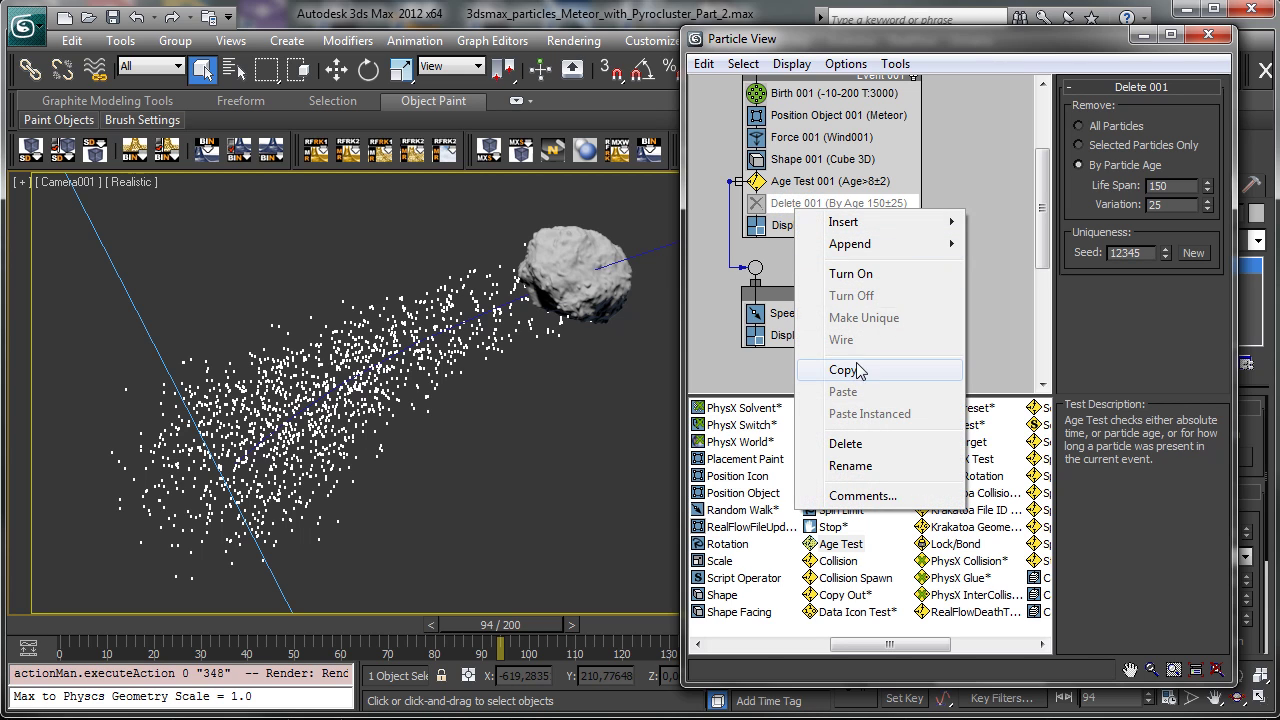
pyautogui.moveTo(770, 206); pyautogui.dragTo(783, 325)
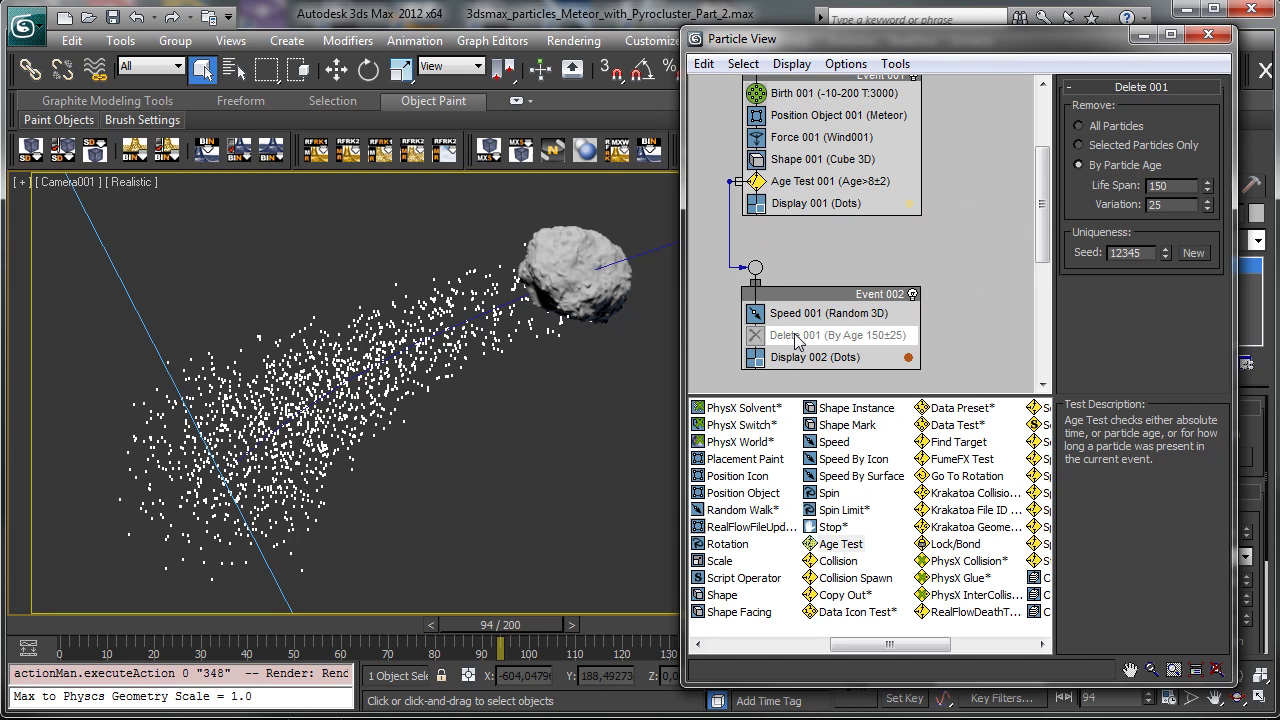
pyautogui.click(757, 337)
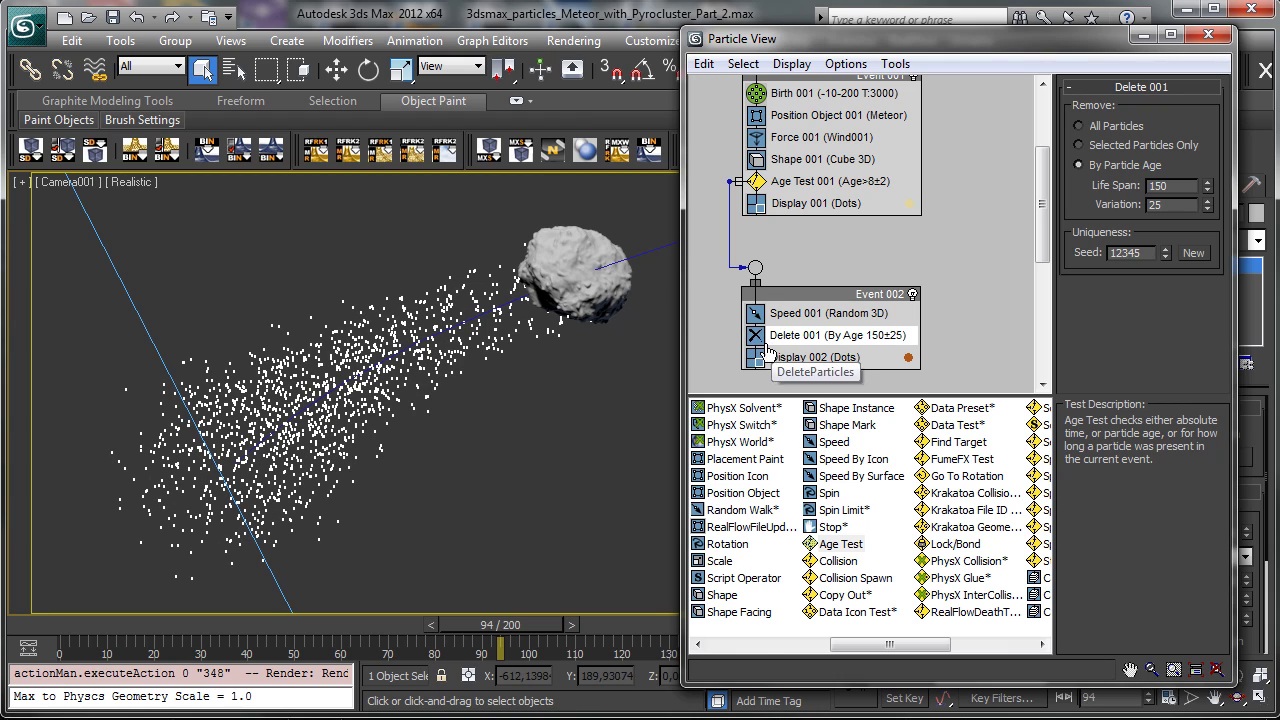
pyautogui.moveTo(445, 625); pyautogui.dragTo(590, 538)
pyautogui.moveTo(674, 520); pyautogui.dragTo(450, 561)
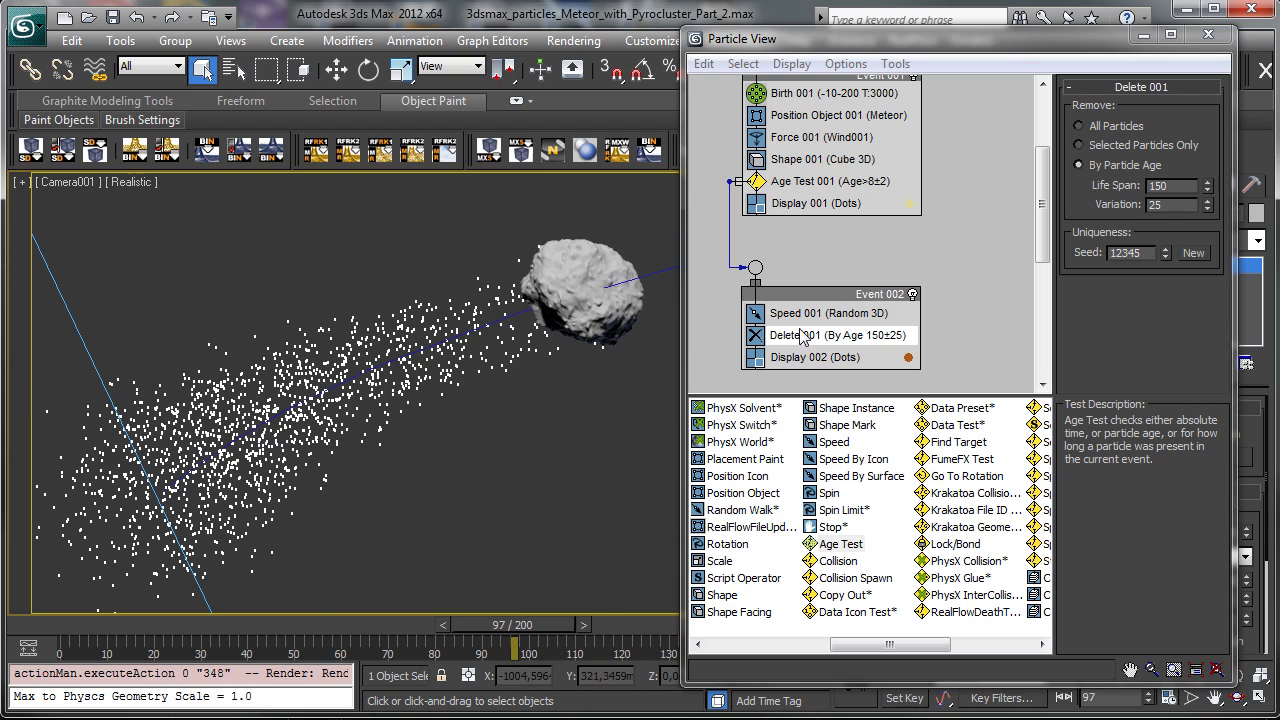
# - Close Particle View and render Camera001 at frame 97, moving the render window clear of the particle trail
pyautogui.click(1208, 36)
pyautogui.click(1215, 72)
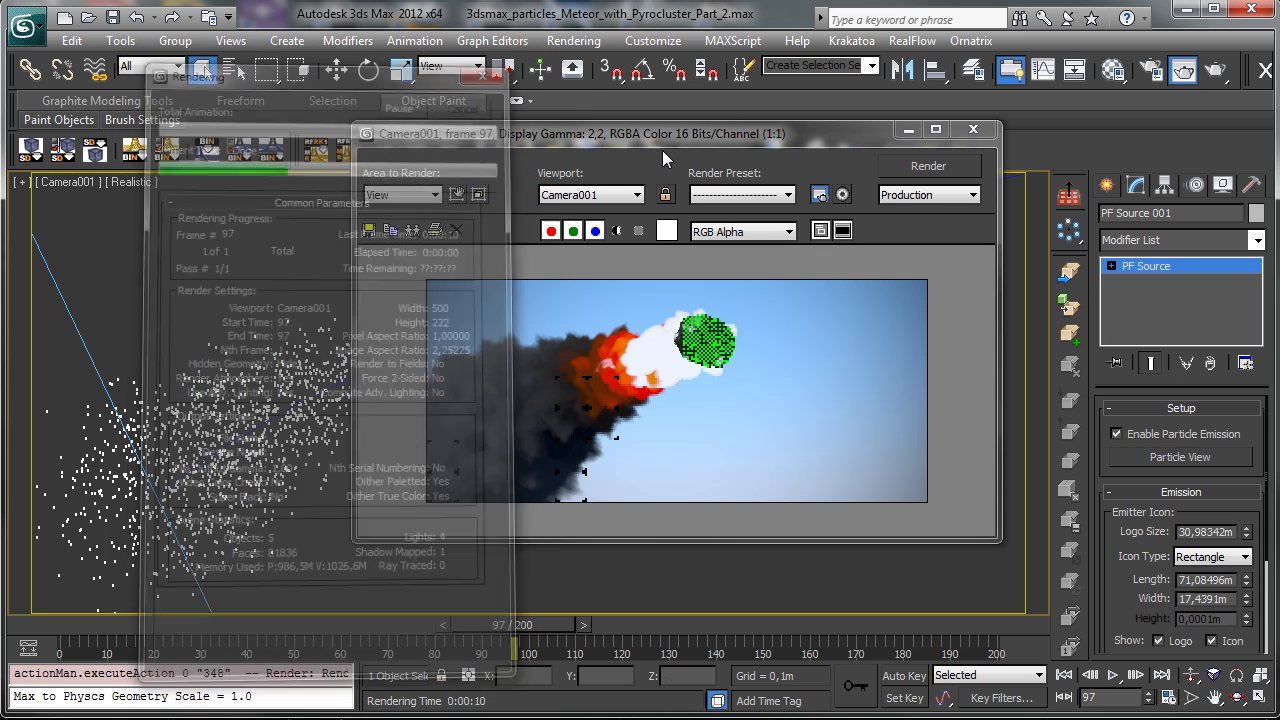
pyautogui.moveTo(664, 140); pyautogui.dragTo(901, 112)
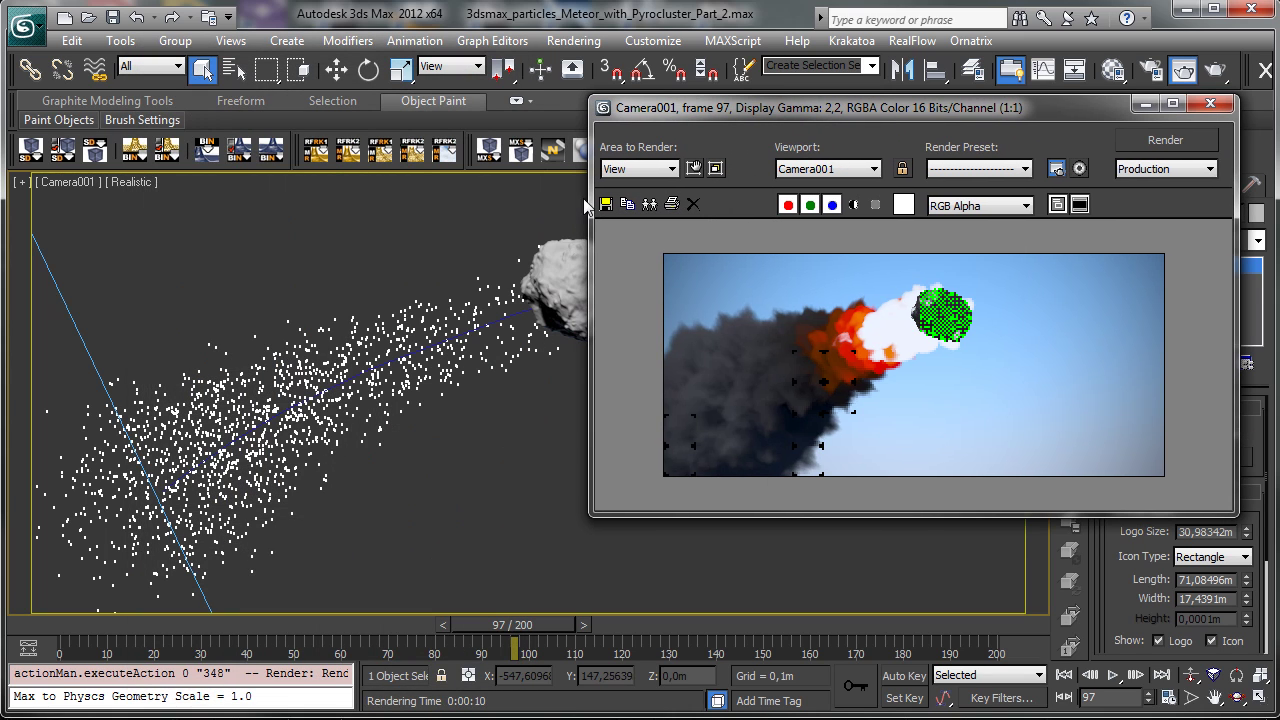
# - Bring up the PyroCluster Effect Editor for Color 1 from the pyrocluster3 atmosphere effect's parameters
pyautogui.click(573, 40)
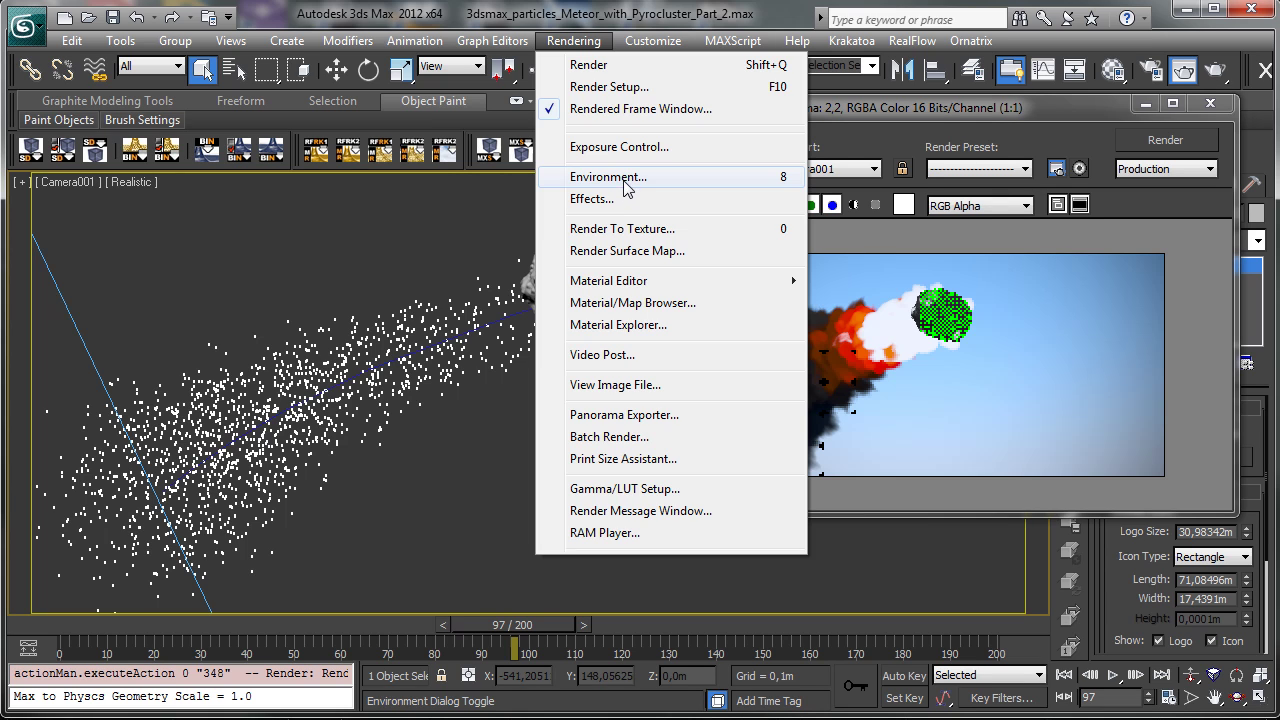
pyautogui.click(608, 177)
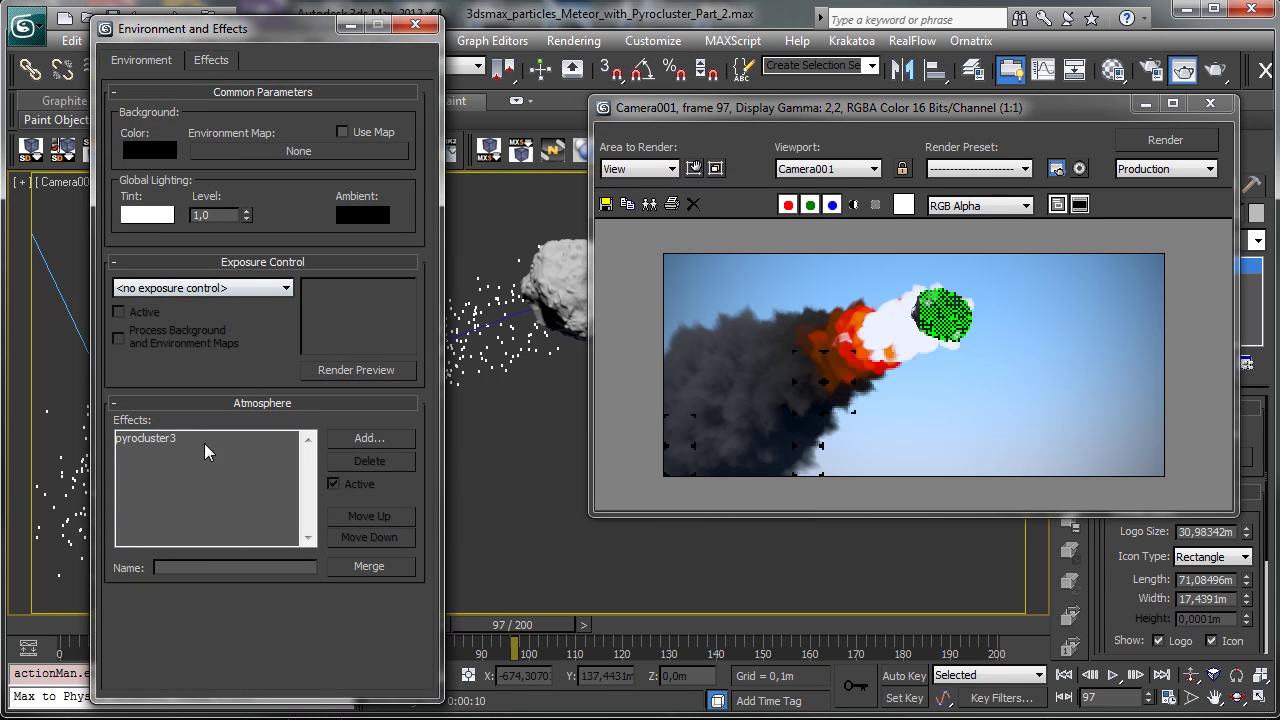
pyautogui.click(208, 96)
pyautogui.click(178, 111)
pyautogui.click(174, 168)
pyautogui.scroll(-5, 217, 172)
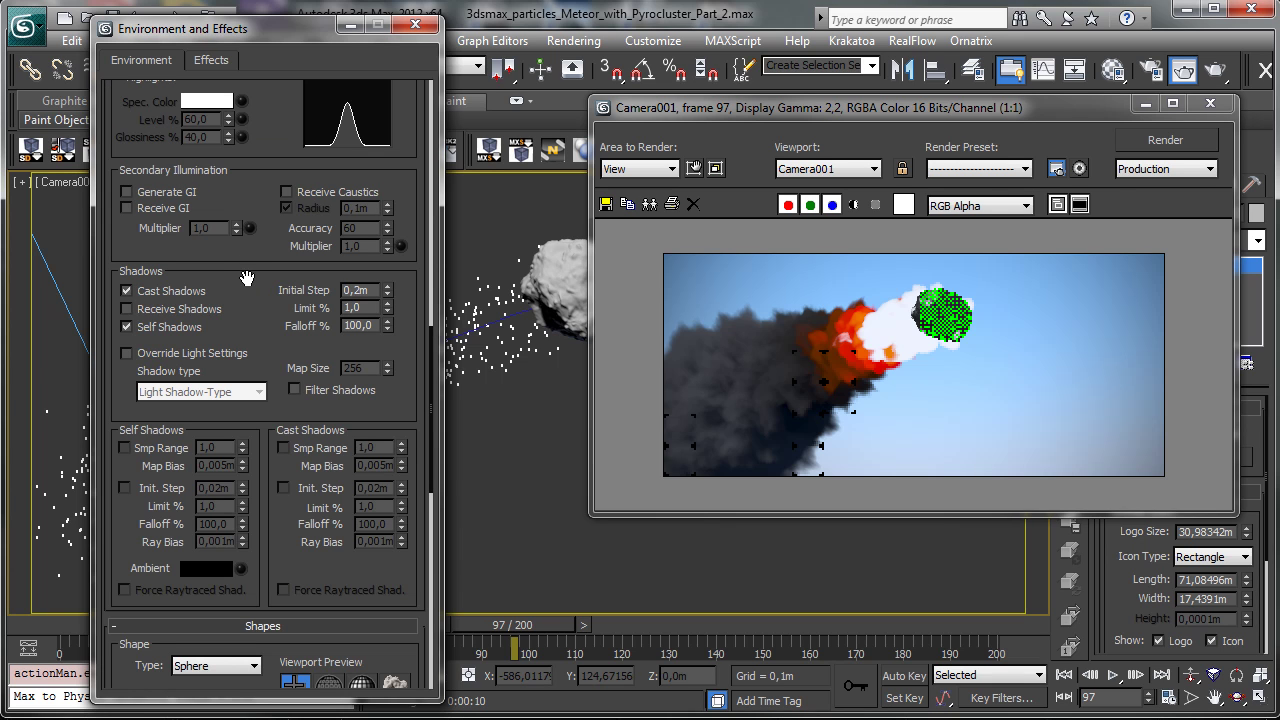
pyautogui.scroll(10, 247, 277)
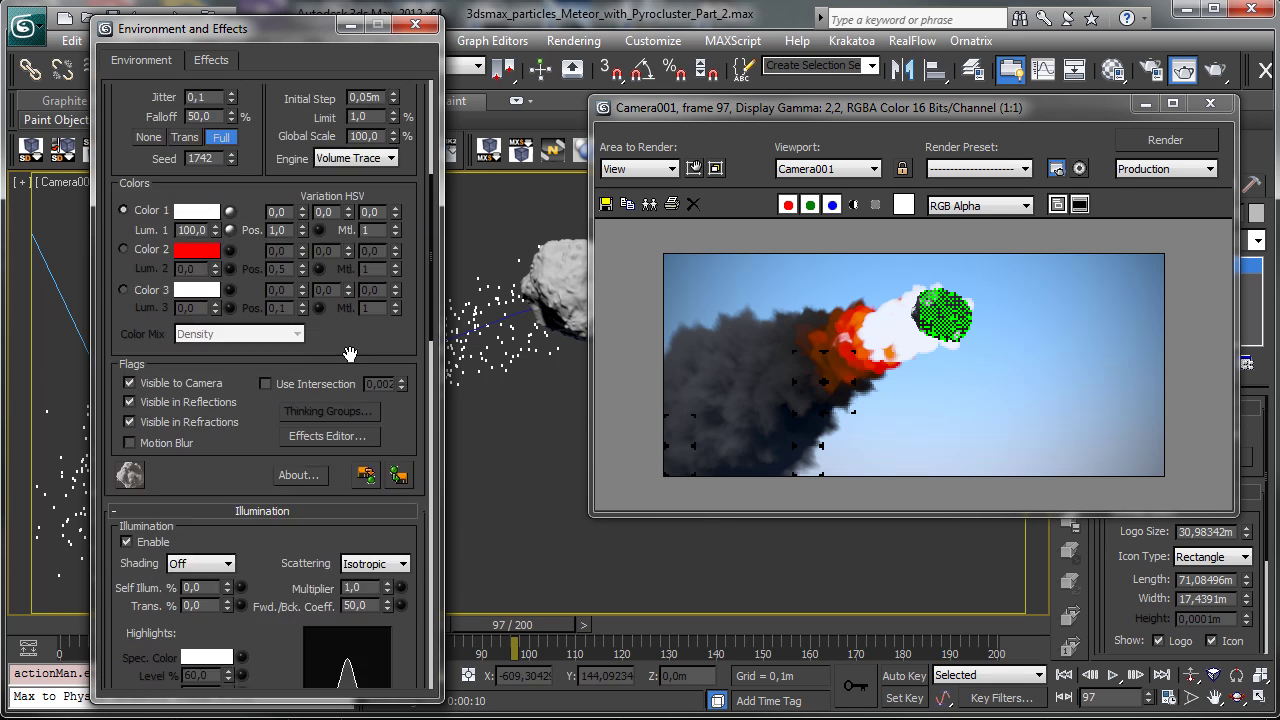
pyautogui.scroll(3, 349, 354)
pyautogui.click(226, 265)
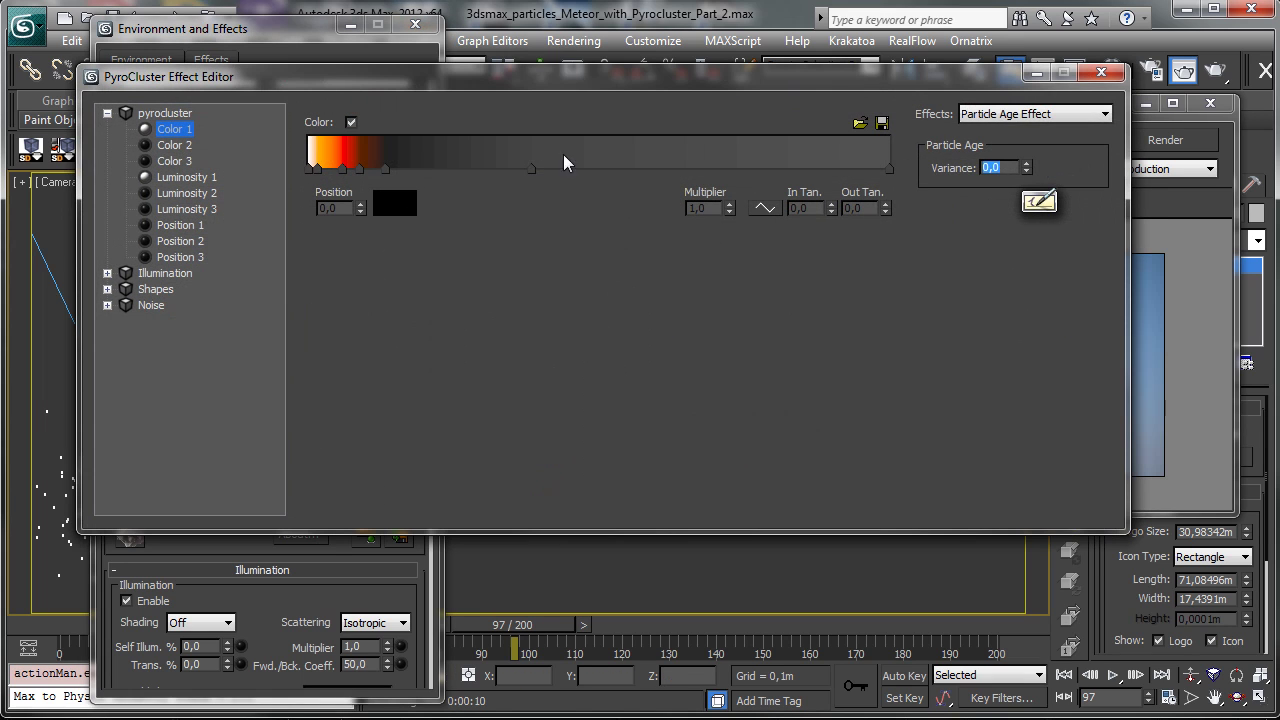
pyautogui.moveTo(467, 77); pyautogui.dragTo(438, 134)
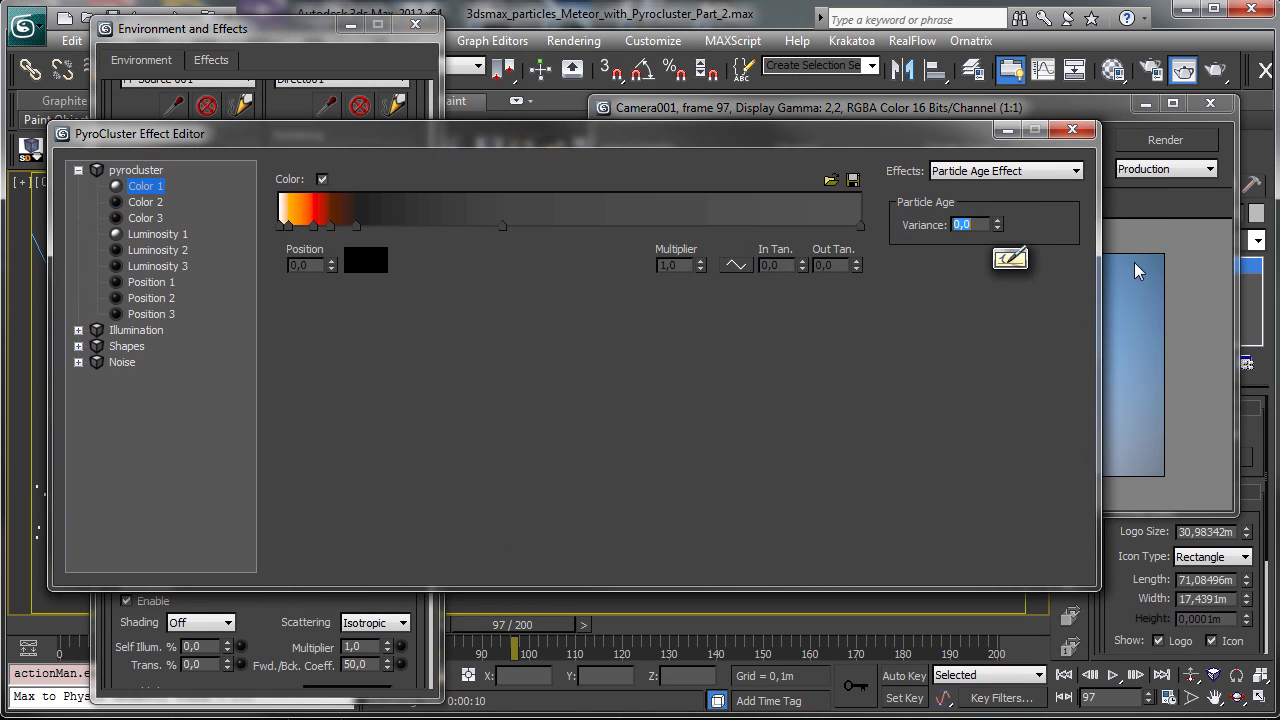
# - Set the Position of the orange key in the Color 1 particle age gradient to 0,005
pyautogui.click(288, 227)
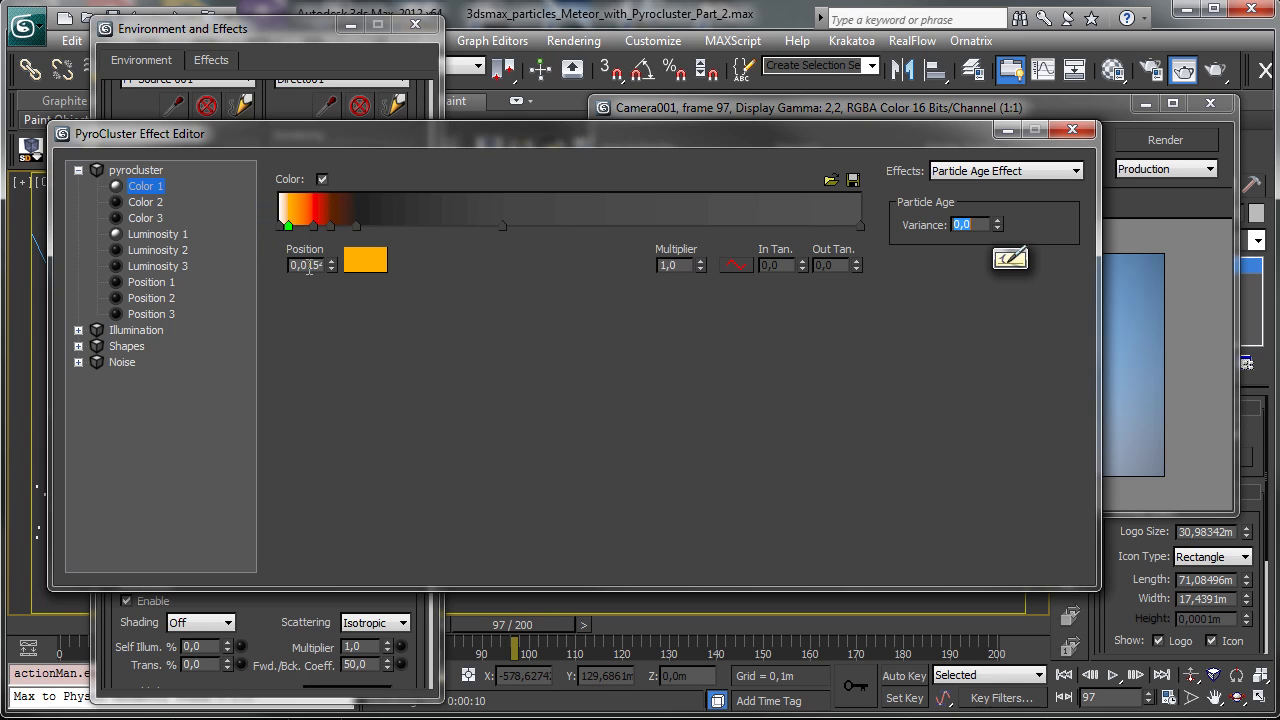
pyautogui.doubleClick(309, 265)
pyautogui.write('0,005')
pyautogui.press('Return')
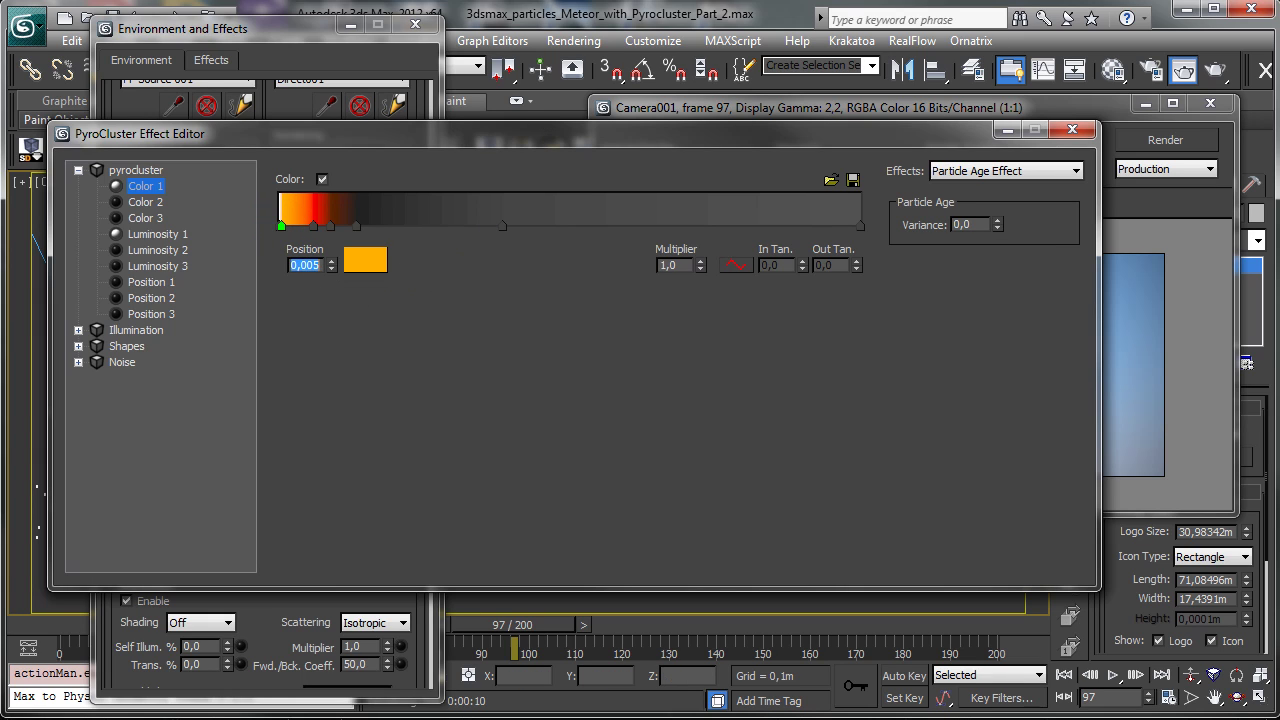
# - Check the existing frame 97 render, close the PyroCluster Effect Editor and render Camera001 again with the changed gradient
pyautogui.click(1034, 106)
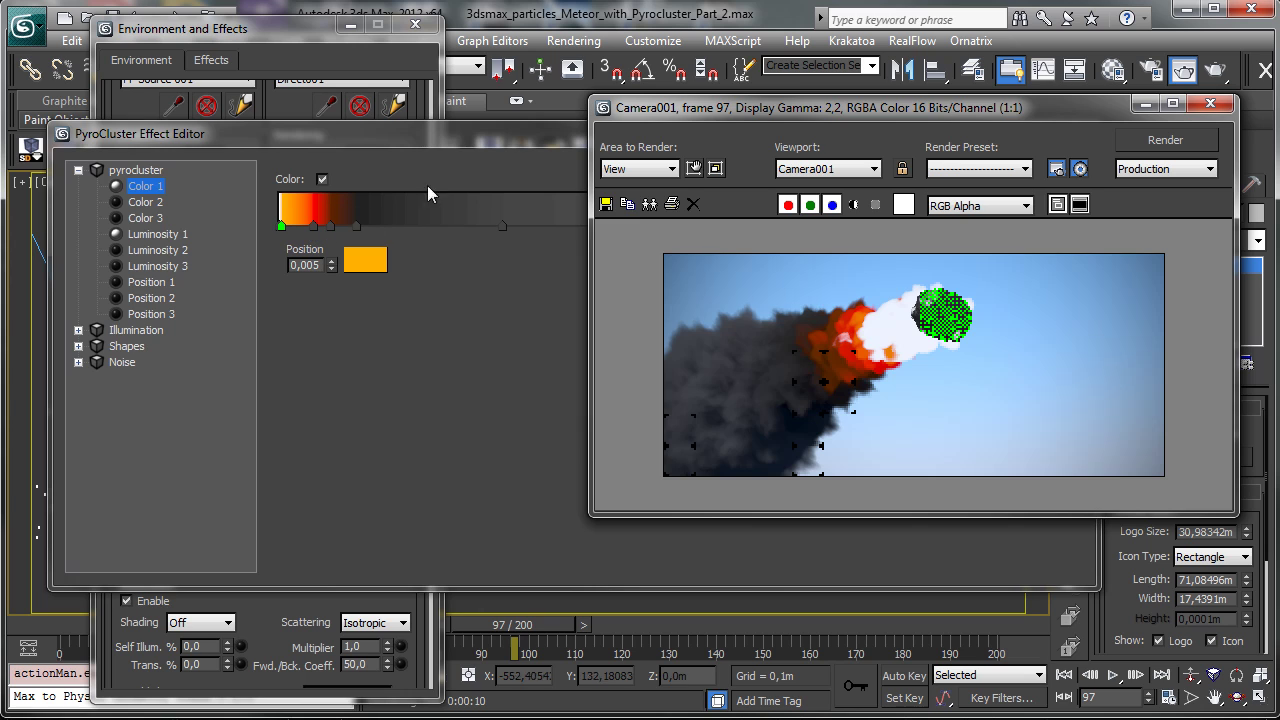
pyautogui.click(465, 148)
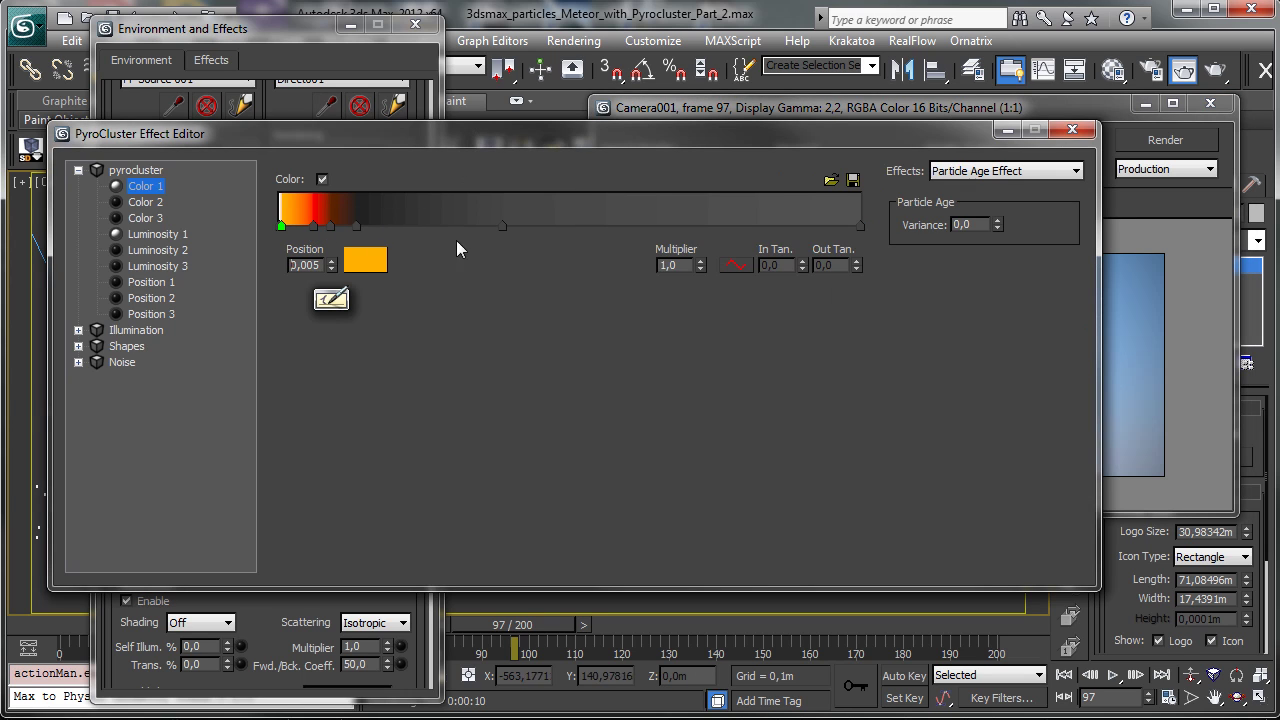
pyautogui.click(1073, 131)
pyautogui.click(1165, 140)
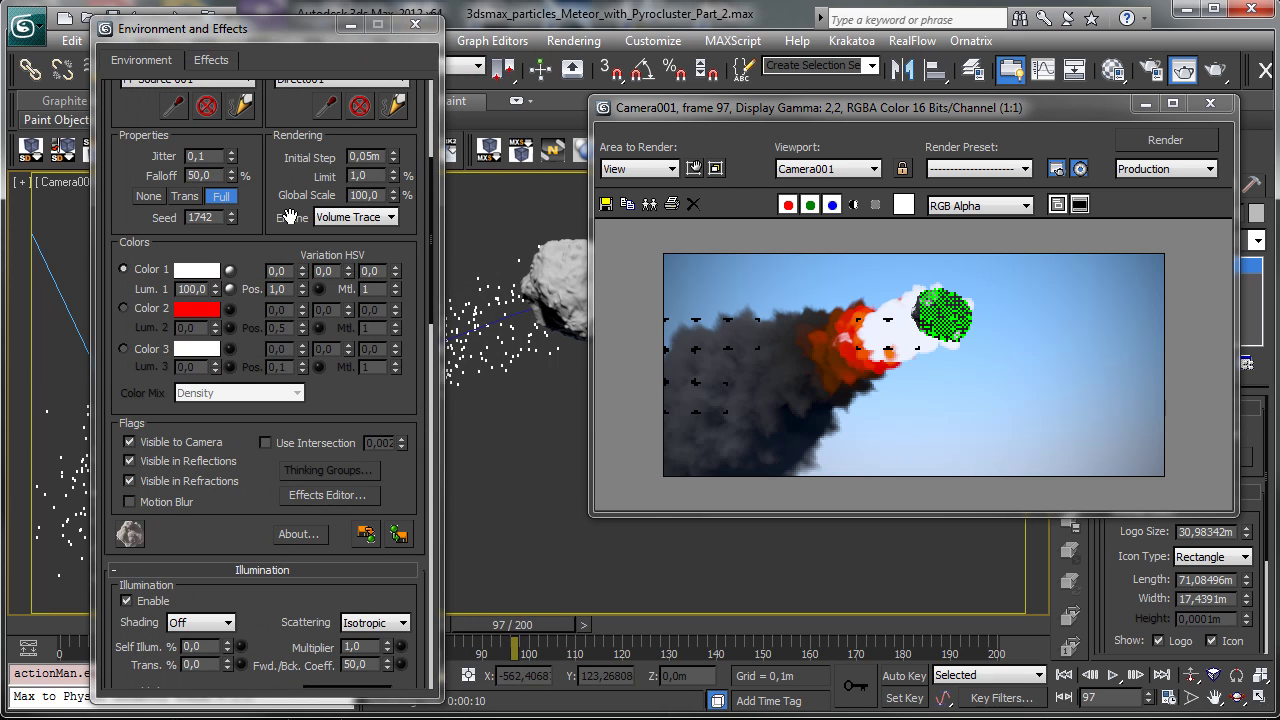
# - Reopen the Color 1 particle age gradient and change the white key at position 0,0 to orange
pyautogui.click(230, 271)
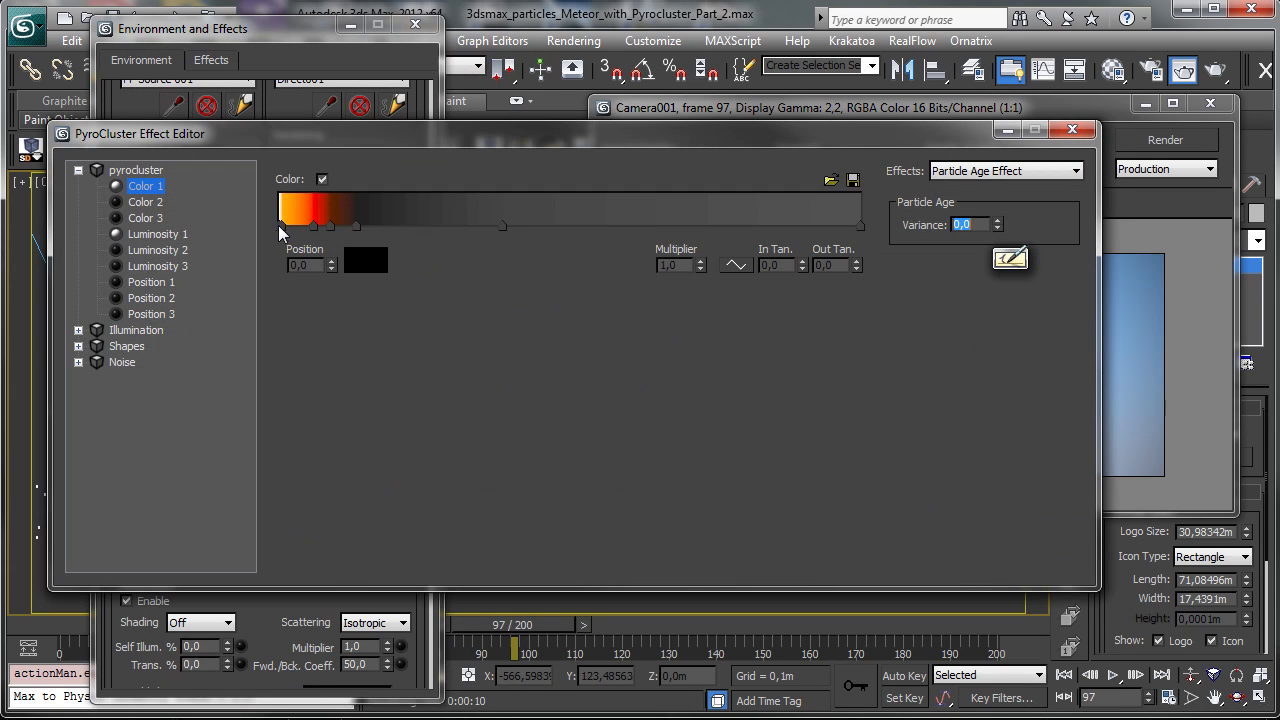
pyautogui.click(278, 226)
pyautogui.click(279, 227)
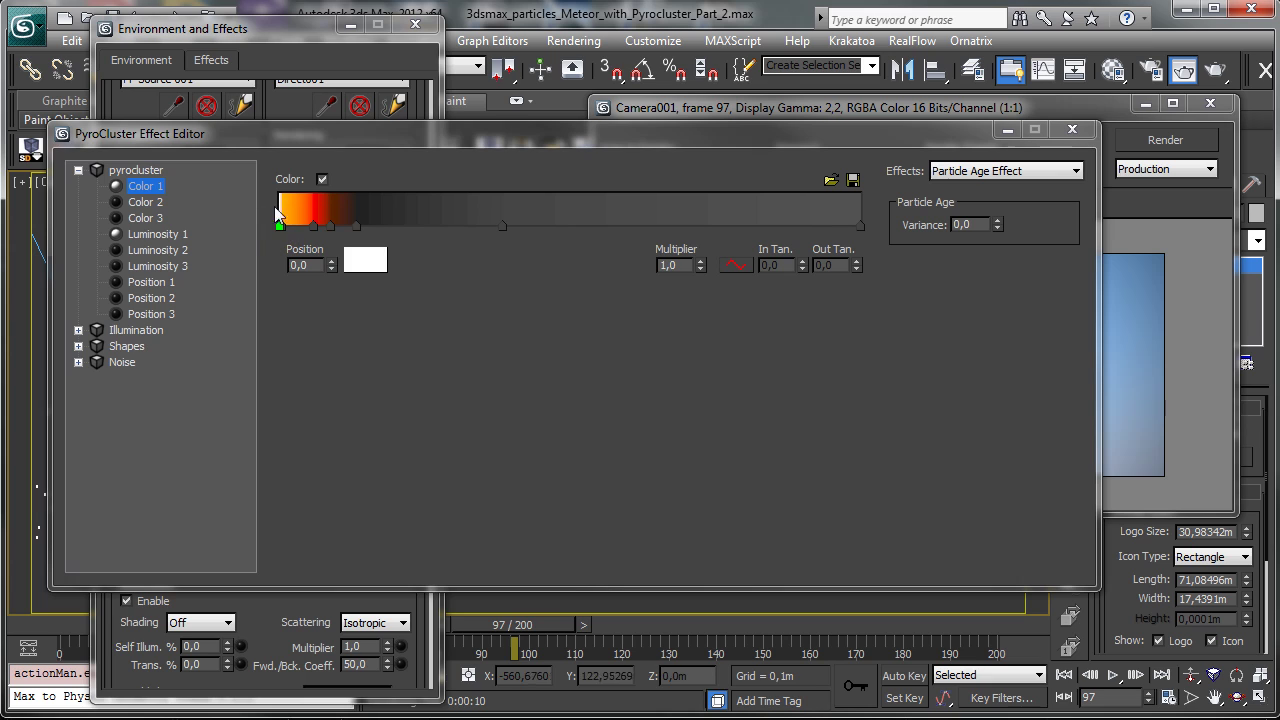
pyautogui.moveTo(0, 100)
pyautogui.mouseDown()
pyautogui.moveTo(761, 156)
pyautogui.moveTo(598, 202)
pyautogui.mouseUp()
pyautogui.moveTo(534, 241); pyautogui.dragTo(521, 238)
pyautogui.moveTo(686, 248); pyautogui.dragTo(690, 227)
pyautogui.click(836, 406)
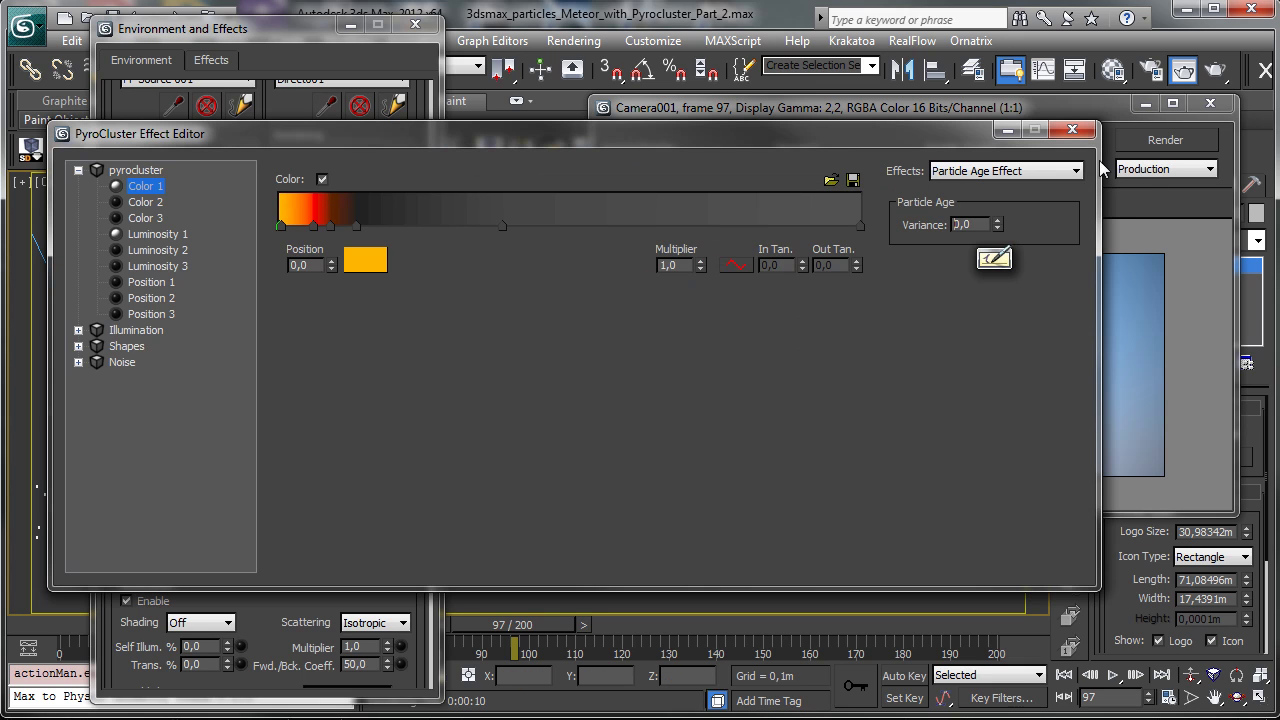
# - Shift the red, brown and dark grey Color 1 keys toward the start, dark grey at 0,103, and briefly test render frame 97
pyautogui.moveTo(316, 232)
pyautogui.mouseDown()
pyautogui.moveTo(297, 236)
pyautogui.moveTo(331, 229)
pyautogui.mouseUp()
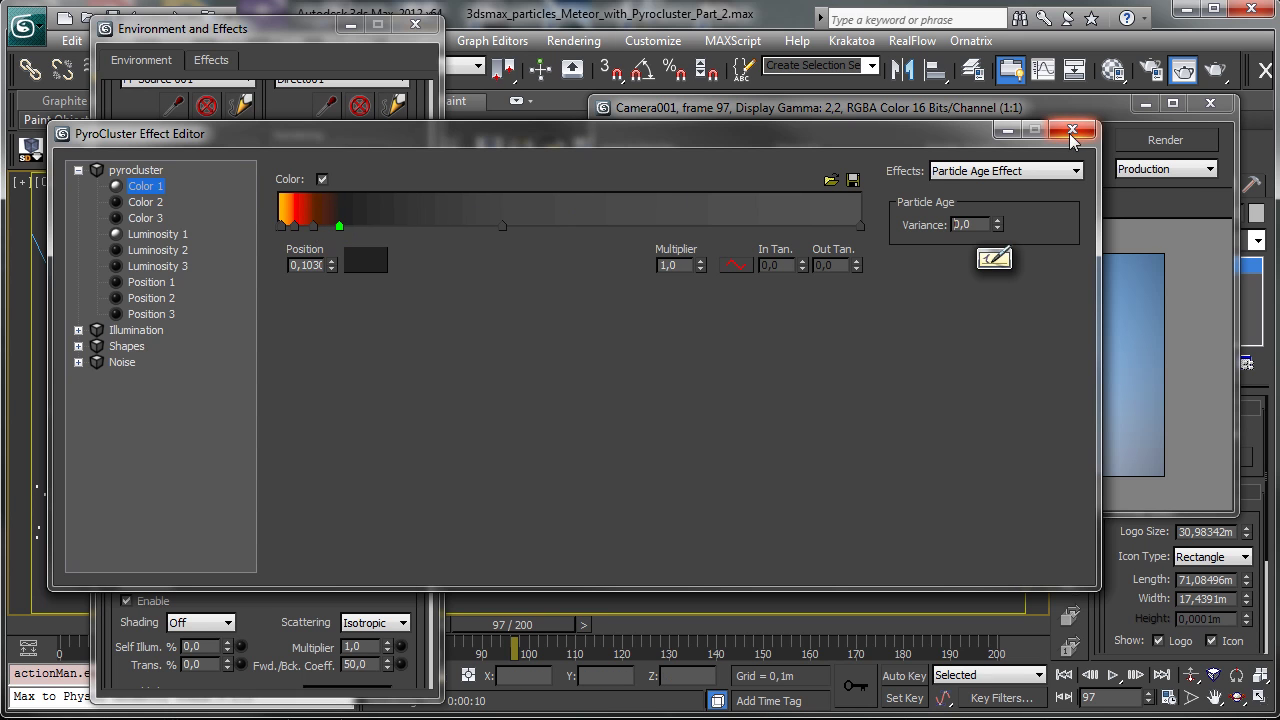
pyautogui.click(1072, 129)
pyautogui.click(1160, 141)
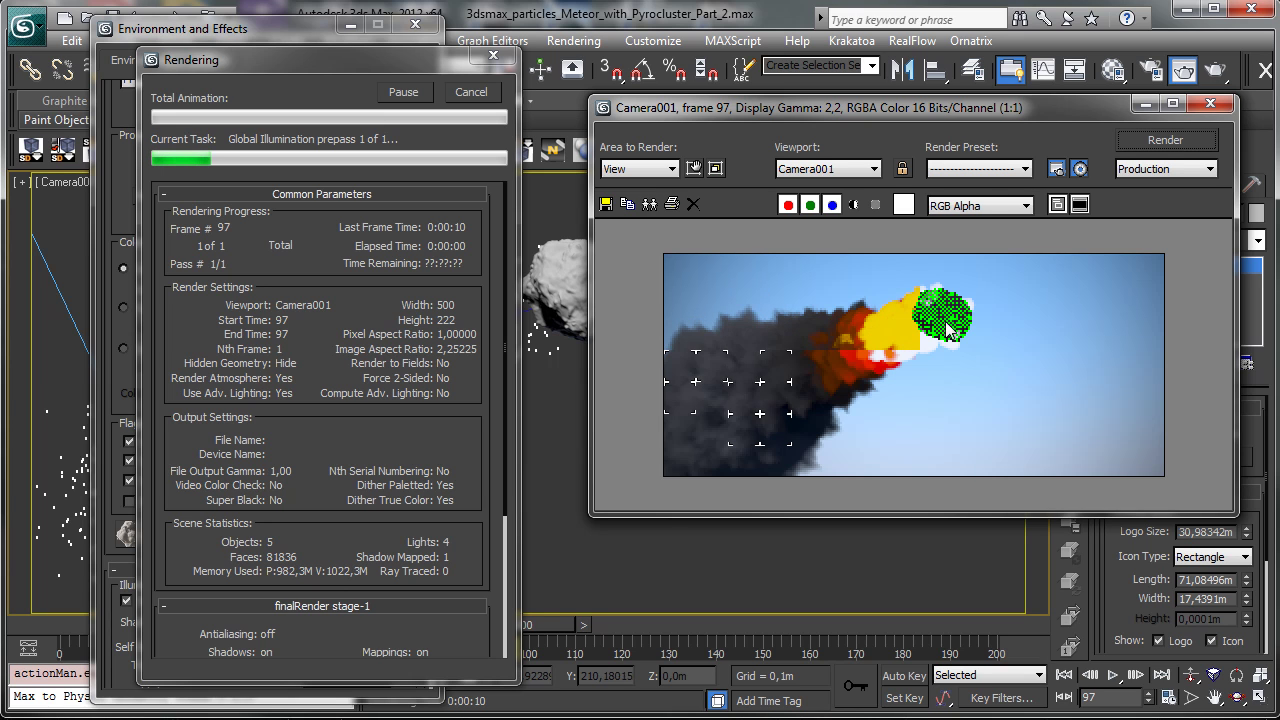
pyautogui.click(472, 92)
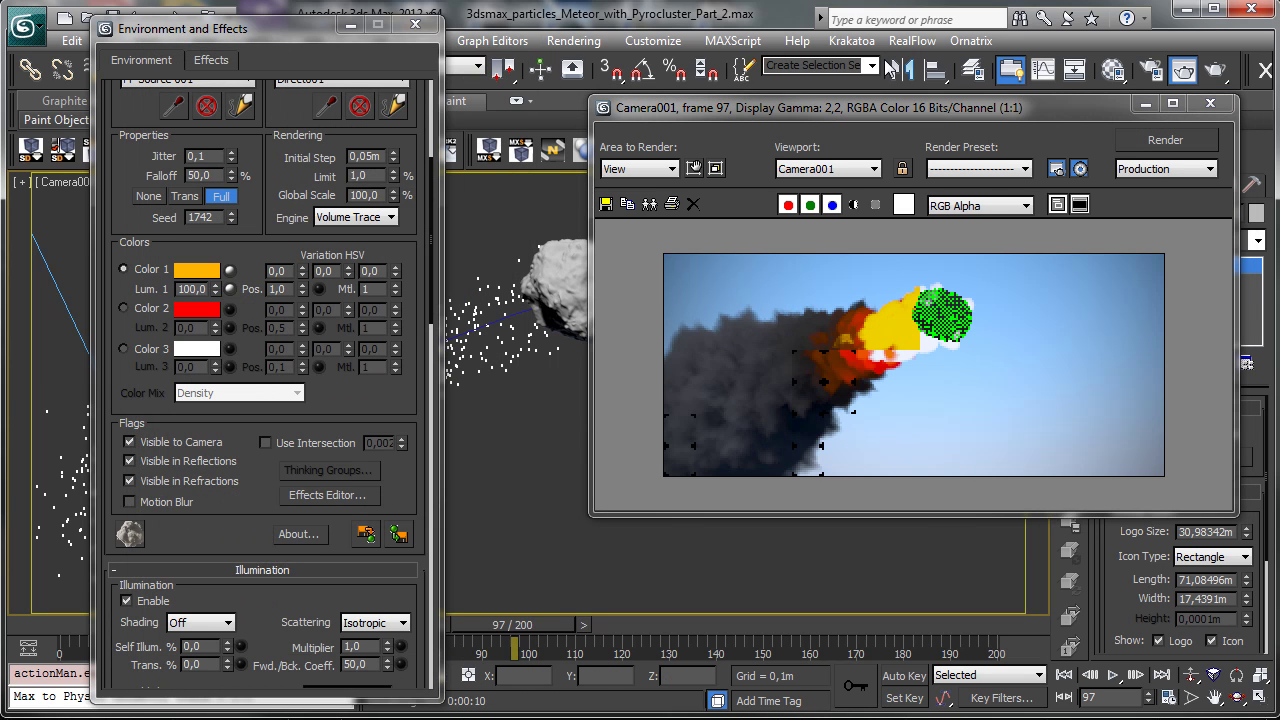
# - Reopen the Color 1 gradient, move the red key to about 0,0103 beside the orange start, and render frame 97
pyautogui.click(231, 271)
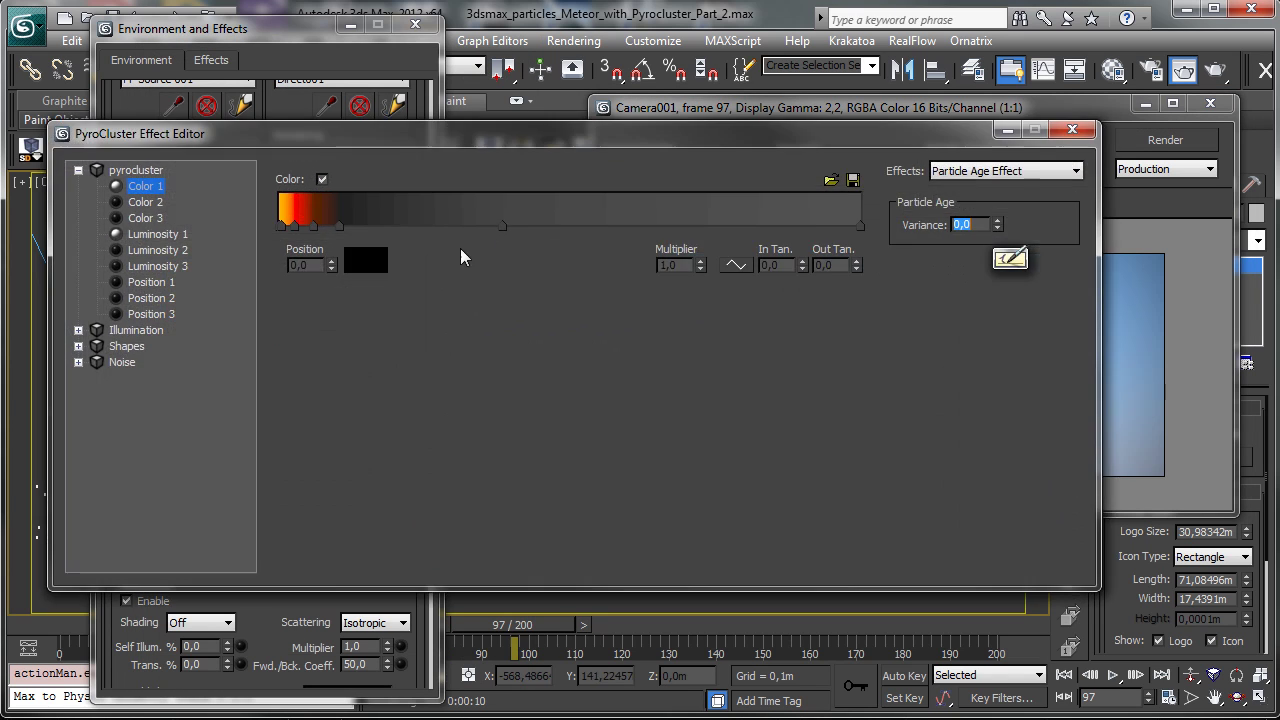
pyautogui.click(280, 226)
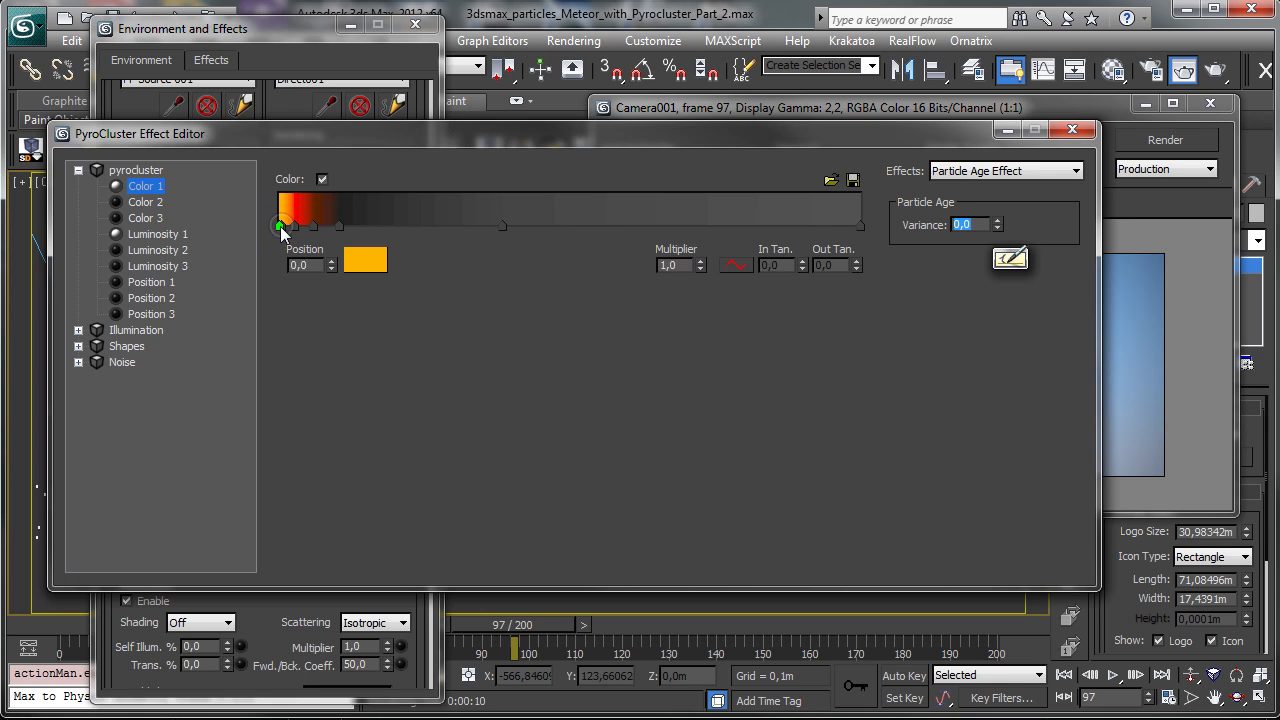
pyautogui.click(286, 230)
pyautogui.click(283, 228)
pyautogui.moveTo(286, 231); pyautogui.dragTo(283, 235)
pyautogui.click(285, 232)
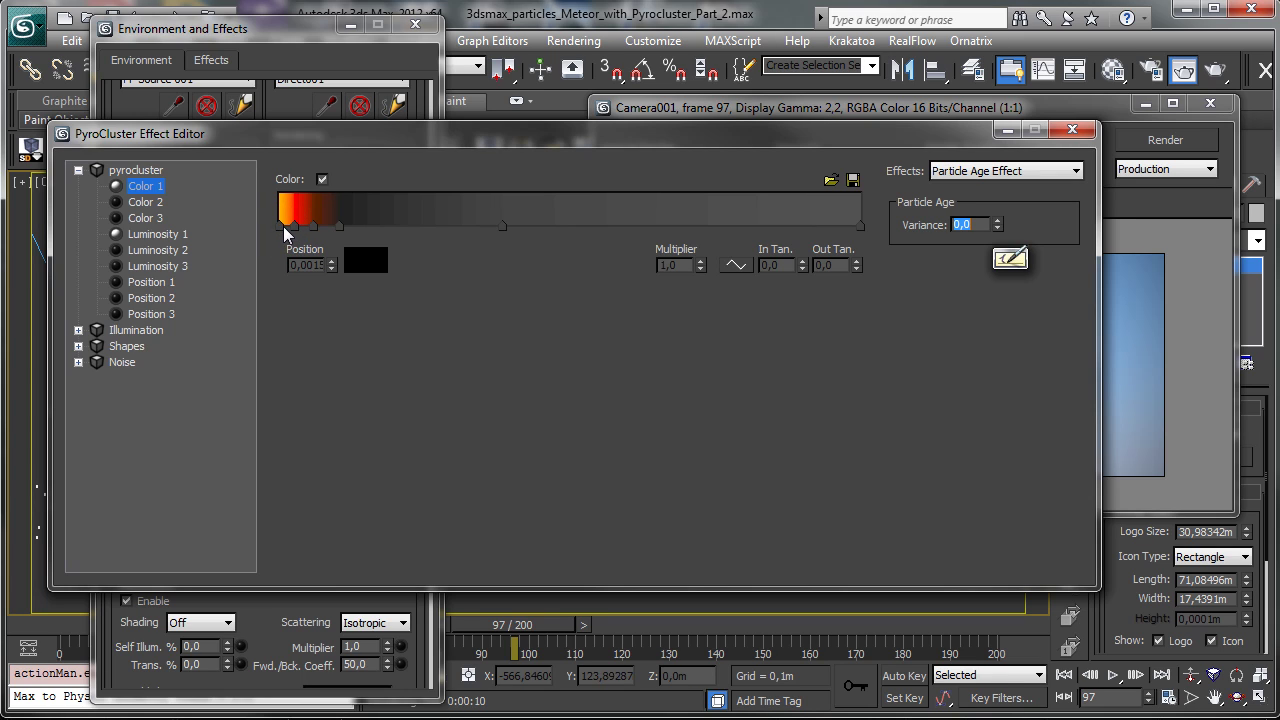
pyautogui.click(281, 229)
pyautogui.moveTo(295, 233); pyautogui.dragTo(285, 231)
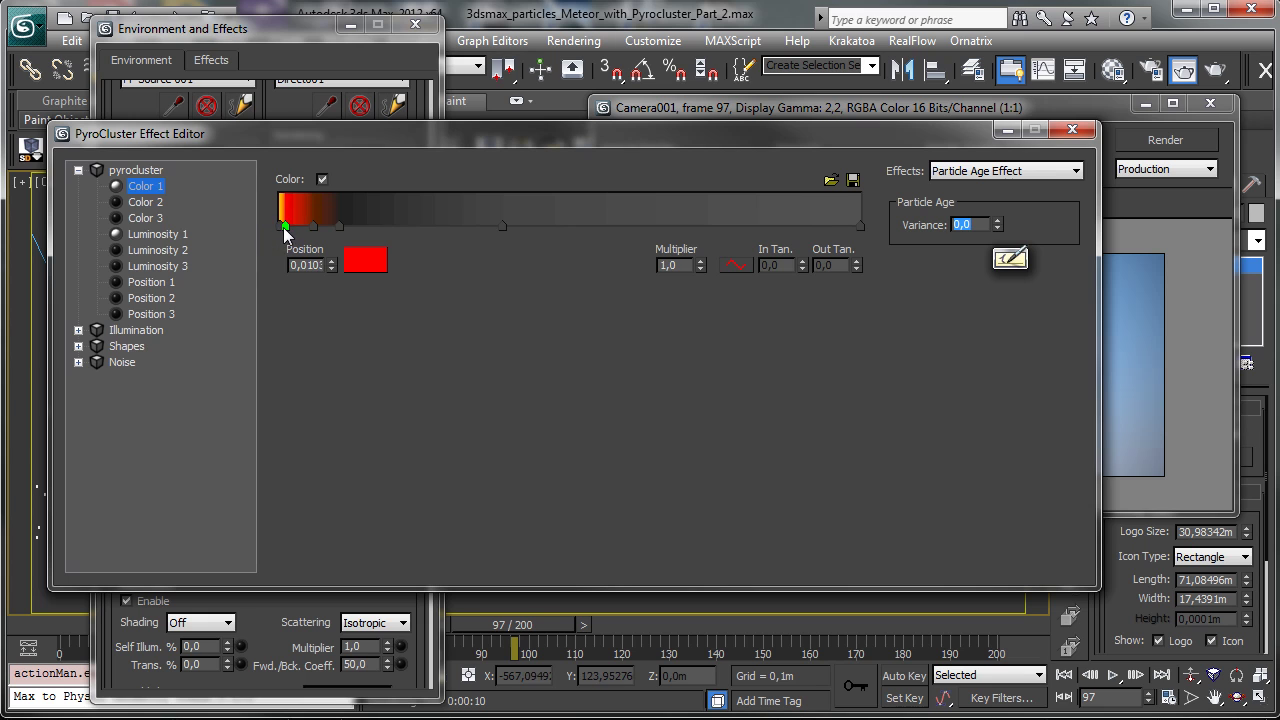
pyautogui.click(1163, 139)
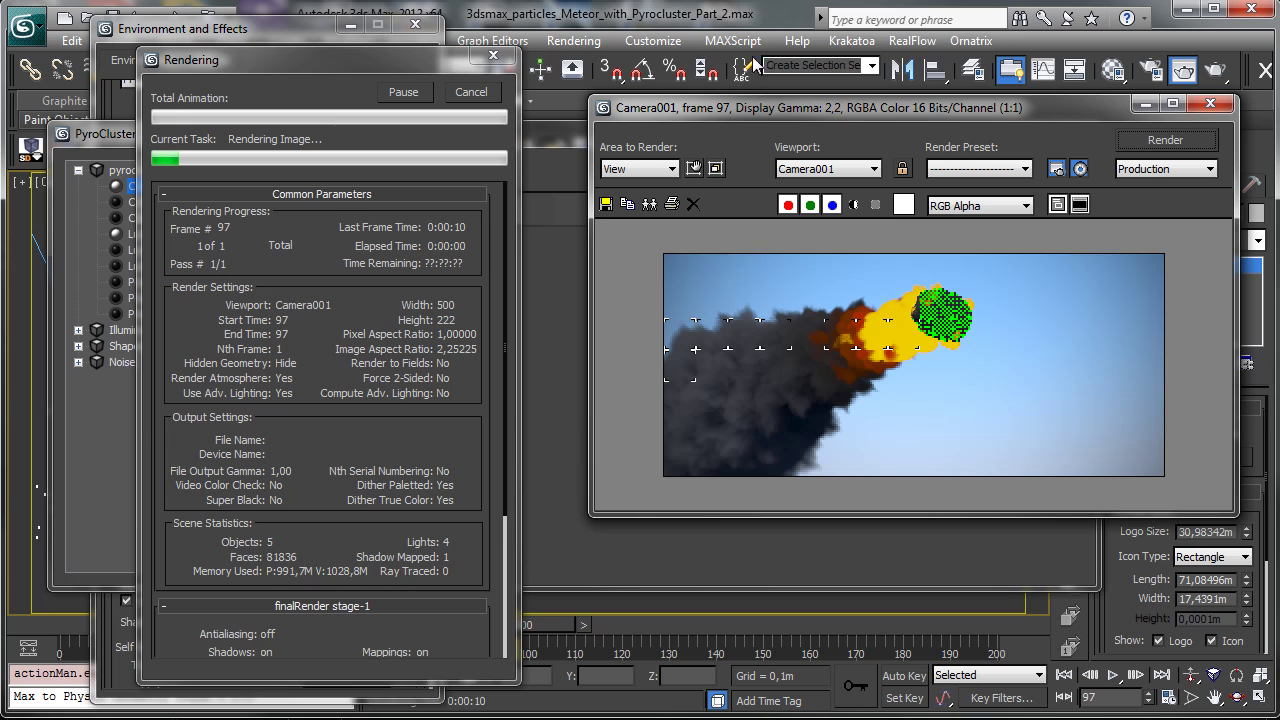
# - Widen the brown band of the Color 1 gradient with a second brown key, the first at about 0,0876, and render again
pyautogui.click(1145, 103)
pyautogui.moveTo(338, 227)
pyautogui.mouseDown()
pyautogui.moveTo(376, 226)
pyautogui.moveTo(317, 227)
pyautogui.moveTo(357, 227)
pyautogui.moveTo(334, 227)
pyautogui.mouseUp()
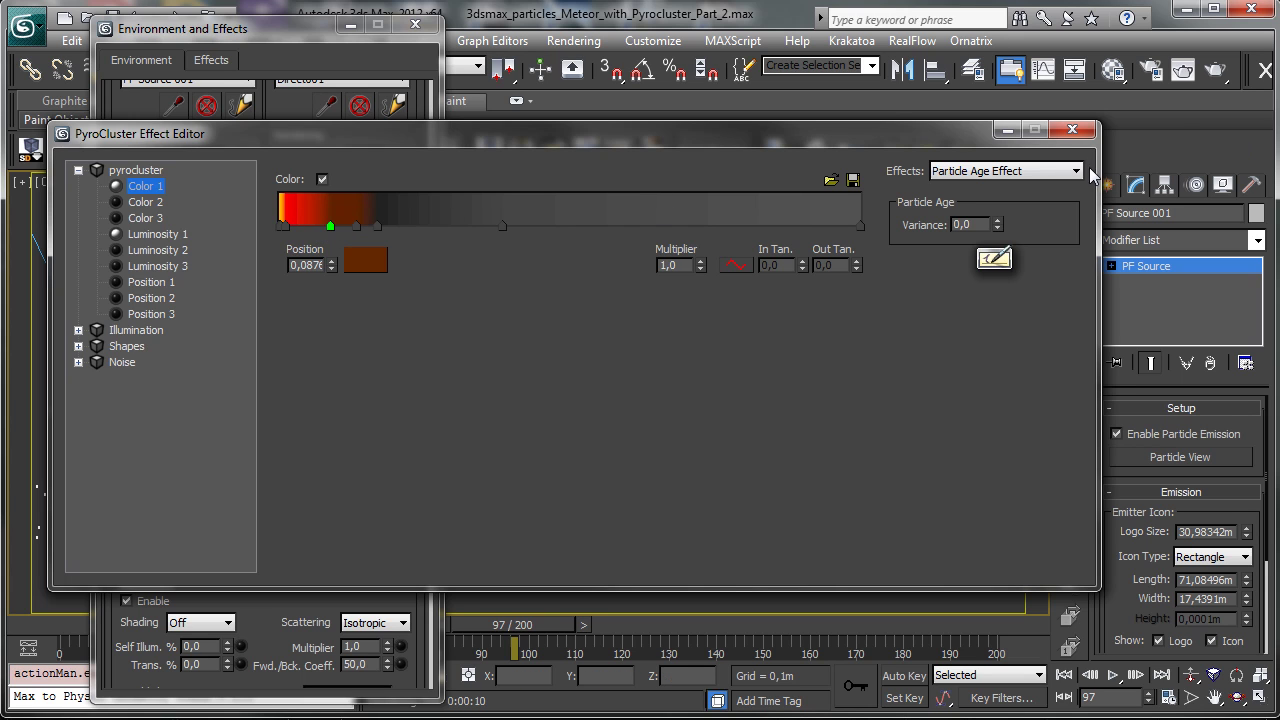
pyautogui.click(1216, 72)
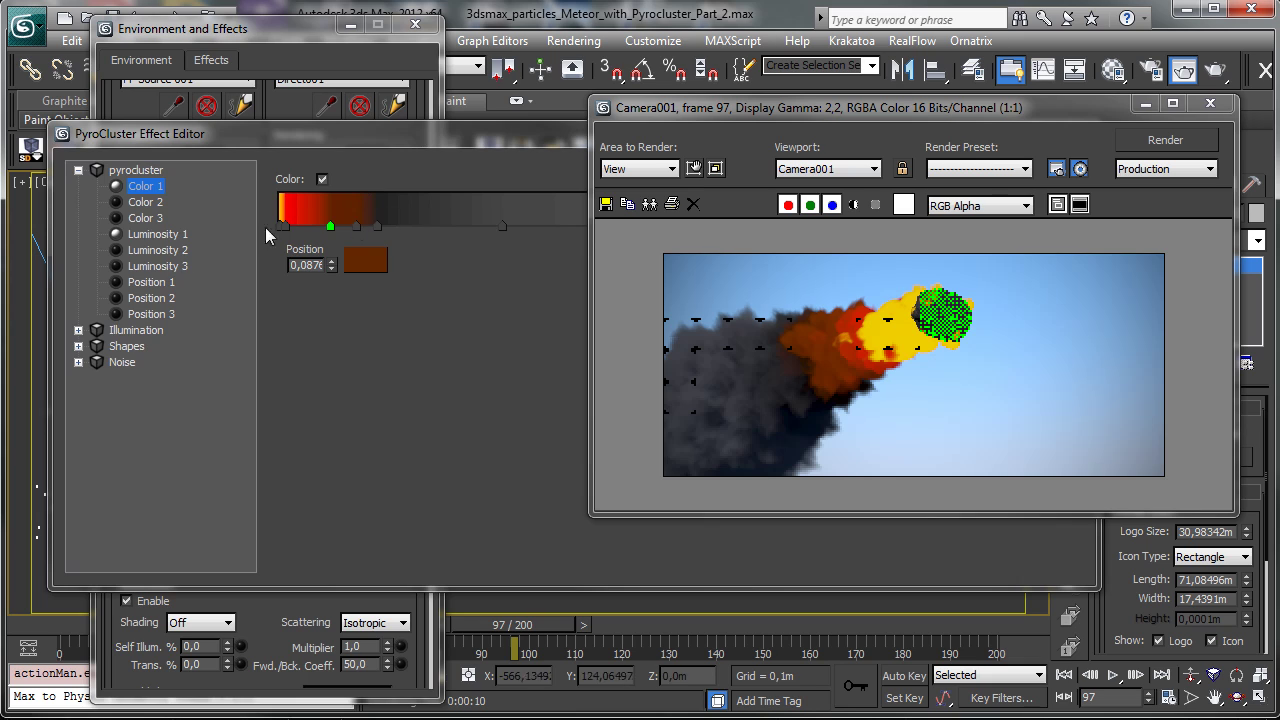
# - Move the middle zero-value point of the Luminosity 1 age curve to about 0,073 and run a brief test render
pyautogui.click(175, 240)
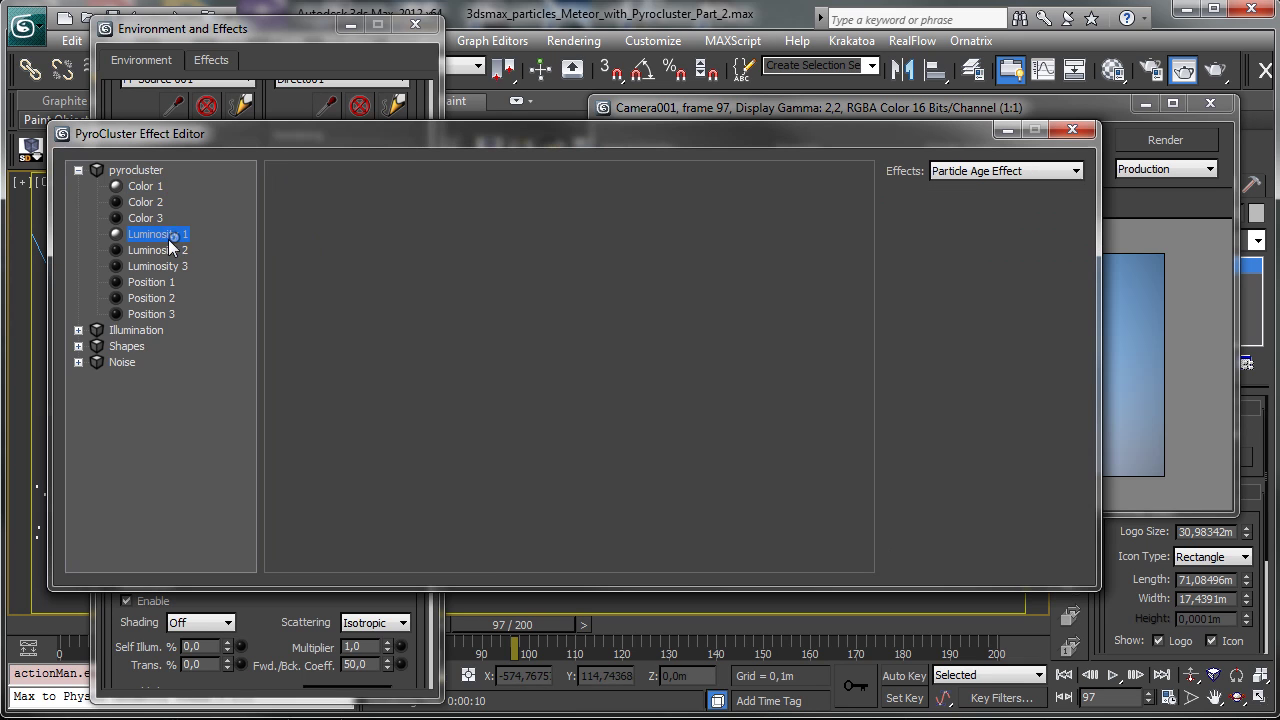
pyautogui.click(420, 474)
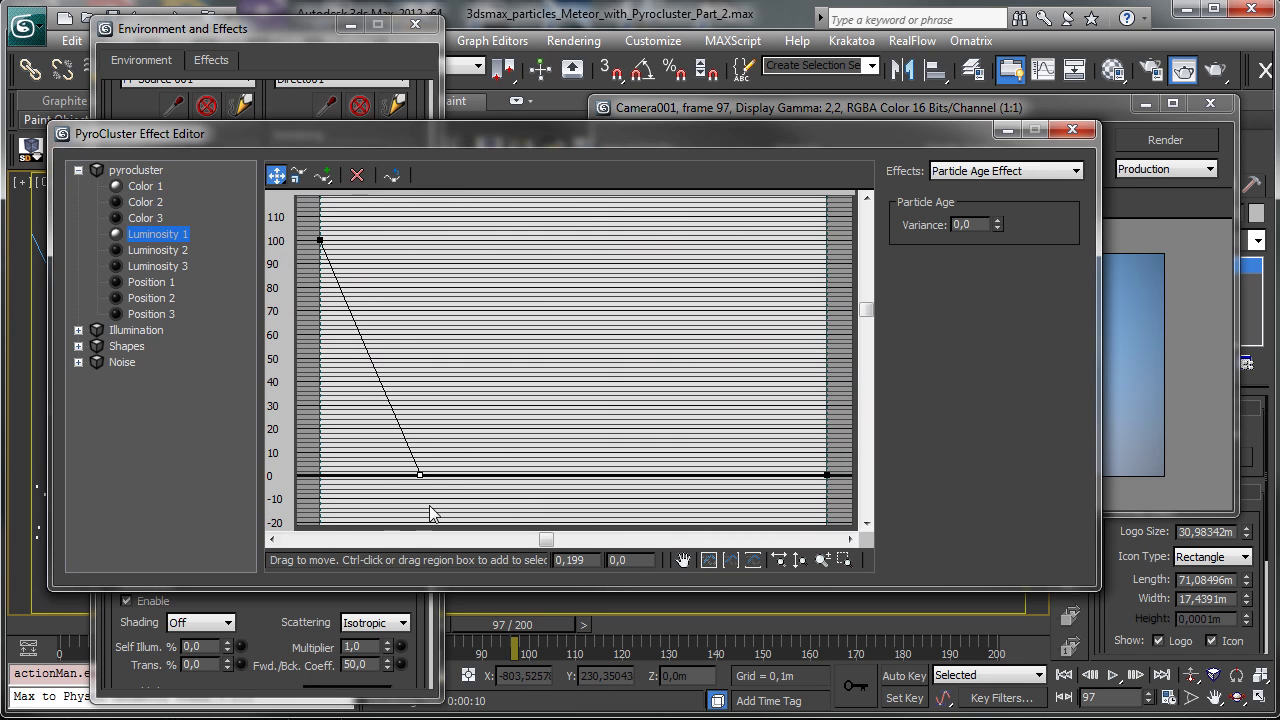
pyautogui.moveTo(418, 476); pyautogui.dragTo(359, 484)
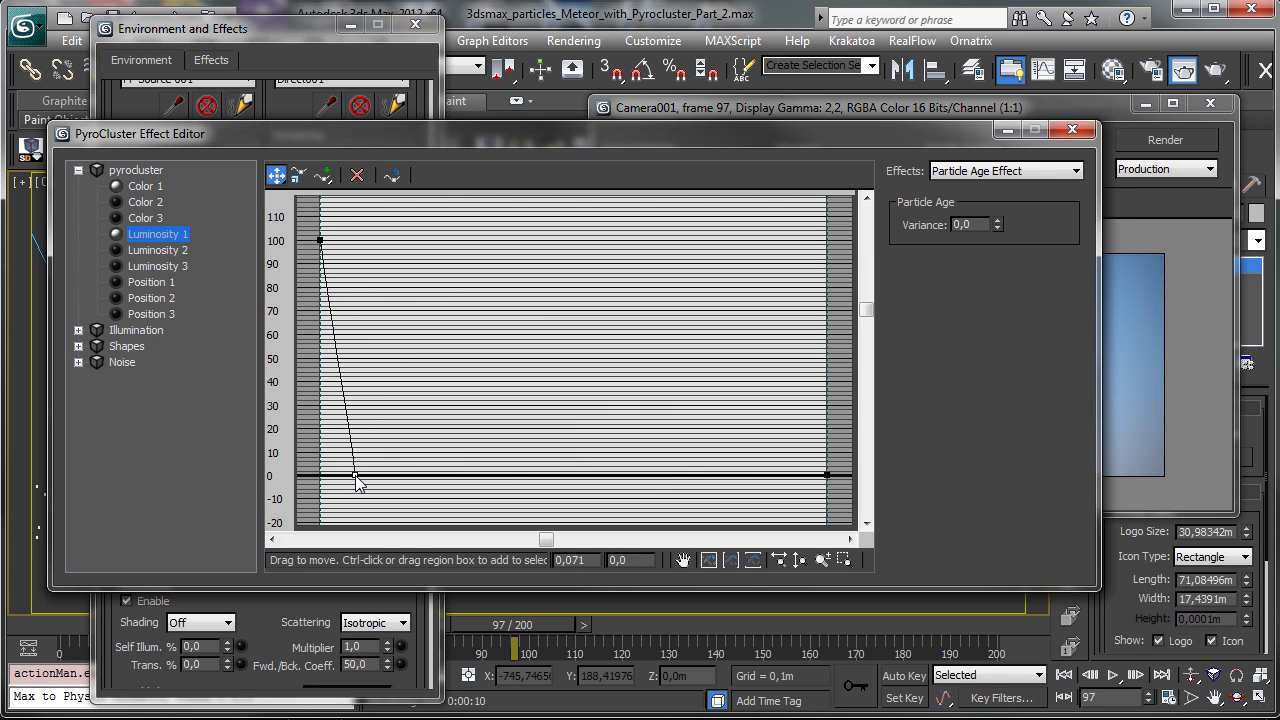
pyautogui.click(1145, 138)
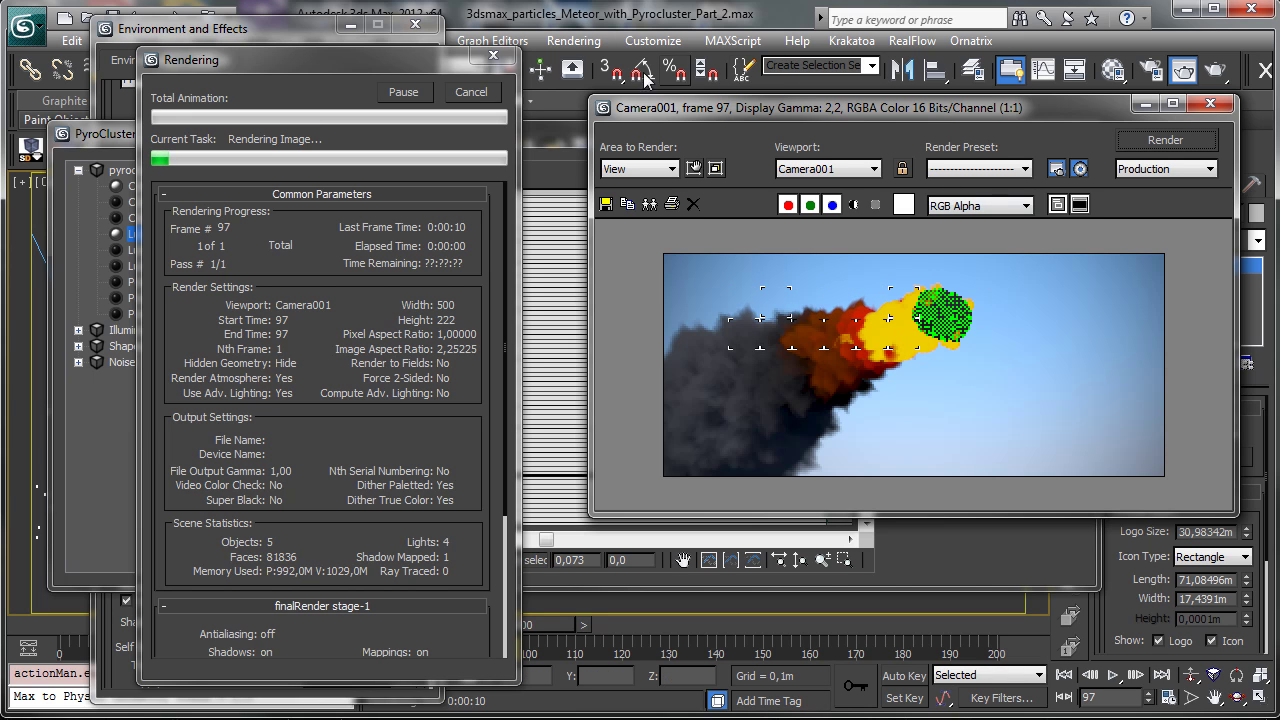
pyautogui.click(467, 91)
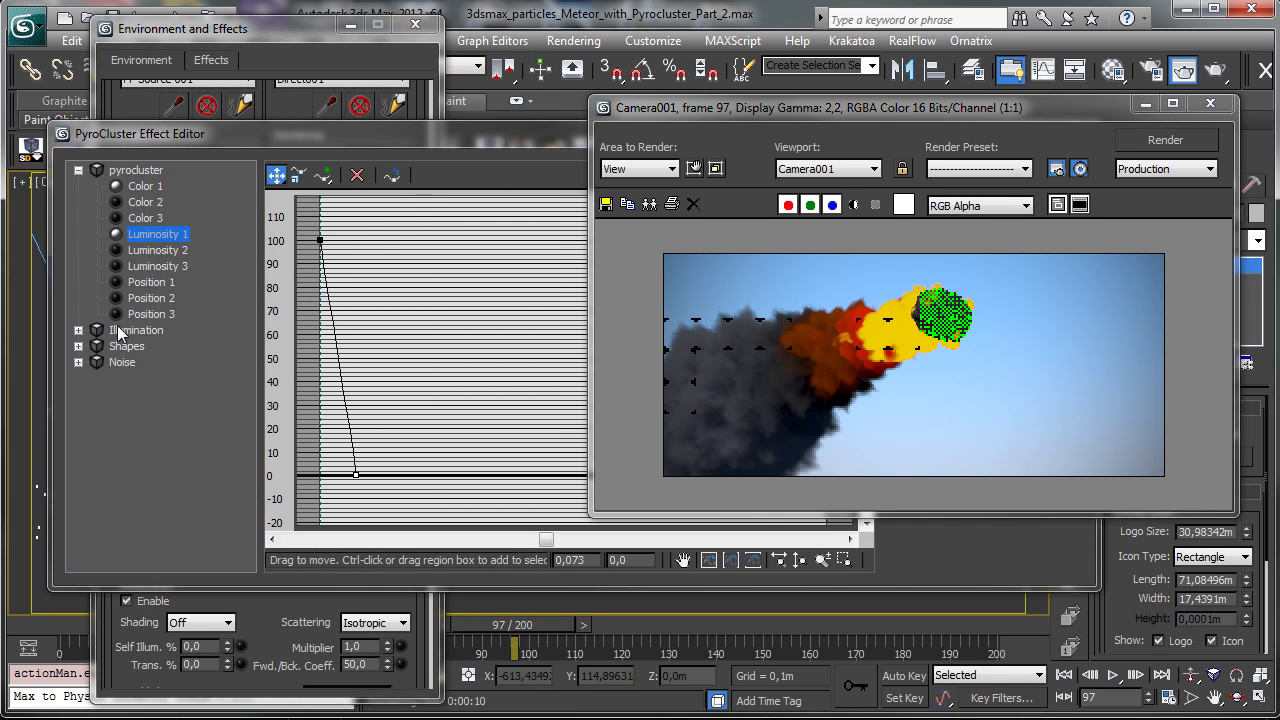
# - Give the Sphere Radius curve's start point a long, nearly flat tangent handle so the radius grows slowly at first, and render frame 97
pyautogui.click(78, 346)
pyautogui.click(160, 363)
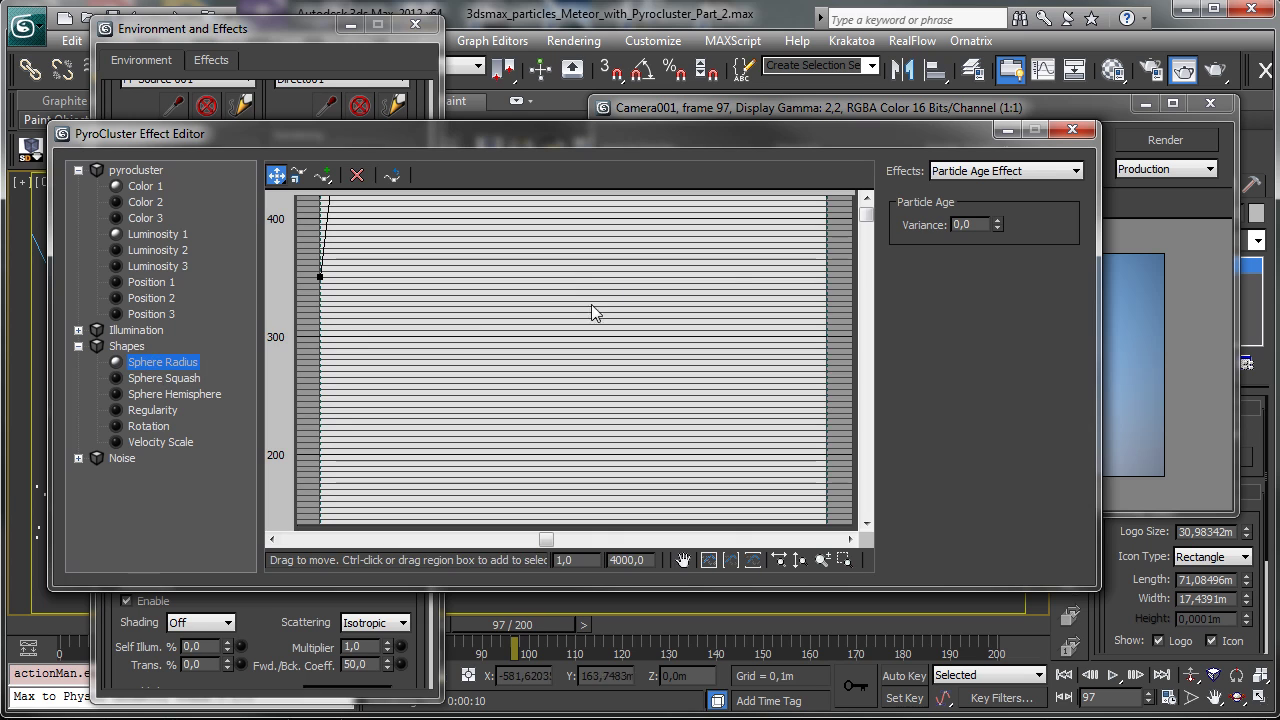
pyautogui.click(731, 560)
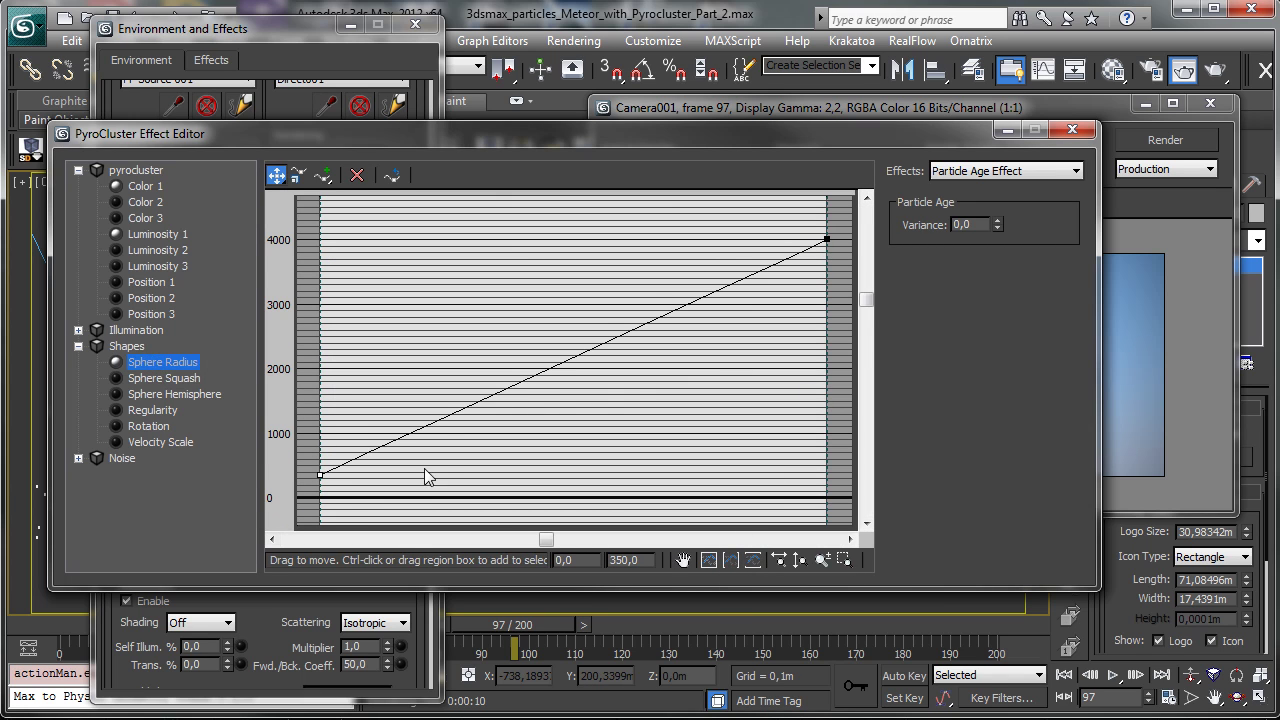
pyautogui.rightClick(320, 476)
pyautogui.click(385, 532)
pyautogui.moveTo(445, 417); pyautogui.dragTo(538, 473)
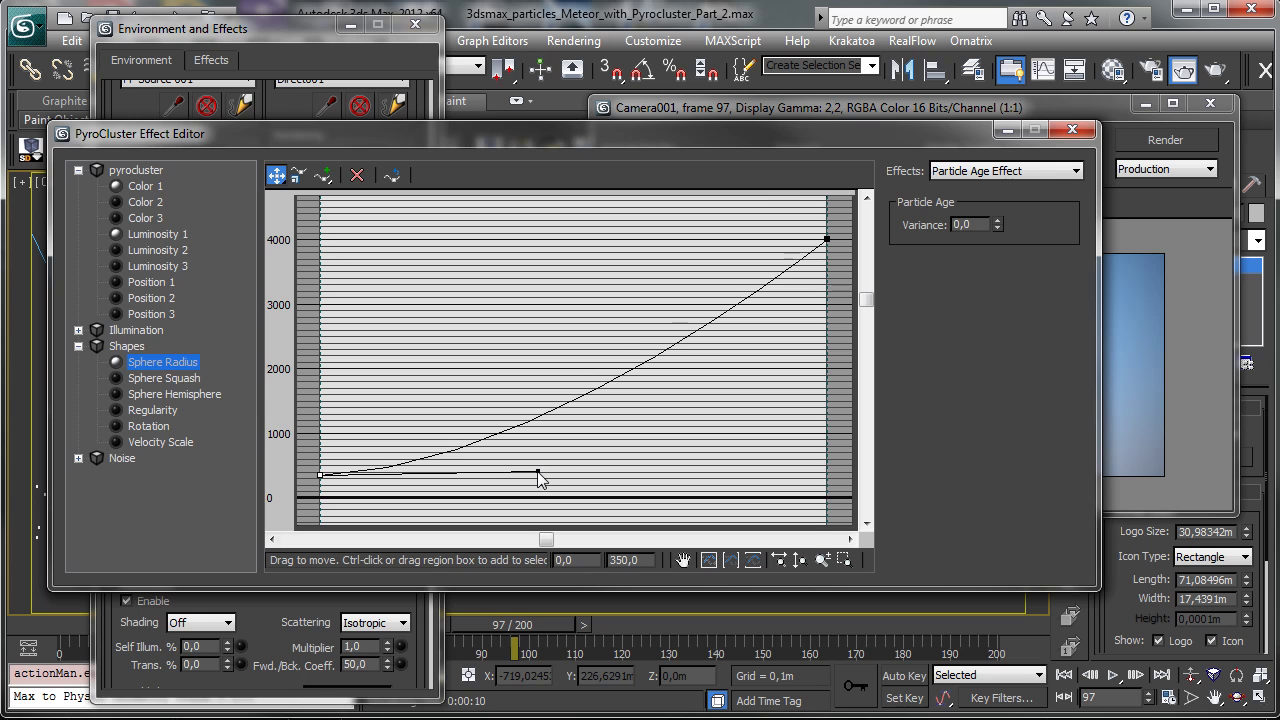
pyautogui.click(1165, 140)
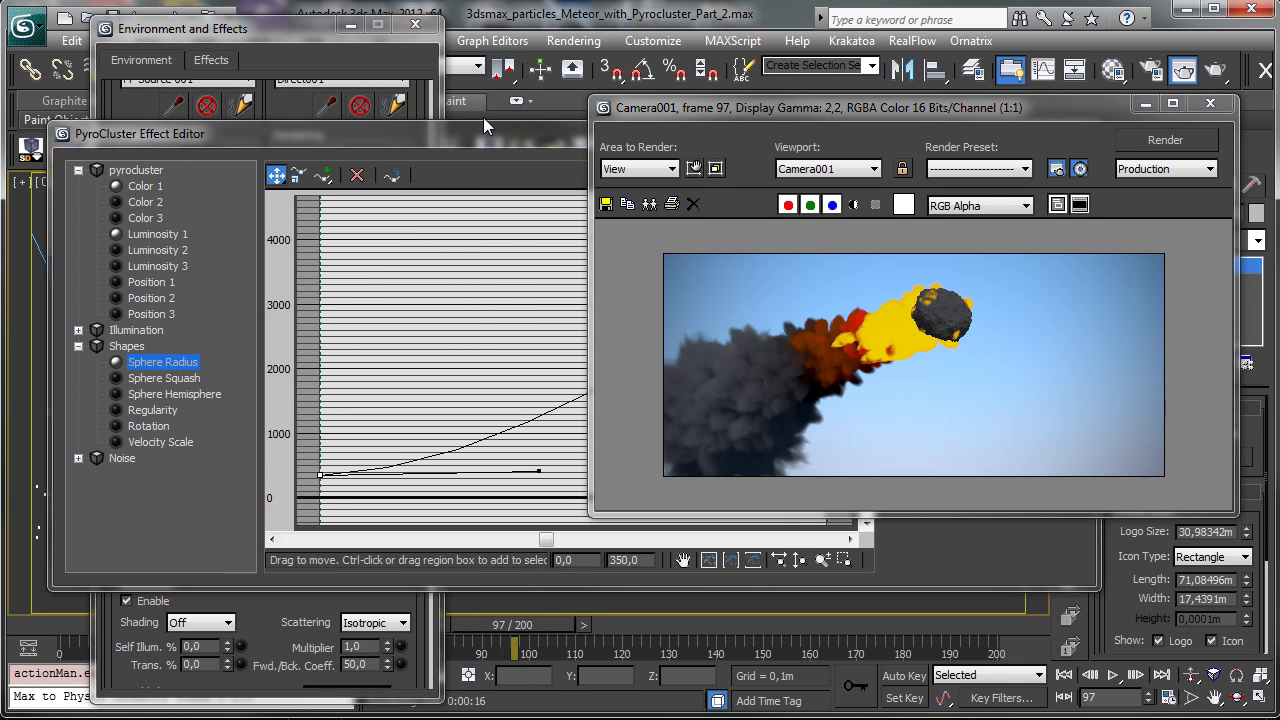
# - Minimize the PyroCluster Effect Editor and set the Shapes viewport preview to solid shaded spheres
pyautogui.click(460, 149)
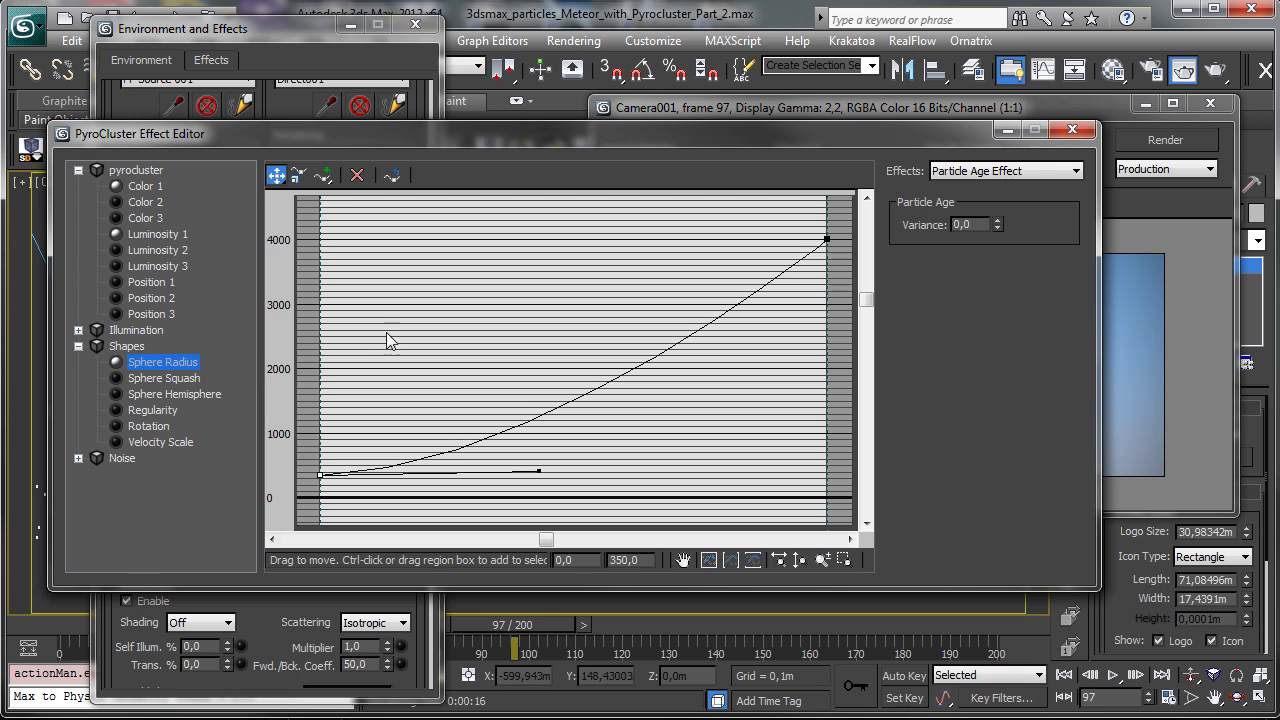
pyautogui.click(1008, 129)
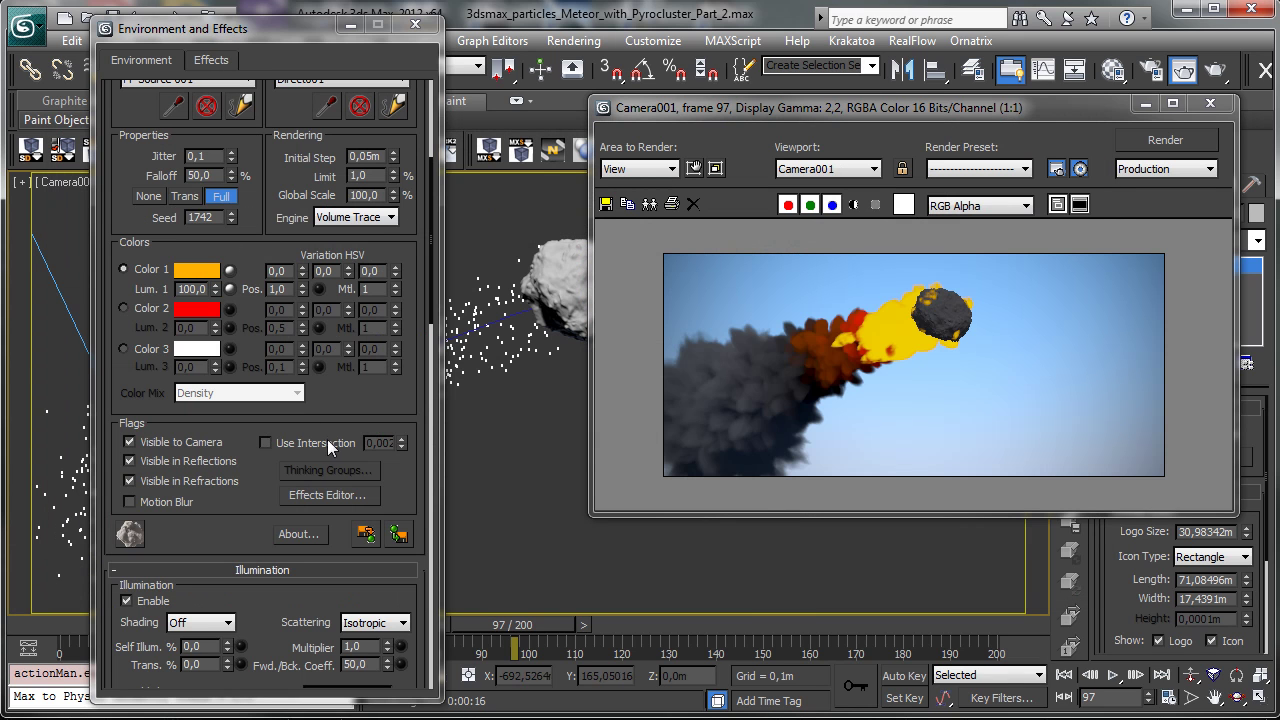
pyautogui.scroll(-10, 367, 313)
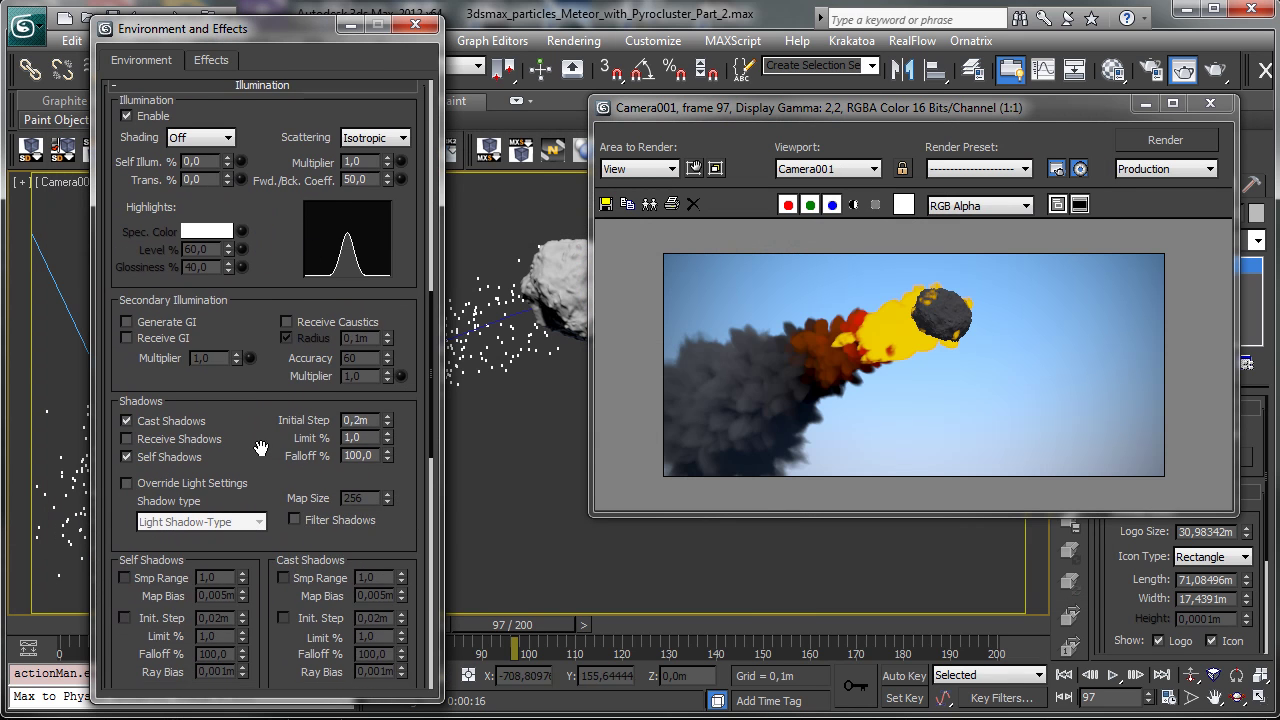
pyautogui.scroll(-3, 243, 517)
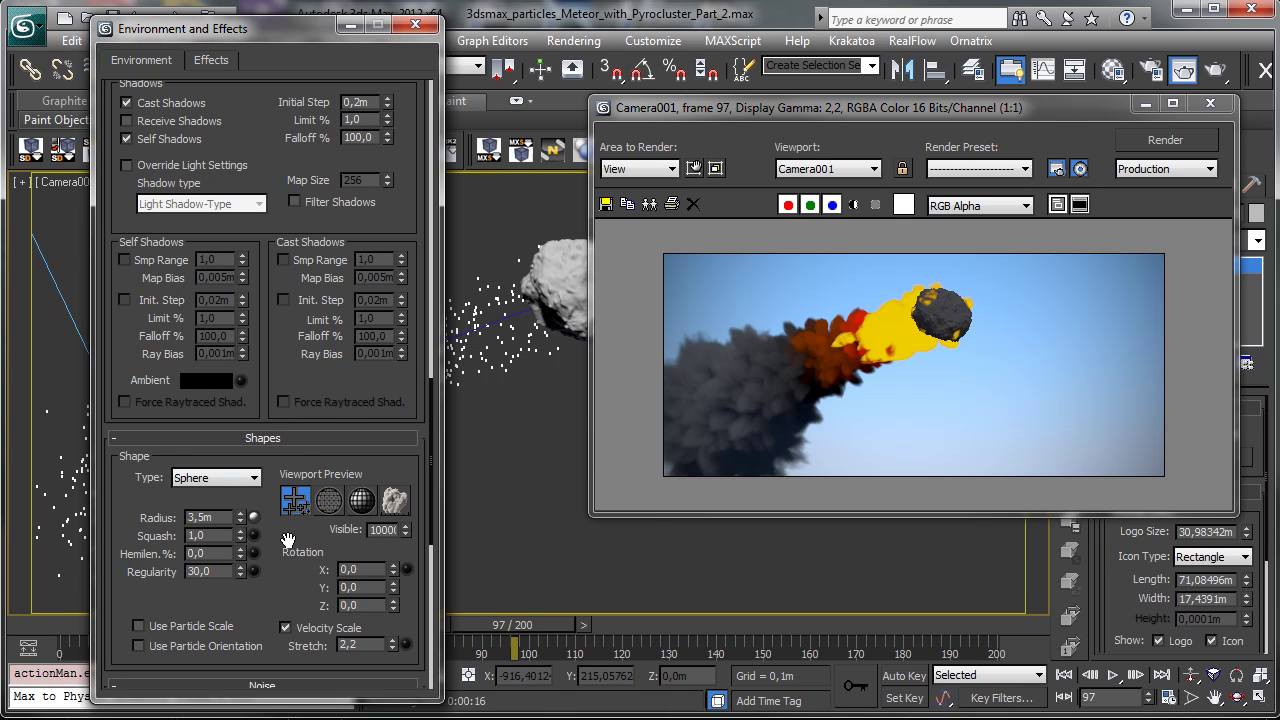
pyautogui.scroll(-6, 295, 535)
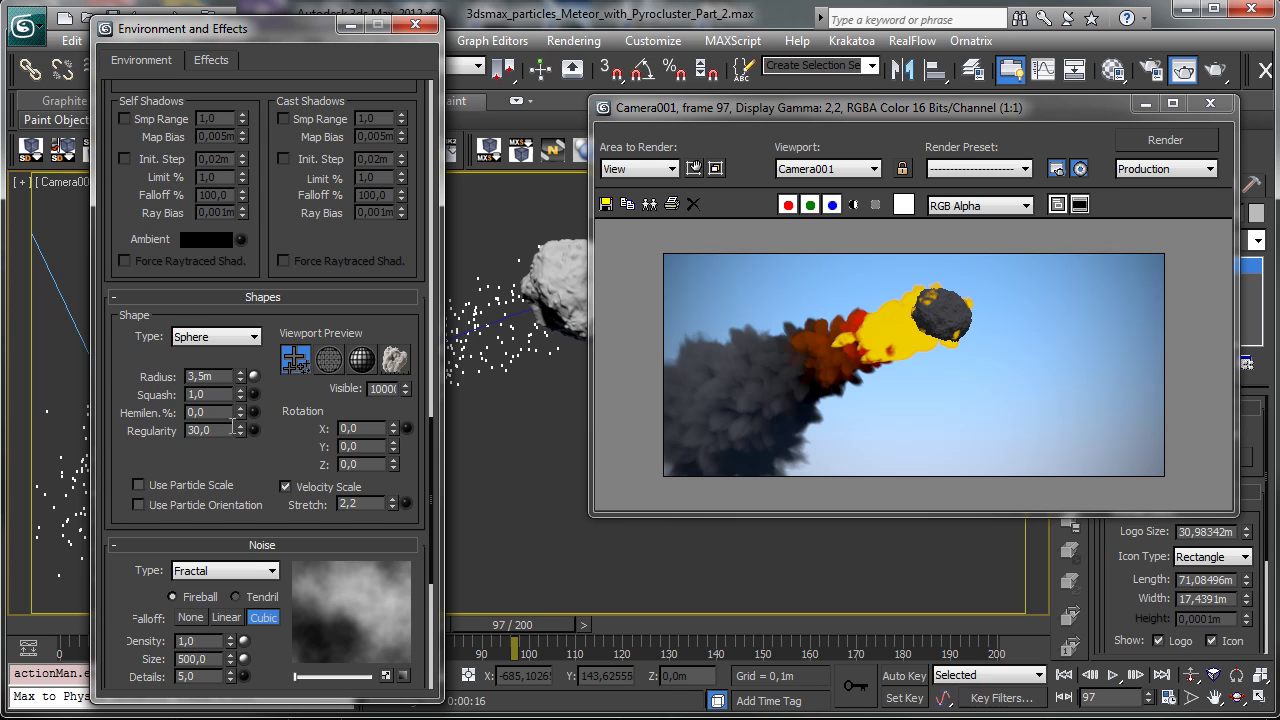
pyautogui.moveTo(257, 447); pyautogui.dragTo(260, 526)
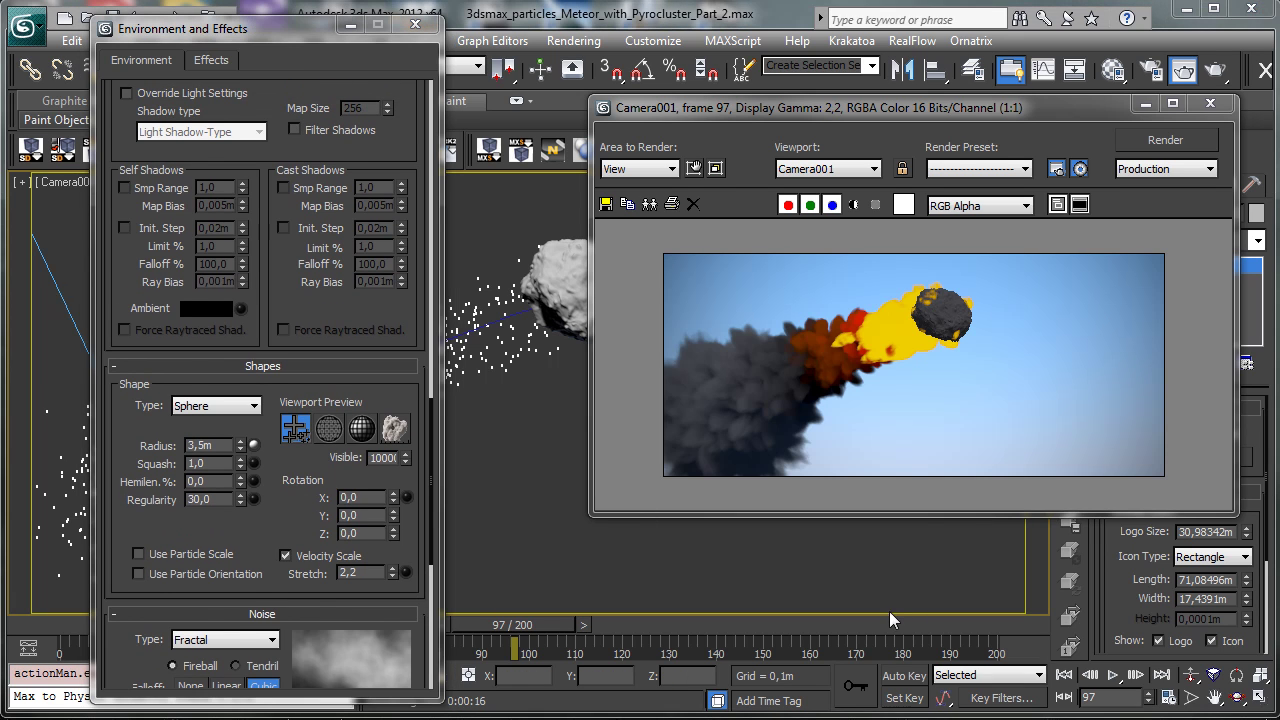
pyautogui.click(361, 426)
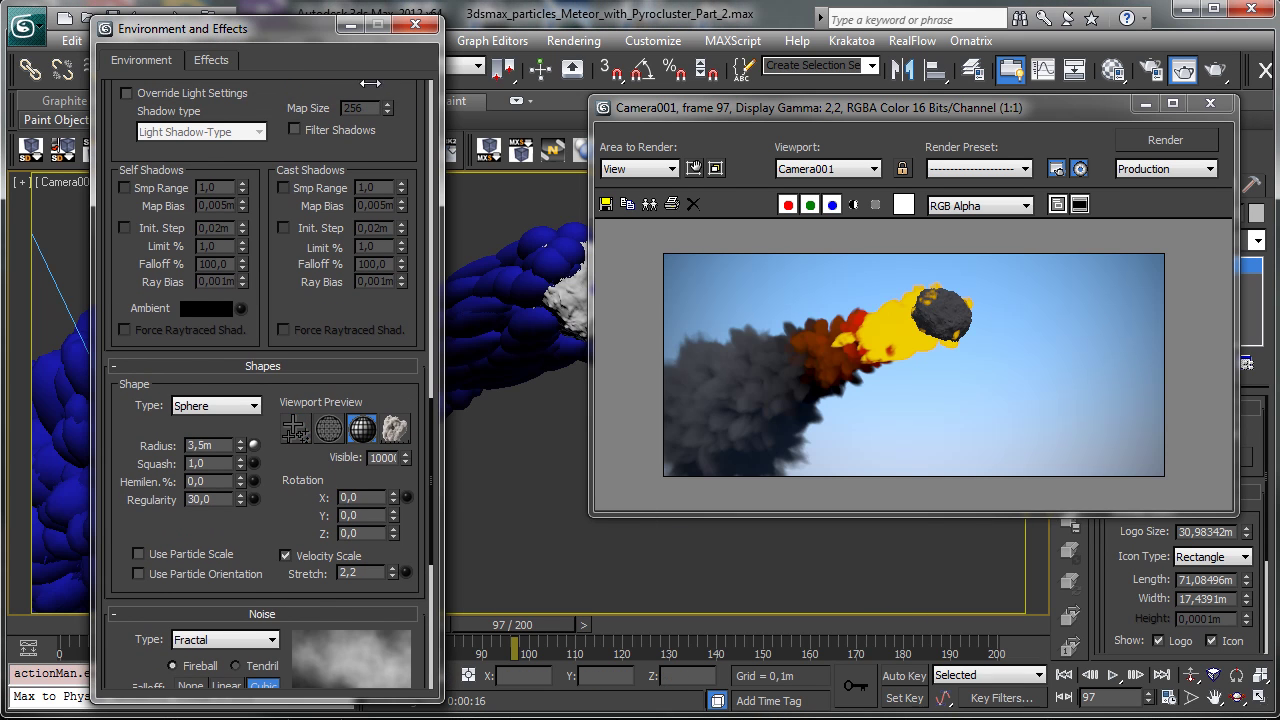
# - Move the Environment and Effects window clear of the particle trail, turn off Velocity Scale, and move the window back off the render
pyautogui.moveTo(396, 37); pyautogui.dragTo(858, 62)
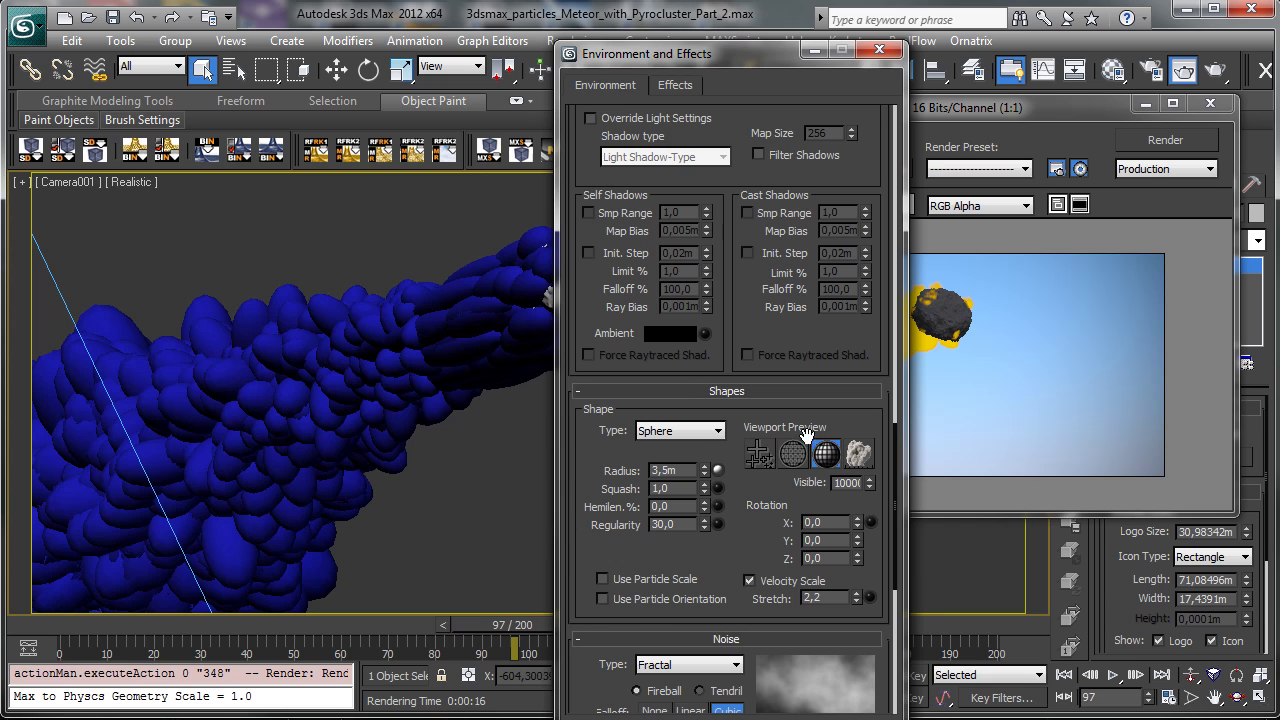
pyautogui.click(775, 585)
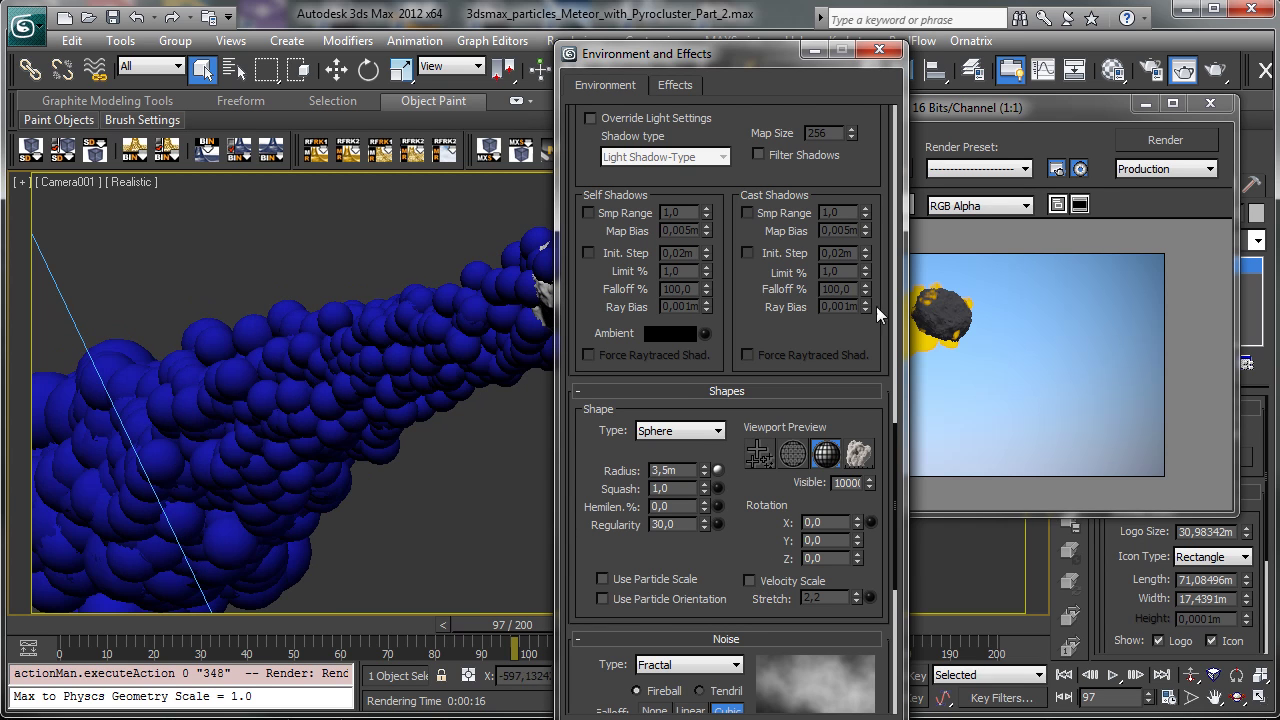
pyautogui.moveTo(702, 60); pyautogui.dragTo(226, 36)
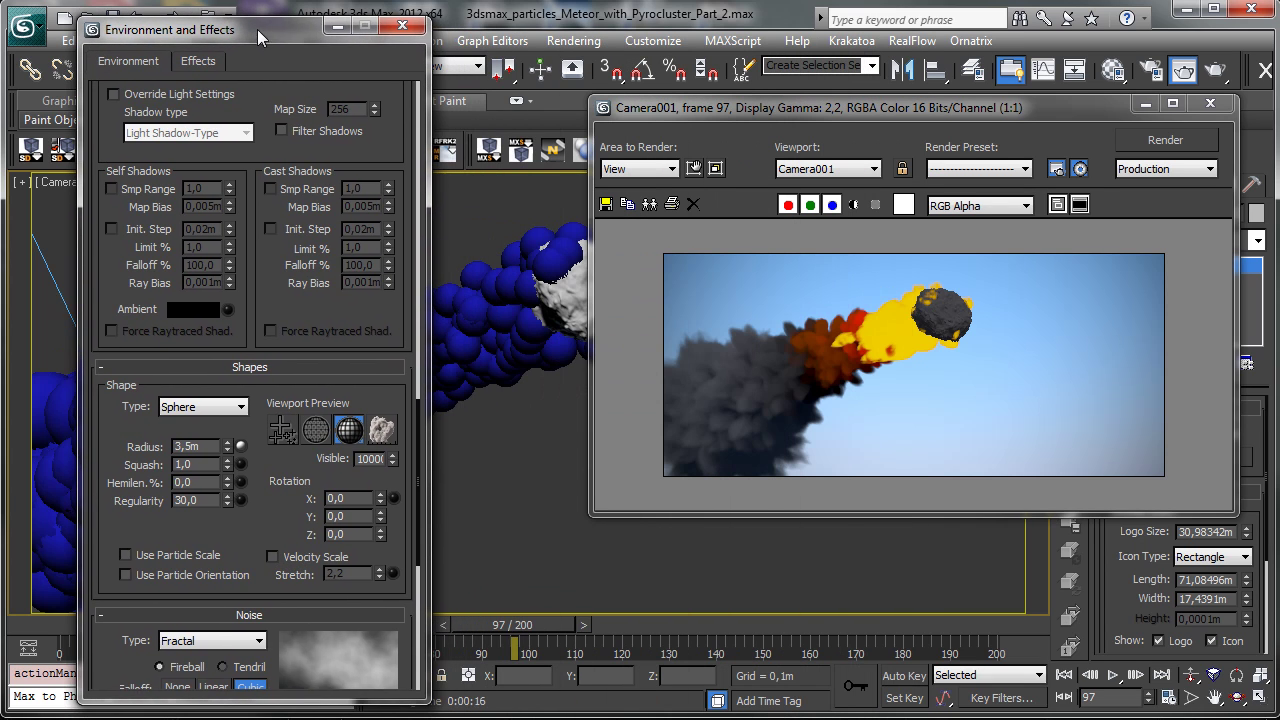
# - Render frame 97 and examine the full particle trail in the viewport with the Environment and Effects window temporarily out of the way
pyautogui.click(1178, 143)
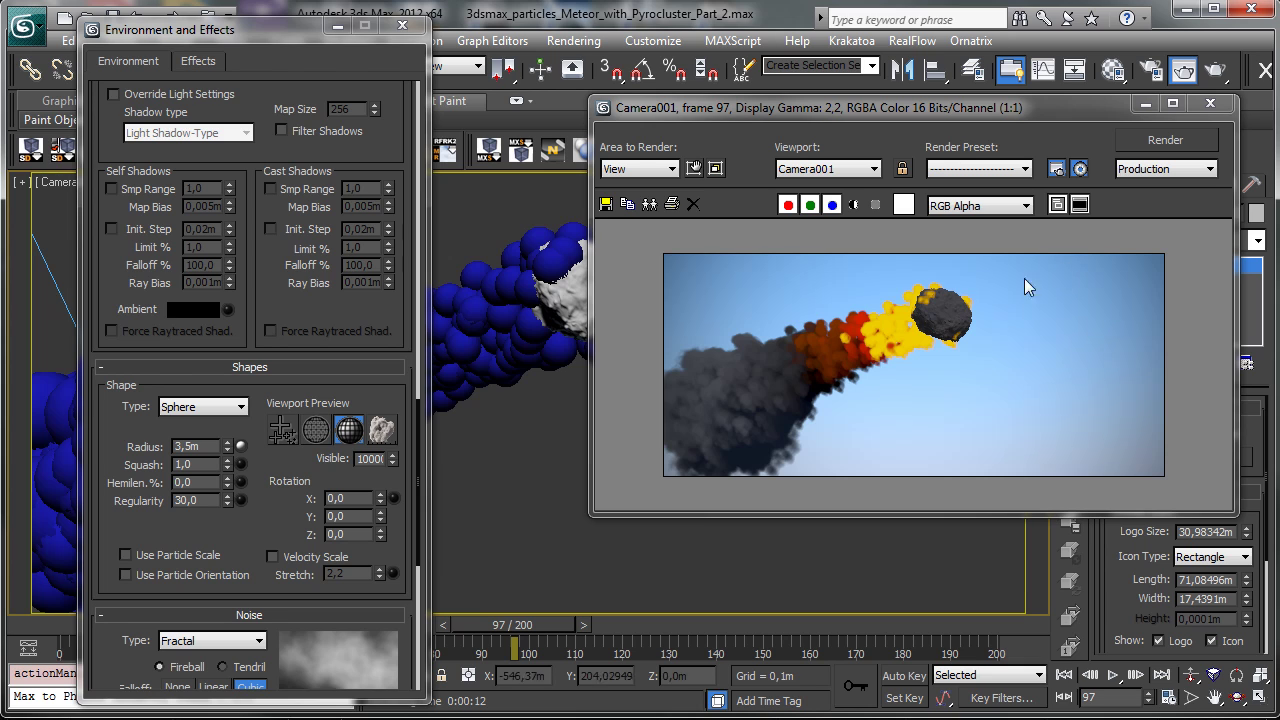
pyautogui.click(402, 25)
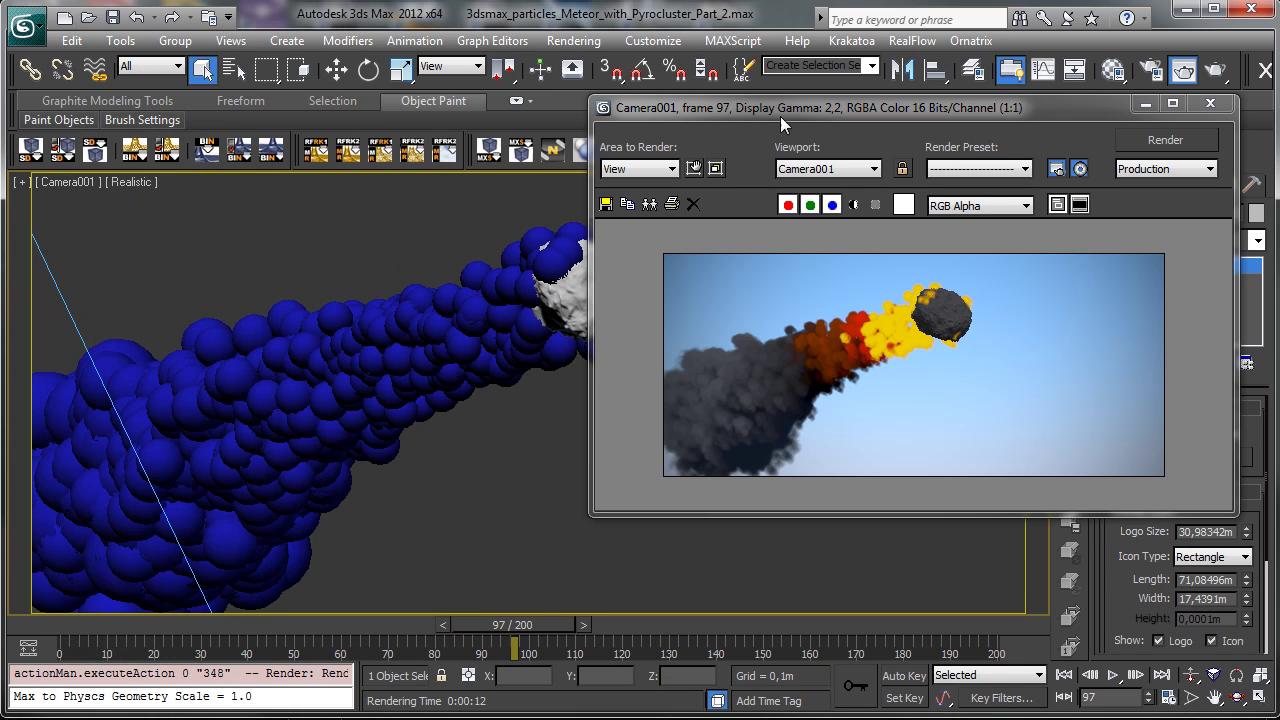
pyautogui.click(592, 45)
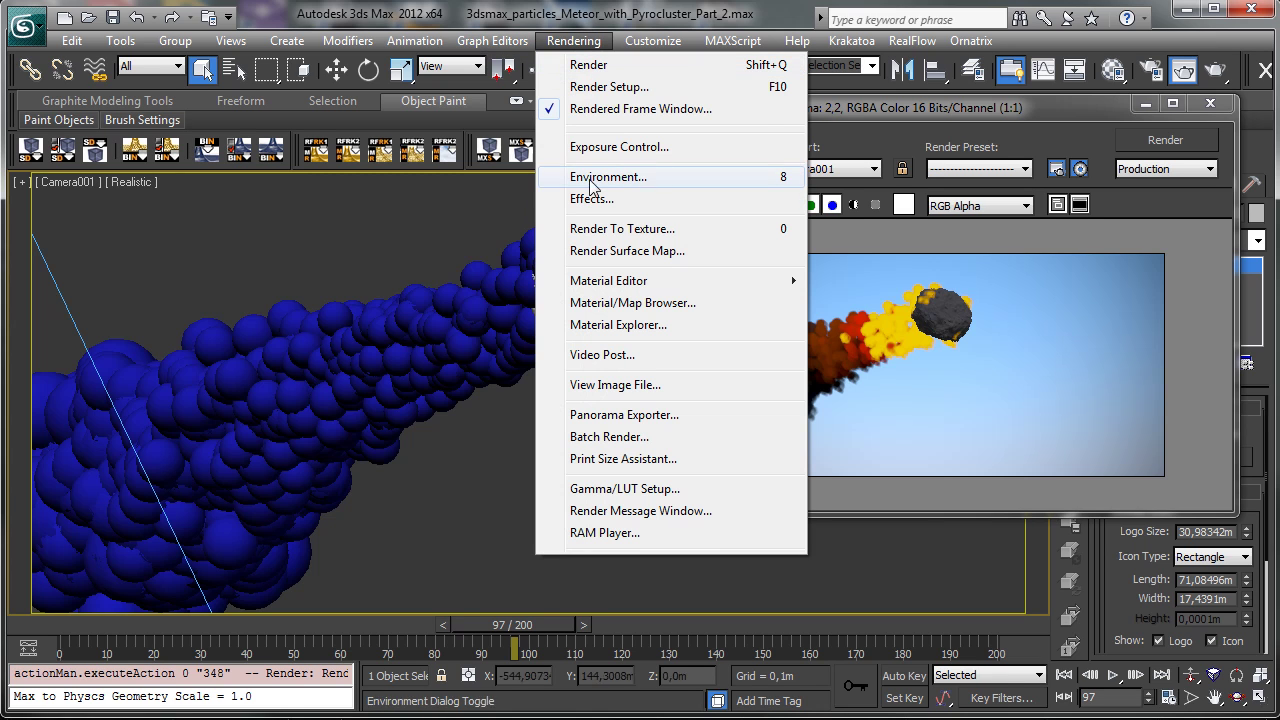
pyautogui.click(629, 186)
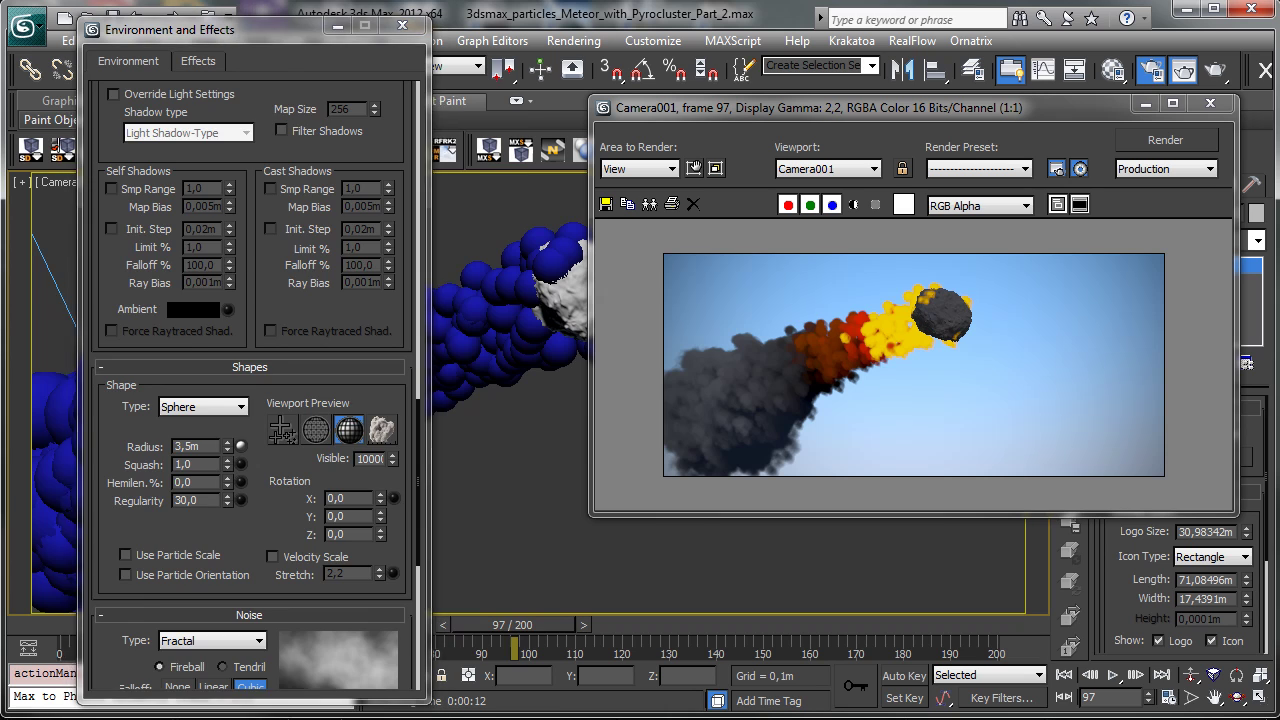
pyautogui.click(1151, 69)
pyautogui.click(490, 117)
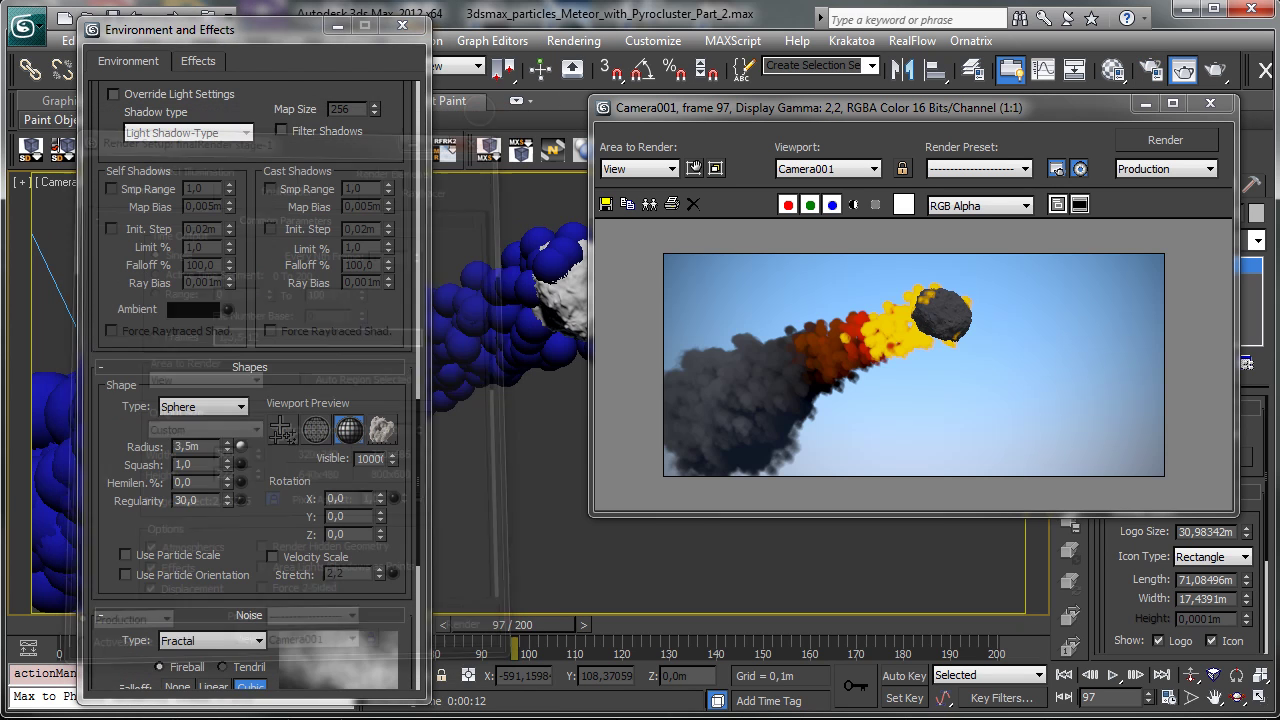
pyautogui.click(1056, 168)
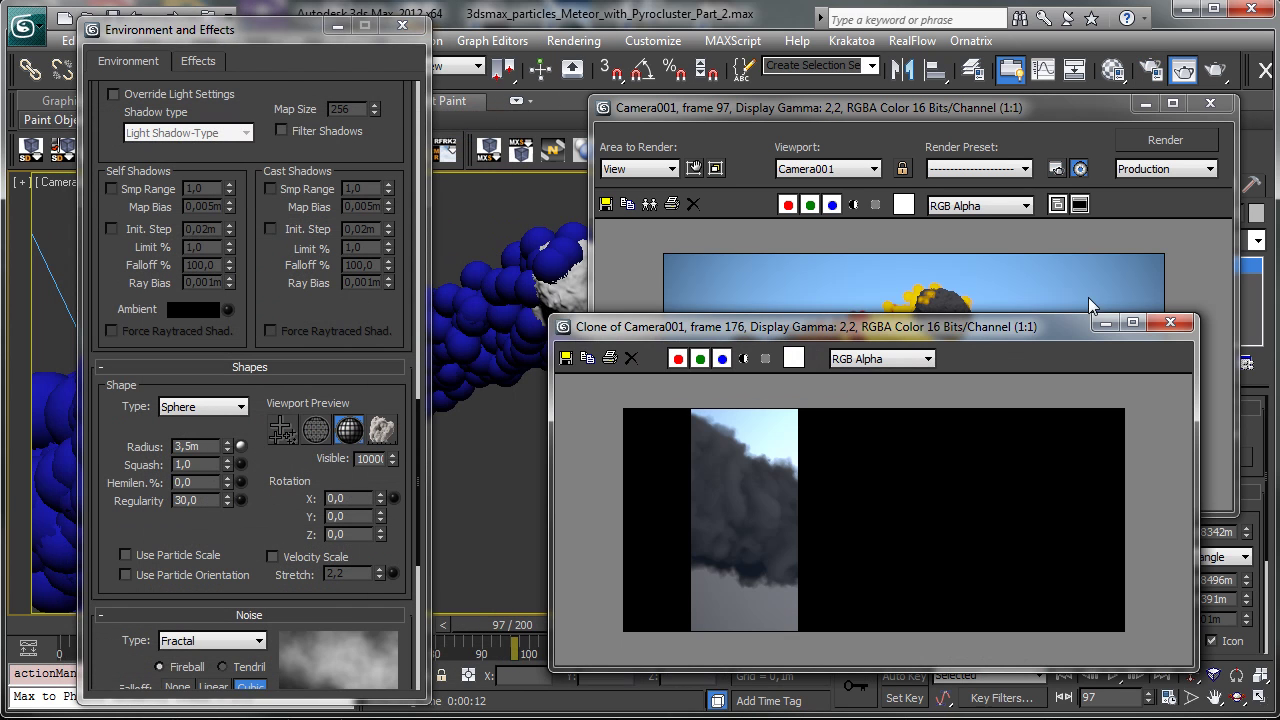
# - Set the start point of the Sphere Radius age curve to 500
pyautogui.click(241, 447)
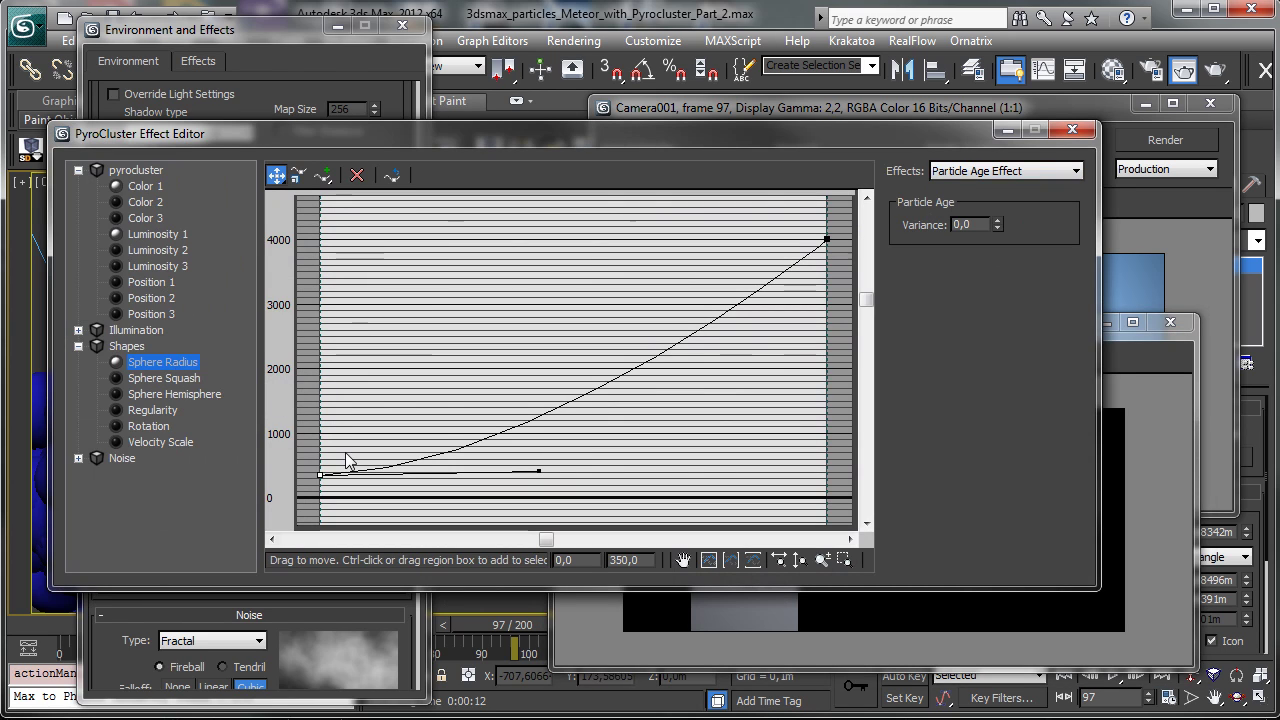
pyautogui.click(640, 558)
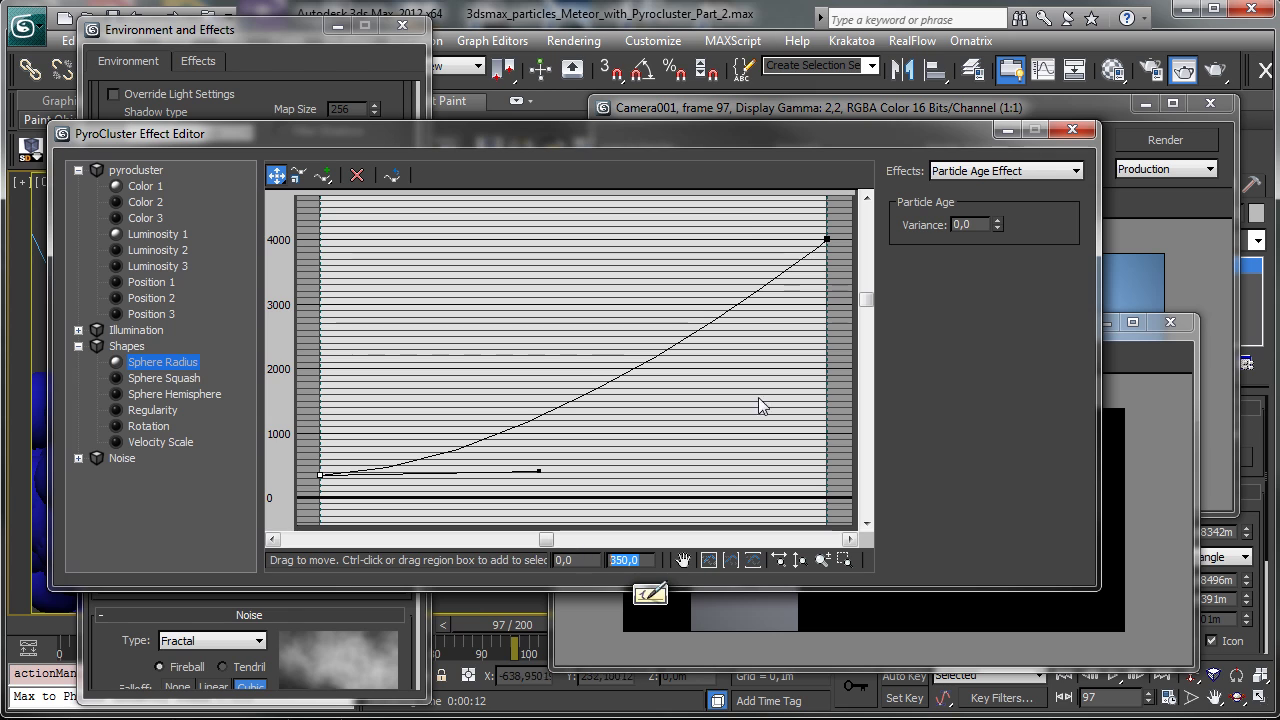
pyautogui.write('500')
pyautogui.press('Return')
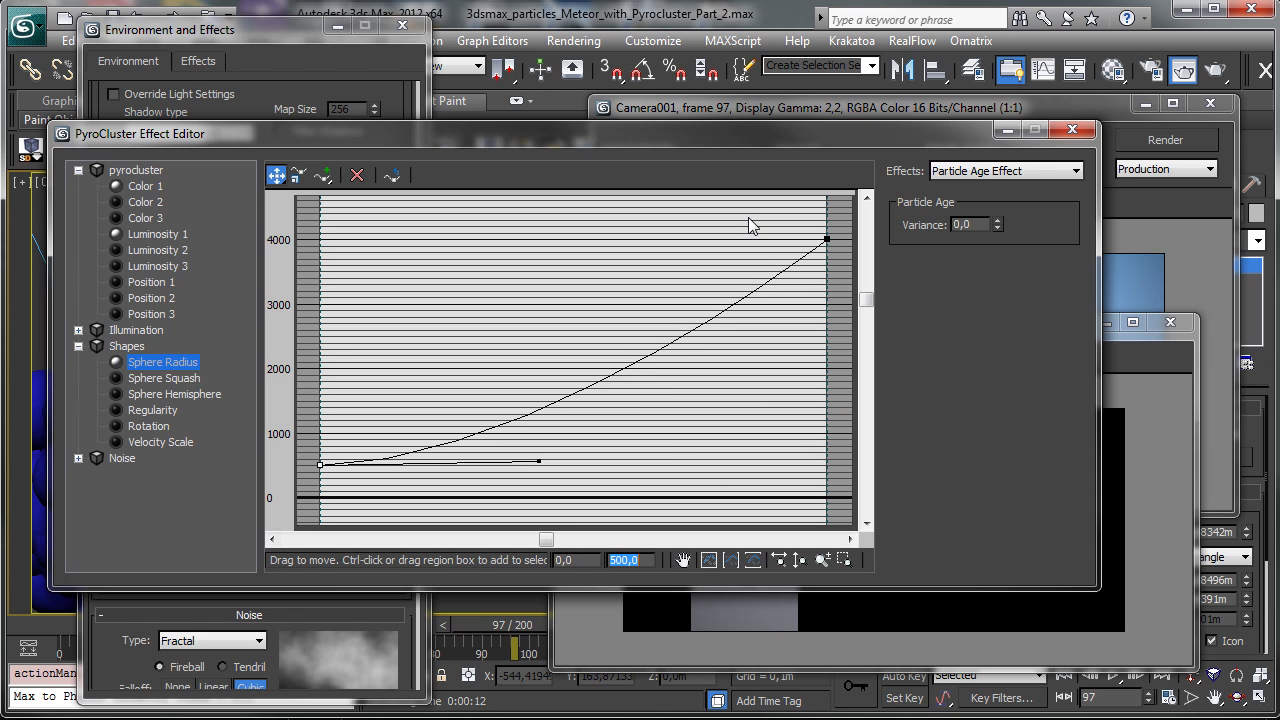
# - Close the cloned render window, render frame 97 again, and close the PyroCluster Effect Editor
pyautogui.click(1168, 321)
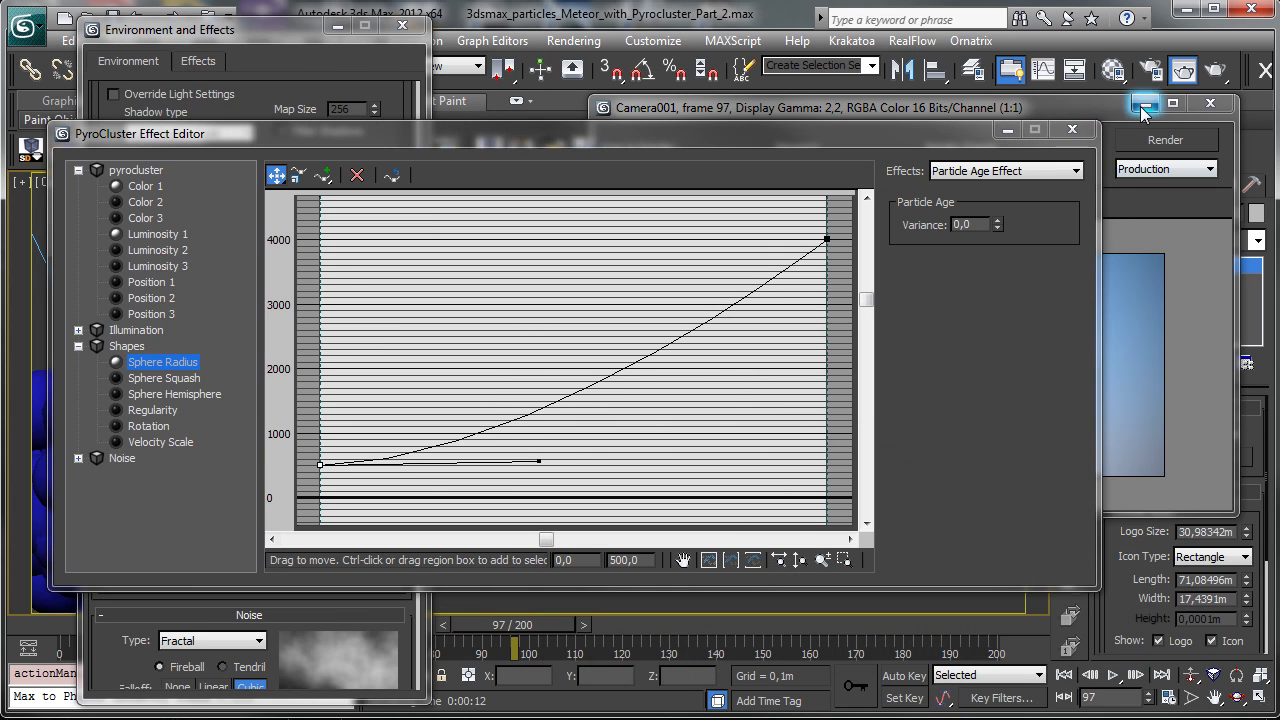
pyautogui.click(1144, 104)
pyautogui.moveTo(964, 136)
pyautogui.mouseDown()
pyautogui.moveTo(298, 383)
pyautogui.moveTo(793, 221)
pyautogui.moveTo(987, 141)
pyautogui.mouseUp()
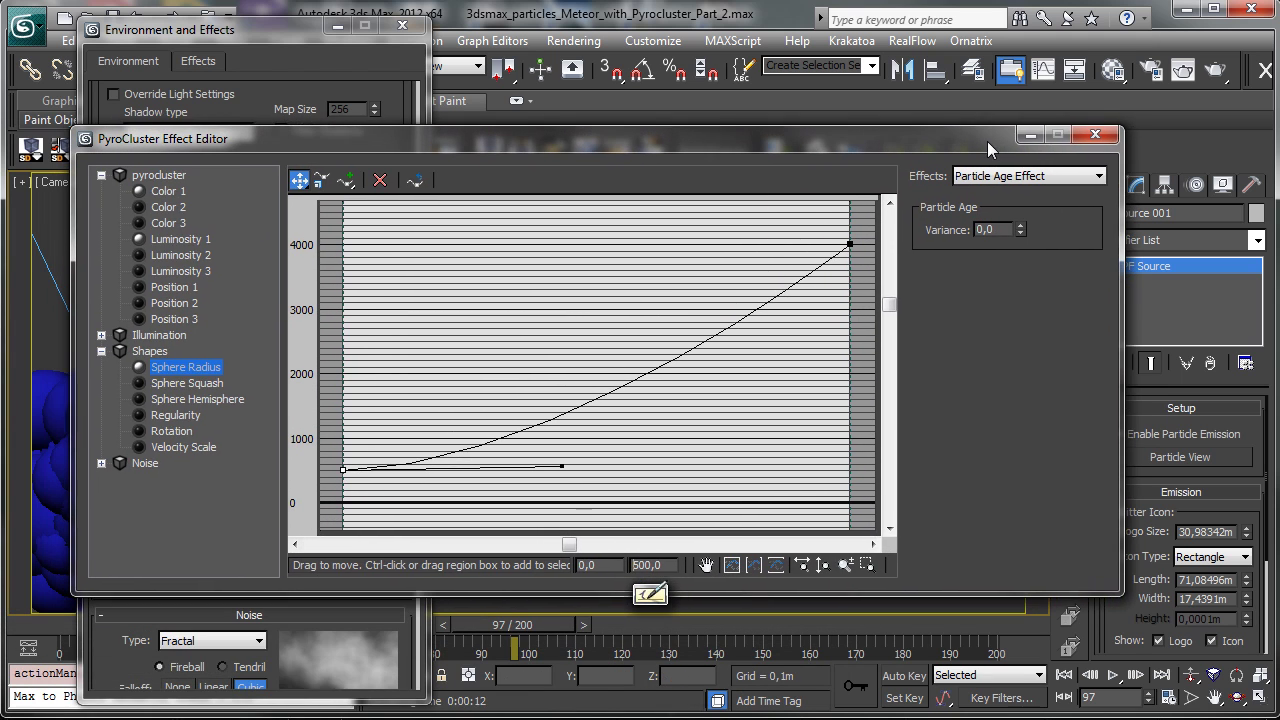
pyautogui.click(1183, 69)
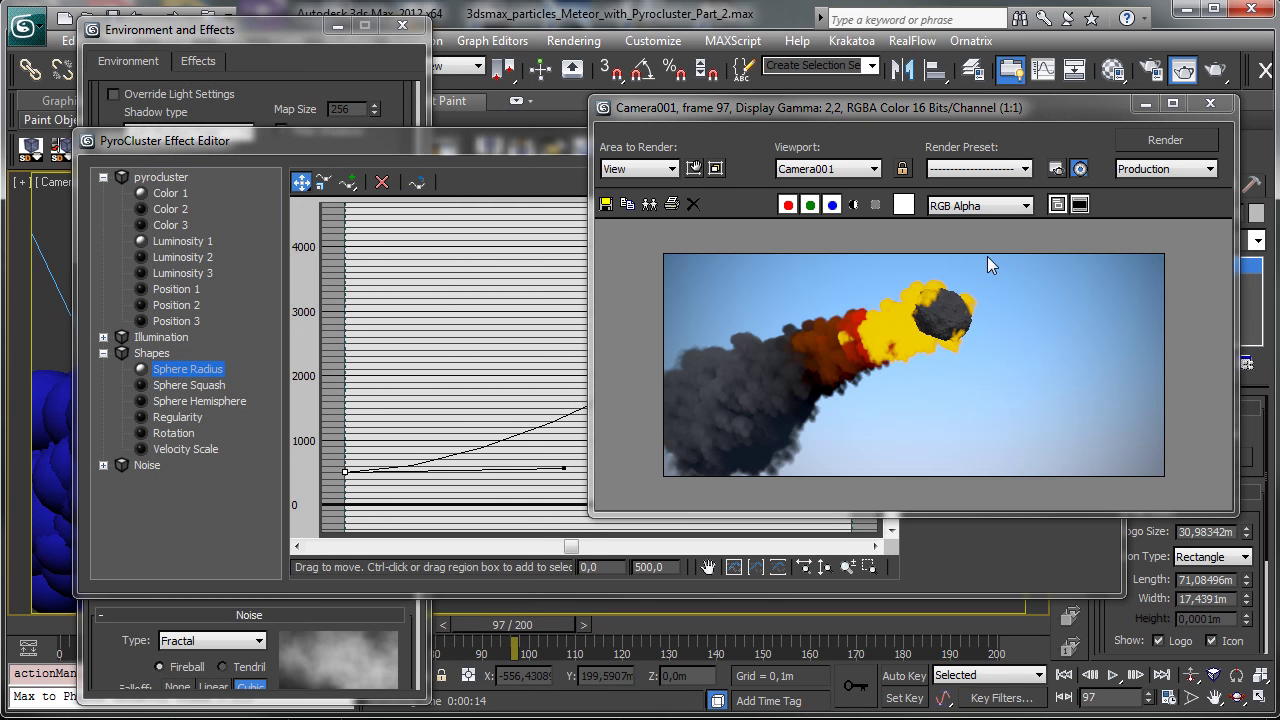
pyautogui.click(1146, 106)
pyautogui.click(1098, 140)
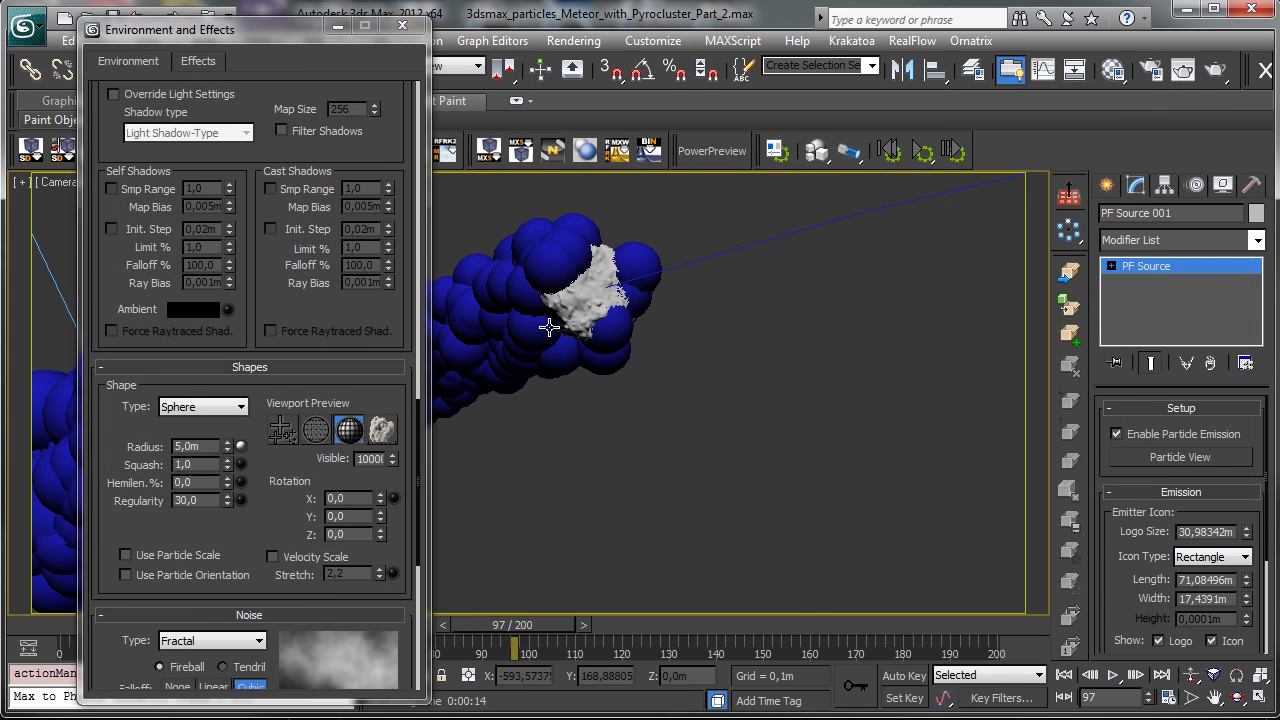
# - Set the Influence of the Force 001 (Wind001) operator in Particle View to 2500 % and run a brief test render
pyautogui.click(1145, 458)
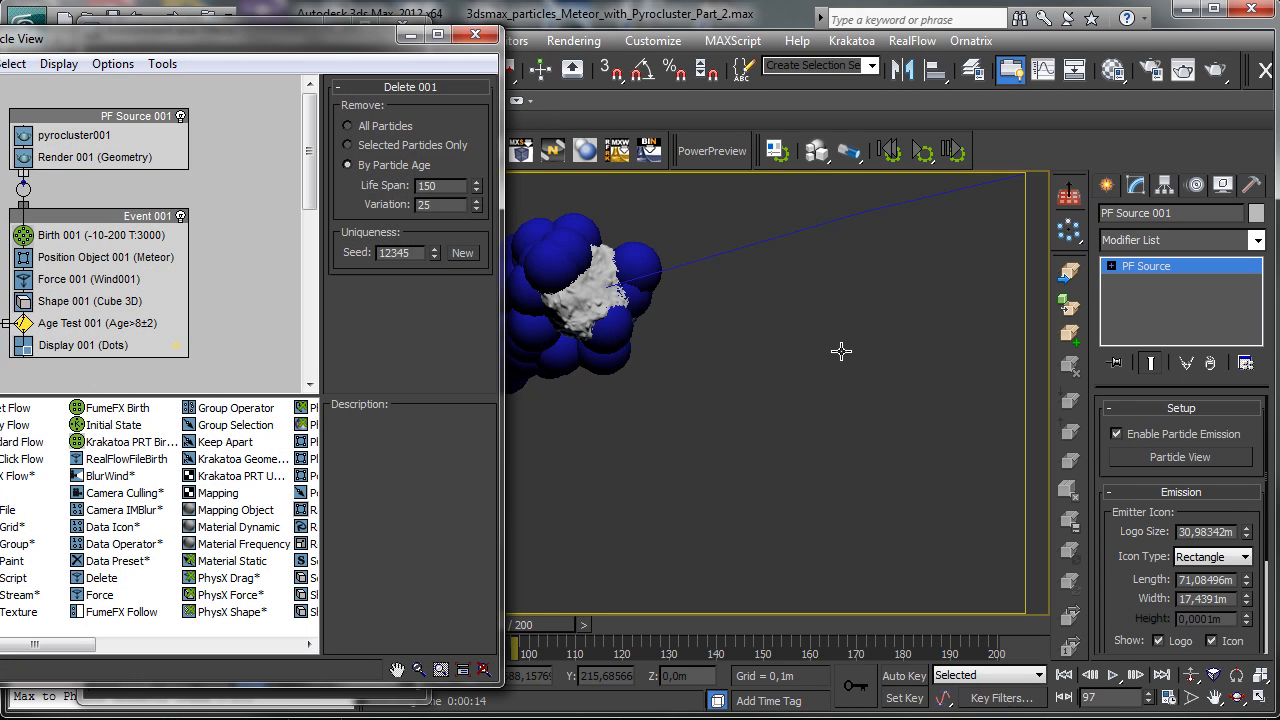
pyautogui.click(106, 281)
pyautogui.moveTo(450, 281); pyautogui.dragTo(354, 185)
pyautogui.write('2500')
pyautogui.press('Return')
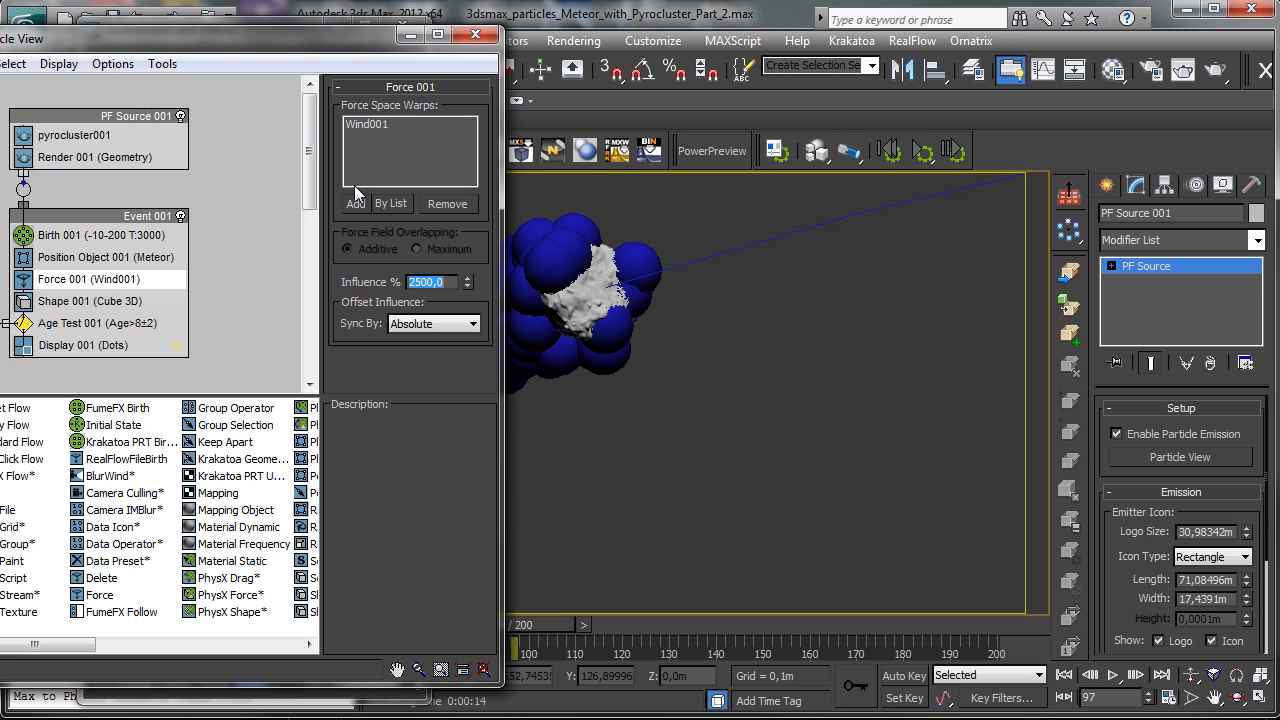
pyautogui.click(1190, 72)
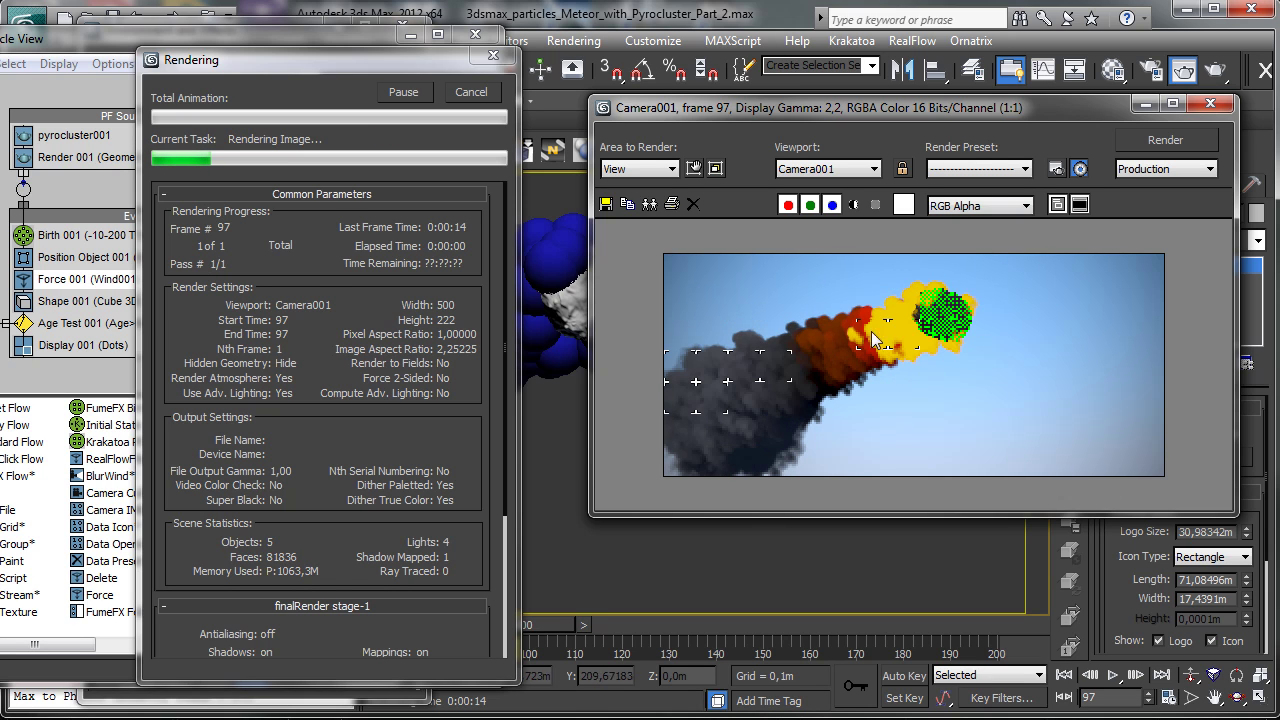
pyautogui.click(470, 92)
# - Set the Force 001 (Wind001) Influence to 10 %, render frame 97, and close the Particle View and environment windows
pyautogui.click(145, 280)
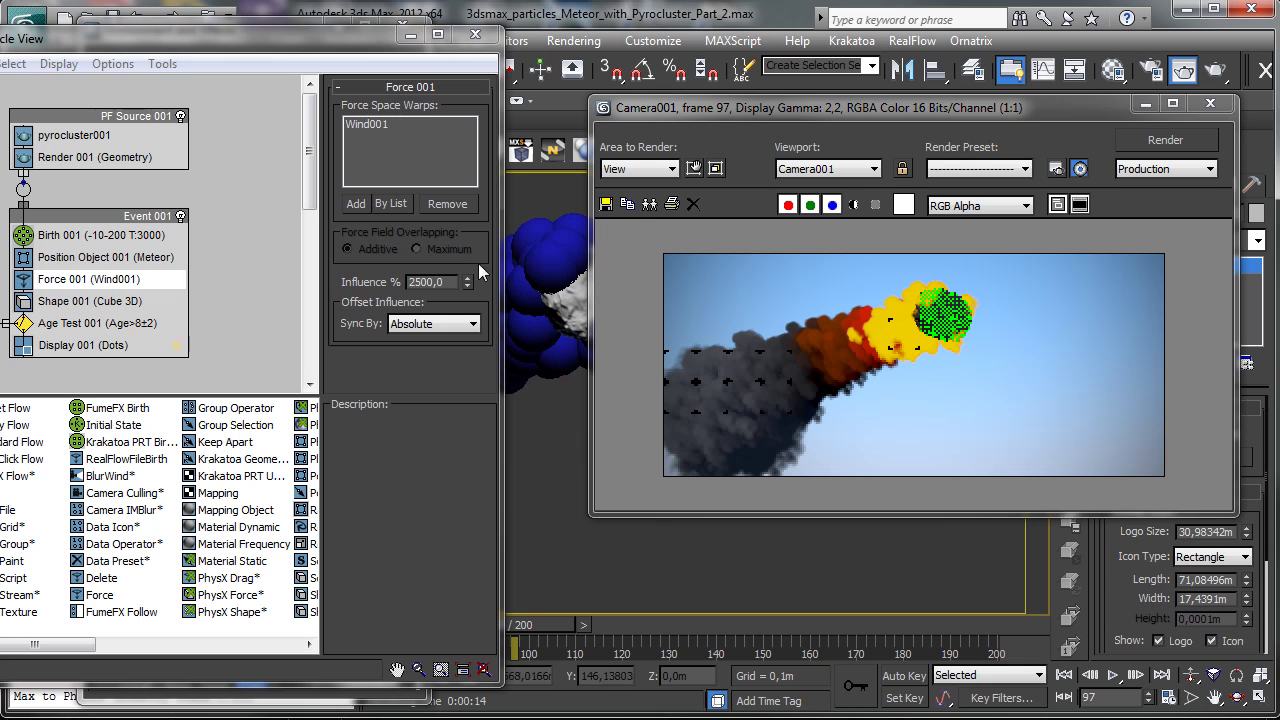
pyautogui.doubleClick(454, 282)
pyautogui.write('10')
pyautogui.press('Return')
pyautogui.click(1165, 140)
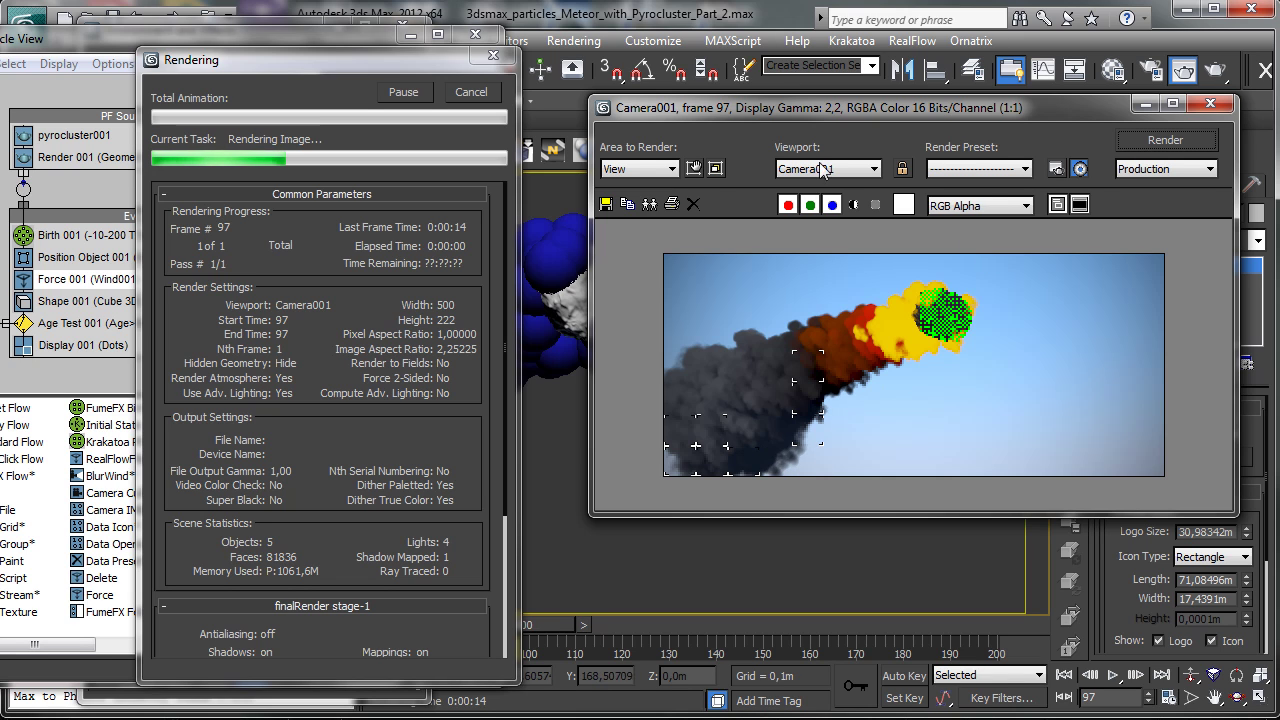
pyautogui.click(475, 34)
pyautogui.click(343, 36)
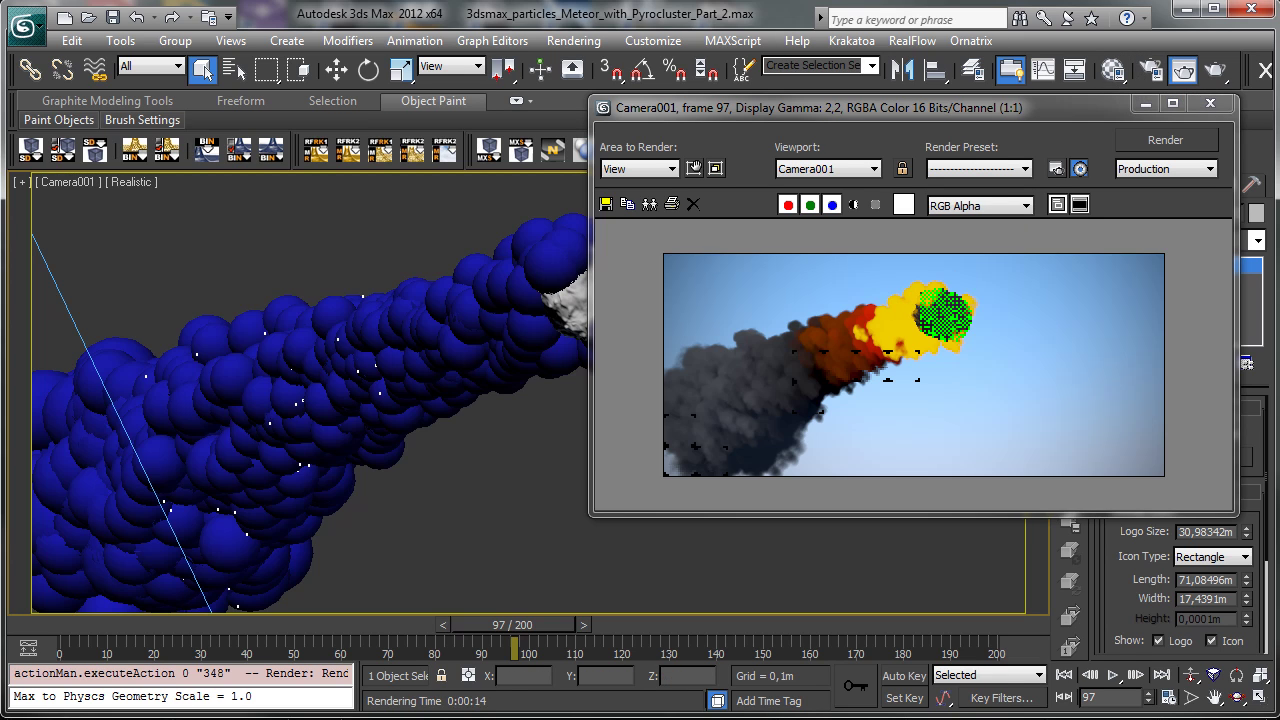
# - Reopen the Environment and Effects settings and open the Noise Size age curve, moving its editor window clear of the trail
pyautogui.press('6')
pyautogui.click(472, 38)
pyautogui.press('8')
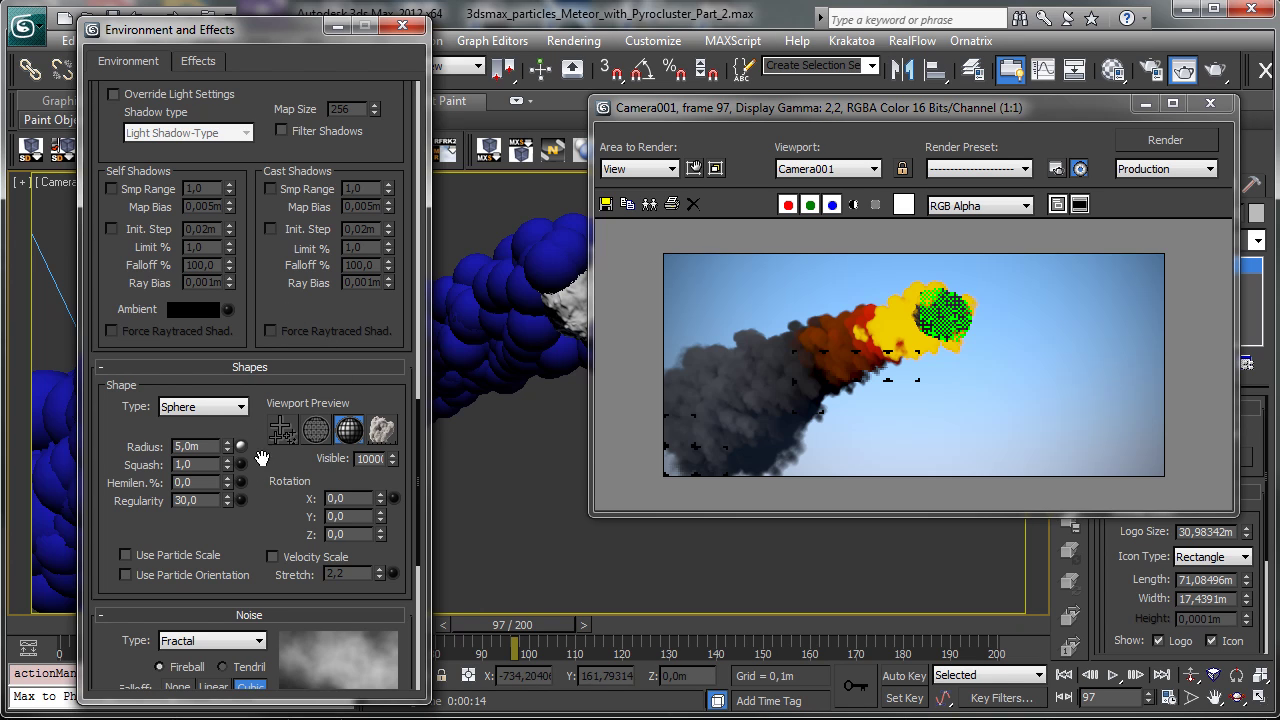
pyautogui.scroll(-5, 143, 528)
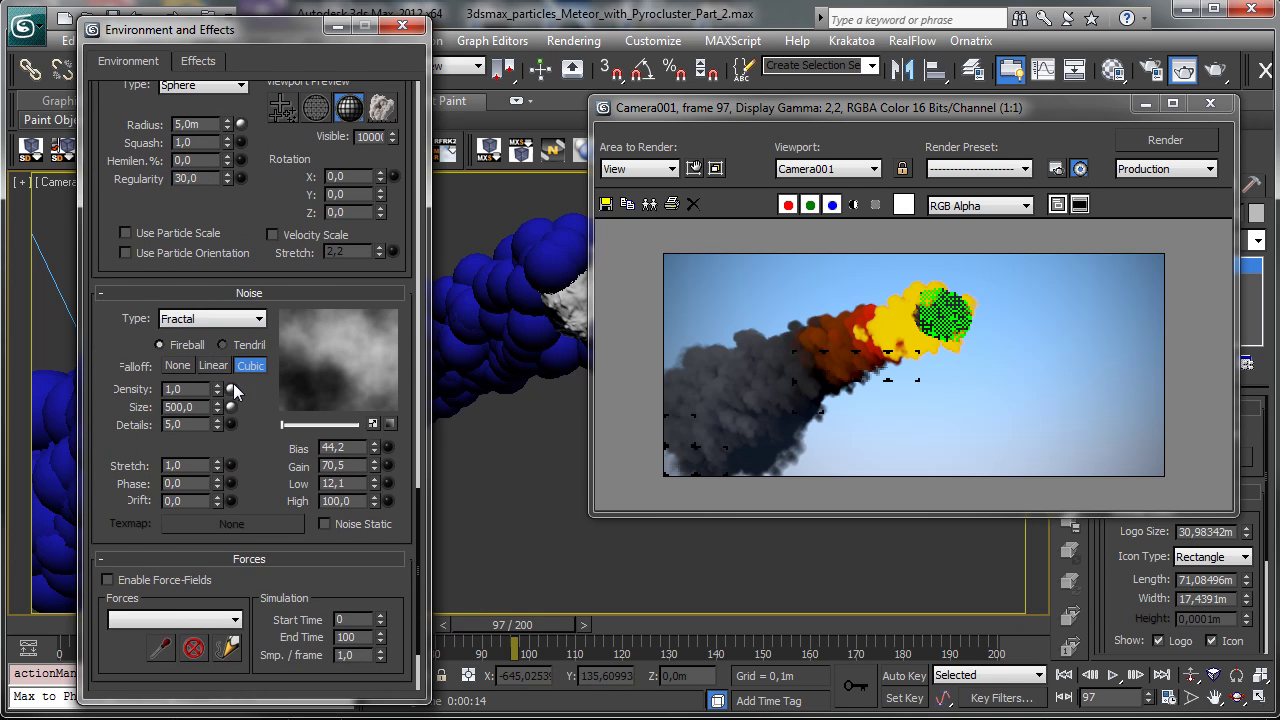
pyautogui.click(232, 407)
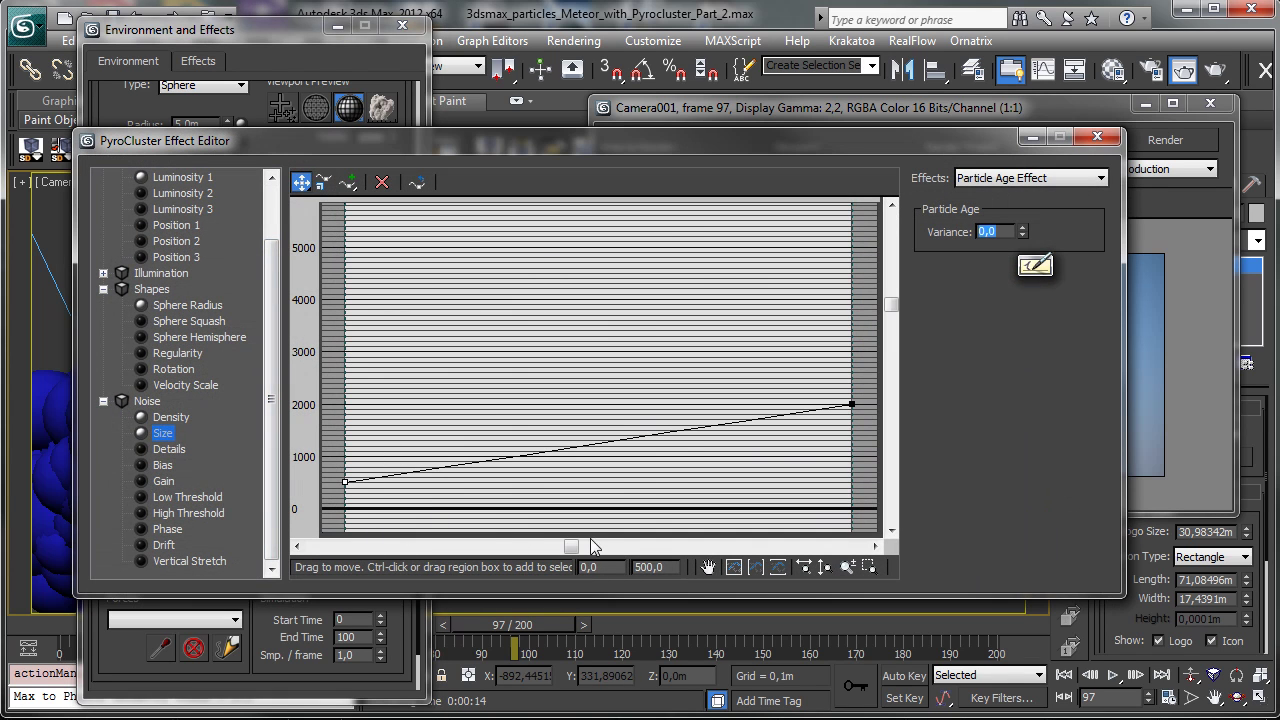
pyautogui.moveTo(827, 357); pyautogui.dragTo(885, 458)
pyautogui.moveTo(830, 137); pyautogui.dragTo(904, 61)
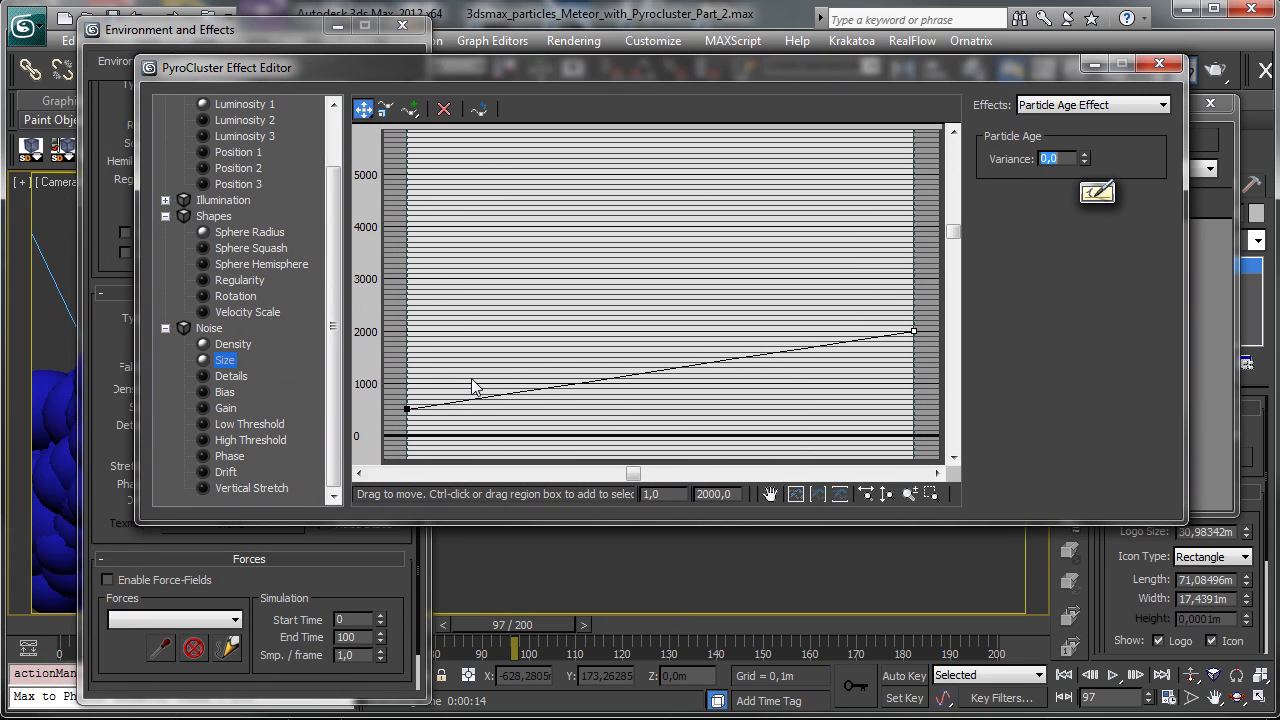
# - Set the start point of the Noise Size curve to 200 and run a brief test render of frame 97
pyautogui.doubleClick(726, 493)
pyautogui.write('20')
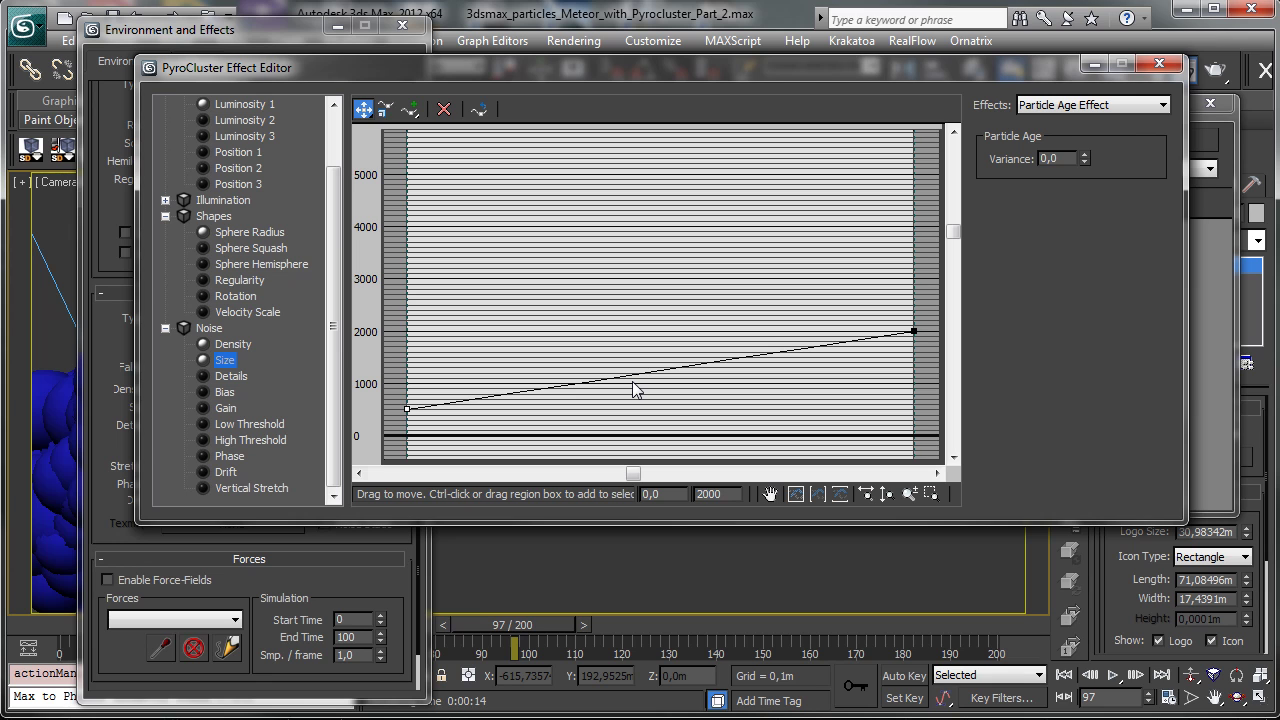
pyautogui.write('0')
pyautogui.press('Return')
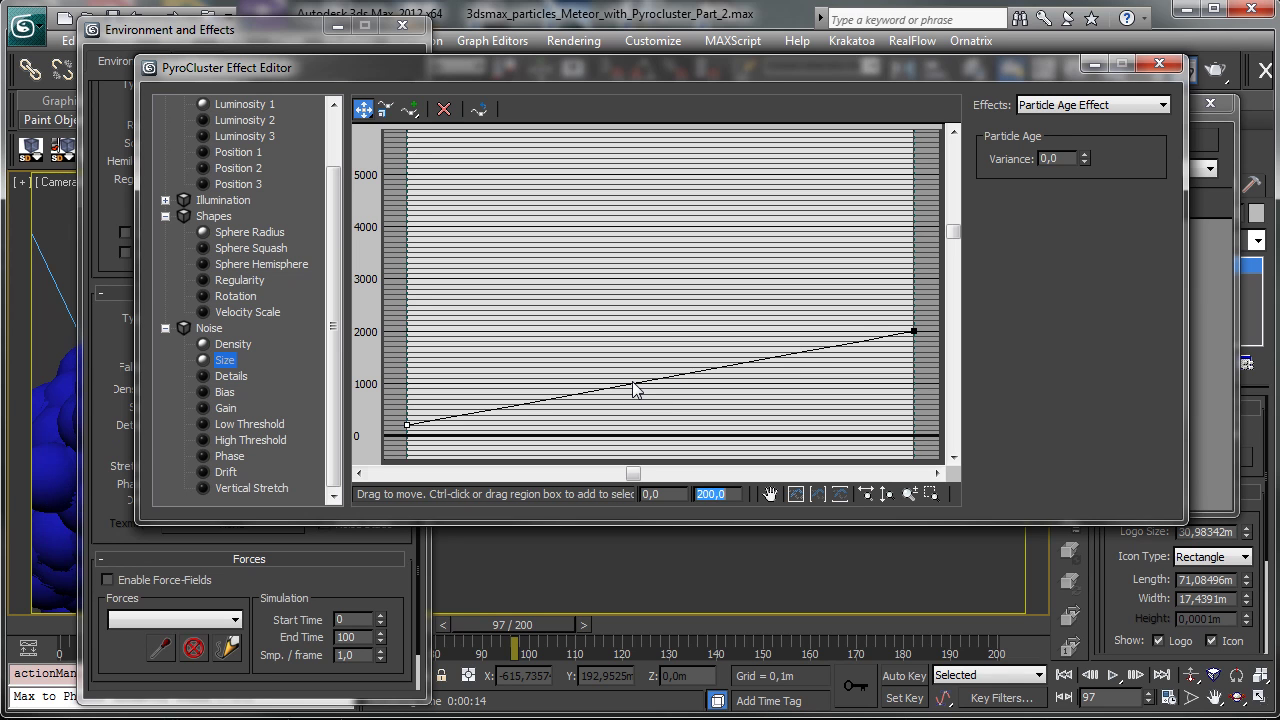
pyautogui.click(1196, 145)
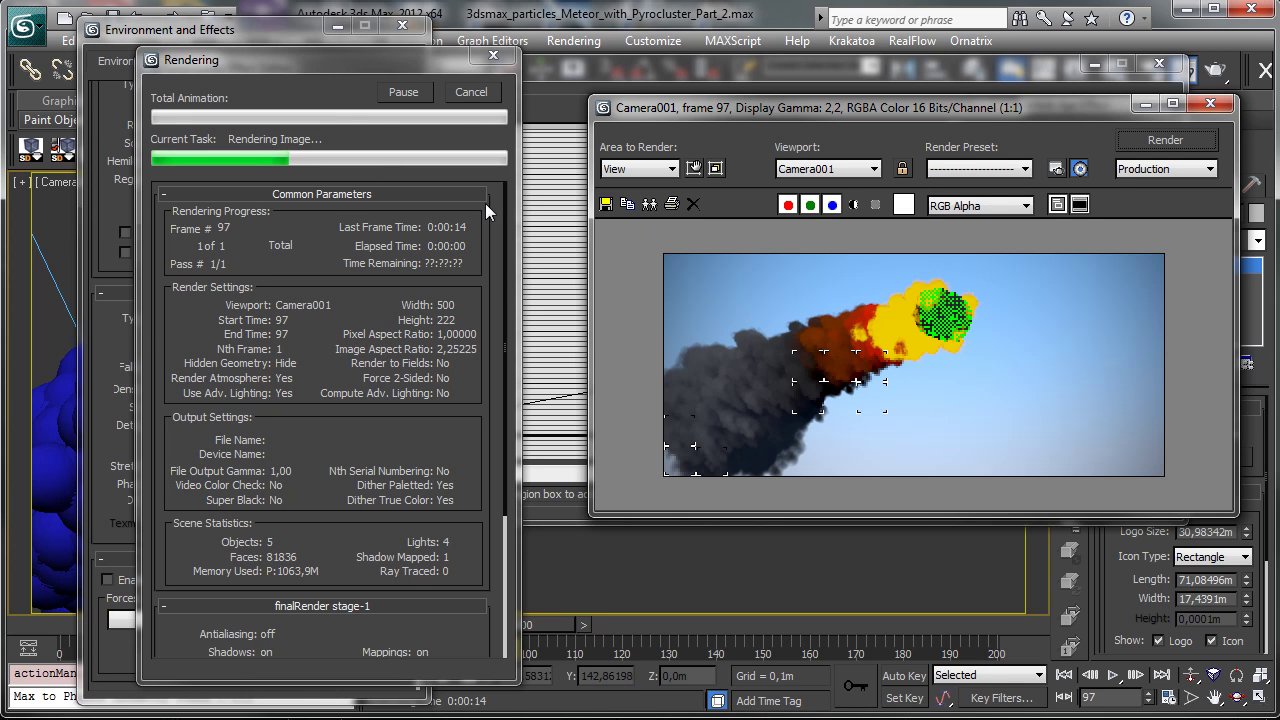
pyautogui.click(465, 93)
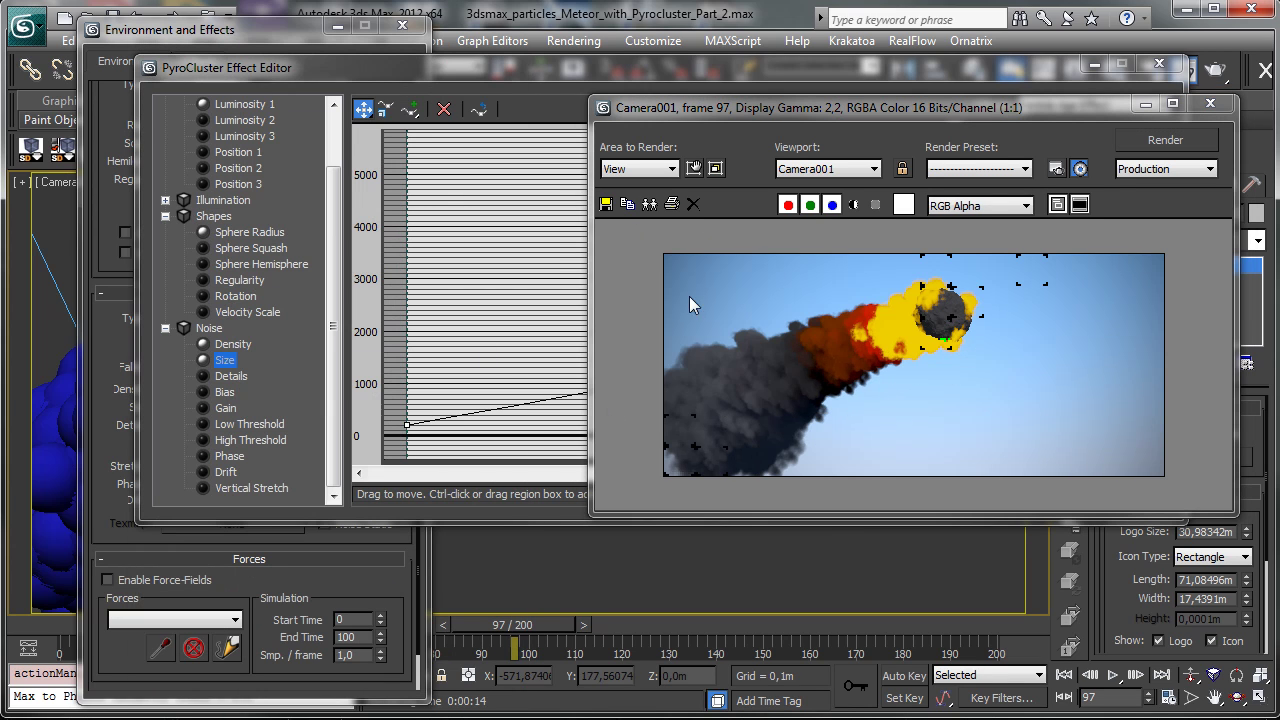
# - Lower the start point of the Luminosity 1 age curve to 65
pyautogui.click(562, 90)
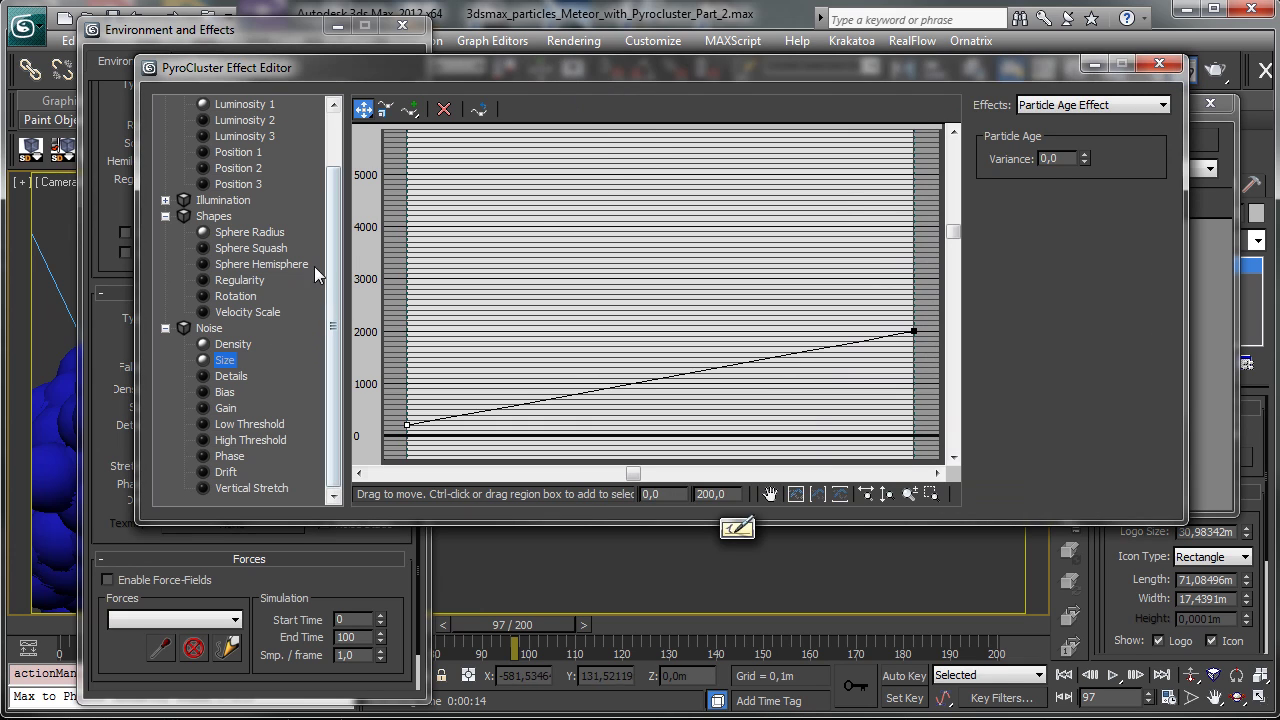
pyautogui.click(264, 105)
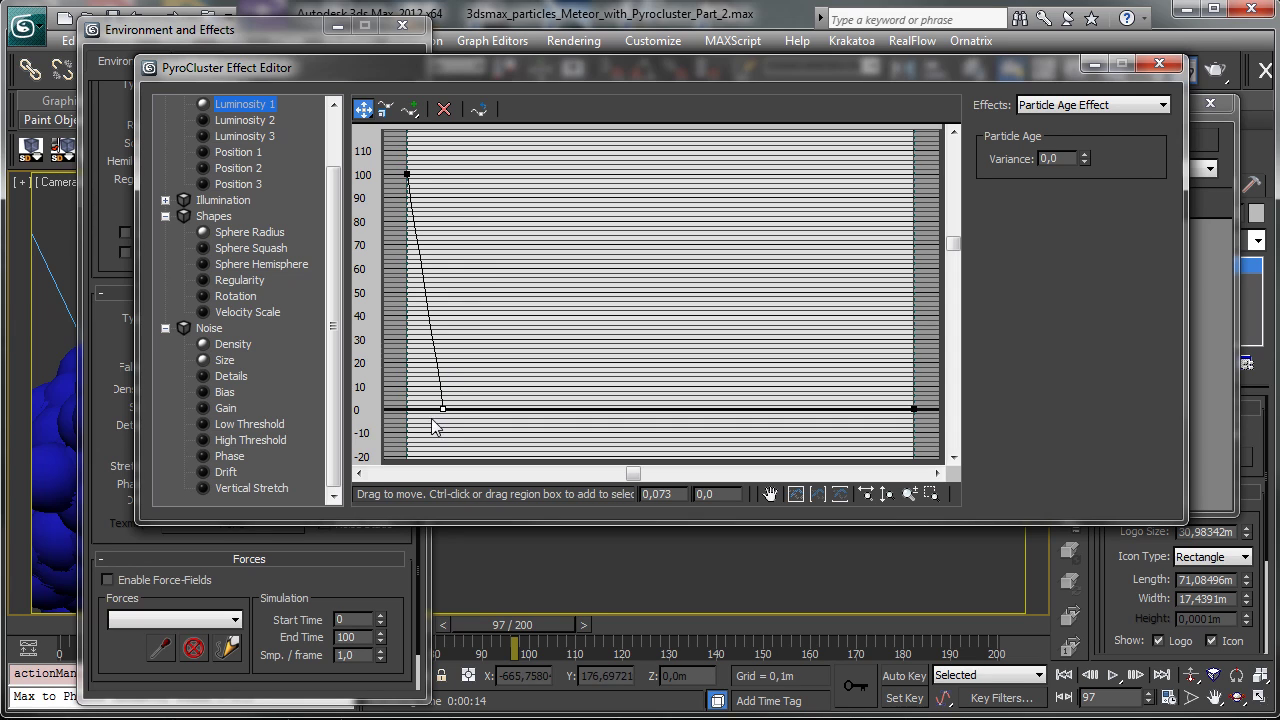
pyautogui.click(407, 175)
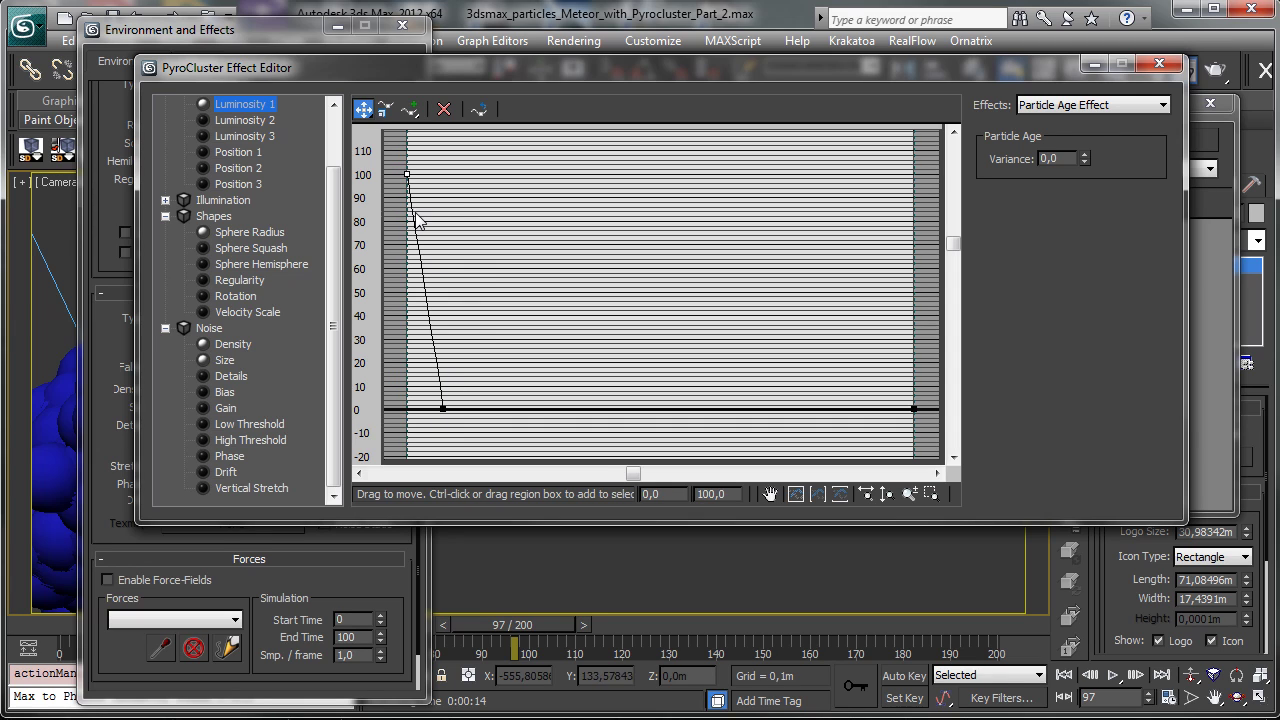
pyautogui.doubleClick(734, 494)
pyautogui.write('65')
pyautogui.press('Return')
# - Move the middle zero-value point of the Luminosity 1 curve to age 0,03, test-render frame 97, and minimize the render window
pyautogui.click(443, 408)
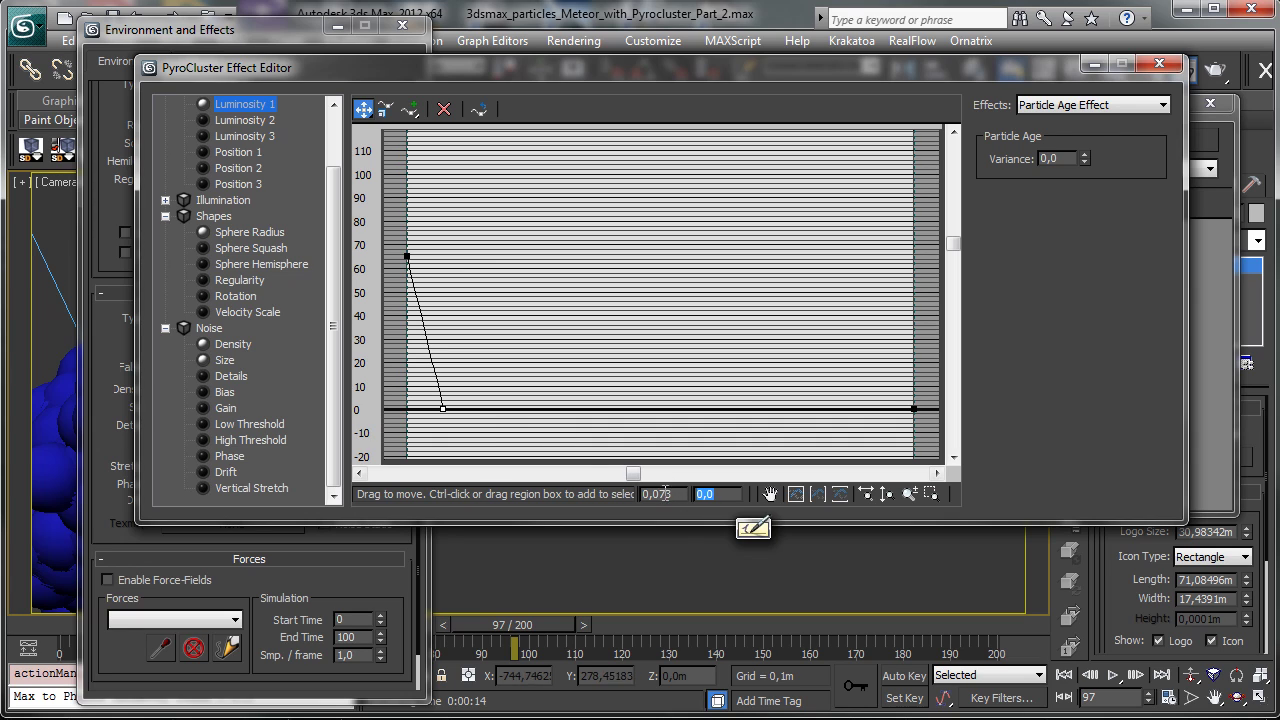
pyautogui.click(657, 494)
pyautogui.write('0,0')
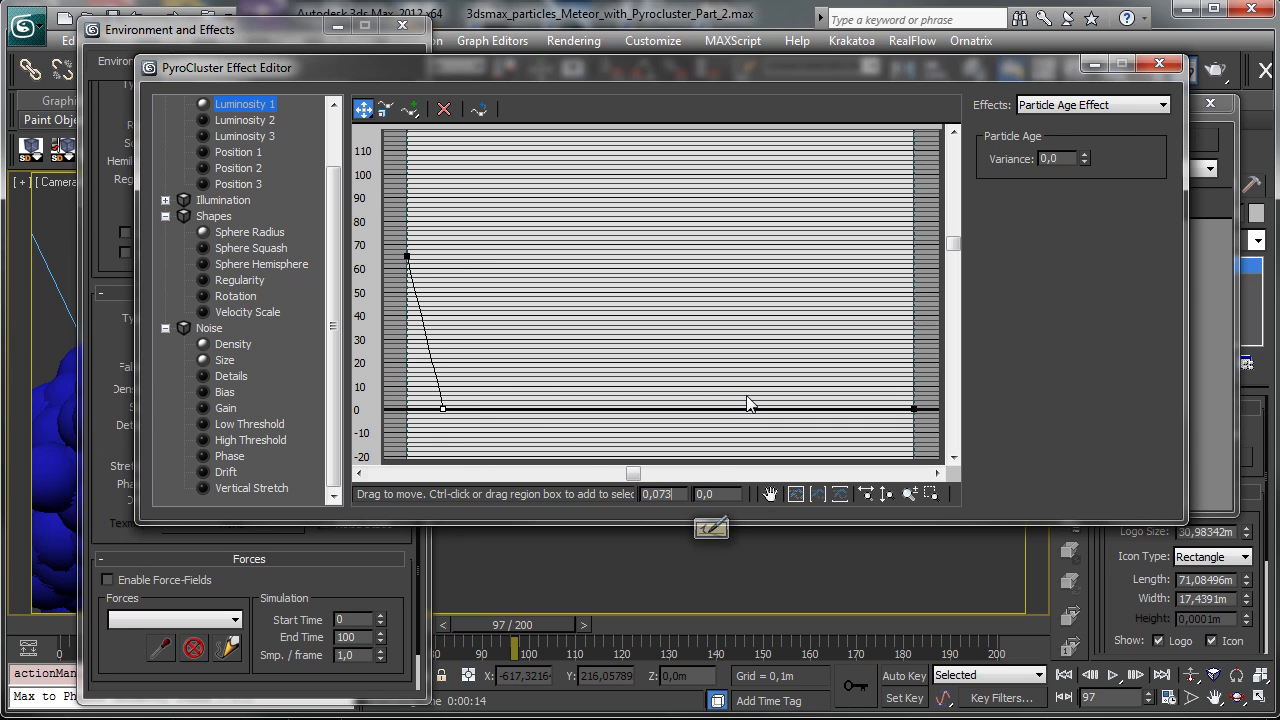
pyautogui.write('3')
pyautogui.press('Return')
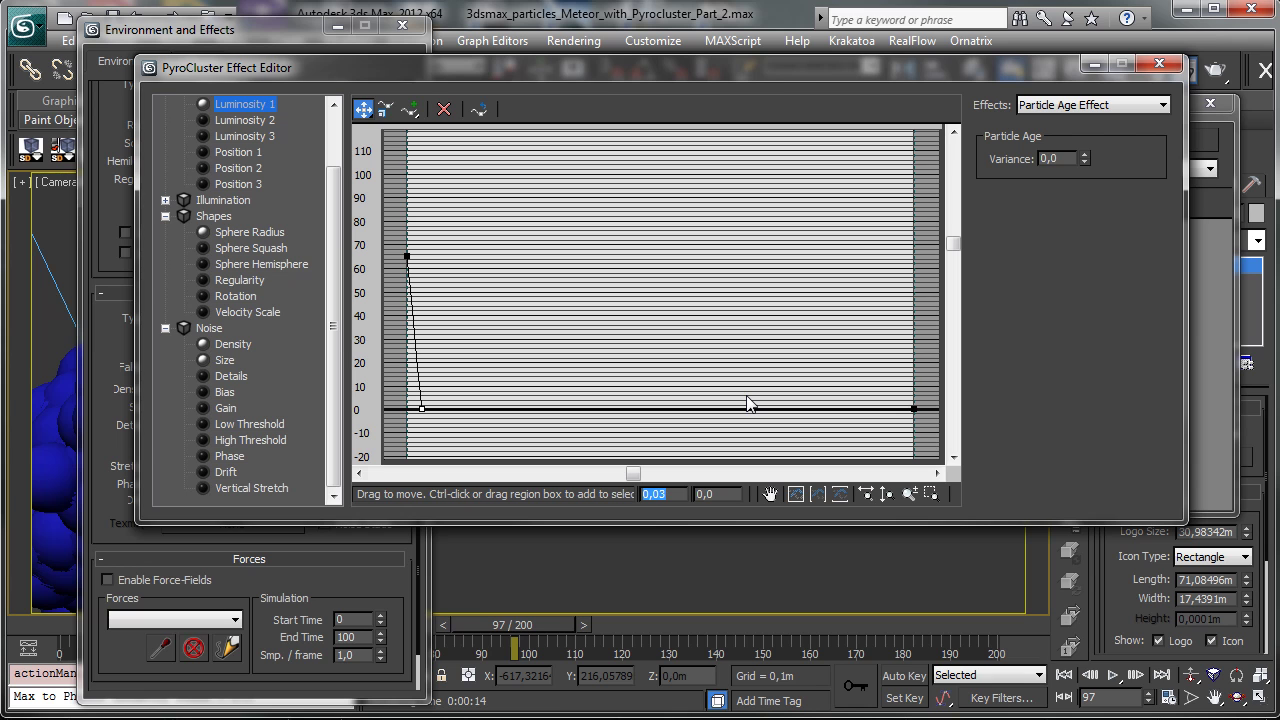
pyautogui.click(1210, 145)
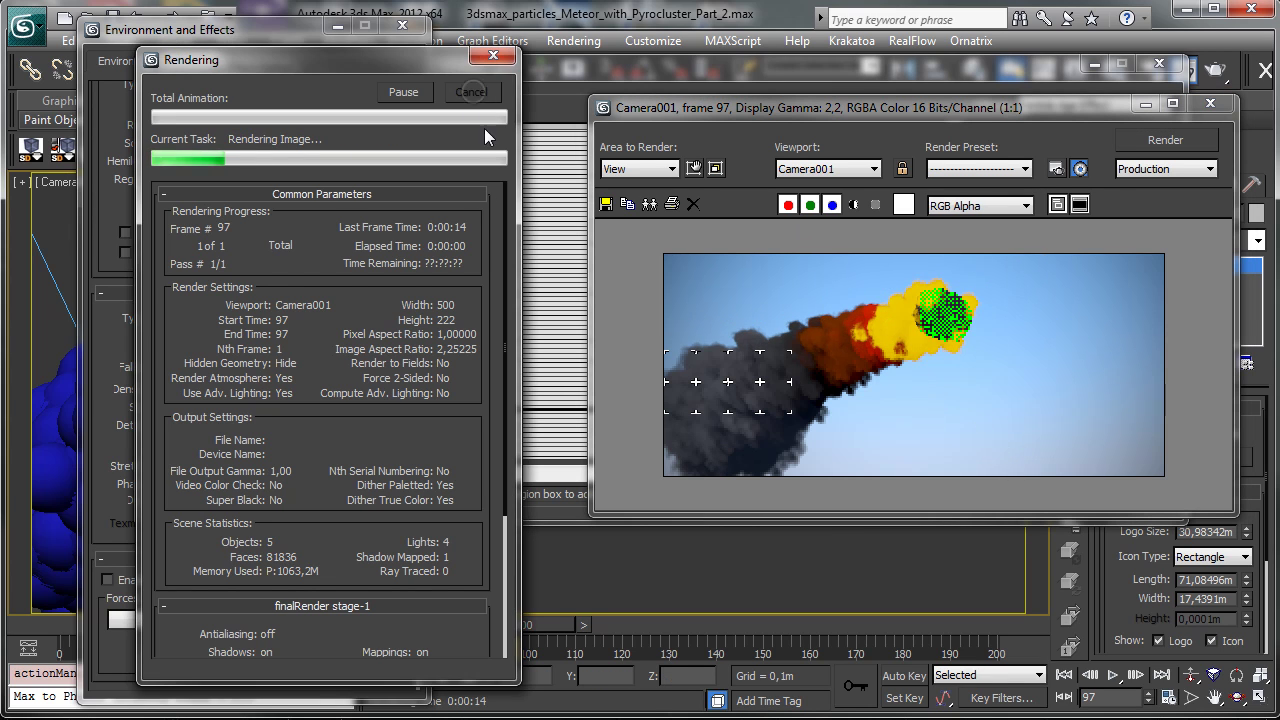
pyautogui.click(1145, 103)
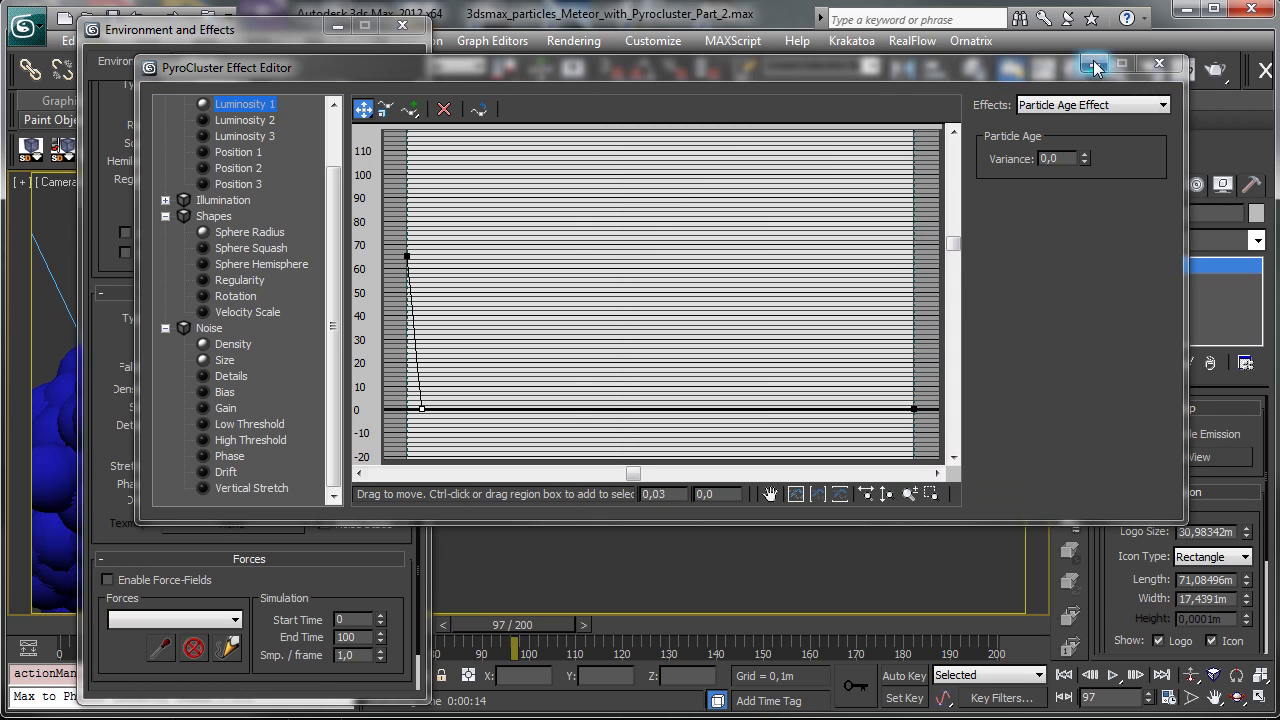
# - Close the effect editor, enable Color 2 in the Pyrocluster colors, and copy the Color 1 orange into it
pyautogui.click(1159, 64)
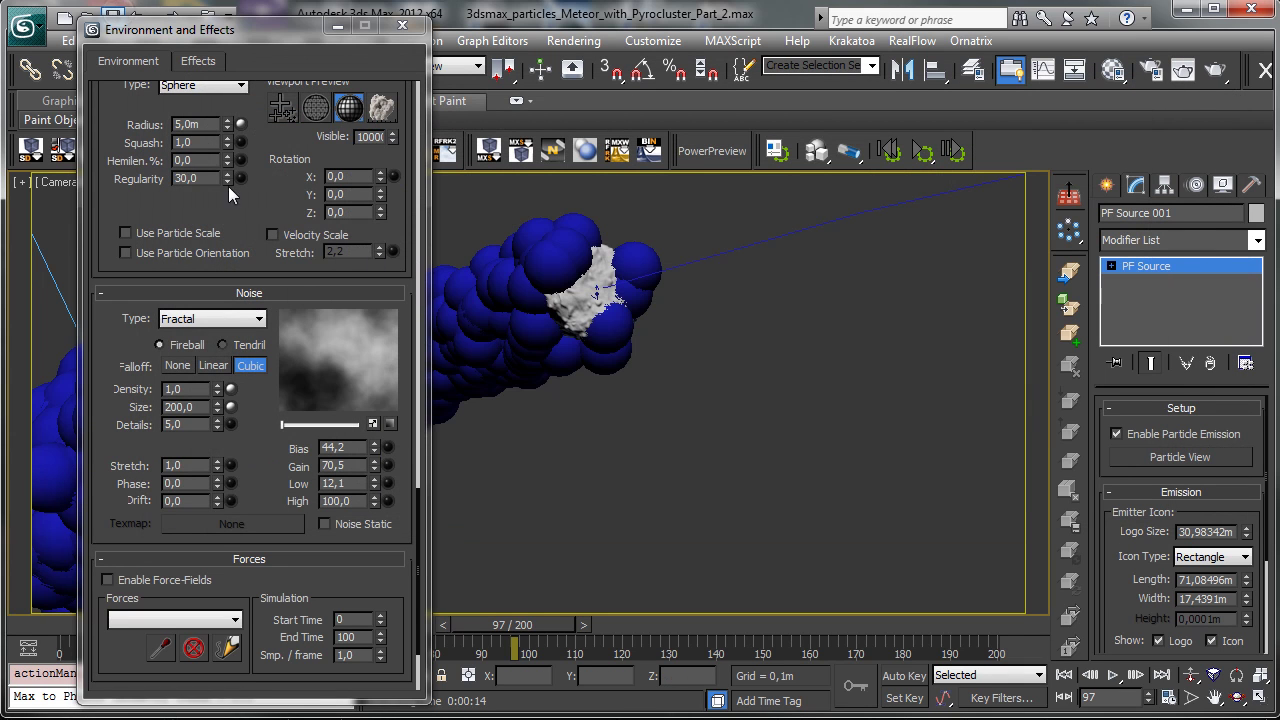
pyautogui.scroll(5, 230, 220)
pyautogui.scroll(5, 249, 160)
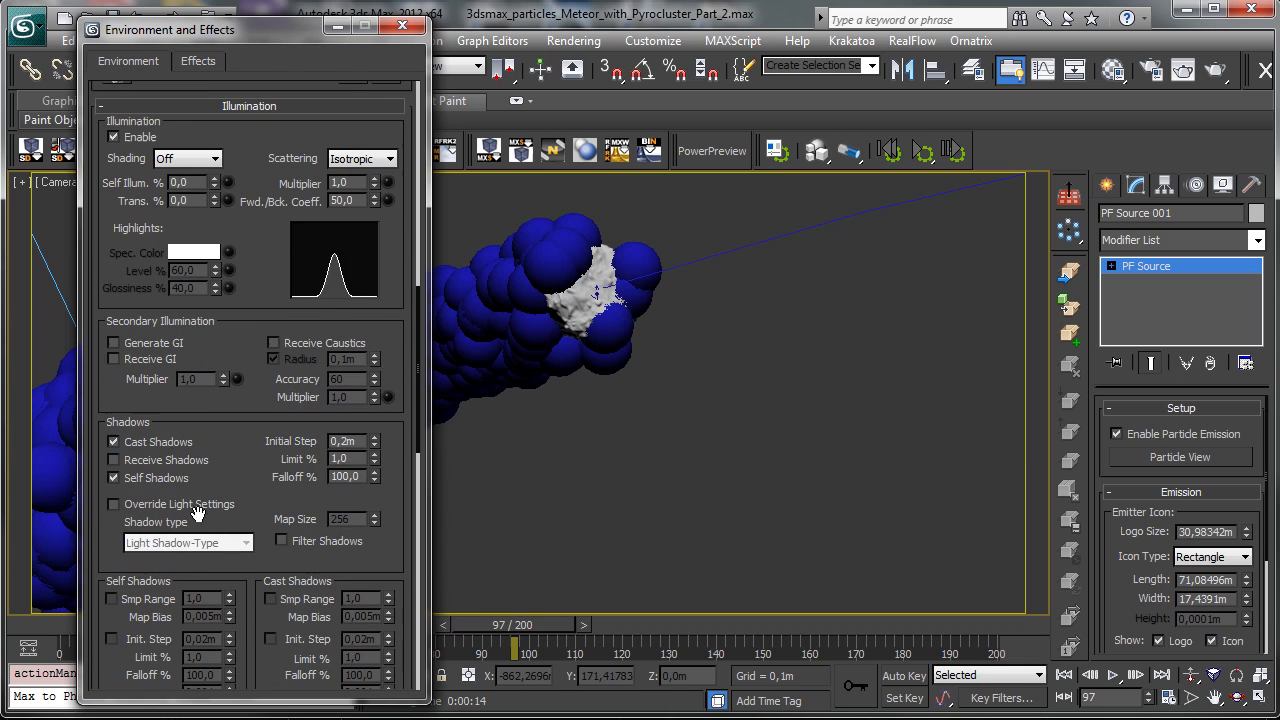
pyautogui.scroll(5, 285, 235)
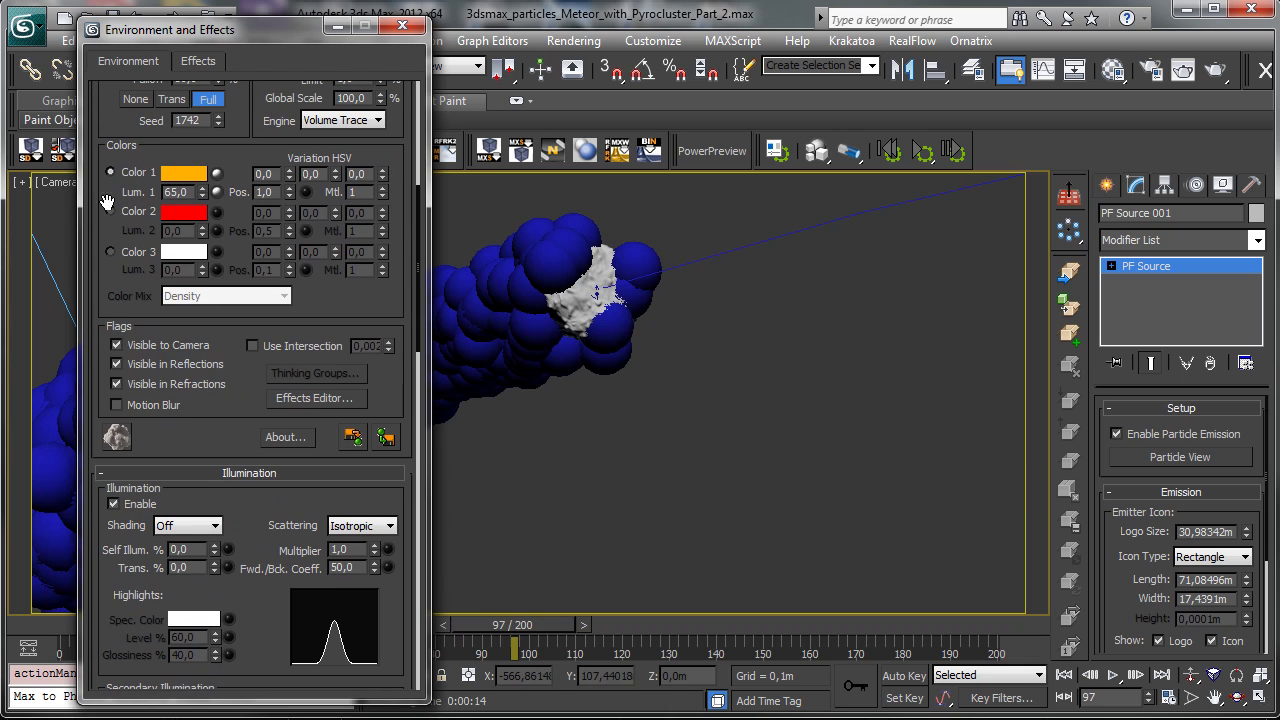
pyautogui.click(175, 177)
pyautogui.rightClick(175, 177)
pyautogui.click(209, 196)
pyautogui.rightClick(169, 218)
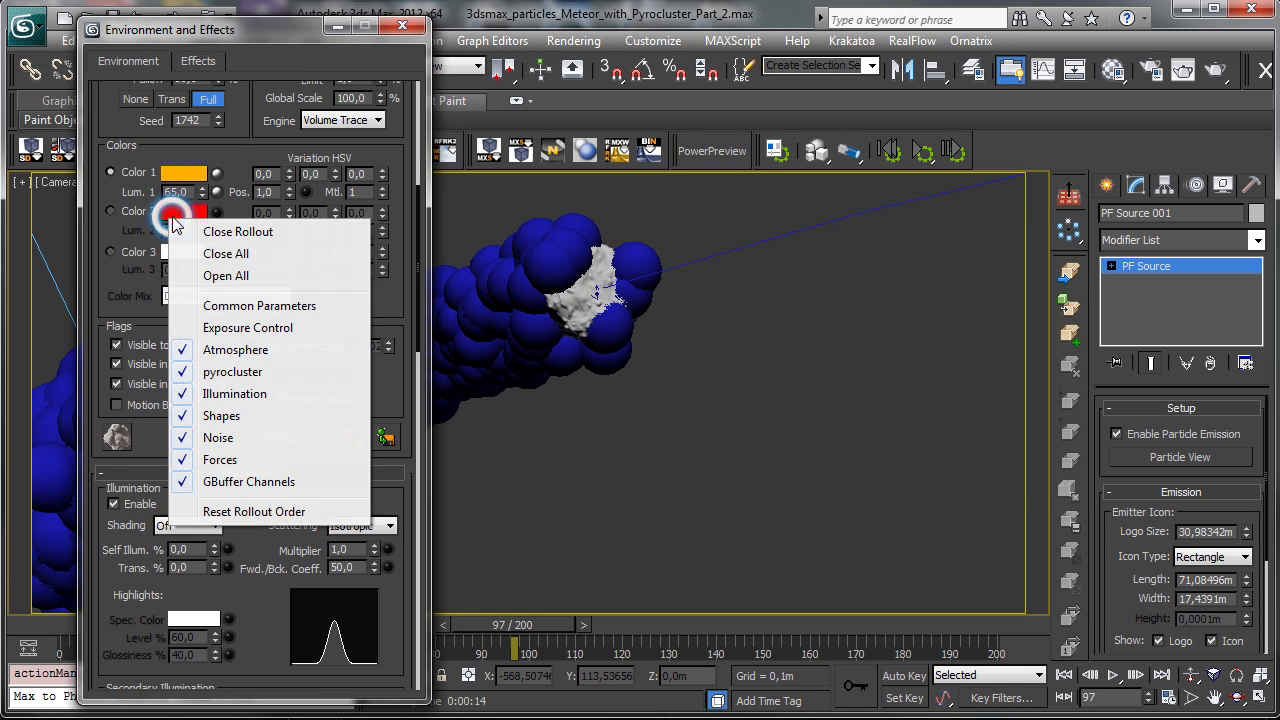
pyautogui.click(110, 211)
pyautogui.rightClick(185, 212)
pyautogui.click(210, 247)
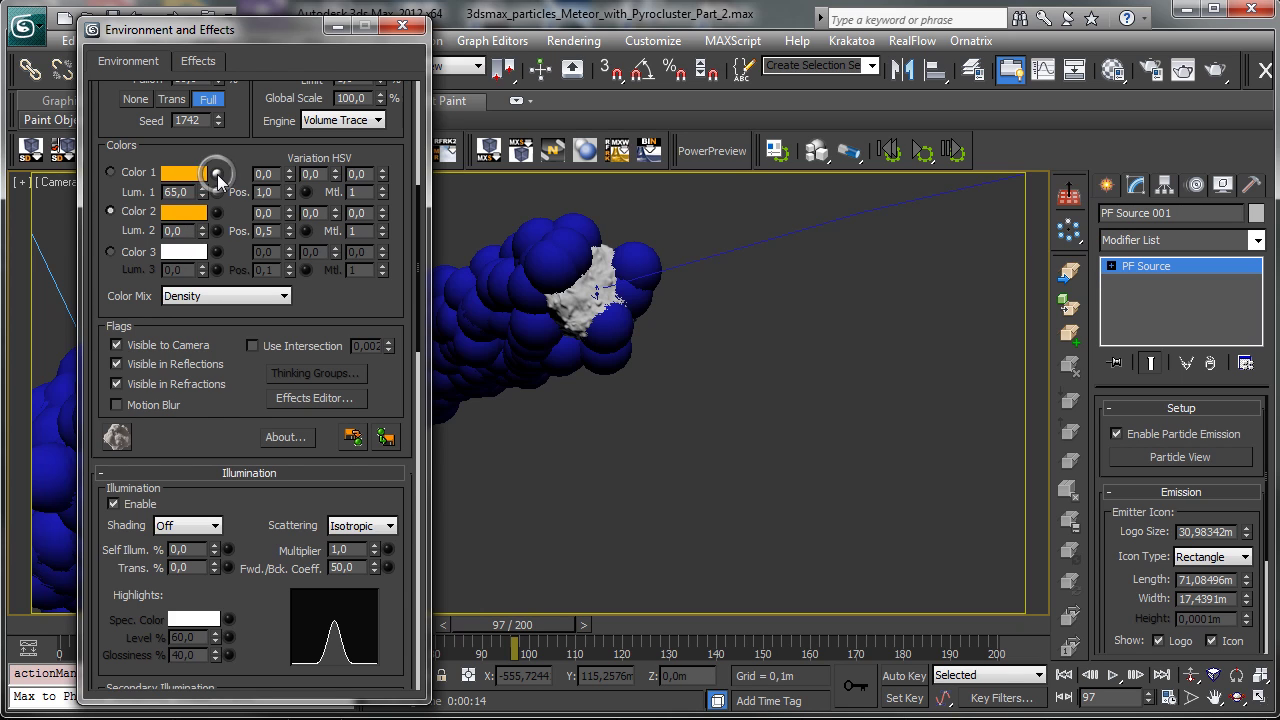
pyautogui.click(194, 214)
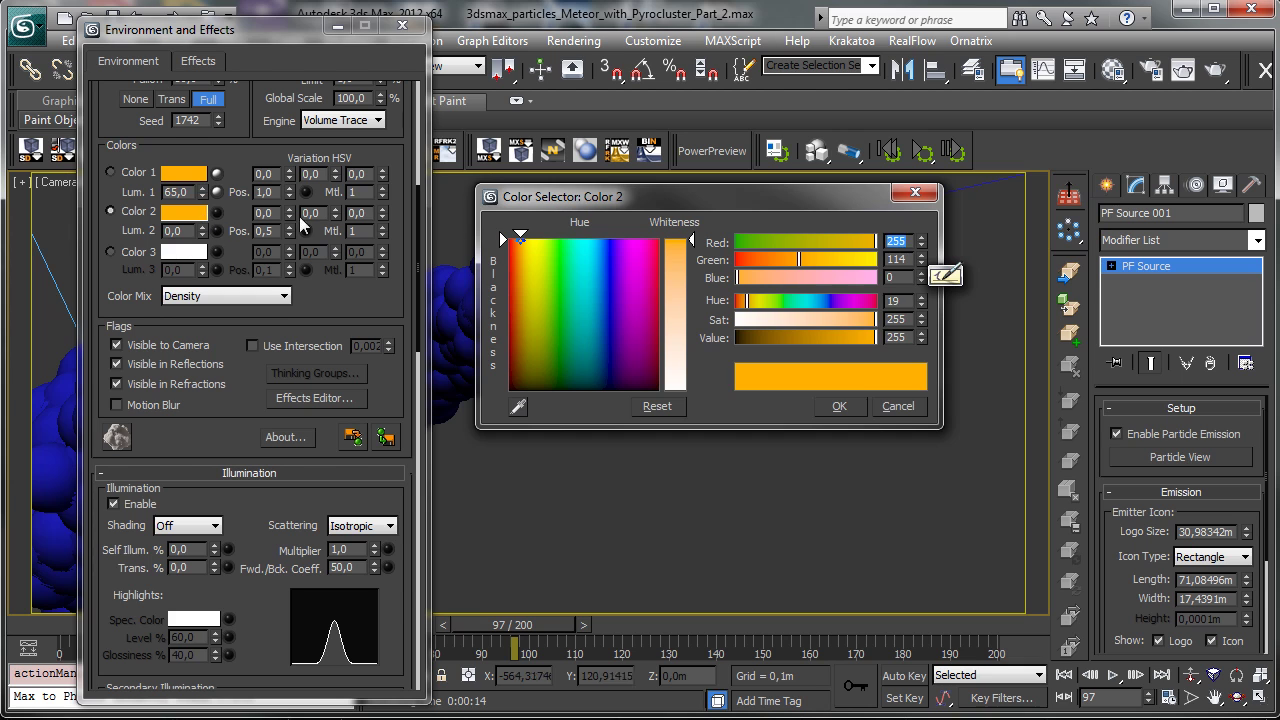
pyautogui.click(900, 412)
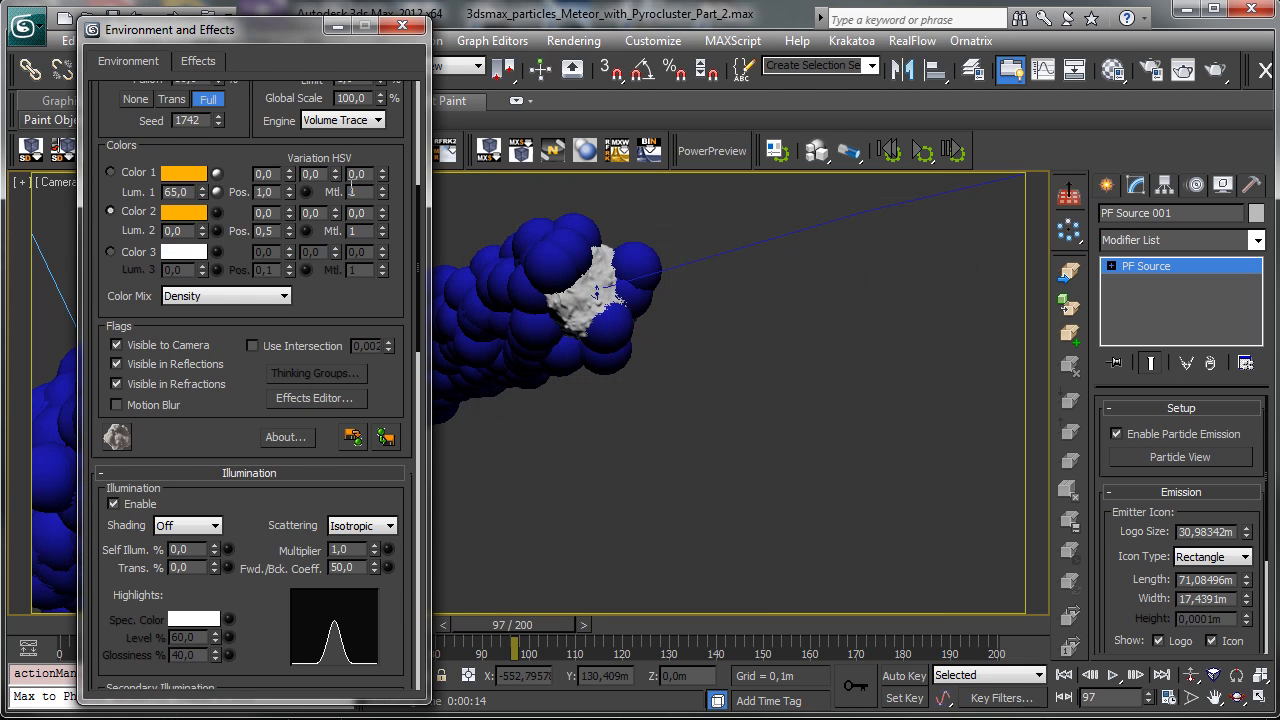
# - Open Color 2 in the effect editor, assign it a Particle Age Effect, and move the editor window clear of the color settings
pyautogui.click(214, 215)
pyautogui.scroll(1, 317, 134)
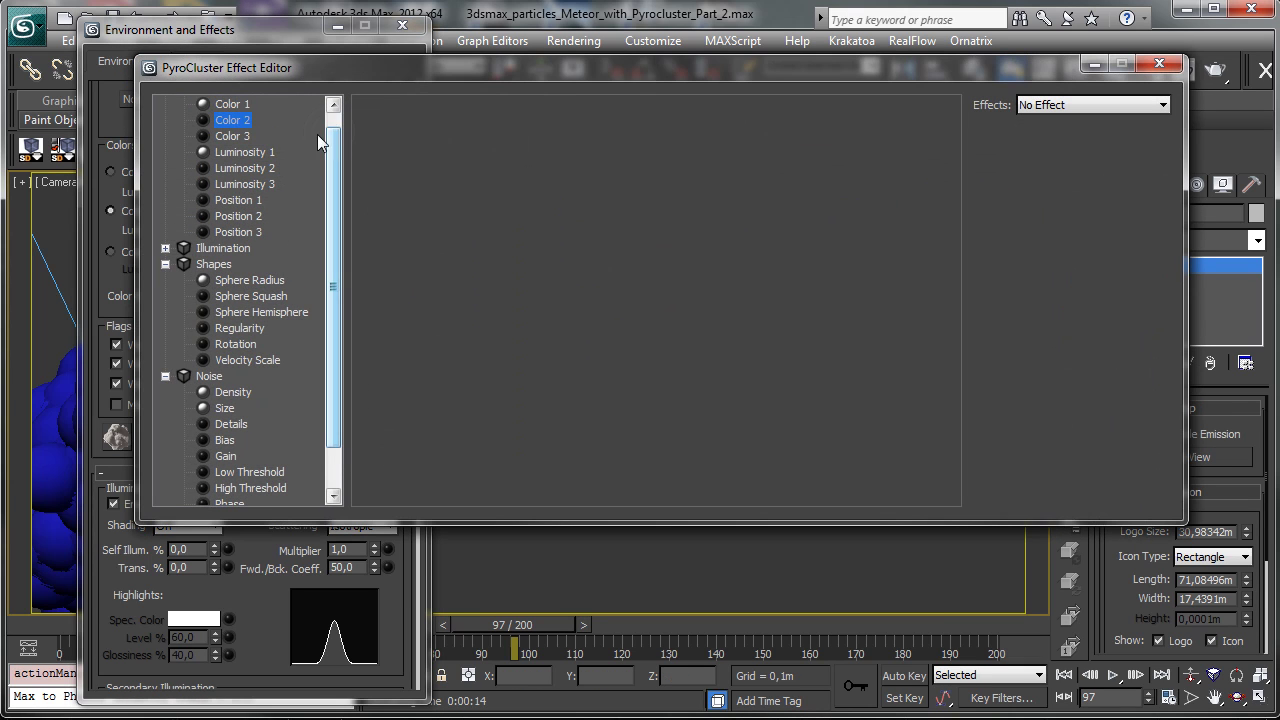
pyautogui.click(231, 103)
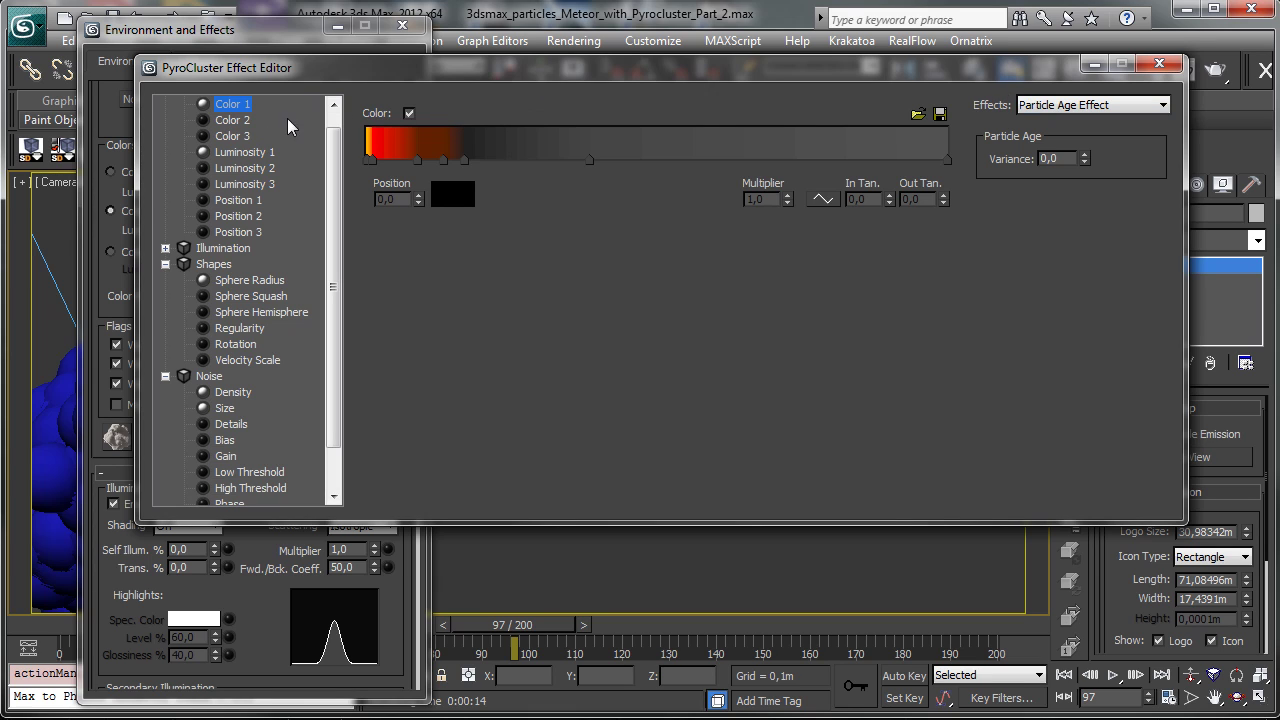
pyautogui.click(240, 121)
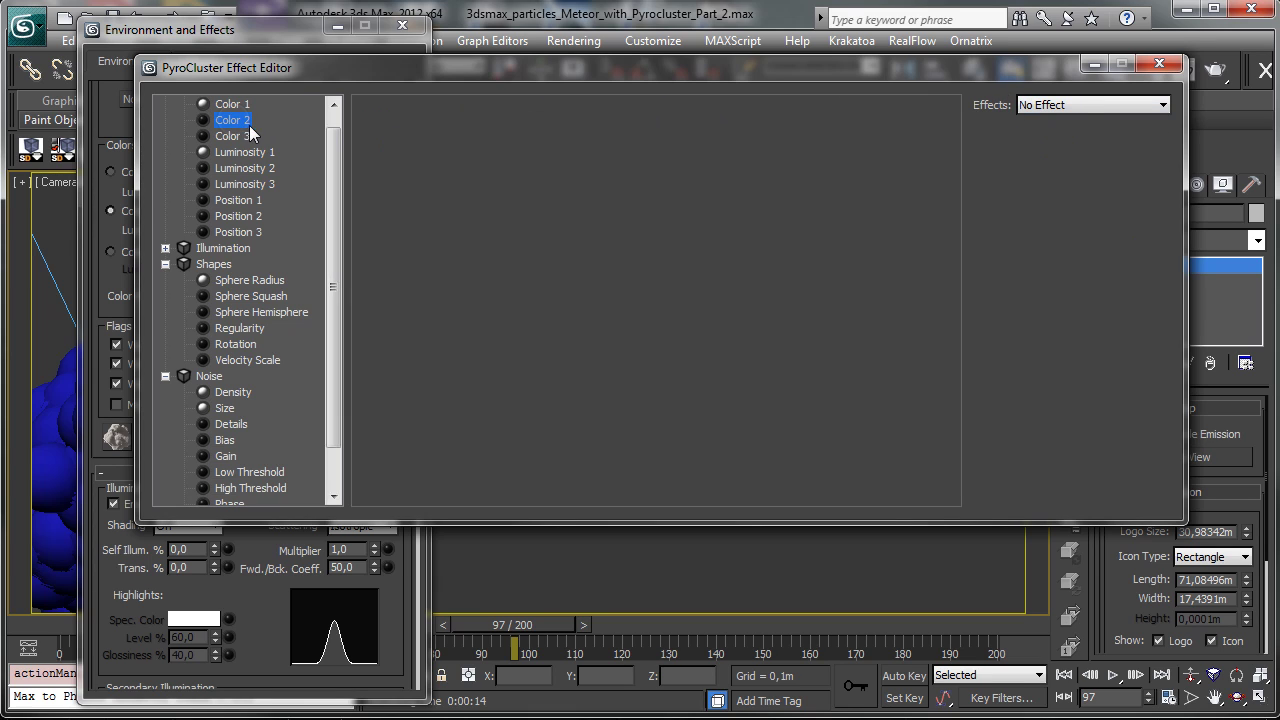
pyautogui.click(1076, 105)
pyautogui.click(1080, 175)
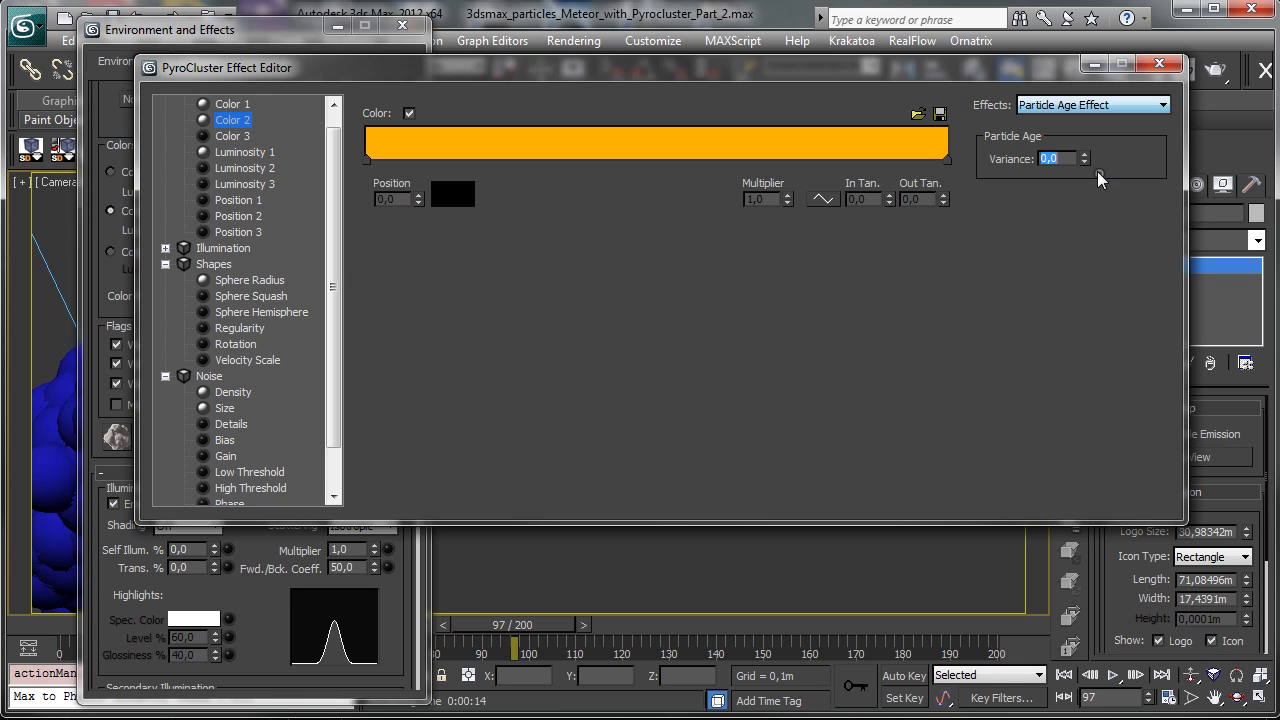
pyautogui.moveTo(675, 78); pyautogui.dragTo(700, 134)
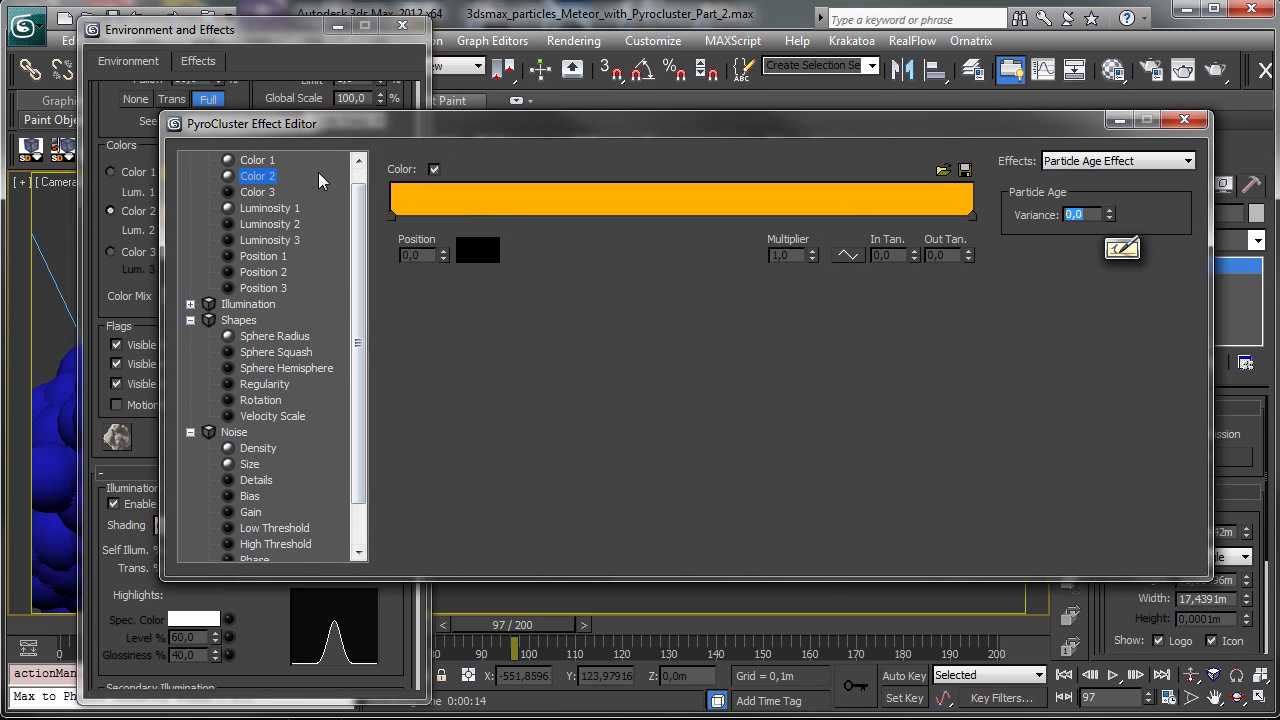
# - Save the Color 1 age gradient as a gradient file named GRADIENT
pyautogui.click(257, 160)
pyautogui.click(965, 170)
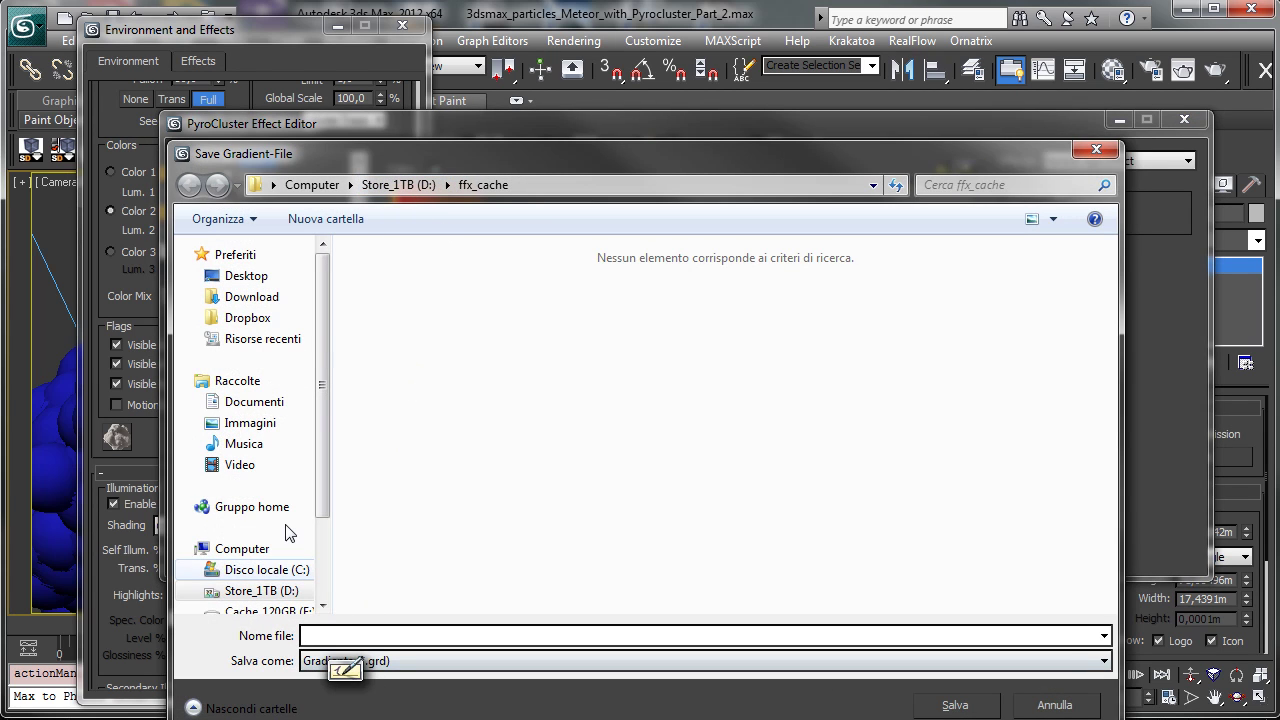
pyautogui.write('GRADIEN')
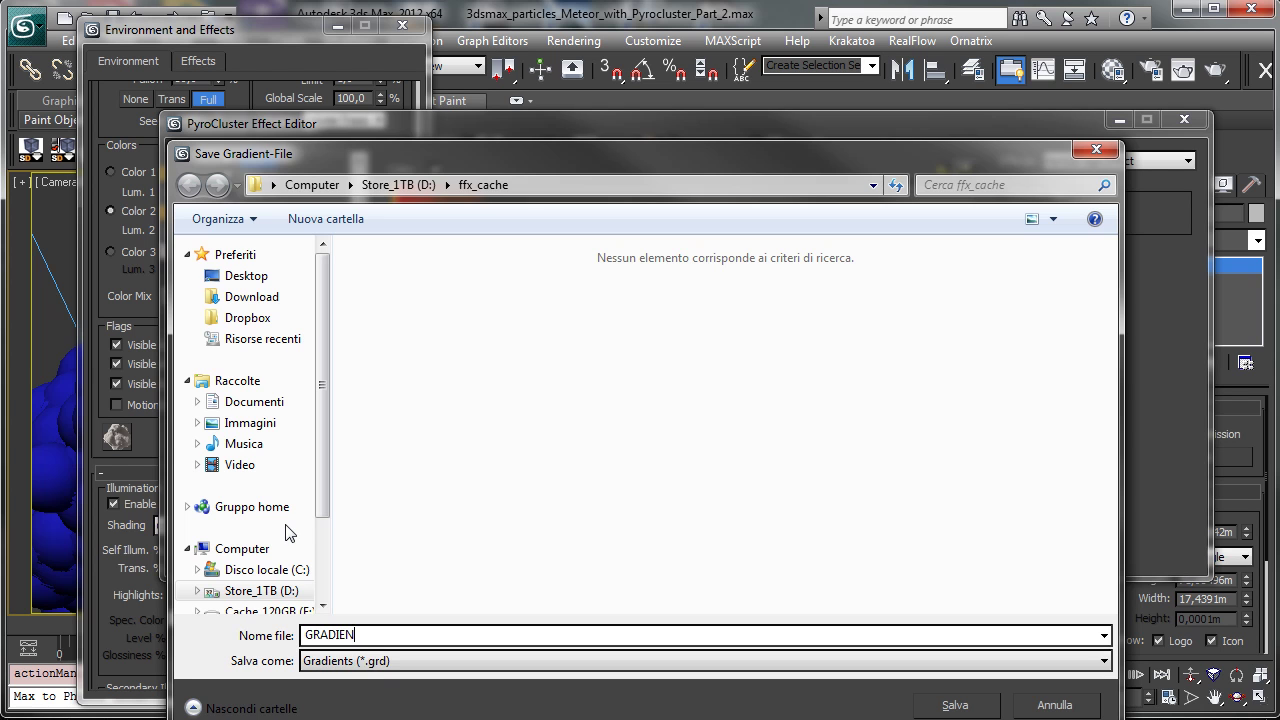
pyautogui.write('T')
pyautogui.press('Return')
# - Load the saved GRADIENT file into the Color 2 age gradient
pyautogui.click(260, 177)
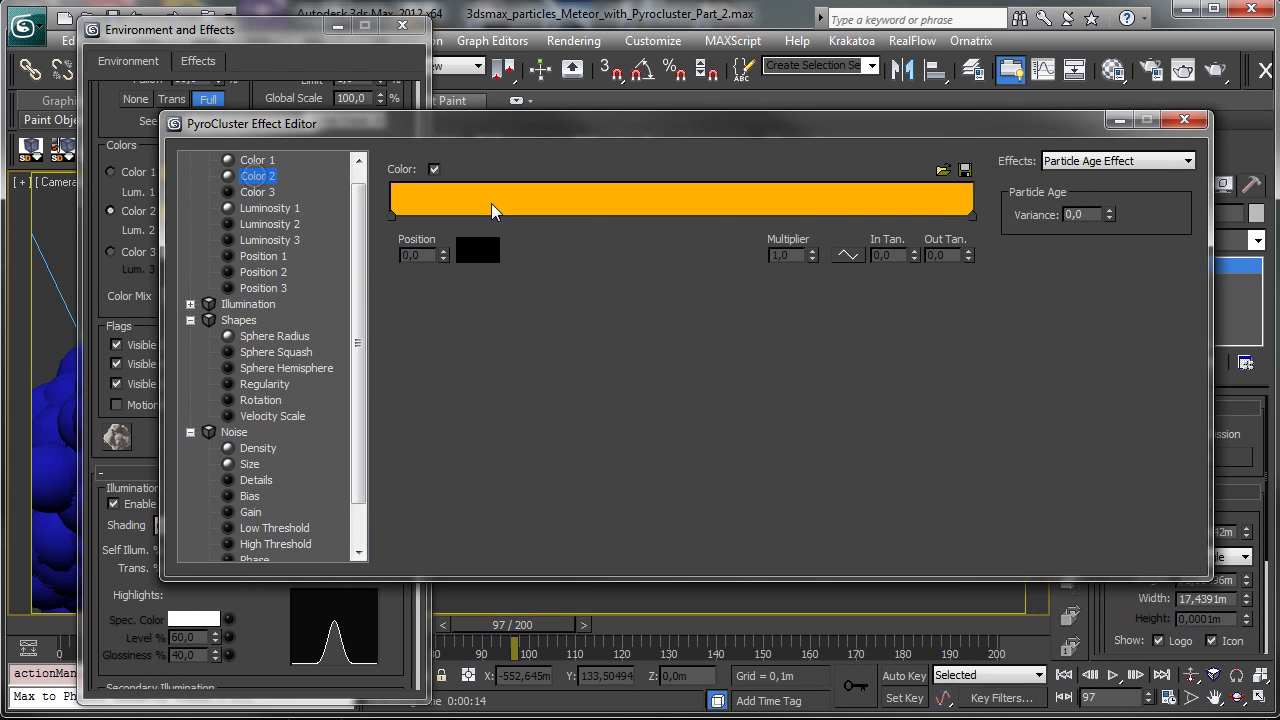
pyautogui.click(942, 170)
pyautogui.click(571, 316)
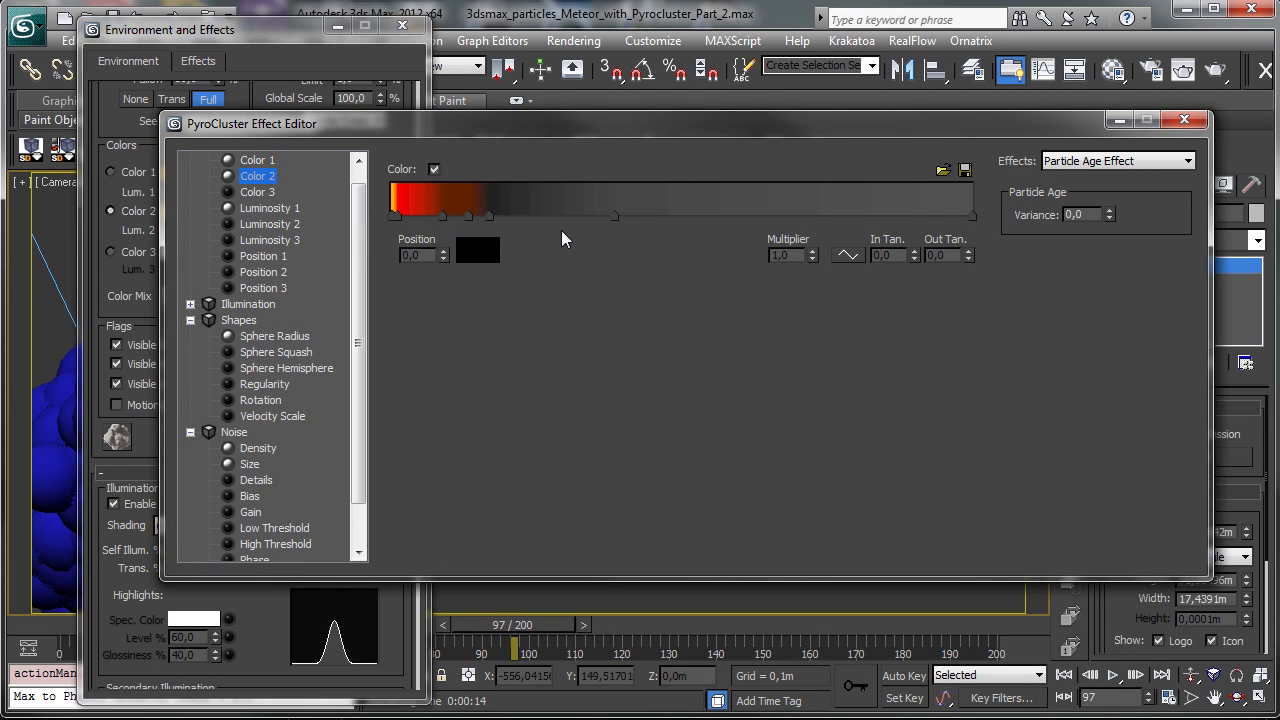
# - Recolor the Color 2 gradient key at about 0,003 to pure red and the adjacent key at about 0,007 to orange
pyautogui.click(393, 216)
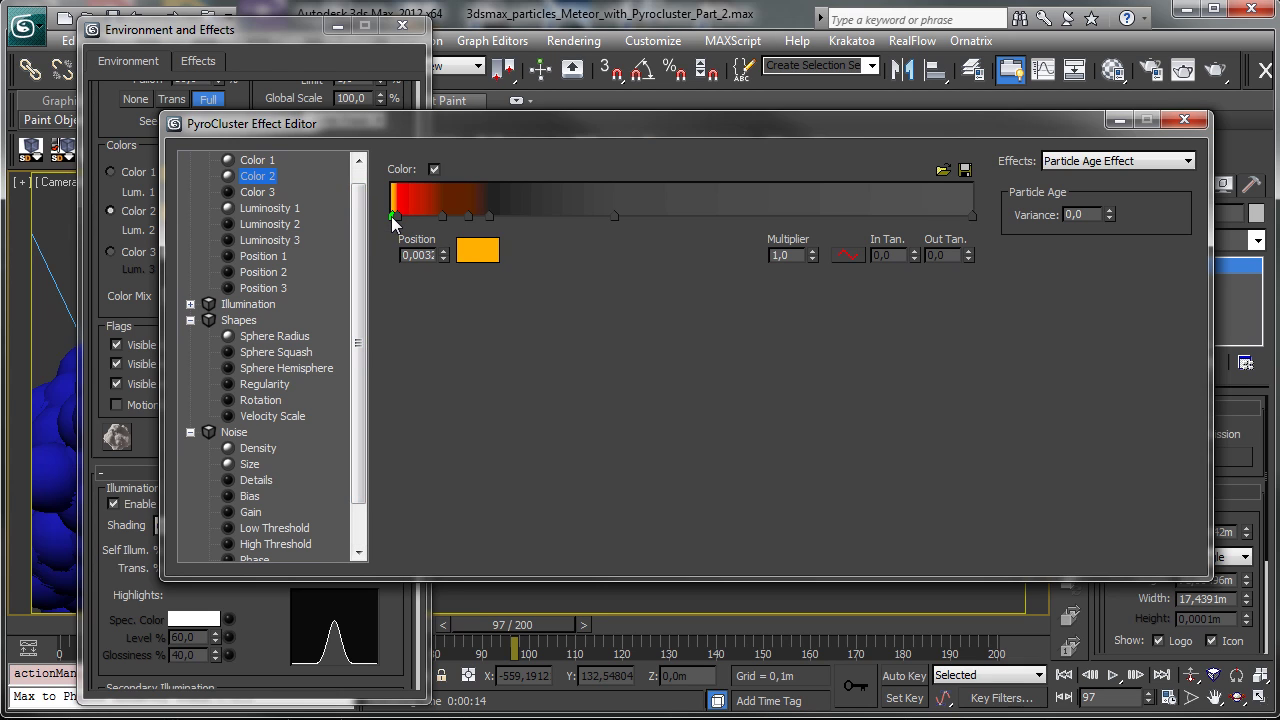
pyautogui.doubleClick(393, 216)
pyautogui.moveTo(652, 253); pyautogui.dragTo(727, 248)
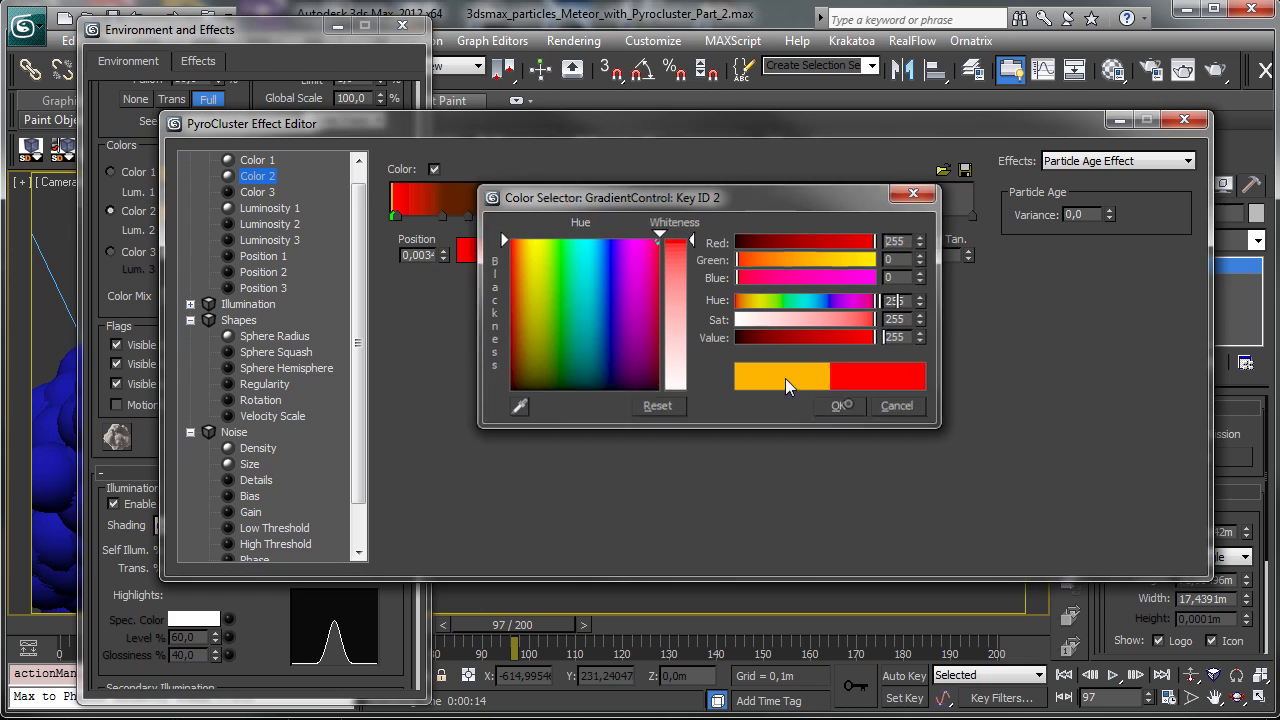
pyautogui.click(839, 405)
pyautogui.doubleClick(397, 217)
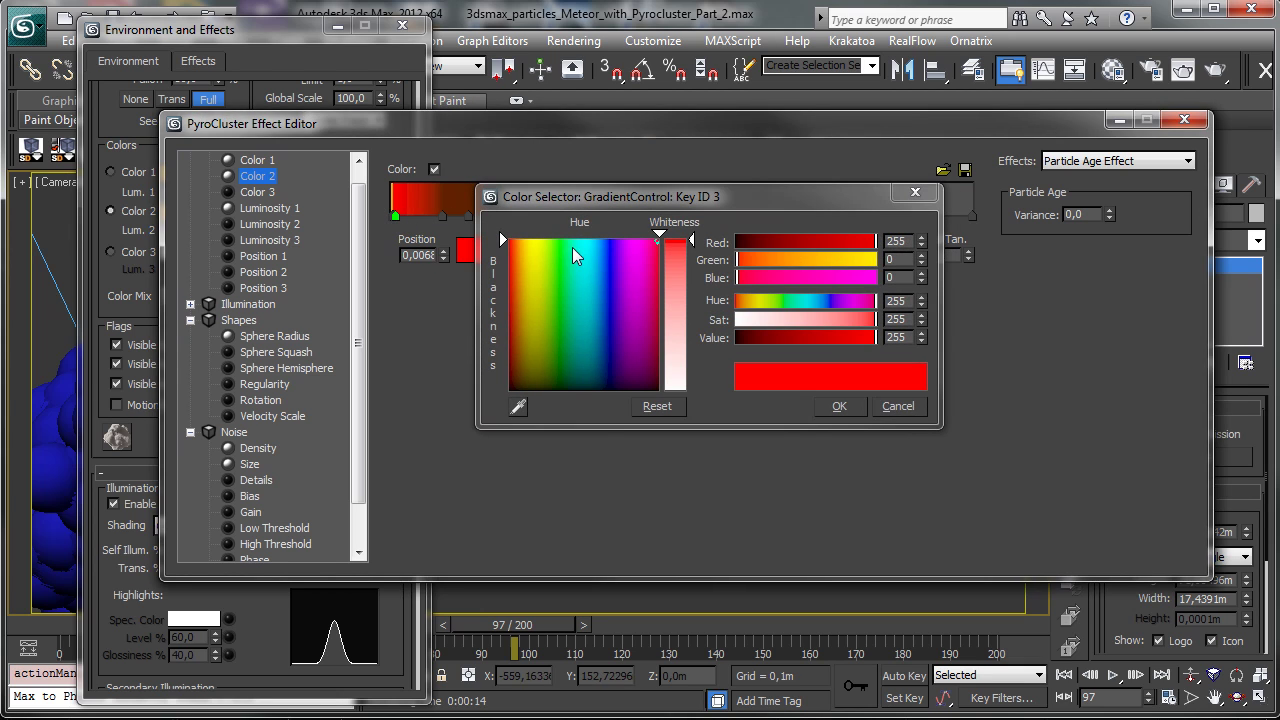
pyautogui.click(525, 249)
pyautogui.moveTo(522, 252); pyautogui.dragTo(518, 240)
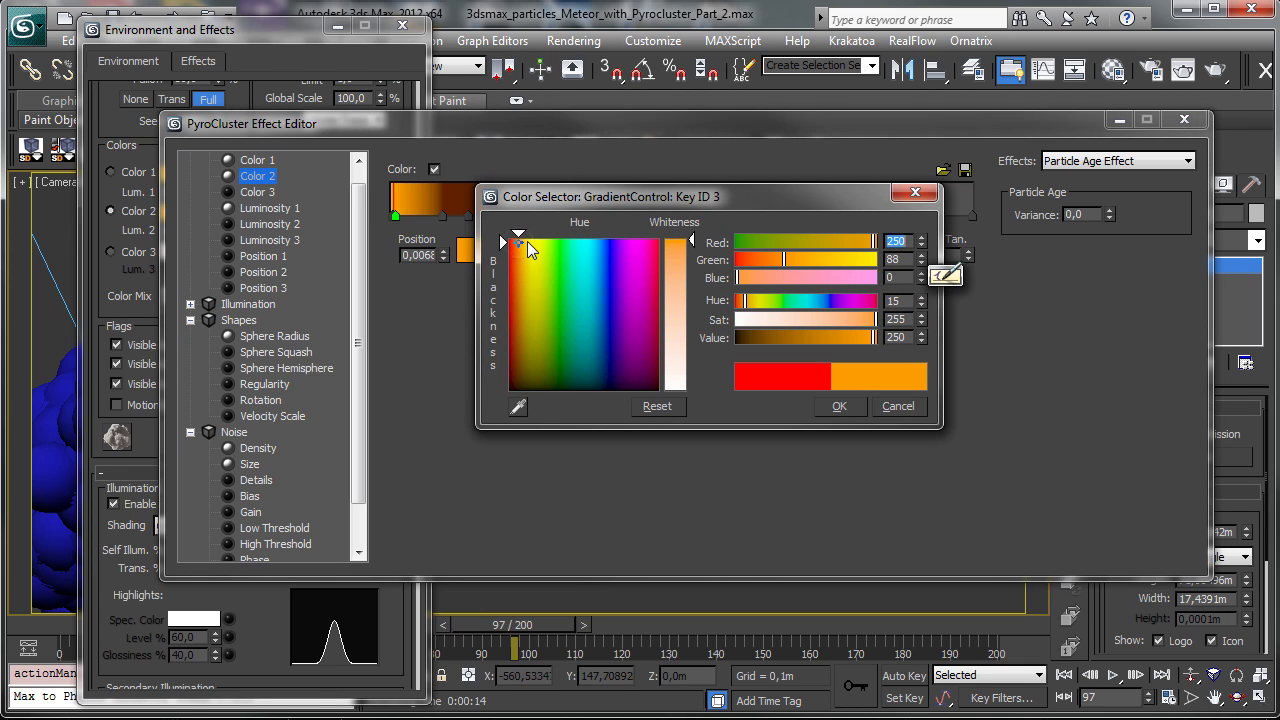
pyautogui.click(839, 405)
# - Recolor the Color 2 gradient key at about 0,084 to pure red (255, 0, 0)
pyautogui.doubleClick(442, 218)
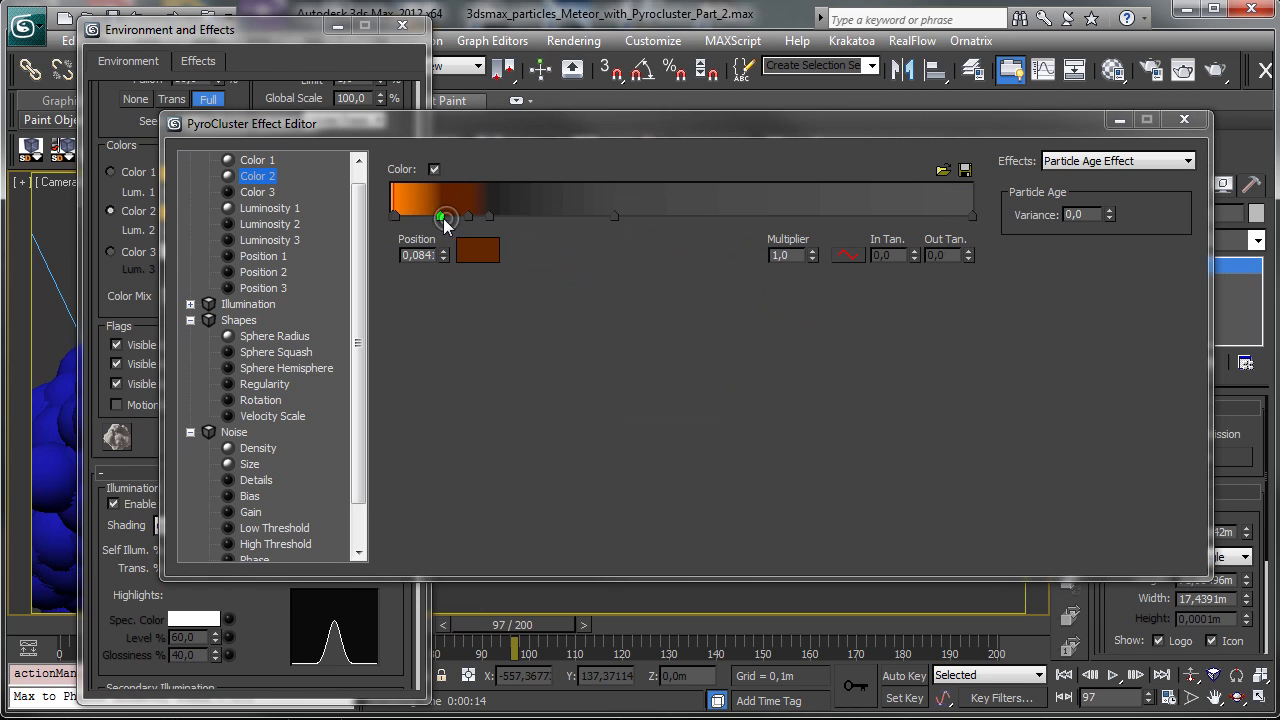
pyautogui.moveTo(520, 246); pyautogui.dragTo(506, 238)
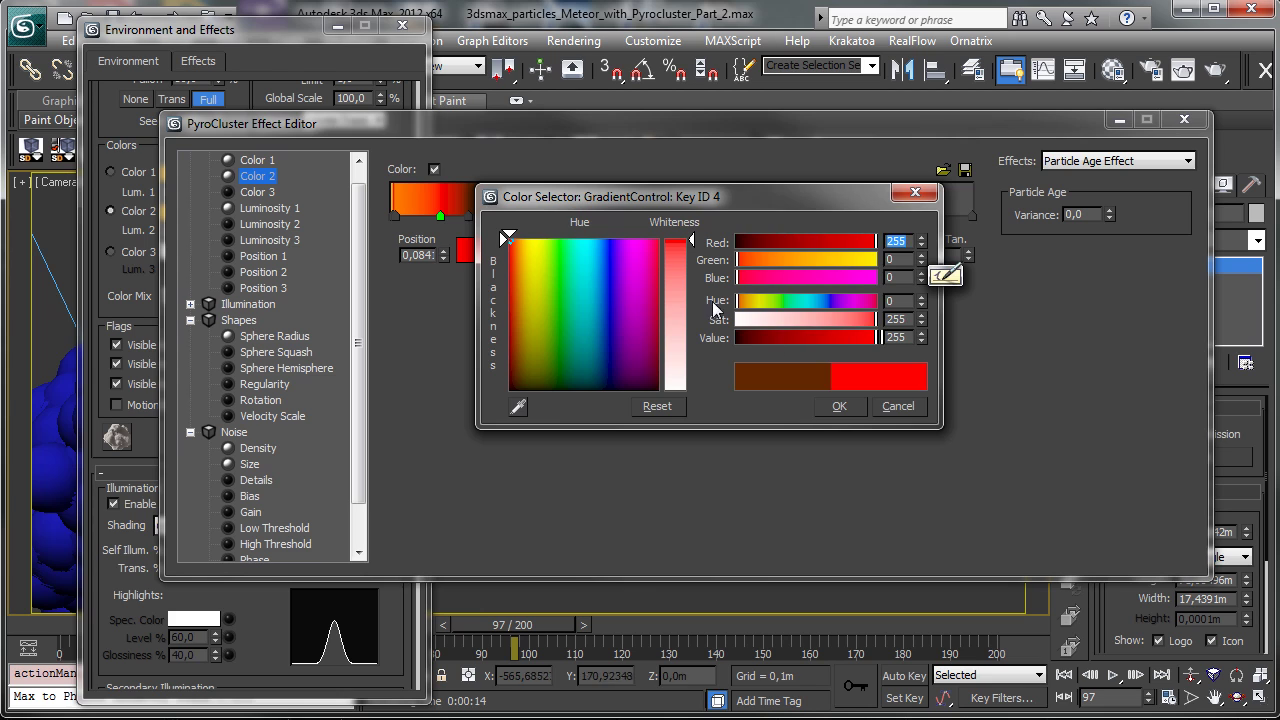
pyautogui.click(838, 406)
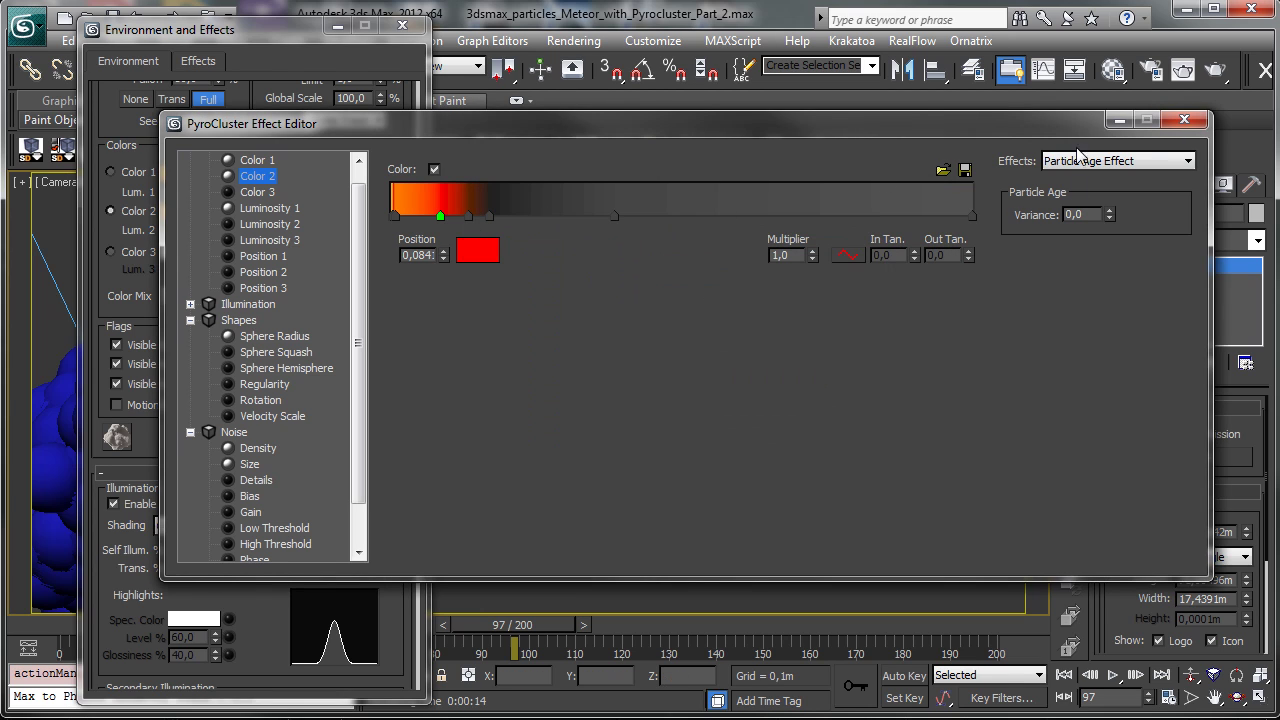
# - Set the Color 2 gradient key at about 0,38 to a very dark brown with RGB 12, 7, 5
pyautogui.doubleClick(615, 216)
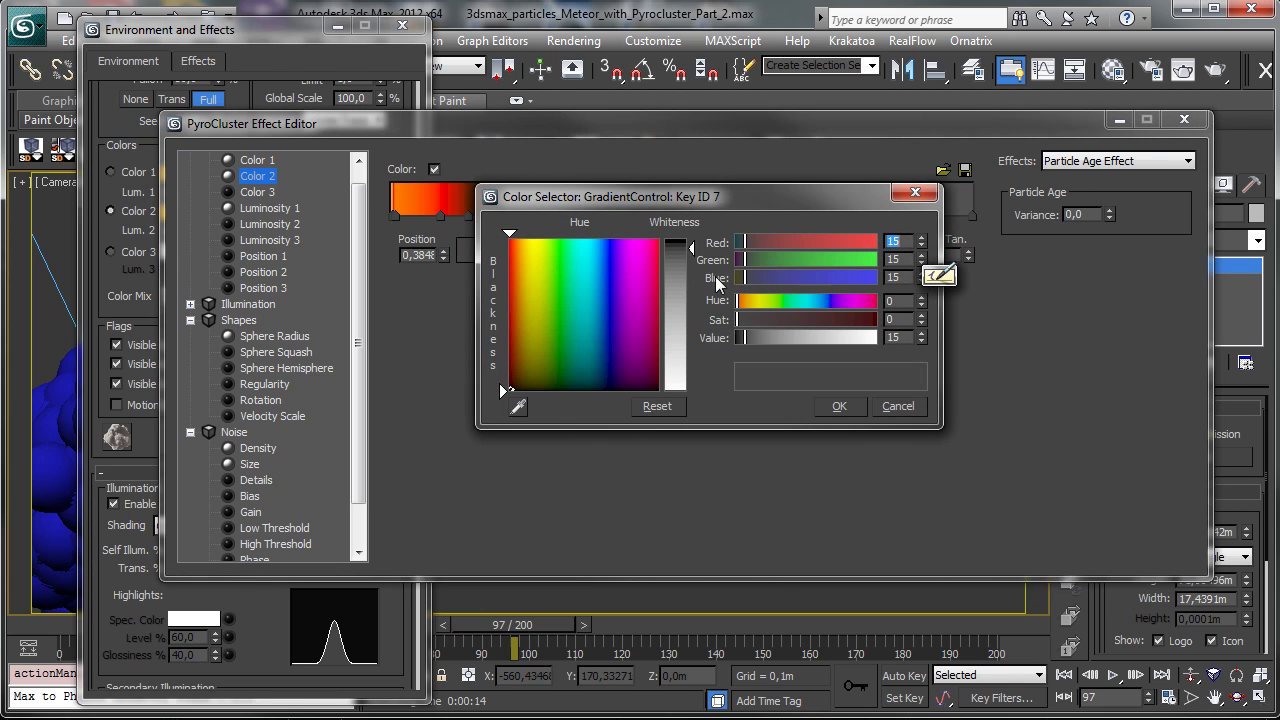
pyautogui.click(517, 368)
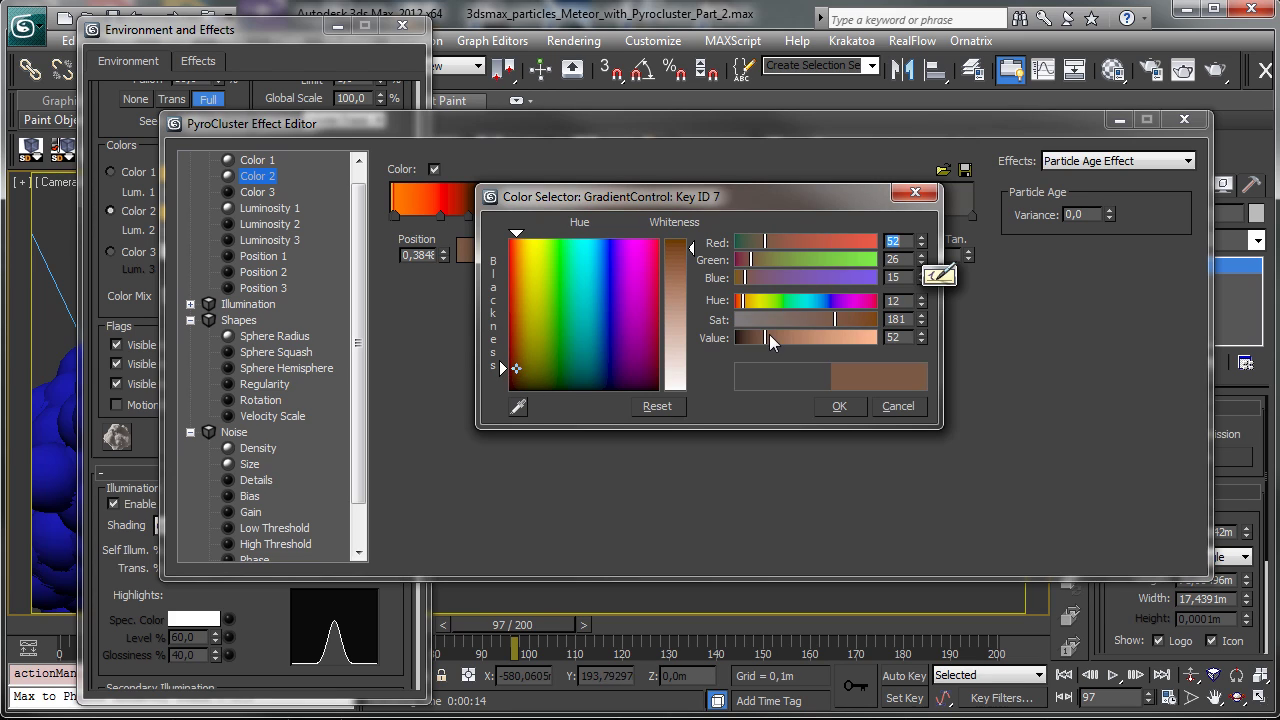
pyautogui.moveTo(769, 336); pyautogui.dragTo(752, 342)
pyautogui.click(848, 319)
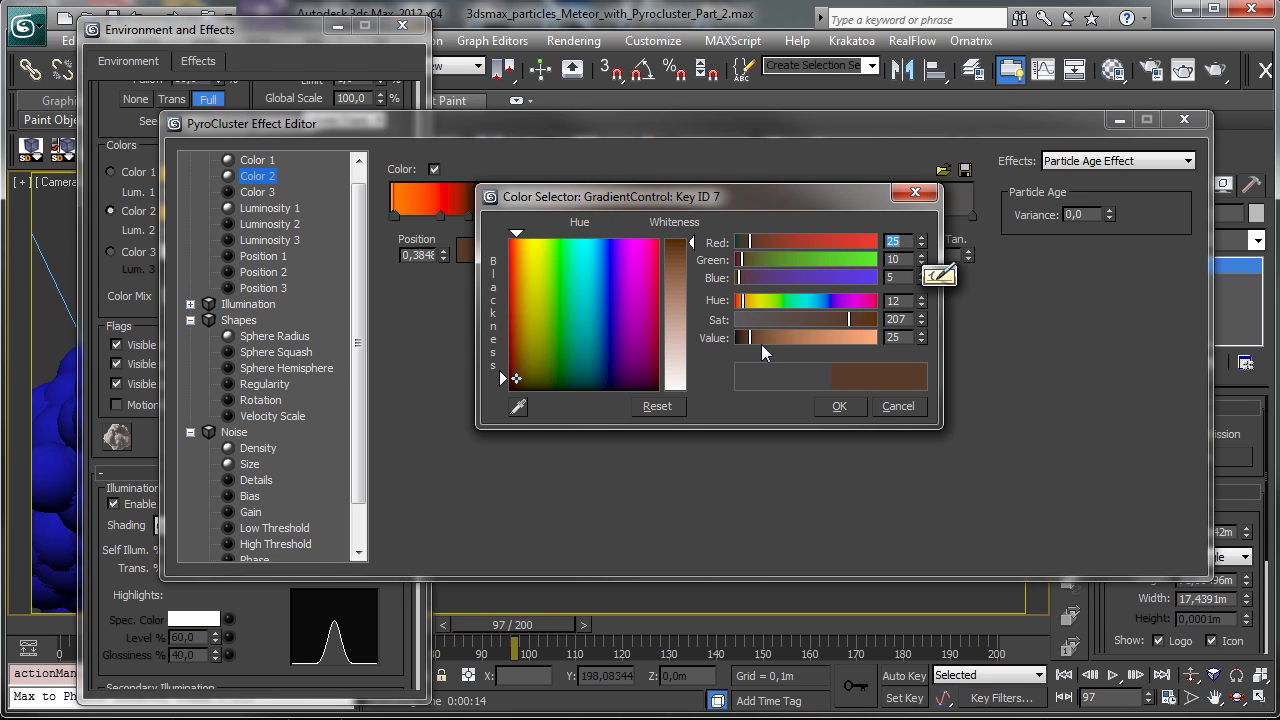
pyautogui.click(822, 319)
pyautogui.click(745, 338)
pyautogui.moveTo(743, 340); pyautogui.dragTo(739, 342)
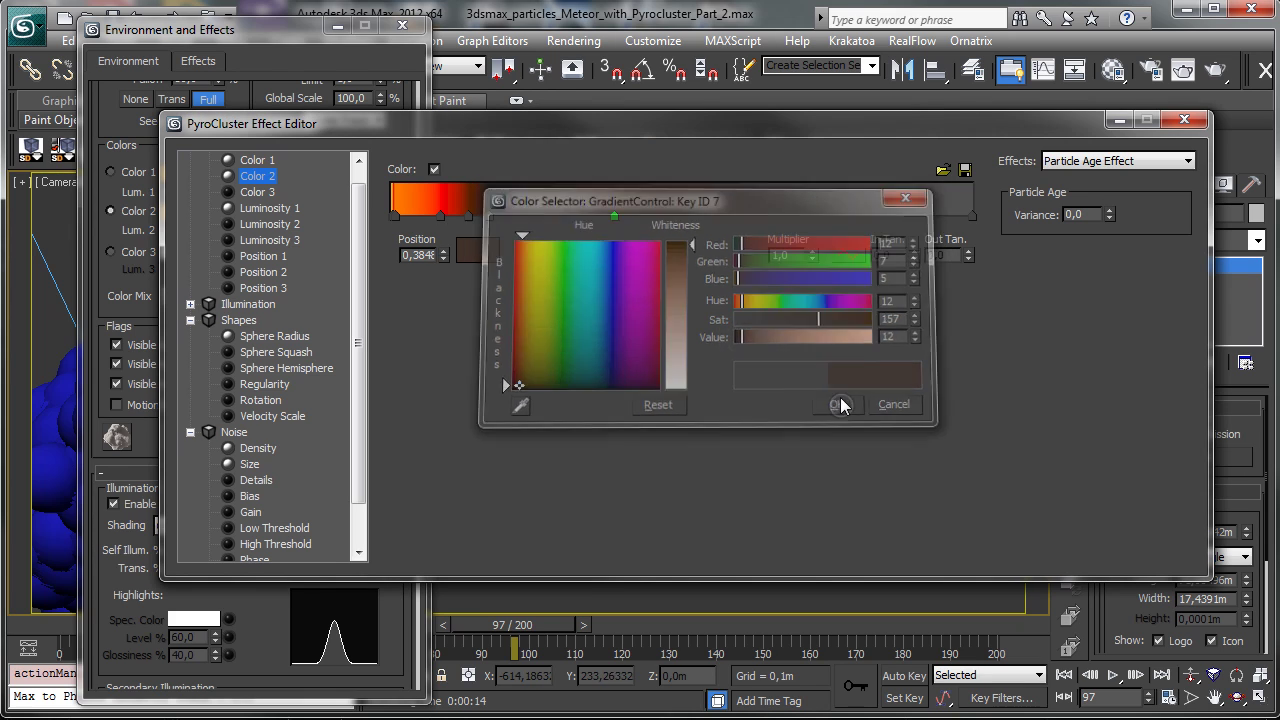
pyautogui.click(839, 405)
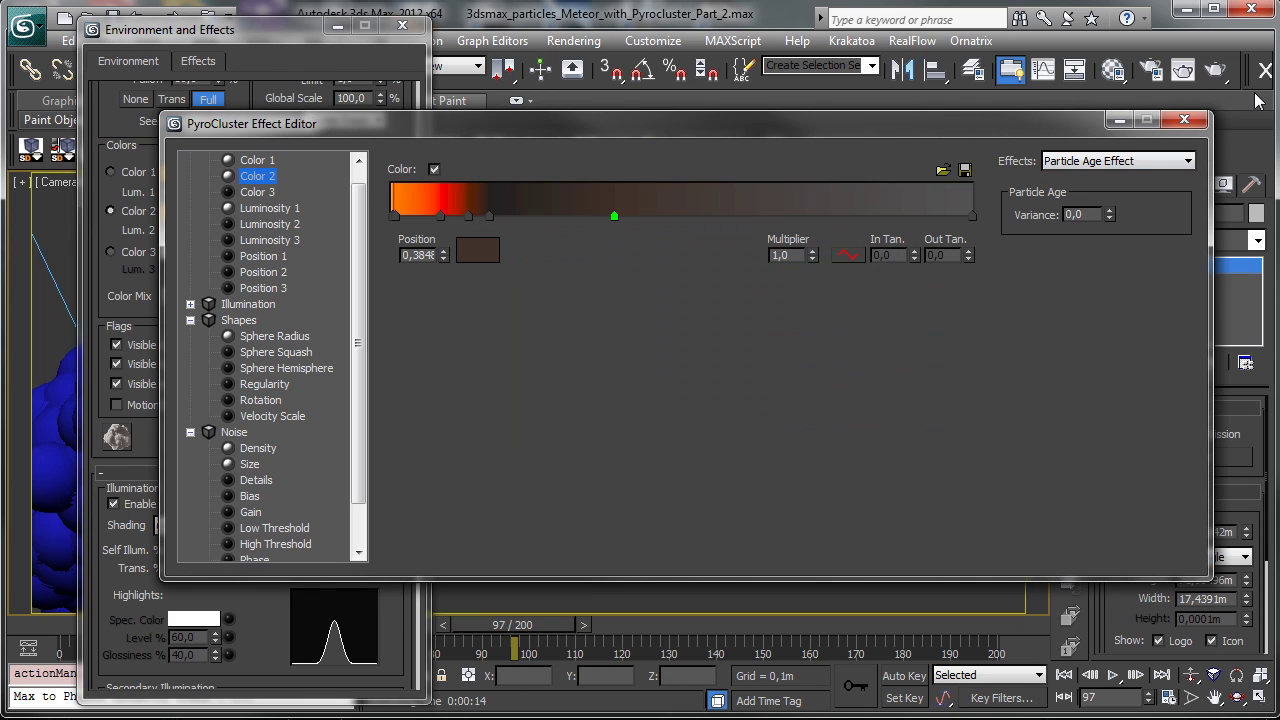
# - Close the effect editor and run a brief test render of frame 97, cancelling it early
pyautogui.click(1184, 119)
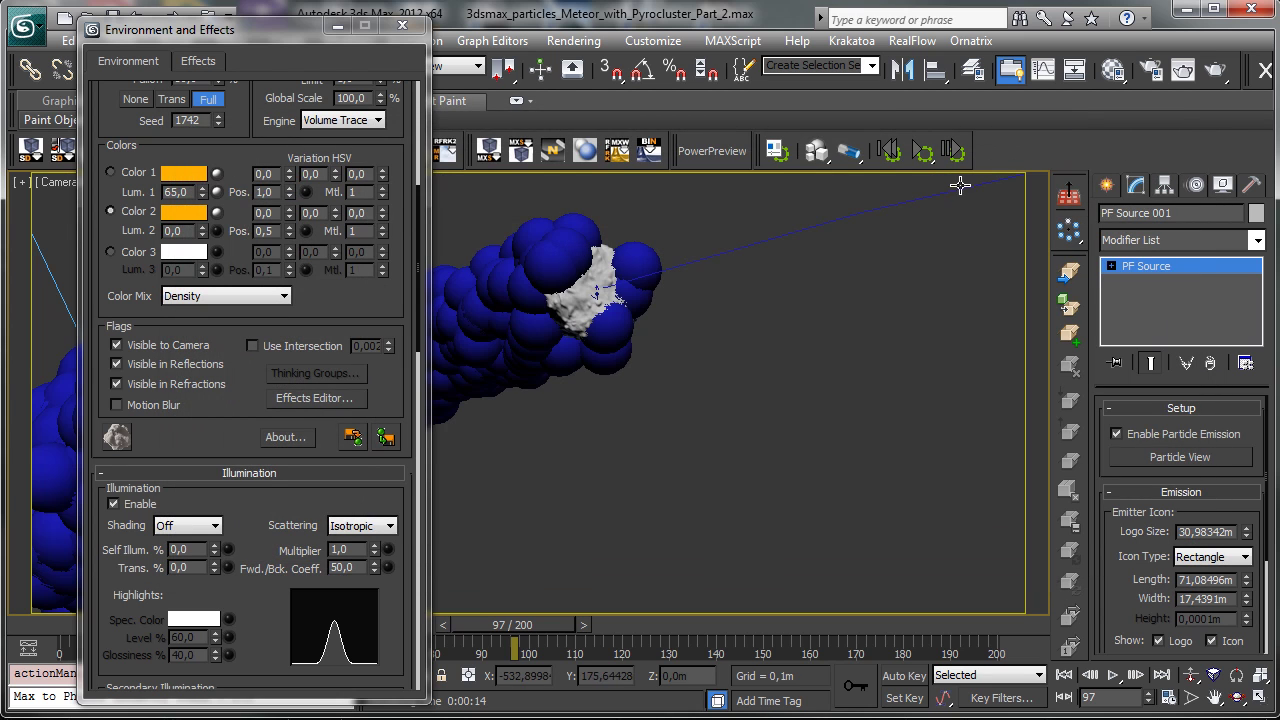
pyautogui.click(1183, 68)
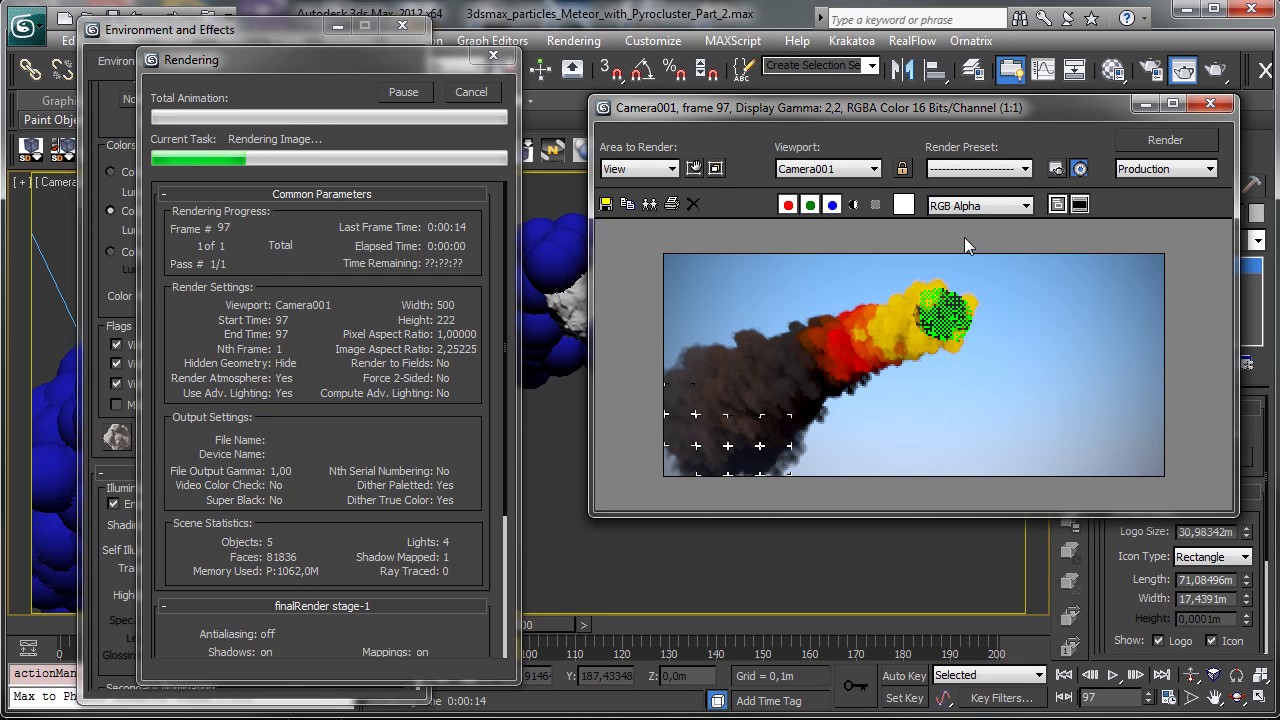
pyautogui.click(469, 93)
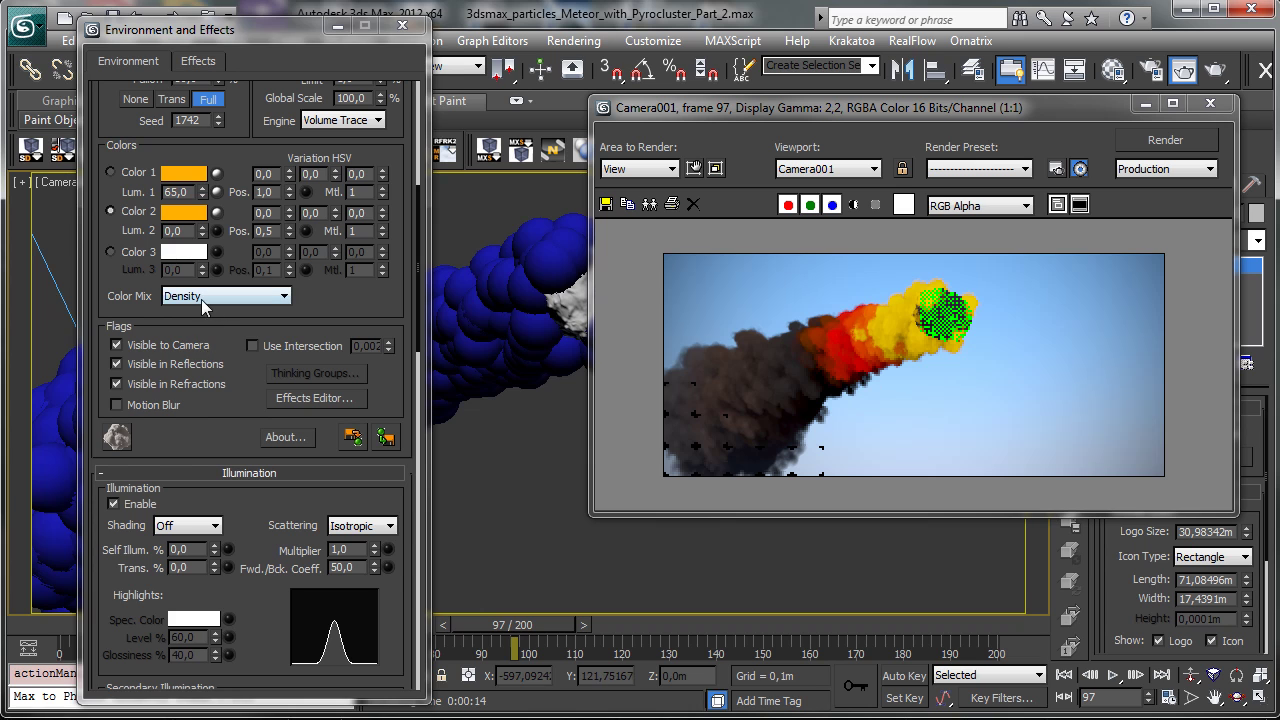
# - Try the Distance color mix with a test render of frame 97, and return Color Mix to Density
pyautogui.click(201, 299)
pyautogui.click(210, 313)
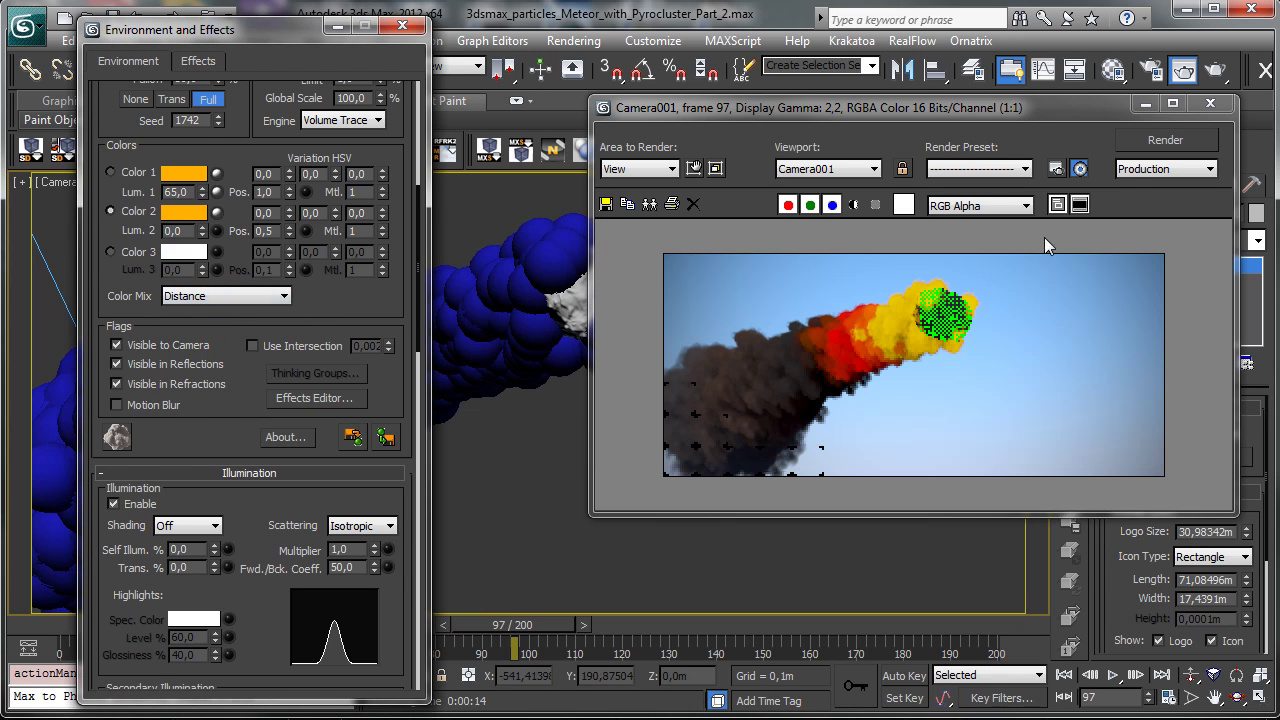
pyautogui.click(1162, 141)
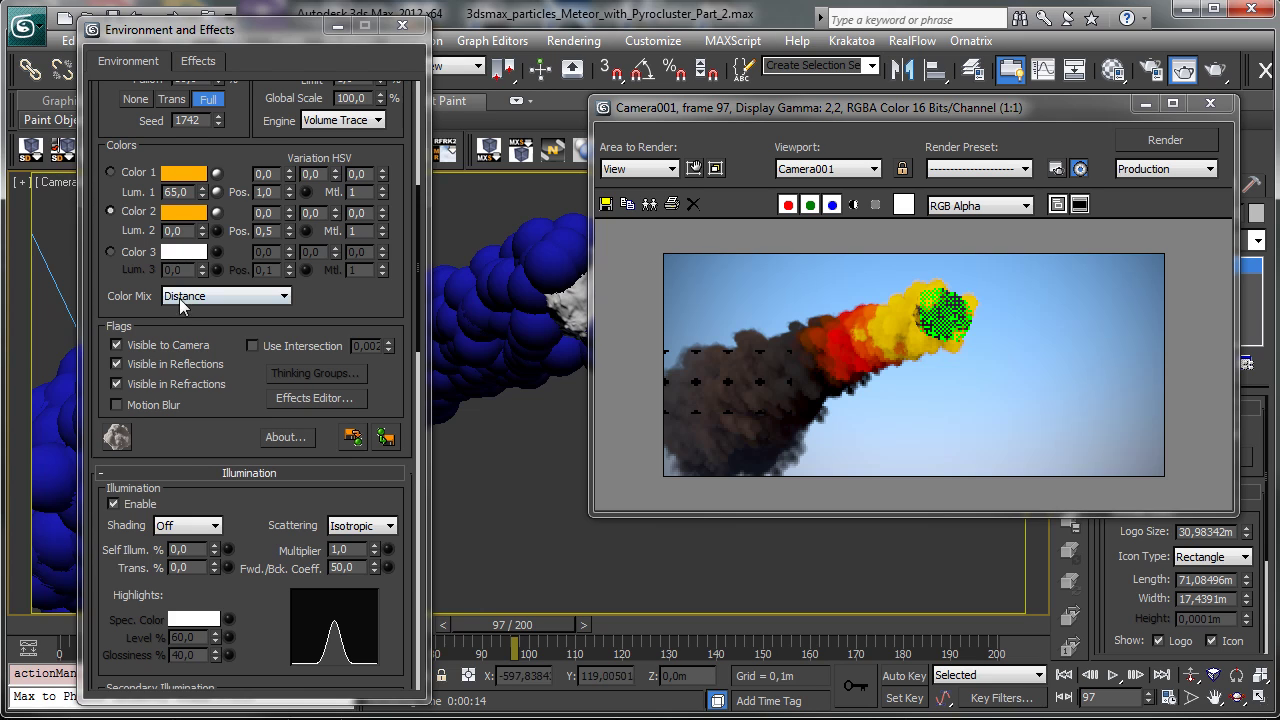
pyautogui.click(182, 298)
pyautogui.click(182, 313)
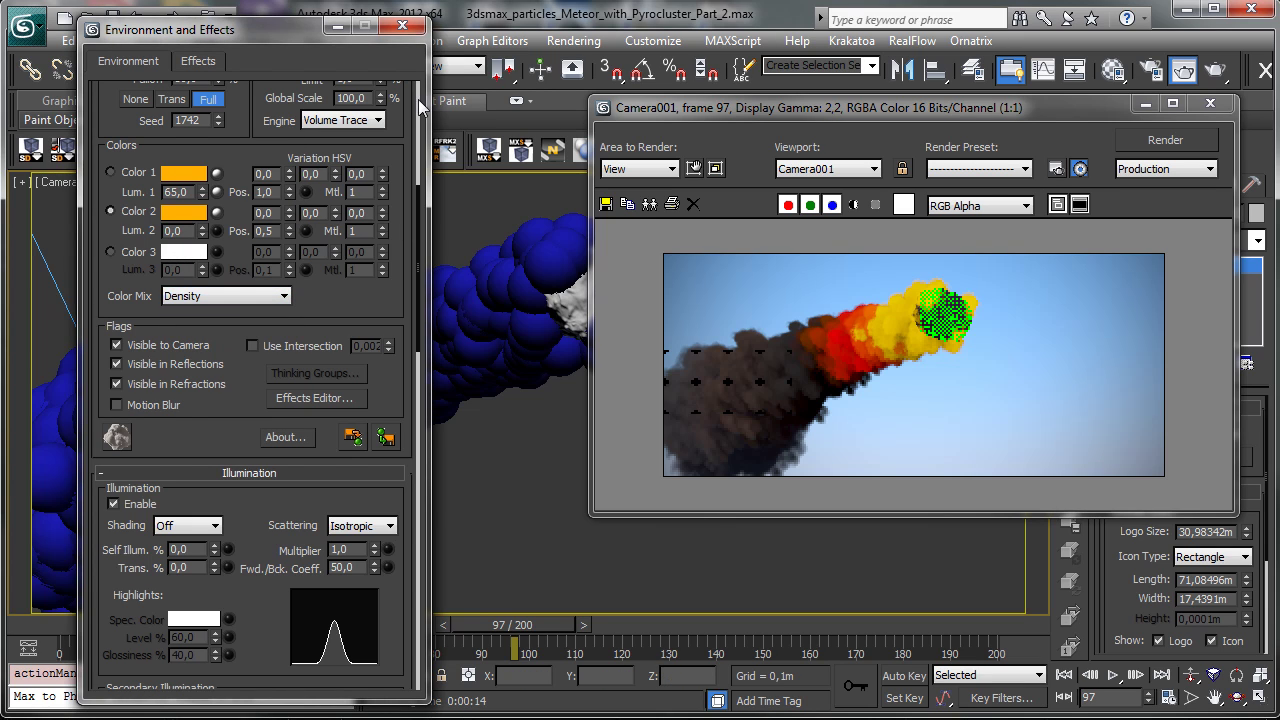
# - Close the Environment and Effects settings and the rendered frame window
pyautogui.click(402, 25)
pyautogui.click(1197, 73)
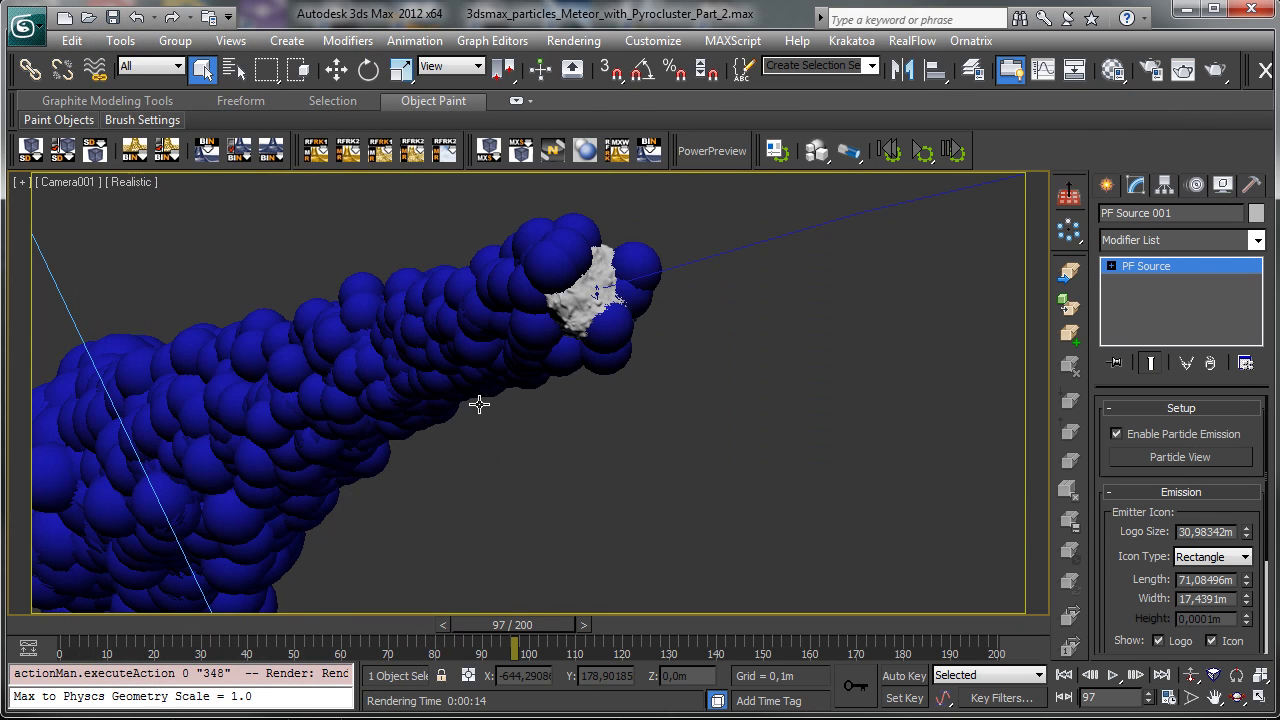
# - Replace the Meteor material's diffuse noise with a Composite map, keeping the old map as a sub-map, and add a second layer
pyautogui.click(593, 271)
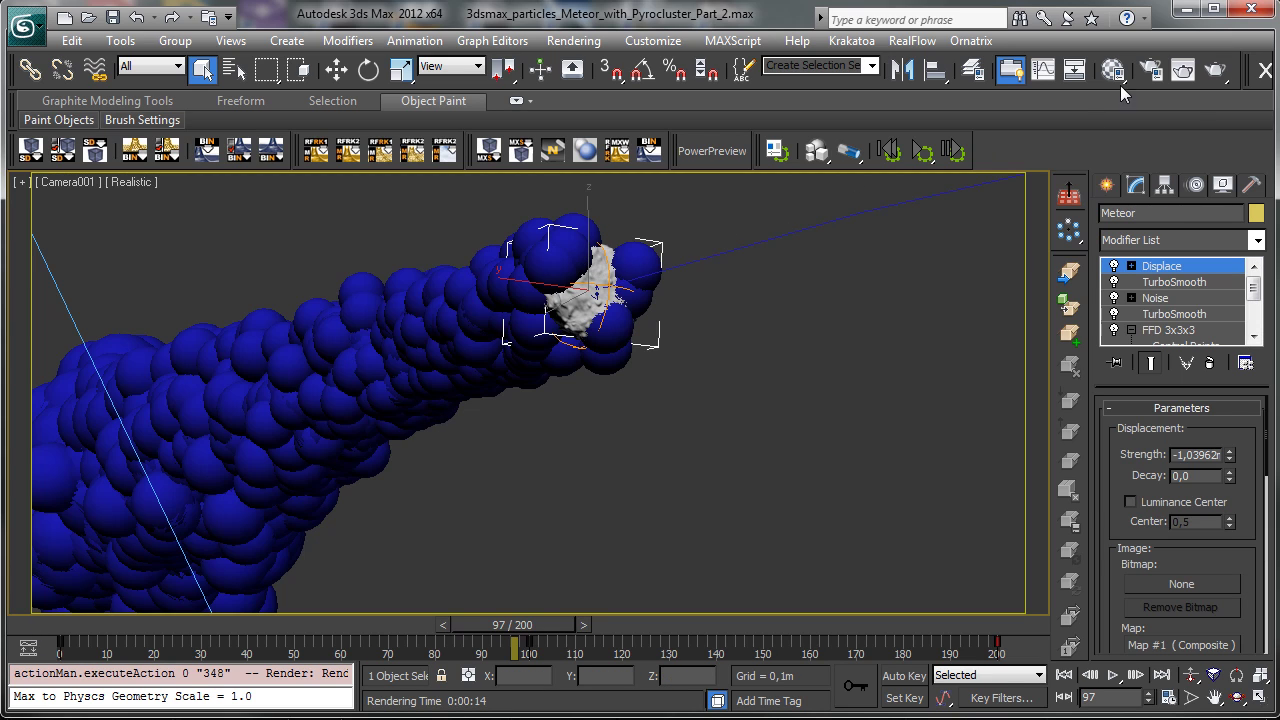
pyautogui.click(1114, 70)
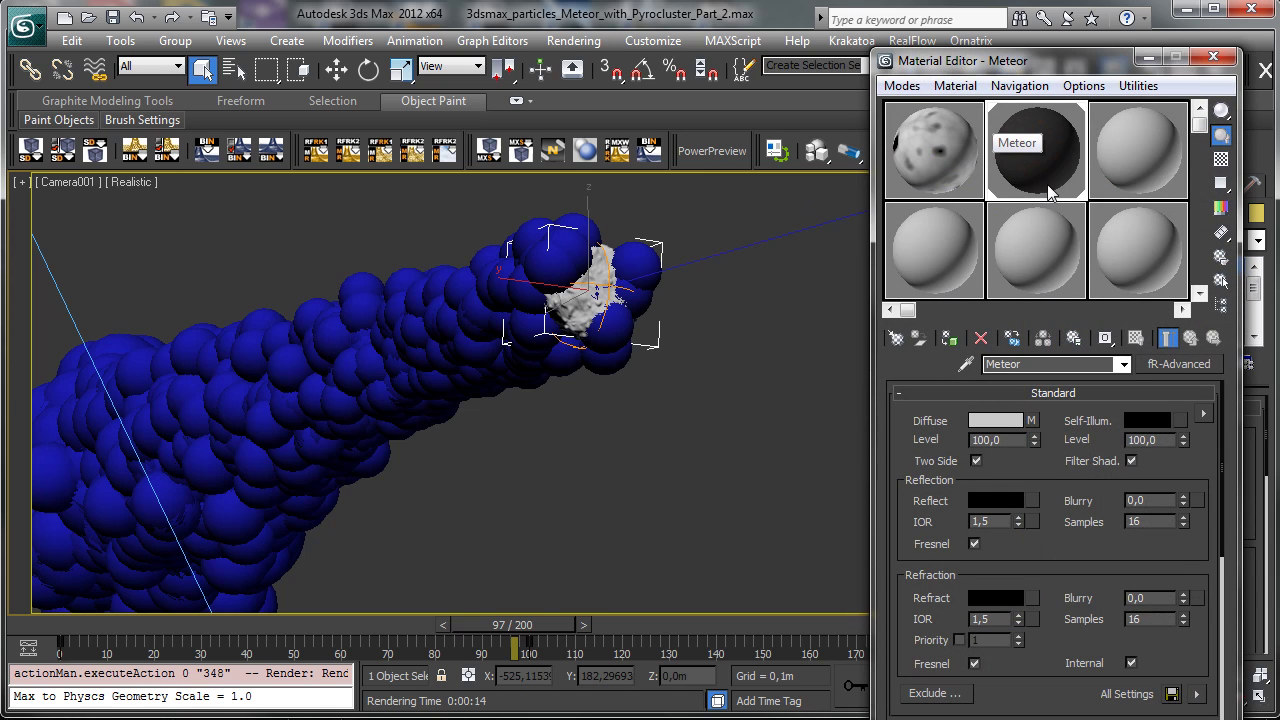
pyautogui.click(1032, 421)
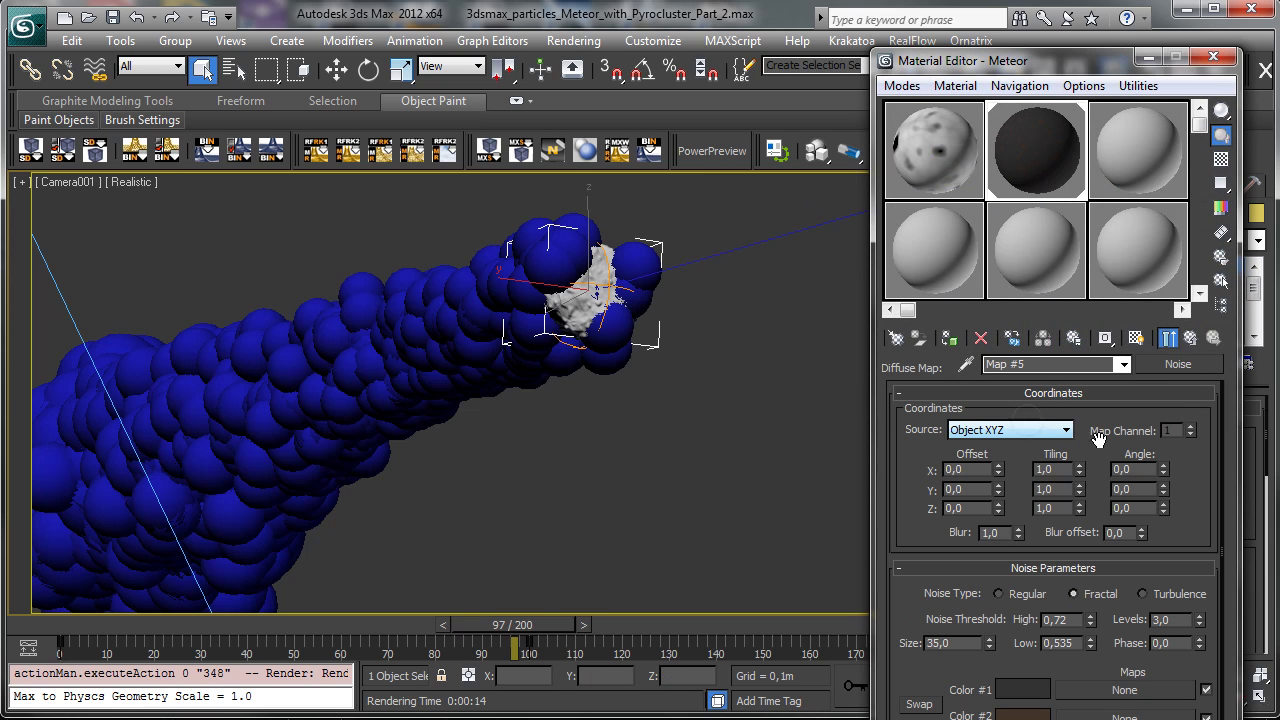
pyautogui.click(1185, 364)
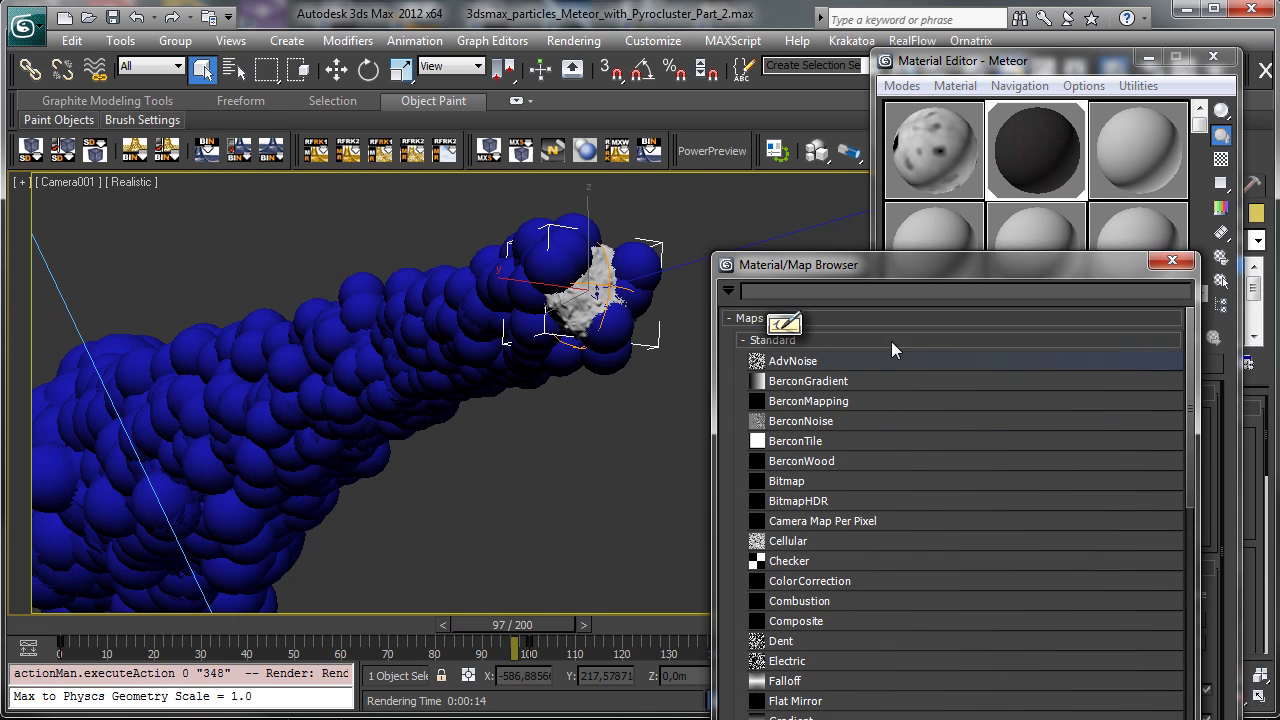
pyautogui.moveTo(889, 264); pyautogui.dragTo(691, 41)
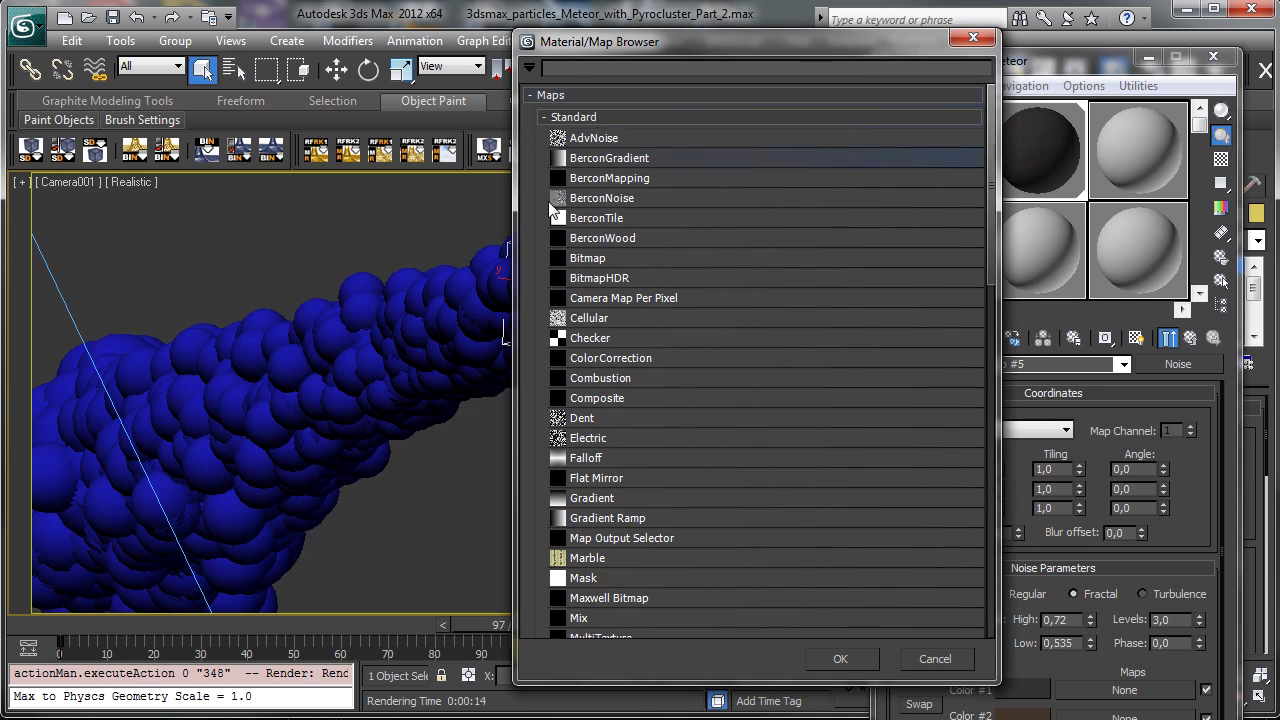
pyautogui.doubleClick(611, 400)
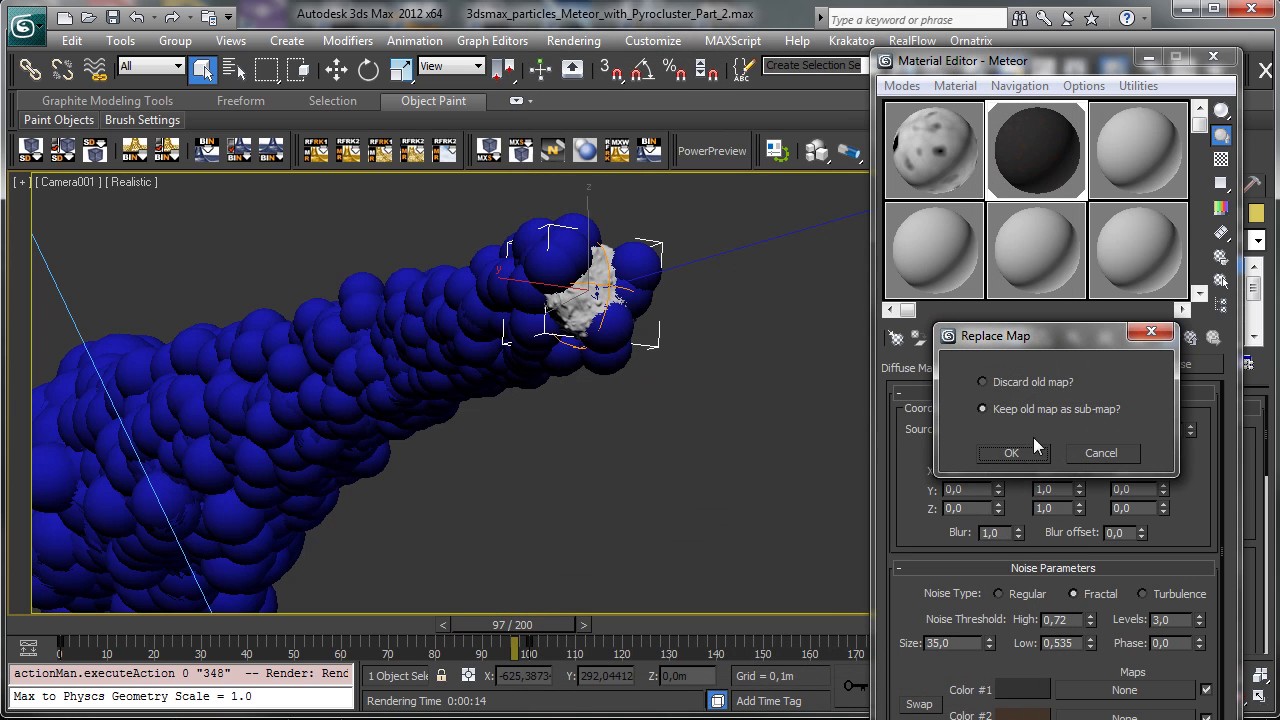
pyautogui.click(1012, 452)
pyautogui.click(1200, 413)
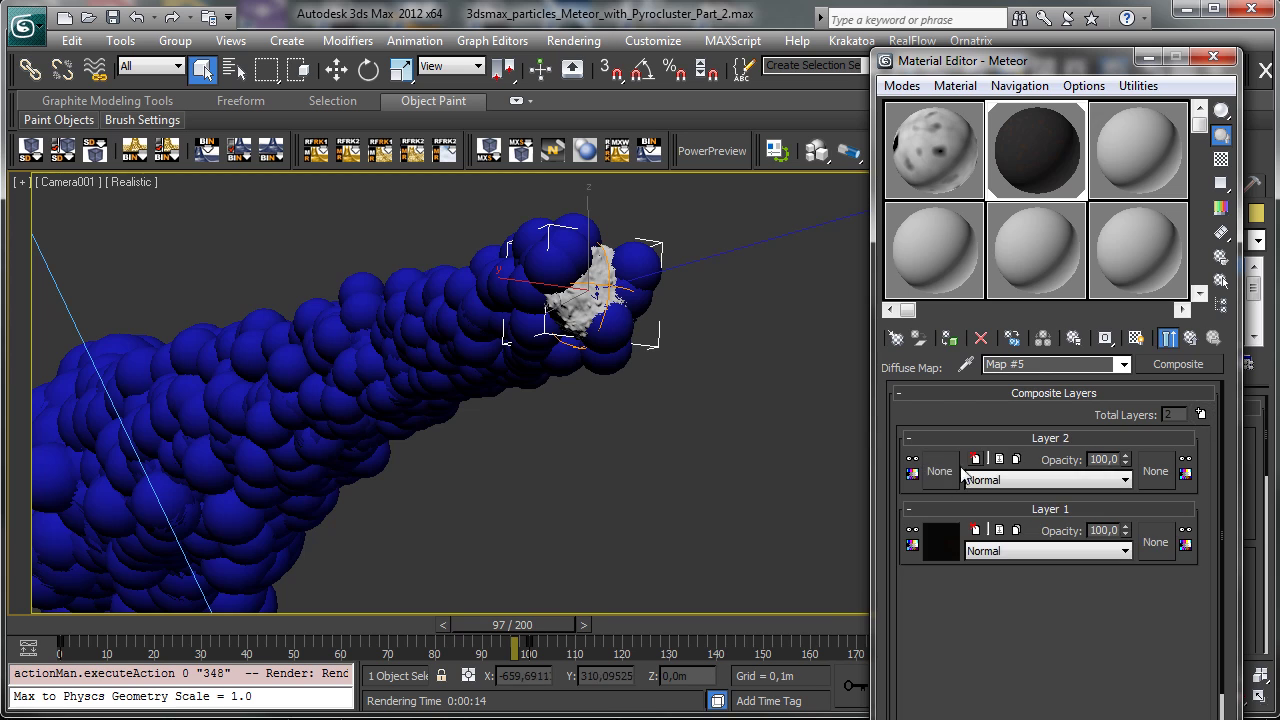
# - Assign a Noise map to Layer 2 of the Composite map
pyautogui.click(939, 472)
pyautogui.moveTo(885, 252); pyautogui.dragTo(701, 75)
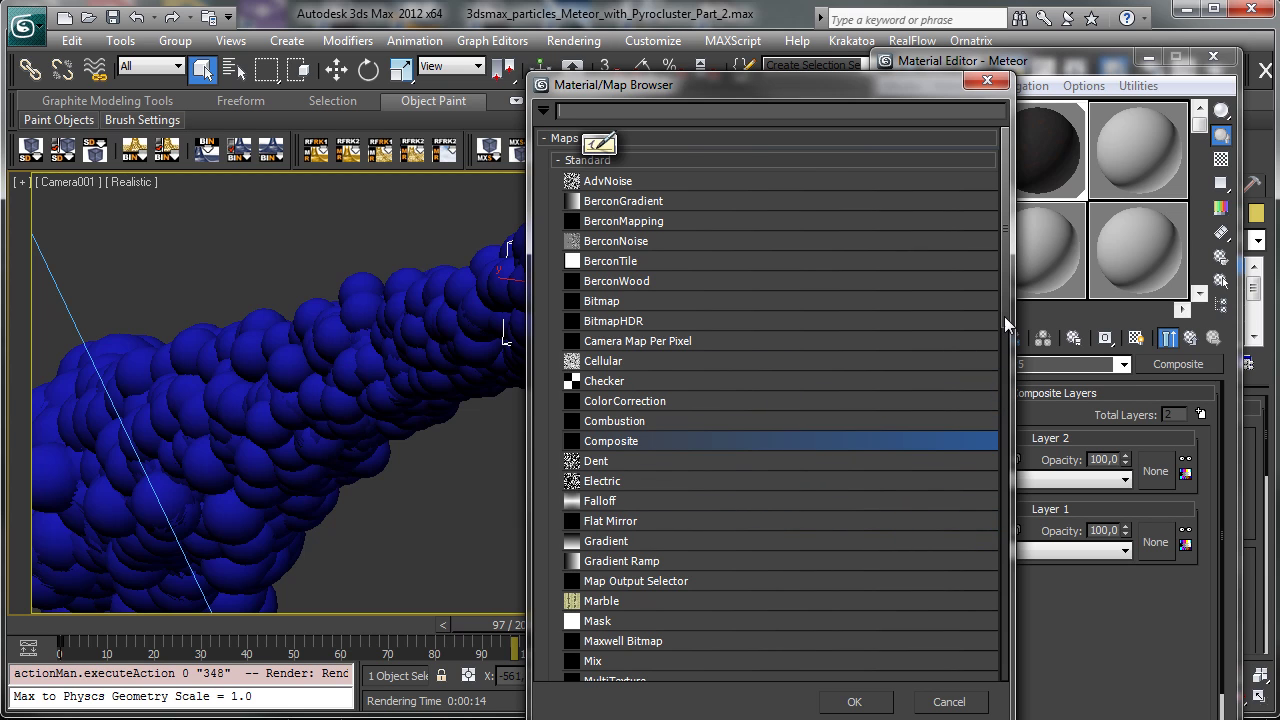
pyautogui.moveTo(1004, 316); pyautogui.dragTo(1009, 371)
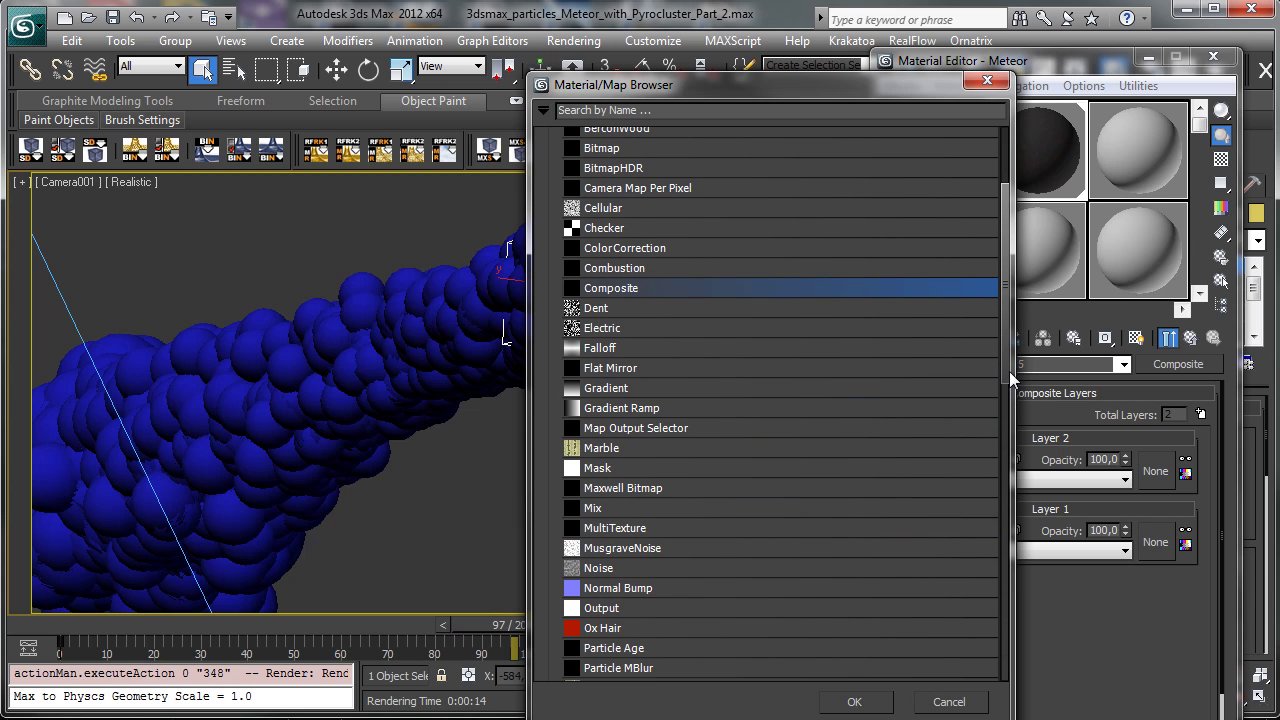
pyautogui.doubleClick(617, 568)
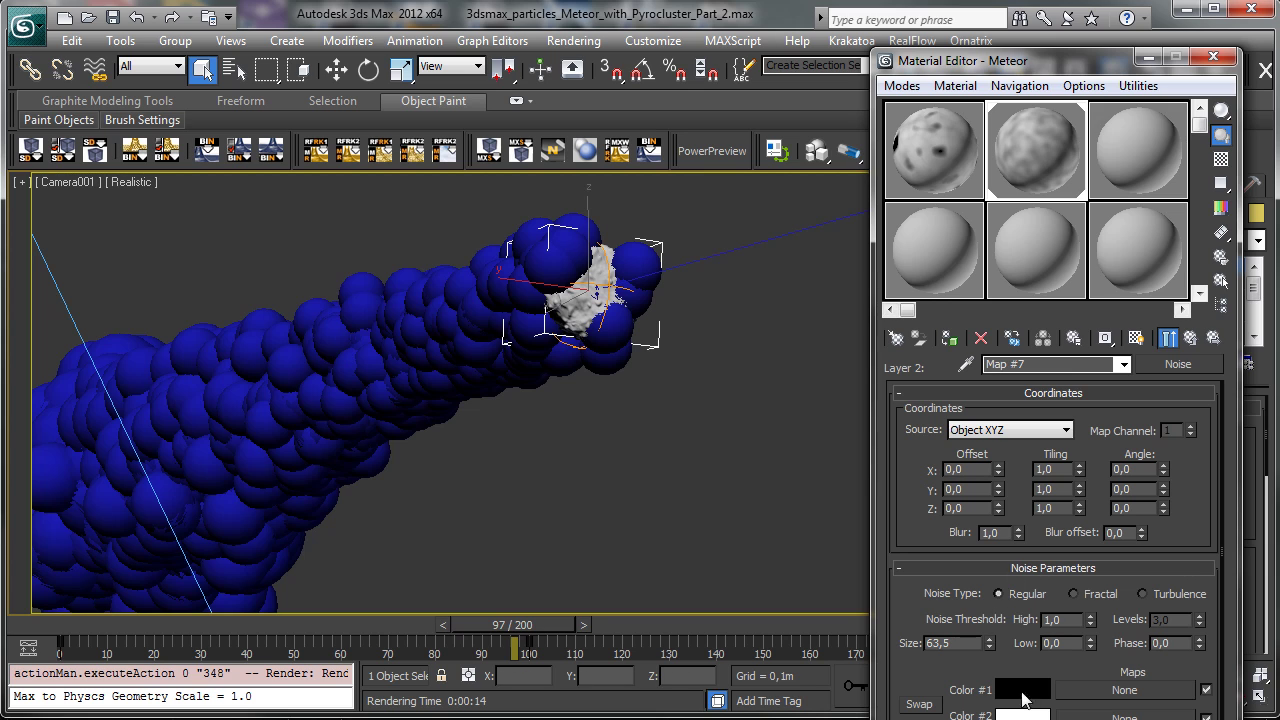
# - Color the Layer 2 noise with dark red as Color 1 and orange, RGB 255, 58, 0, as Color 2
pyautogui.moveTo(1010, 76); pyautogui.dragTo(982, 34)
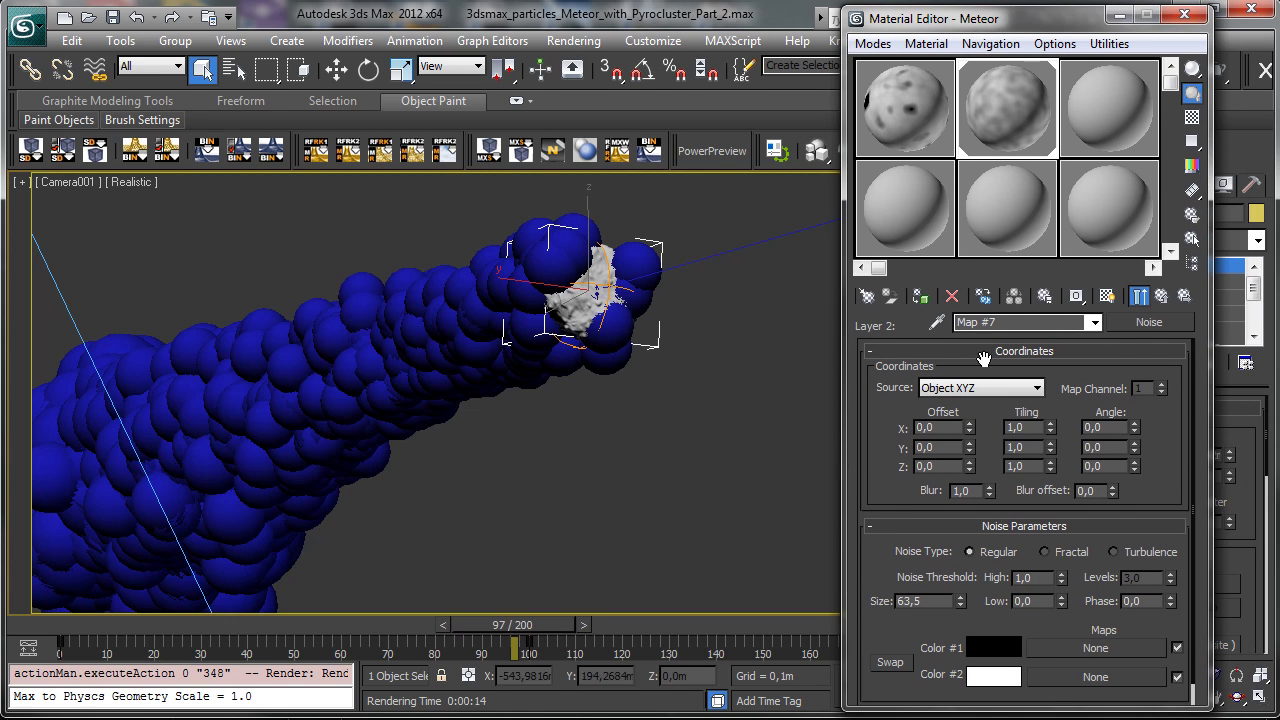
pyautogui.click(993, 647)
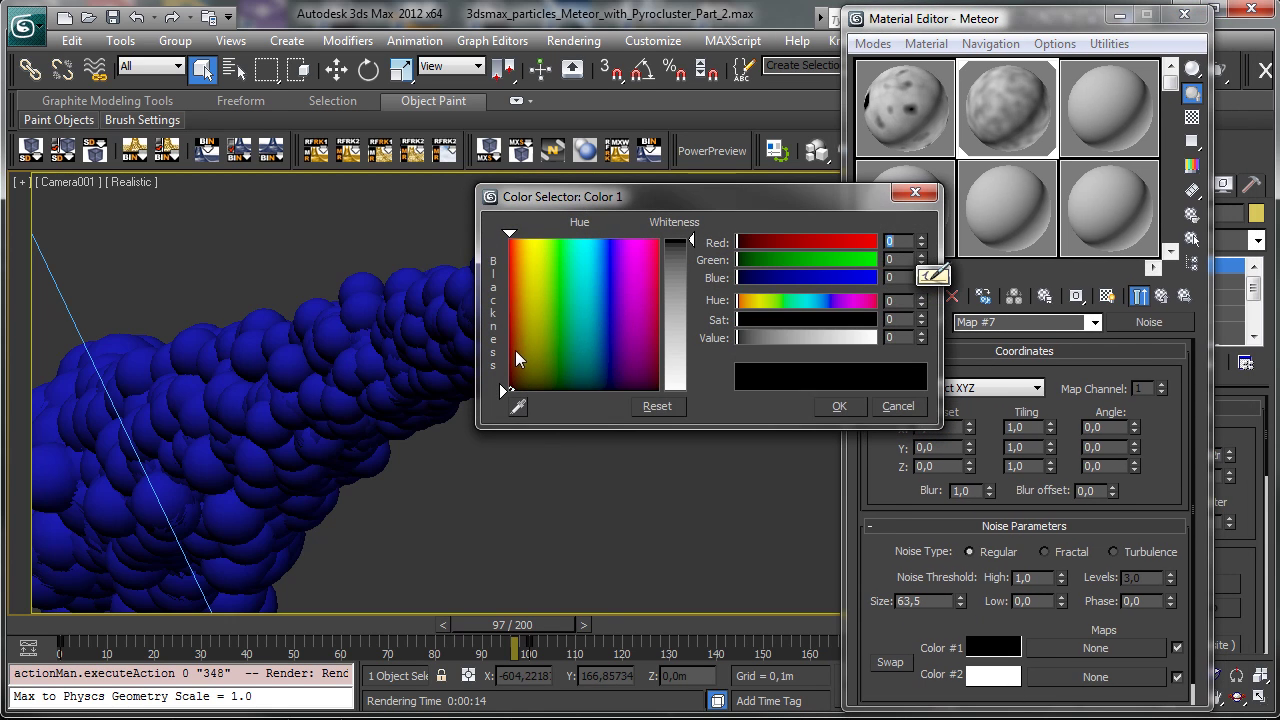
pyautogui.click(515, 350)
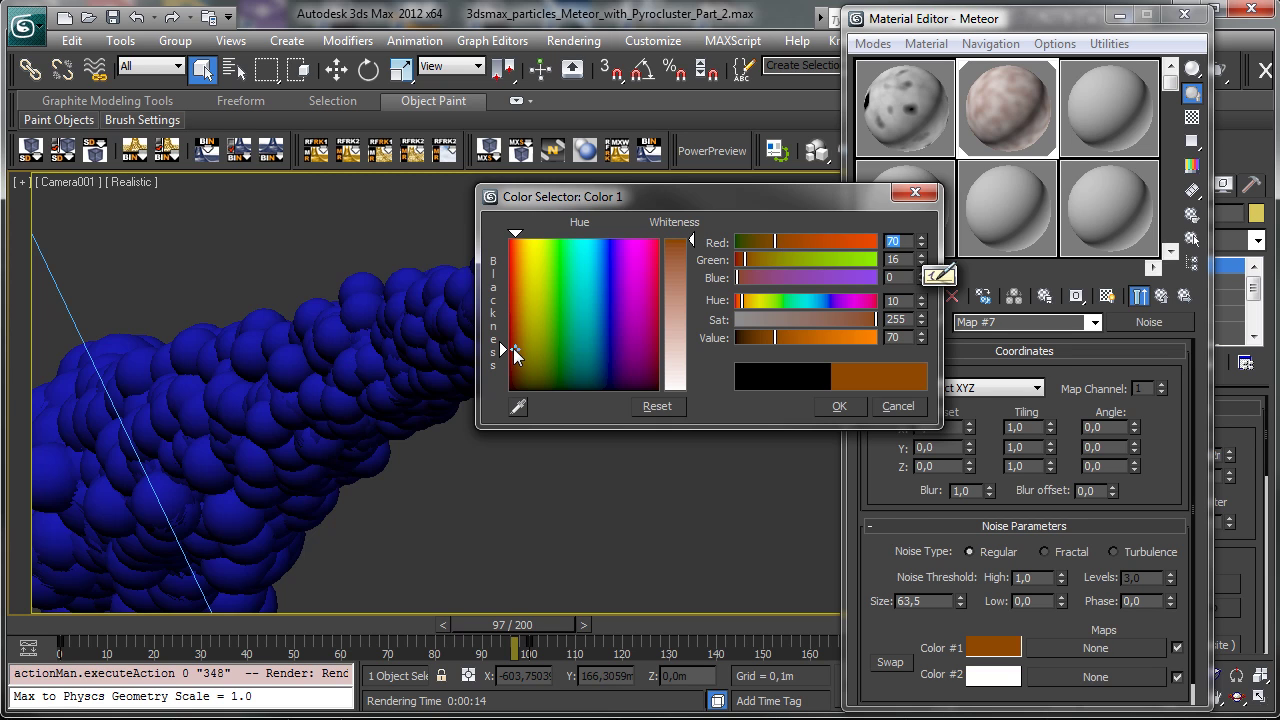
pyautogui.click(509, 350)
pyautogui.click(835, 407)
pyautogui.click(993, 675)
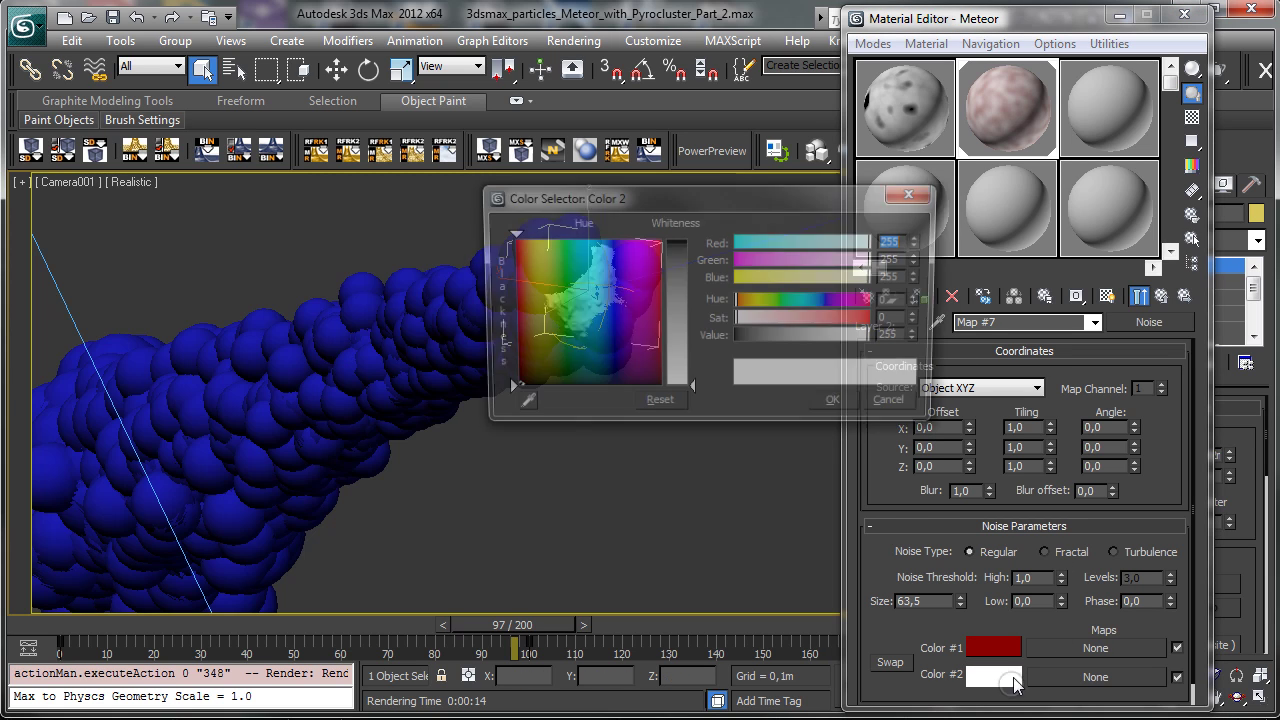
pyautogui.click(508, 238)
pyautogui.moveTo(510, 238); pyautogui.dragTo(516, 238)
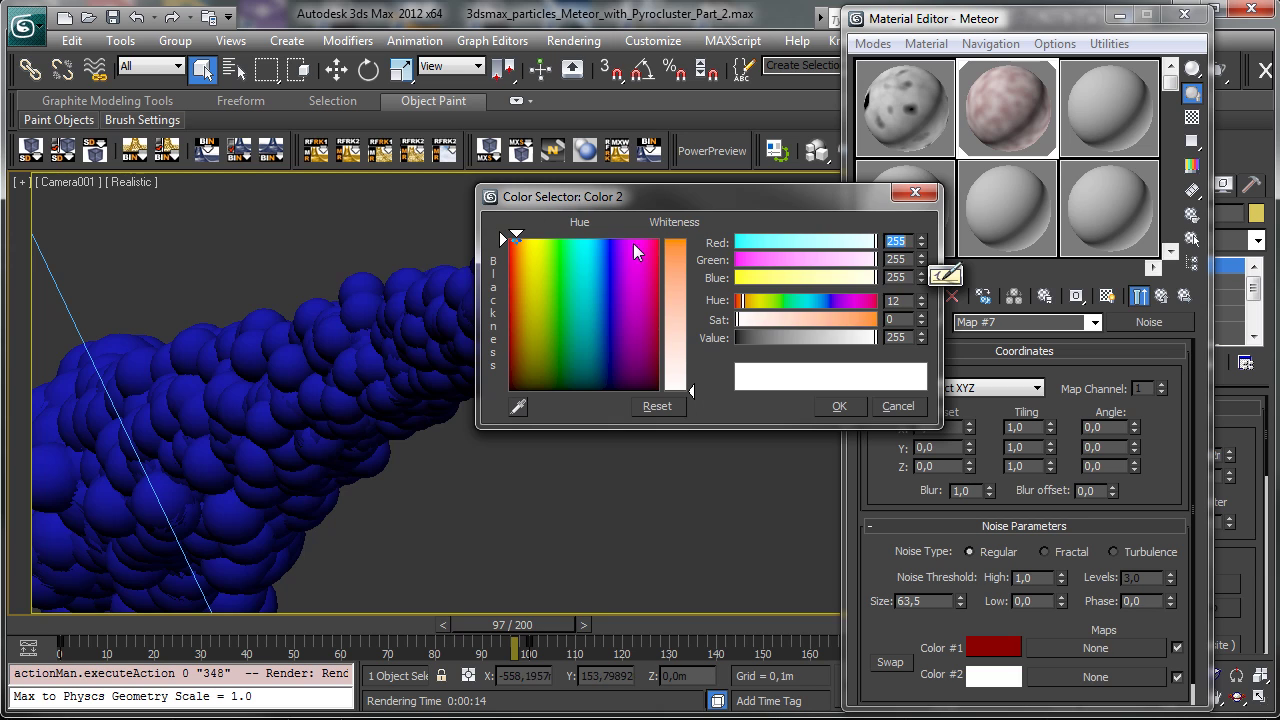
pyautogui.click(670, 239)
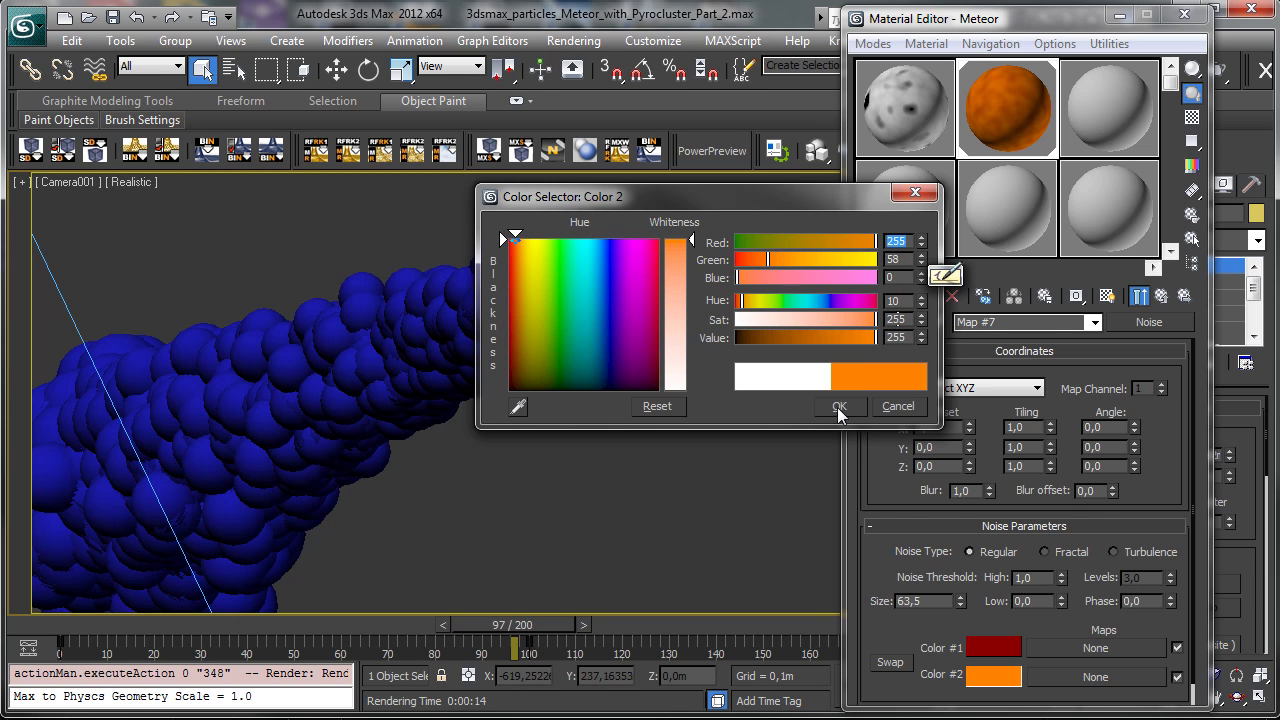
pyautogui.click(839, 406)
# - Make the Layer 2 noise Fractal with thresholds High 0,705 and Low 0,475, and check Layer 1's noise settings
pyautogui.click(1150, 551)
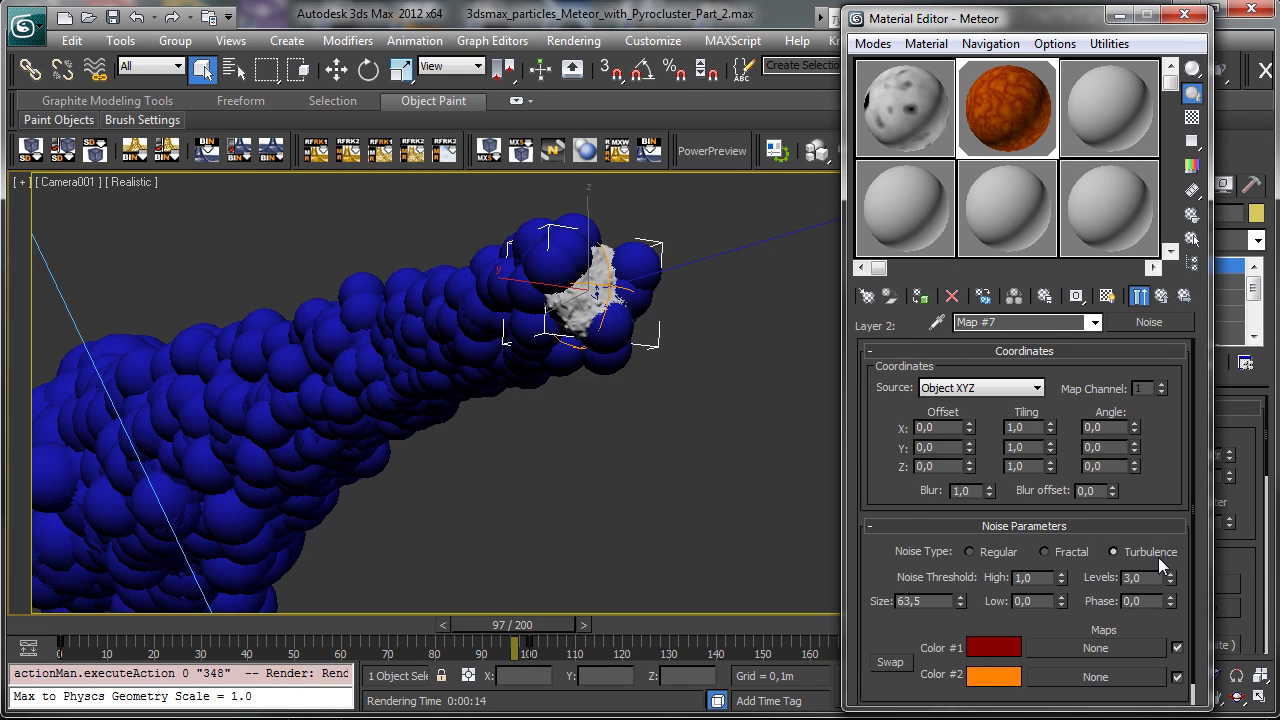
pyautogui.click(1077, 552)
pyautogui.moveTo(1060, 600); pyautogui.dragTo(1060, 554)
pyautogui.click(1060, 599)
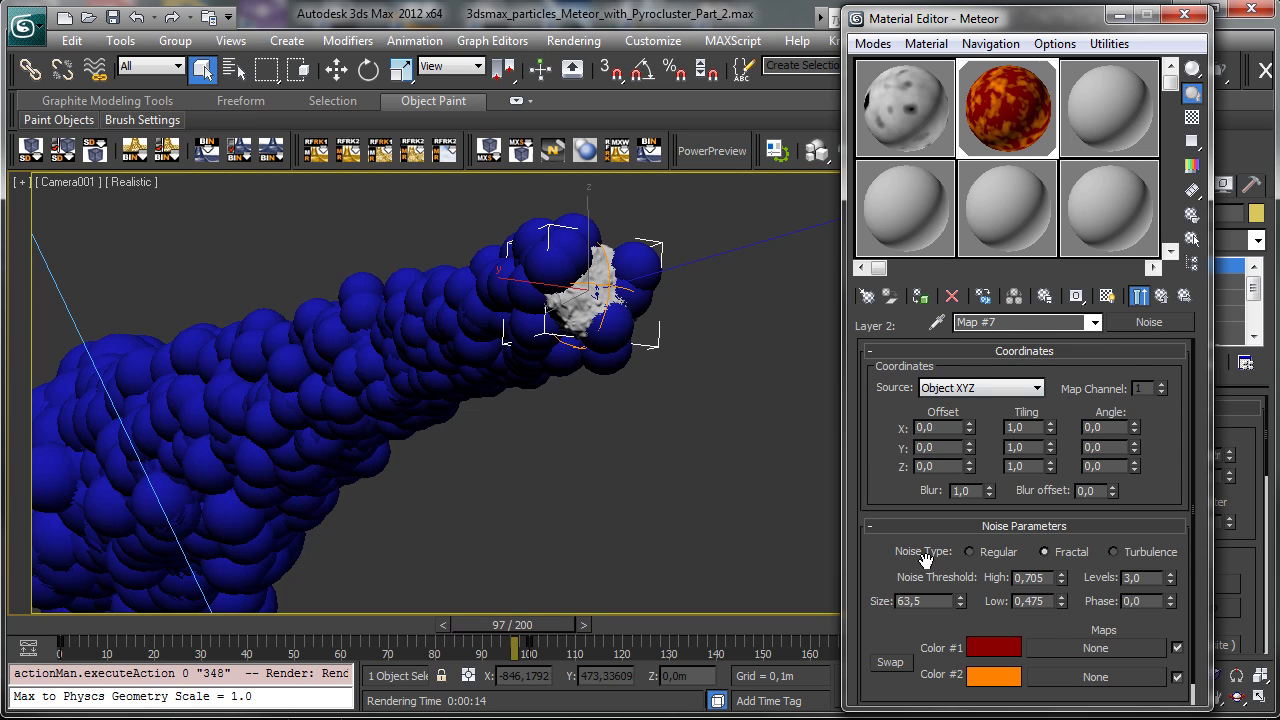
pyautogui.click(1162, 295)
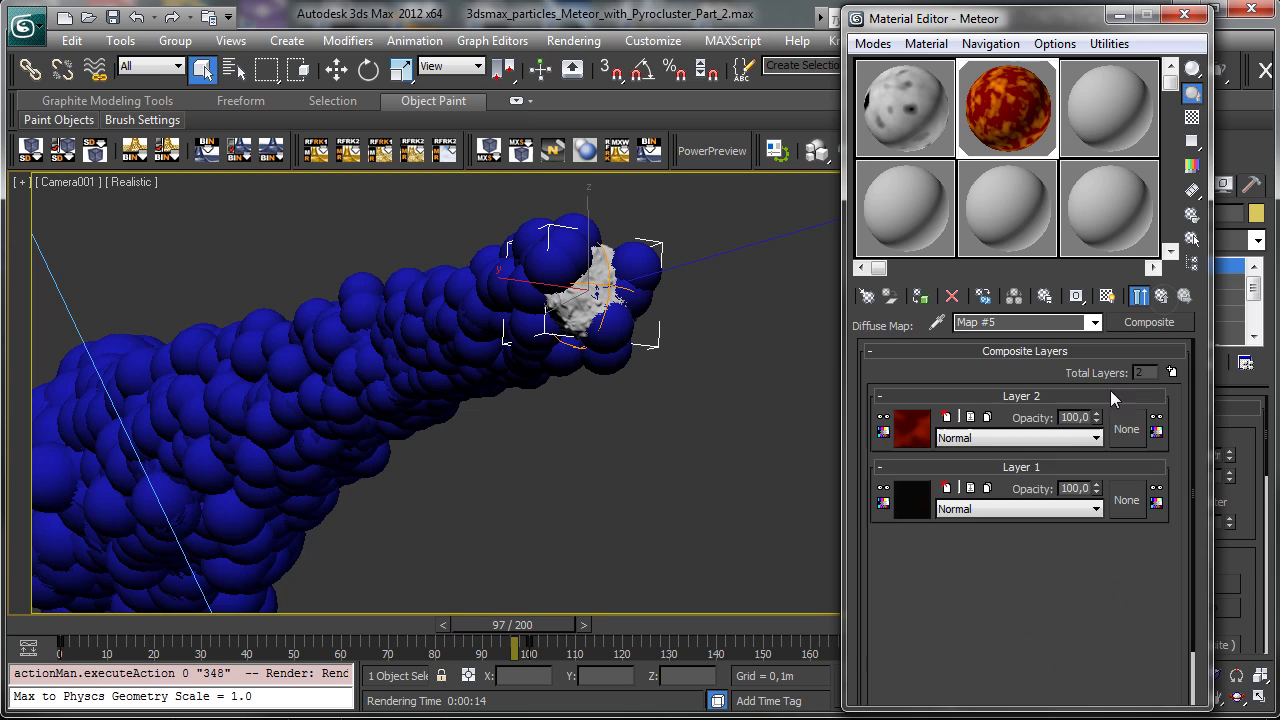
pyautogui.click(912, 499)
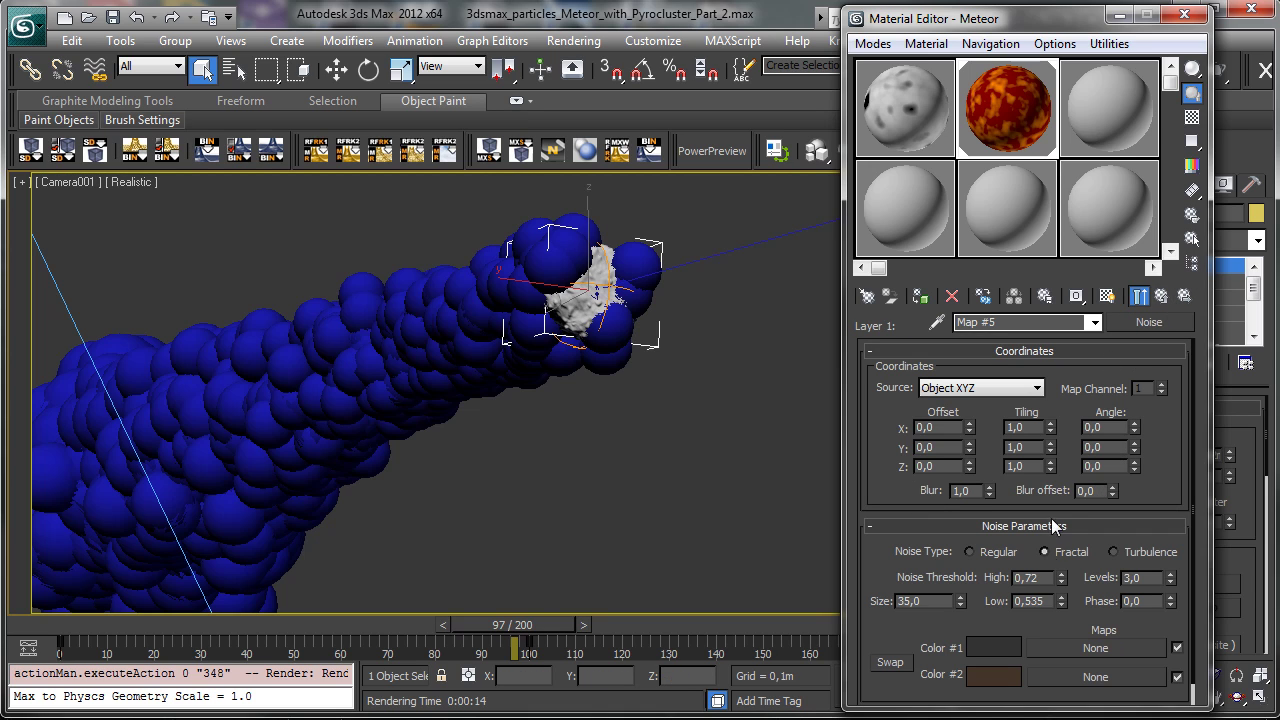
pyautogui.click(1161, 295)
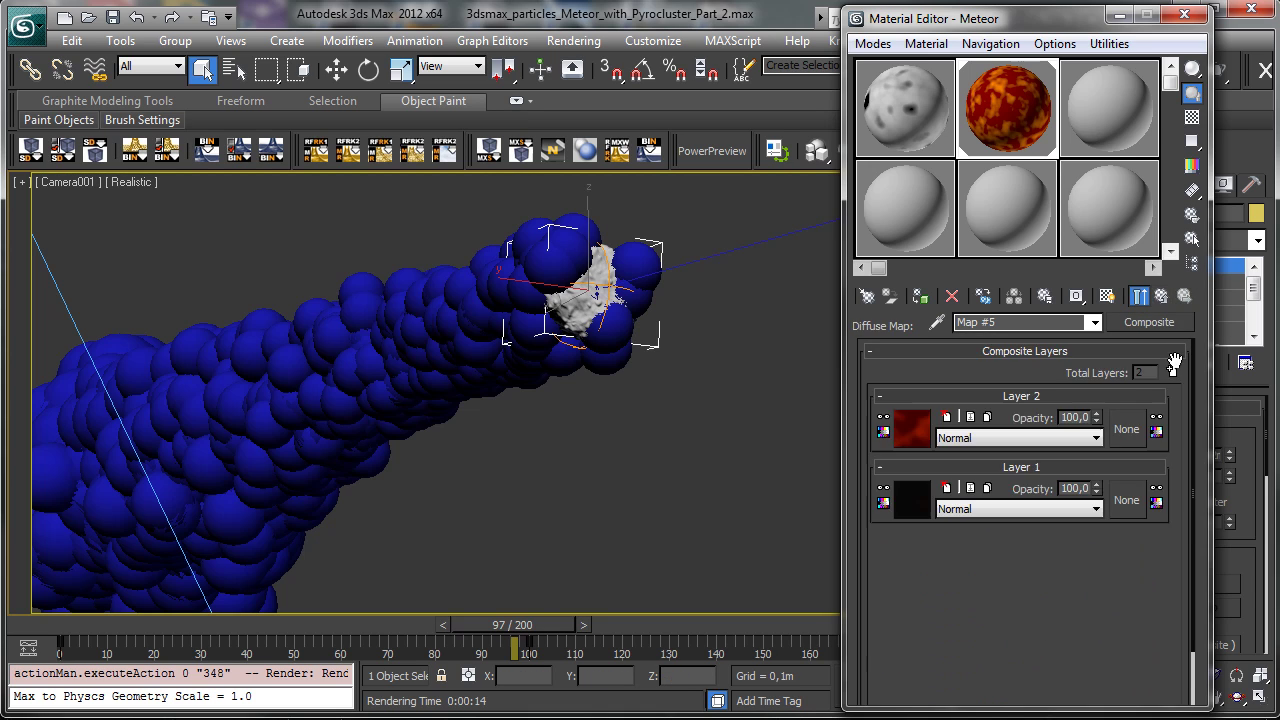
# - Give Layer 2 a Gradient Ramp mask and replace it with a Noise map, discarding the old map
pyautogui.click(1127, 429)
pyautogui.moveTo(965, 262); pyautogui.dragTo(835, 77)
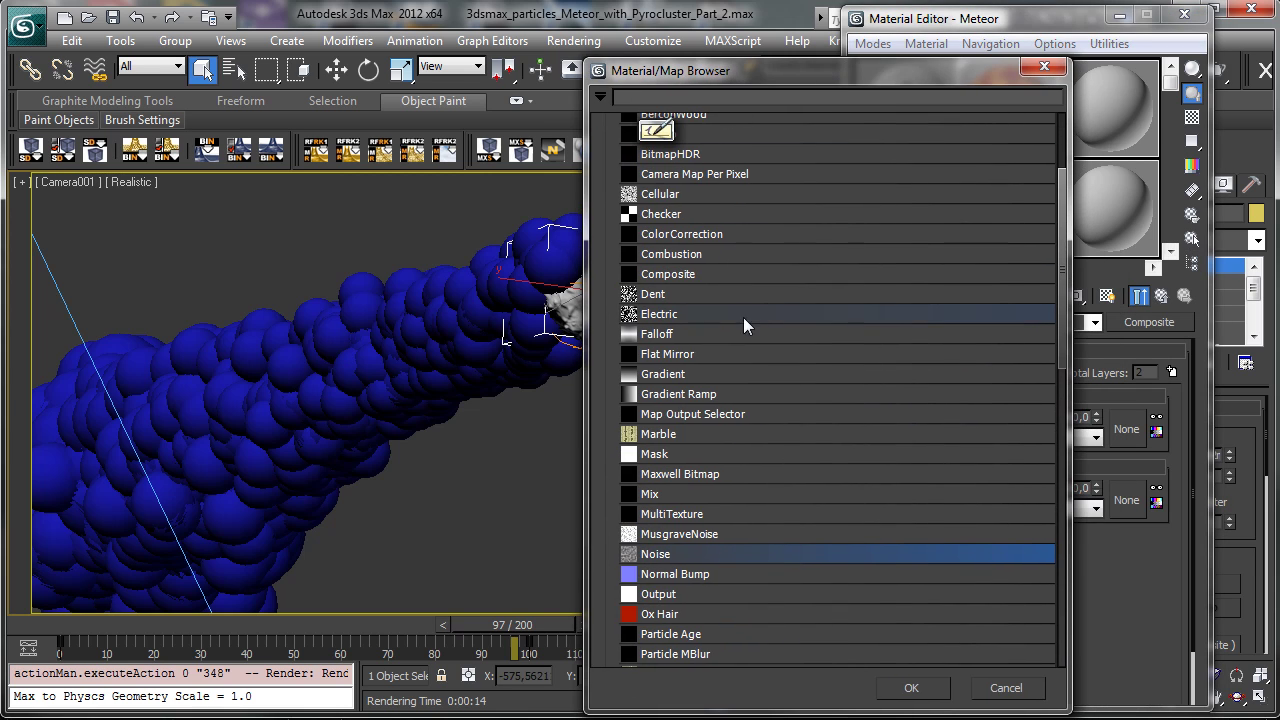
pyautogui.doubleClick(686, 393)
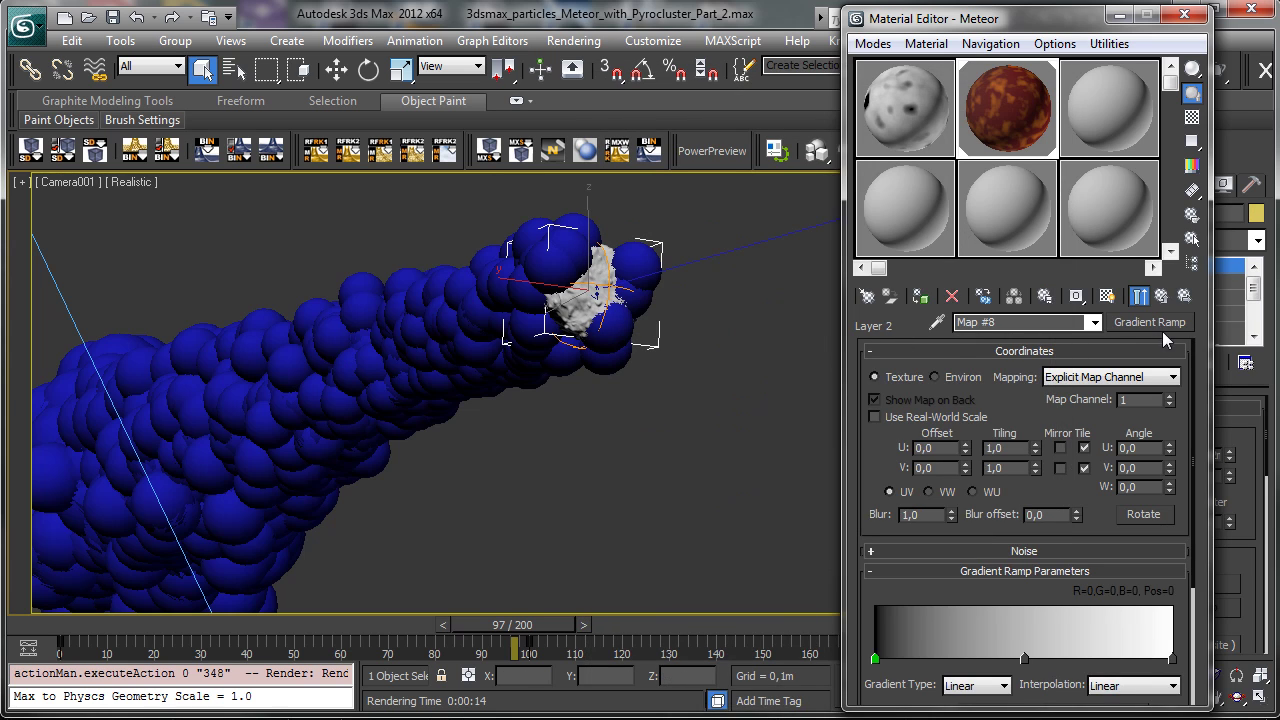
pyautogui.click(1148, 322)
pyautogui.moveTo(929, 278); pyautogui.dragTo(820, 118)
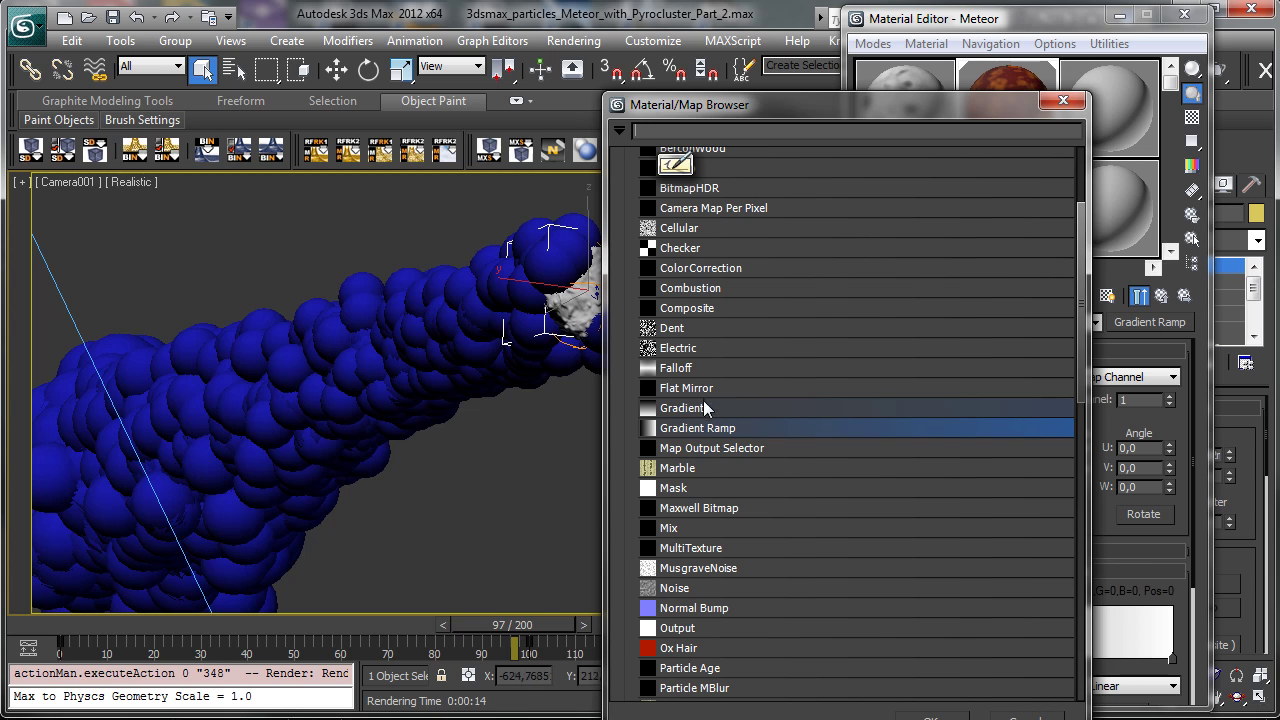
pyautogui.doubleClick(704, 590)
pyautogui.click(996, 340)
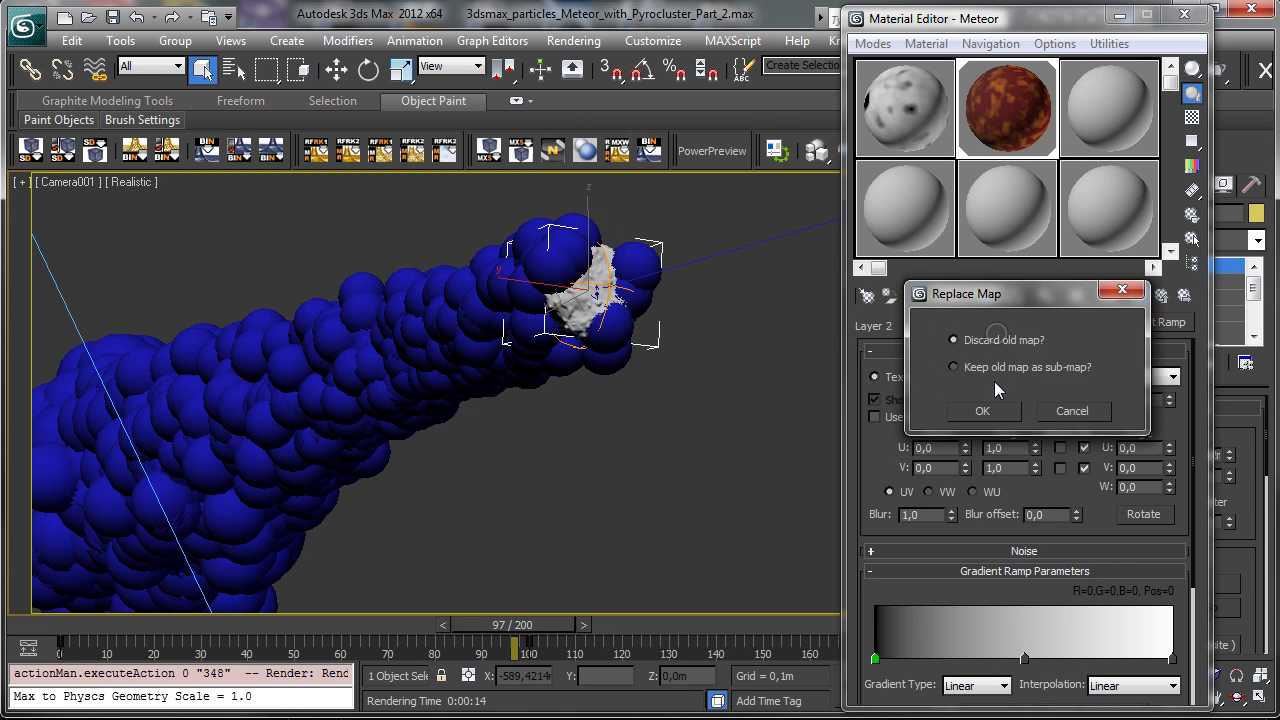
pyautogui.click(984, 411)
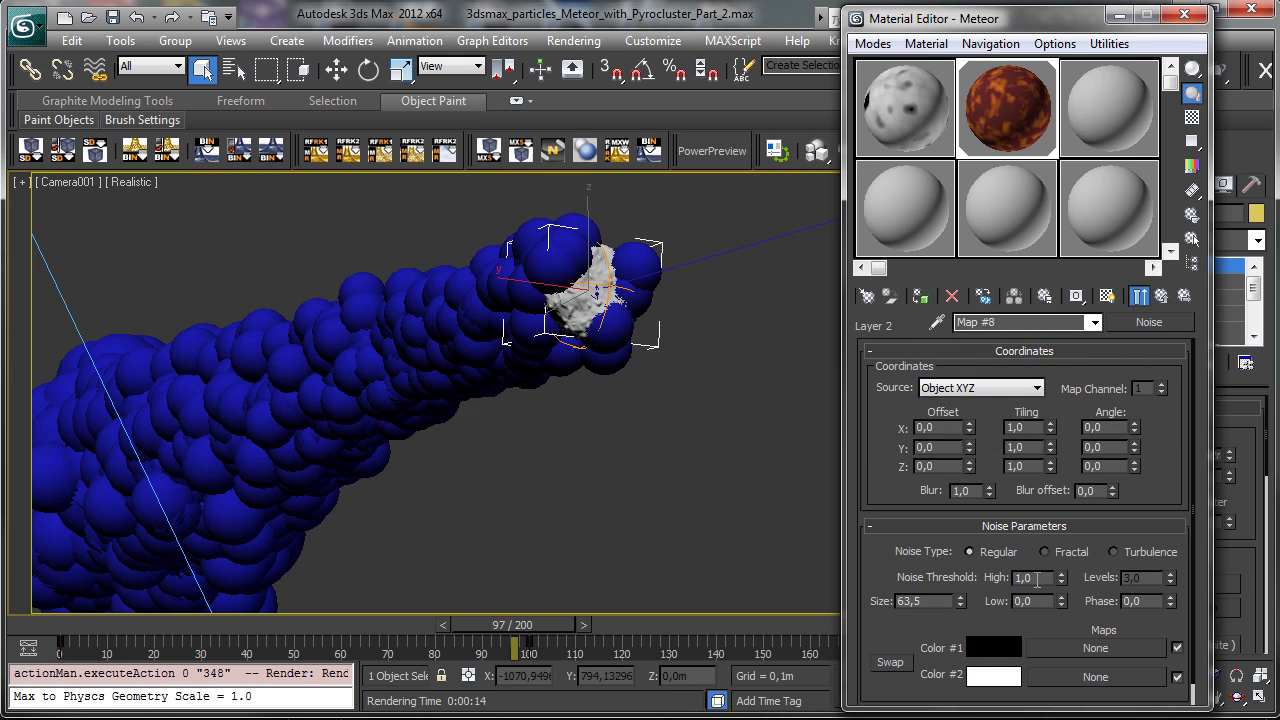
# - Set the Layer 2 mask noise to size 35 and type Turbulence
pyautogui.doubleClick(930, 603)
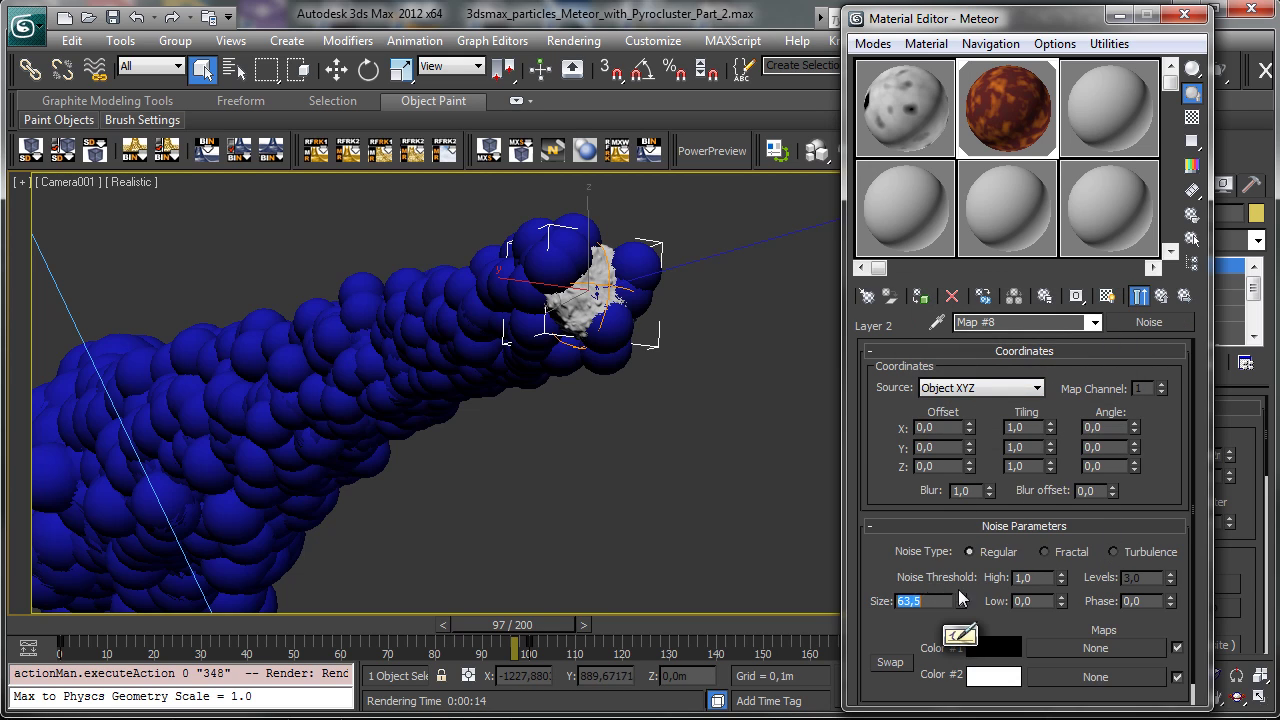
pyautogui.write('35')
pyautogui.press('Return')
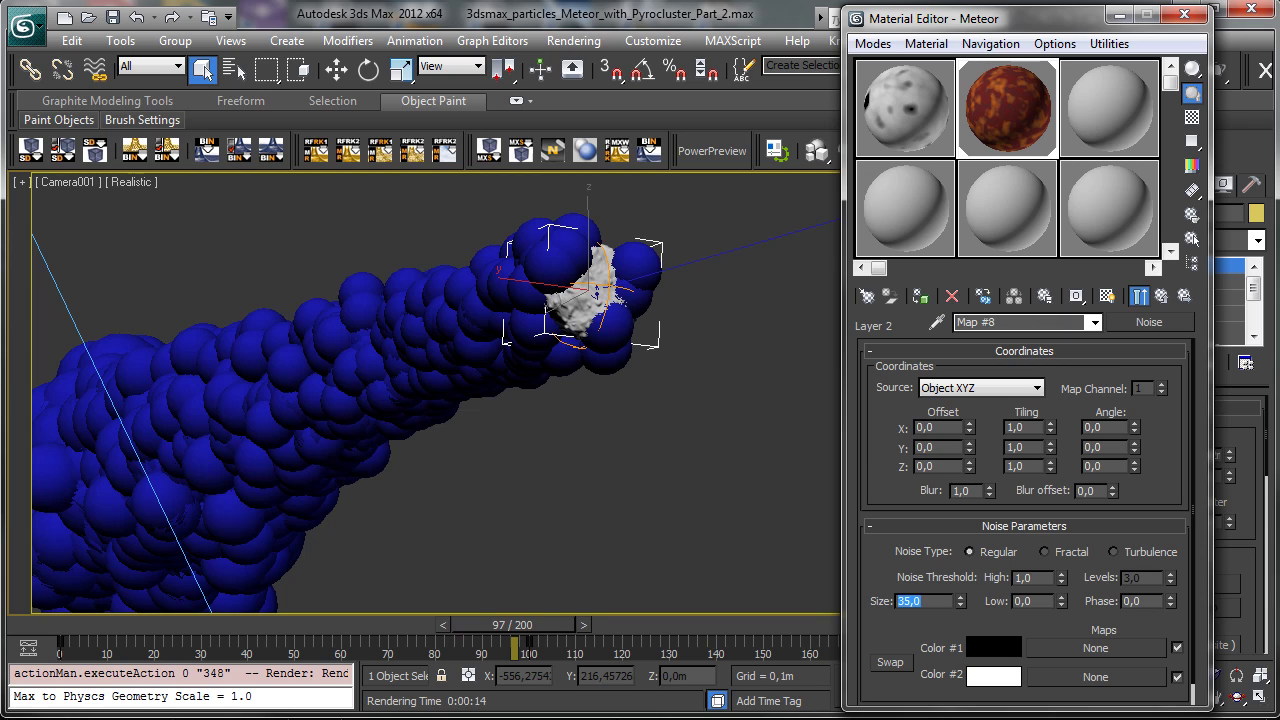
pyautogui.click(1139, 553)
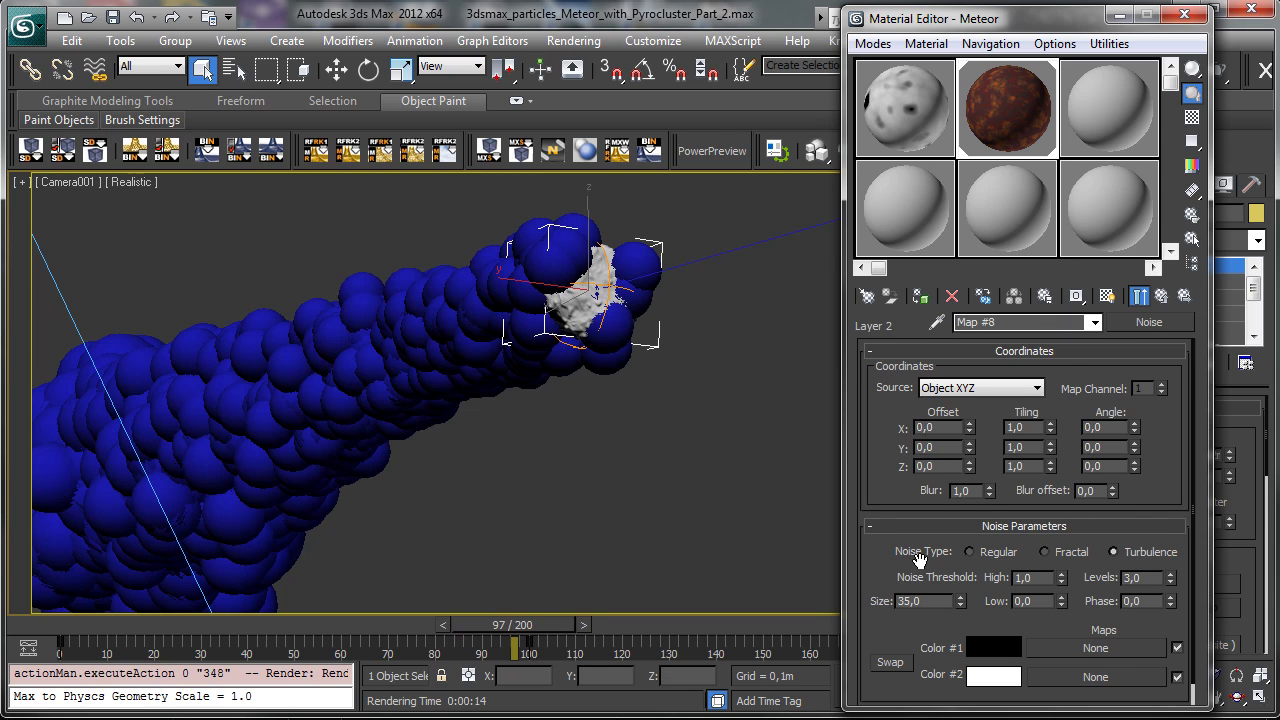
# - Swap the mask noise's colors and set its thresholds to High 0,295 and Low 0,155 with Levels at 6
pyautogui.scroll(-1, 918, 560)
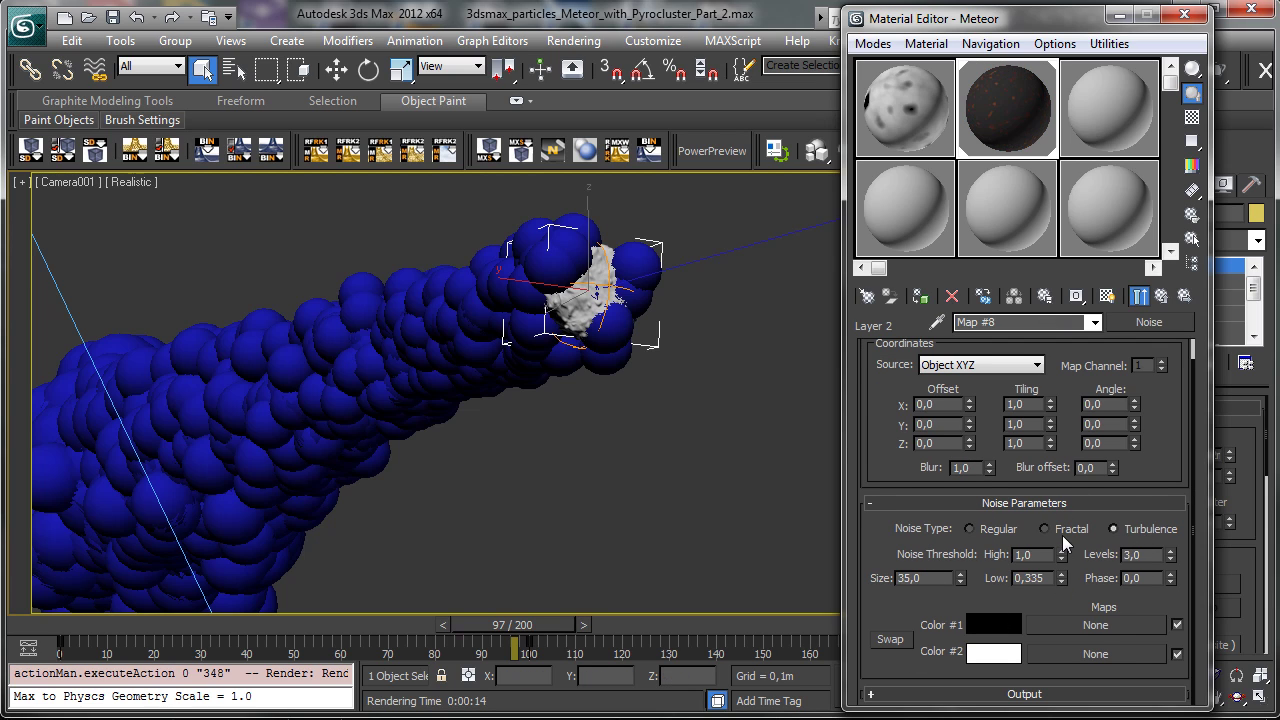
pyautogui.moveTo(1061, 578); pyautogui.dragTo(1061, 612)
pyautogui.moveTo(1061, 554); pyautogui.dragTo(1067, 673)
pyautogui.moveTo(1061, 578); pyautogui.dragTo(1062, 525)
pyautogui.click(900, 637)
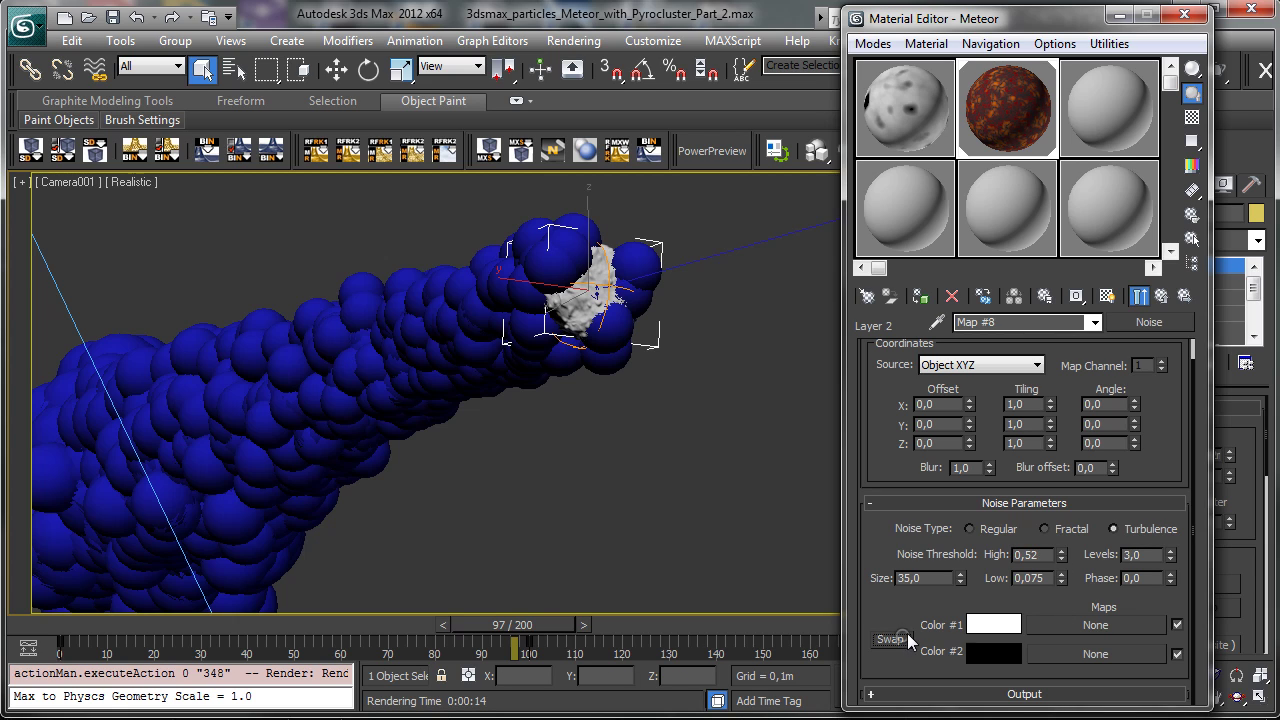
pyautogui.moveTo(1062, 578); pyautogui.dragTo(1065, 610)
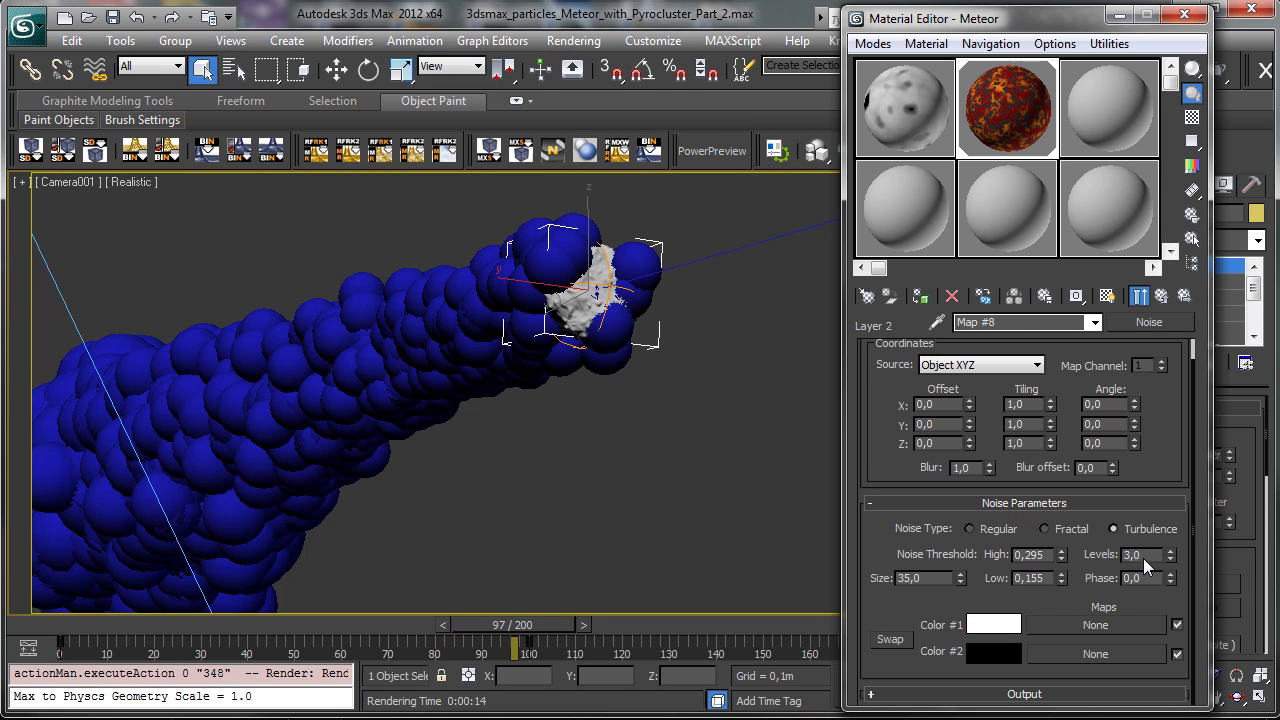
pyautogui.write('6')
pyautogui.press('Return')
# - Copy Layer 2's mask noise map in the Composite and return to the top level of the Meteor material
pyautogui.click(1182, 297)
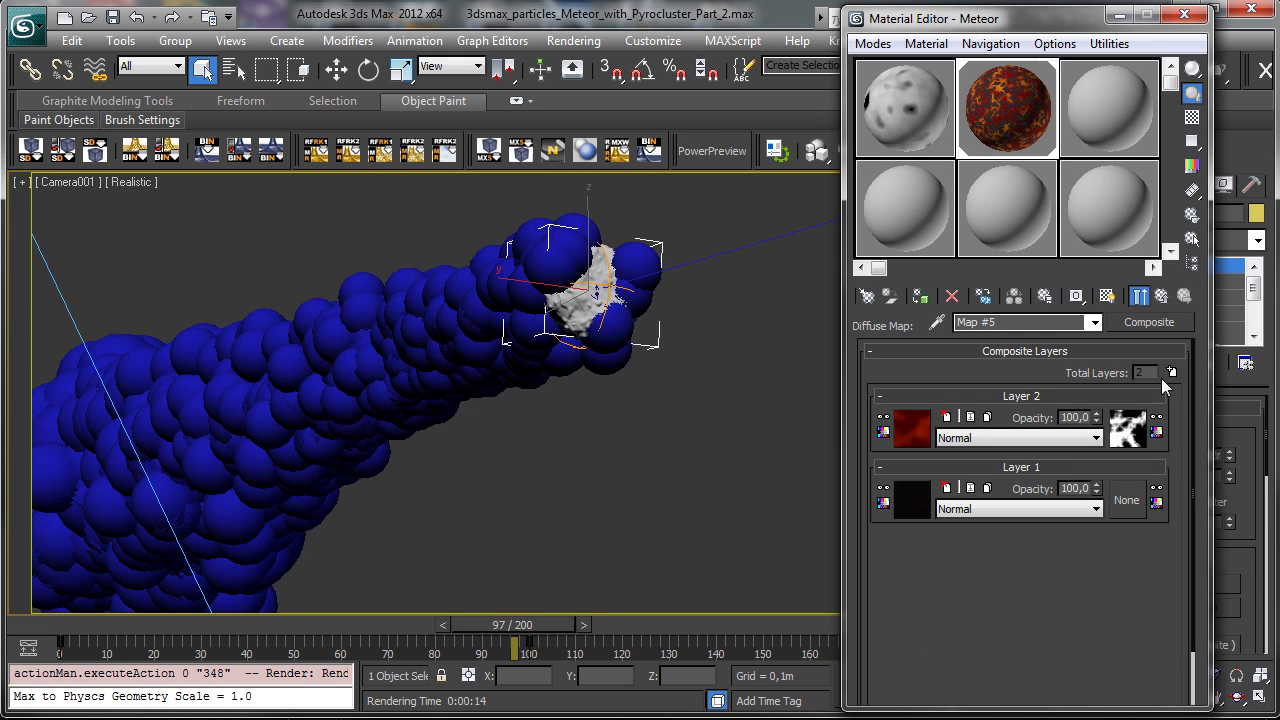
pyautogui.rightClick(1128, 425)
pyautogui.click(1160, 449)
pyautogui.click(1161, 297)
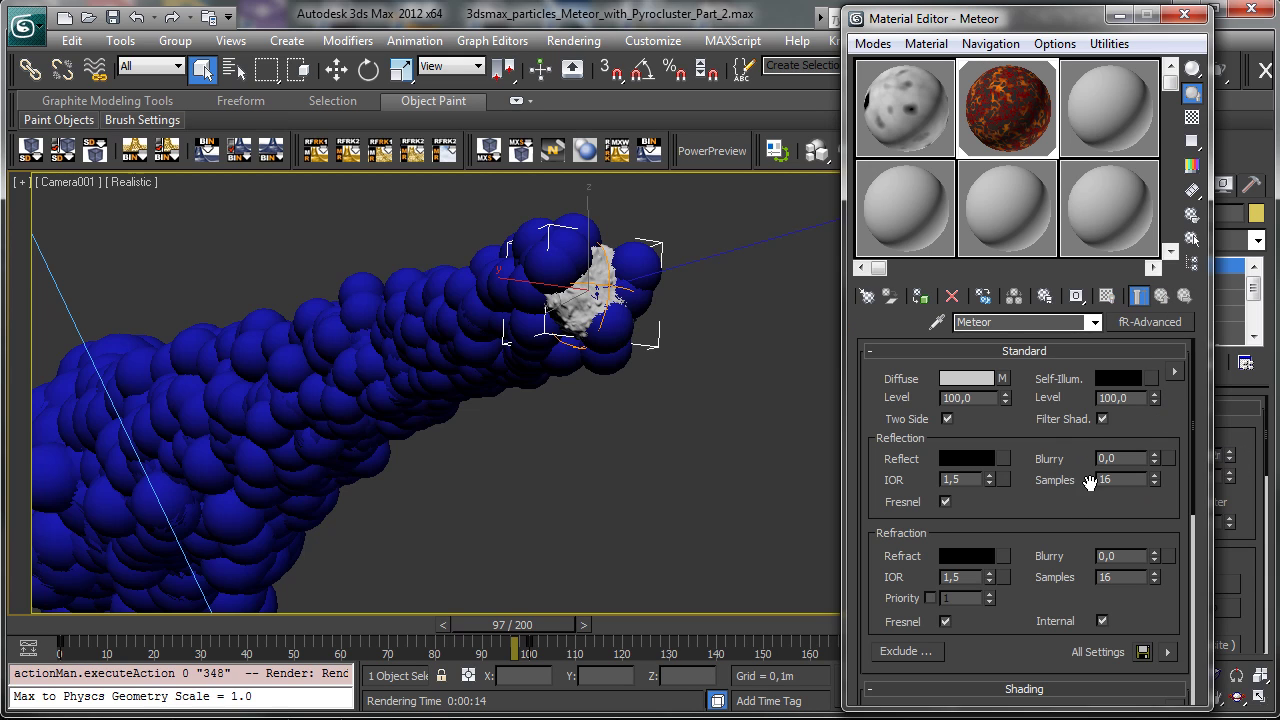
pyautogui.rightClick(1152, 376)
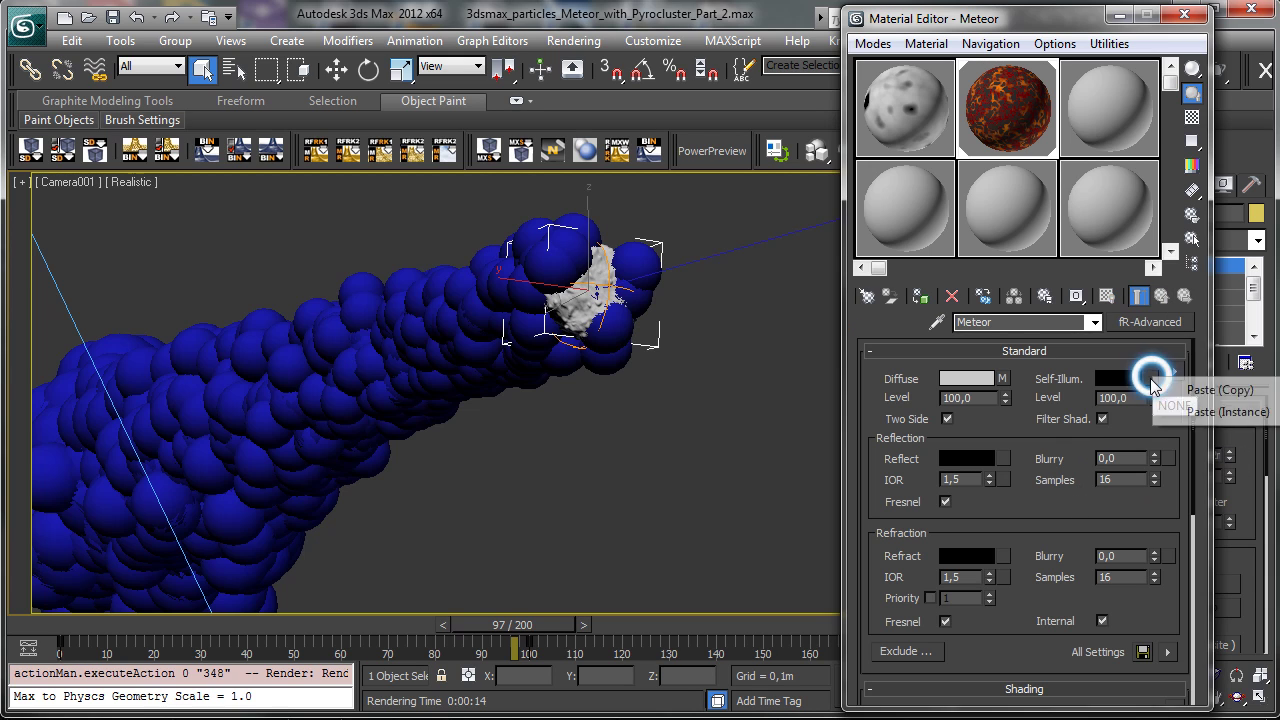
pyautogui.click(1203, 412)
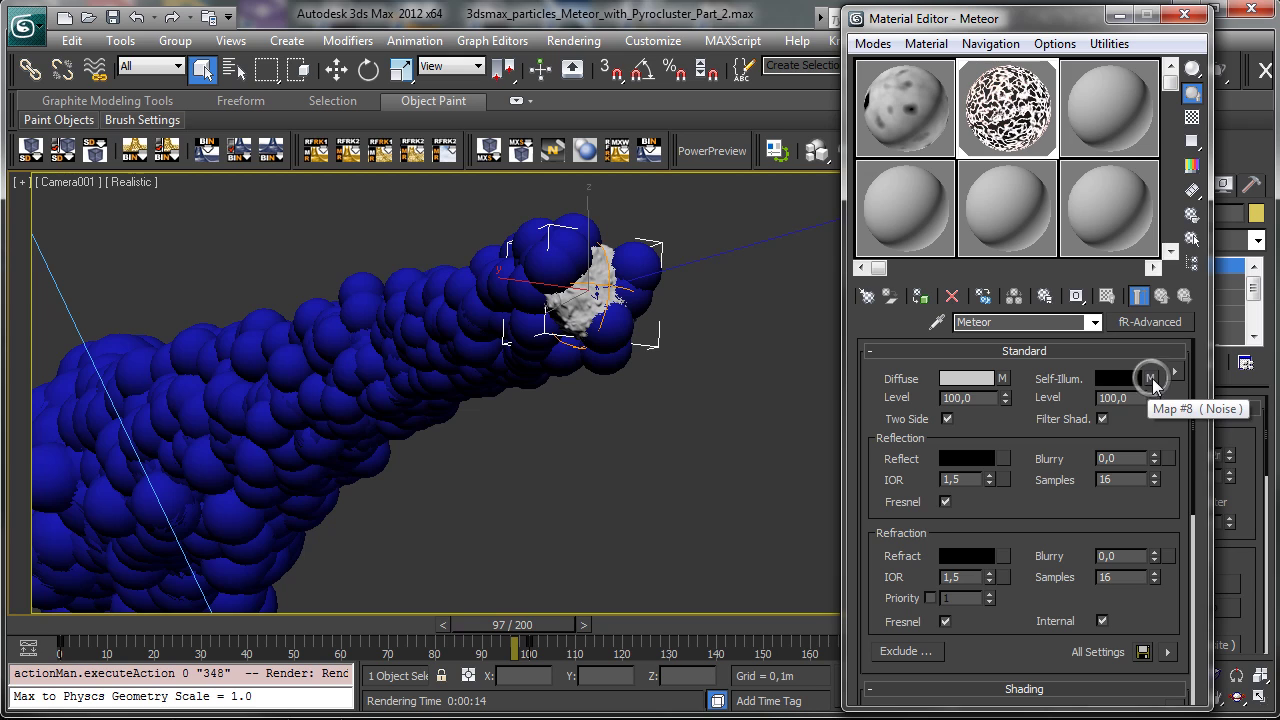
pyautogui.rightClick(1152, 376)
pyautogui.click(1204, 458)
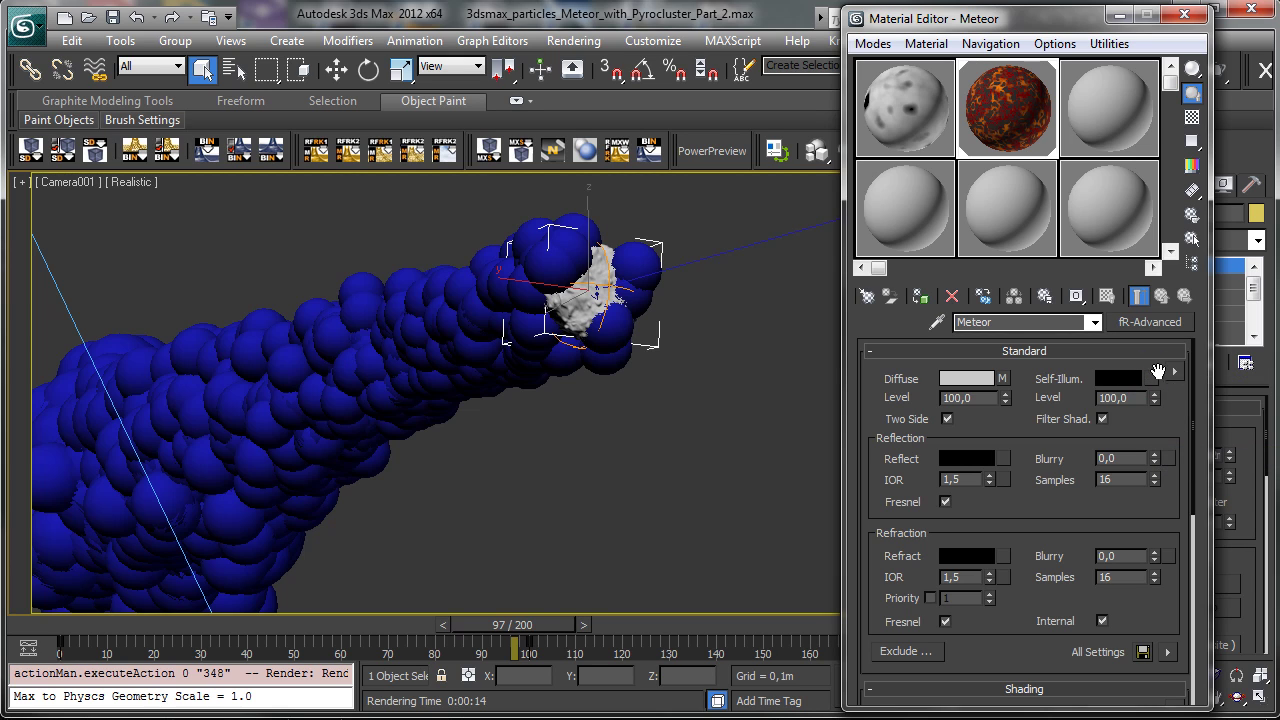
# - Paste the mask noise into the Self-Illum. map slot as an independent copy and make its Color #1 orange, RGB 255, 34, 5
pyautogui.rightClick(1152, 378)
pyautogui.click(1212, 414)
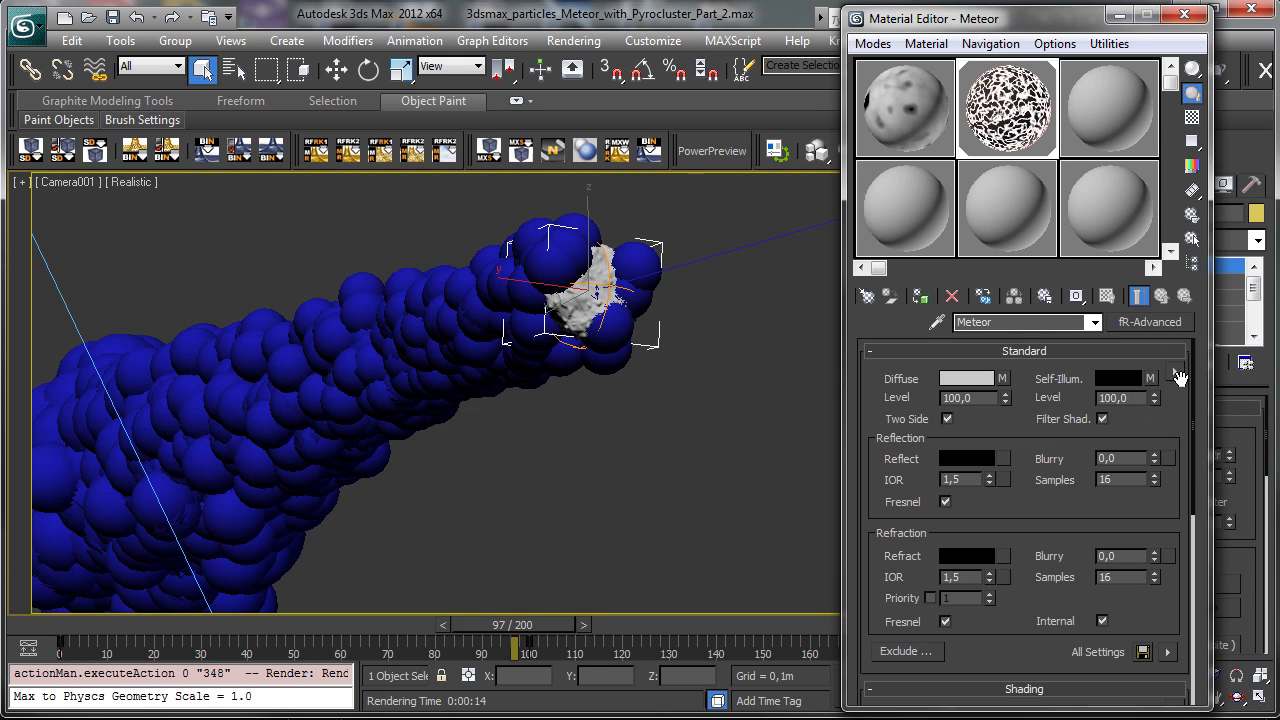
pyautogui.click(1151, 378)
pyautogui.scroll(-1, 1176, 503)
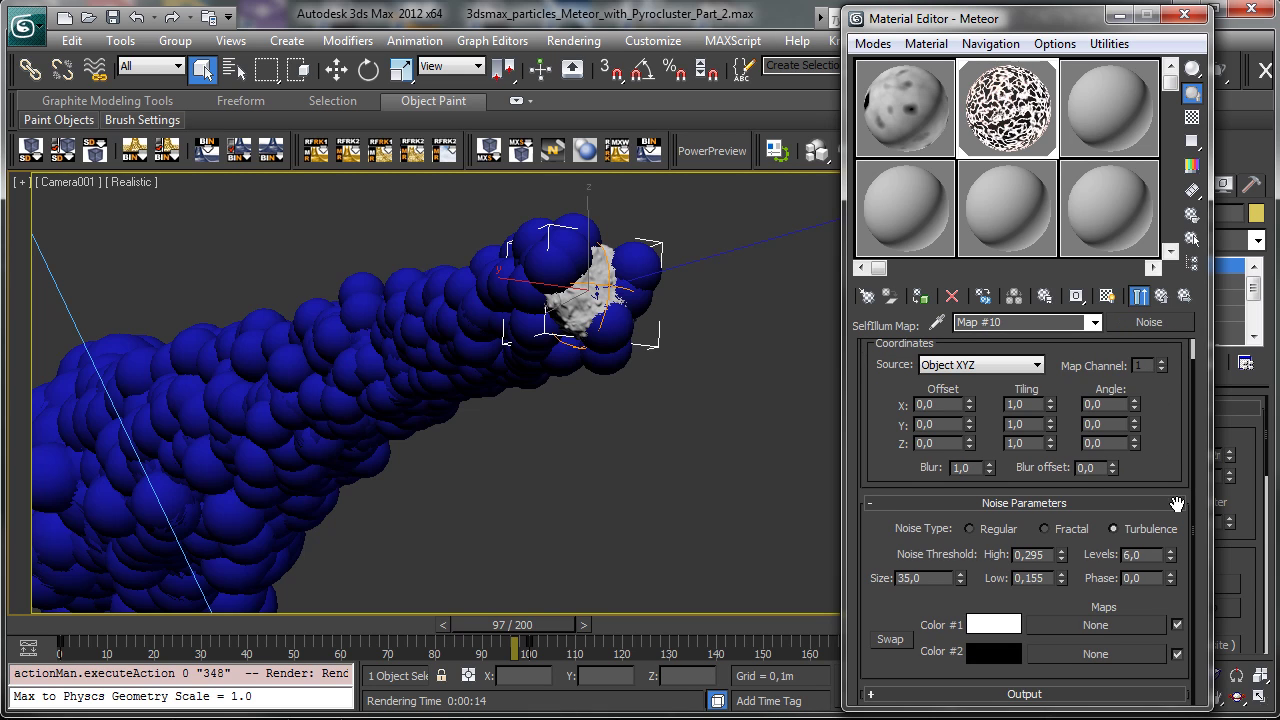
pyautogui.click(996, 625)
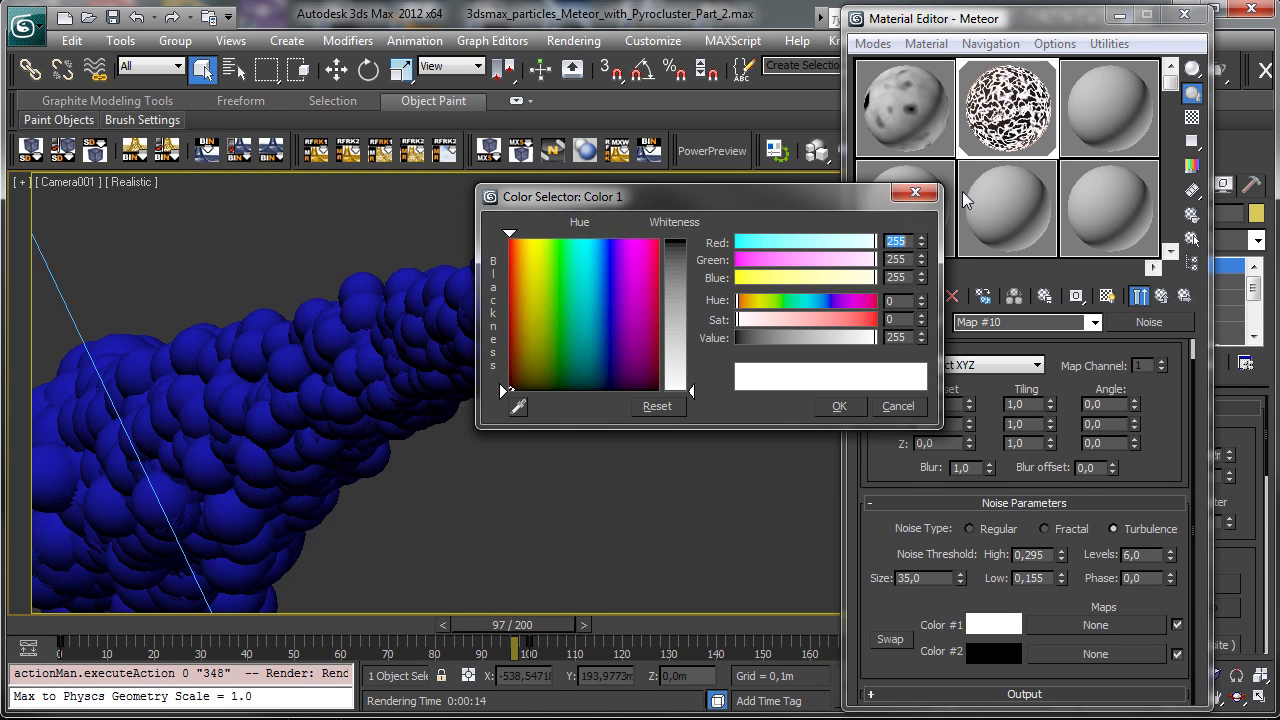
pyautogui.click(523, 240)
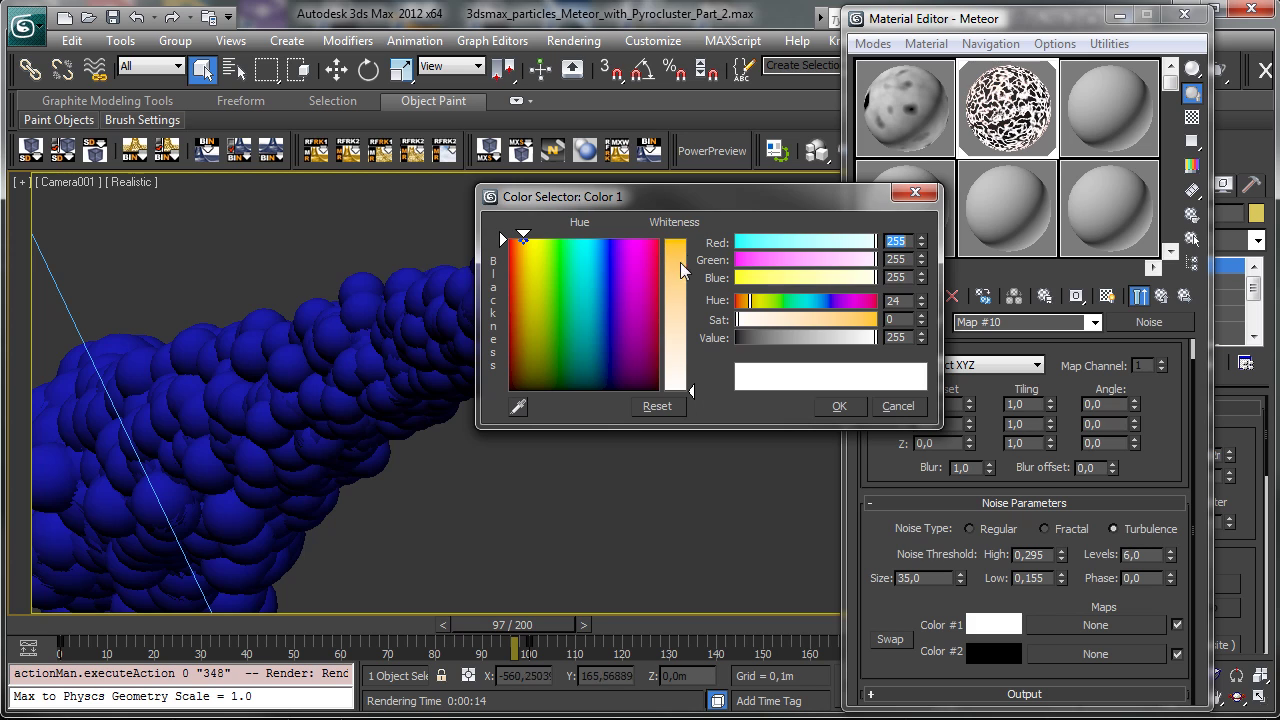
pyautogui.moveTo(680, 262); pyautogui.dragTo(680, 250)
pyautogui.moveTo(523, 240); pyautogui.dragTo(511, 237)
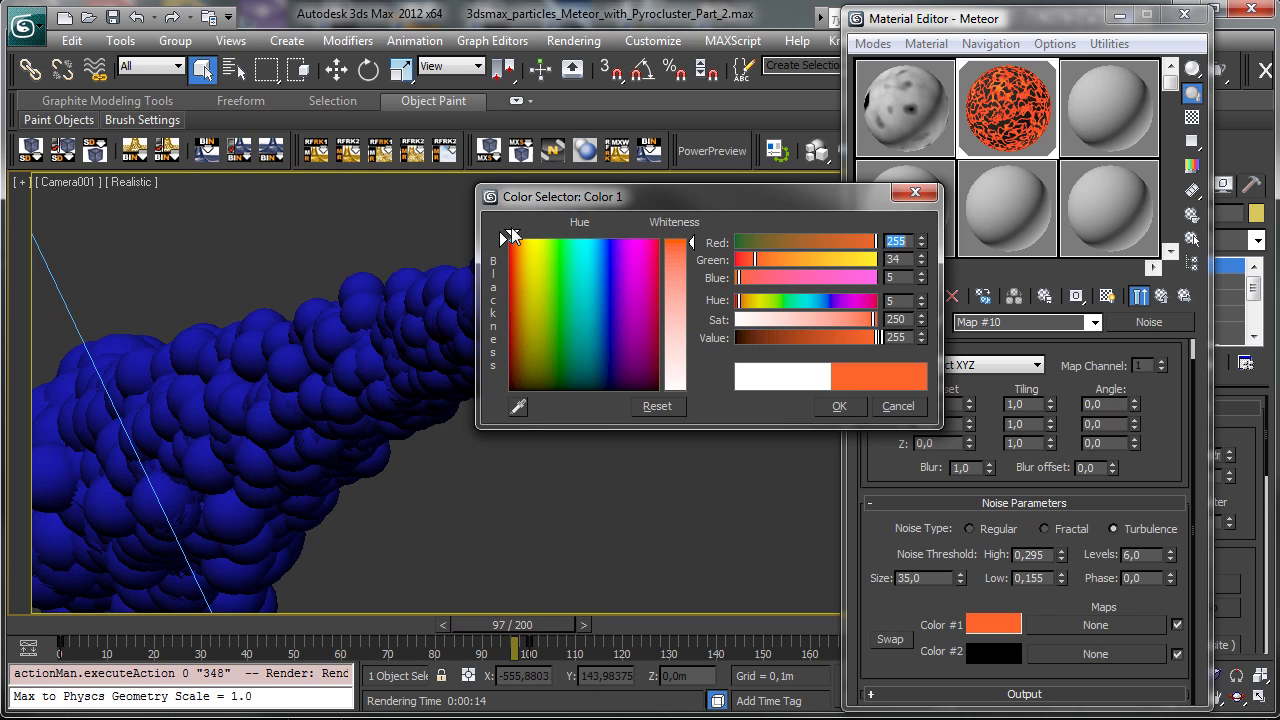
pyautogui.click(840, 405)
pyautogui.click(1003, 656)
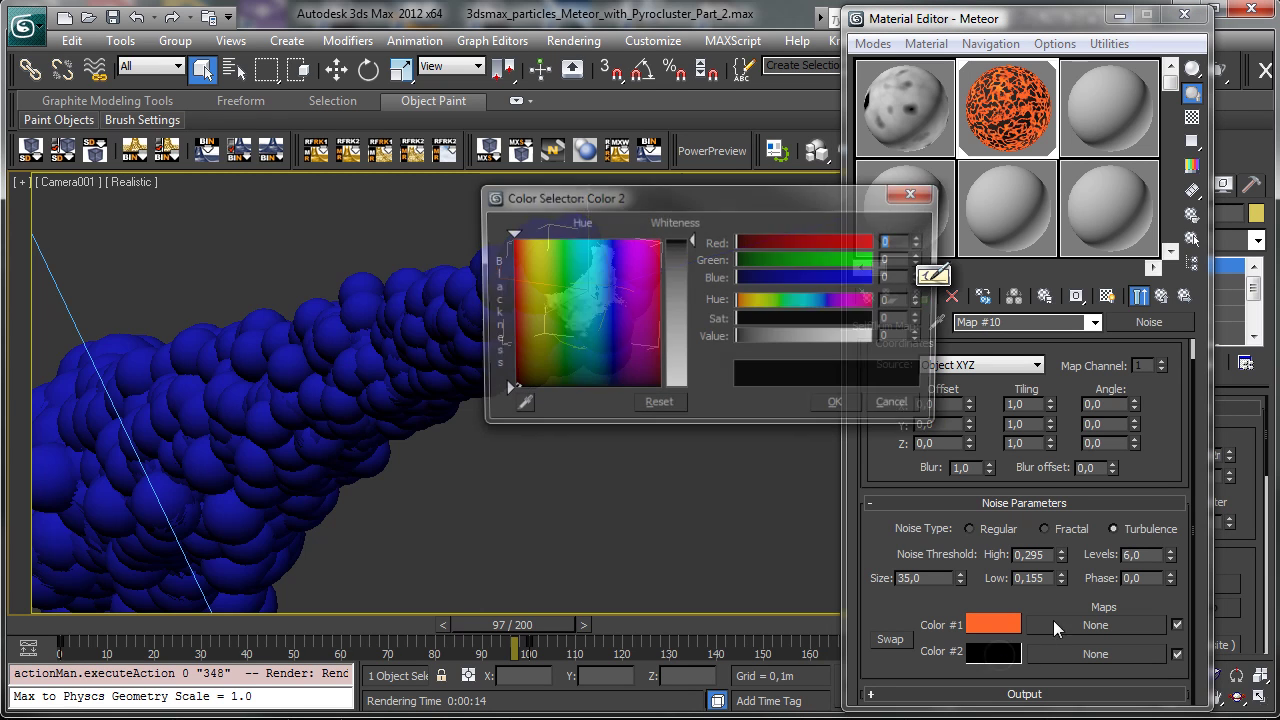
pyautogui.click(898, 406)
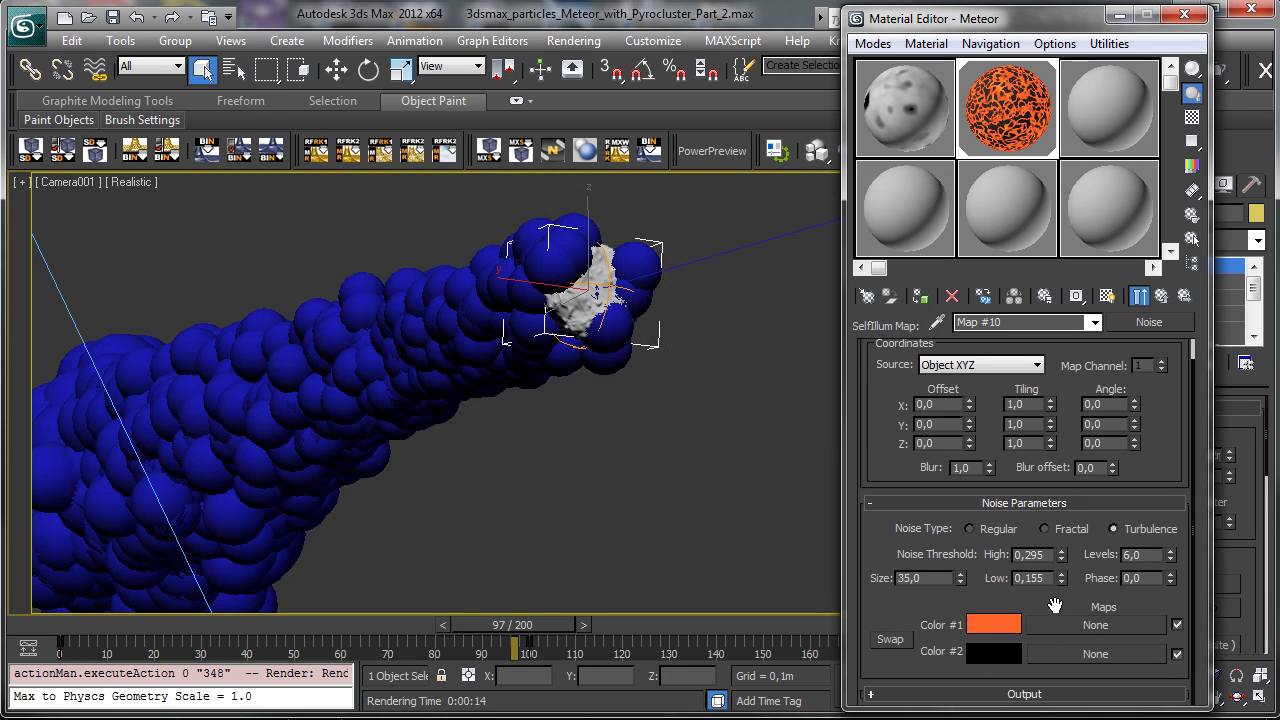
# - Set the self-illumination noise's Output Amount to 0,52 and test-render the camera view
pyautogui.click(1016, 694)
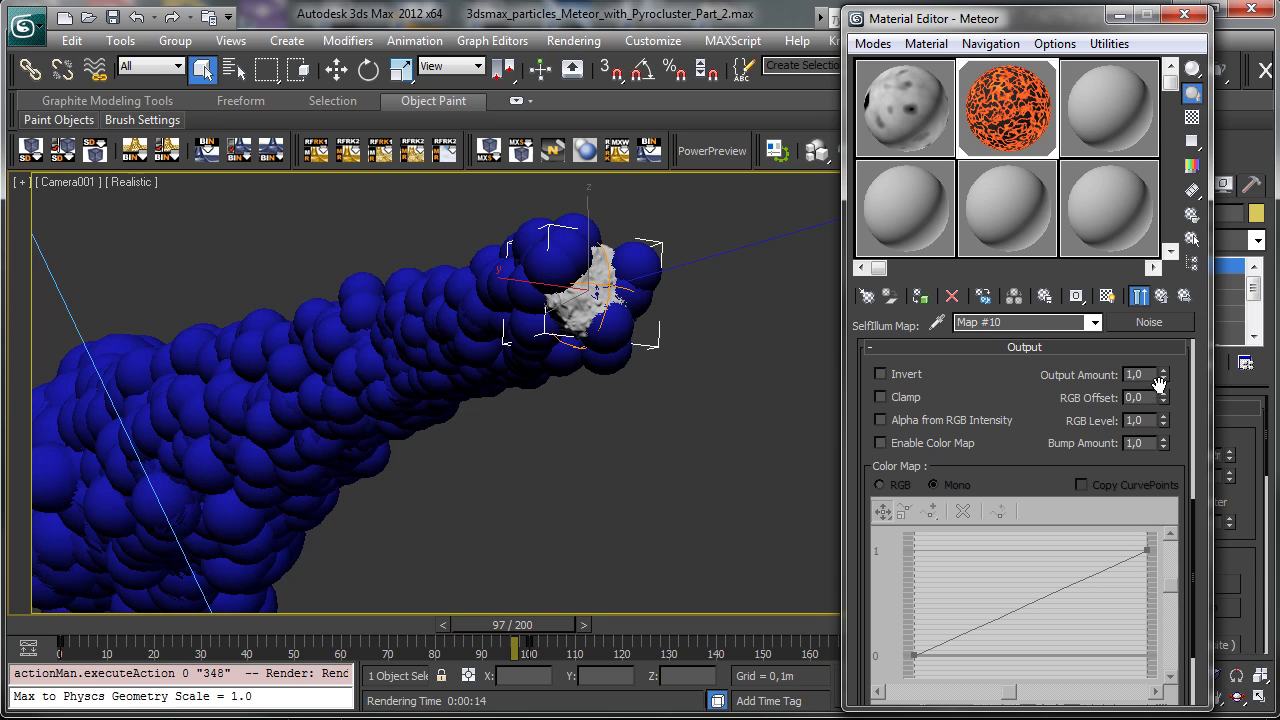
pyautogui.moveTo(1165, 375); pyautogui.dragTo(1168, 428)
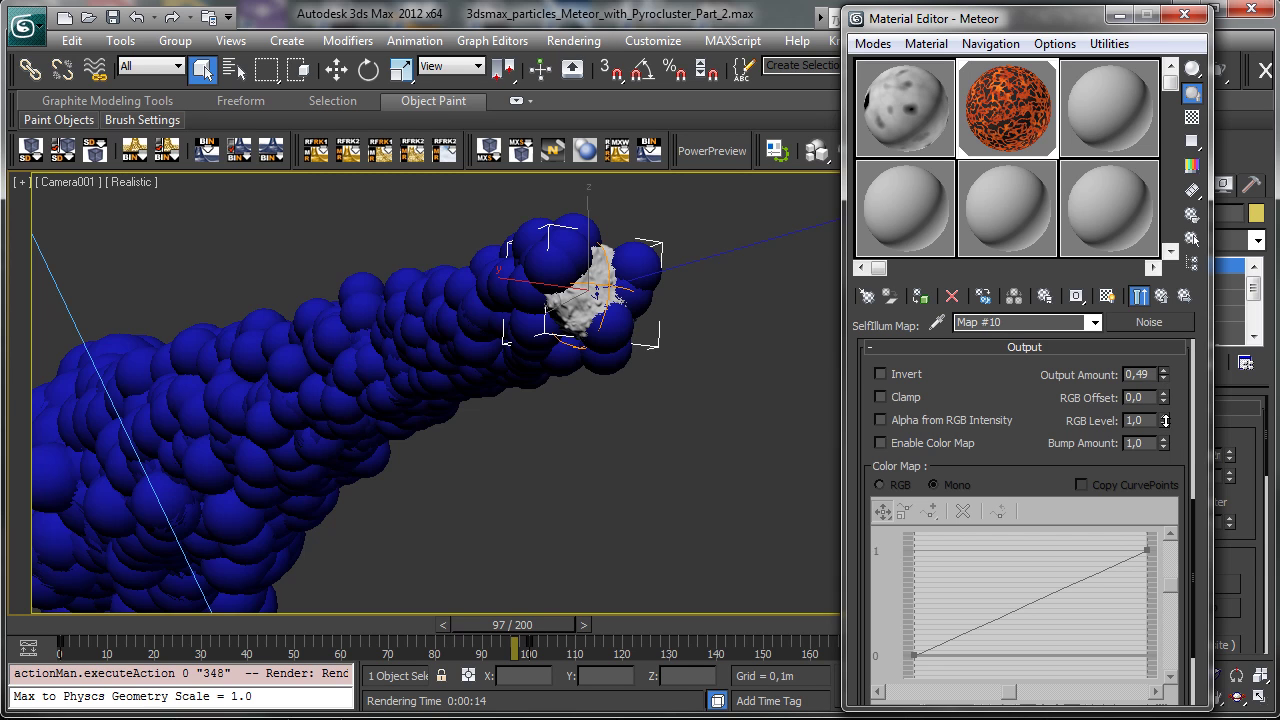
pyautogui.click(1248, 75)
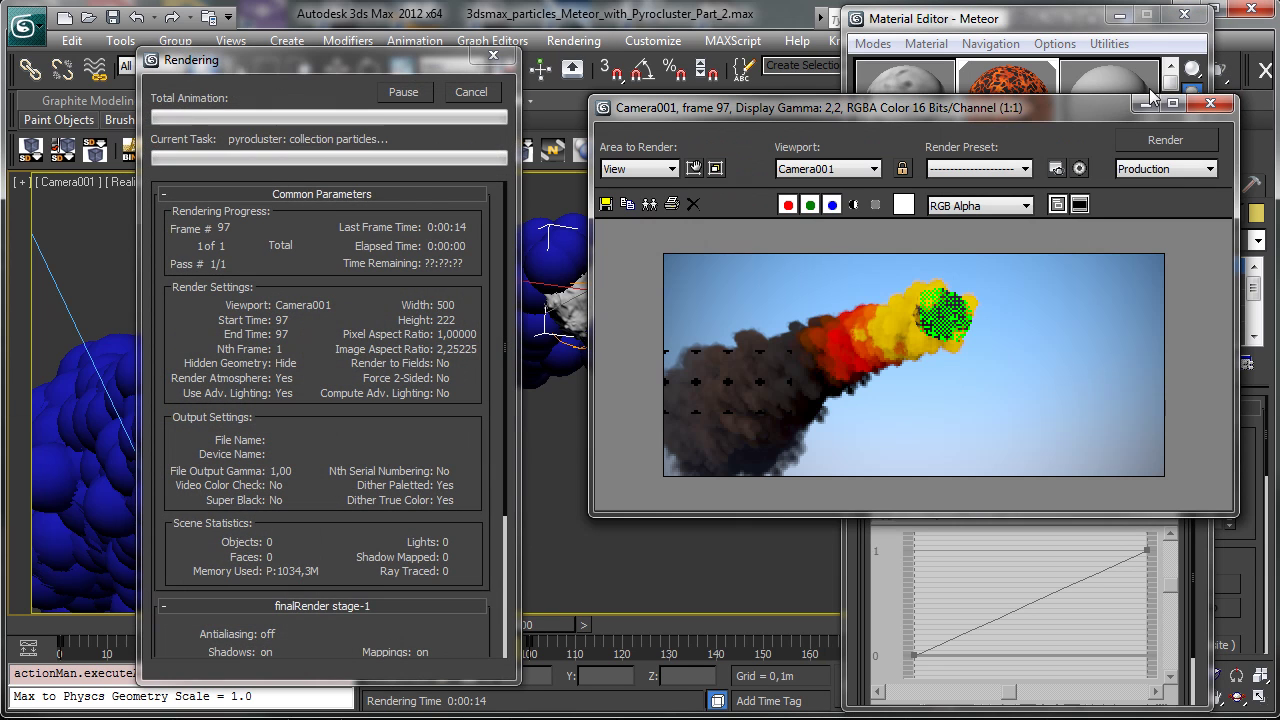
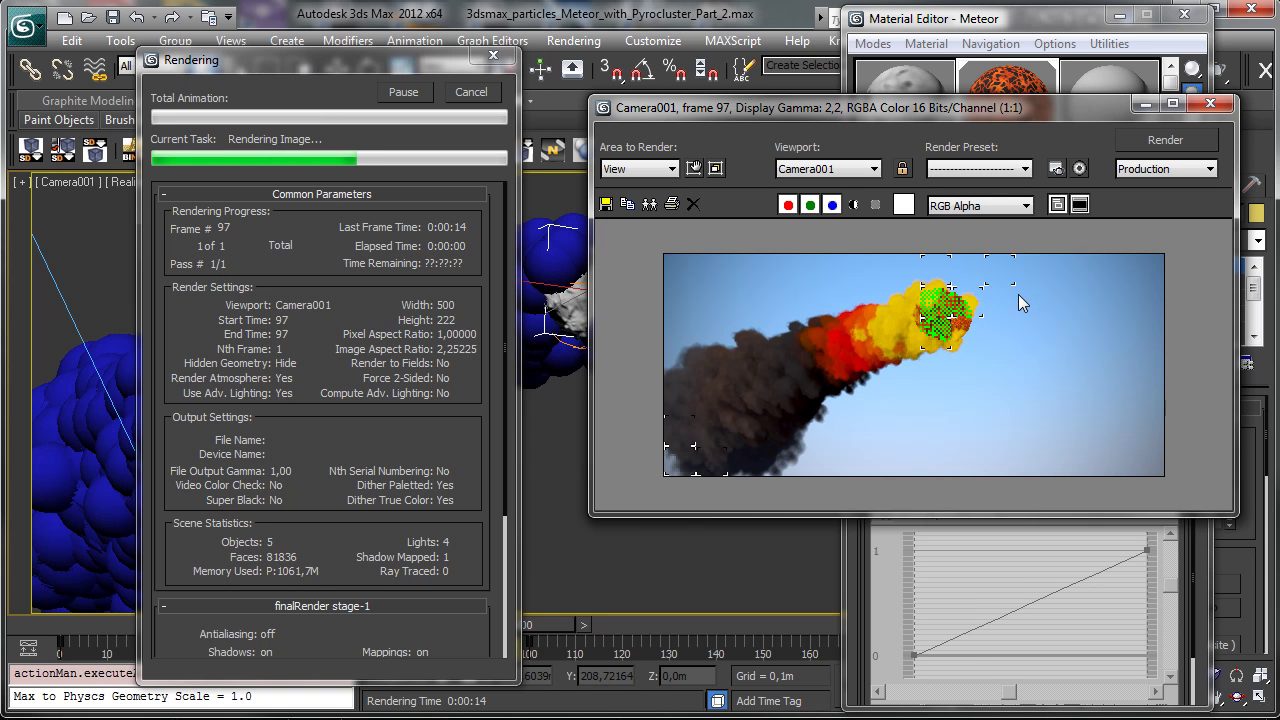
pyautogui.click(1145, 103)
# - Increase the self-illumination noise's Size for a coarser pattern and return to the Meteor material's top level
pyautogui.scroll(5, 1045, 375)
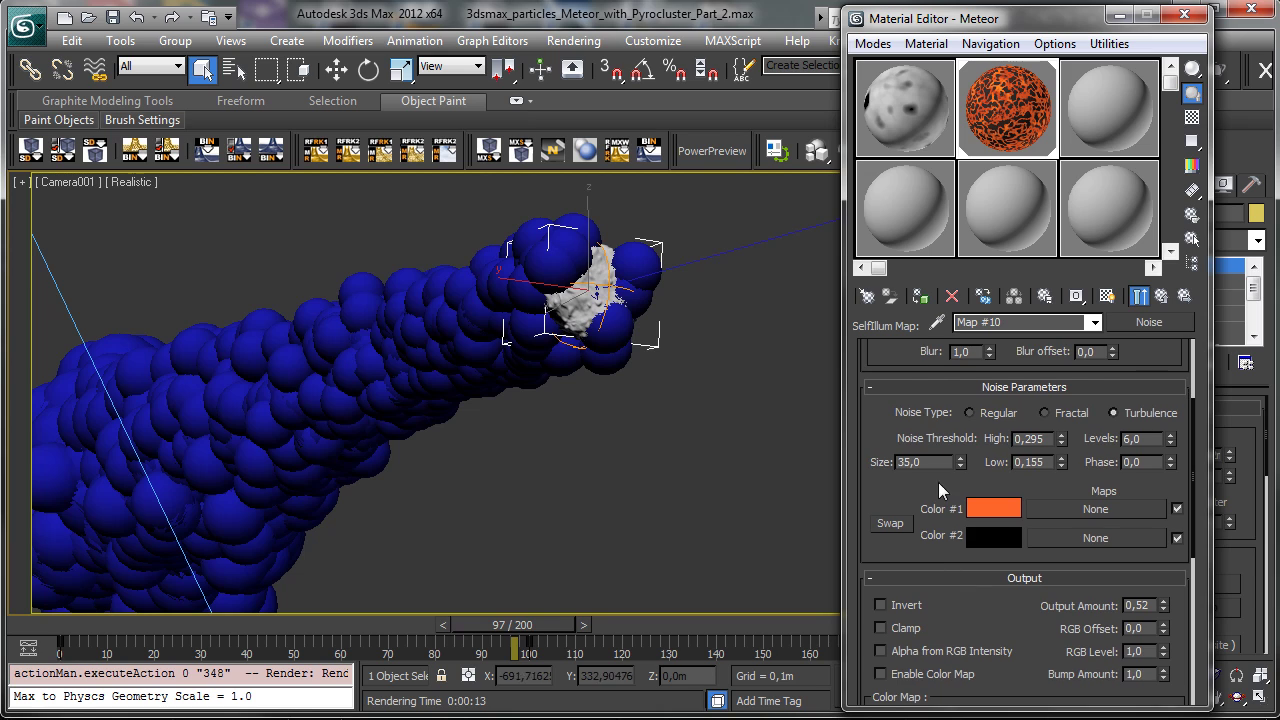
pyautogui.doubleClick(930, 463)
pyautogui.moveTo(923, 428); pyautogui.dragTo(928, 462)
pyautogui.click(931, 497)
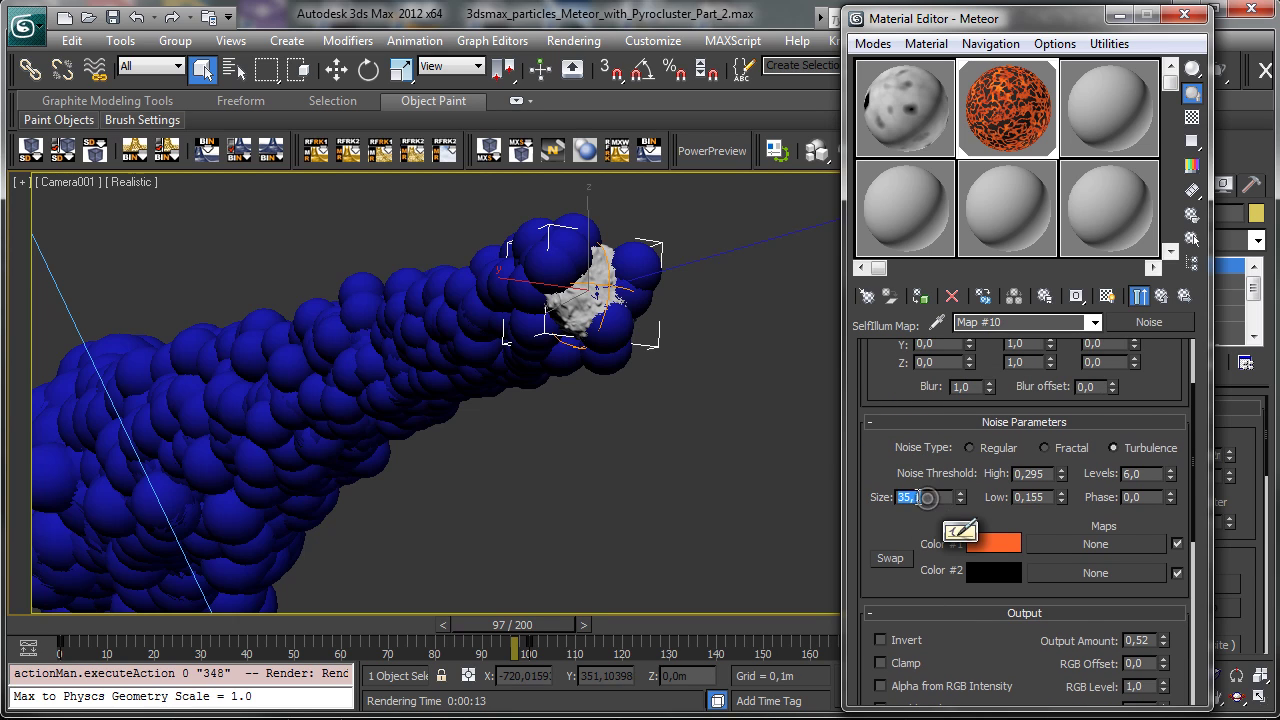
pyautogui.click(1158, 298)
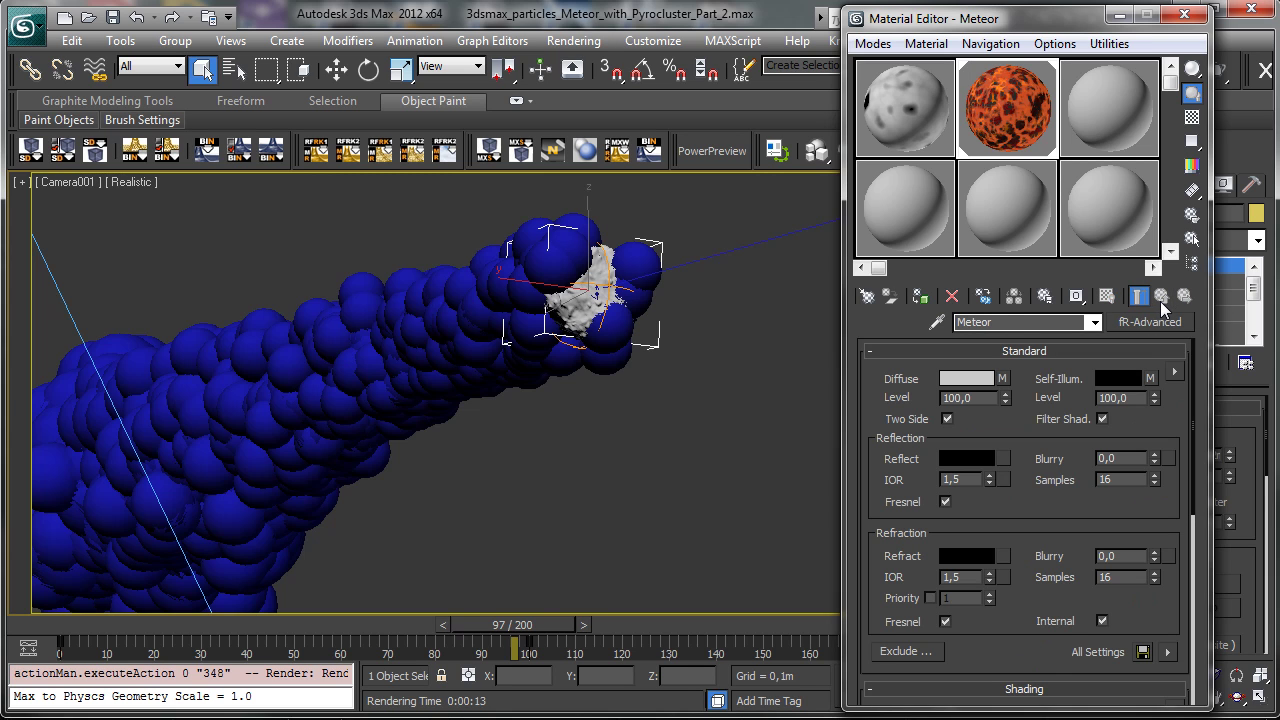
# - Define a render region around the meteor's burning head and render only that region
pyautogui.click(1228, 72)
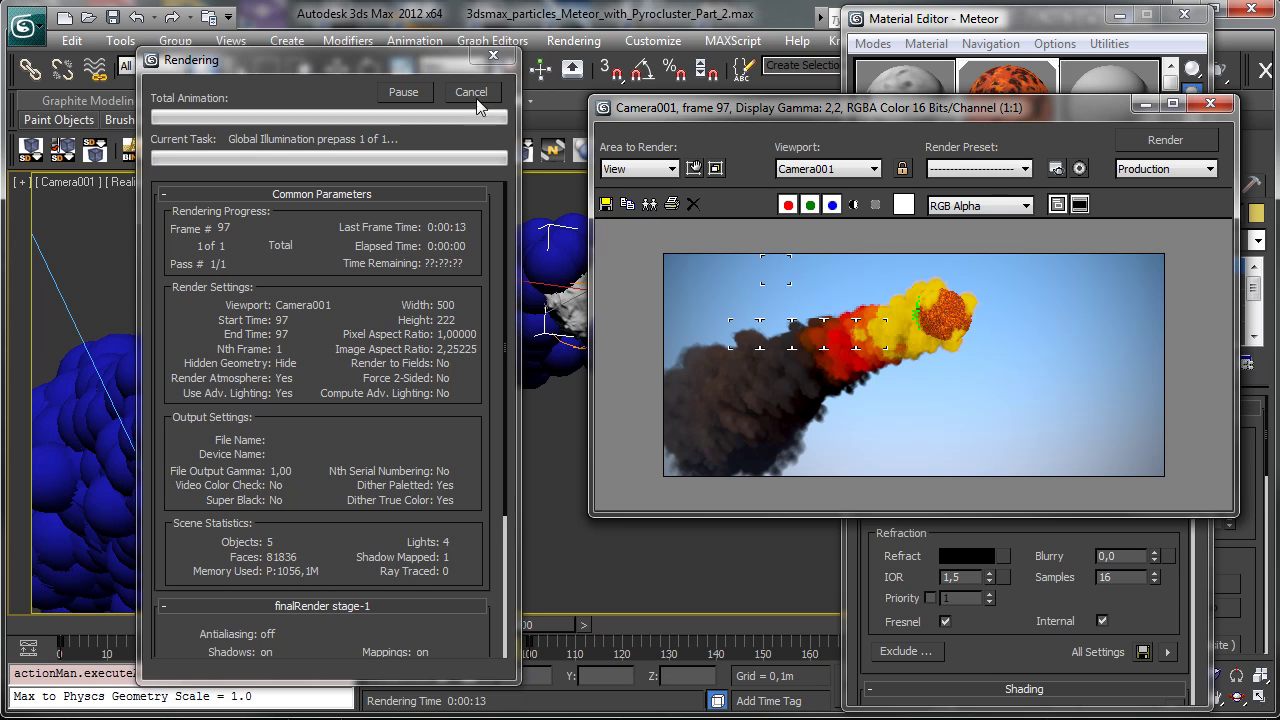
pyautogui.click(694, 168)
pyautogui.moveTo(789, 341); pyautogui.dragTo(960, 336)
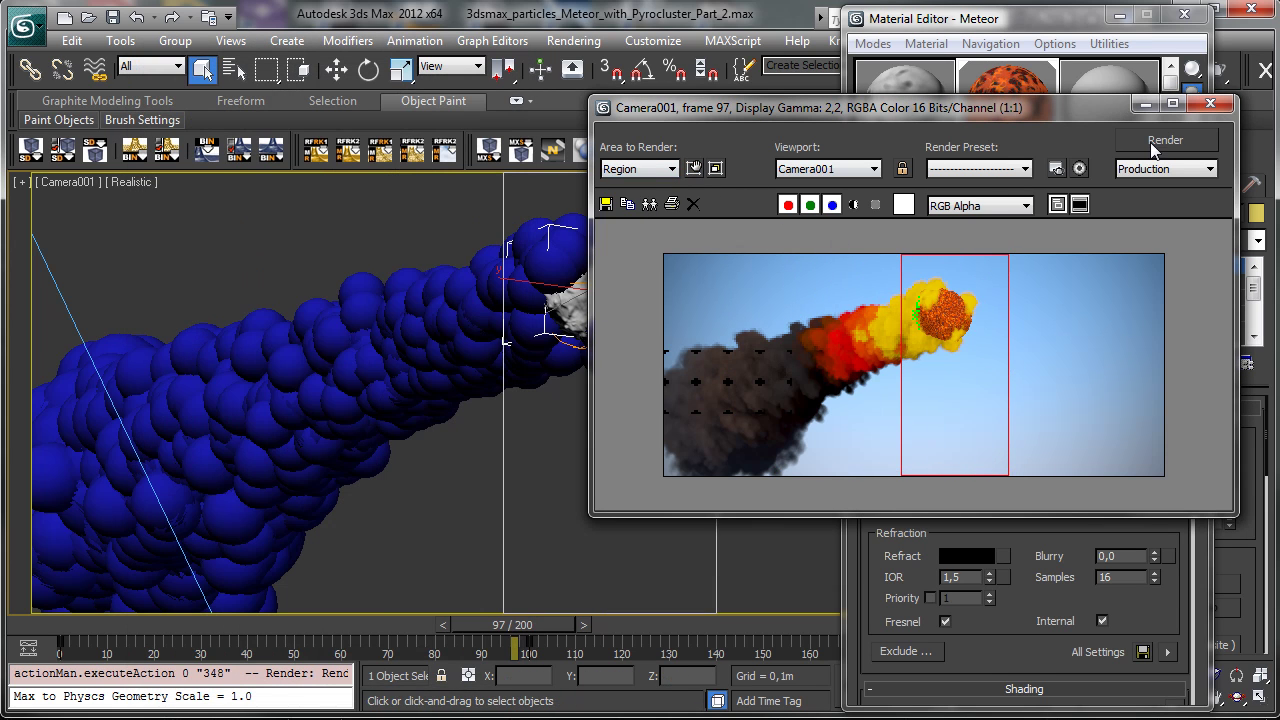
pyautogui.click(1145, 146)
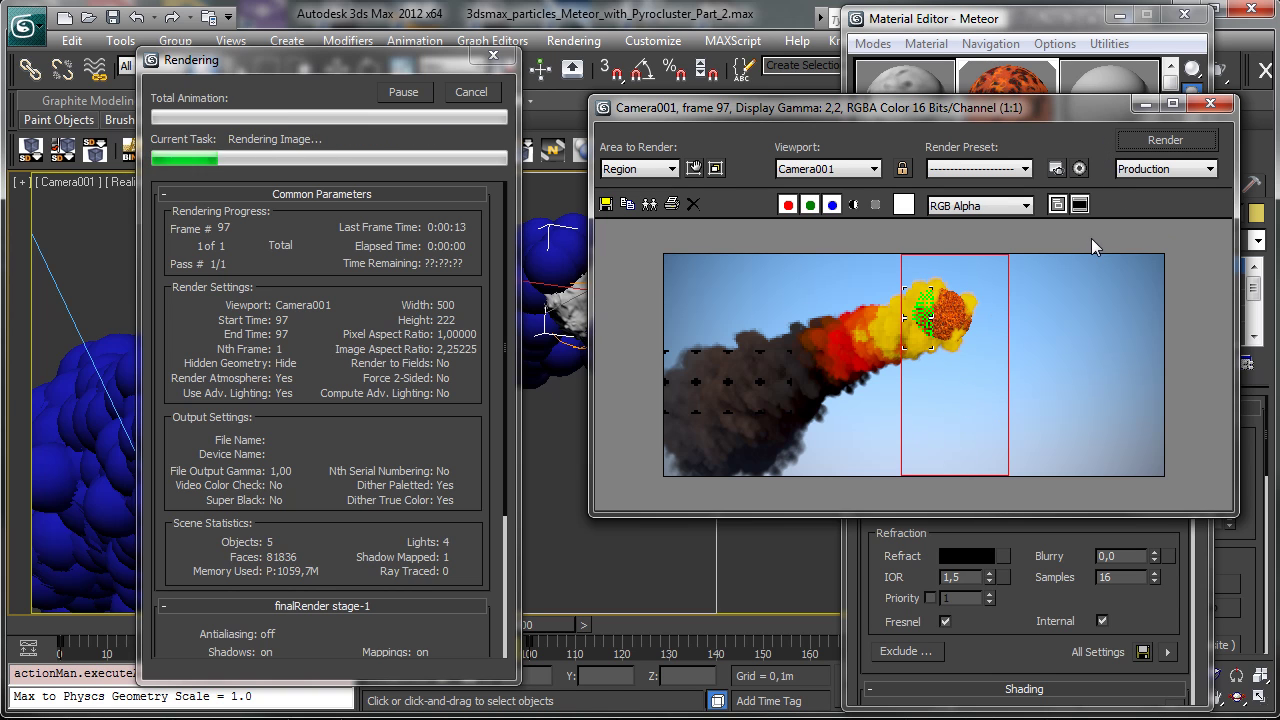
pyautogui.click(1210, 103)
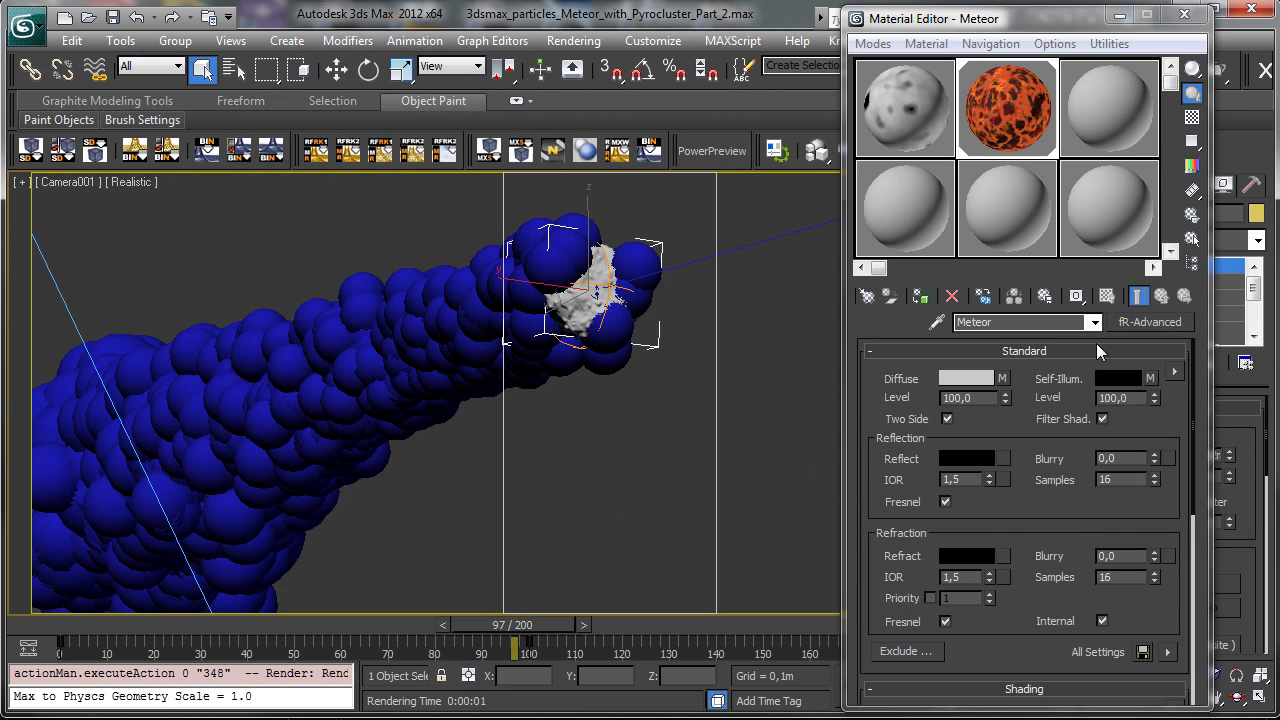
# - Set the size of Layer 2's mask noise in the diffuse Composite to 85 and re-render the region
pyautogui.click(1003, 378)
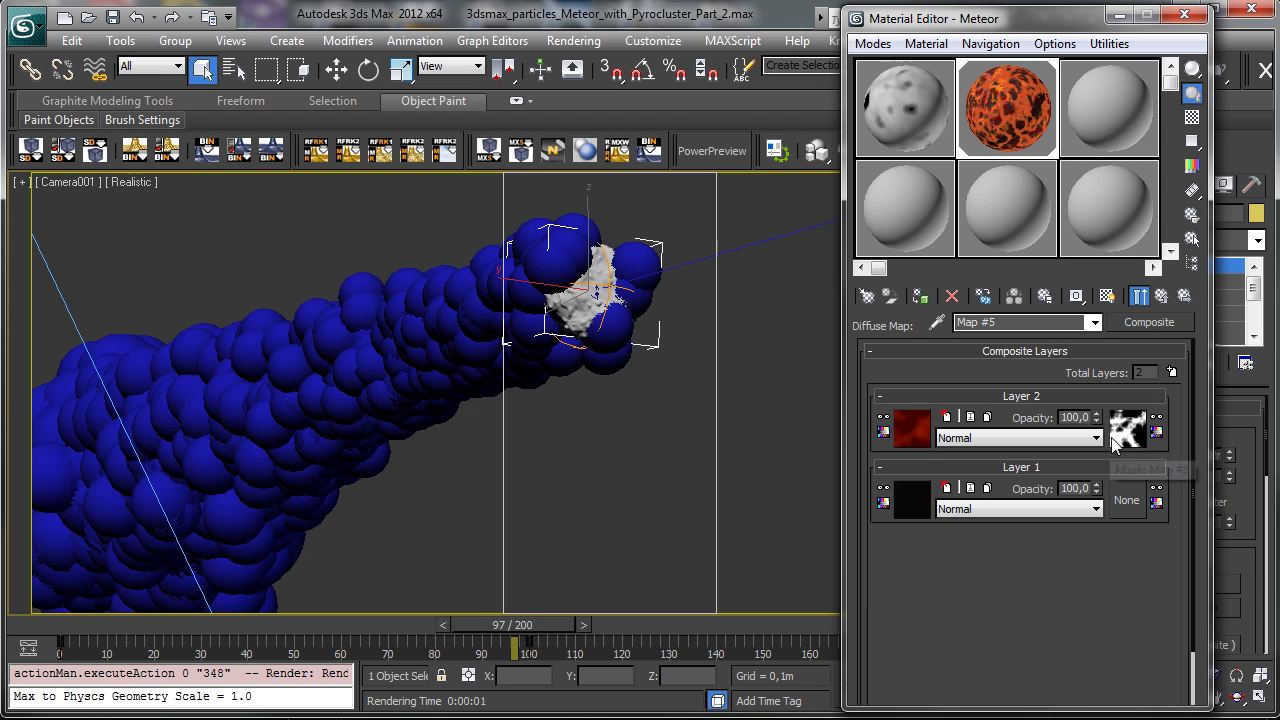
pyautogui.doubleClick(925, 601)
pyautogui.write('8')
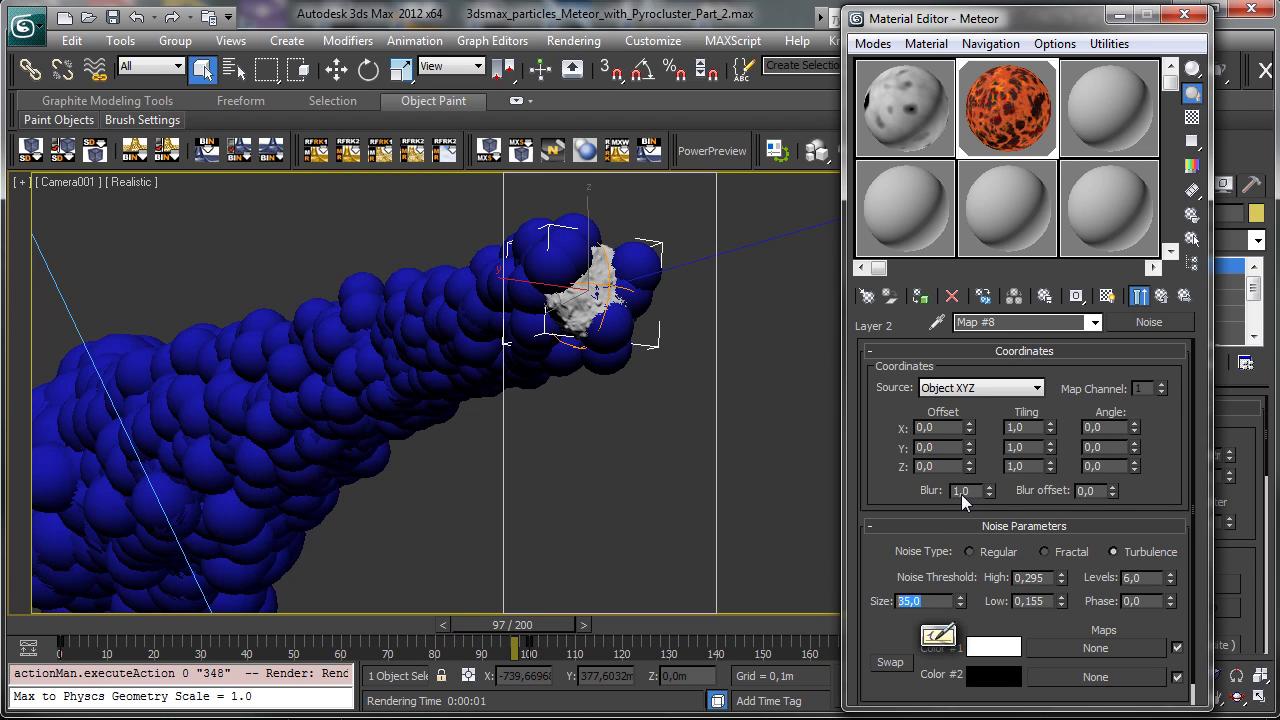
pyautogui.write('5')
pyautogui.press('Return')
pyautogui.click(1238, 68)
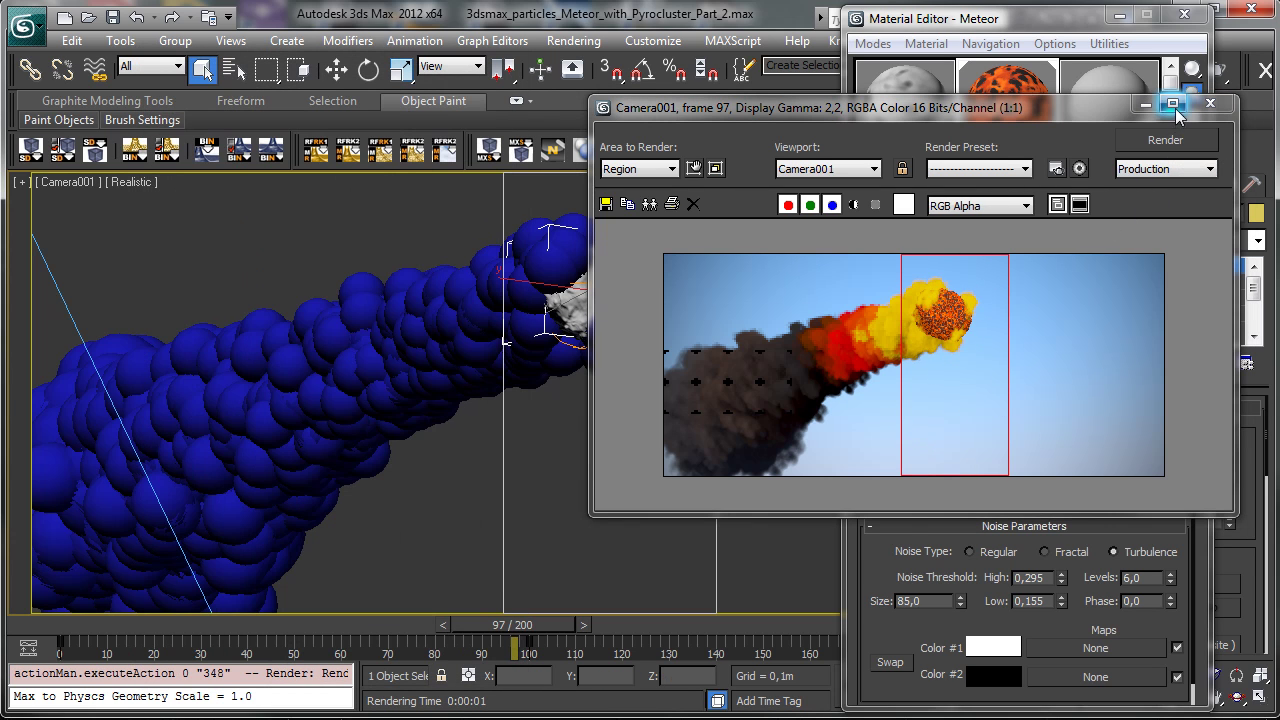
# - Set the size of the black-and-white Noise map in Layer 2 of the Meteor material to 200
pyautogui.click(1146, 105)
pyautogui.moveTo(924, 603); pyautogui.dragTo(842, 602)
pyautogui.write('200')
pyautogui.press('Return')
# - Set the size of the orange-and-black Noise map in the Meteor material's self-illumination slot to 200
pyautogui.click(1148, 294)
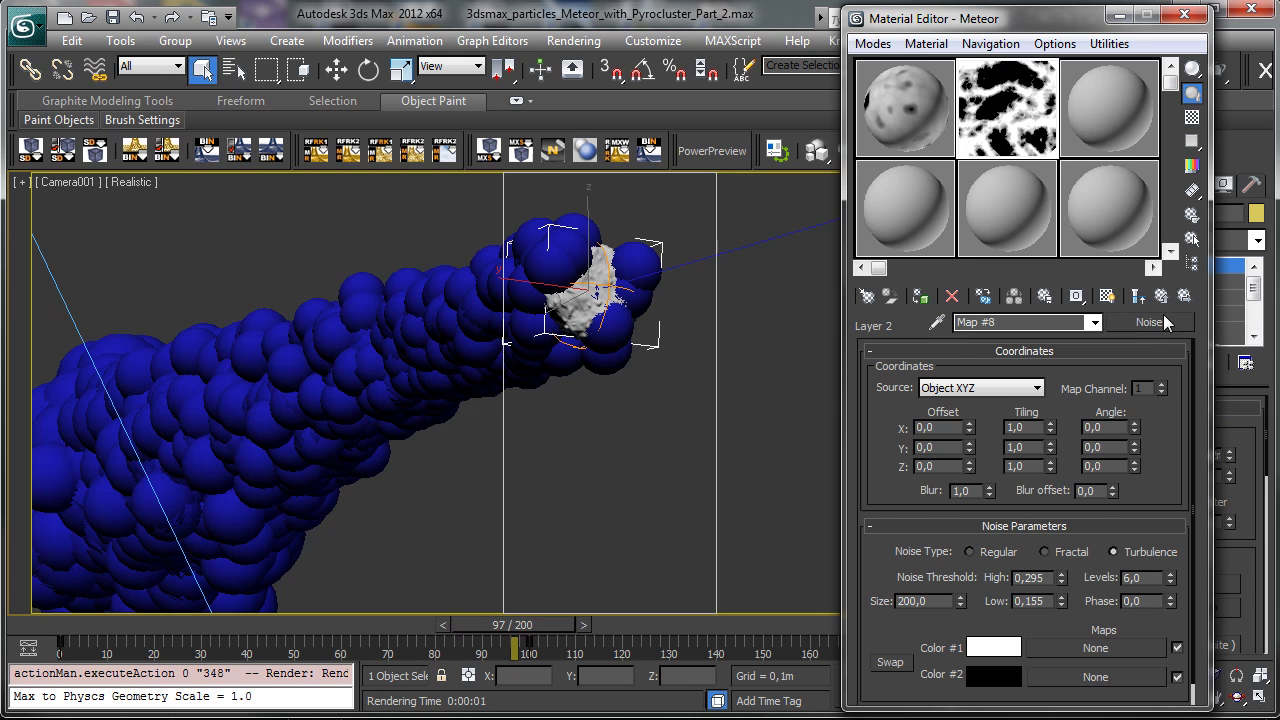
pyautogui.click(1160, 297)
pyautogui.click(1160, 296)
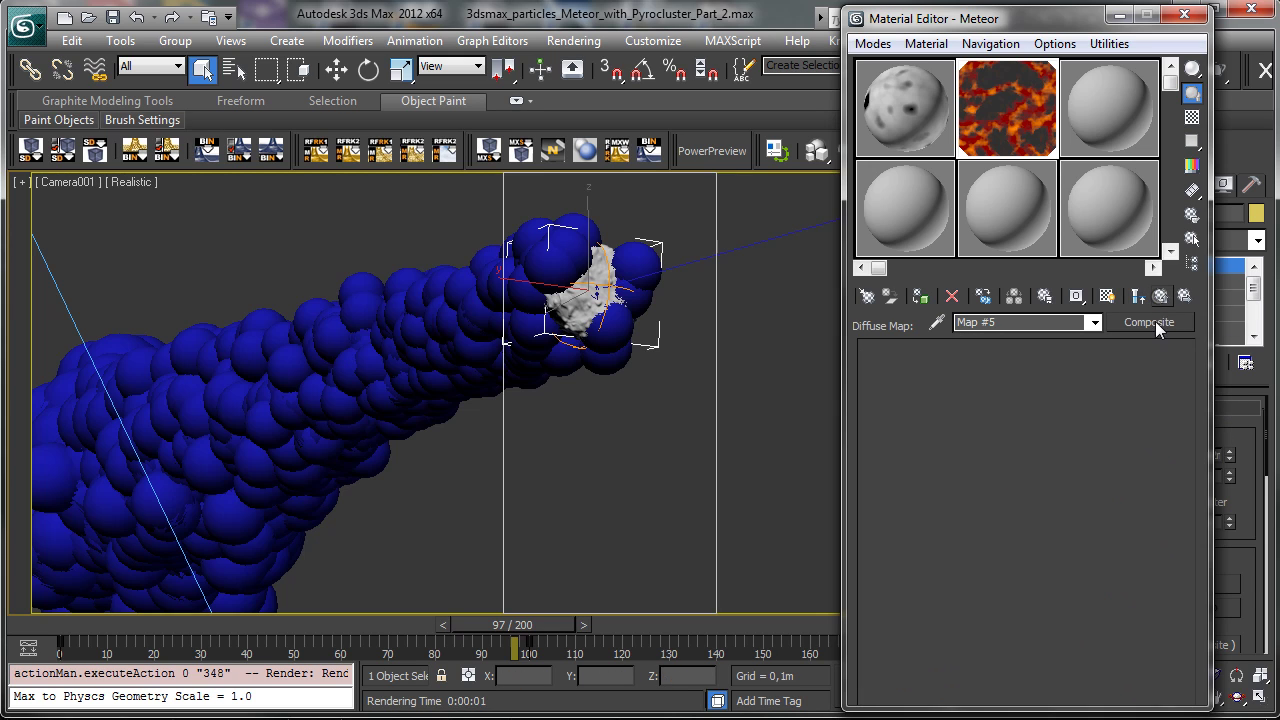
pyautogui.click(1152, 385)
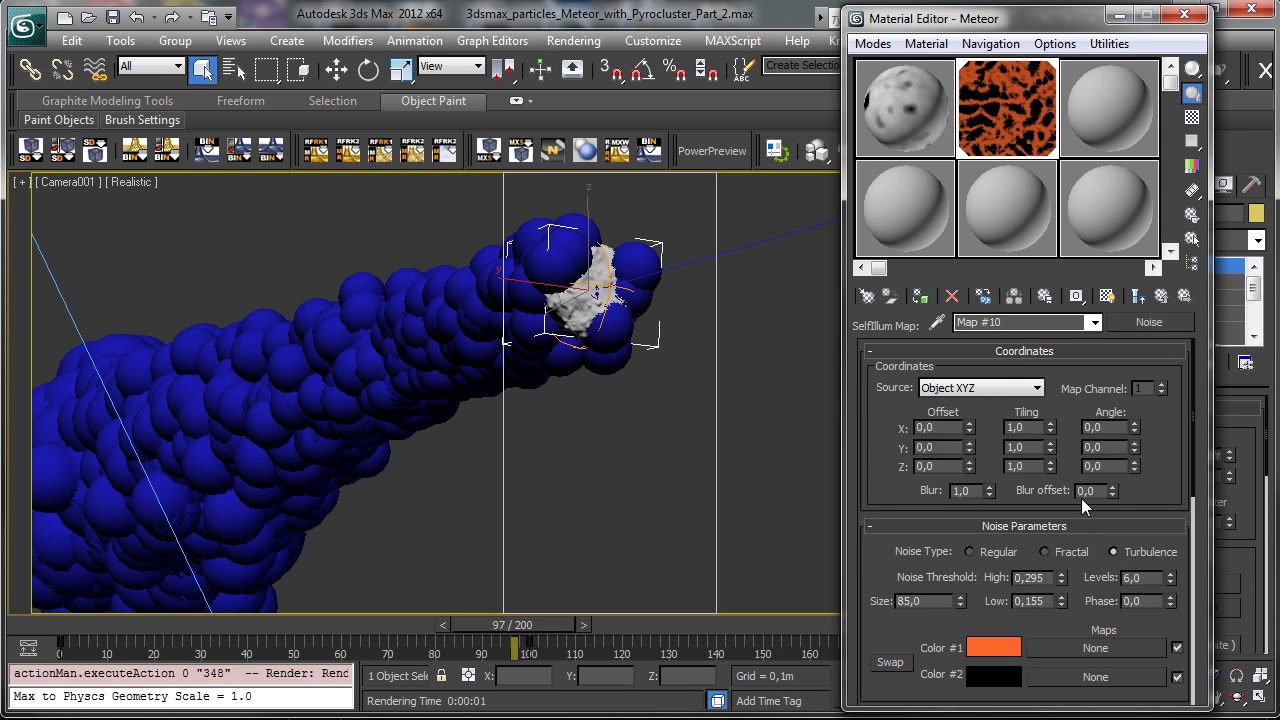
pyautogui.write('200')
pyautogui.press('Return')
# - Render the Camera001 region to test the meteor material, and save the scene with the Material Editor closed
pyautogui.click(1228, 67)
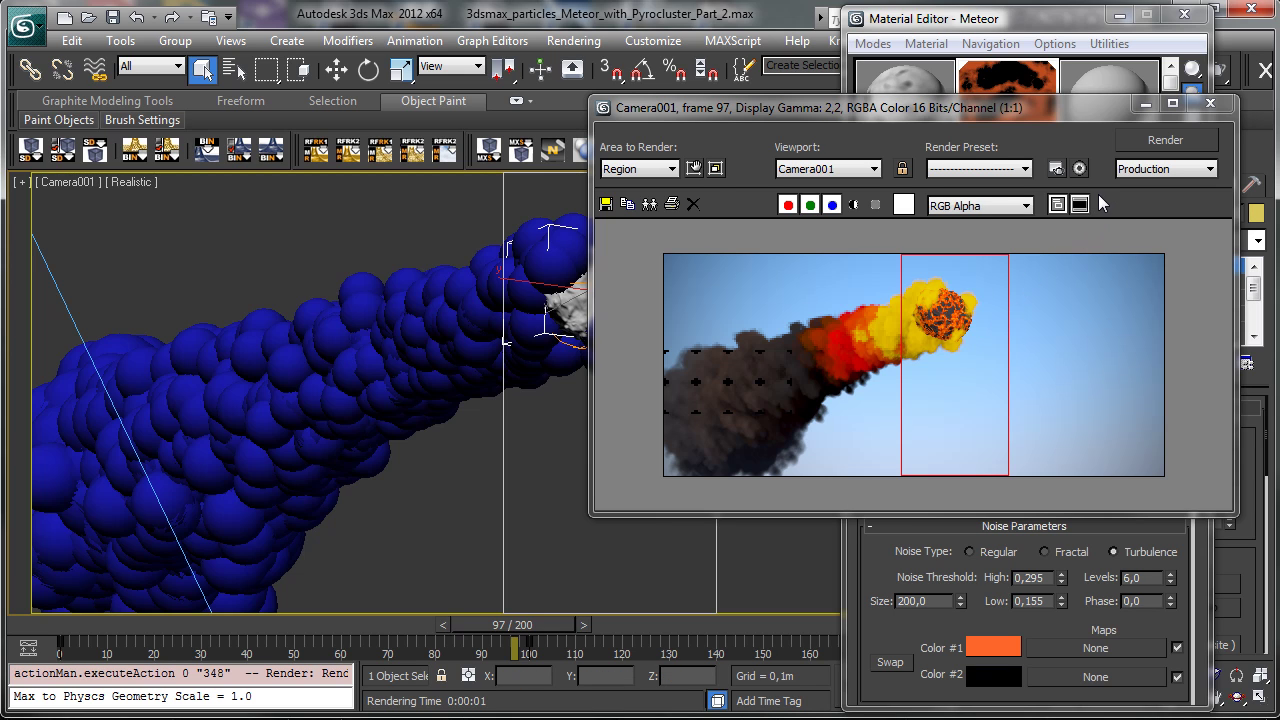
pyautogui.click(1145, 104)
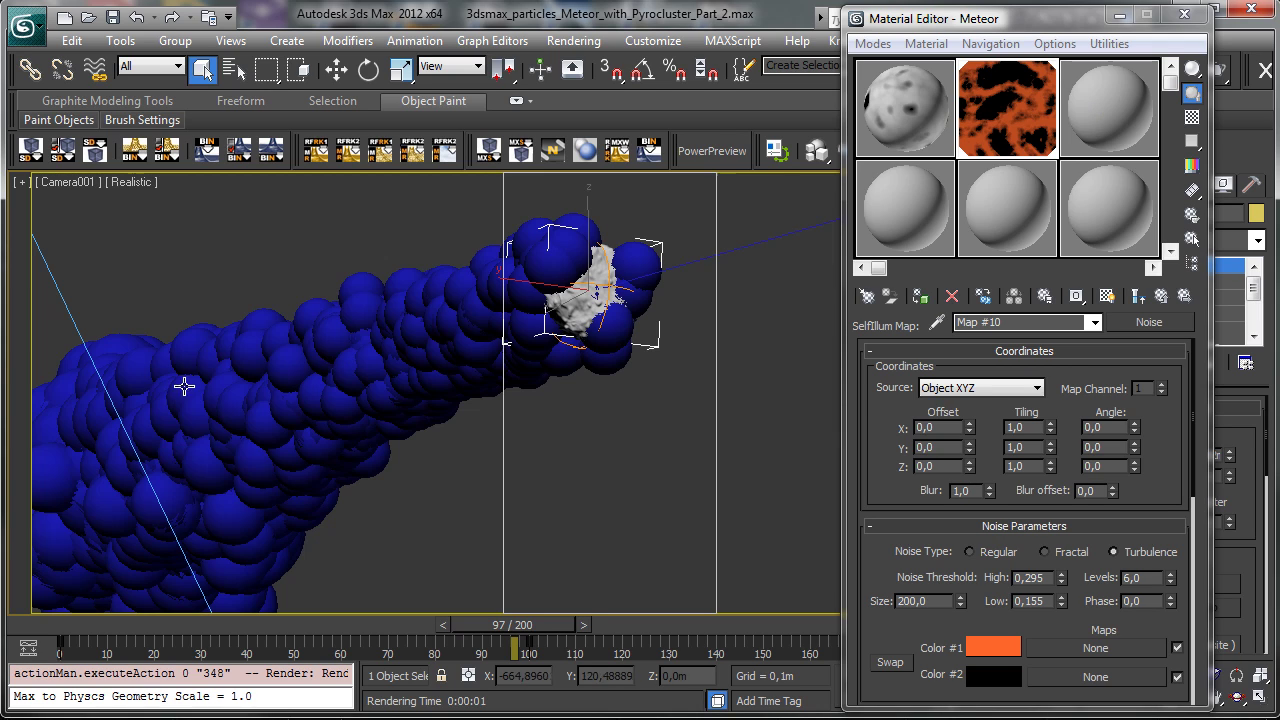
pyautogui.click(1184, 14)
pyautogui.click(113, 22)
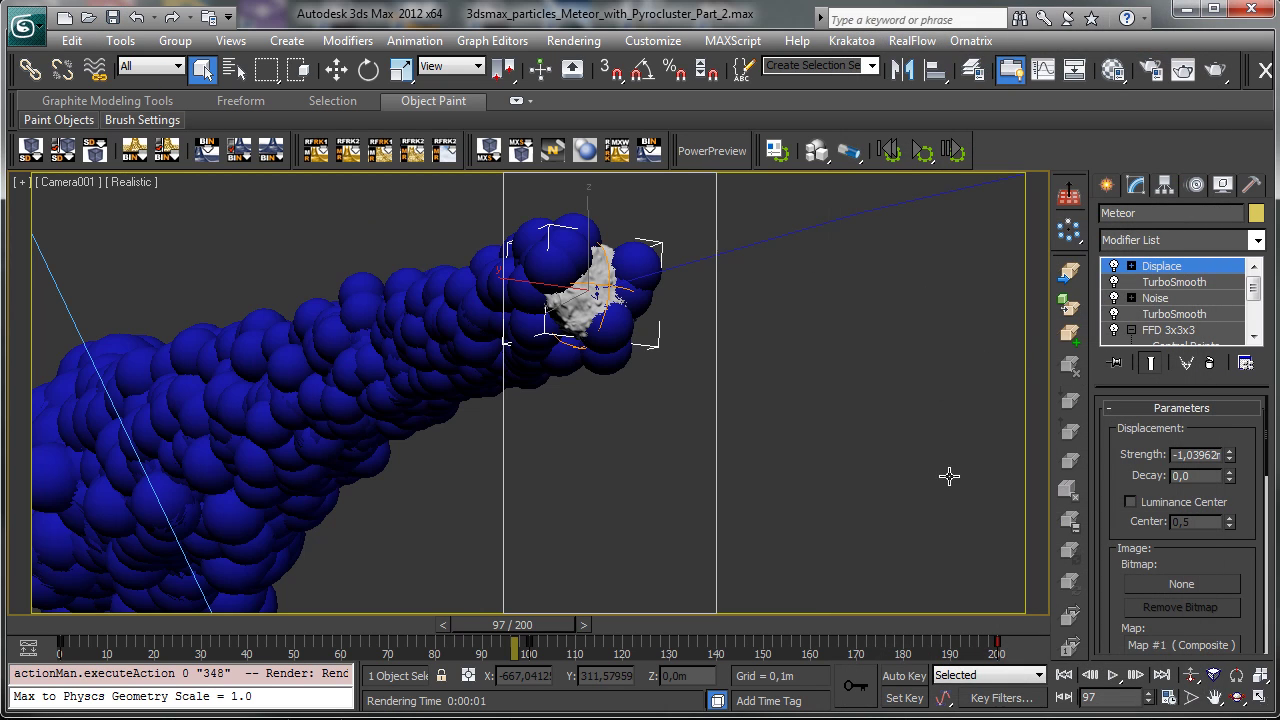
# - Return the animation to frame 0 and select the meteor's path line, Line001
pyautogui.click(35, 625)
pyautogui.moveTo(49, 623); pyautogui.dragTo(104, 580)
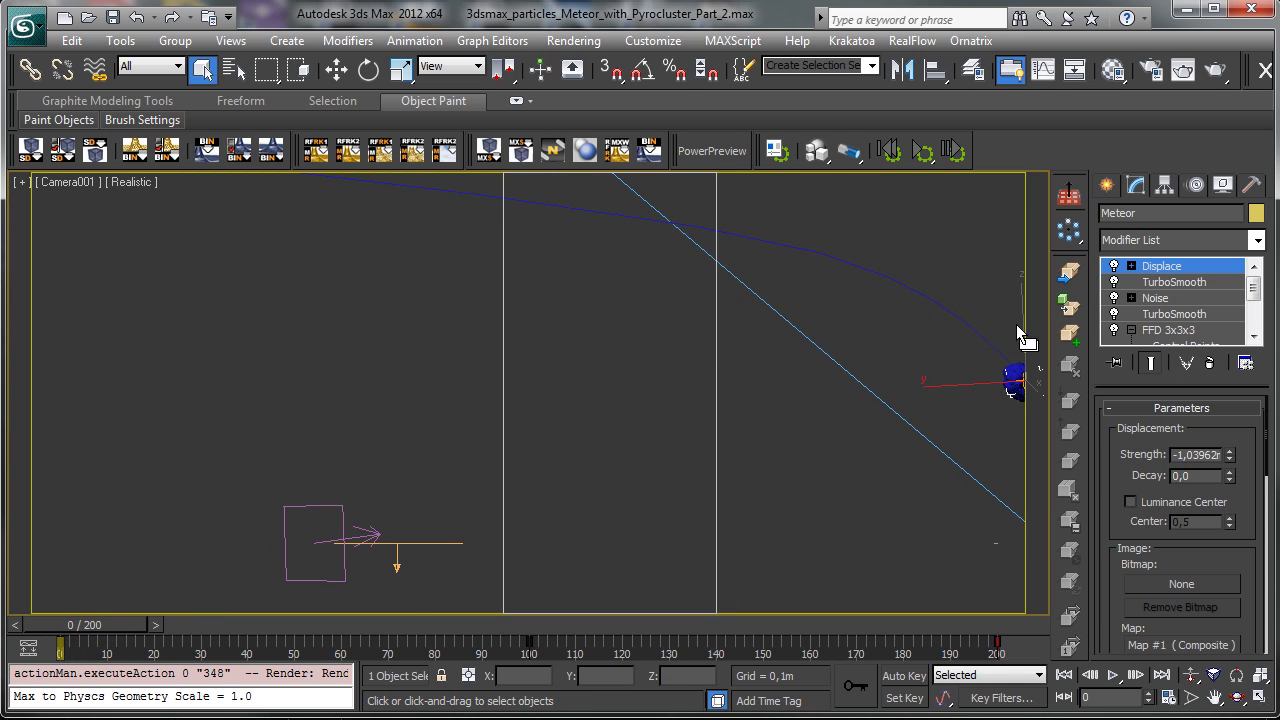
pyautogui.click(973, 330)
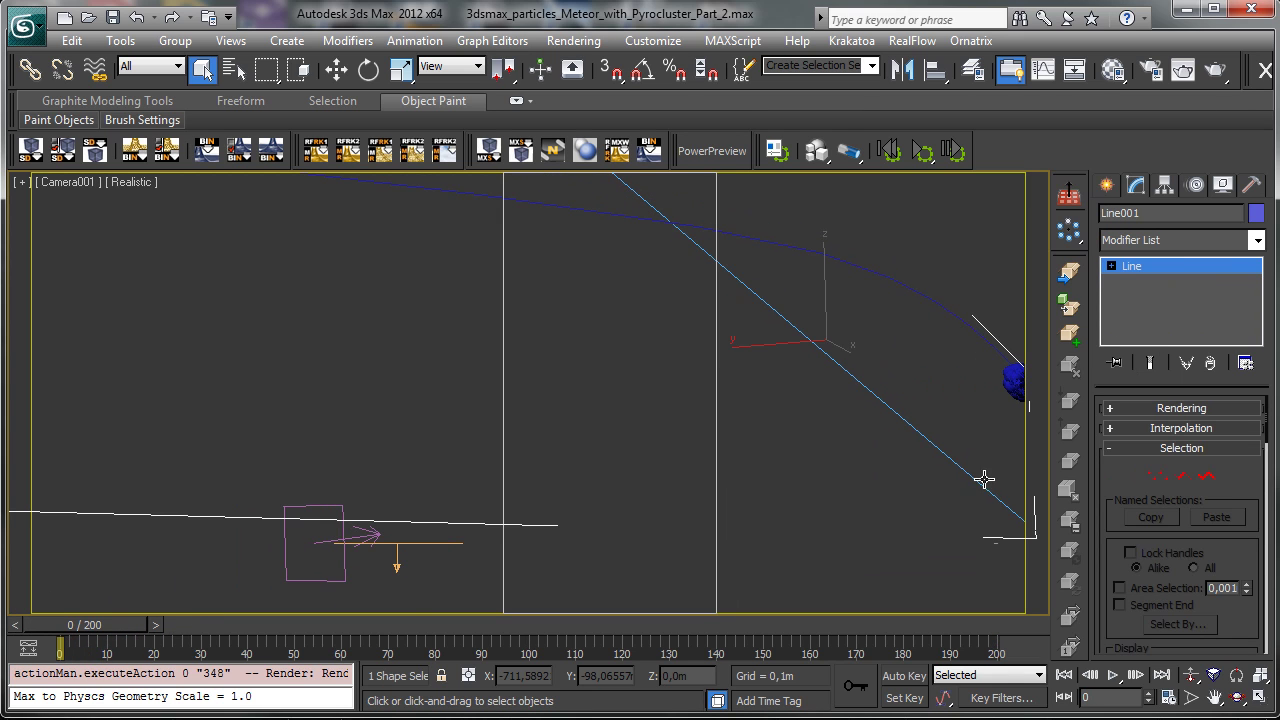
# - Show all four viewports and change the Orthographic one to a Front view with free space beyond the meteor
pyautogui.click(1259, 700)
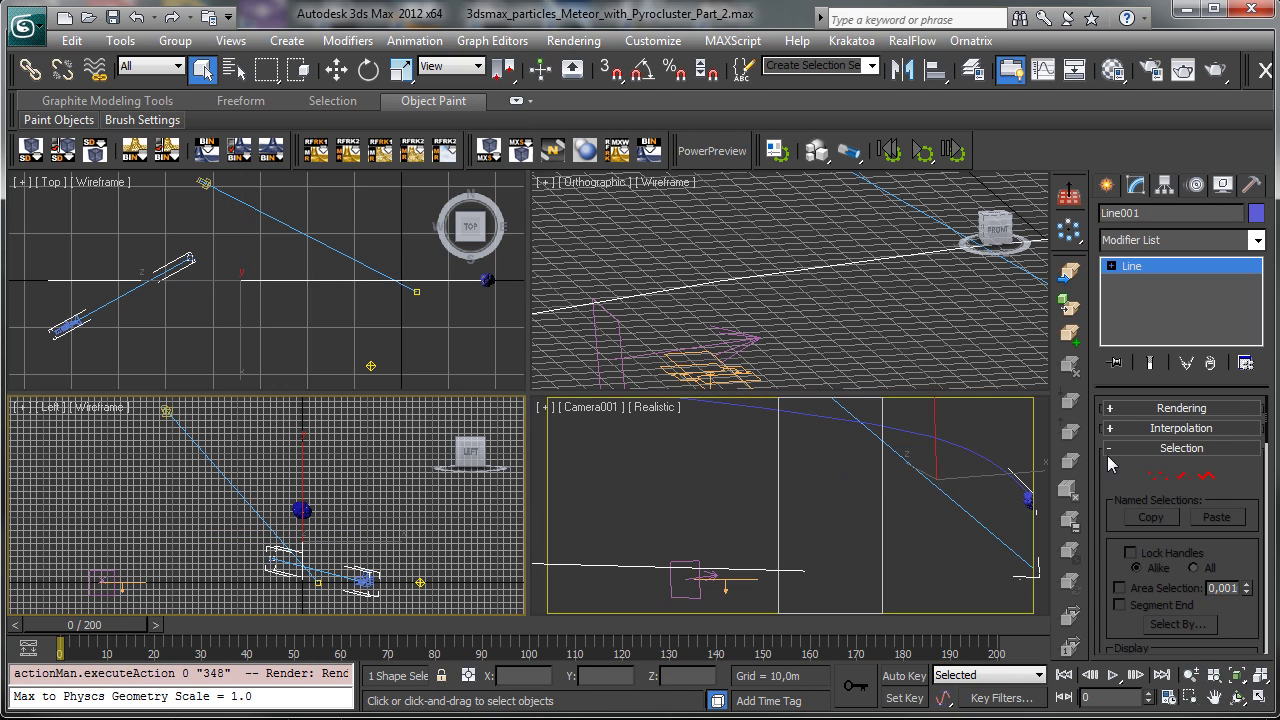
pyautogui.rightClick(705, 269)
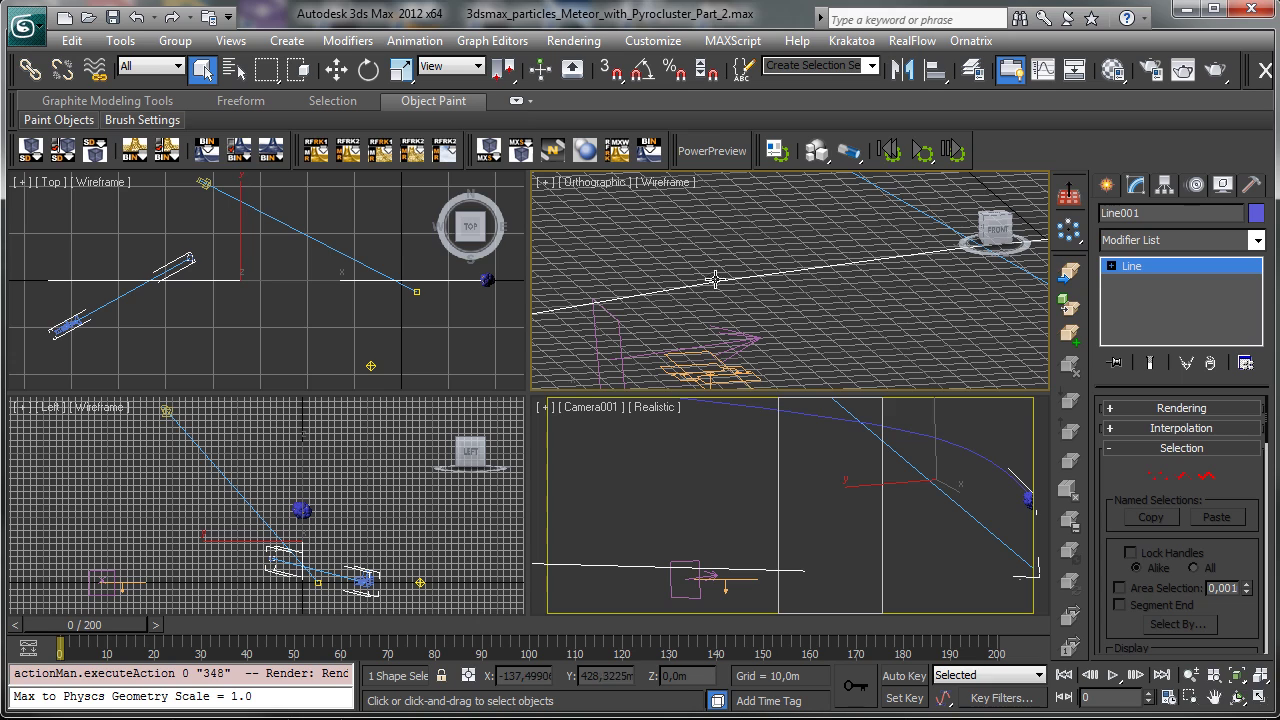
pyautogui.press('f')
pyautogui.click(1238, 676)
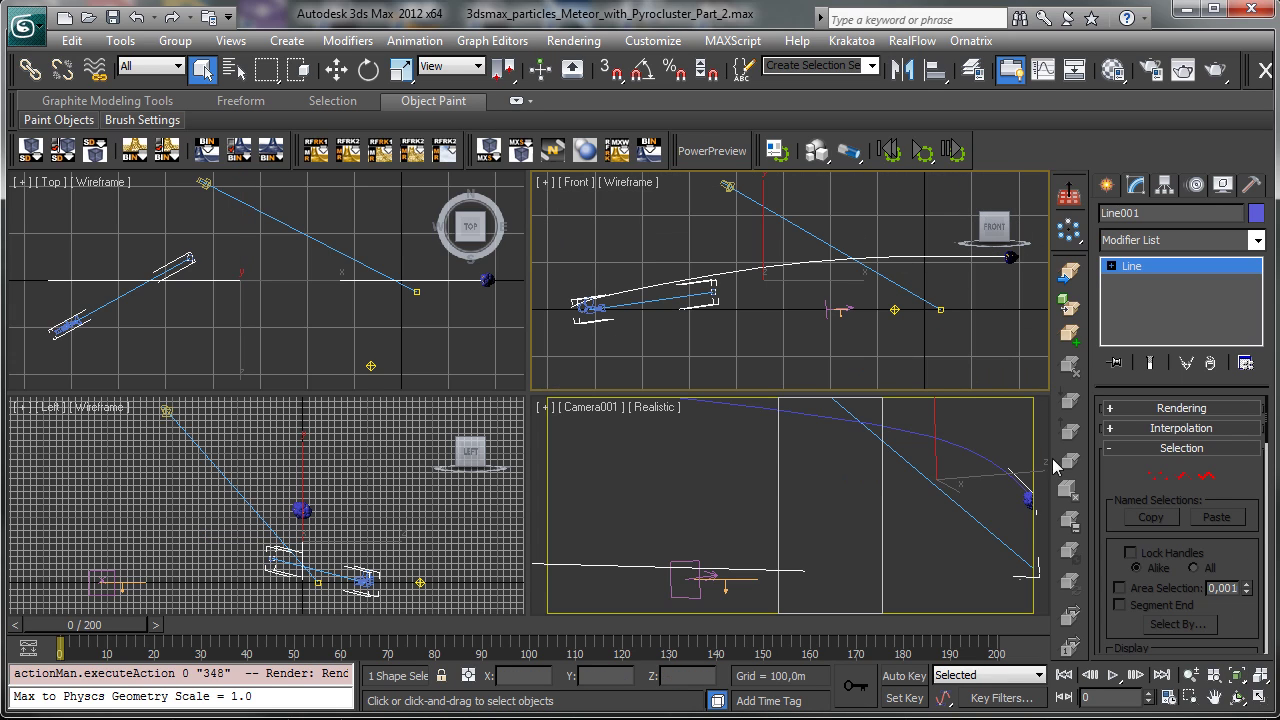
pyautogui.click(1213, 697)
pyautogui.moveTo(823, 300); pyautogui.dragTo(535, 294)
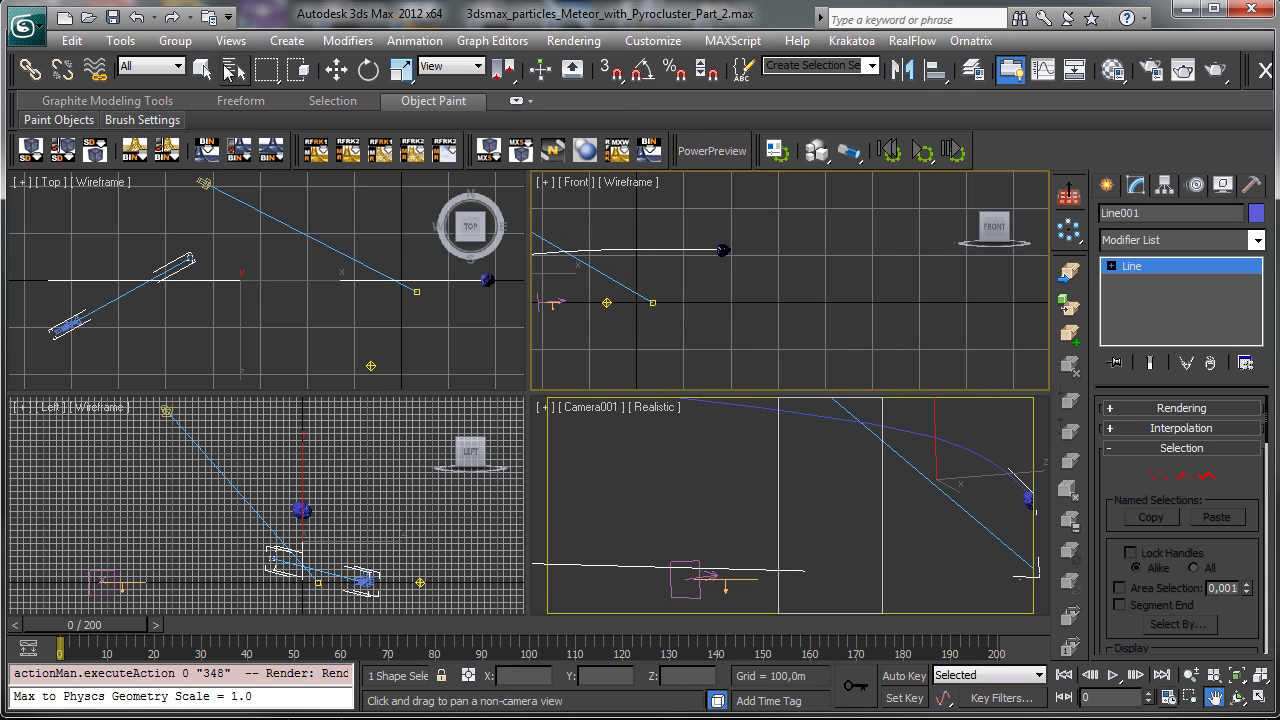
# - Refine Line001 at vertex level by inserting a vertex just before its meteor end in the Front view
pyautogui.click(201, 68)
pyautogui.click(1158, 477)
pyautogui.scroll(-3, 1180, 500)
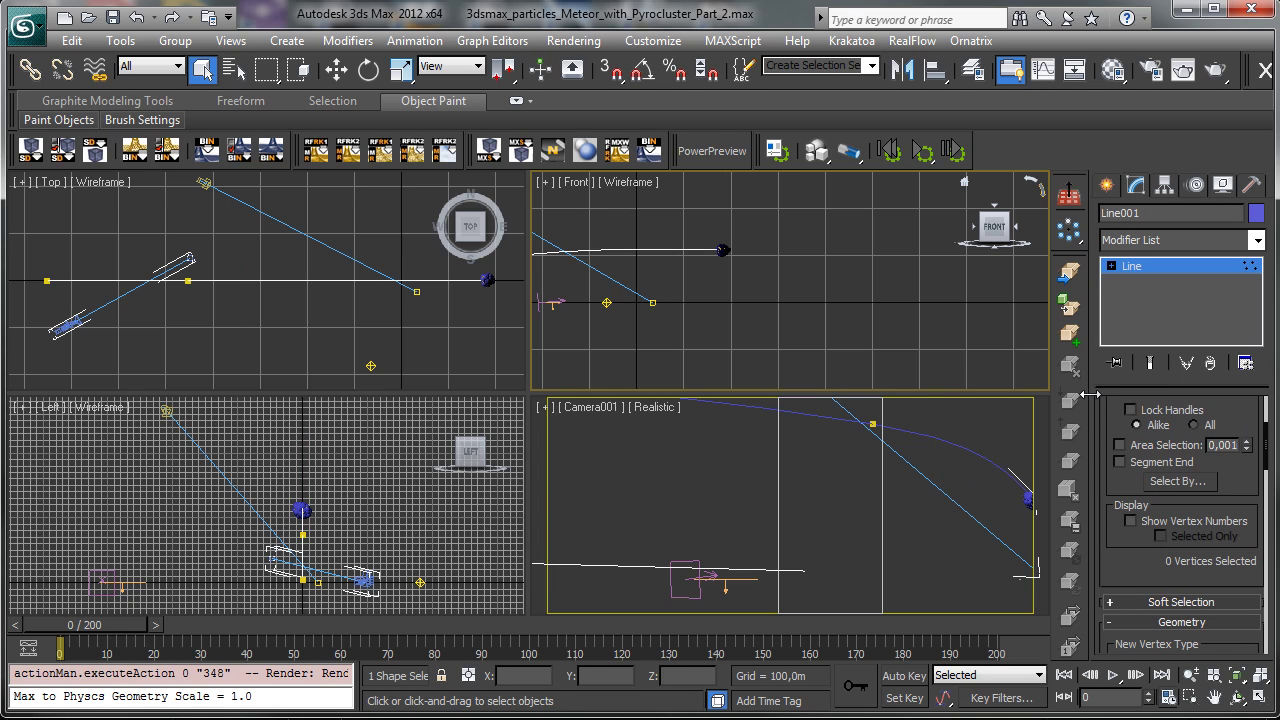
pyautogui.scroll(-3, 1148, 497)
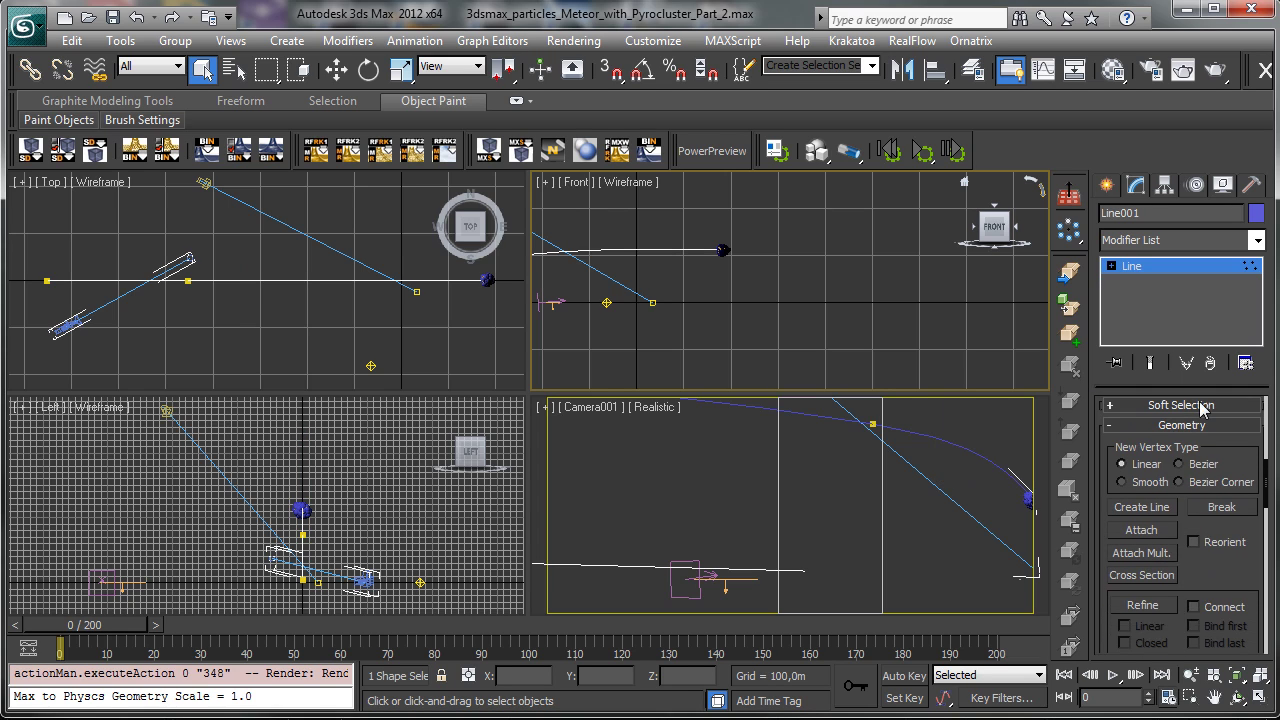
pyautogui.scroll(-2, 1164, 517)
pyautogui.click(1143, 538)
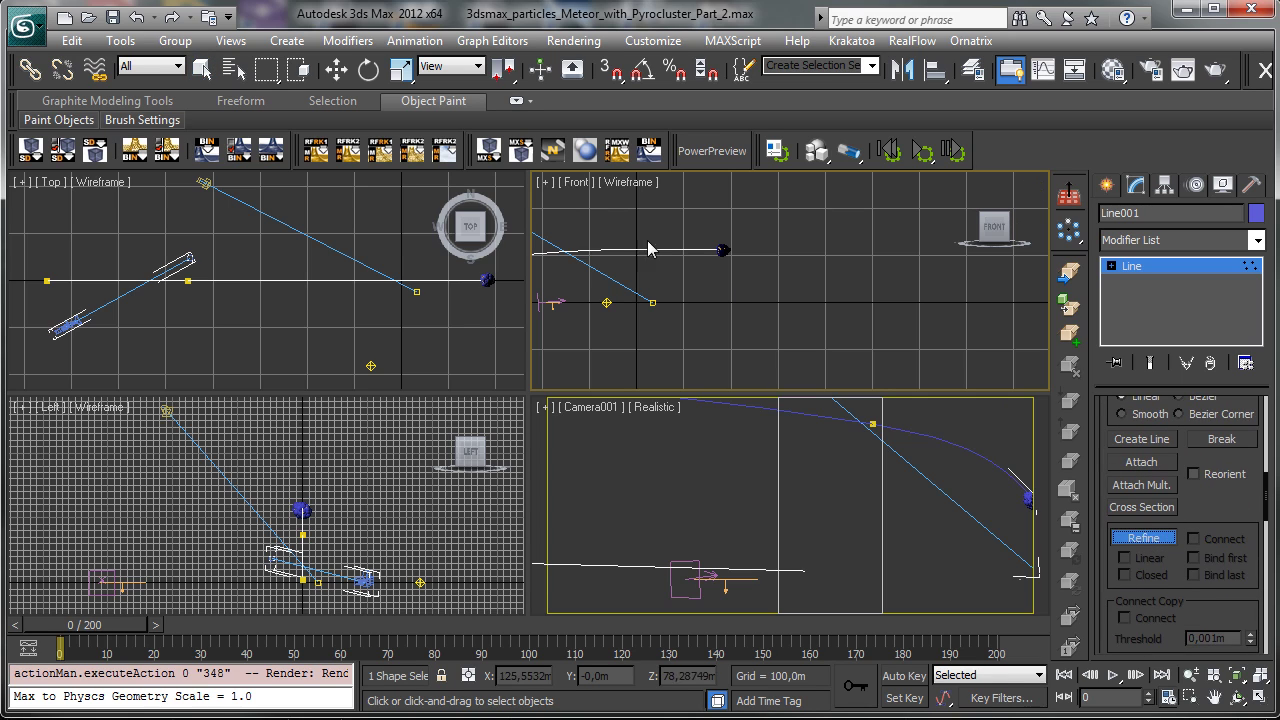
pyautogui.click(708, 250)
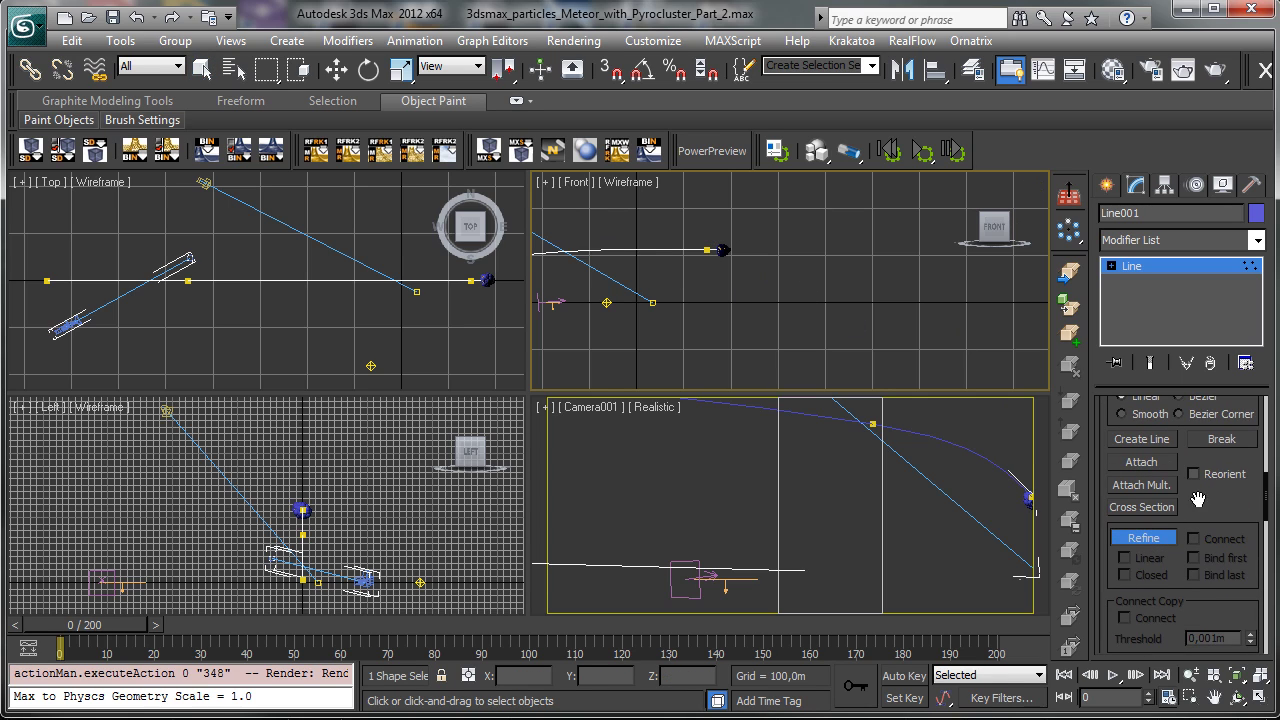
pyautogui.click(1143, 538)
# - Extend the path by moving Line001's meteor-end vertex outward along X to about 716 m, and leave vertex editing
pyautogui.scroll(3, 1145, 490)
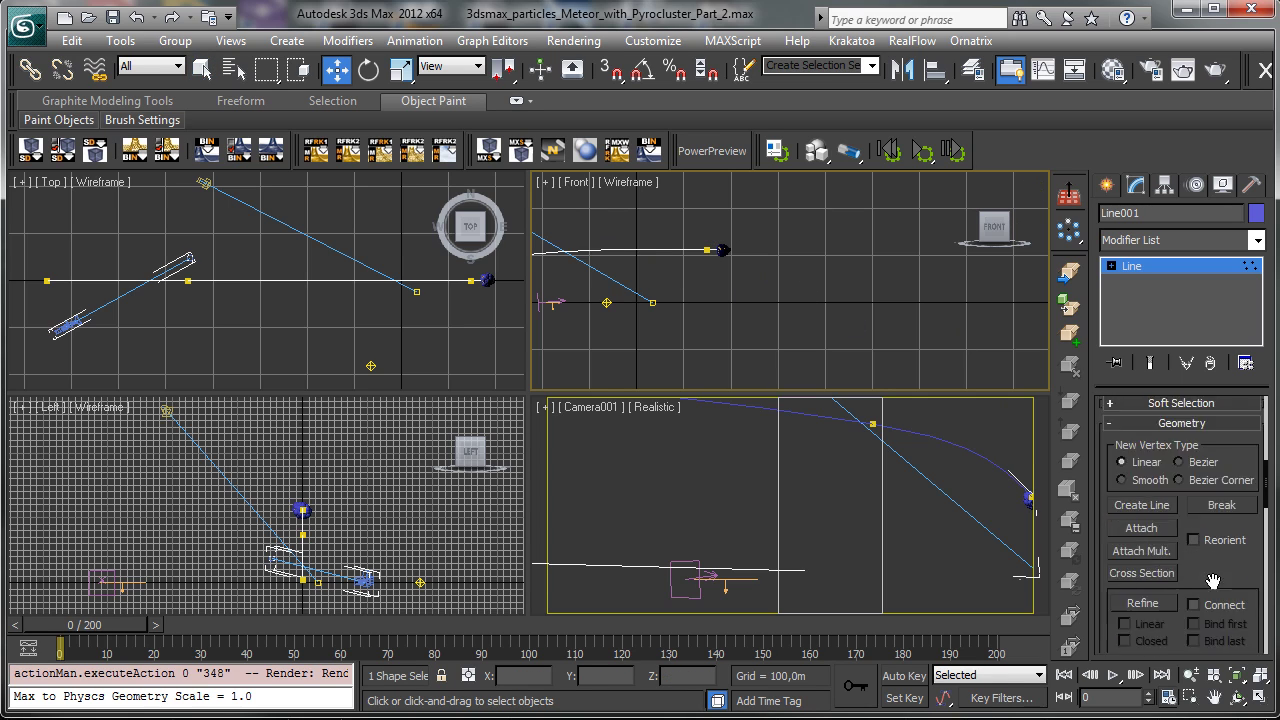
pyautogui.click(1111, 266)
pyautogui.click(1148, 282)
pyautogui.moveTo(774, 224); pyautogui.dragTo(1036, 247)
pyautogui.moveTo(95, 620); pyautogui.dragTo(70, 570)
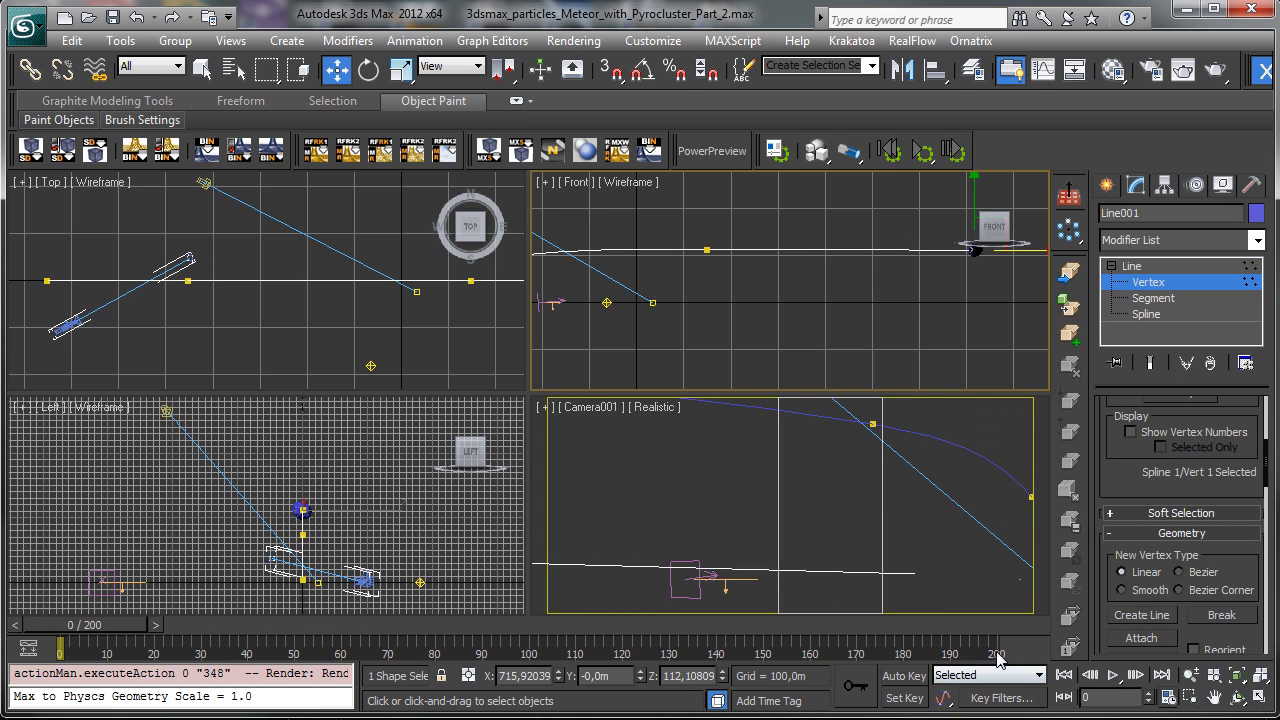
pyautogui.click(1155, 286)
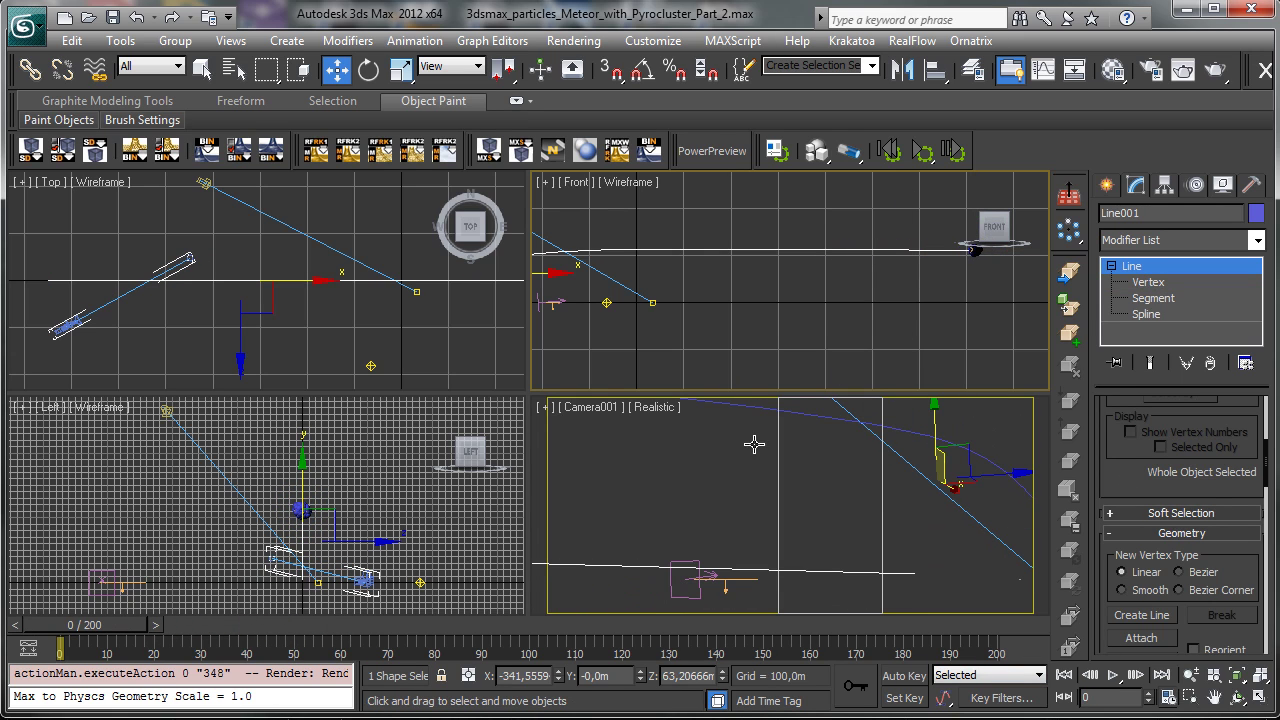
# - Select the Meteor object from the scene list and open its position Percent curve below the viewports
pyautogui.click(233, 69)
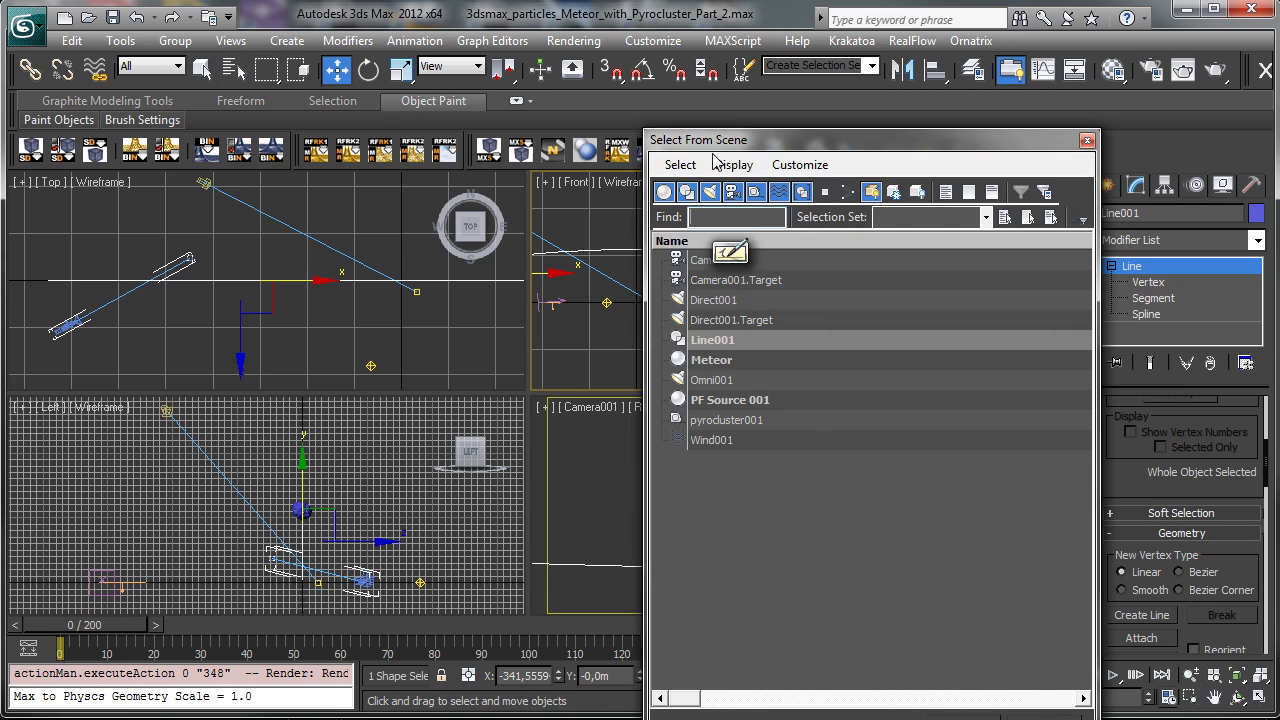
pyautogui.doubleClick(727, 364)
pyautogui.click(1164, 185)
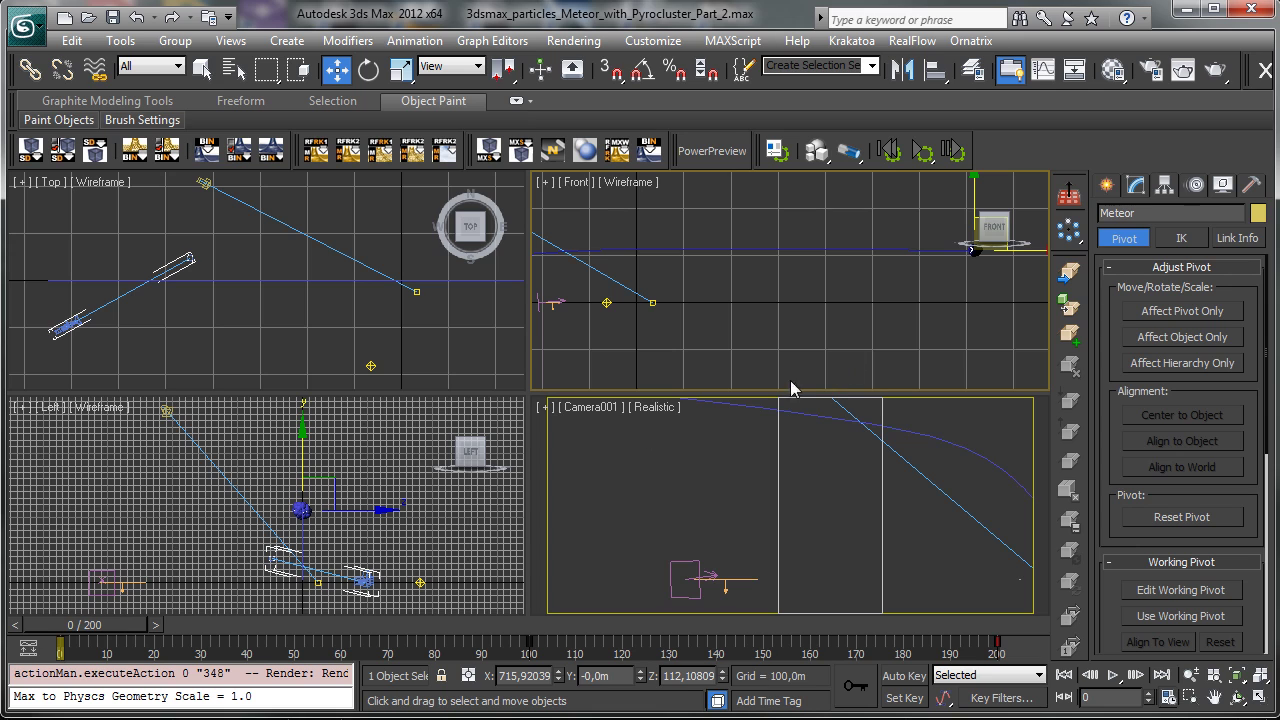
pyautogui.click(42, 650)
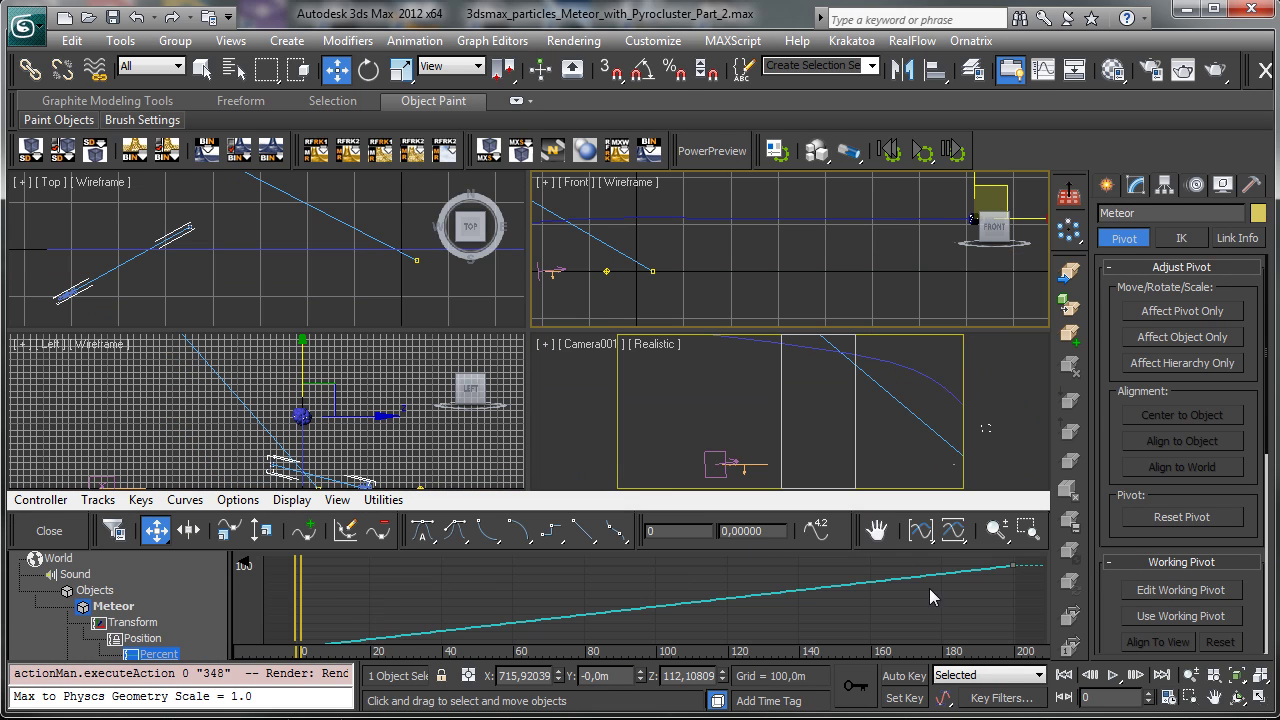
# - Move the first key of the meteor's Percent curve to frame -25 and preview the motion at frame 31
pyautogui.doubleClick(768, 531)
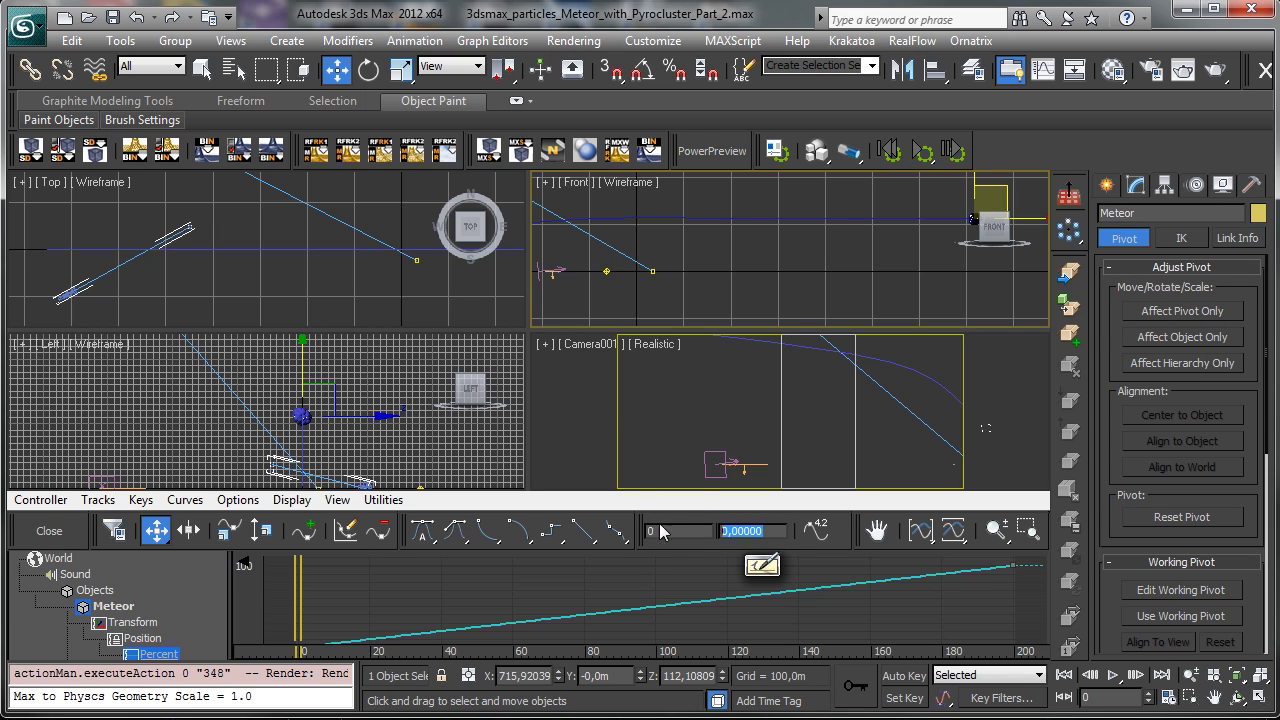
pyautogui.write('-2')
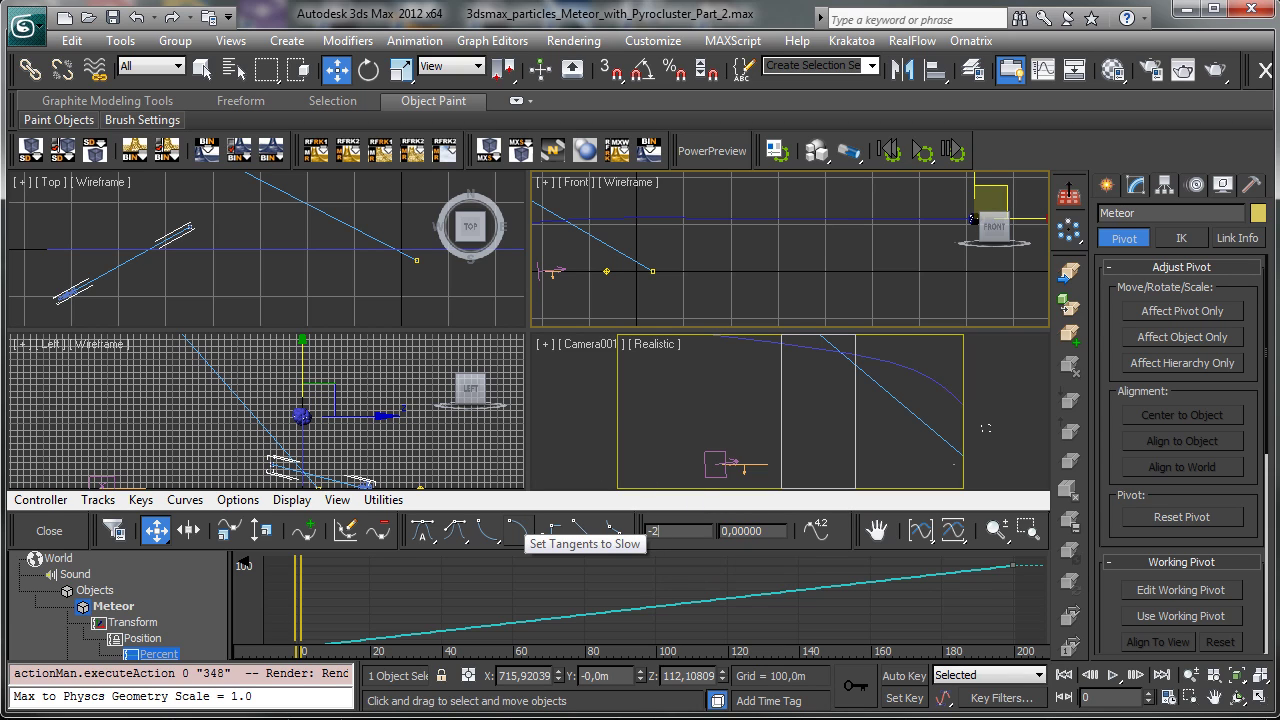
pyautogui.write('5')
pyautogui.press('Return')
pyautogui.moveTo(300, 590); pyautogui.dragTo(408, 590)
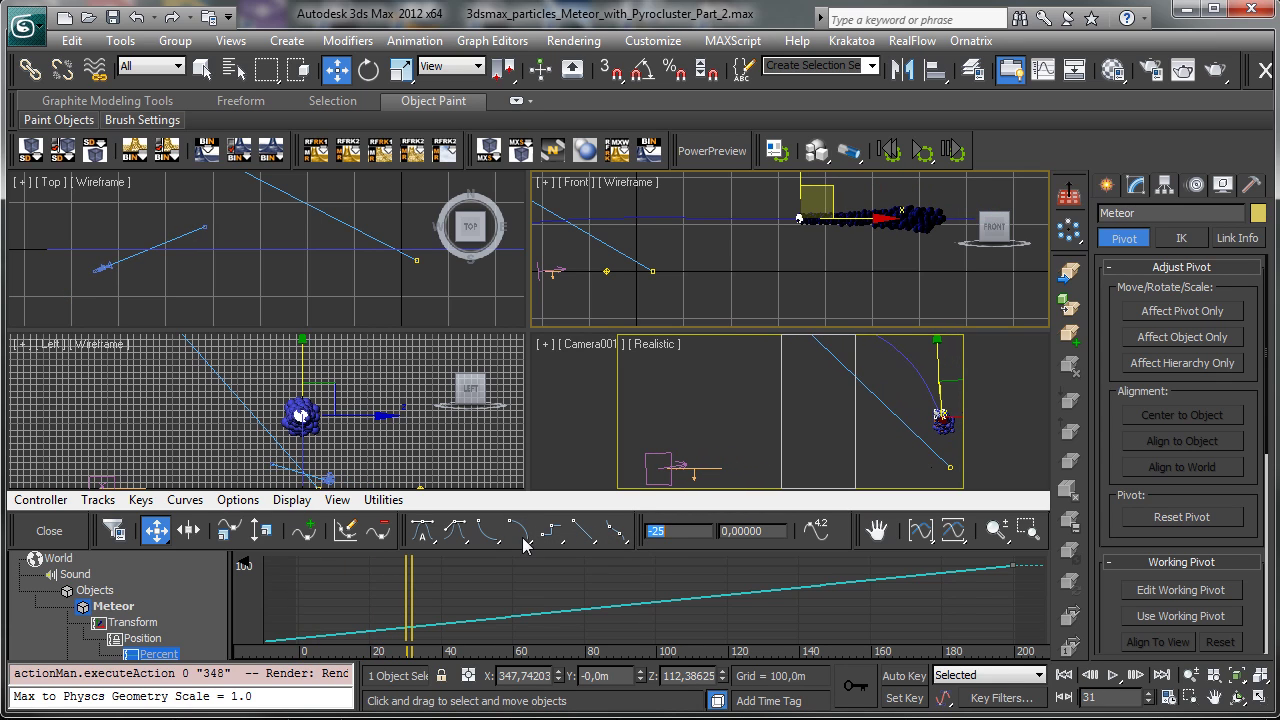
# - Move the first key of the meteor's Percent curve to frame -50 and scrub through the animation to check it
pyautogui.write('-50')
pyautogui.press('Return')
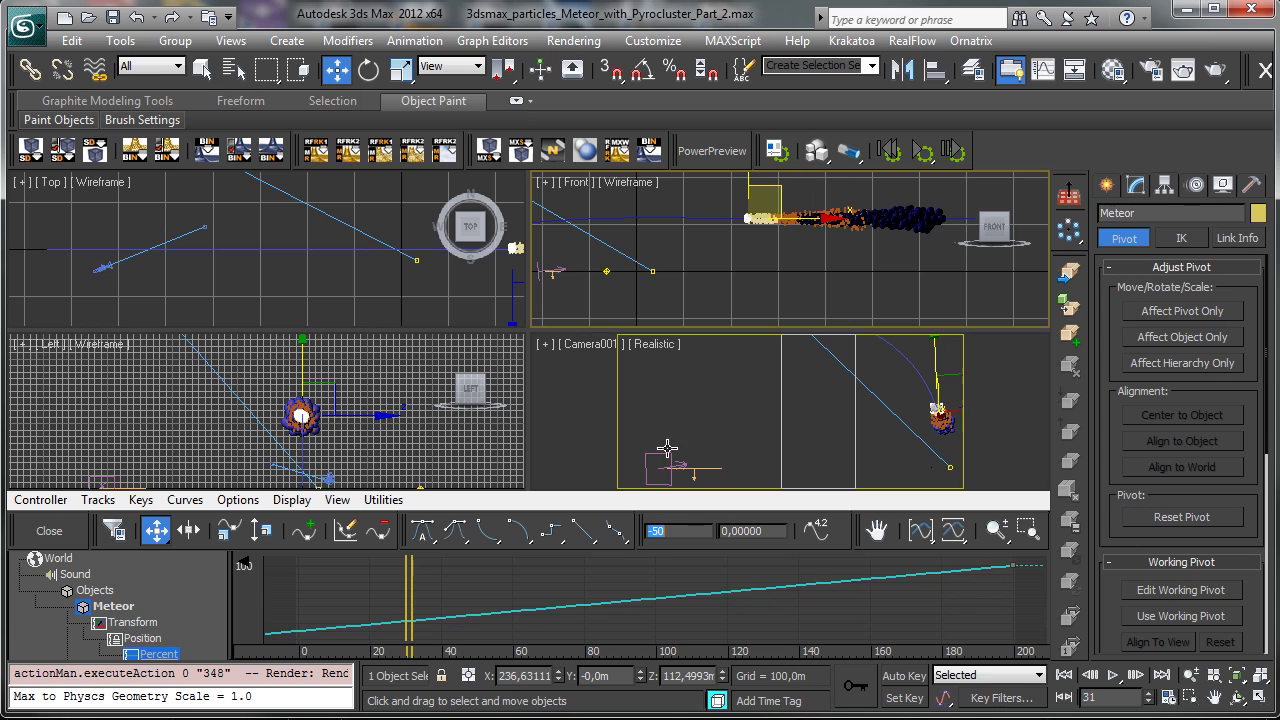
pyautogui.moveTo(419, 596); pyautogui.dragTo(982, 616)
pyautogui.moveTo(1003, 620); pyautogui.dragTo(1071, 620)
pyautogui.moveTo(935, 640)
pyautogui.mouseDown()
pyautogui.moveTo(390, 618)
pyautogui.moveTo(636, 602)
pyautogui.mouseUp()
# - Select Camera001's target and jump to its key at frame 100 using key mode
pyautogui.click(587, 345)
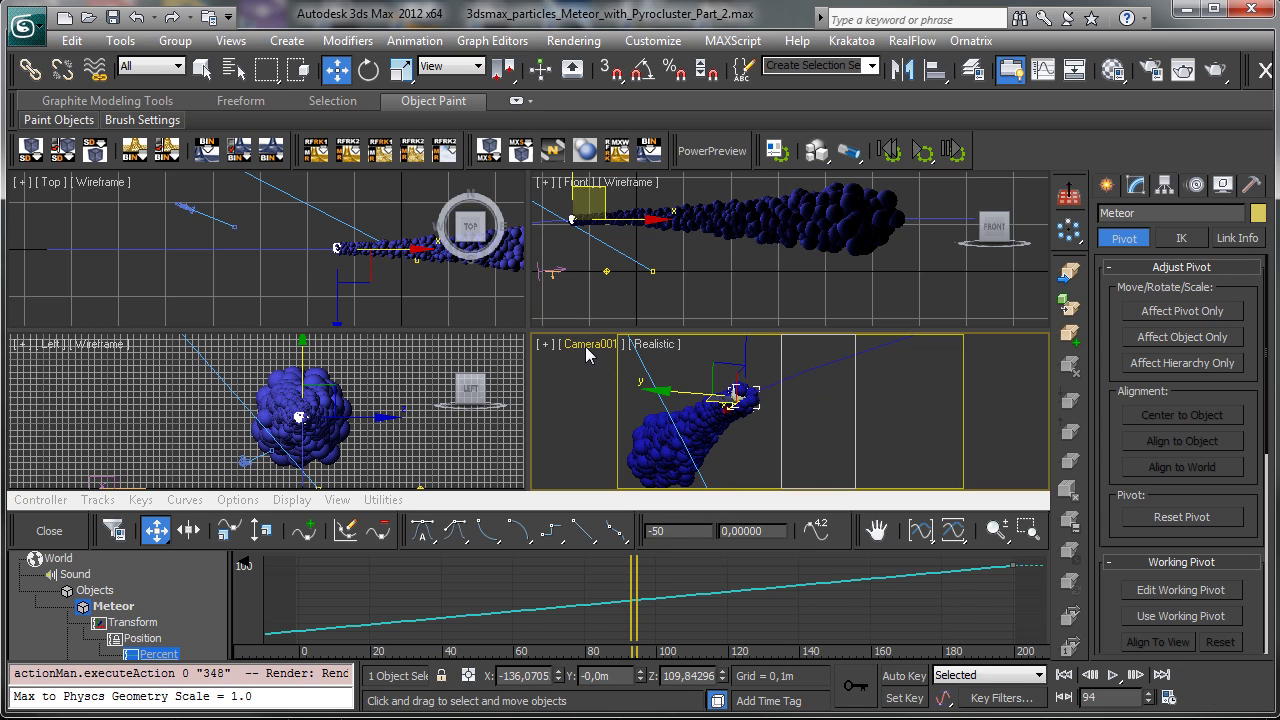
pyautogui.click(587, 344)
pyautogui.click(709, 699)
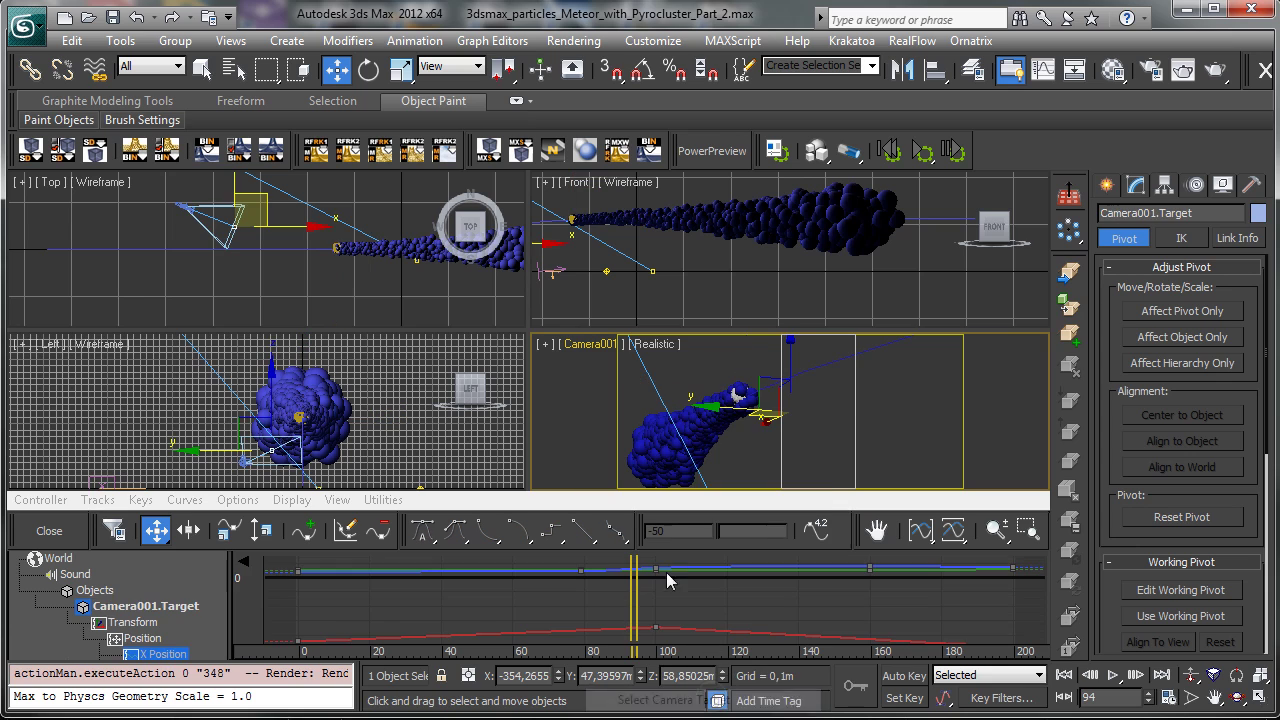
pyautogui.click(1064, 697)
pyautogui.click(1136, 675)
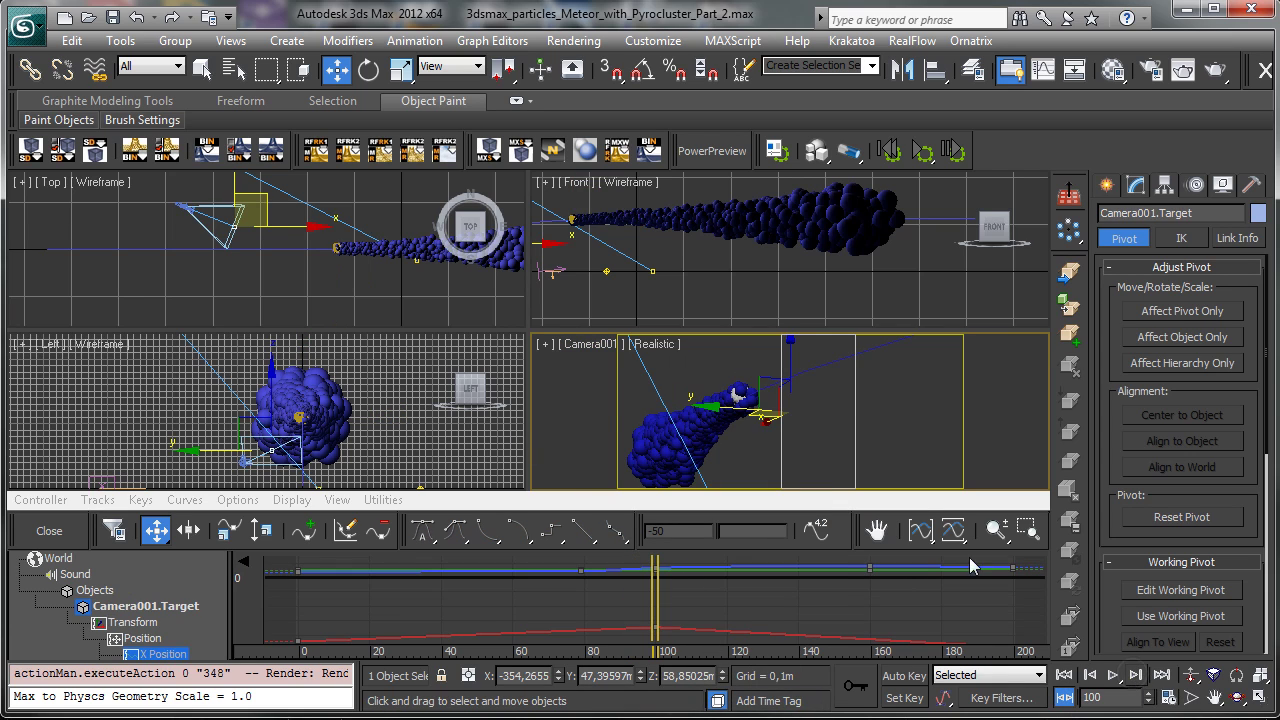
# - Auto-key Camera001's target at frame 120, moved along X to about -329.5 m to frame the meteor, and check through frame 200
pyautogui.moveTo(656, 595); pyautogui.dragTo(728, 600)
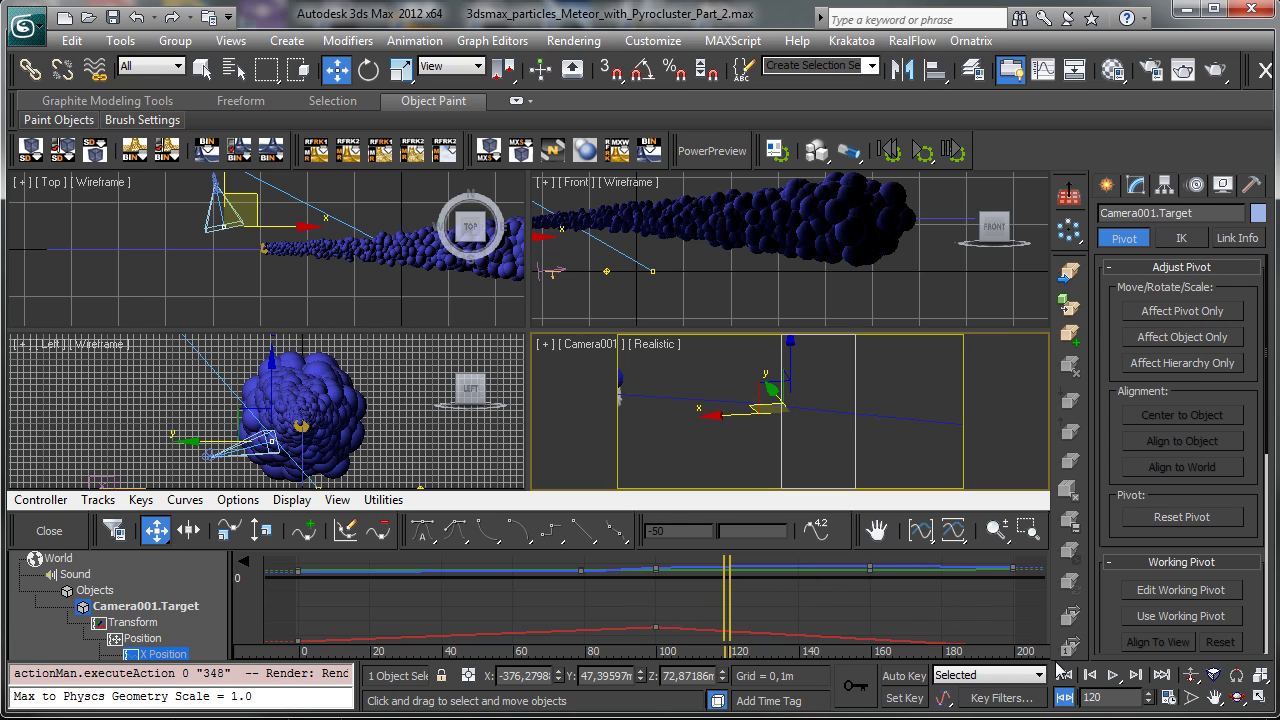
pyautogui.click(905, 676)
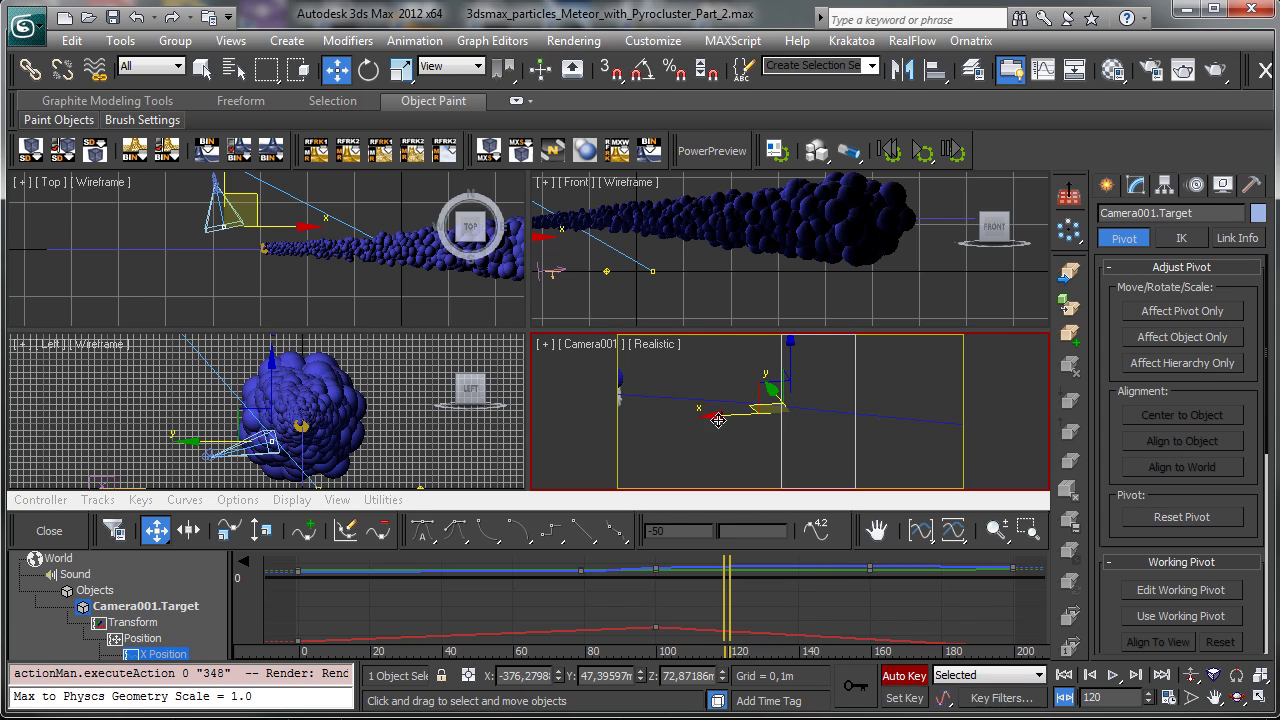
pyautogui.moveTo(720, 417); pyautogui.dragTo(545, 402)
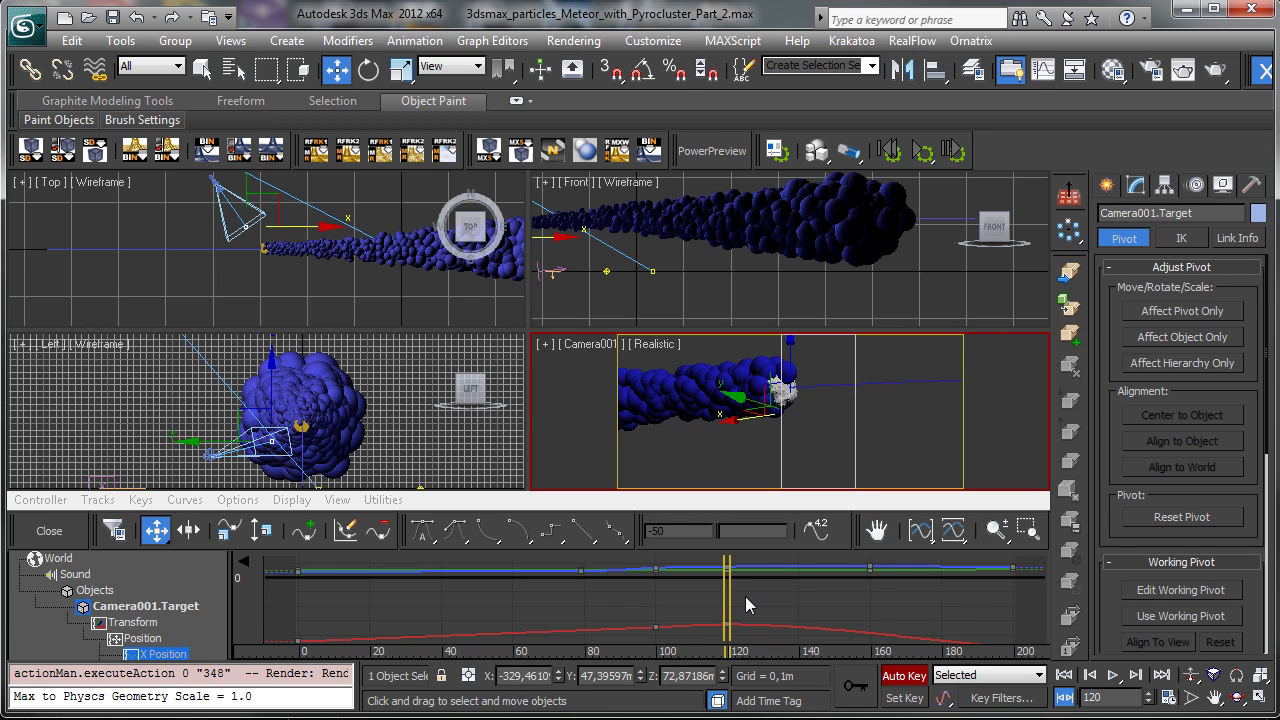
pyautogui.moveTo(726, 591); pyautogui.dragTo(1027, 583)
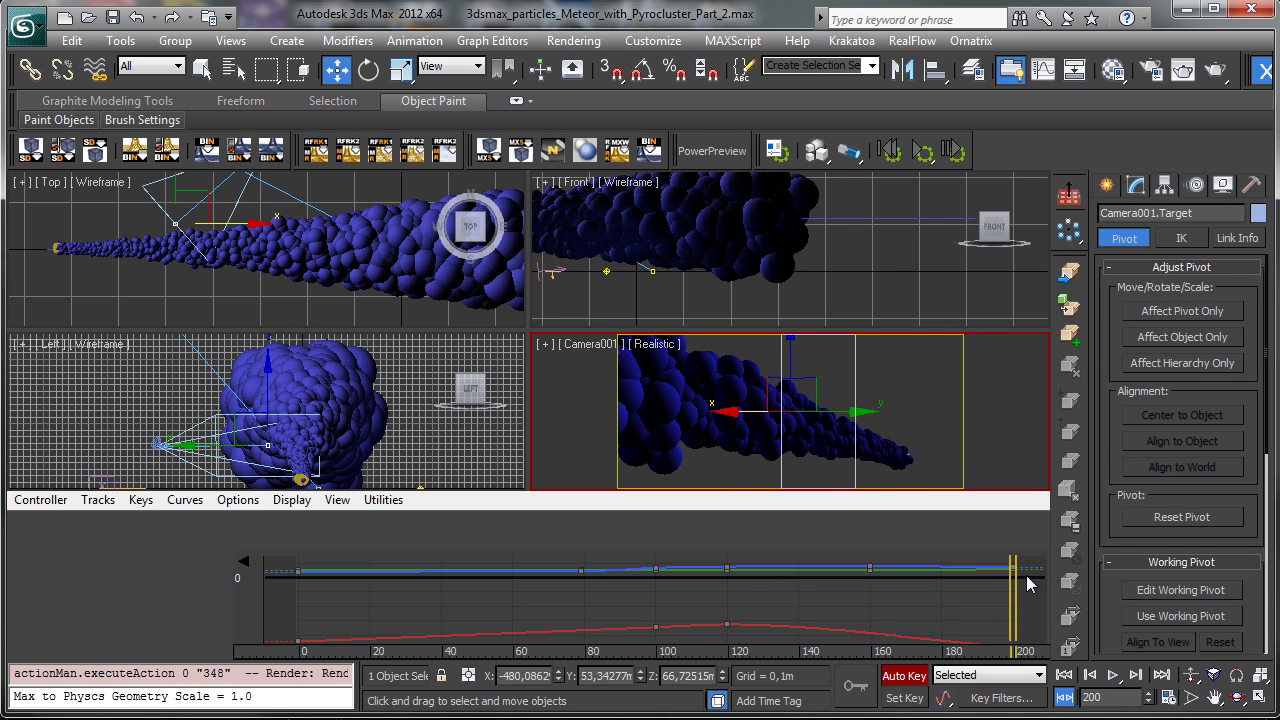
pyautogui.click(908, 677)
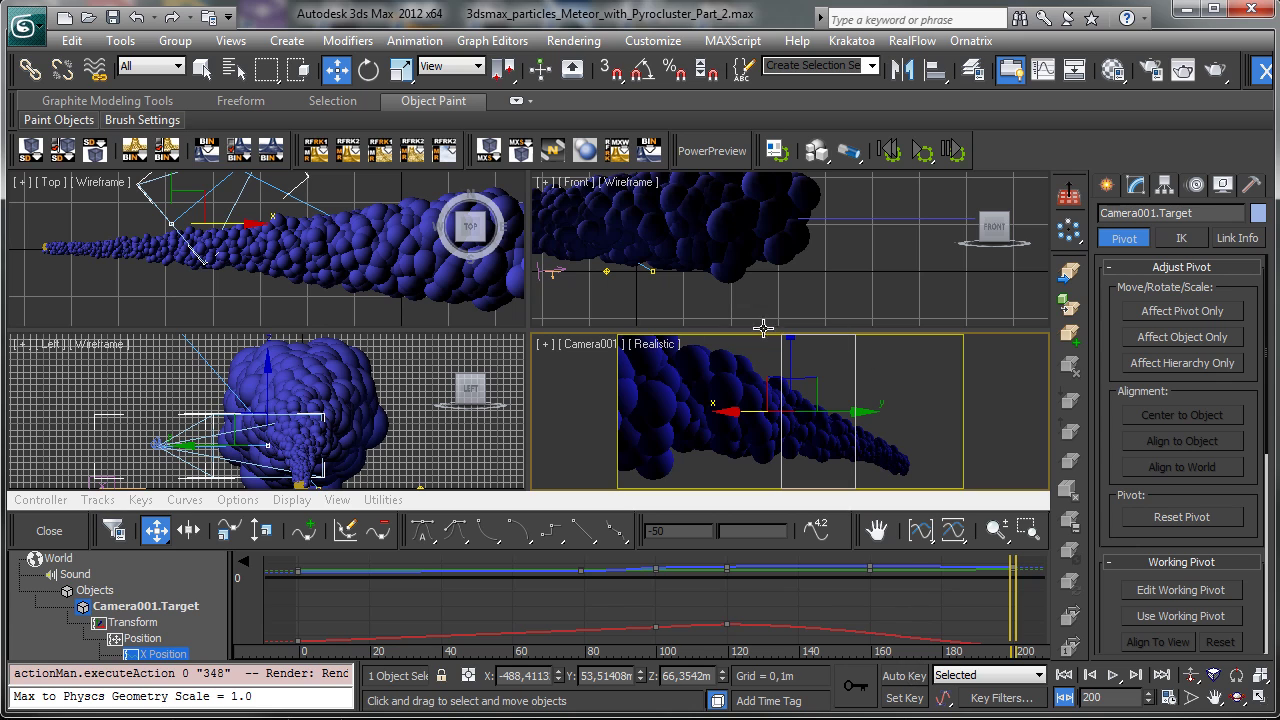
# - Save the scene and close the curve editor
pyautogui.click(112, 18)
pyautogui.click(49, 531)
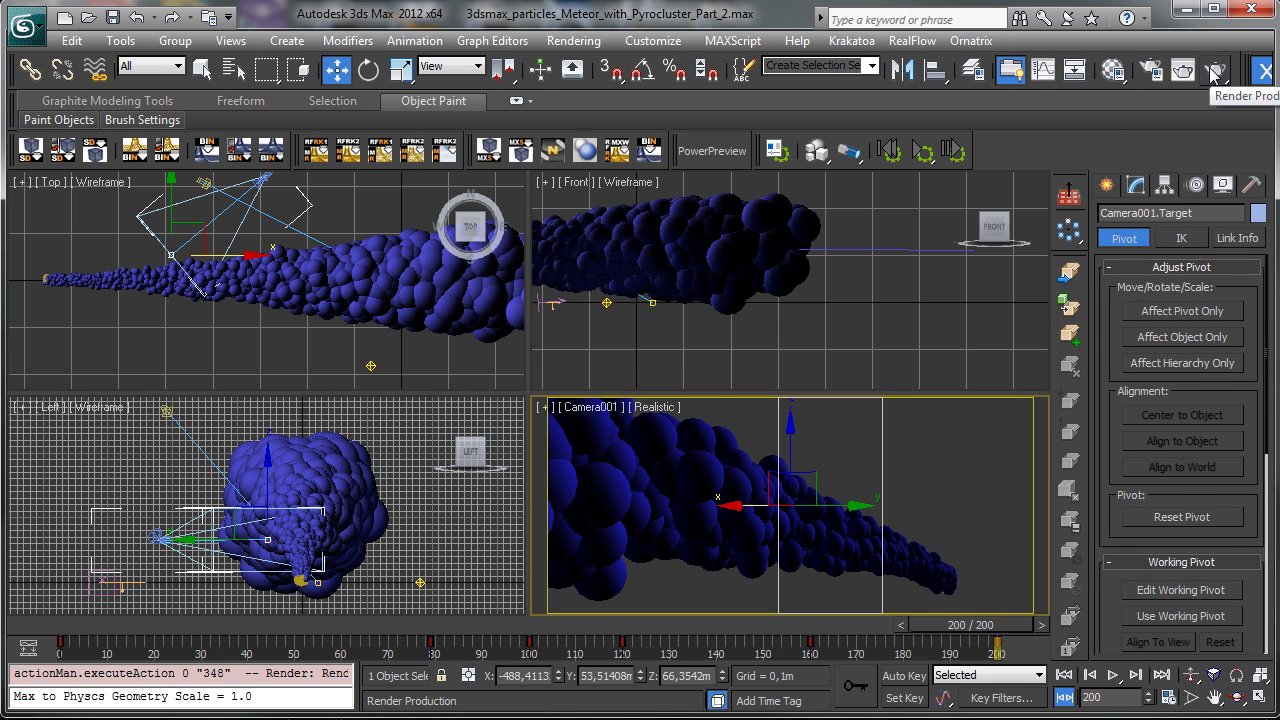
# - Render frame 200 through Camera001 to check the smoke trail, and put the rendered frame window away
pyautogui.click(1180, 72)
pyautogui.click(668, 168)
pyautogui.click(622, 185)
pyautogui.click(1148, 145)
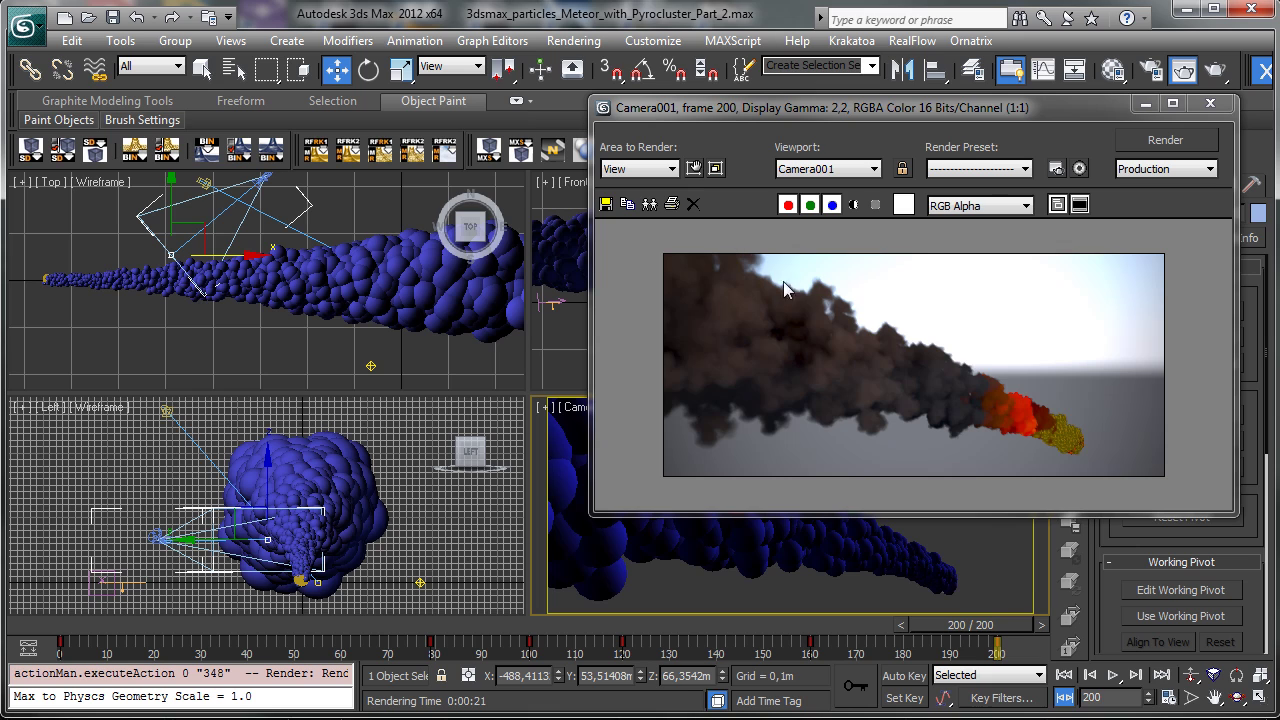
pyautogui.click(1145, 104)
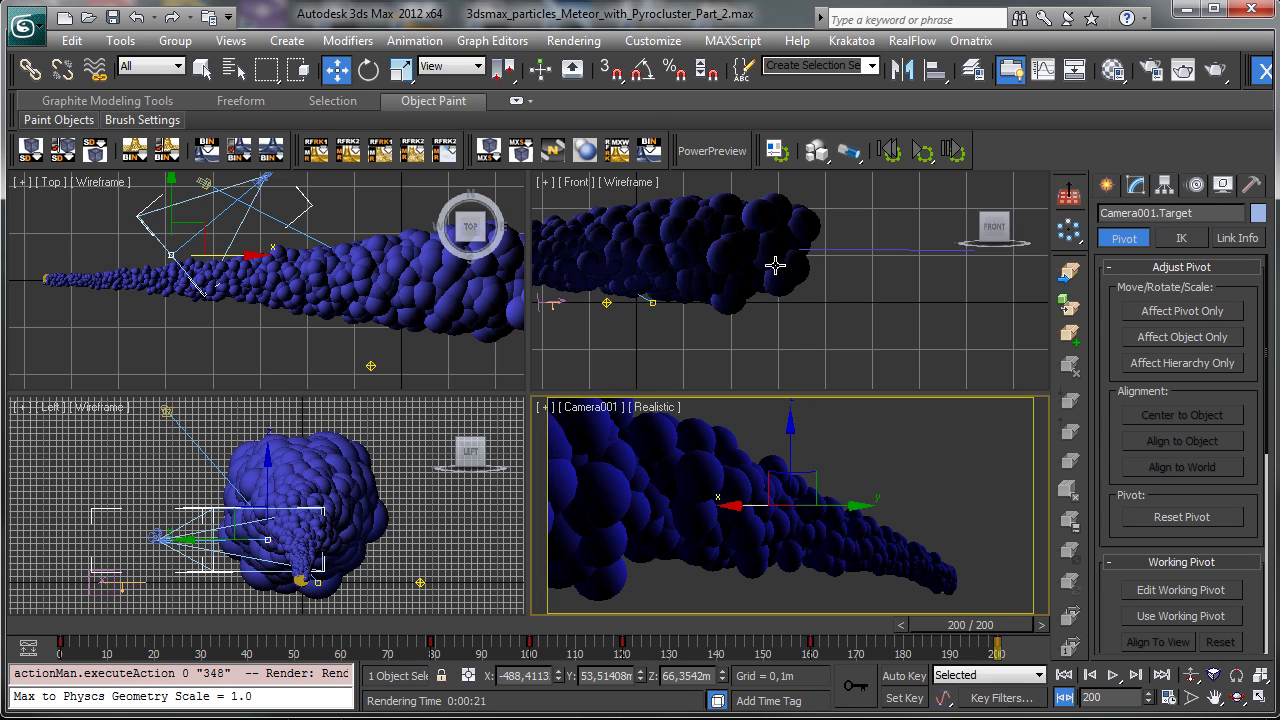
# - Open the Sphere Radius effect curve from PyroCluster's shape settings in the environment effects and move the editor clear of the camera view
pyautogui.click(580, 40)
pyautogui.click(600, 174)
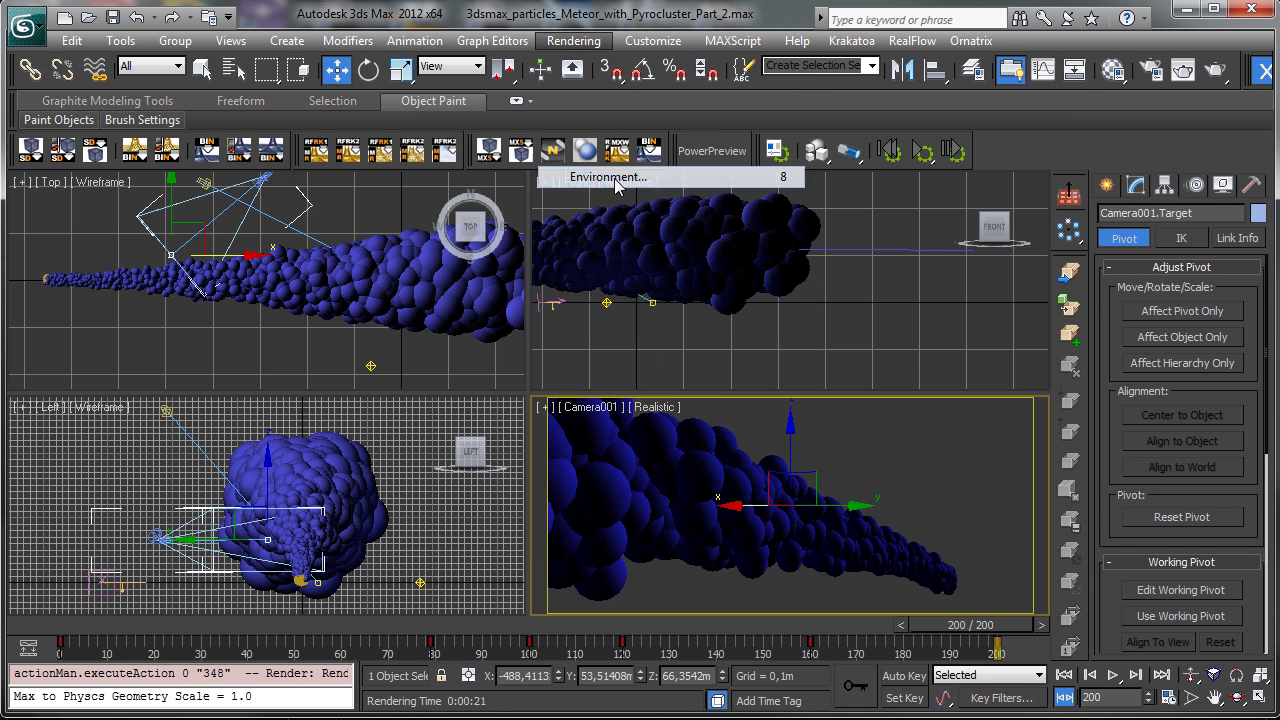
pyautogui.click(198, 93)
pyautogui.click(200, 113)
pyautogui.click(157, 170)
pyautogui.scroll(-5, 253, 421)
pyautogui.scroll(-8, 232, 414)
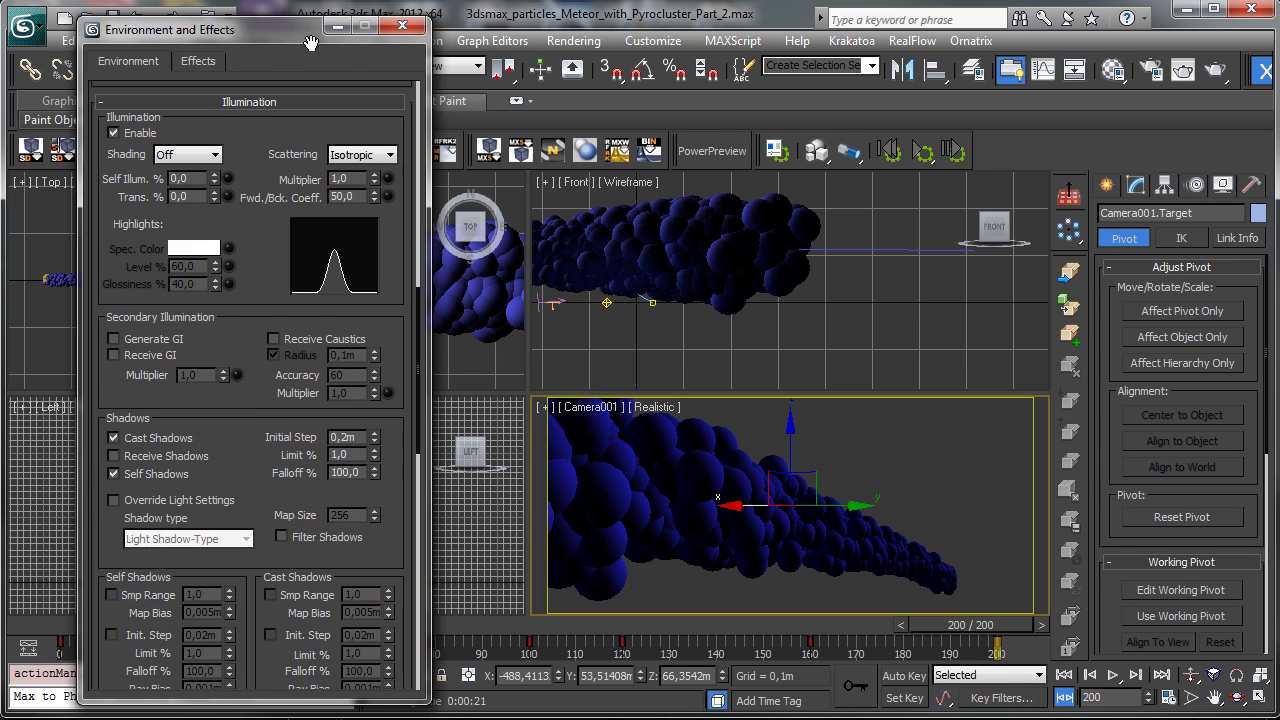
pyautogui.scroll(-4, 280, 216)
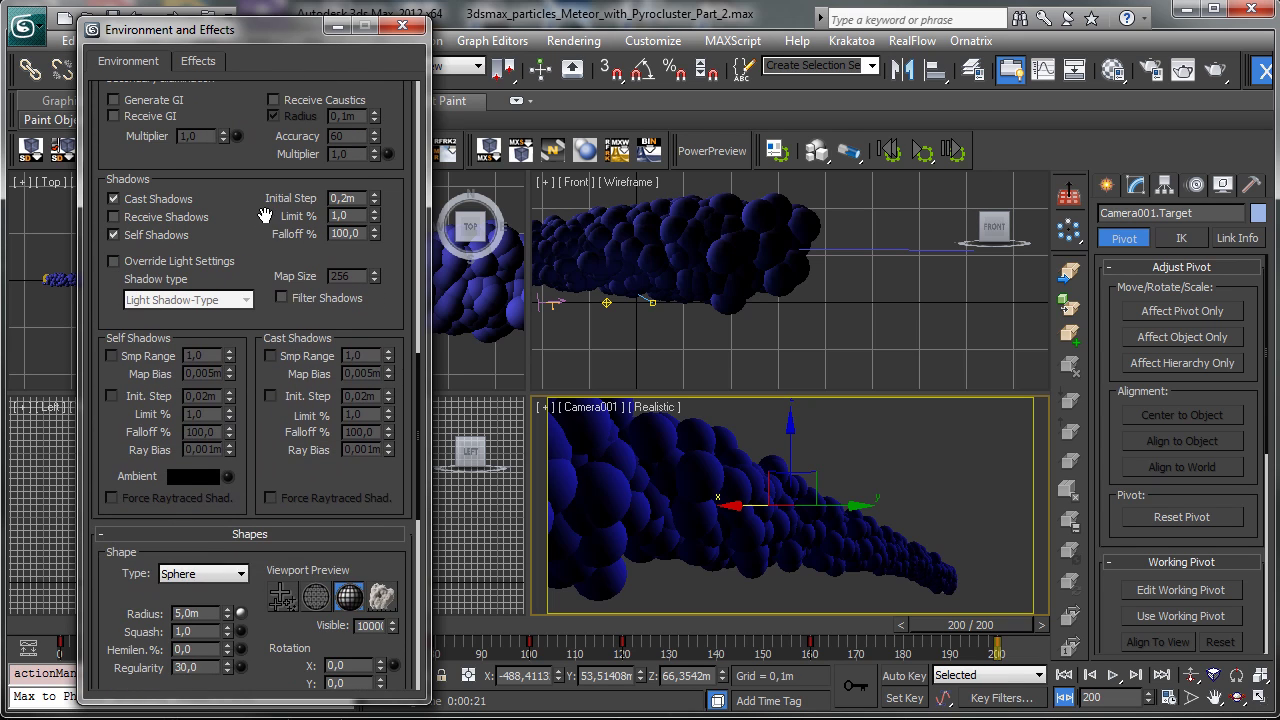
pyautogui.scroll(-5, 270, 215)
pyautogui.click(238, 396)
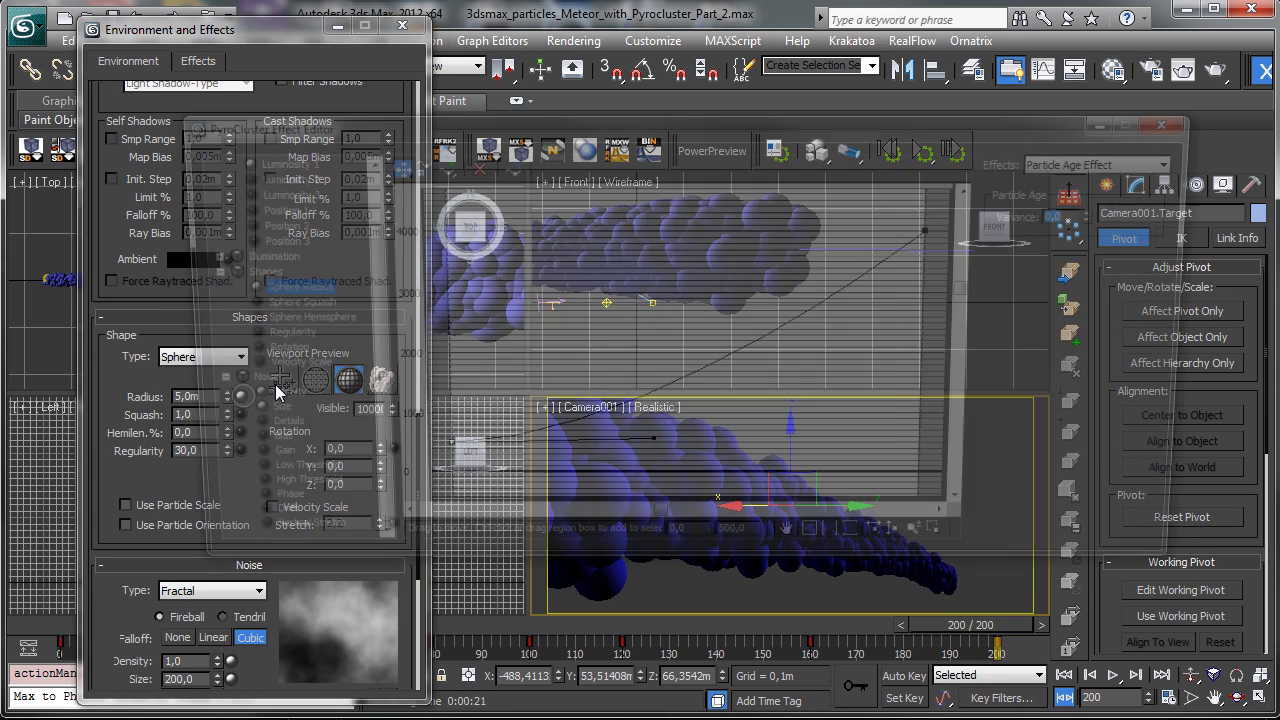
pyautogui.moveTo(751, 122); pyautogui.dragTo(705, 5)
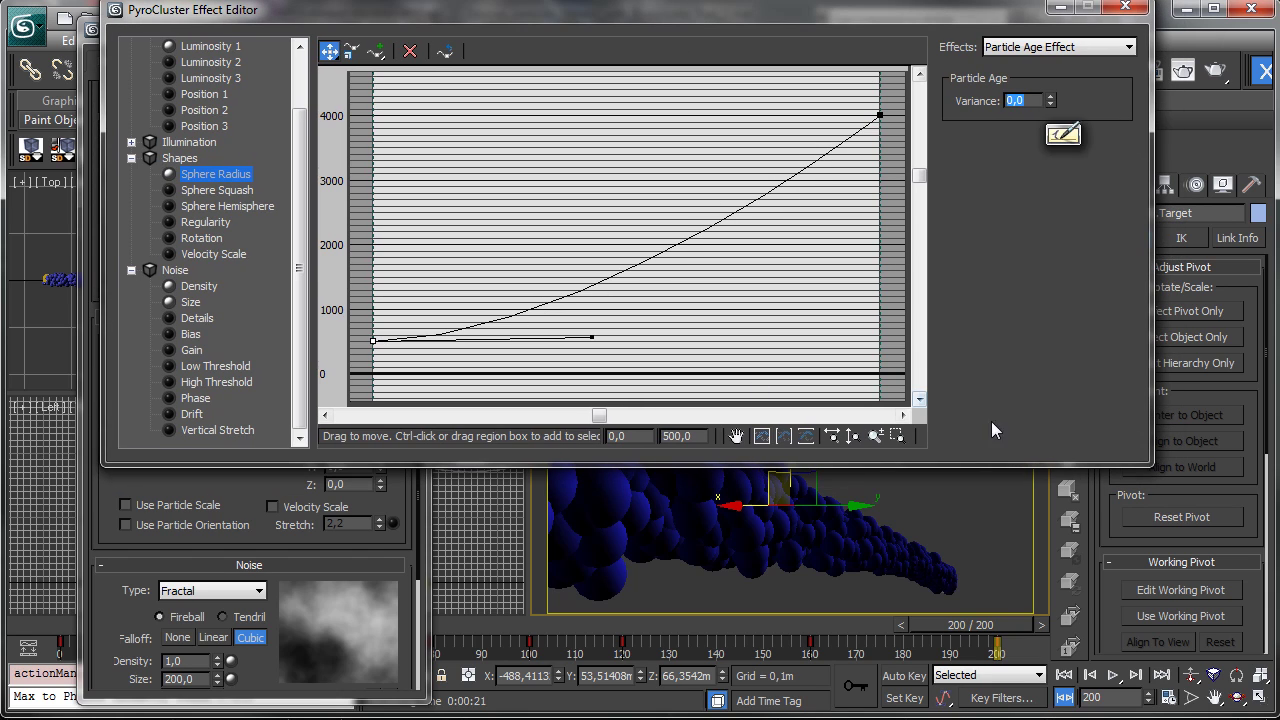
# - Raise the end point of the Sphere Radius particle-age curve to 6000, and increase it further to 8000
pyautogui.click(879, 115)
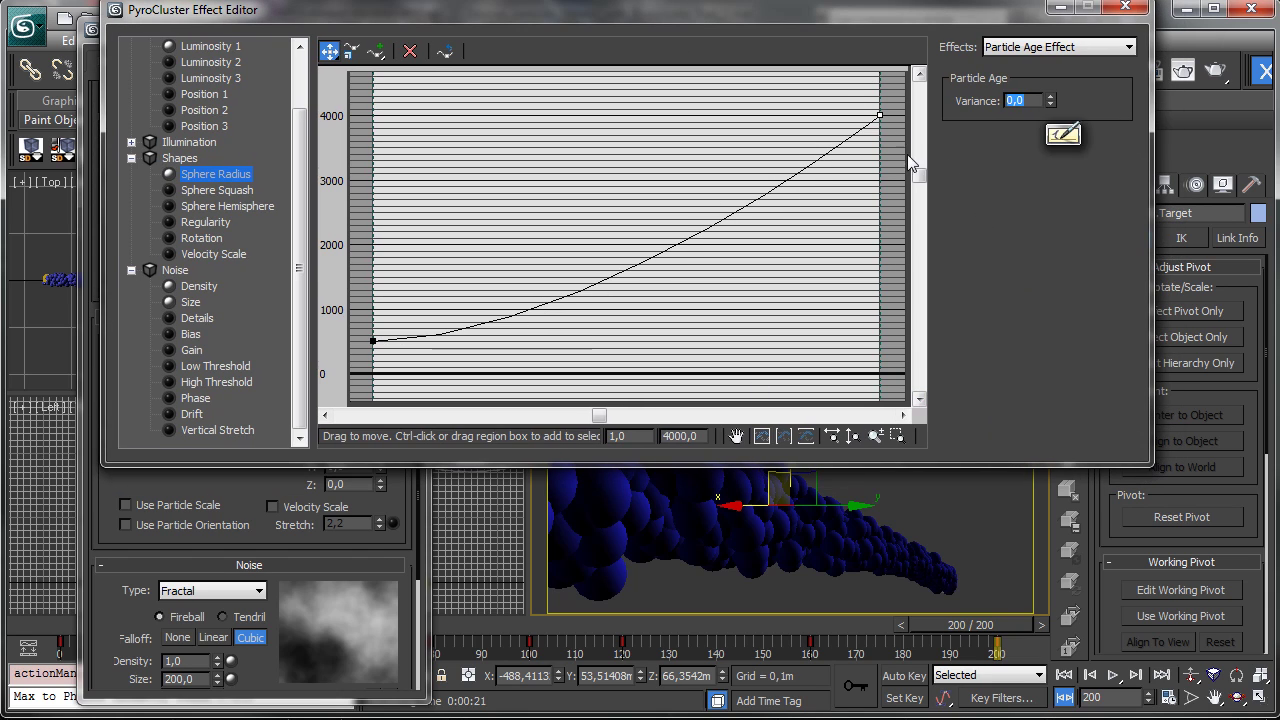
pyautogui.click(704, 436)
pyautogui.write('60')
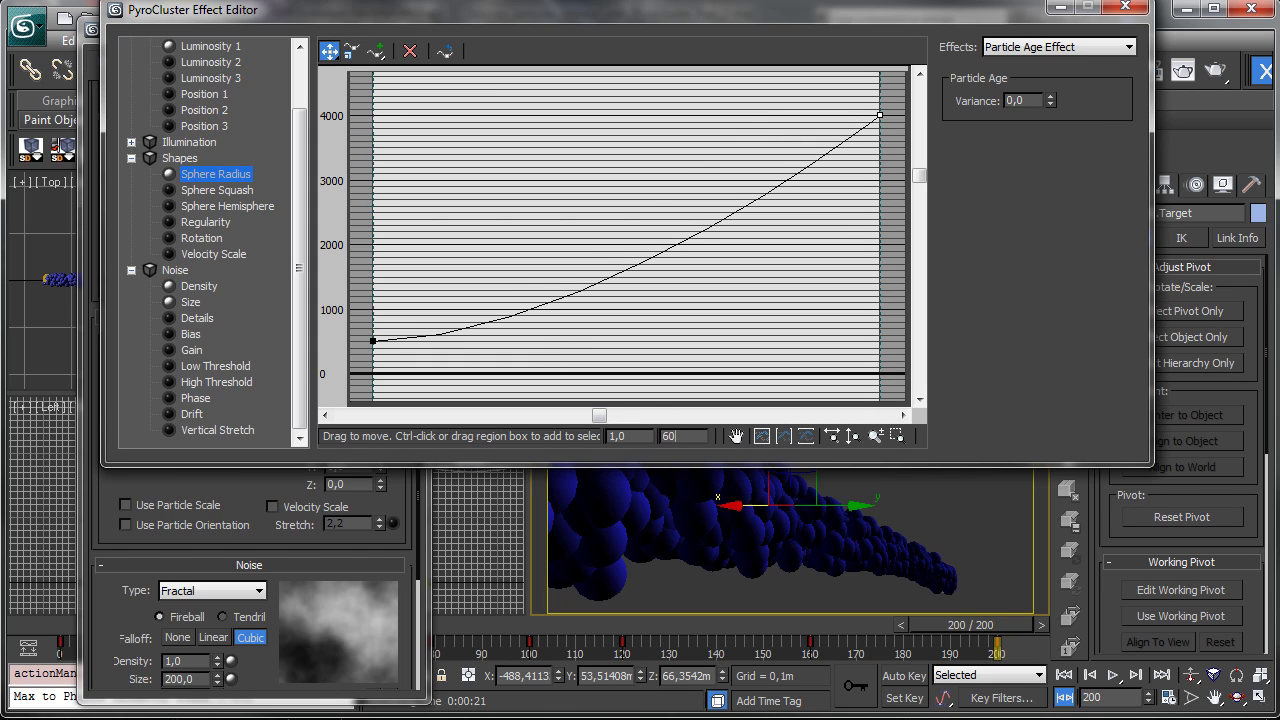
pyautogui.press('Return')
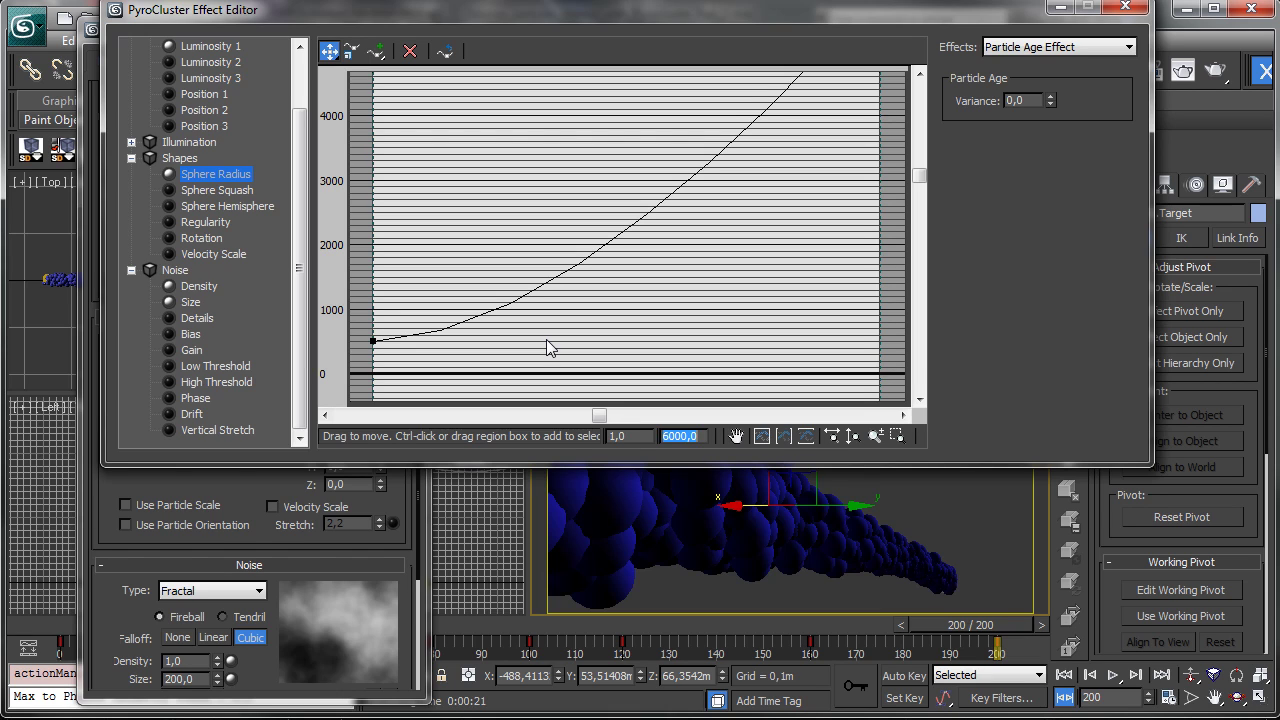
pyautogui.write('8000')
pyautogui.press('Return')
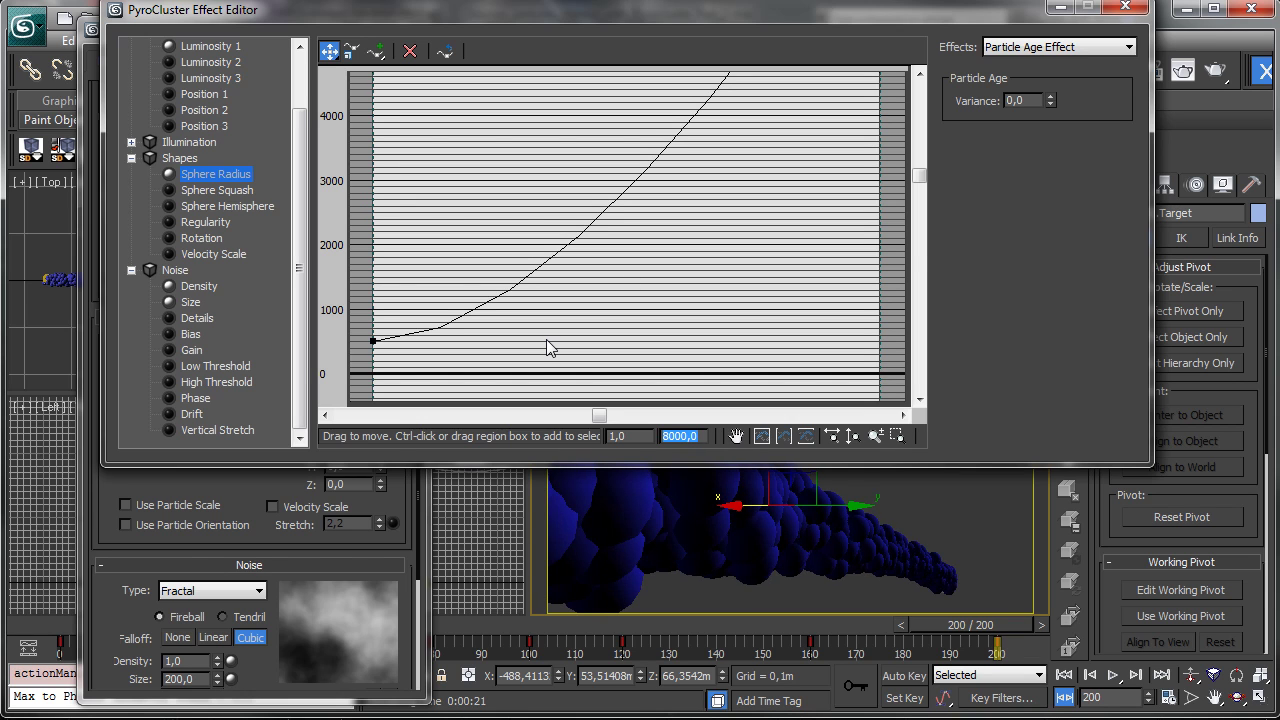
# - Render frame 200 with the larger sphere radius, and close the rendered frame and effect editor windows
pyautogui.click(1210, 73)
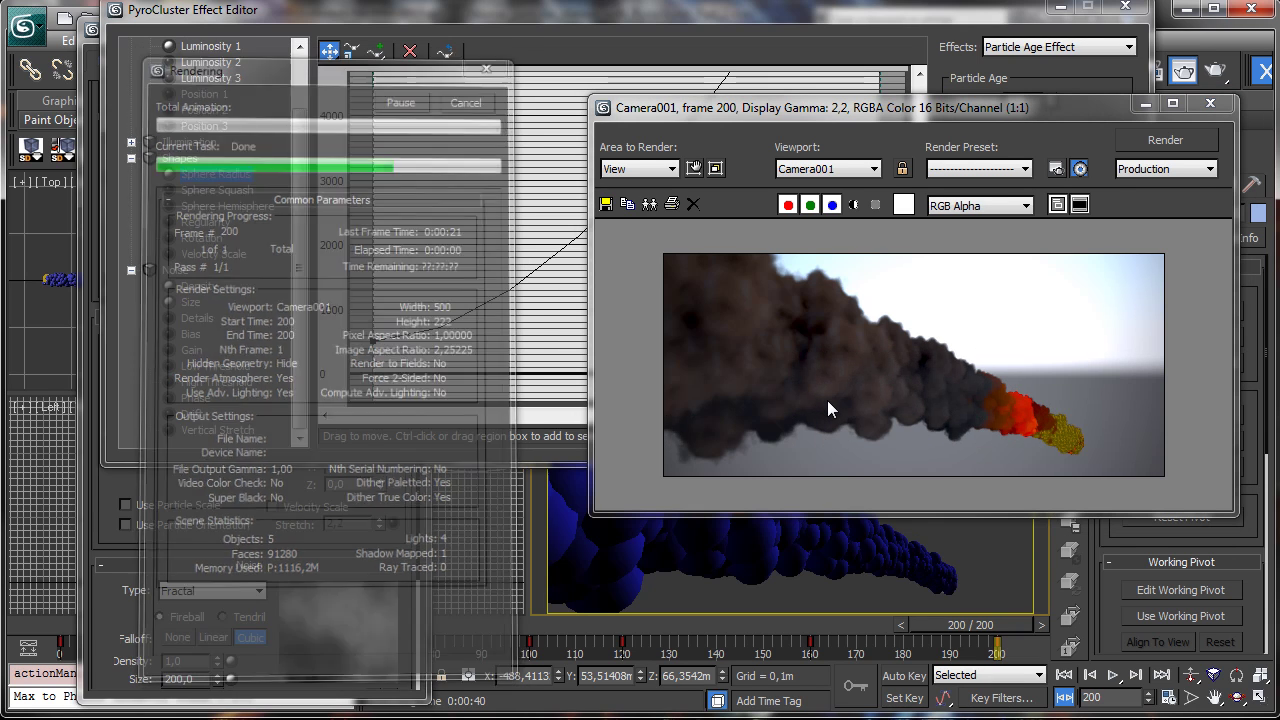
pyautogui.click(1145, 103)
pyautogui.click(1125, 6)
# - Test-render Camera001 at frames 34, 62 and 90, arranging the dialog and render windows around the timeline
pyautogui.moveTo(60, 625); pyautogui.dragTo(180, 625)
pyautogui.click(1205, 70)
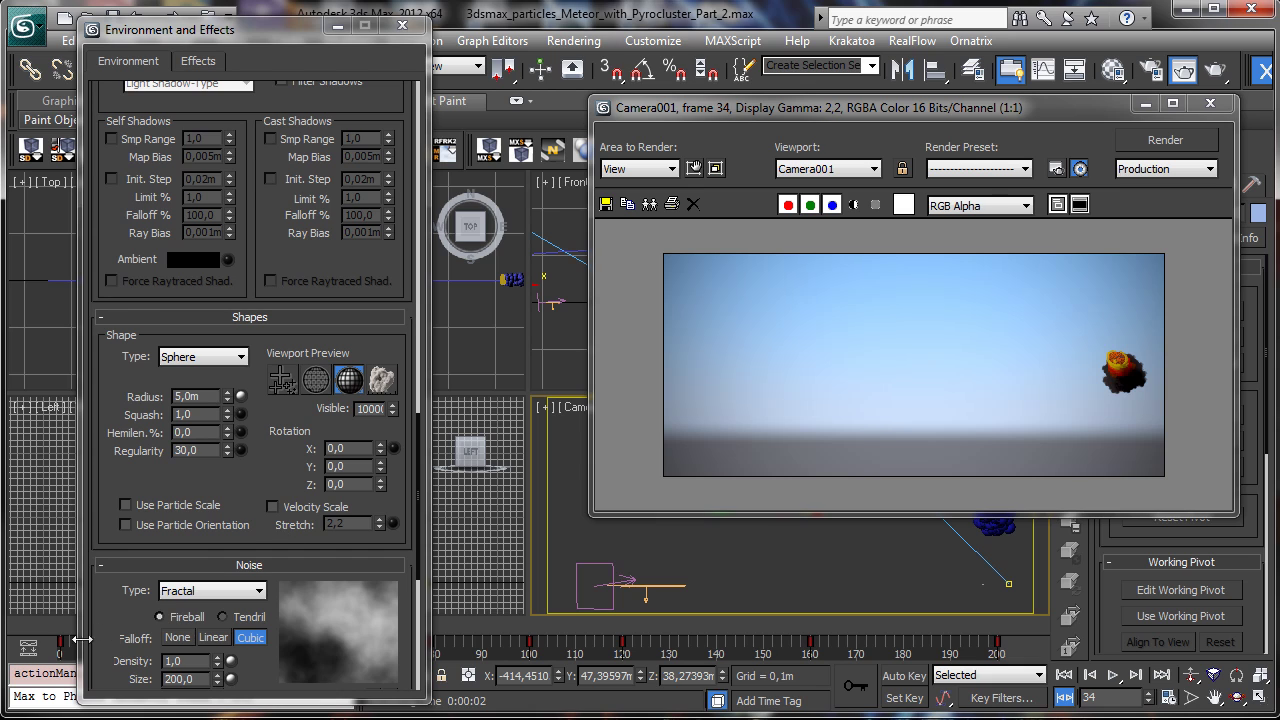
pyautogui.moveTo(270, 700); pyautogui.dragTo(304, 541)
pyautogui.moveTo(250, 627); pyautogui.dragTo(357, 627)
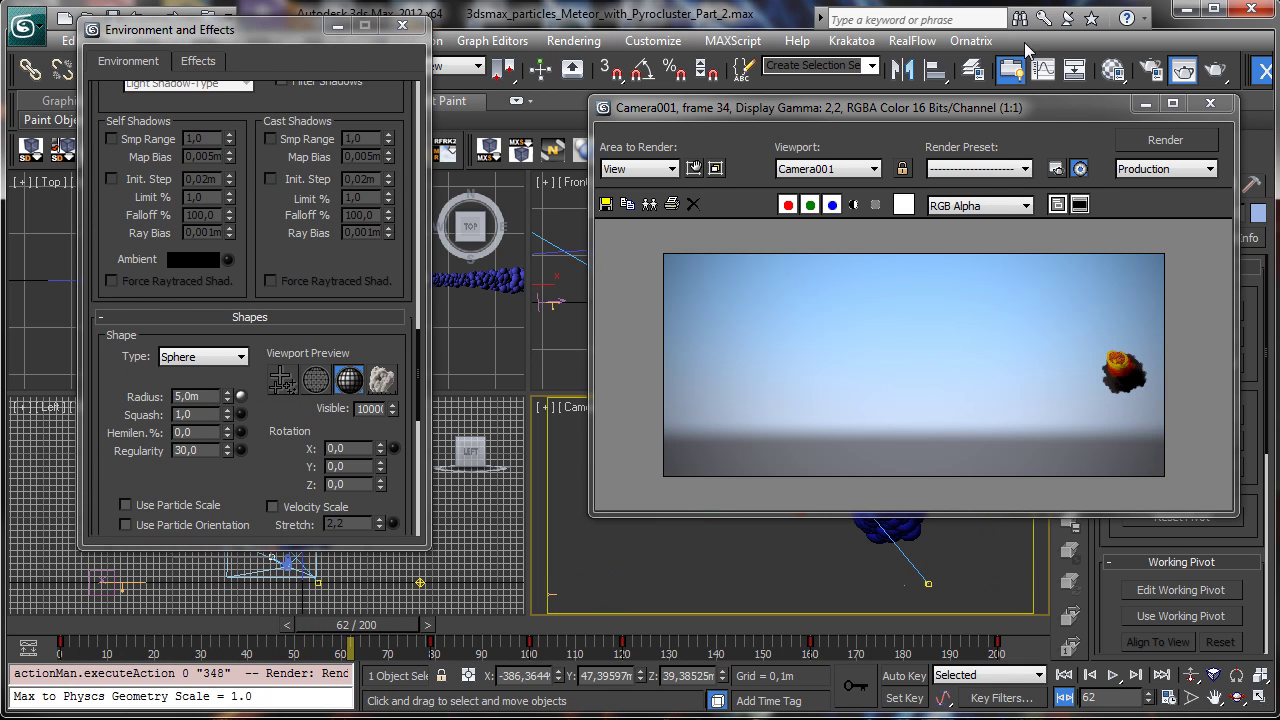
pyautogui.moveTo(963, 118); pyautogui.dragTo(753, 25)
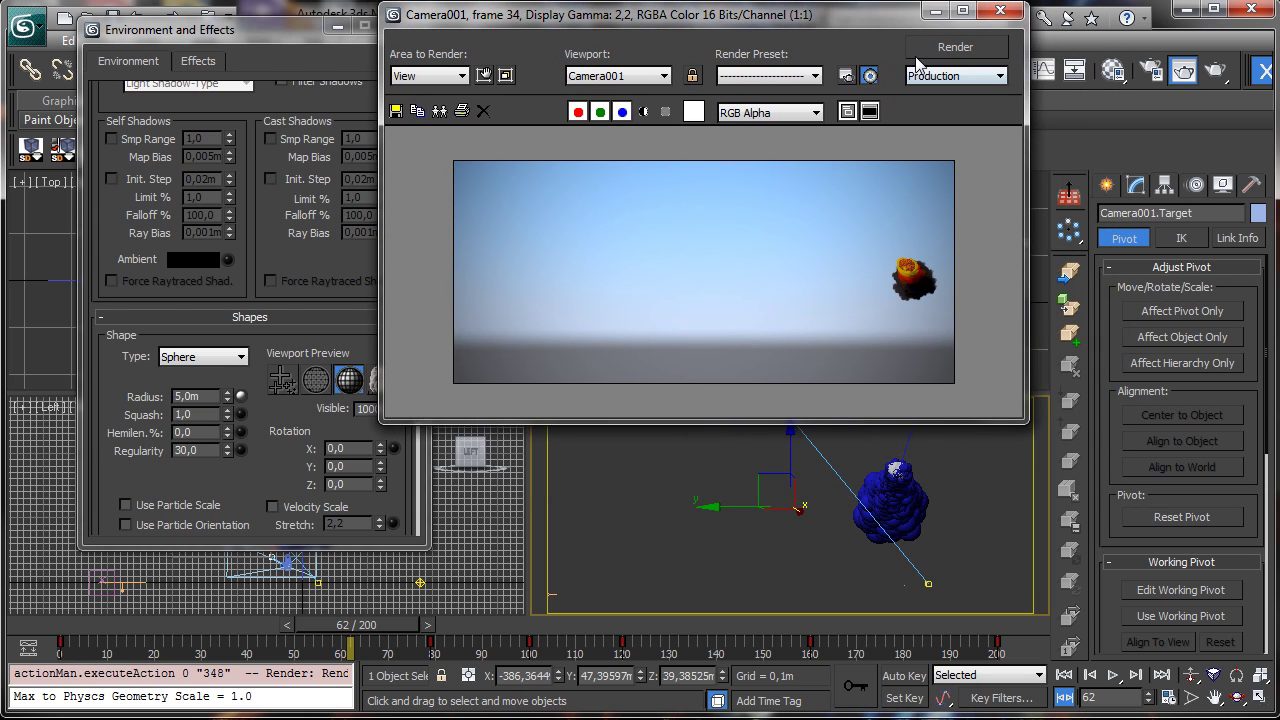
pyautogui.click(925, 52)
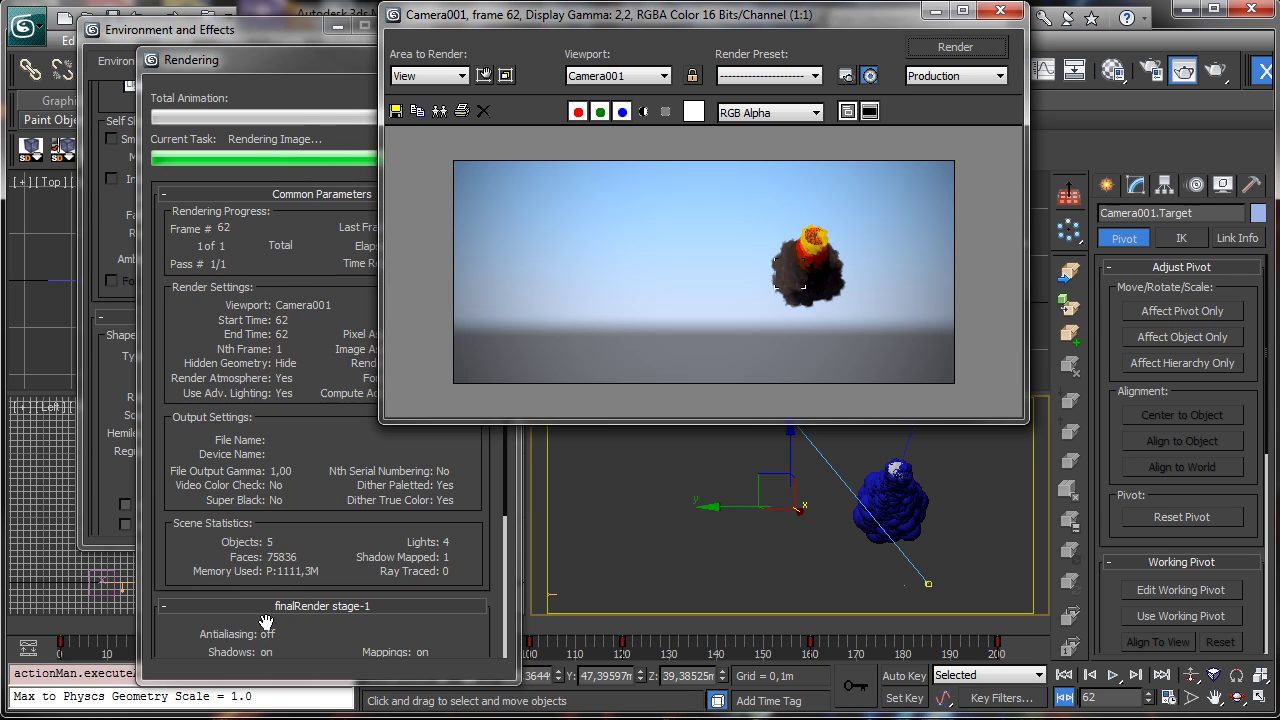
pyautogui.moveTo(357, 630); pyautogui.dragTo(483, 624)
pyautogui.click(955, 47)
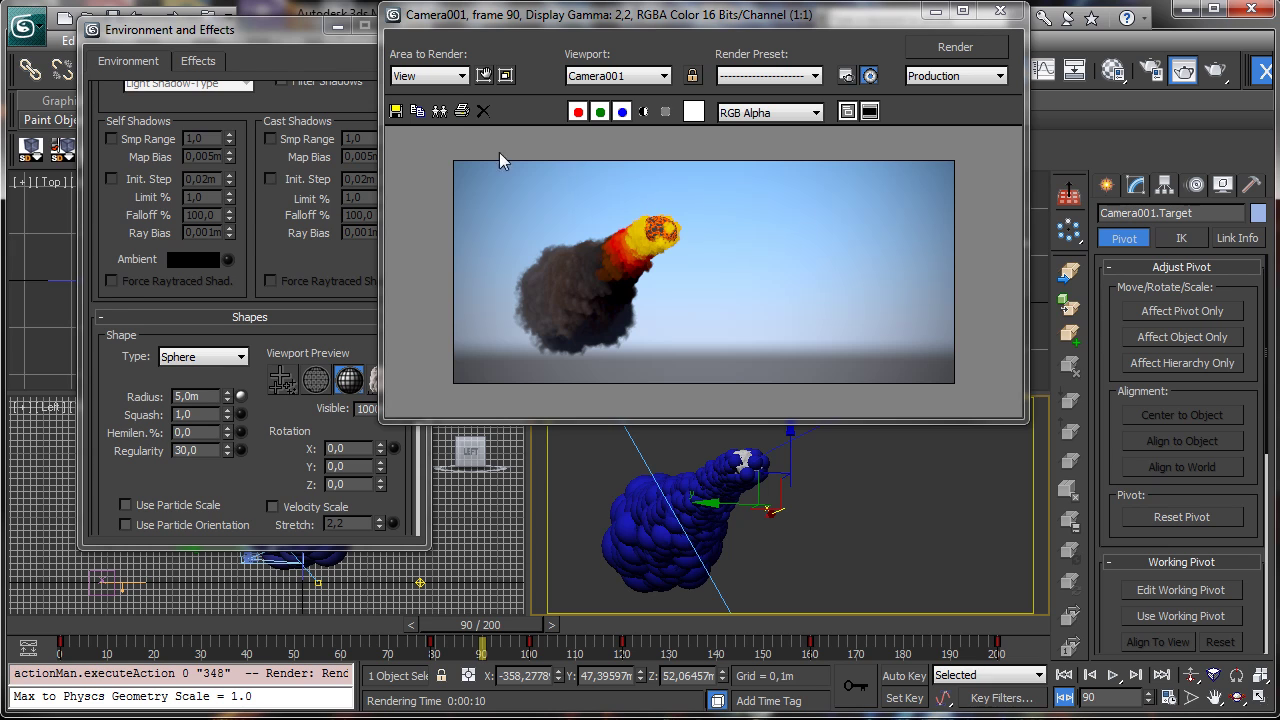
# - Open the particle-age curve of the PyroCluster noise Density and select its first point
pyautogui.moveTo(255, 114); pyautogui.dragTo(183, 534)
pyautogui.scroll(5, 183, 534)
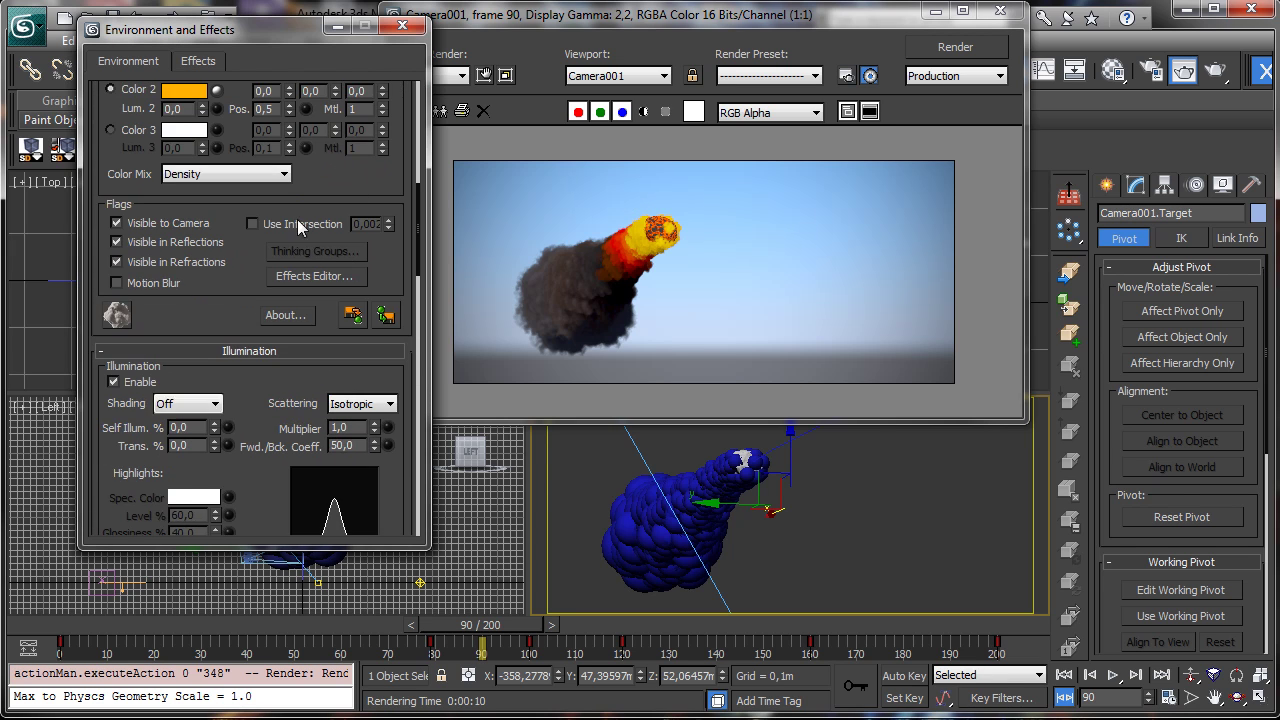
pyautogui.scroll(1, 184, 436)
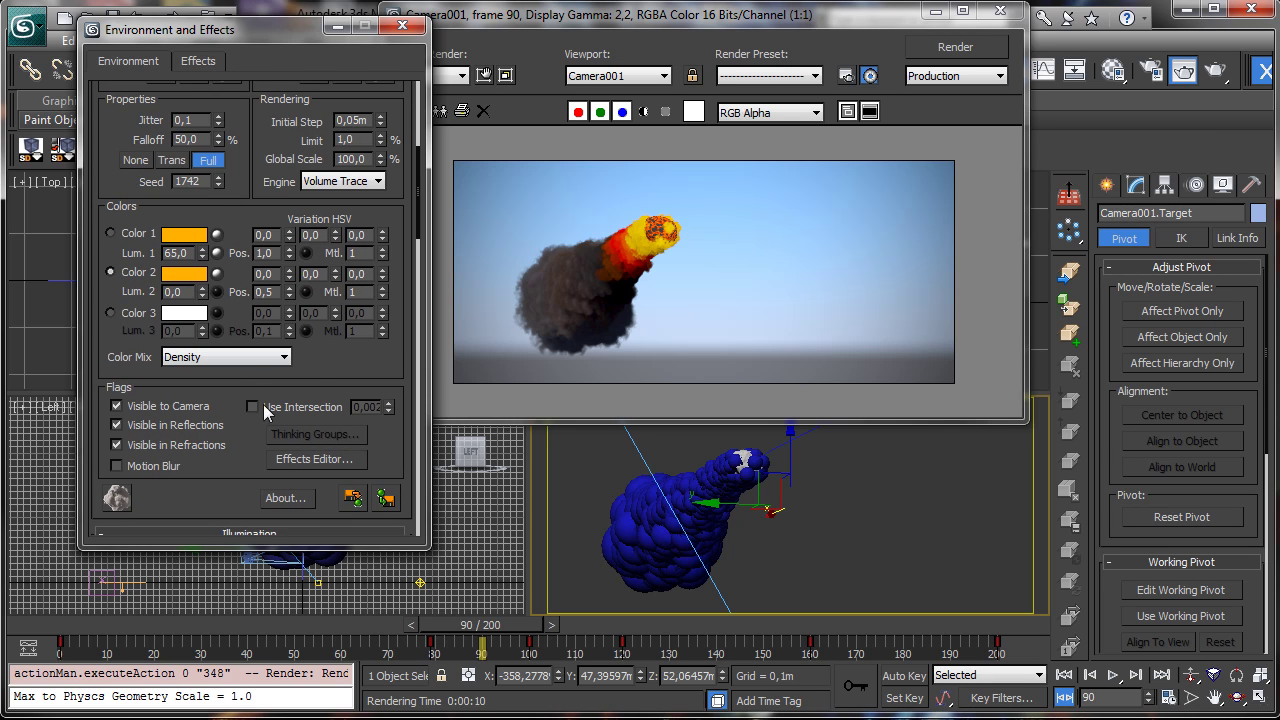
pyautogui.scroll(-4, 348, 341)
pyautogui.scroll(-4, 266, 371)
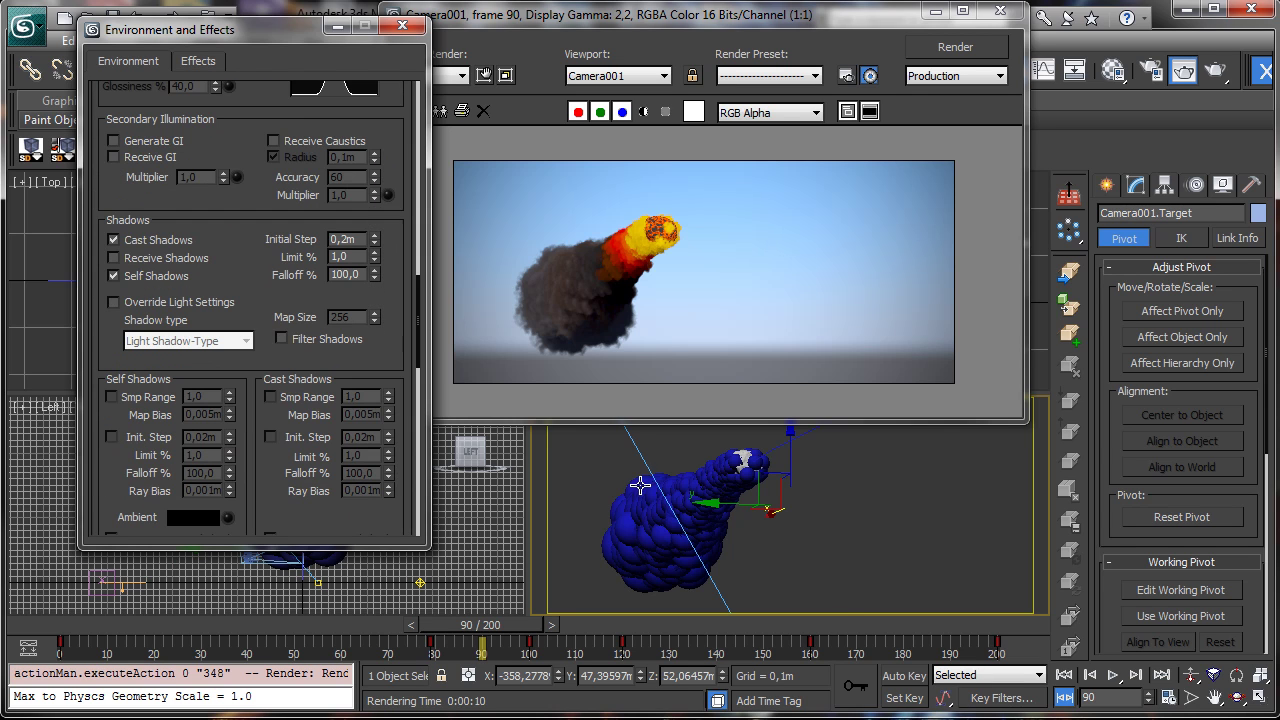
pyautogui.scroll(-6, 364, 222)
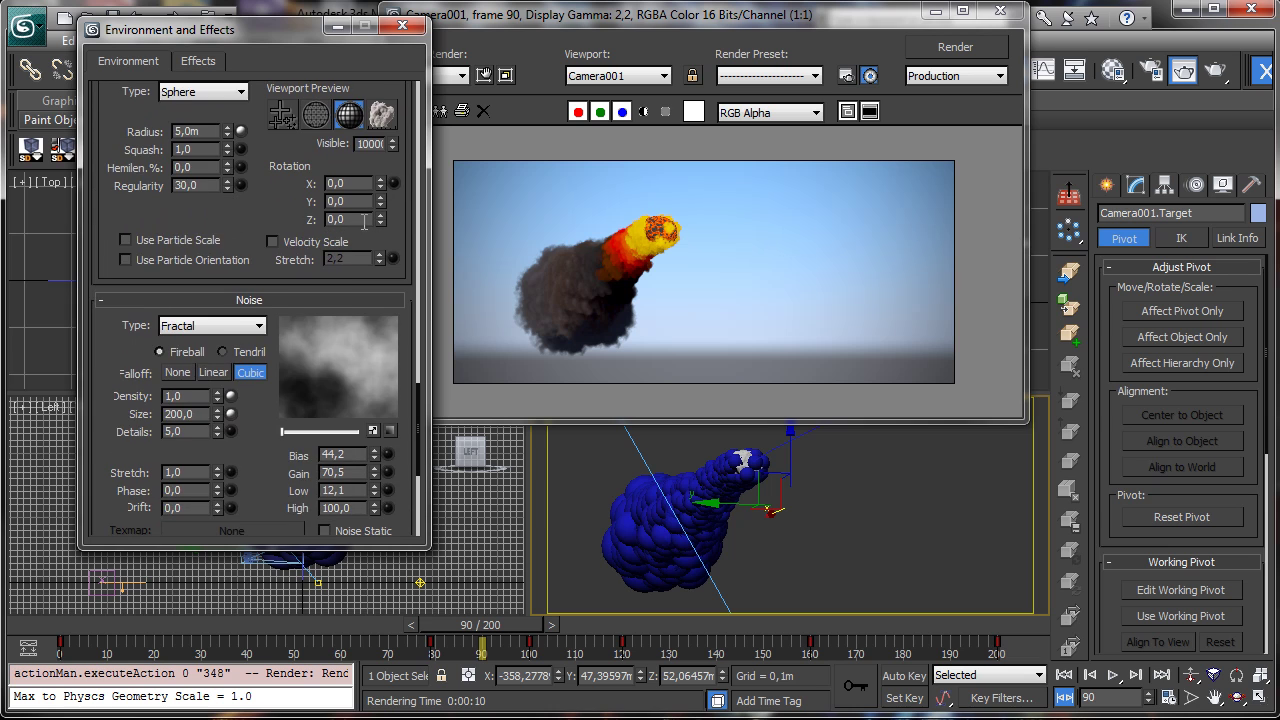
pyautogui.click(231, 396)
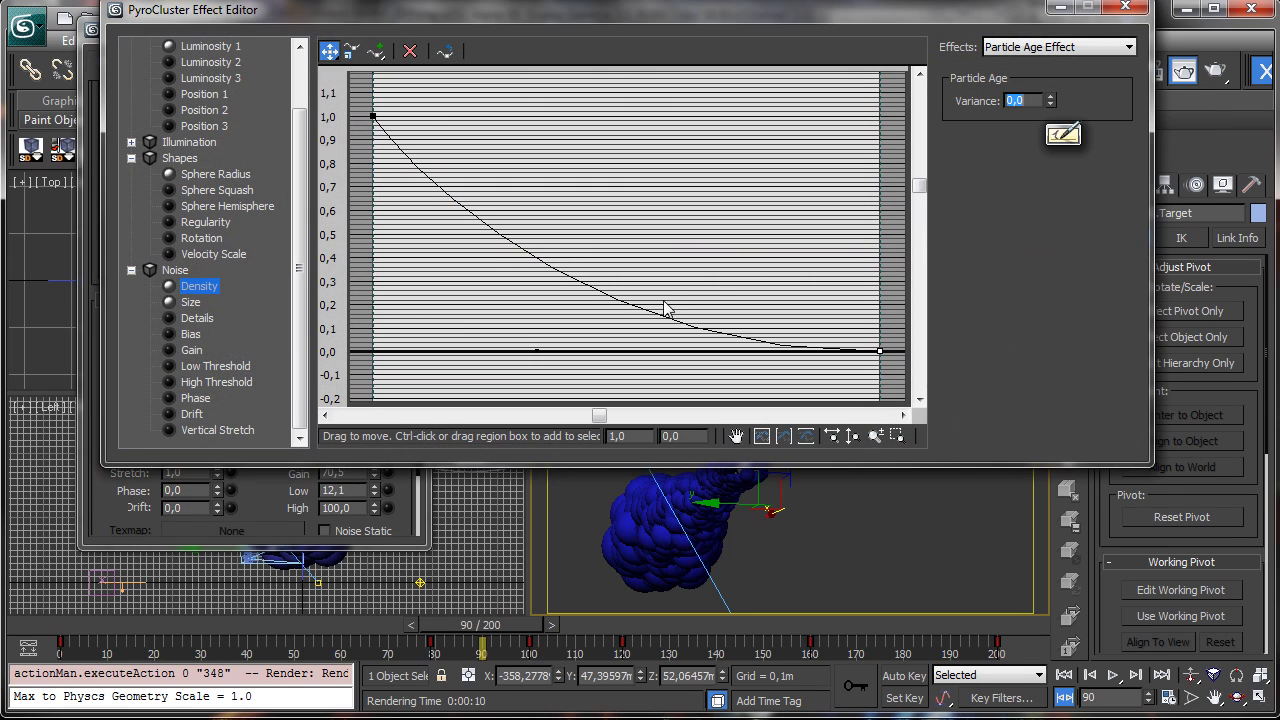
pyautogui.moveTo(622, 28); pyautogui.dragTo(515, 146)
pyautogui.moveTo(375, 215); pyautogui.dragTo(340, 262)
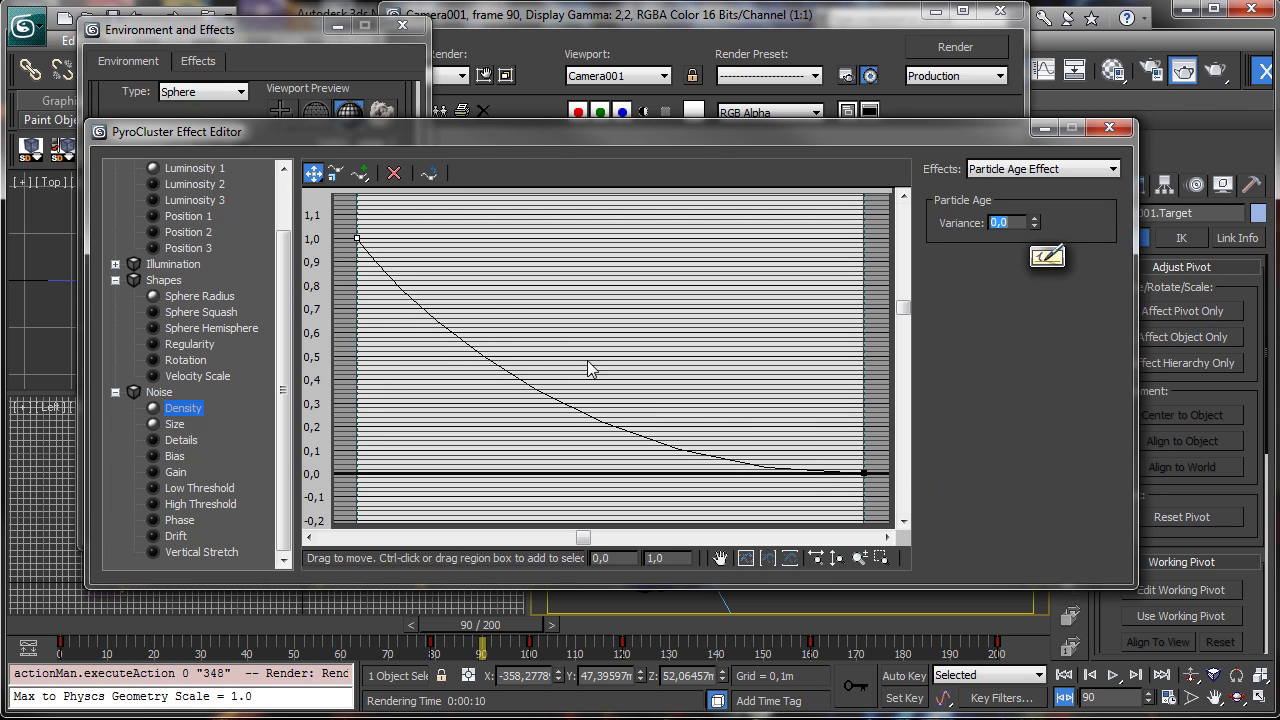
# - Insert a Bezier-Smooth point on the Density curve and lower it to about 0.2, 0.18 for a steeper early falloff
pyautogui.click(314, 174)
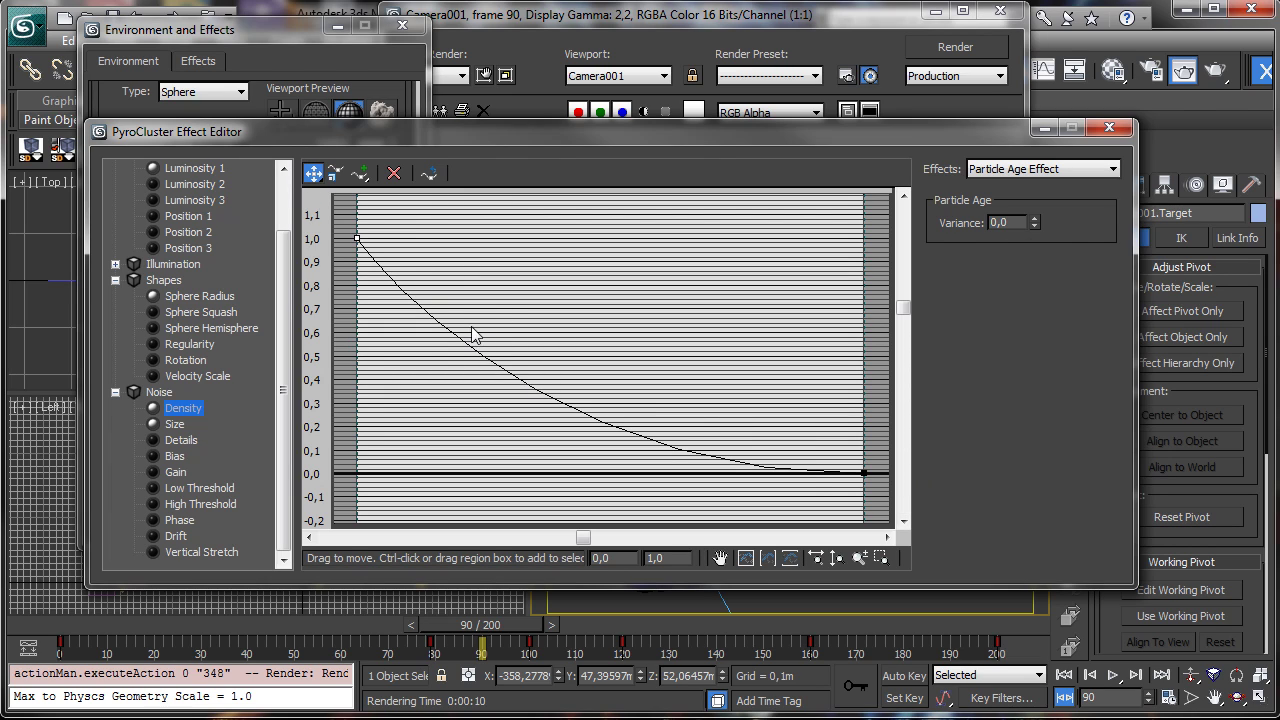
pyautogui.click(360, 173)
pyautogui.click(471, 346)
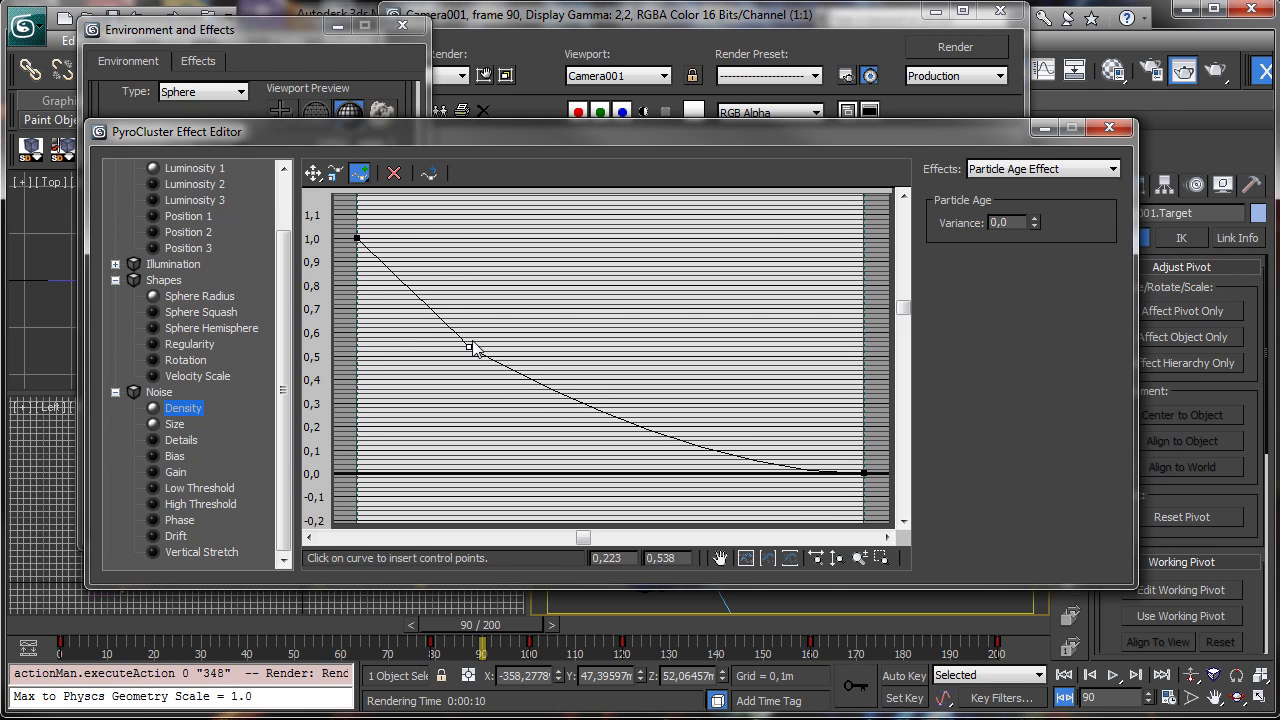
pyautogui.click(313, 174)
pyautogui.moveTo(469, 348); pyautogui.dragTo(485, 420)
pyautogui.rightClick(484, 422)
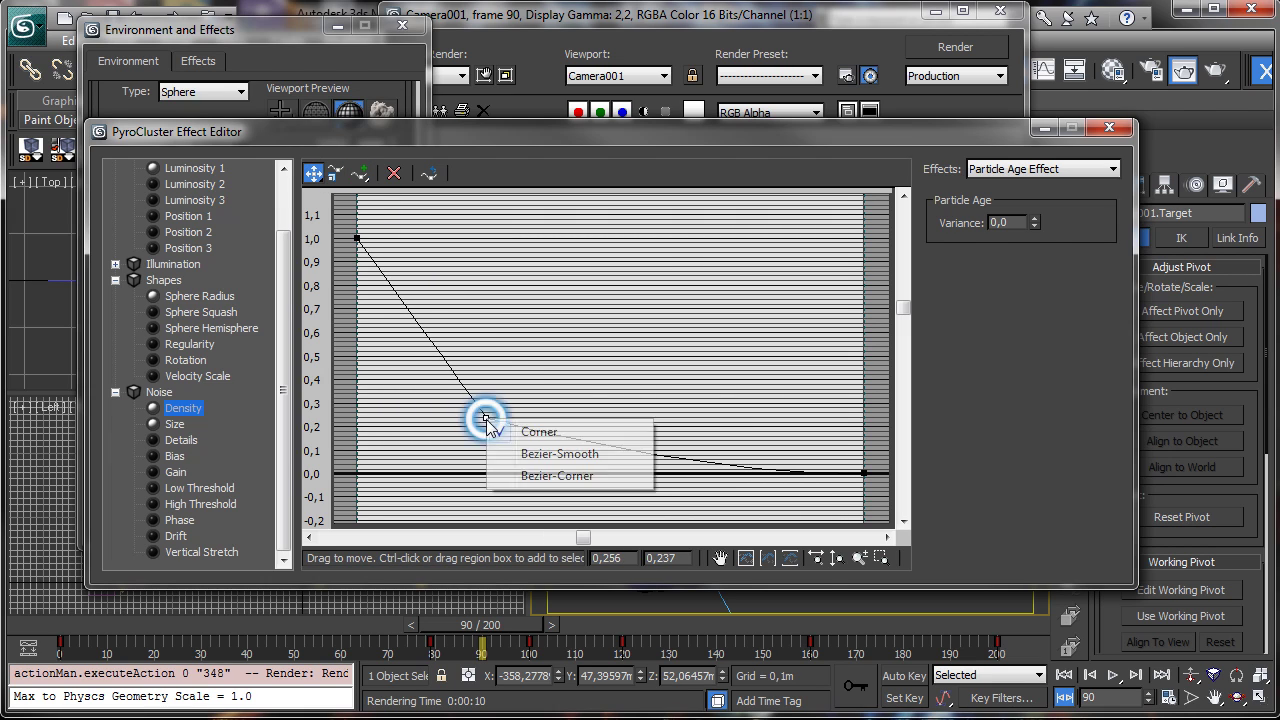
pyautogui.click(530, 460)
pyautogui.moveTo(550, 418); pyautogui.dragTo(457, 432)
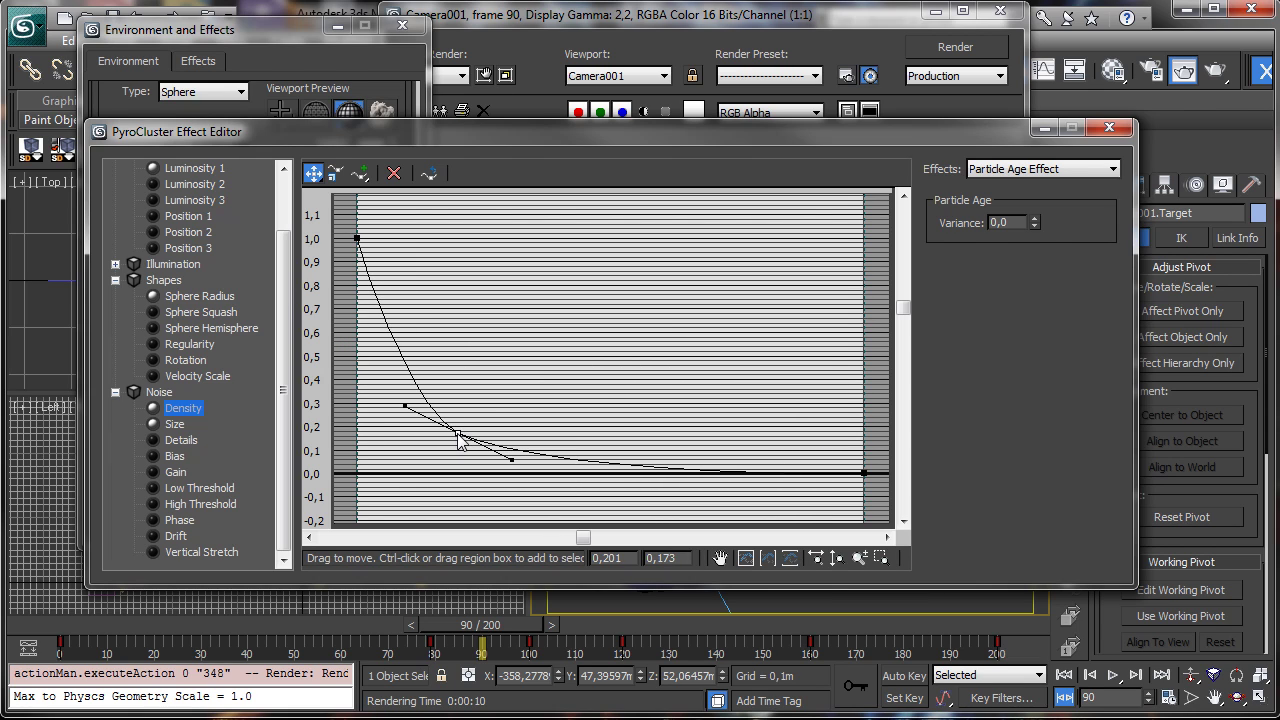
# - Render frame 90 with the new density falloff, compare it with a clone of the previous render, and put both windows away
pyautogui.click(955, 47)
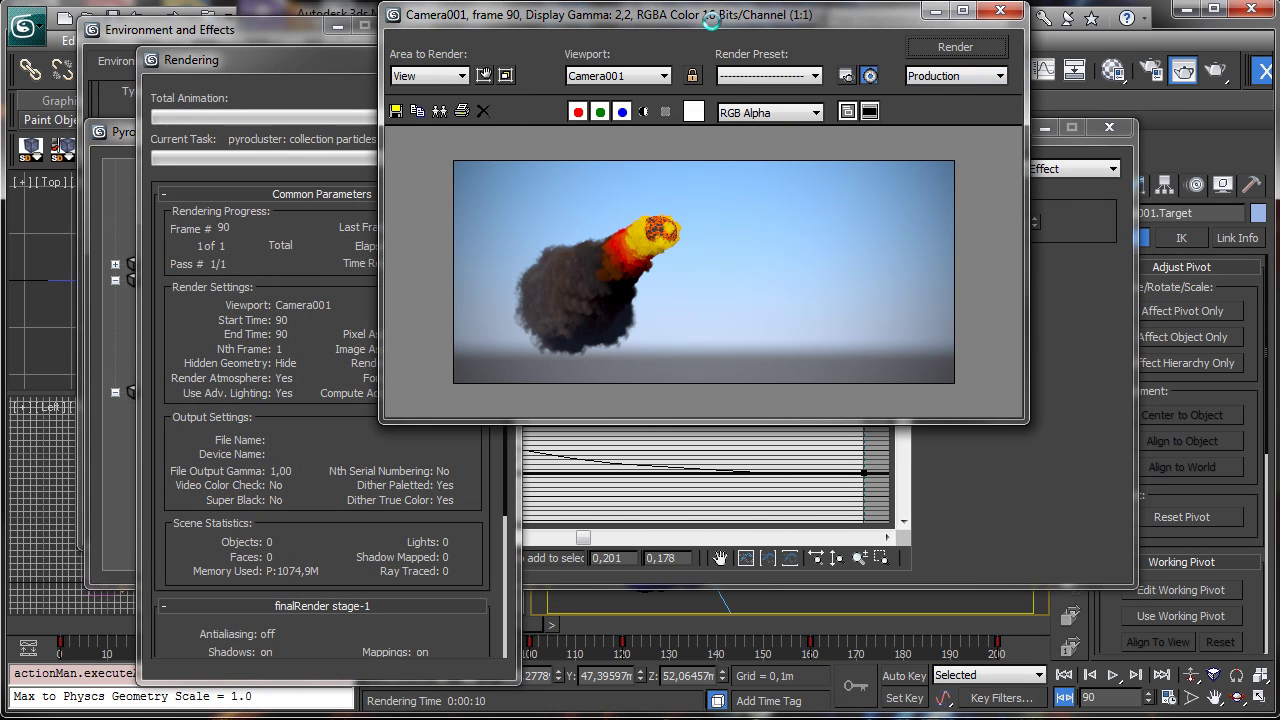
pyautogui.click(437, 118)
pyautogui.moveTo(205, 428)
pyautogui.mouseDown()
pyautogui.moveTo(325, 381)
pyautogui.moveTo(1020, 382)
pyautogui.mouseUp()
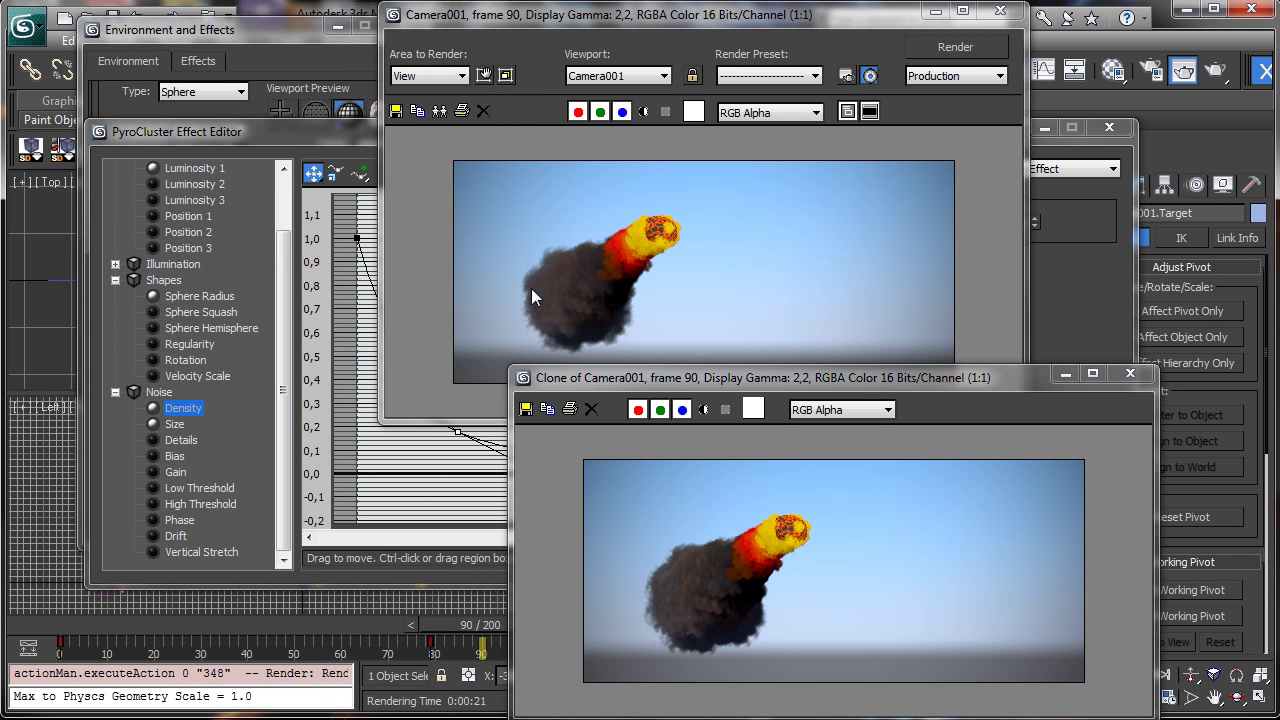
pyautogui.click(1065, 373)
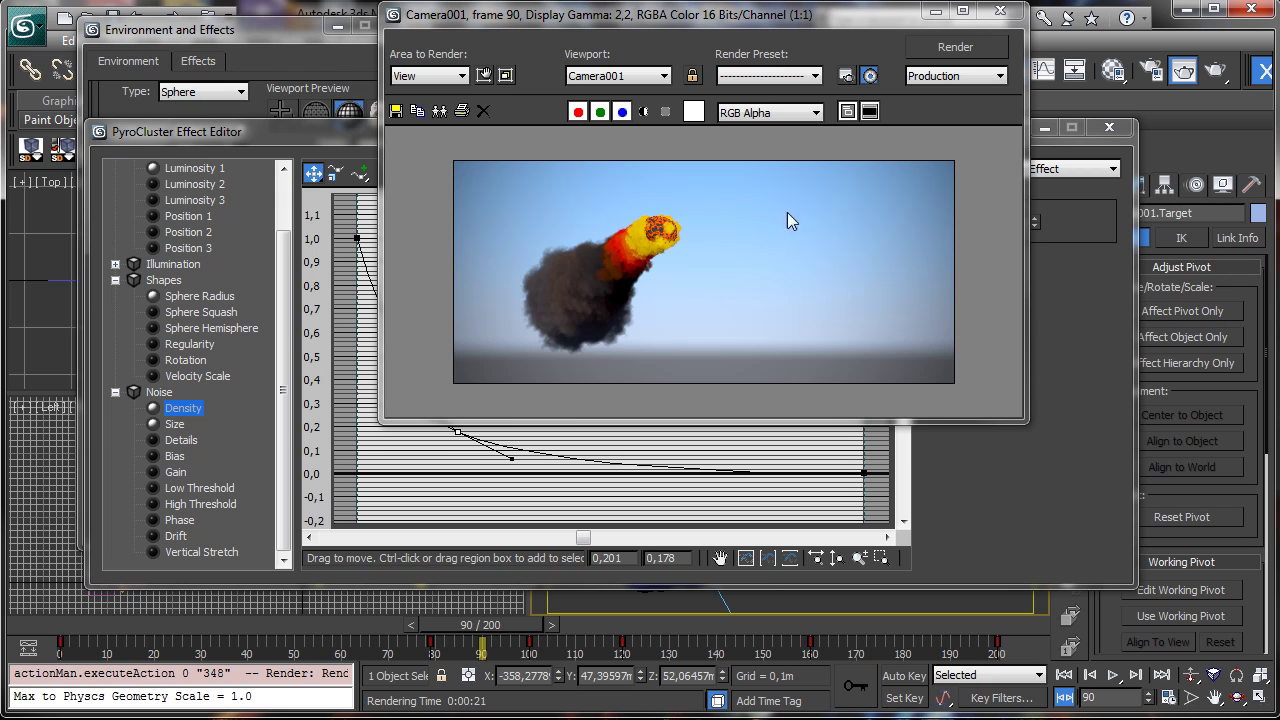
pyautogui.click(935, 11)
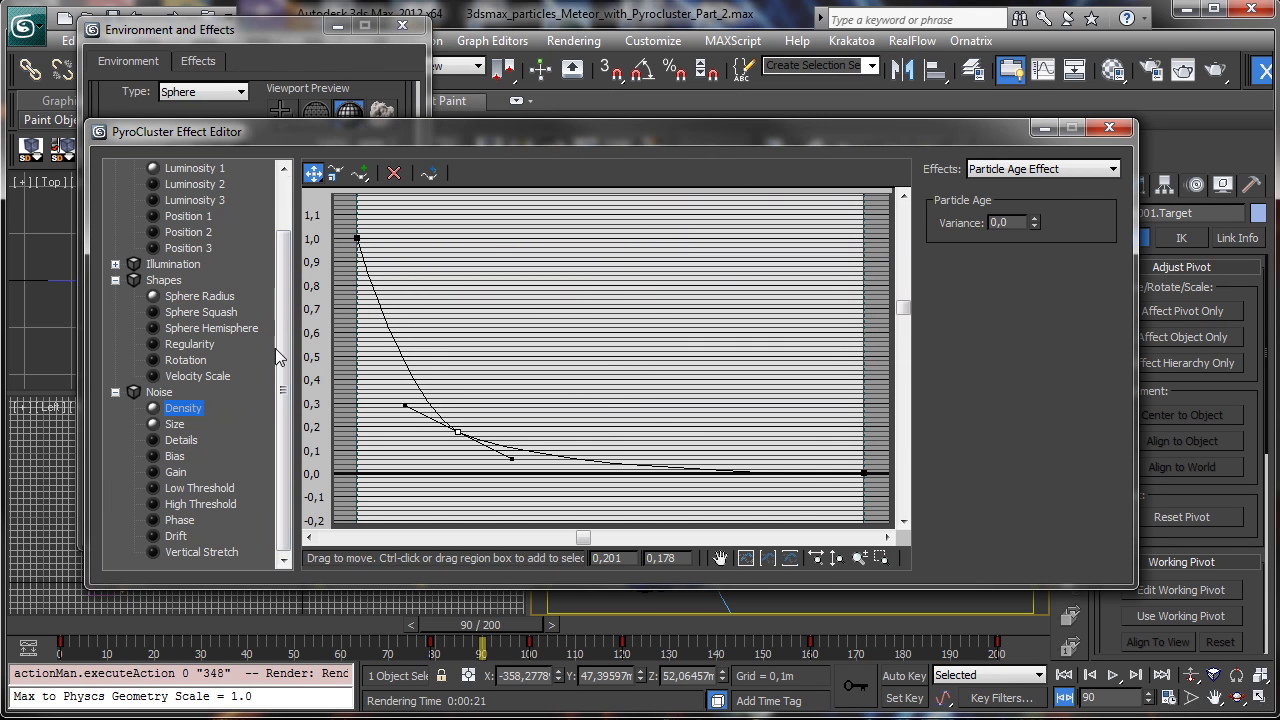
# - Look through the Illumination parameters in the PyroCluster effect editor, and close the editor
pyautogui.moveTo(283, 358); pyautogui.dragTo(291, 296)
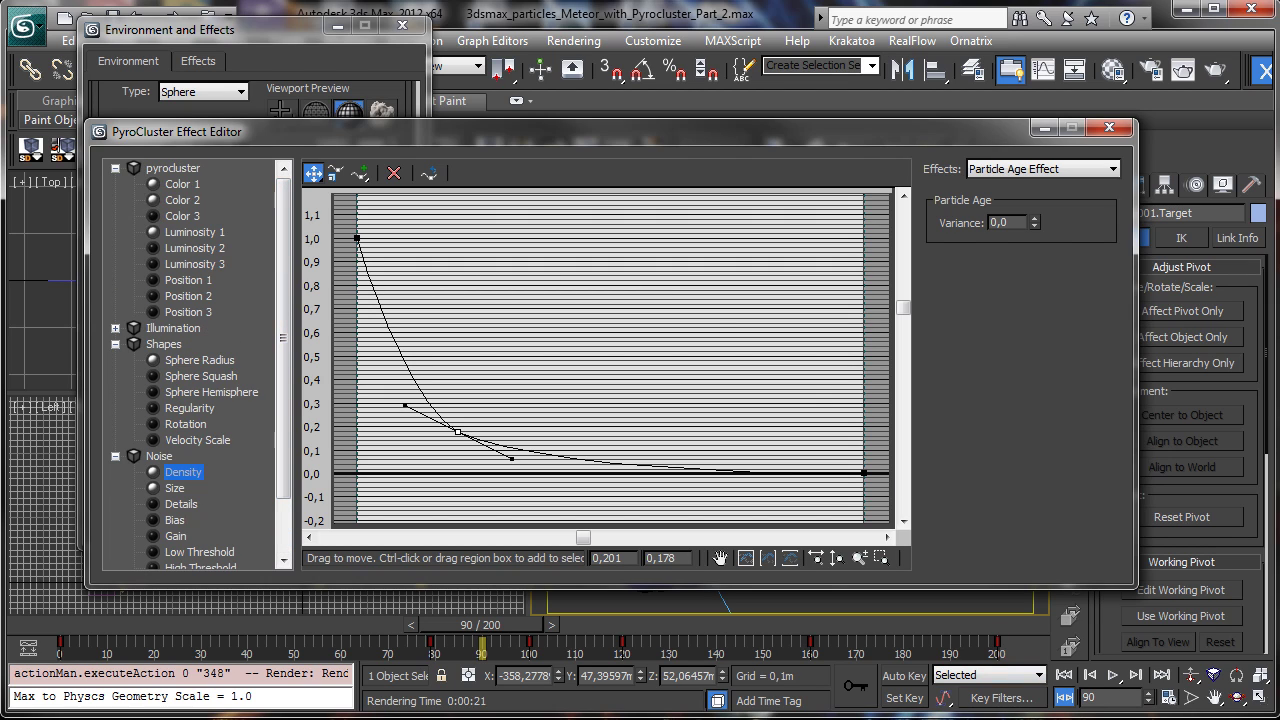
pyautogui.click(115, 328)
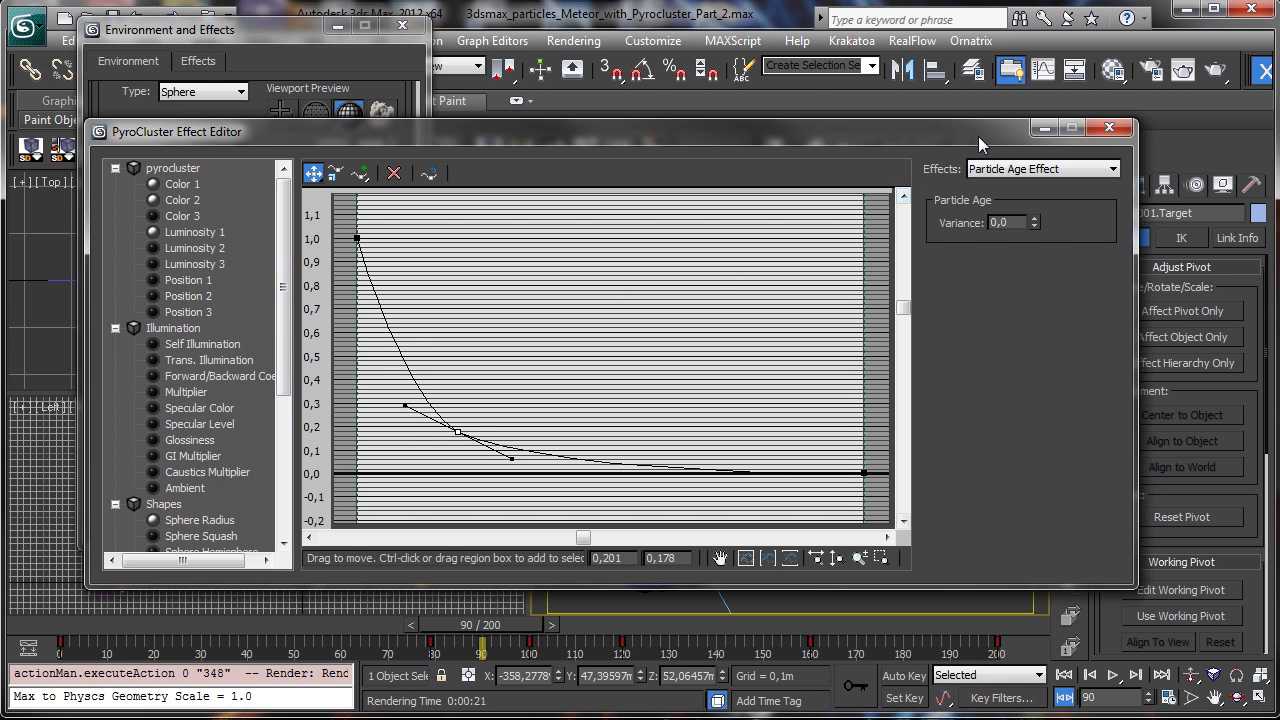
pyautogui.click(1109, 127)
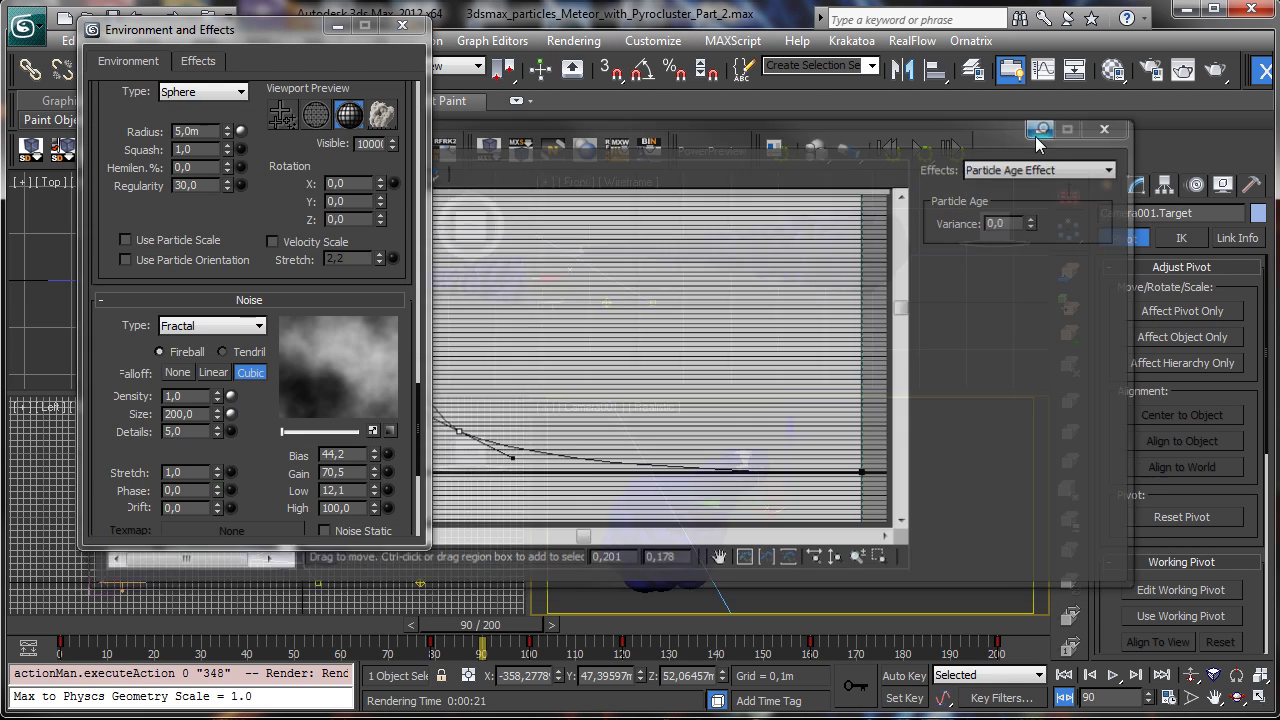
# - Go to frame 129, render the camera view, and put the finished render window away
pyautogui.moveTo(491, 625); pyautogui.dragTo(665, 628)
pyautogui.click(1183, 69)
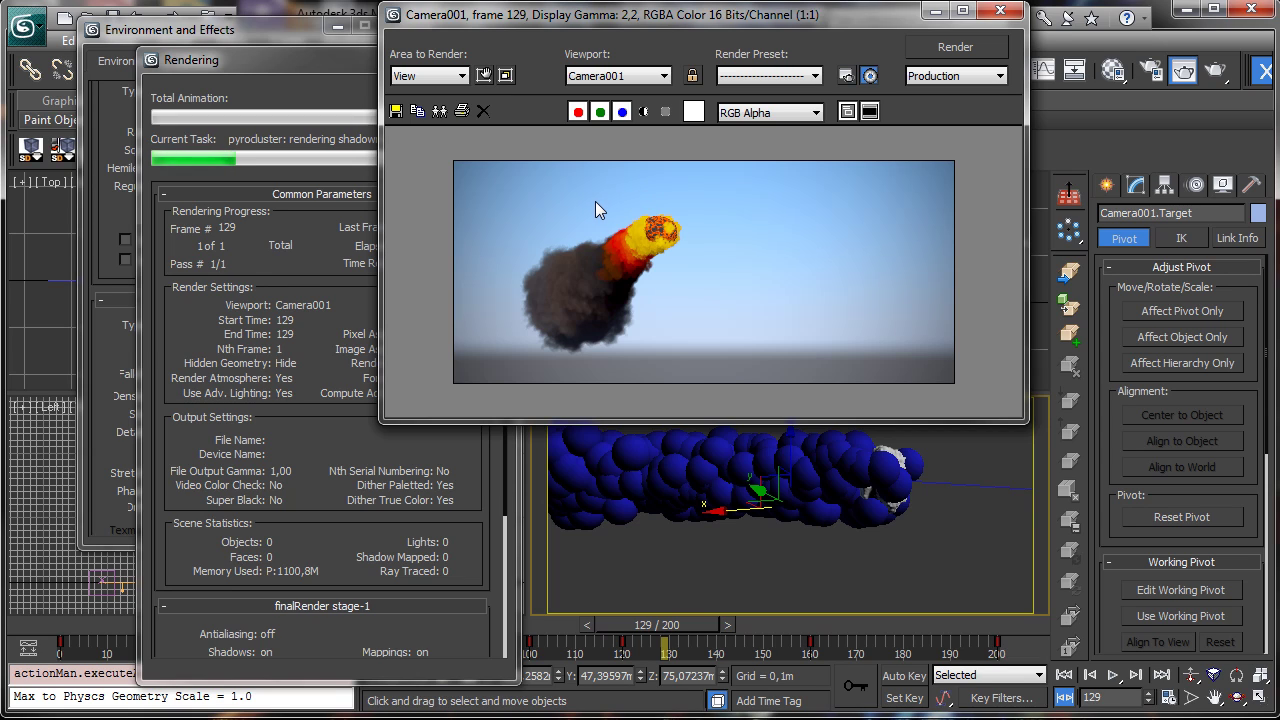
pyautogui.click(312, 76)
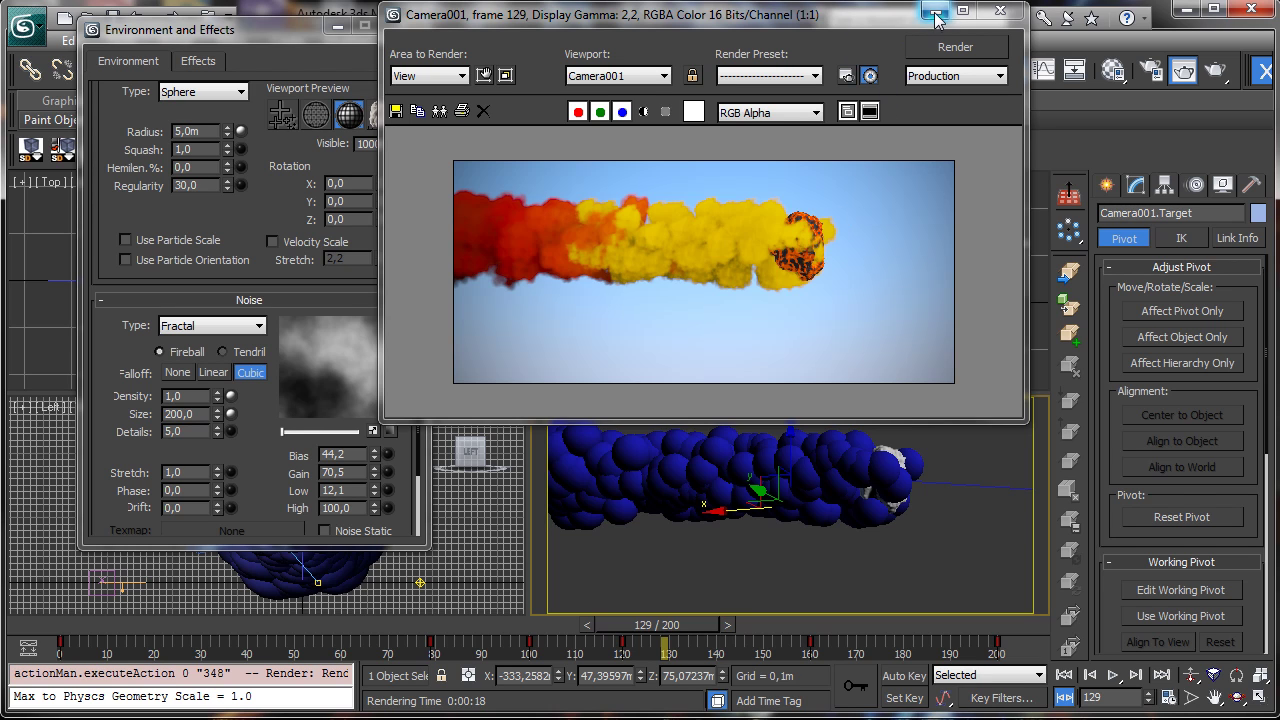
pyautogui.click(1000, 11)
# - Set the Initial Step of the PyroCluster Shadows to 0,3m
pyautogui.moveTo(266, 204); pyautogui.dragTo(236, 618)
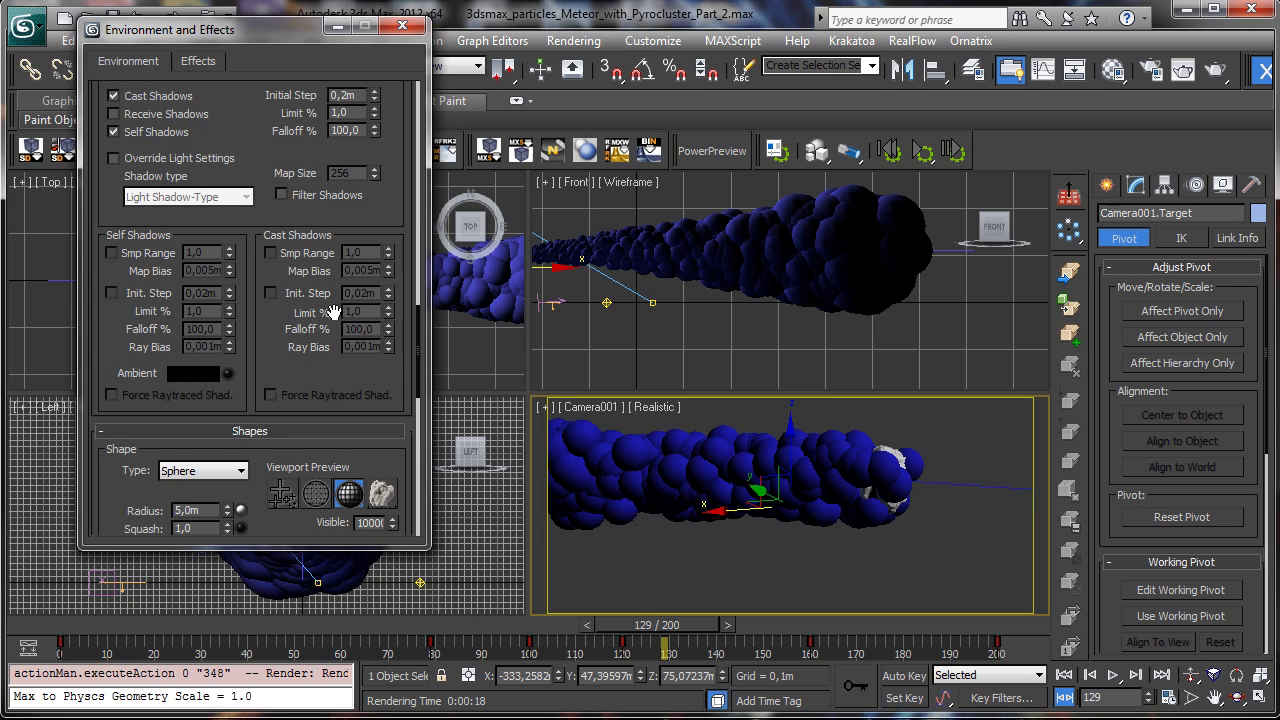
pyautogui.moveTo(261, 341); pyautogui.dragTo(352, 192)
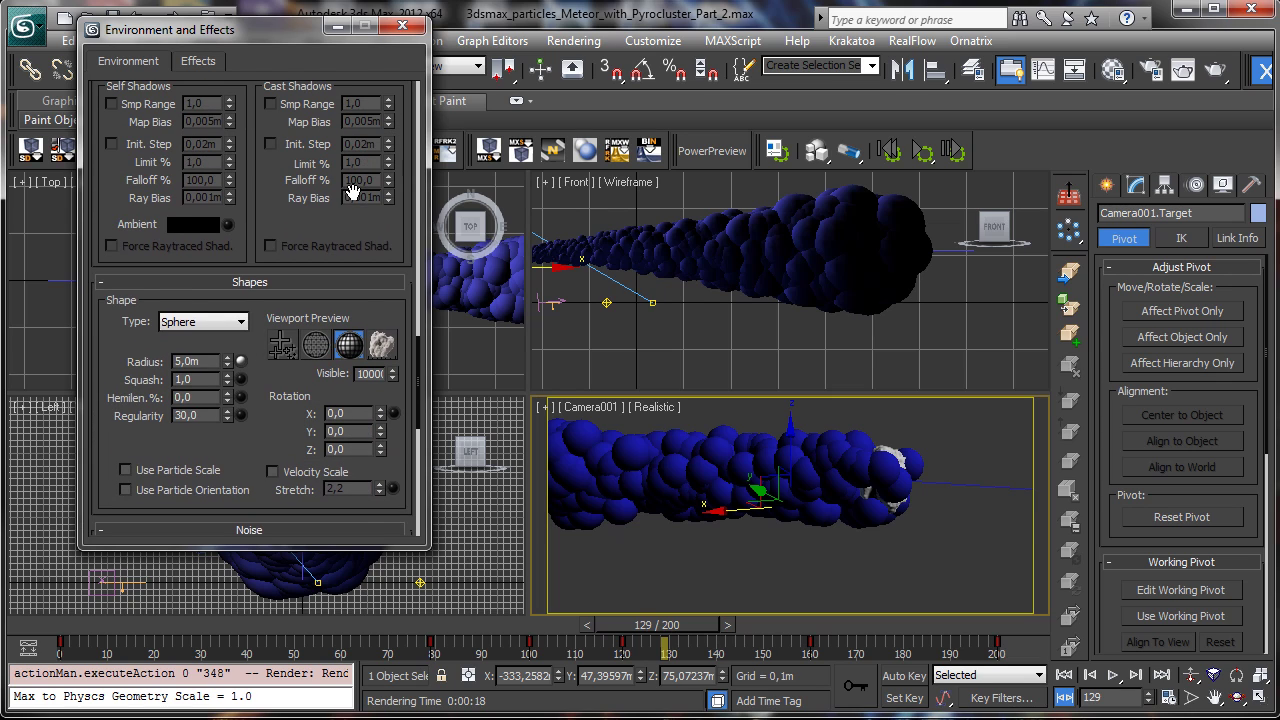
pyautogui.moveTo(352, 192); pyautogui.dragTo(242, 590)
pyautogui.moveTo(257, 324); pyautogui.dragTo(223, 569)
pyautogui.moveTo(221, 203); pyautogui.dragTo(209, 415)
pyautogui.moveTo(266, 221); pyautogui.dragTo(268, 382)
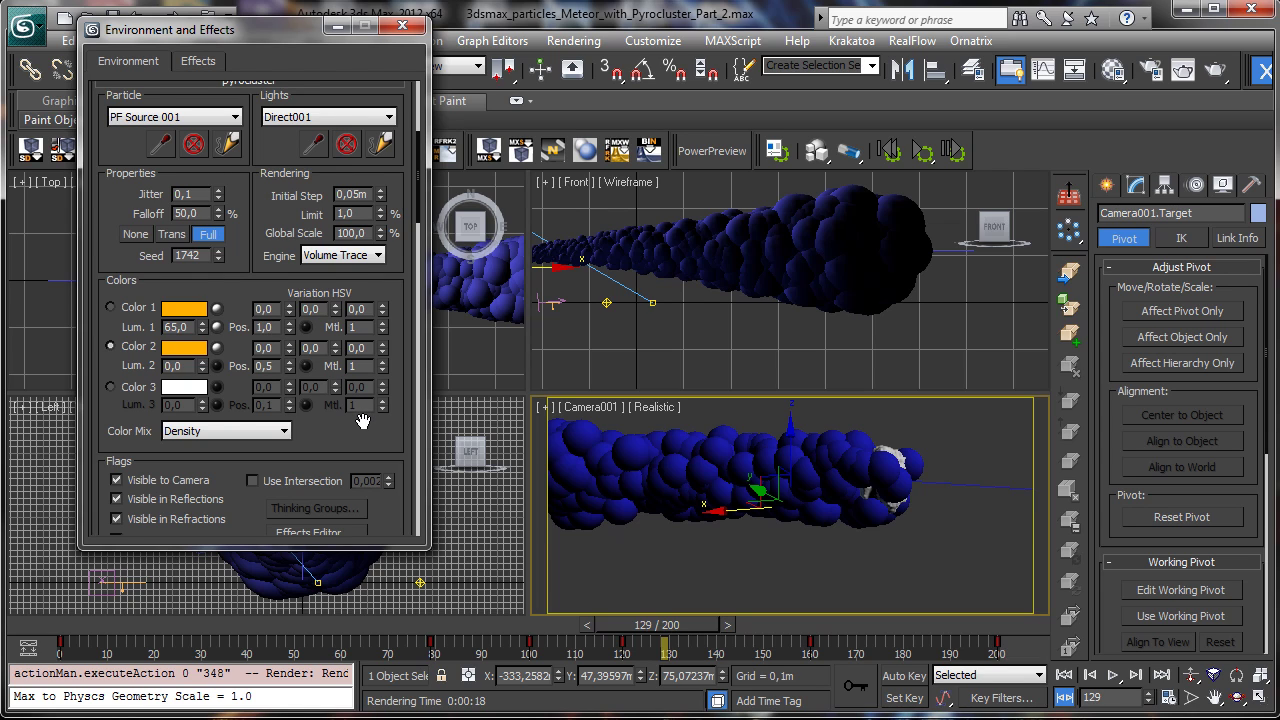
pyautogui.moveTo(363, 424); pyautogui.dragTo(436, 200)
pyautogui.moveTo(226, 378); pyautogui.dragTo(329, 198)
pyautogui.moveTo(288, 292); pyautogui.dragTo(344, 104)
pyautogui.moveTo(271, 314); pyautogui.dragTo(320, 175)
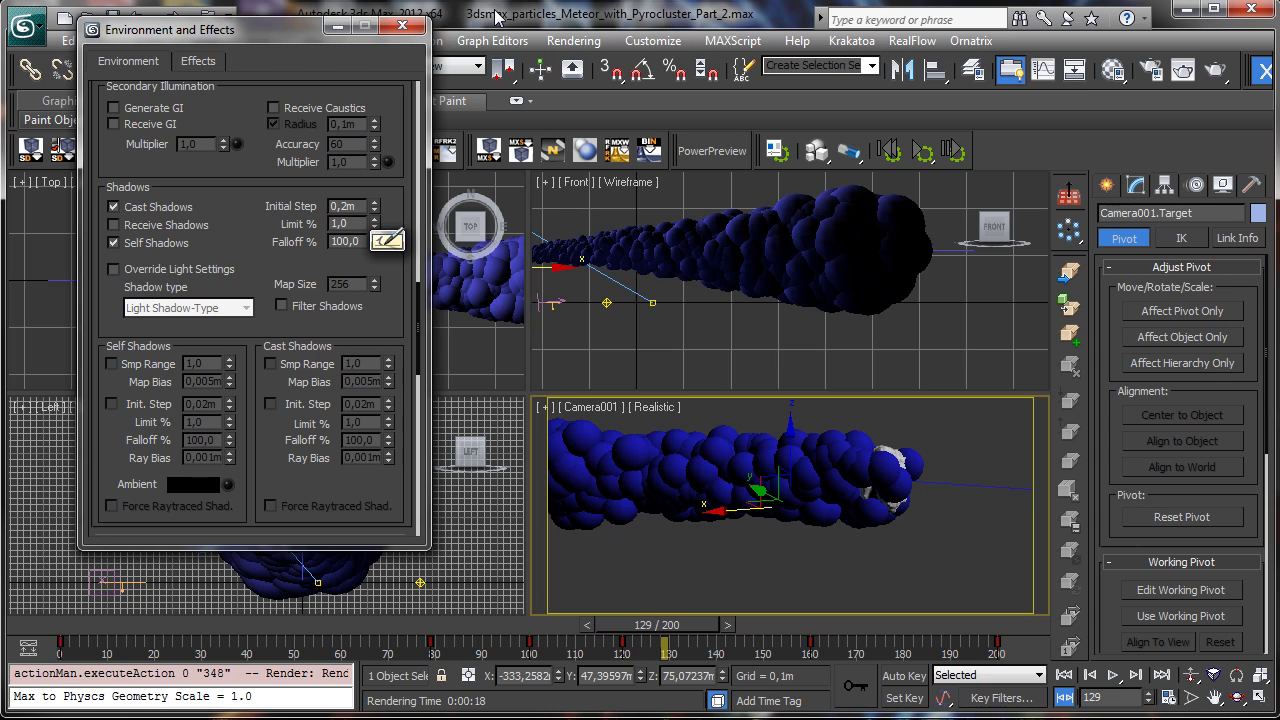
pyautogui.press('BackSpace')
pyautogui.write('3')
pyautogui.press('Return')
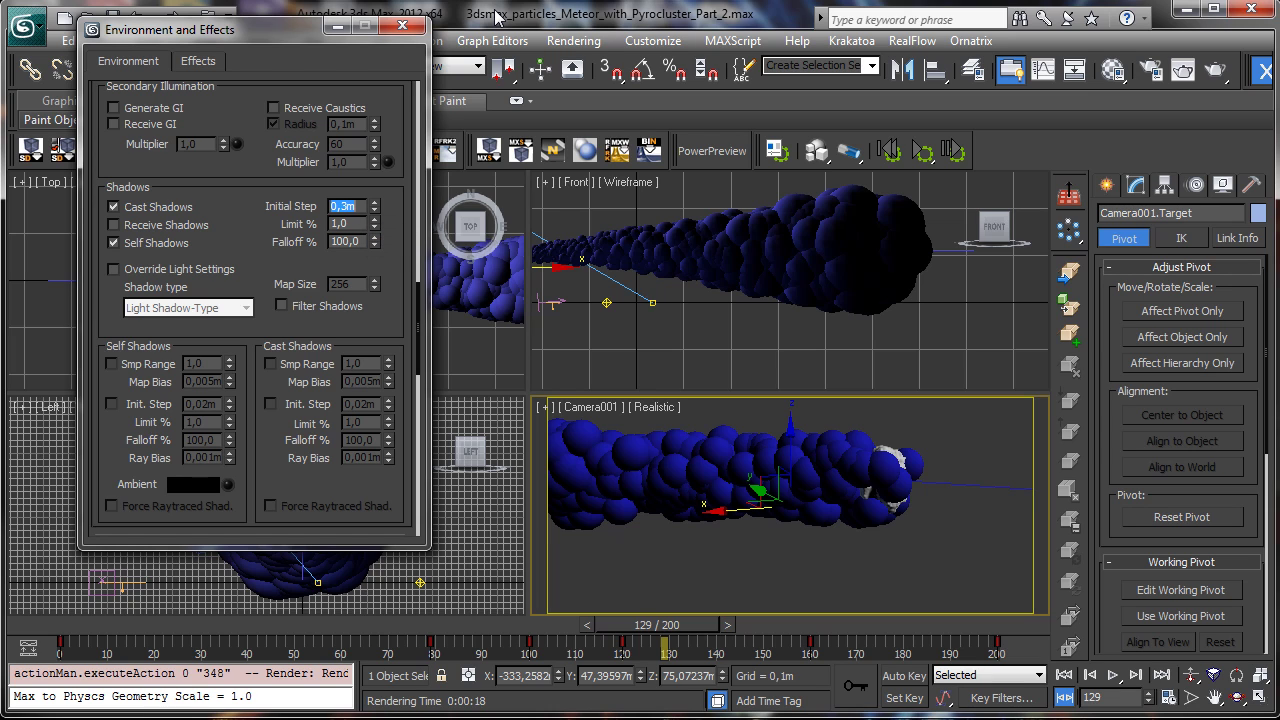
# - Open the particle-age curve of the Sphere Radius, set its first point to 750, and put the effect editor away
pyautogui.scroll(-5, 382, 312)
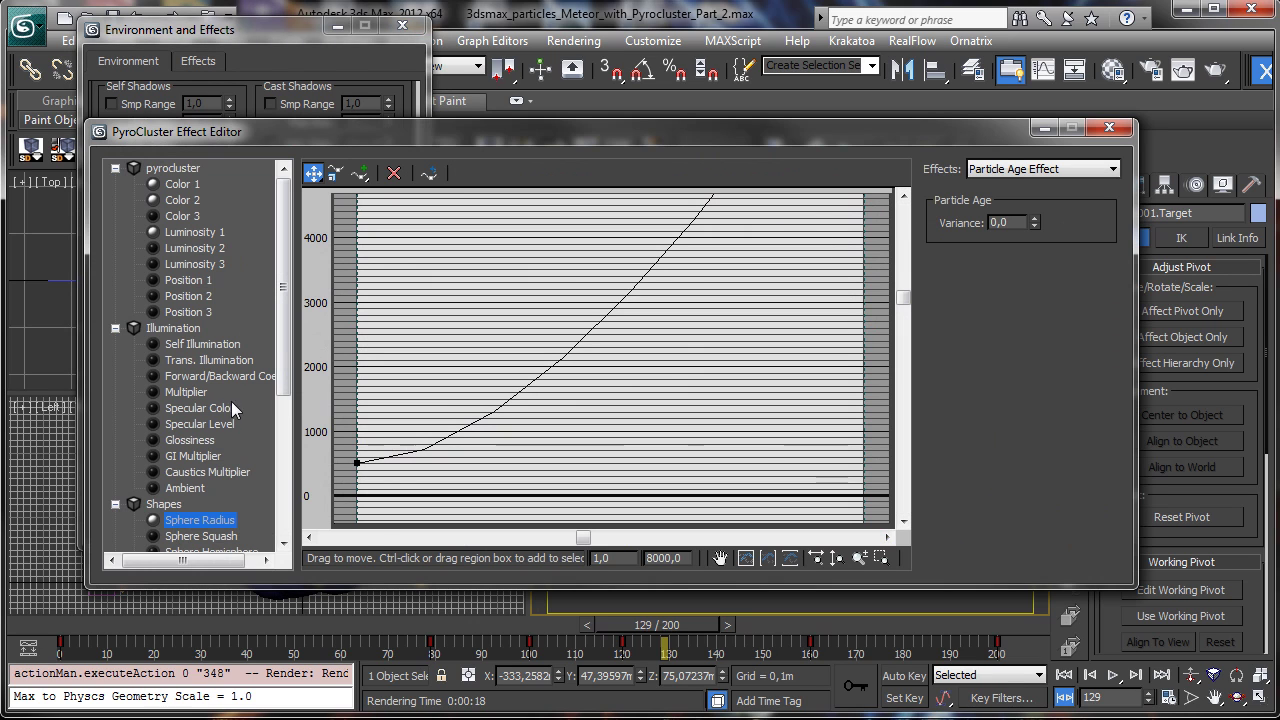
pyautogui.moveTo(386, 432); pyautogui.dragTo(343, 493)
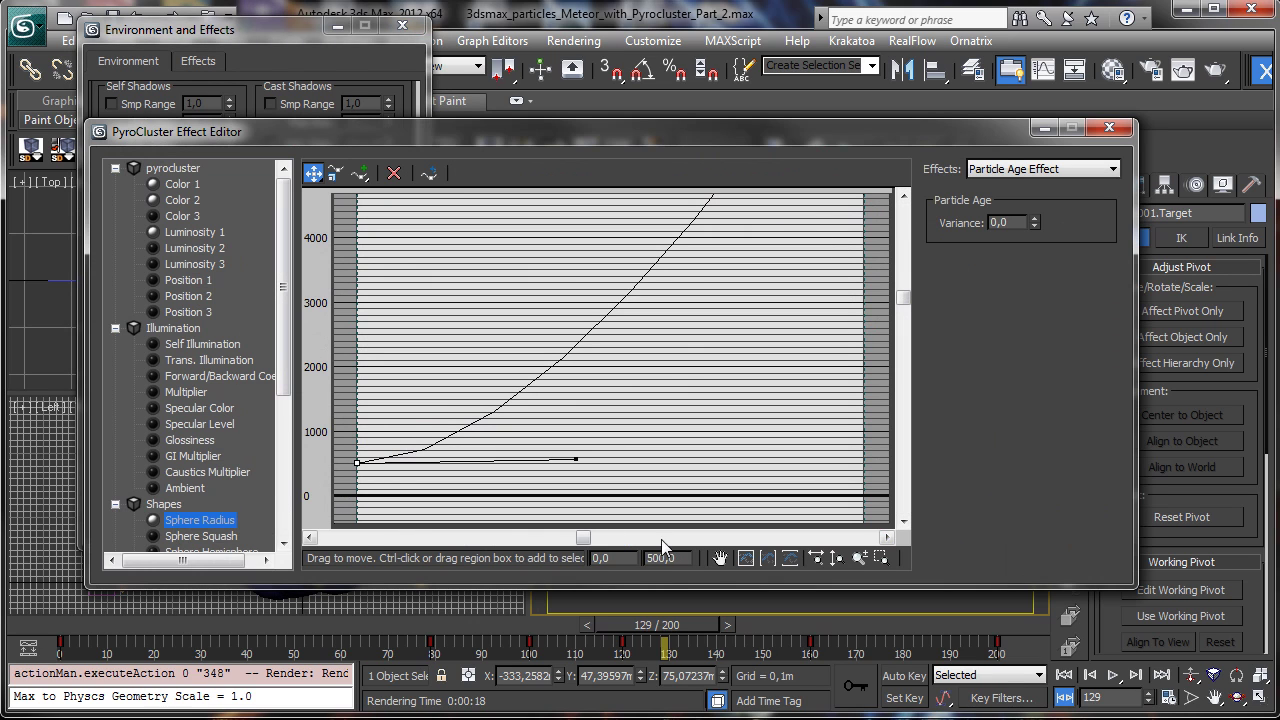
pyautogui.moveTo(672, 559); pyautogui.dragTo(636, 557)
pyautogui.write('750')
pyautogui.press('Return')
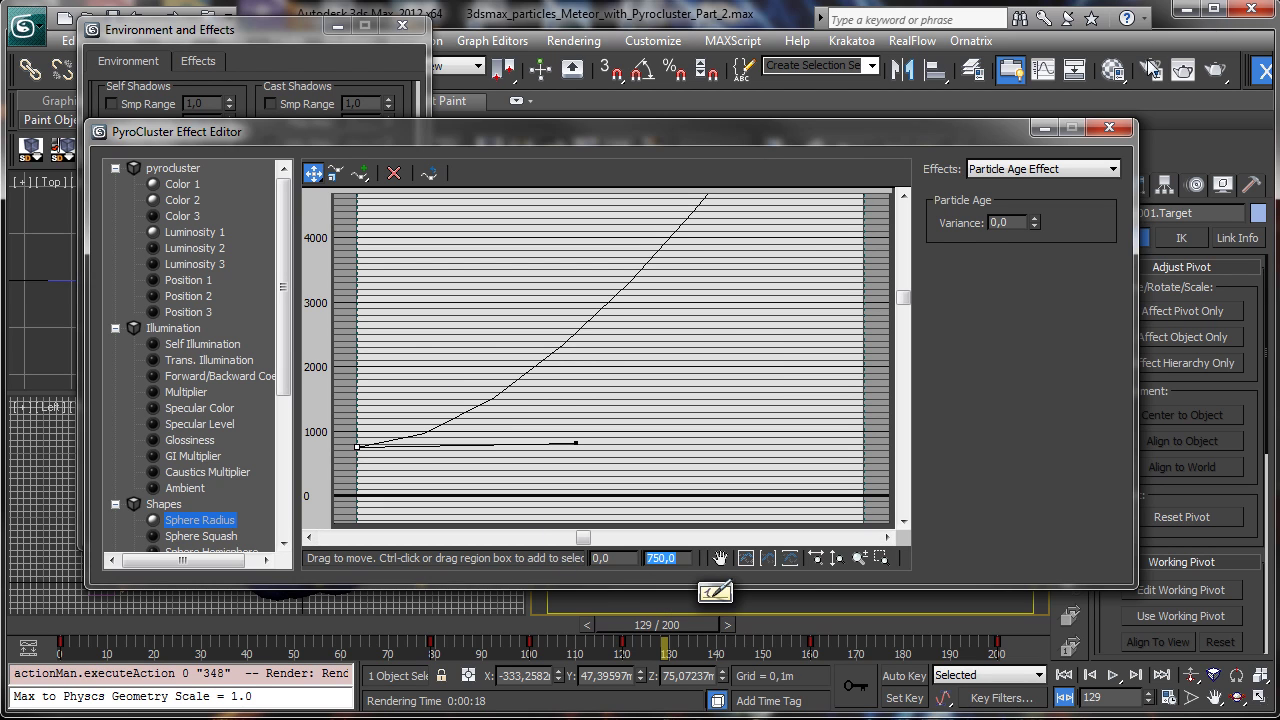
pyautogui.click(1045, 129)
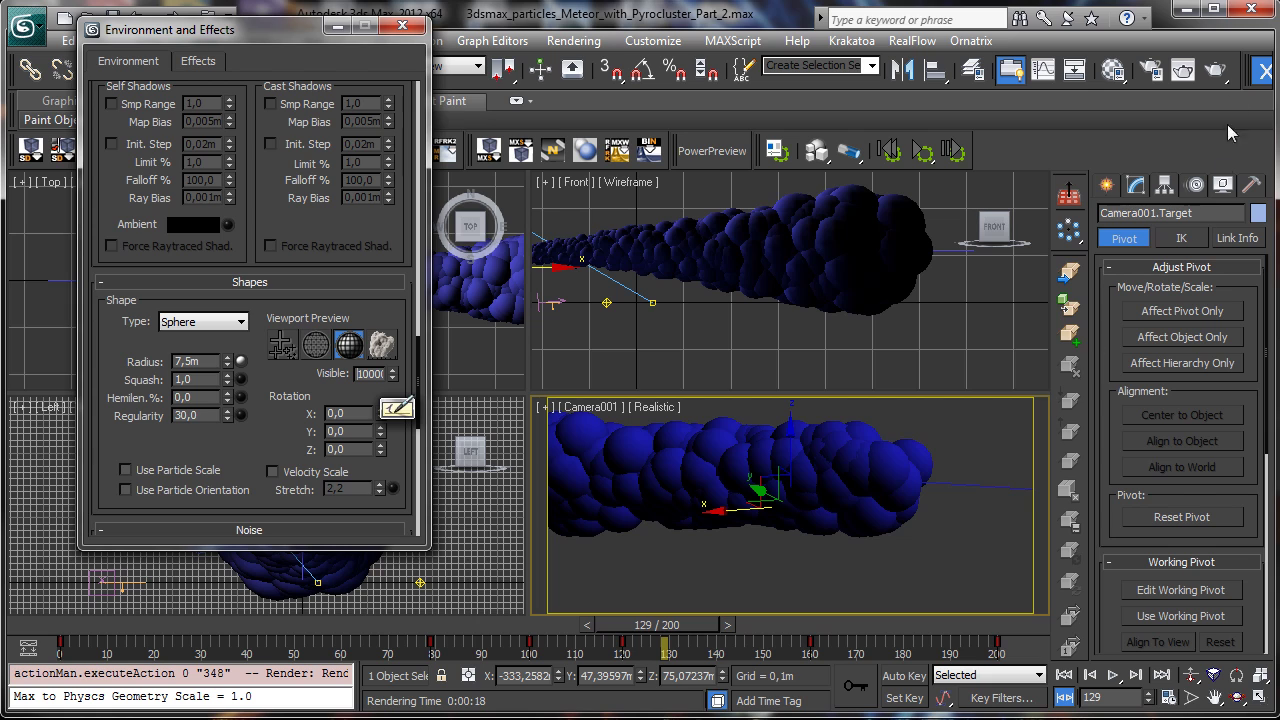
# - Render frame 129 with the larger radius and restrict rendering to a narrow vertical region across the trail near the meteor
pyautogui.click(1215, 69)
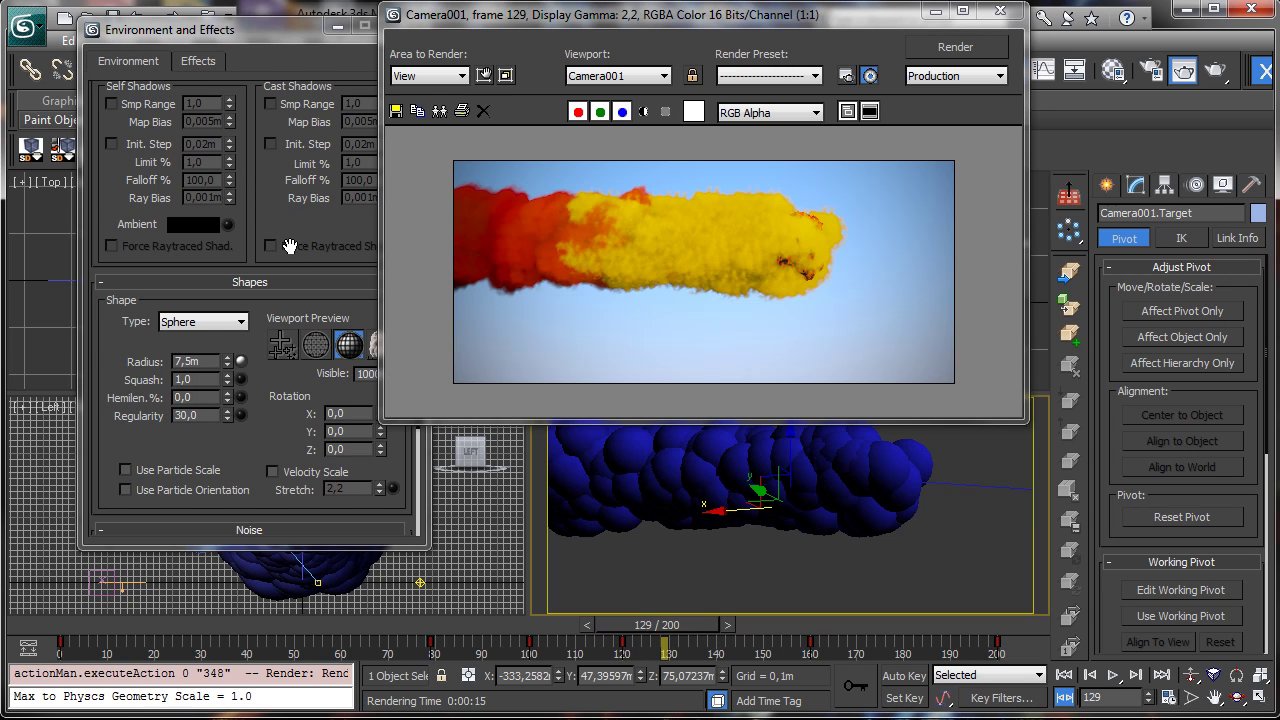
pyautogui.moveTo(279, 216); pyautogui.dragTo(286, 152)
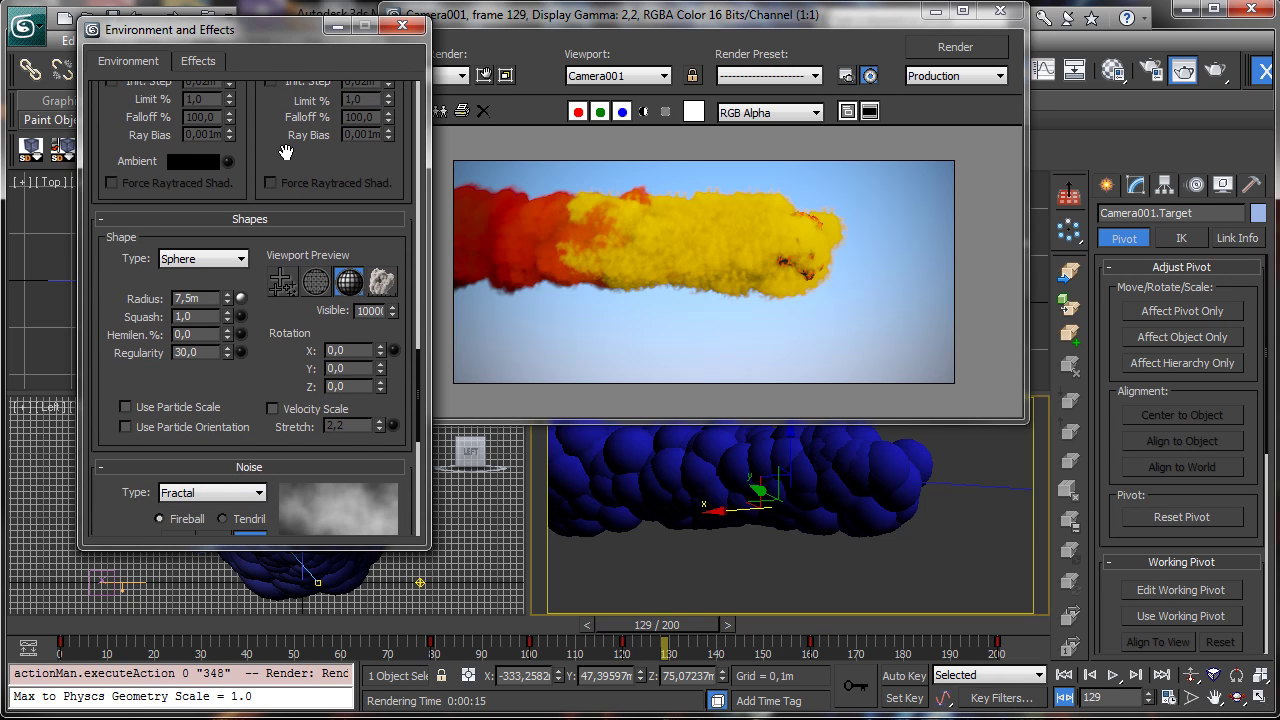
pyautogui.moveTo(285, 152); pyautogui.dragTo(233, 569)
pyautogui.moveTo(235, 237); pyautogui.dragTo(161, 512)
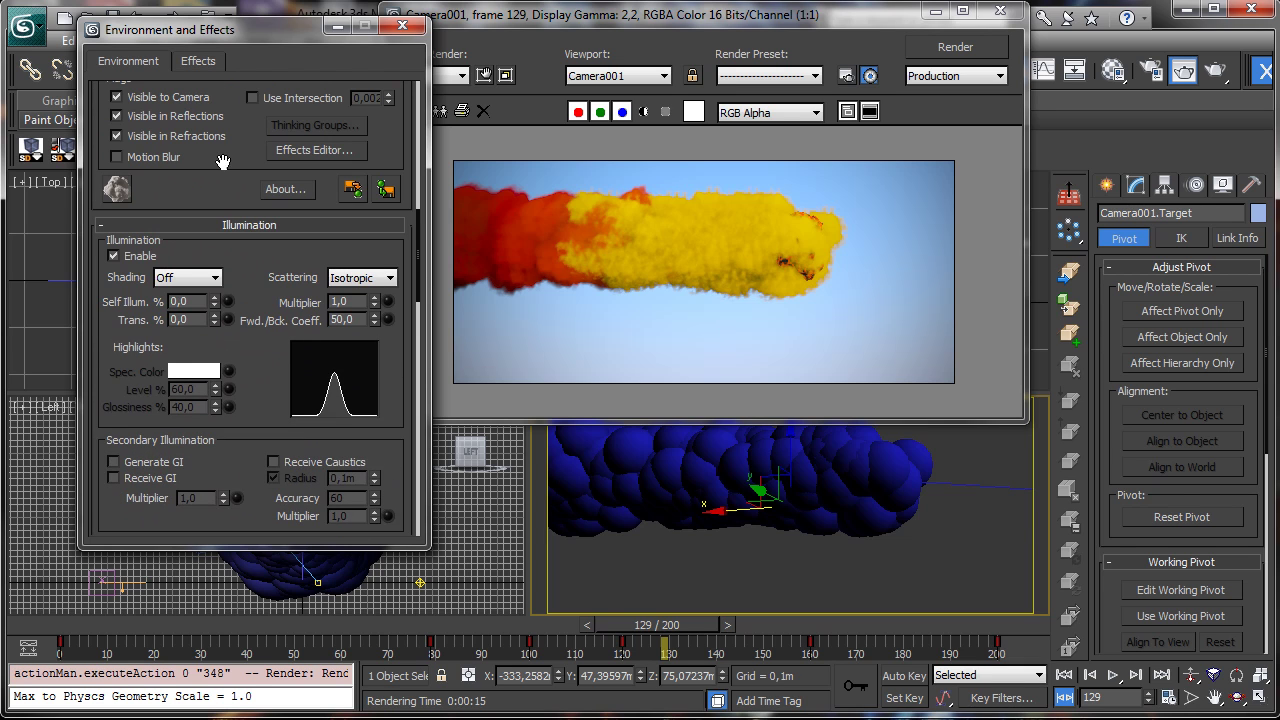
pyautogui.moveTo(222, 160); pyautogui.dragTo(178, 506)
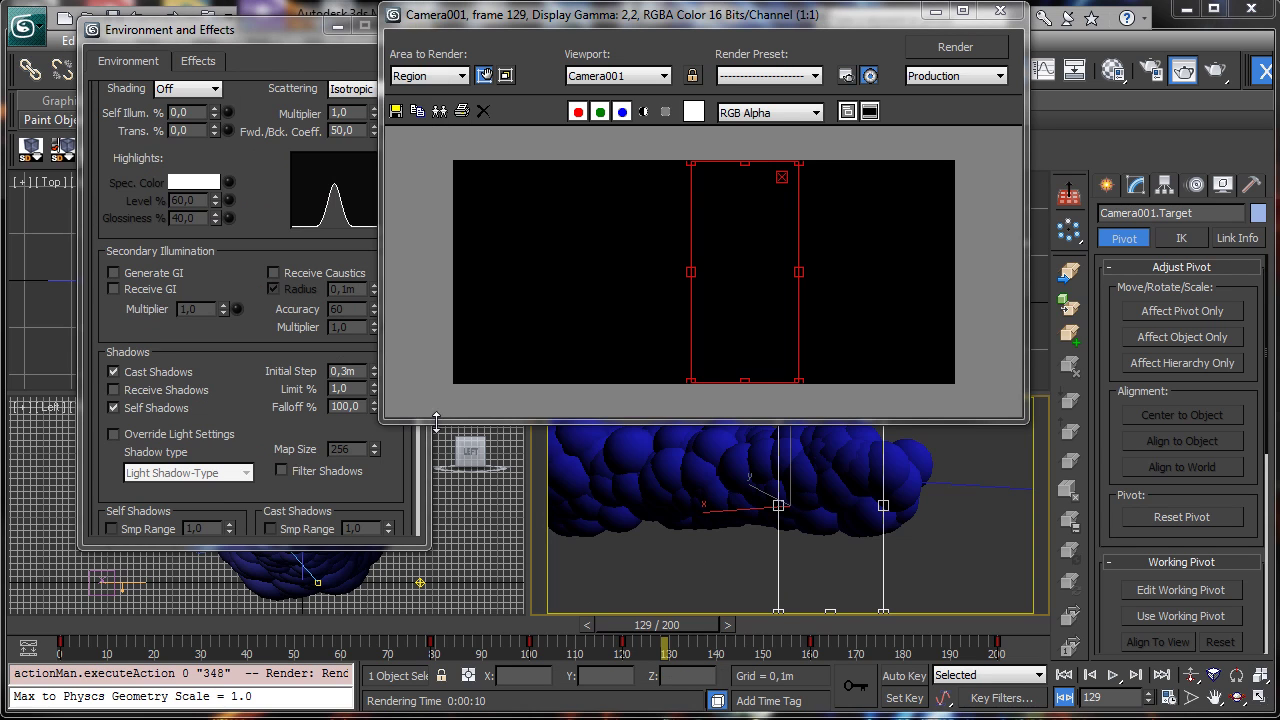
# - Set the first point of the noise Size particle-age curve to 400, test-render the region, and put the render window away
pyautogui.scroll(-5, 260, 337)
pyautogui.scroll(-10, 264, 335)
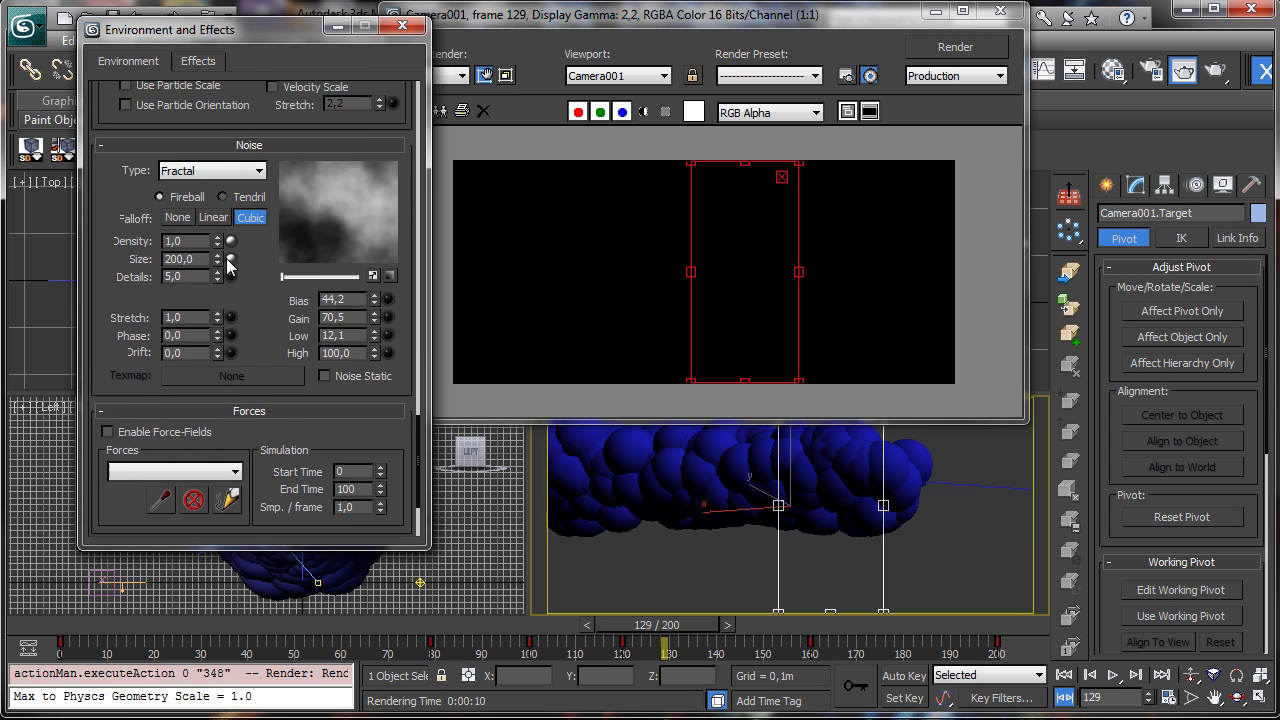
pyautogui.click(229, 259)
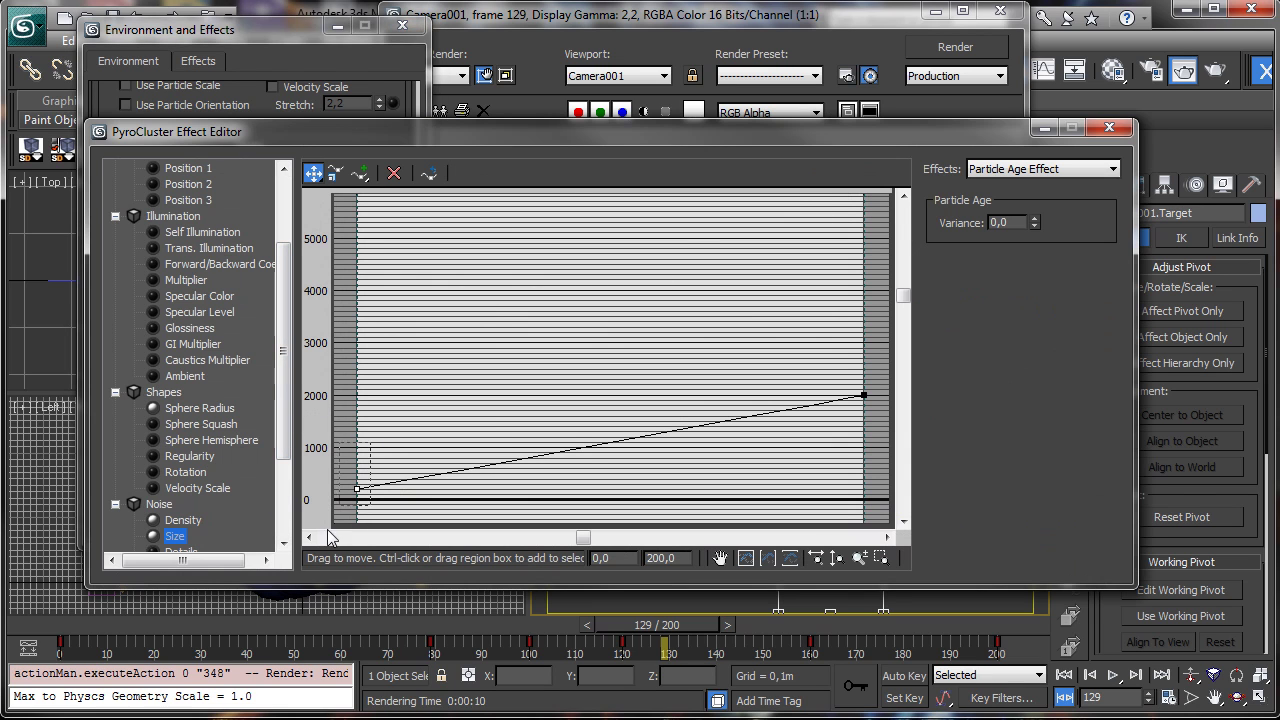
pyautogui.click(863, 395)
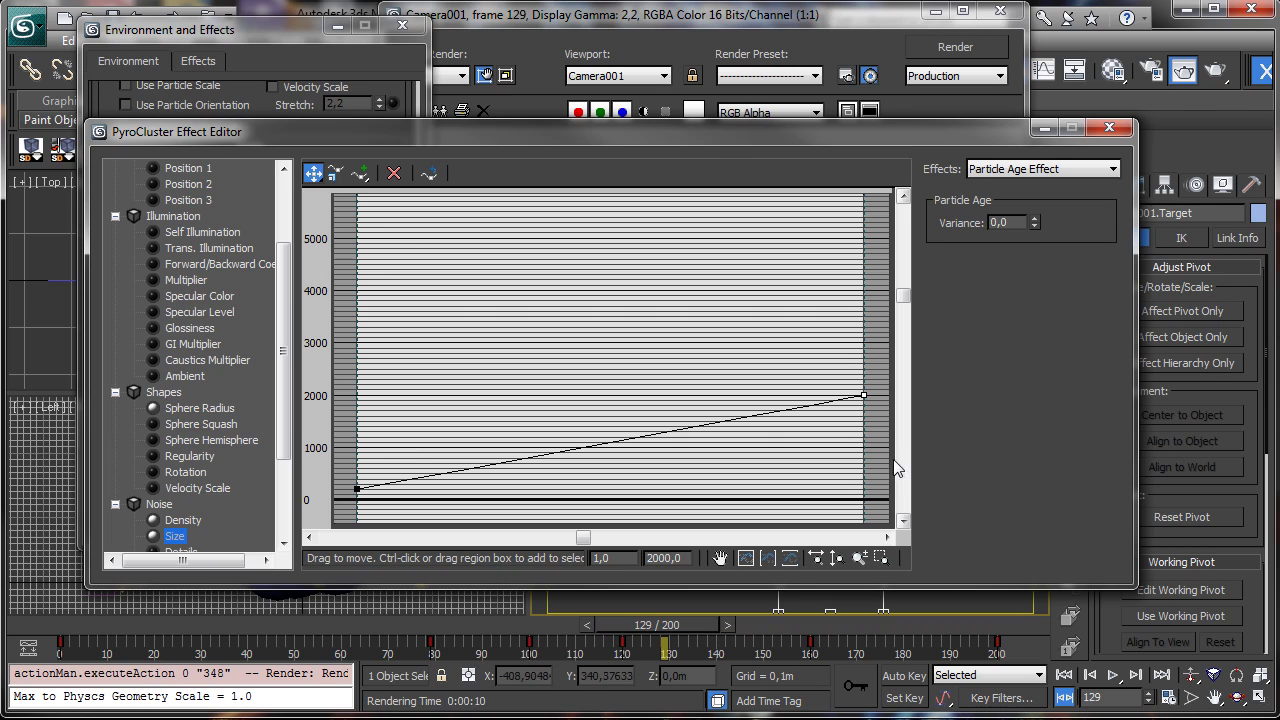
pyautogui.click(357, 488)
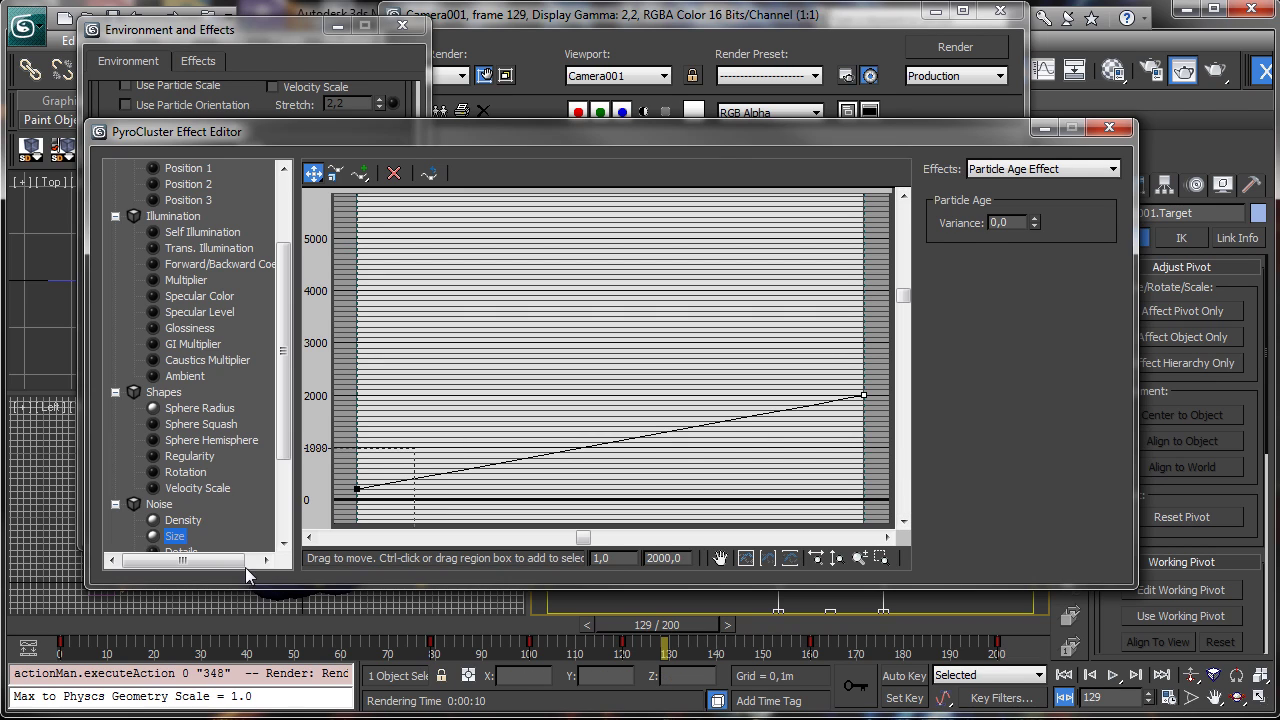
pyautogui.doubleClick(665, 558)
pyautogui.write('400')
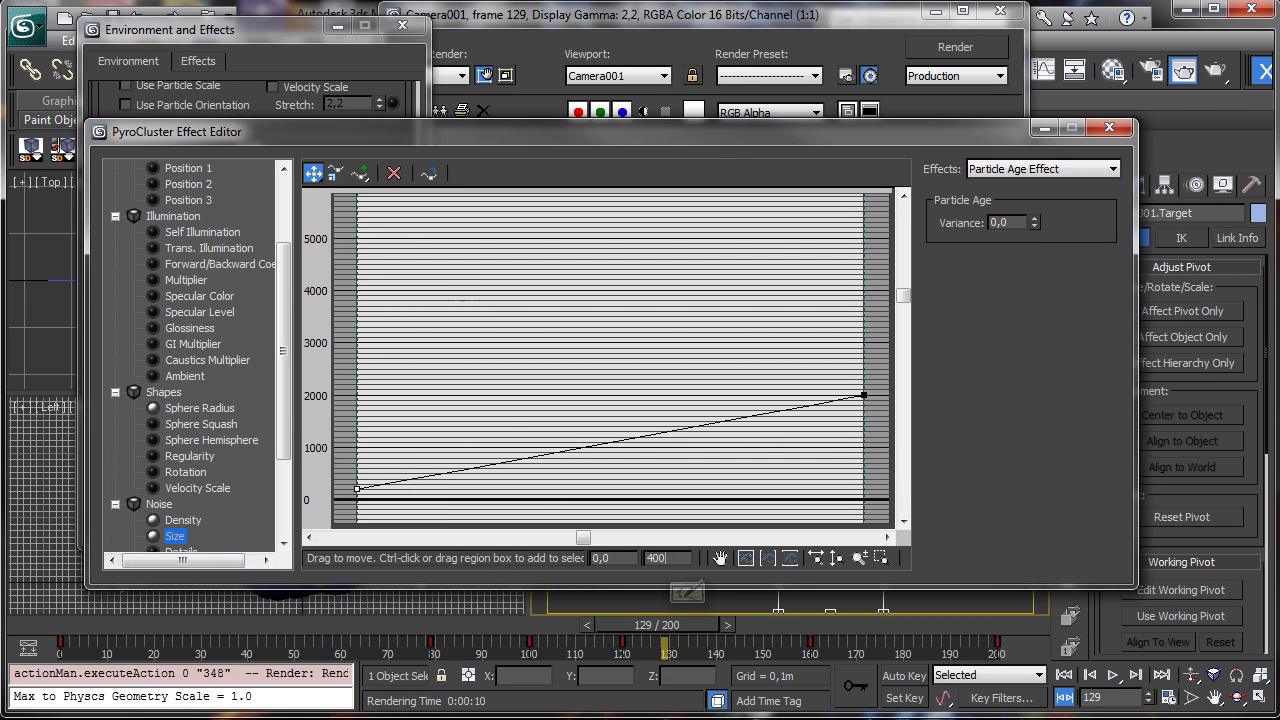
pyautogui.press('Return')
pyautogui.click(952, 47)
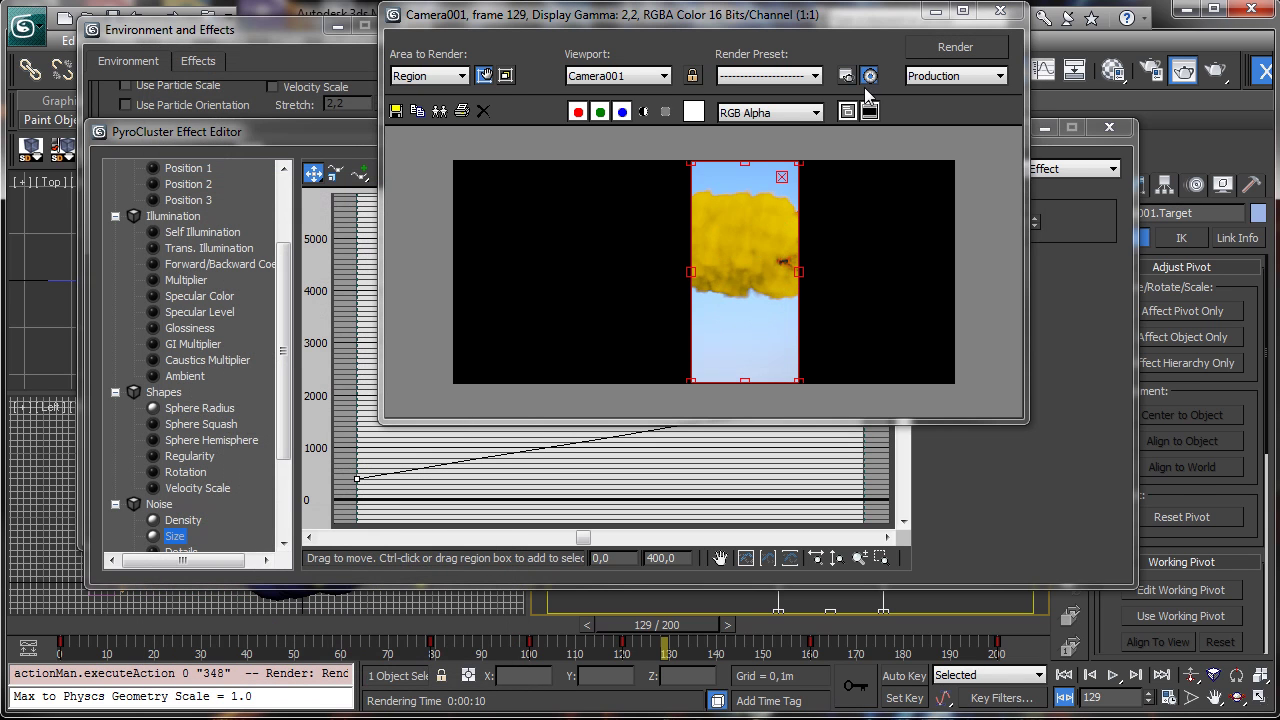
pyautogui.click(1000, 10)
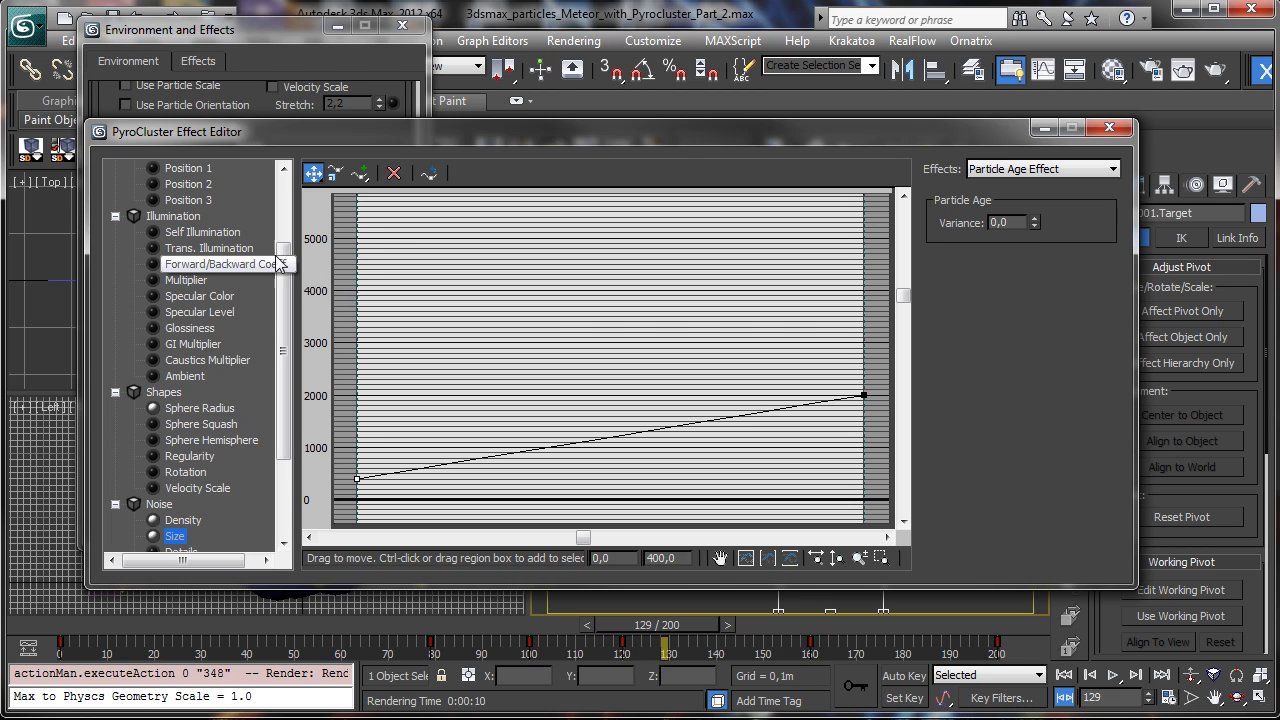
# - Try a particle-age Variance of 20 for Color 1 and render the region to check it
pyautogui.scroll(3, 278, 264)
pyautogui.click(182, 184)
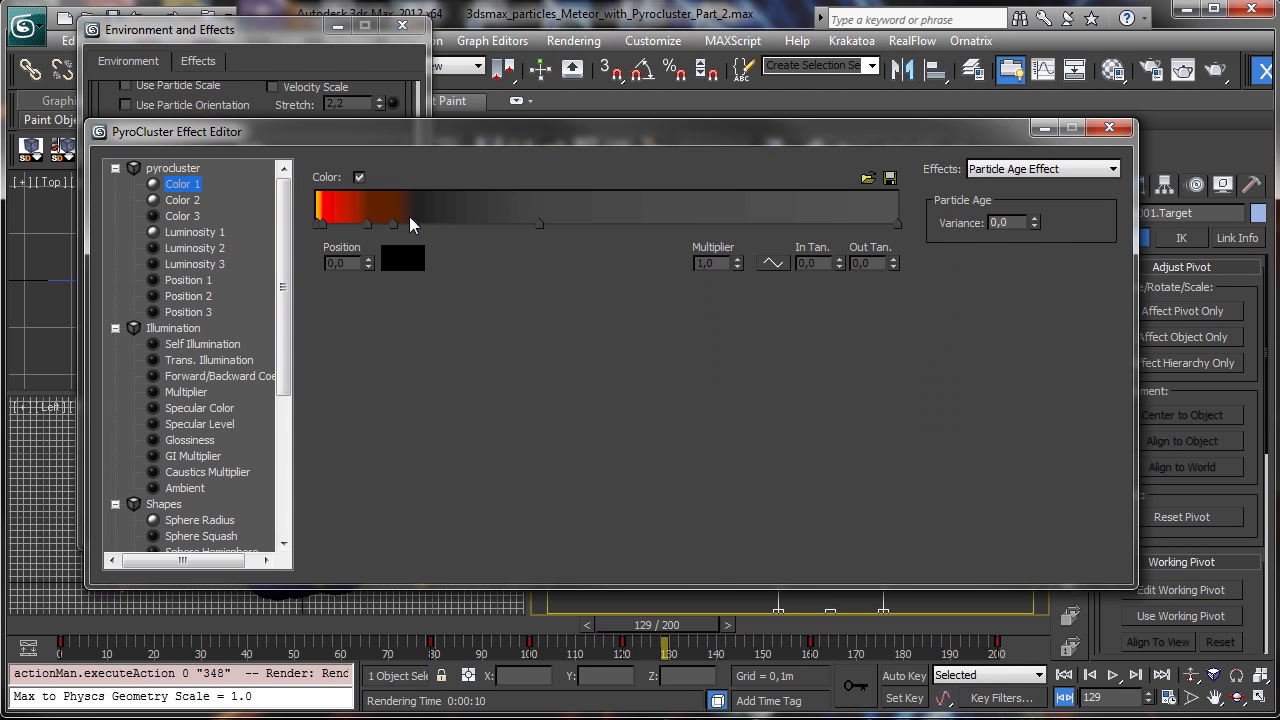
pyautogui.moveTo(1020, 222); pyautogui.dragTo(923, 218)
pyautogui.moveTo(1036, 221)
pyautogui.mouseDown()
pyautogui.moveTo(1058, 127)
pyautogui.moveTo(1038, 239)
pyautogui.mouseUp()
pyautogui.press('Return')
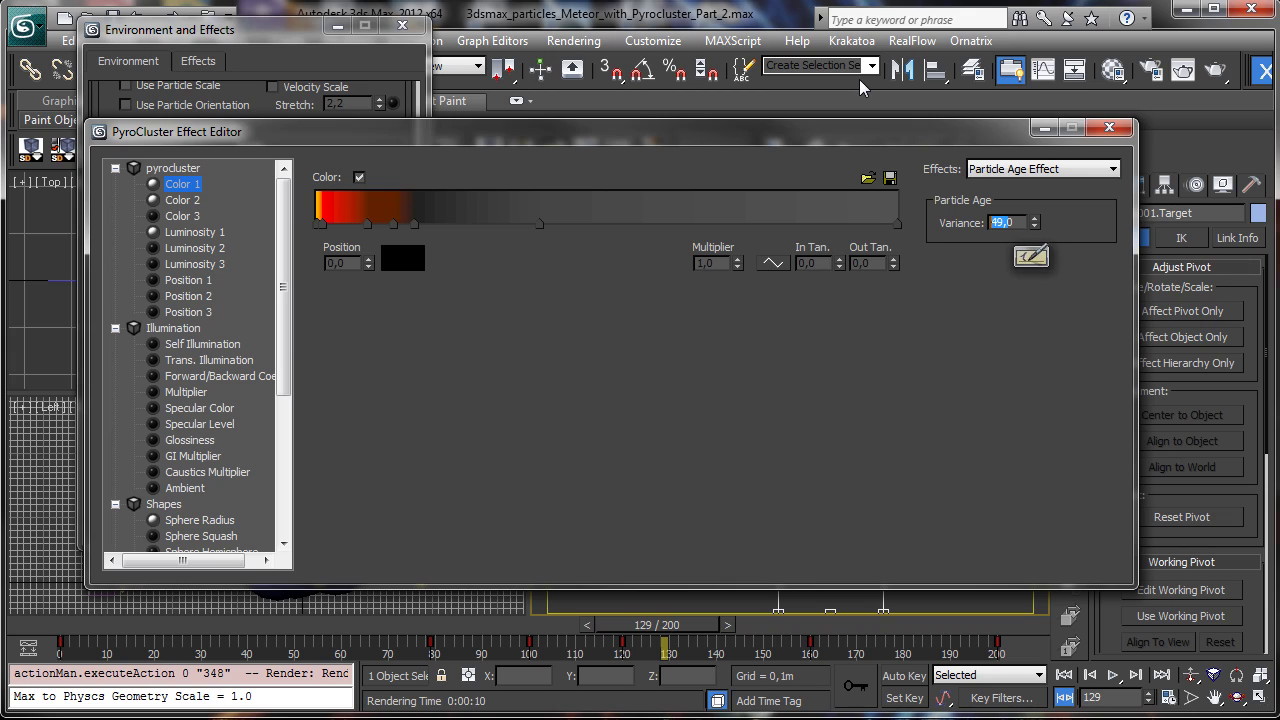
pyautogui.write('20')
pyautogui.press('Return')
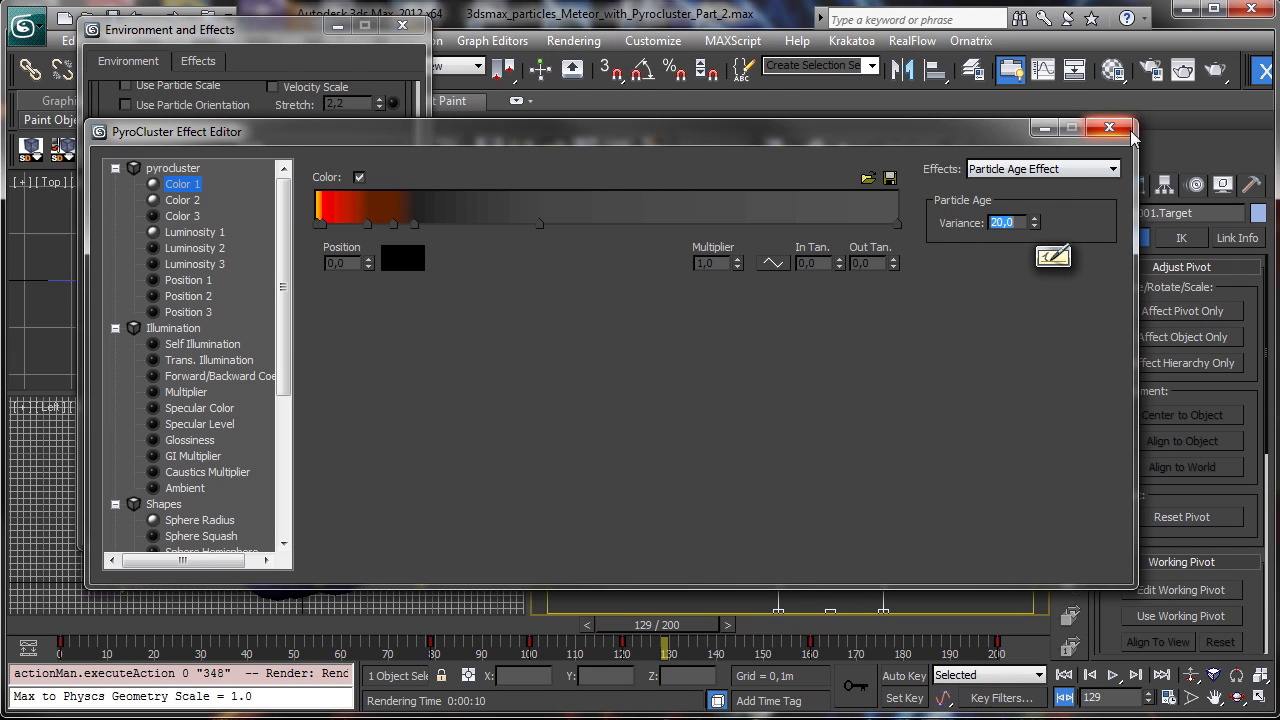
pyautogui.click(1216, 72)
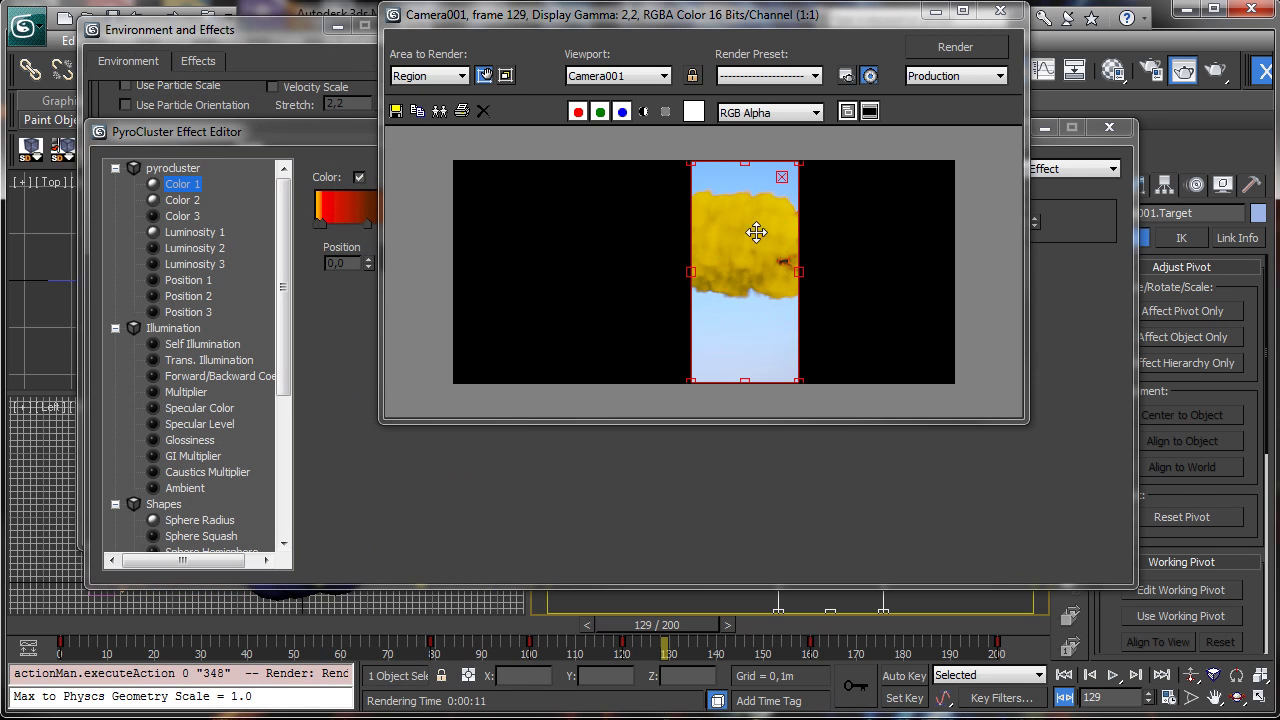
# - Reset the particle-age Variance of Color 1 to 0 in the effect editor
pyautogui.click(341, 168)
pyautogui.doubleClick(1019, 222)
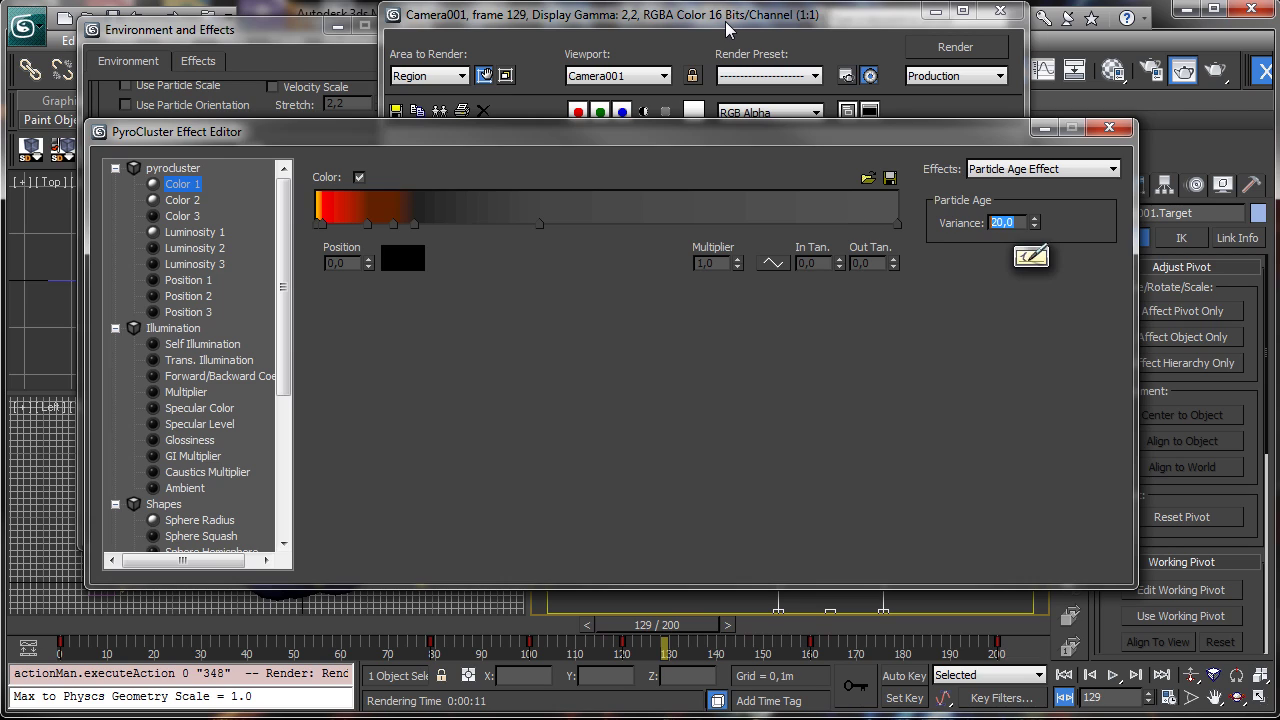
pyautogui.write('0')
pyautogui.press('Return')
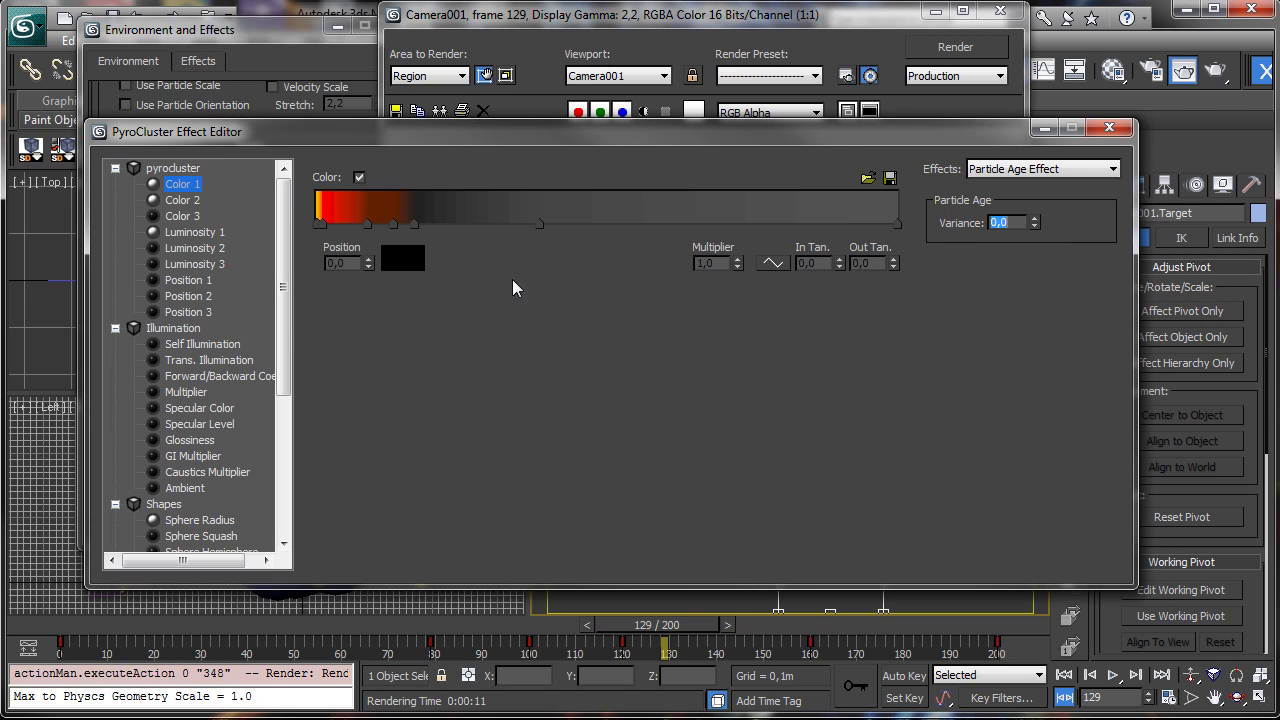
# - Move the red key of the Color 1 gradient to position 0,002
pyautogui.click(319, 223)
pyautogui.moveTo(326, 231); pyautogui.dragTo(327, 222)
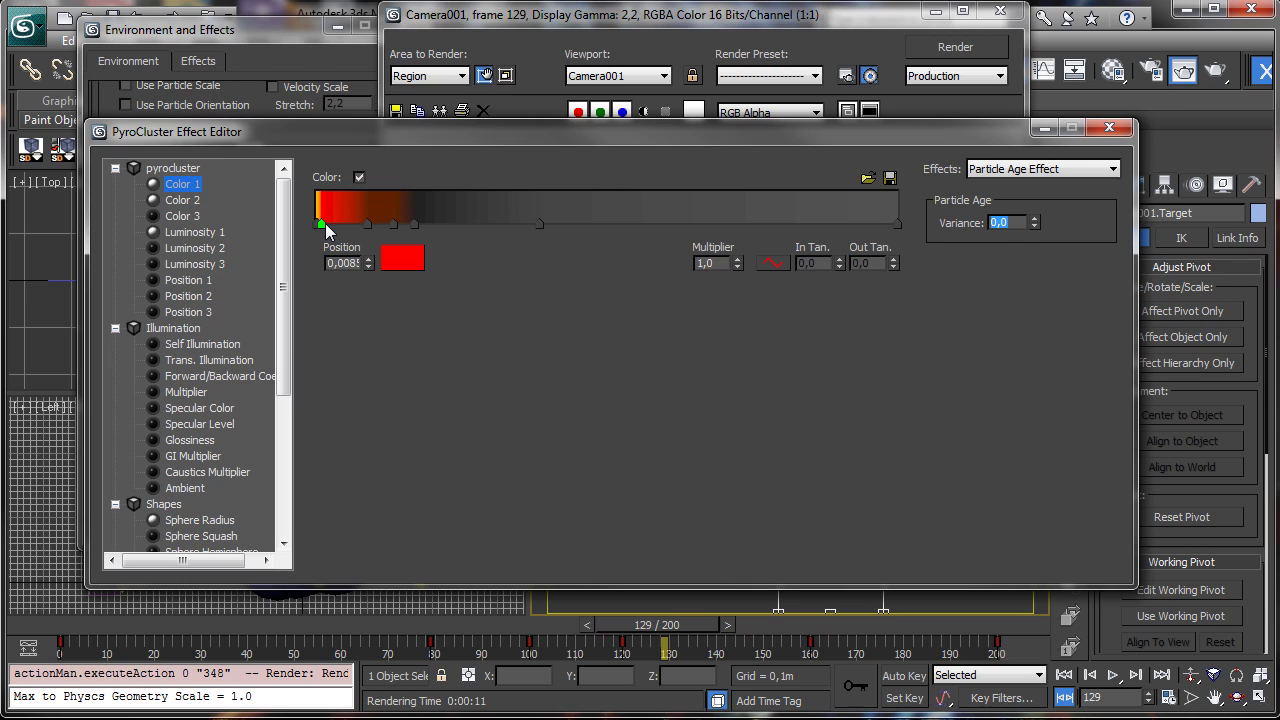
pyautogui.moveTo(350, 263); pyautogui.dragTo(372, 263)
pyautogui.write('1')
pyautogui.press('Return')
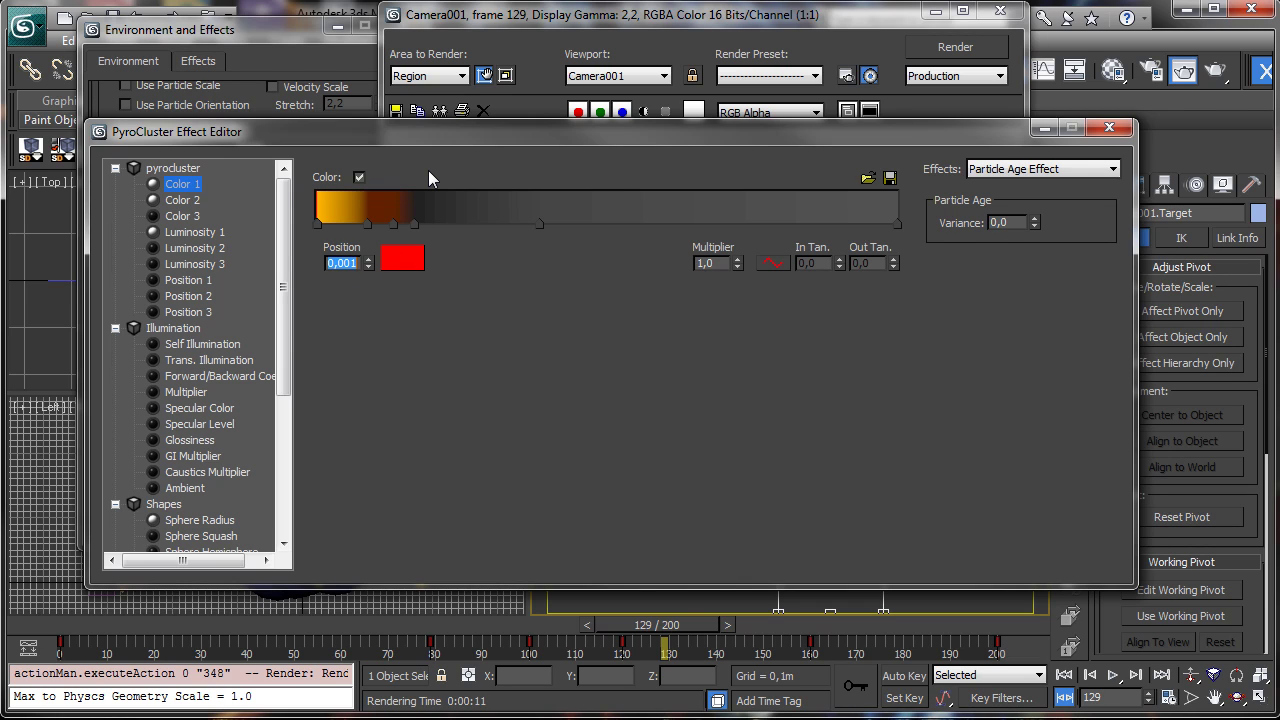
pyautogui.write('0,002')
pyautogui.press('Return')
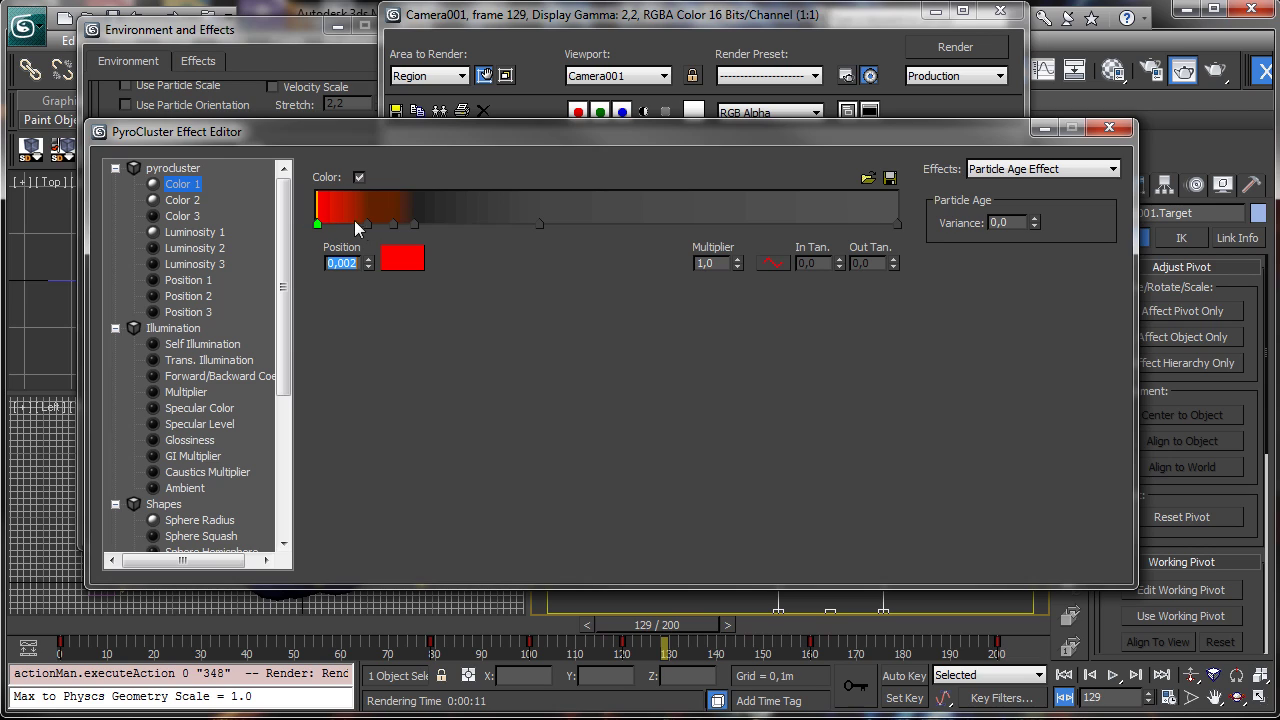
# - Move the dark brown key of the Color 1 gradient to about 0,072 and nudge the key after it slightly earlier
pyautogui.moveTo(368, 226)
pyautogui.mouseDown()
pyautogui.moveTo(340, 229)
pyautogui.moveTo(362, 231)
pyautogui.mouseUp()
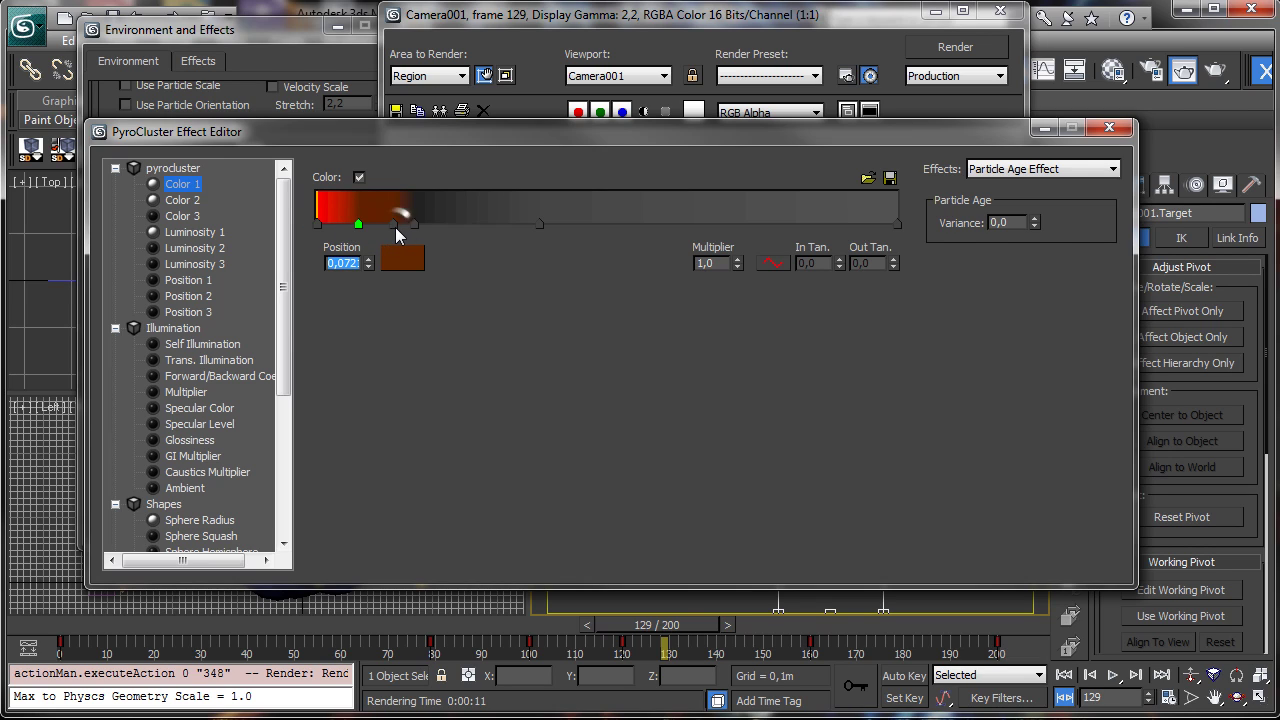
pyautogui.click(392, 226)
pyautogui.click(384, 231)
pyautogui.click(391, 226)
pyautogui.click(382, 226)
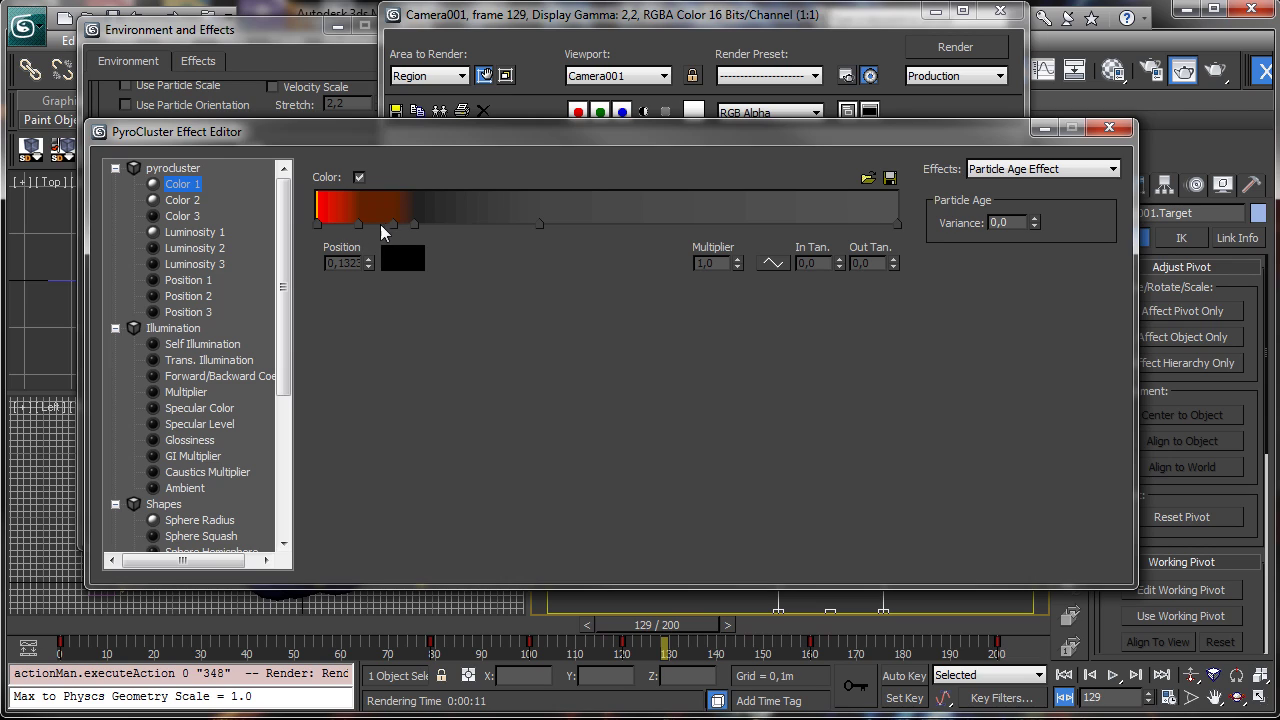
pyautogui.moveTo(393, 226)
pyautogui.mouseDown()
pyautogui.moveTo(369, 227)
pyautogui.moveTo(389, 231)
pyautogui.mouseUp()
# - Try a dark orange-brown, RGB 86, 20, 0, on the first orange key of the Color 2 gradient and render the region
pyautogui.click(190, 202)
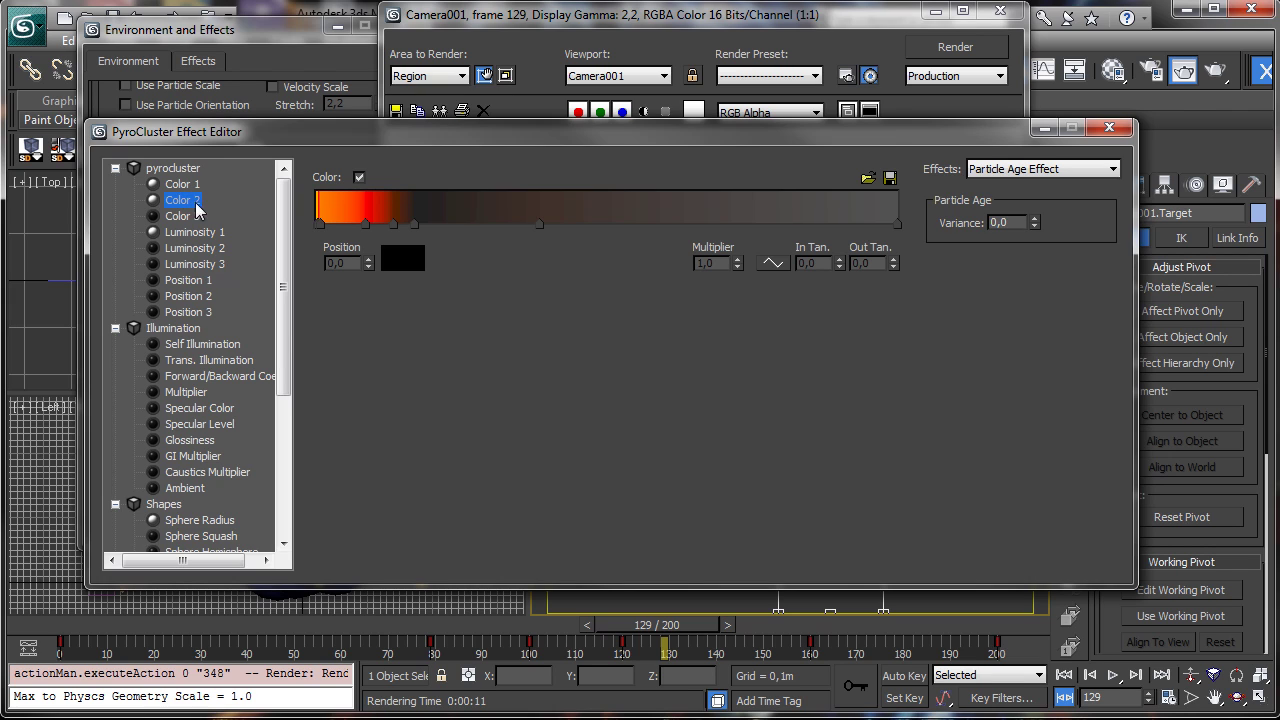
pyautogui.click(318, 225)
pyautogui.click(404, 258)
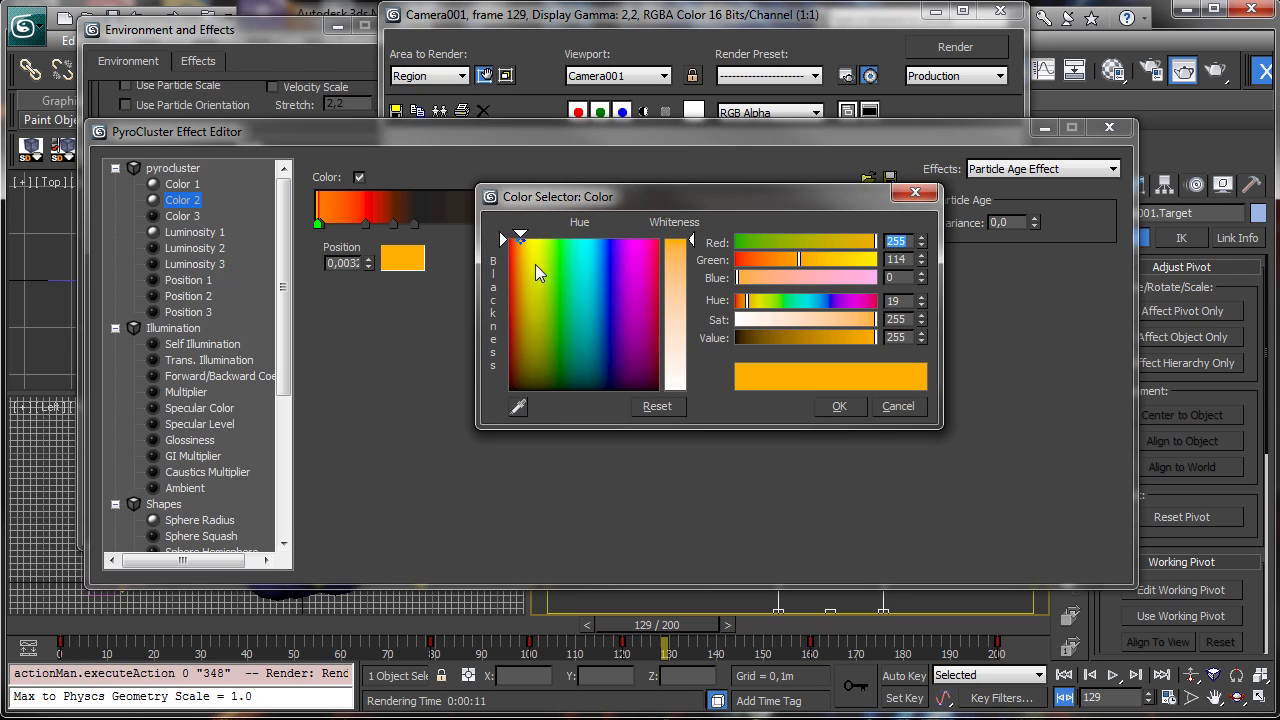
pyautogui.moveTo(520, 263); pyautogui.dragTo(513, 262)
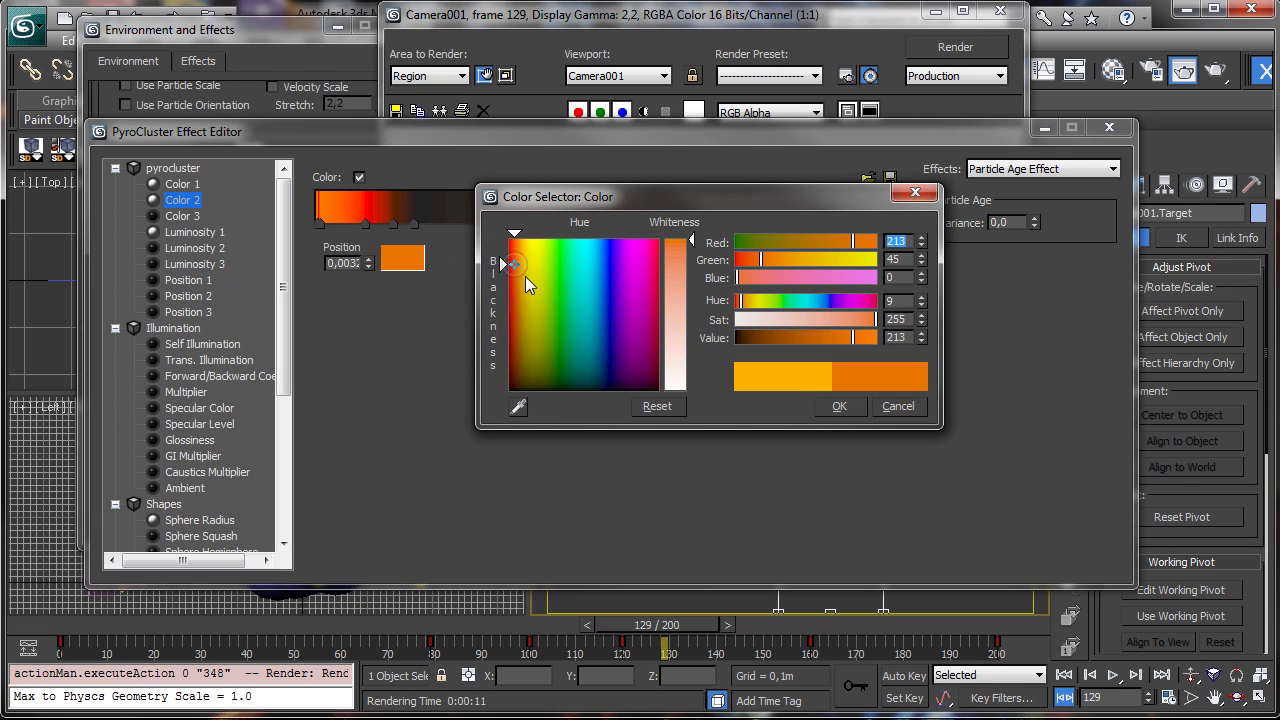
pyautogui.click(515, 340)
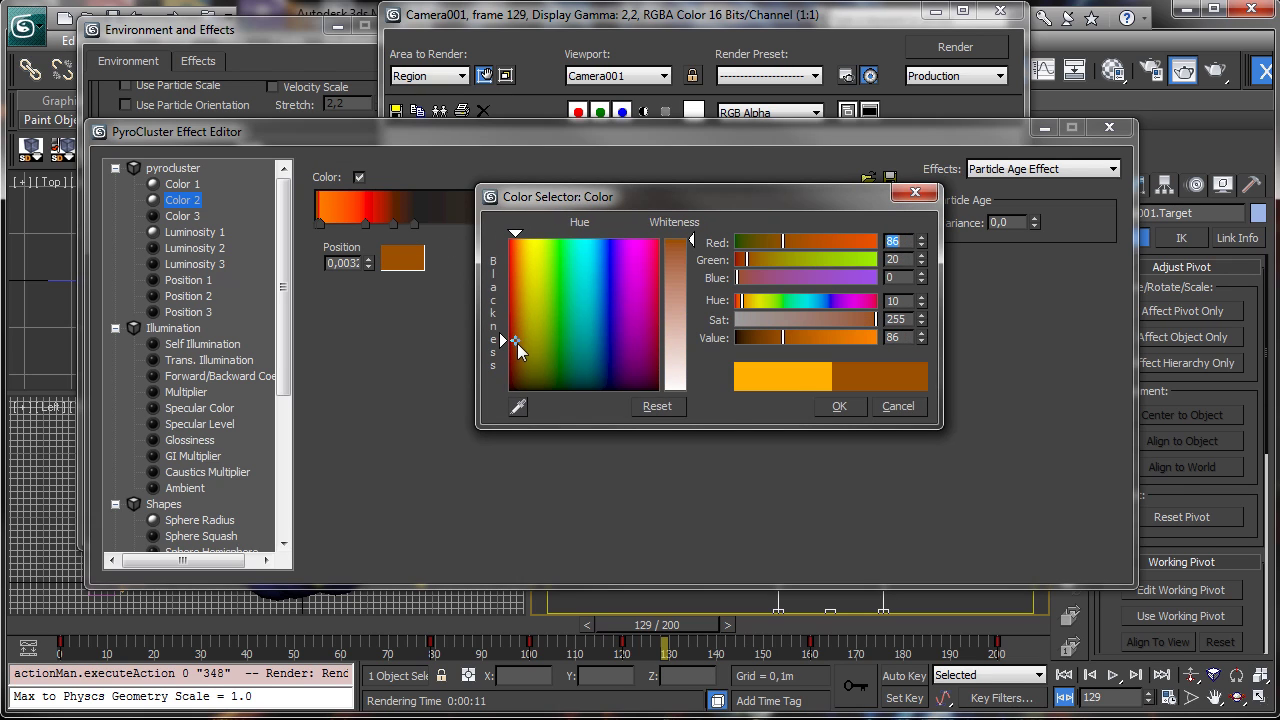
pyautogui.click(839, 406)
pyautogui.click(1216, 70)
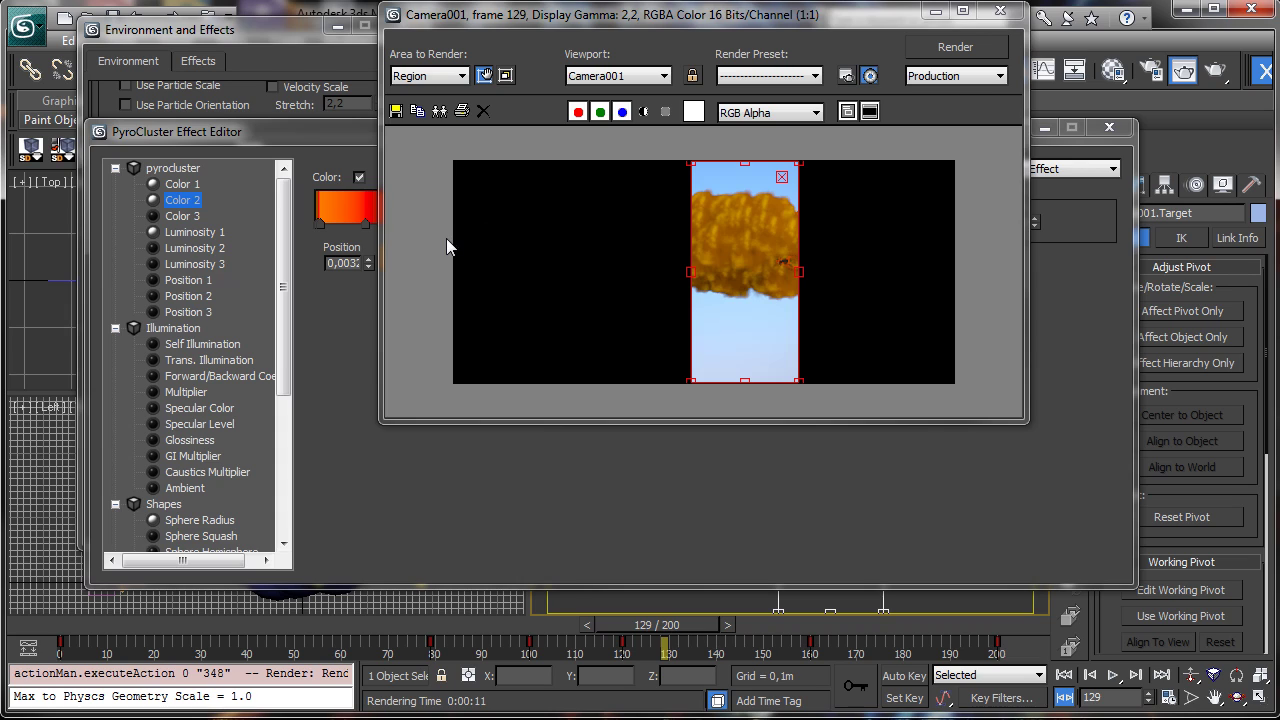
# - Recolour the Color 2 key at position 0,0068 to orange, RGB 248, 89, 0, and render the region to check it
pyautogui.click(313, 223)
pyautogui.click(397, 267)
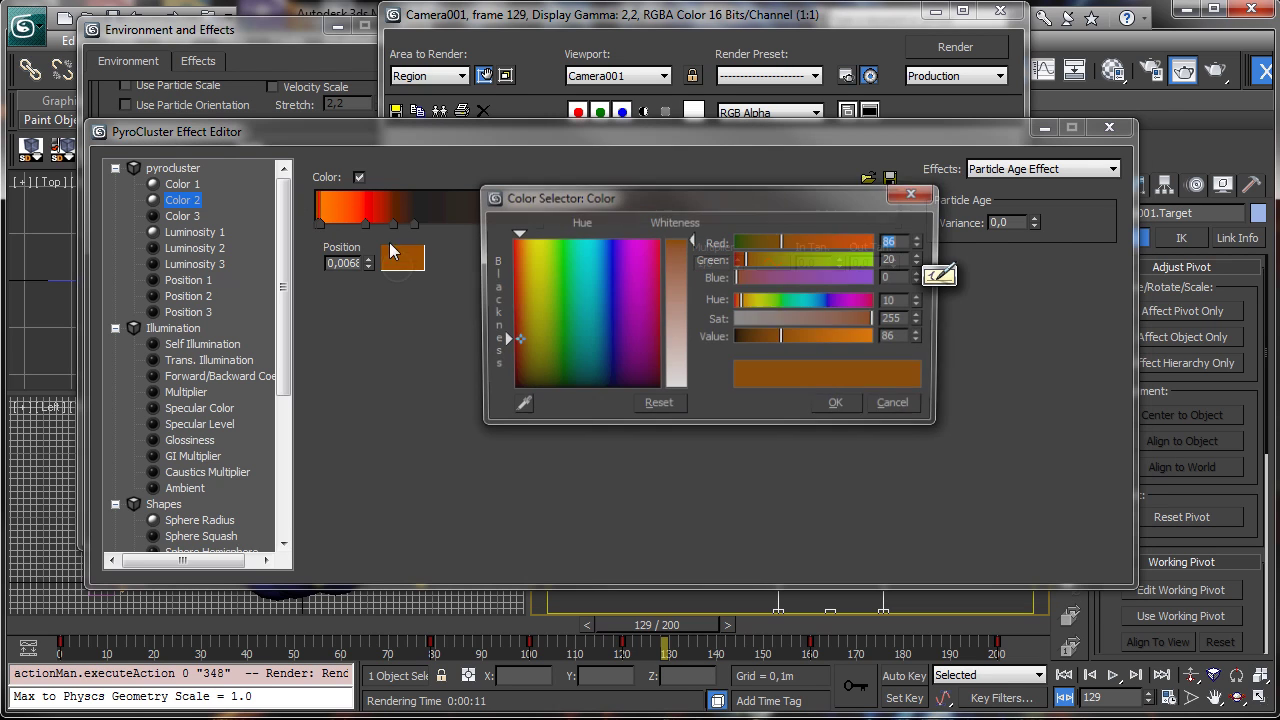
pyautogui.click(518, 266)
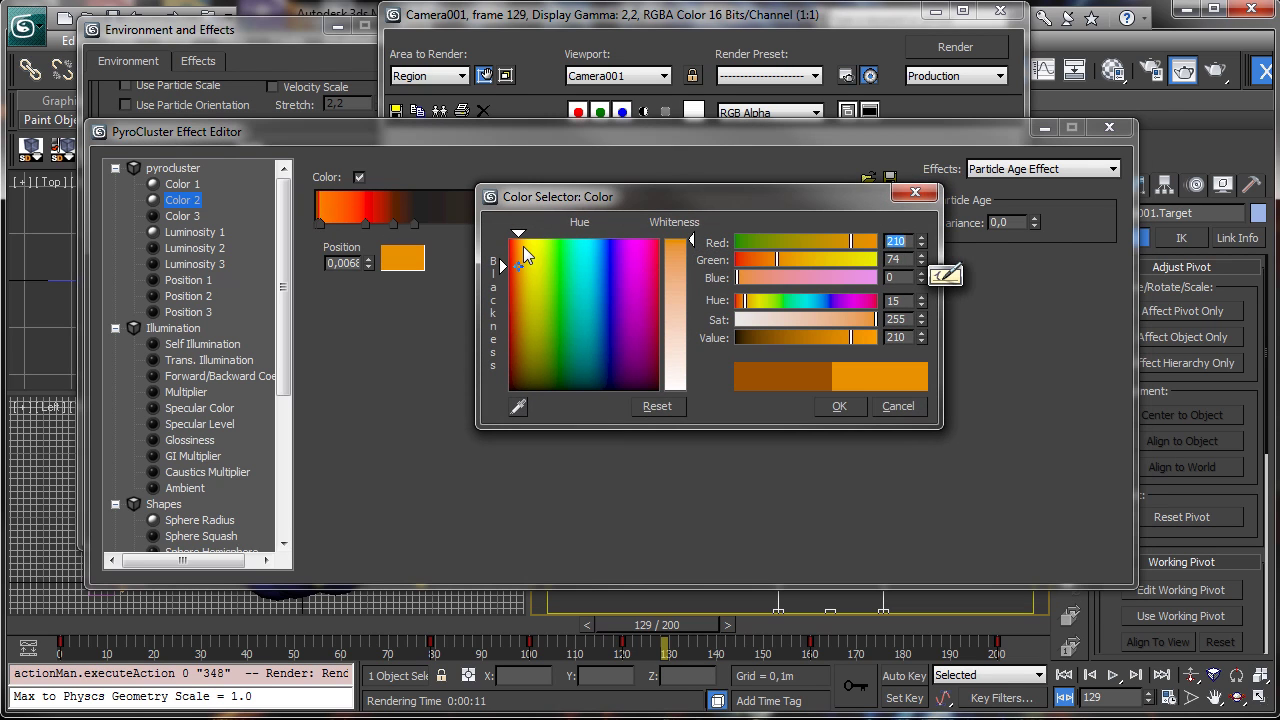
pyautogui.click(522, 244)
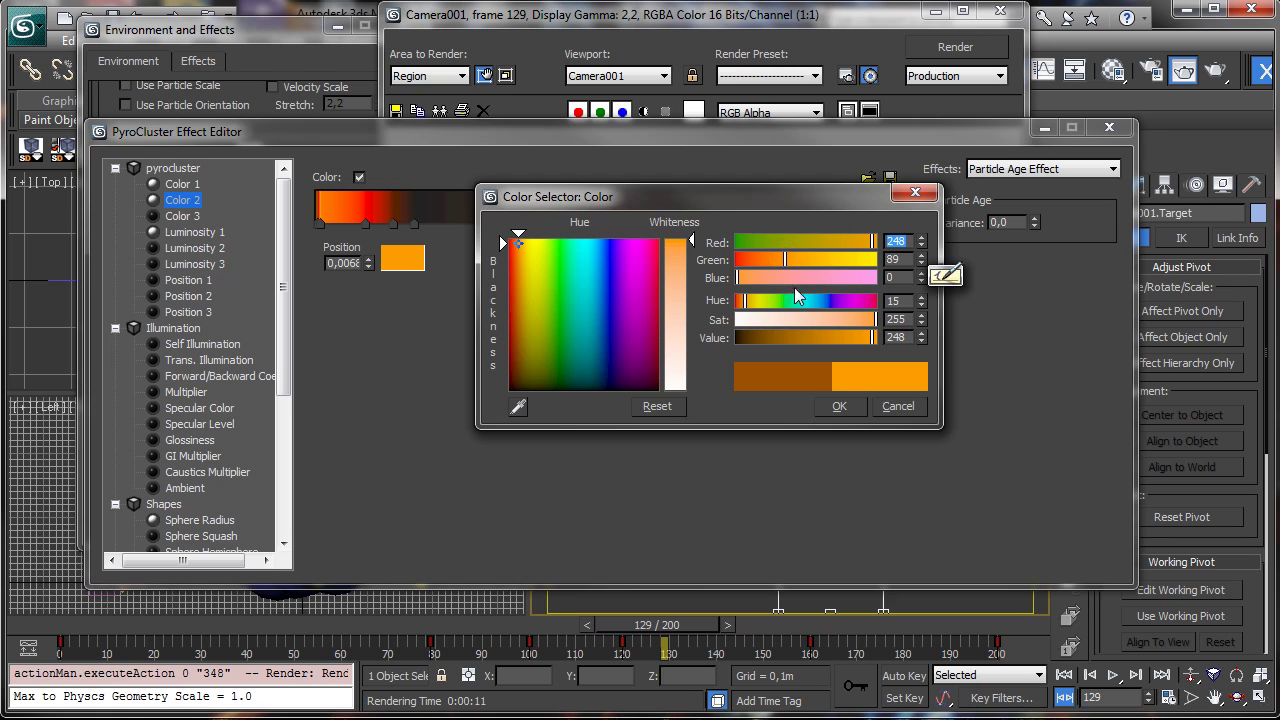
pyautogui.click(839, 406)
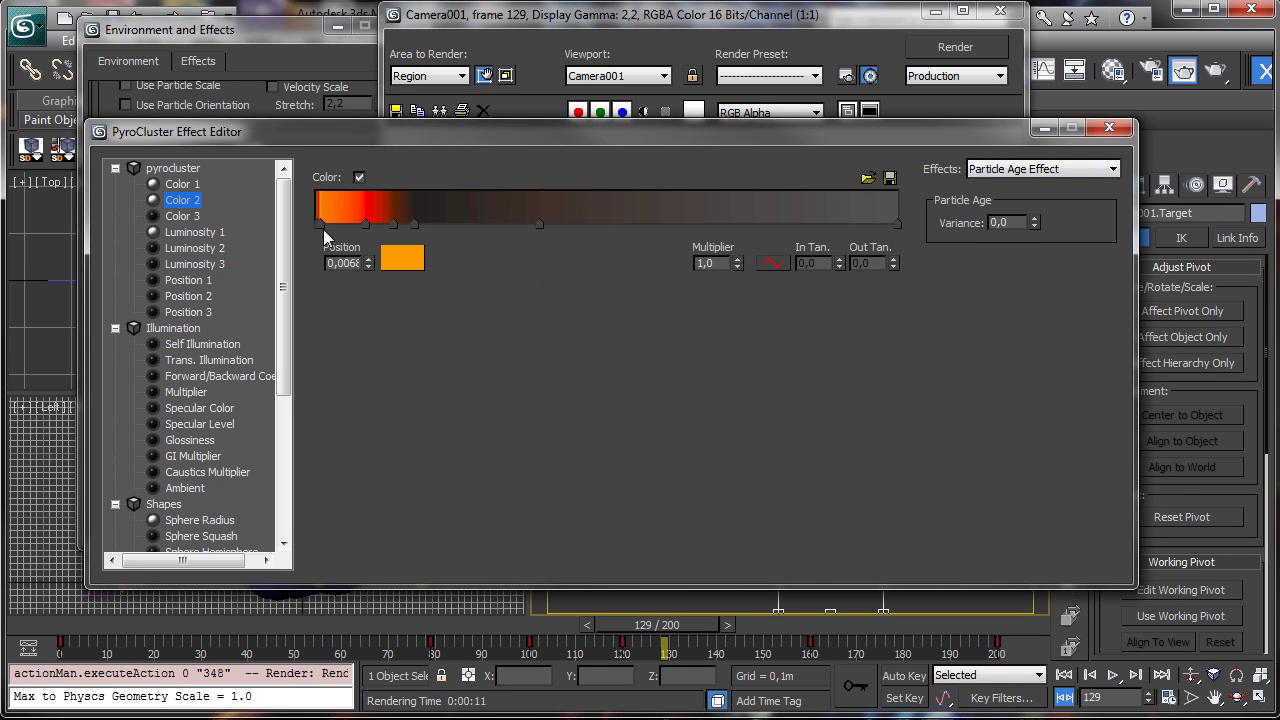
pyautogui.click(955, 47)
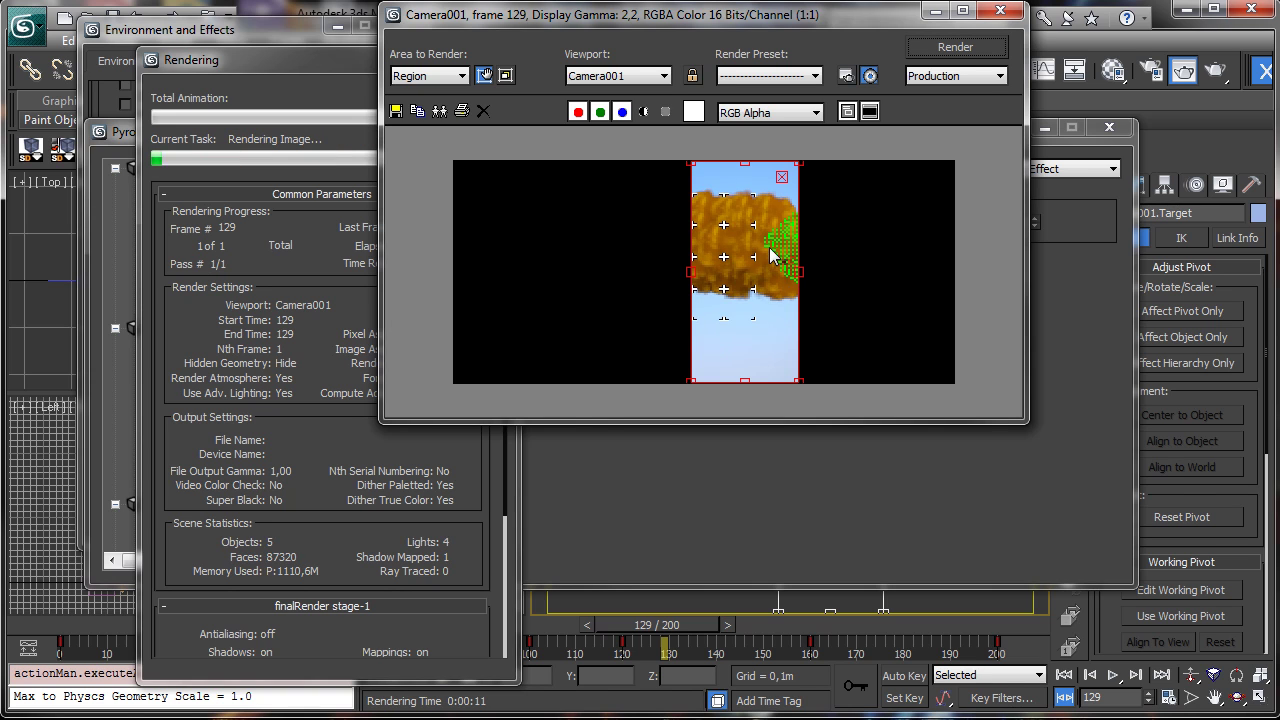
pyautogui.click(936, 11)
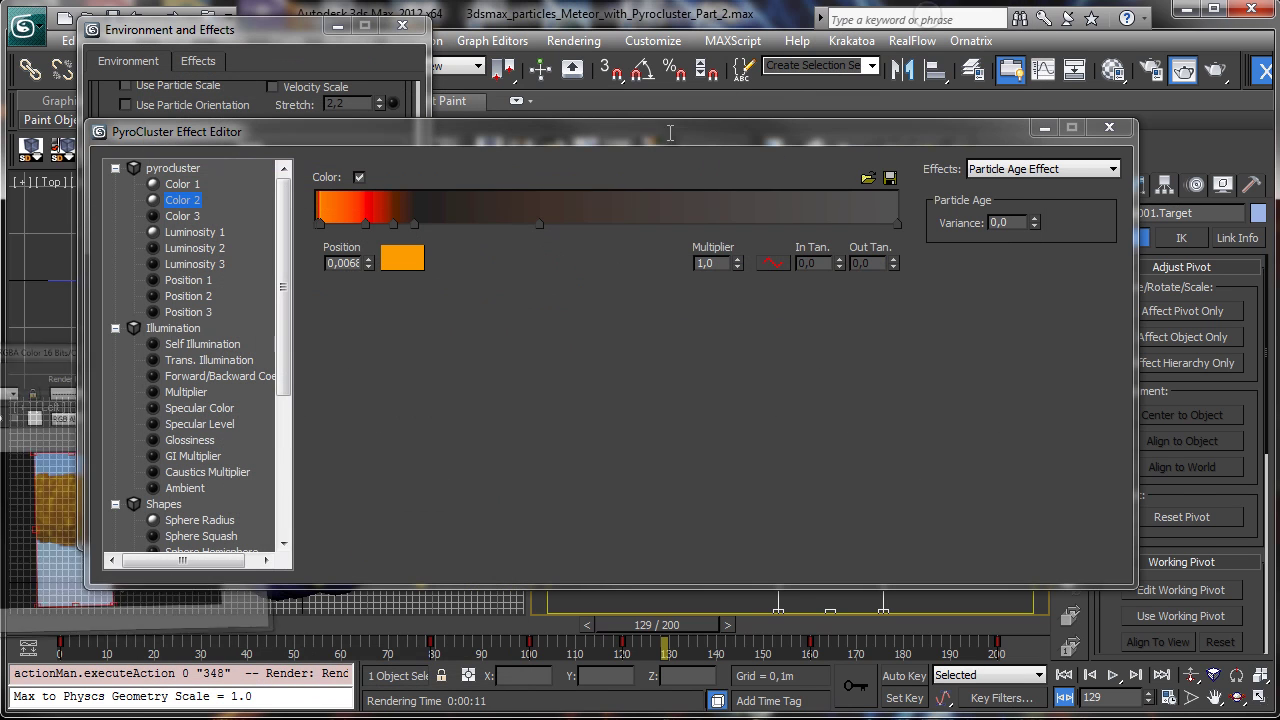
# - Move the brown key of the Color 2 gradient to about 0,0324 and recolour it yellow-orange, RGB 247, 116, 0
pyautogui.moveTo(318, 226); pyautogui.dragTo(334, 226)
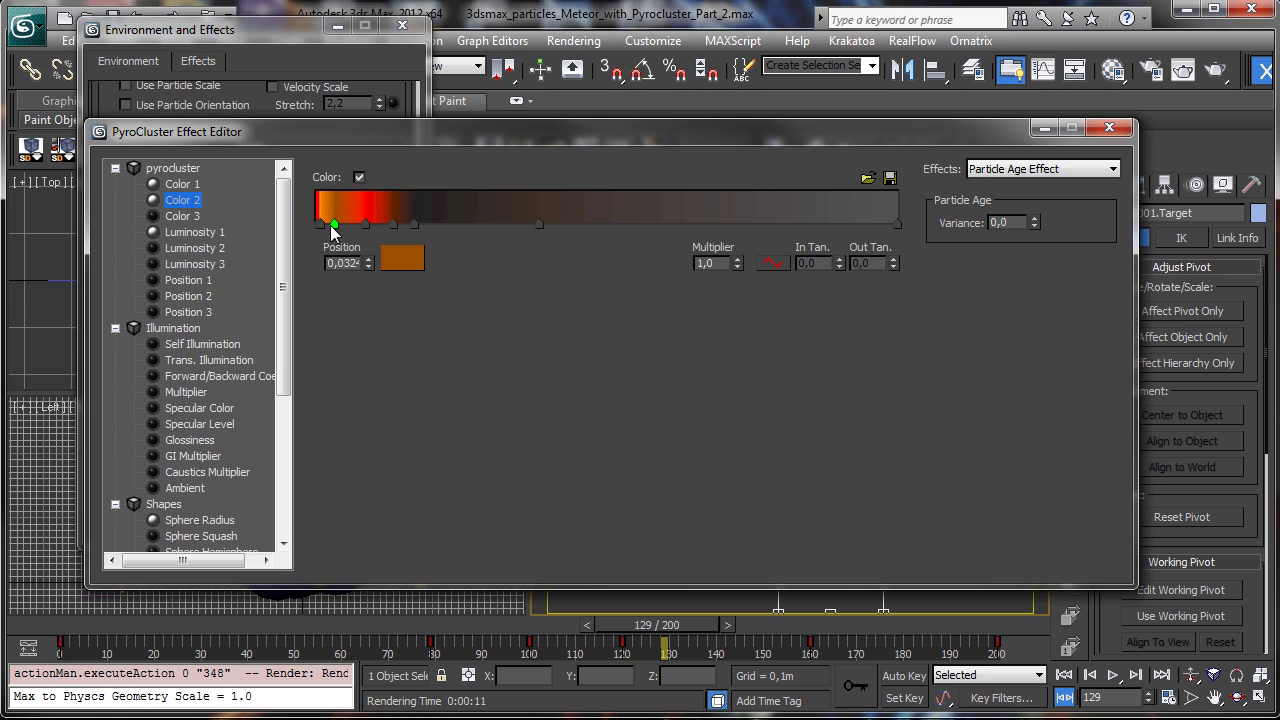
pyautogui.click(402, 258)
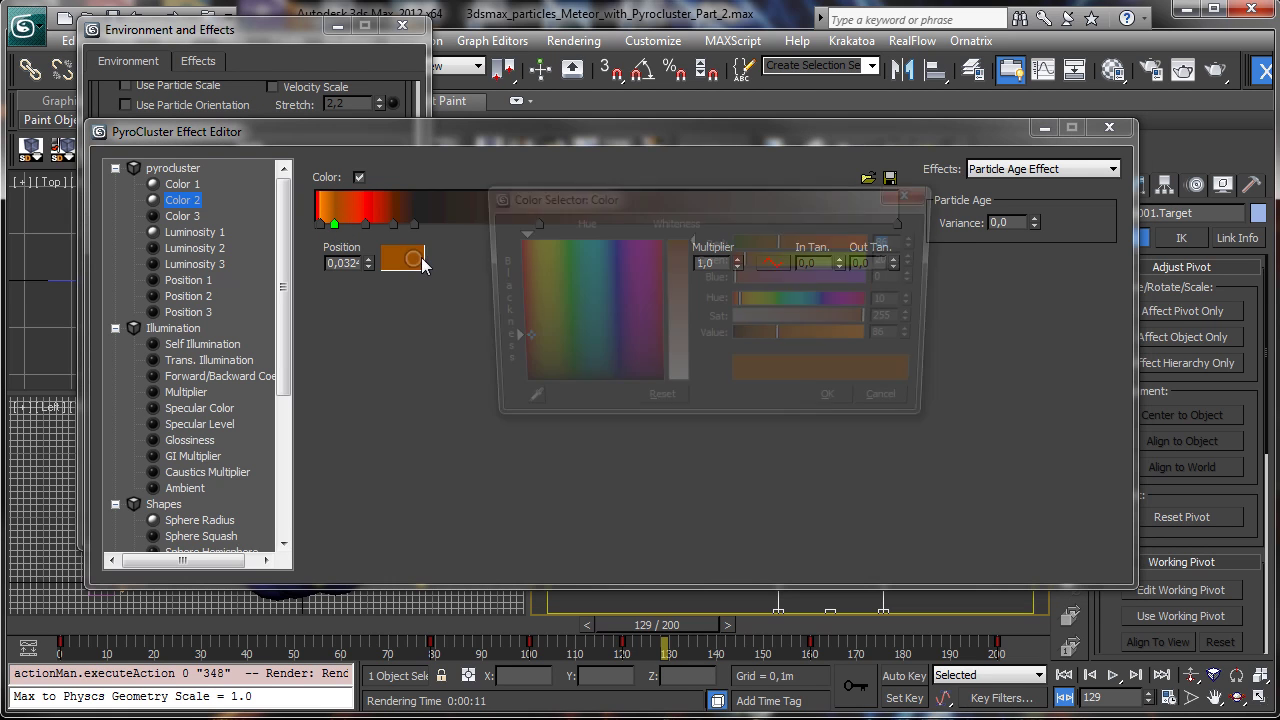
pyautogui.click(521, 244)
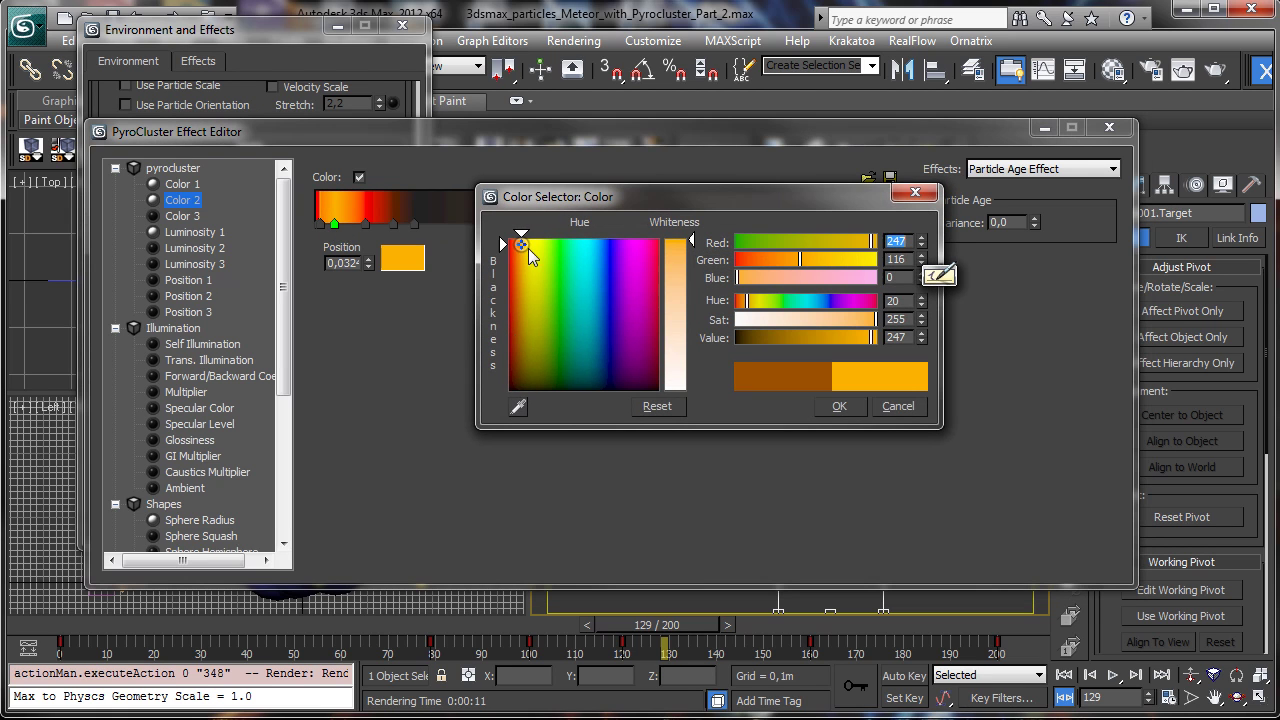
pyautogui.click(836, 406)
# - Move the red key near the start of the Color 2 gradient to position 0,02
pyautogui.click(318, 224)
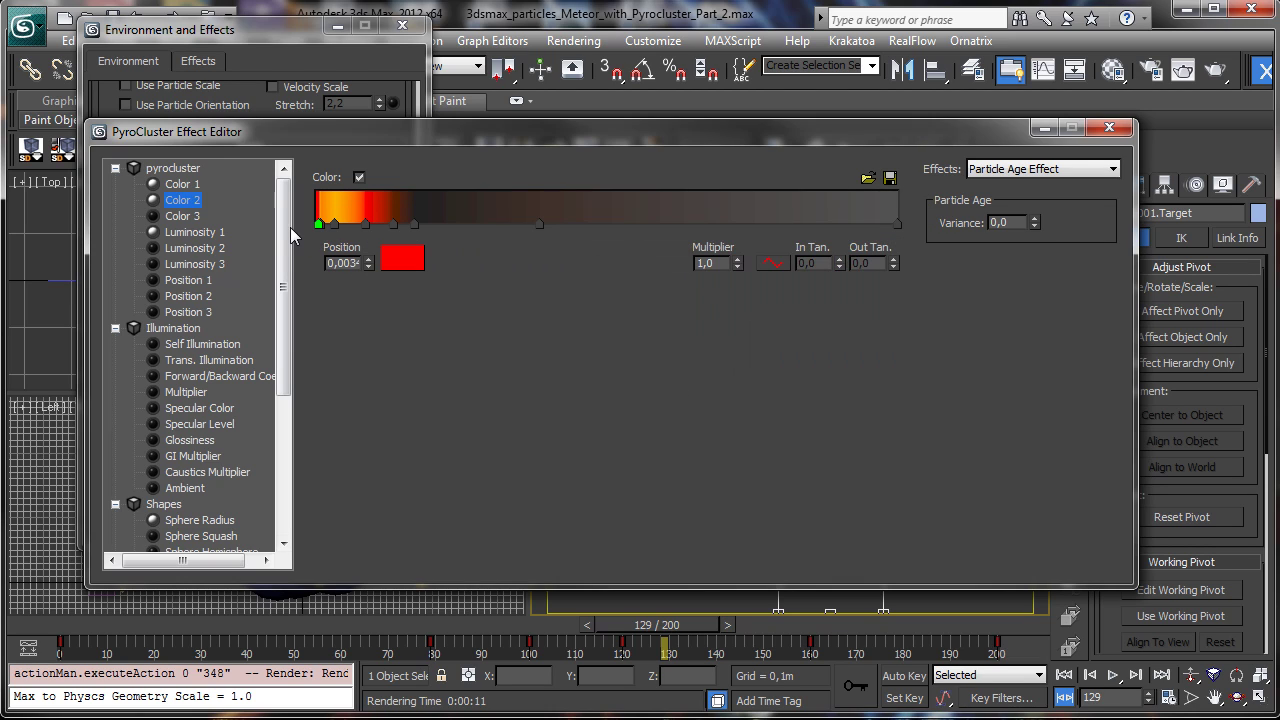
pyautogui.click(314, 226)
pyautogui.click(318, 224)
pyautogui.click(367, 268)
pyautogui.click(368, 260)
pyautogui.click(368, 260)
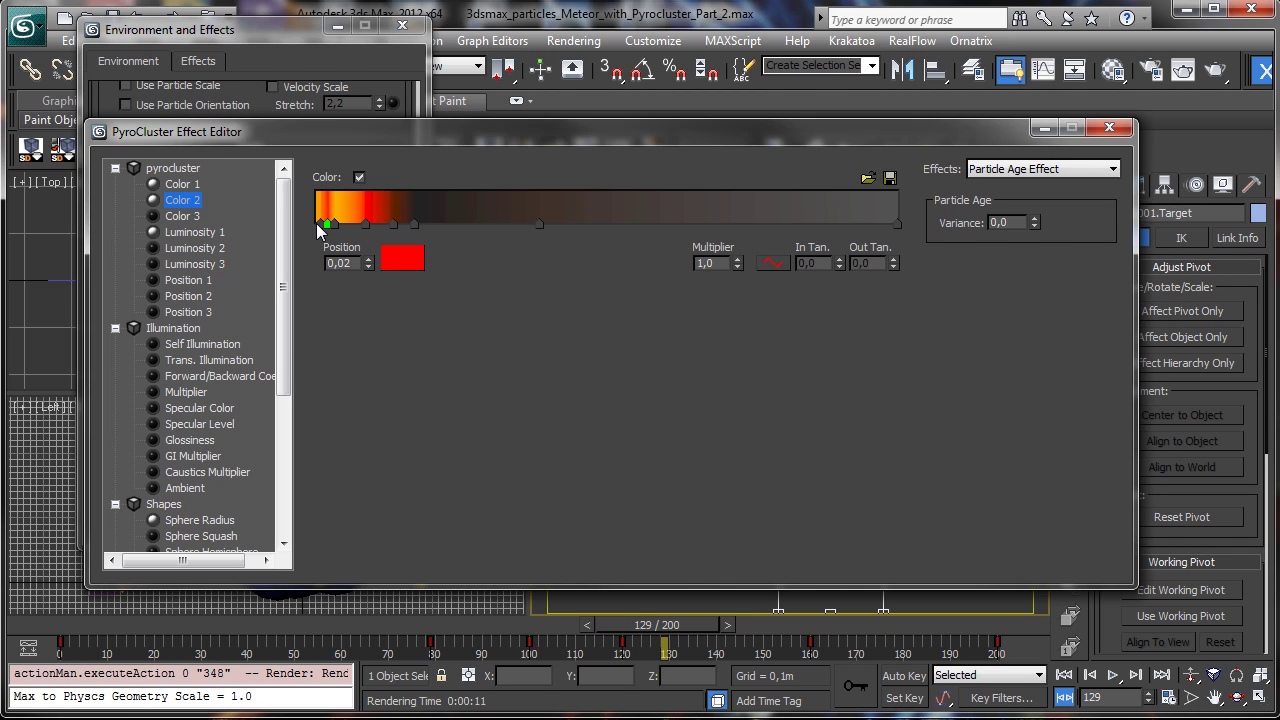
# - Move the orange start key of the Color 2 gradient to position 0,0, test-render the region, and close the effect editor
pyautogui.click(321, 227)
pyautogui.click(367, 268)
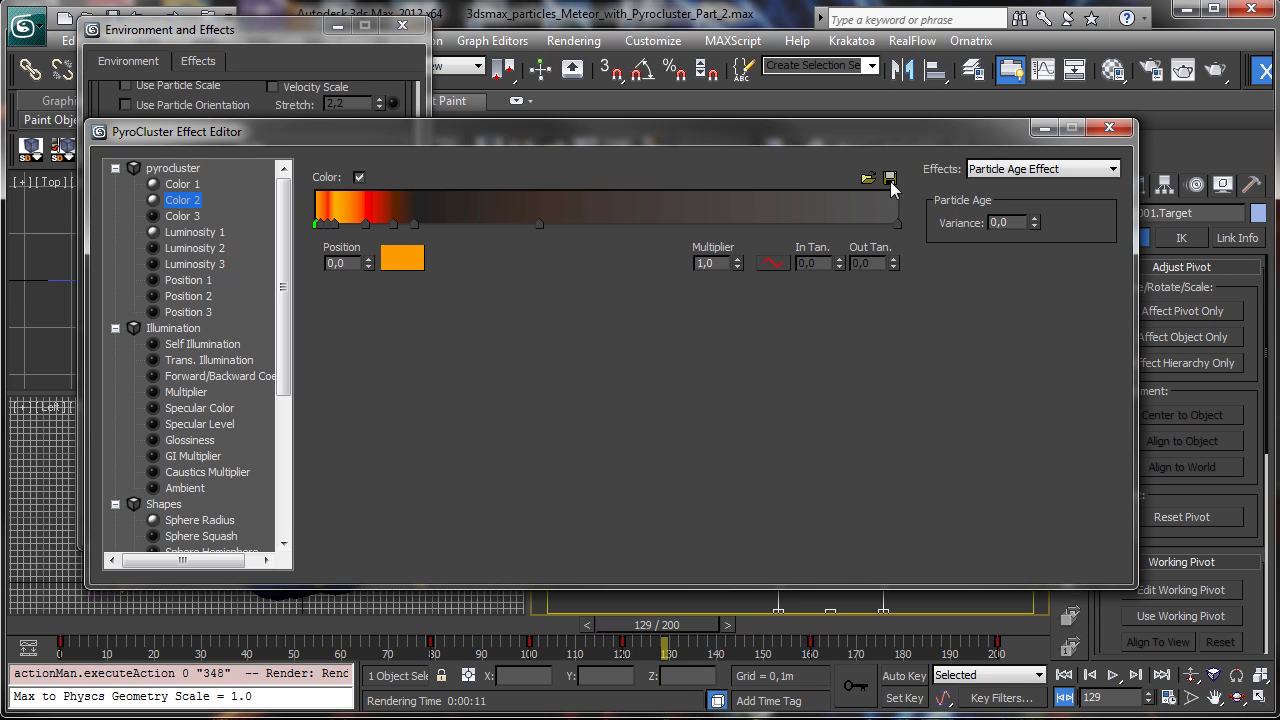
pyautogui.click(1183, 70)
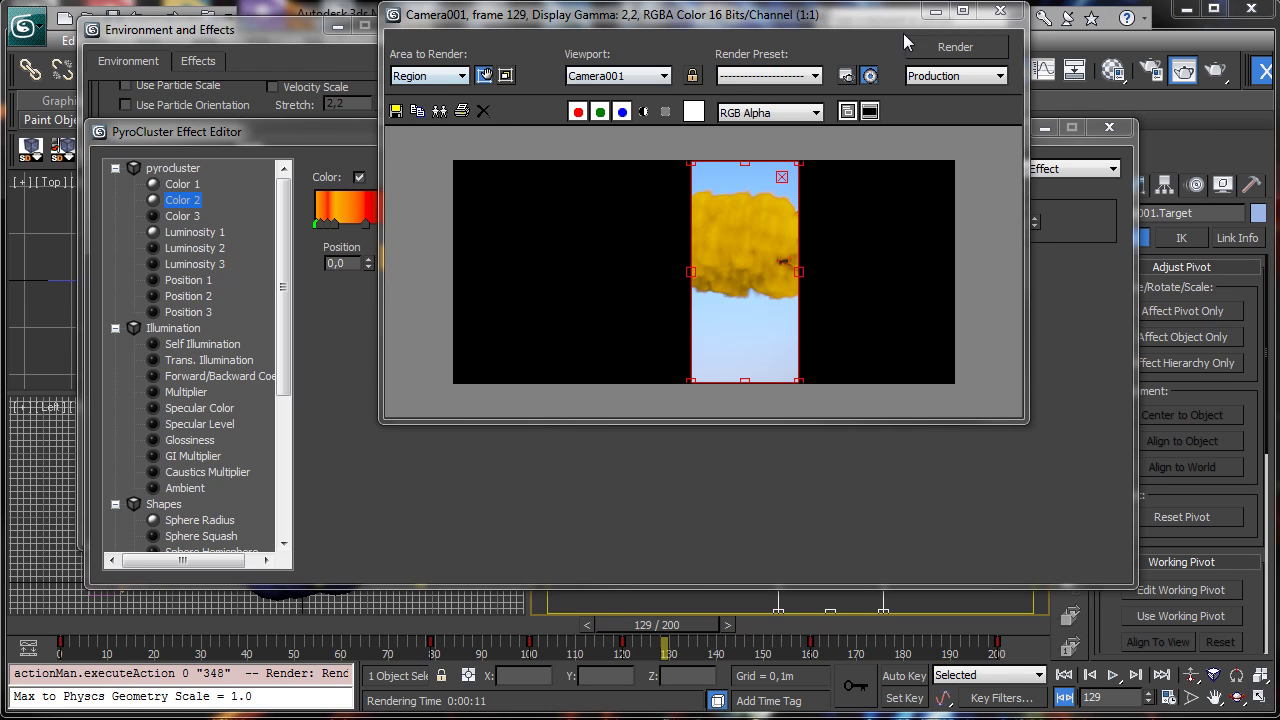
pyautogui.click(935, 11)
pyautogui.click(1109, 127)
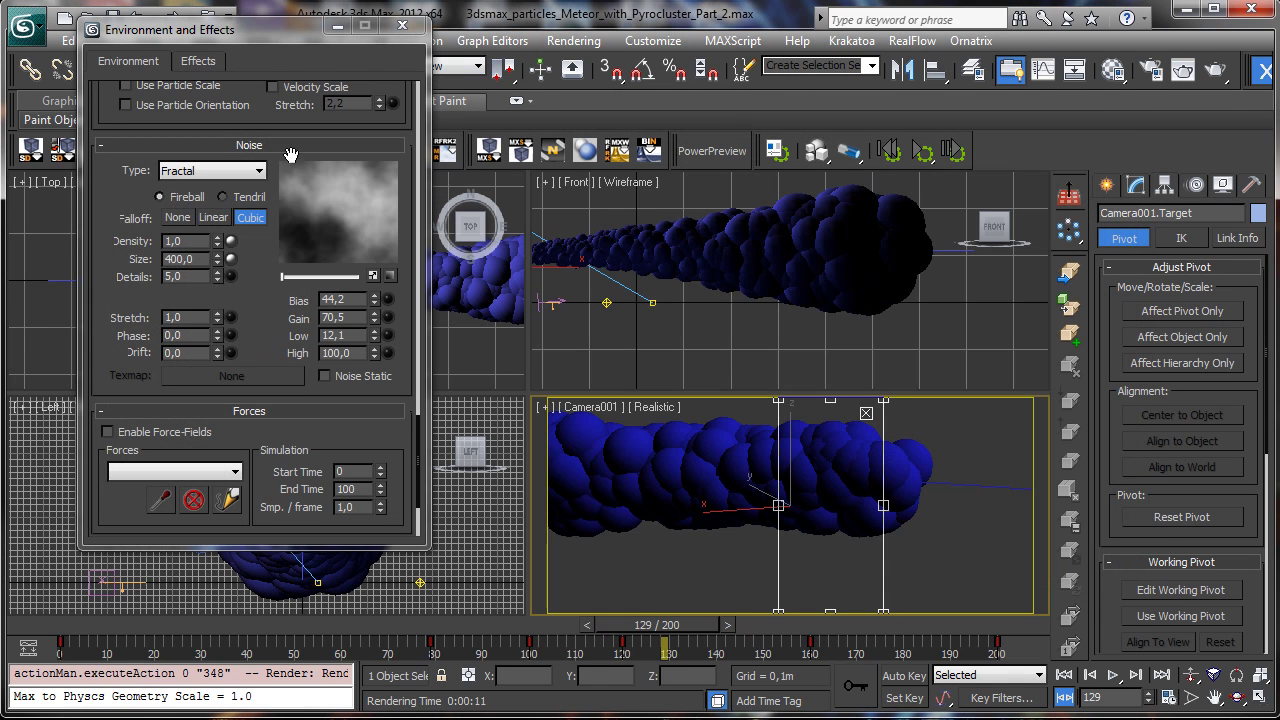
# - Assign a Particle Age Effect to the noise Phase and set the curve's end point value to 2
pyautogui.moveTo(261, 252); pyautogui.dragTo(270, 219)
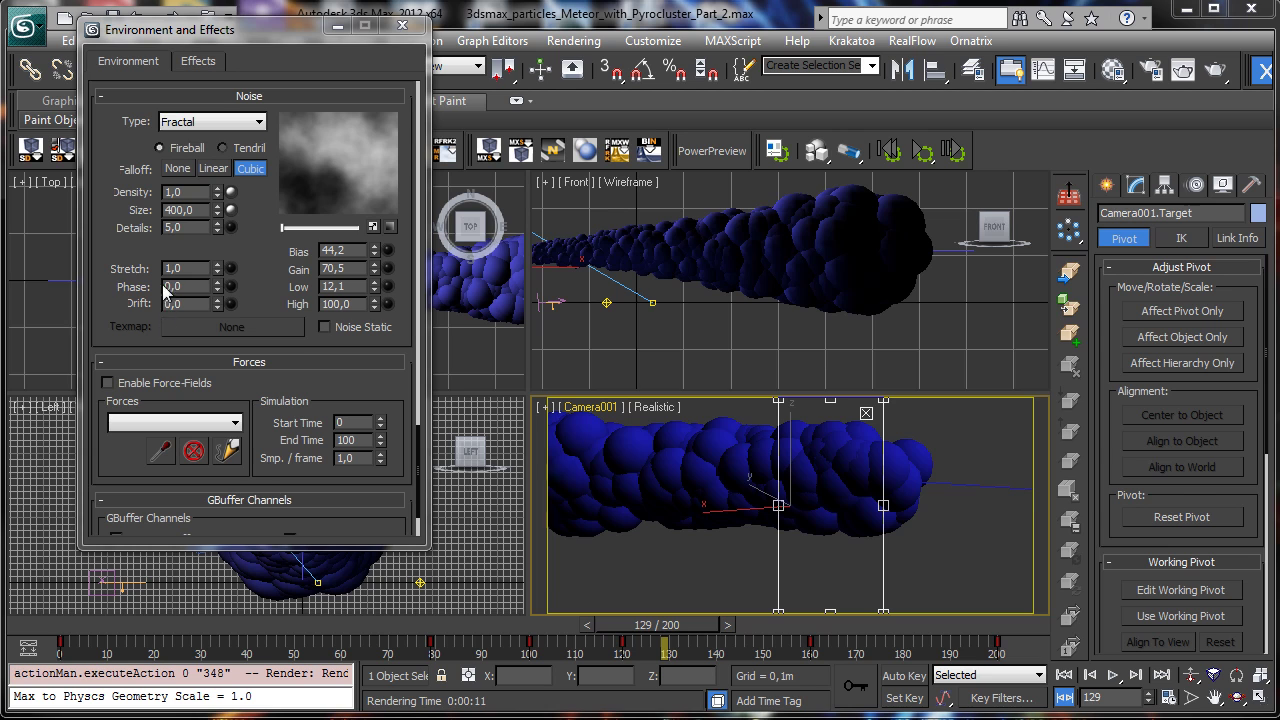
pyautogui.moveTo(284, 226)
pyautogui.mouseDown()
pyautogui.moveTo(320, 228)
pyautogui.moveTo(282, 226)
pyautogui.mouseUp()
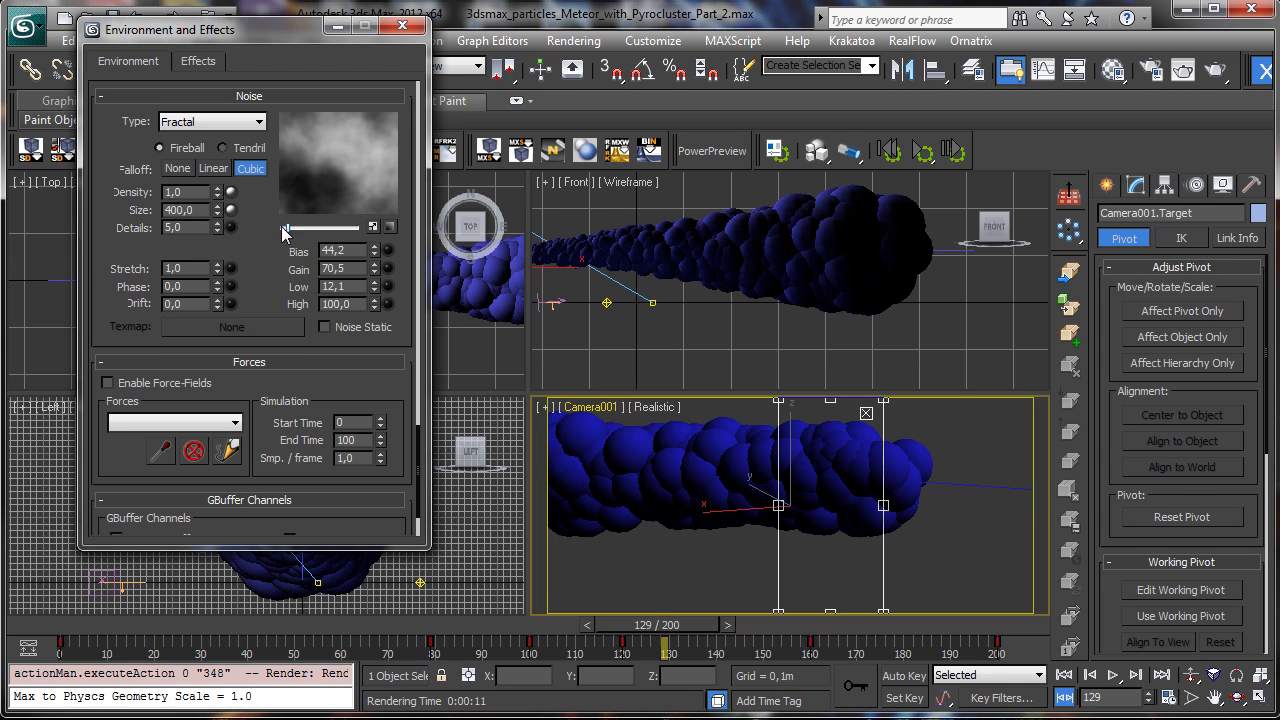
pyautogui.click(231, 288)
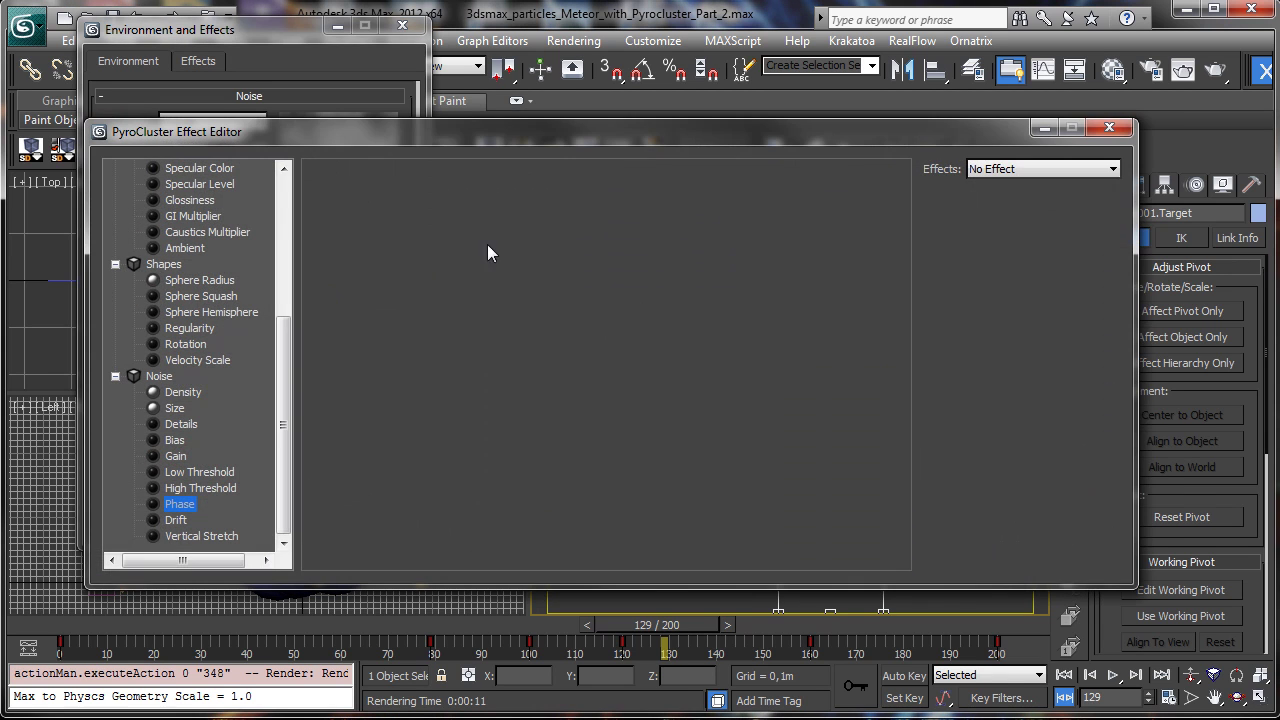
pyautogui.click(1043, 169)
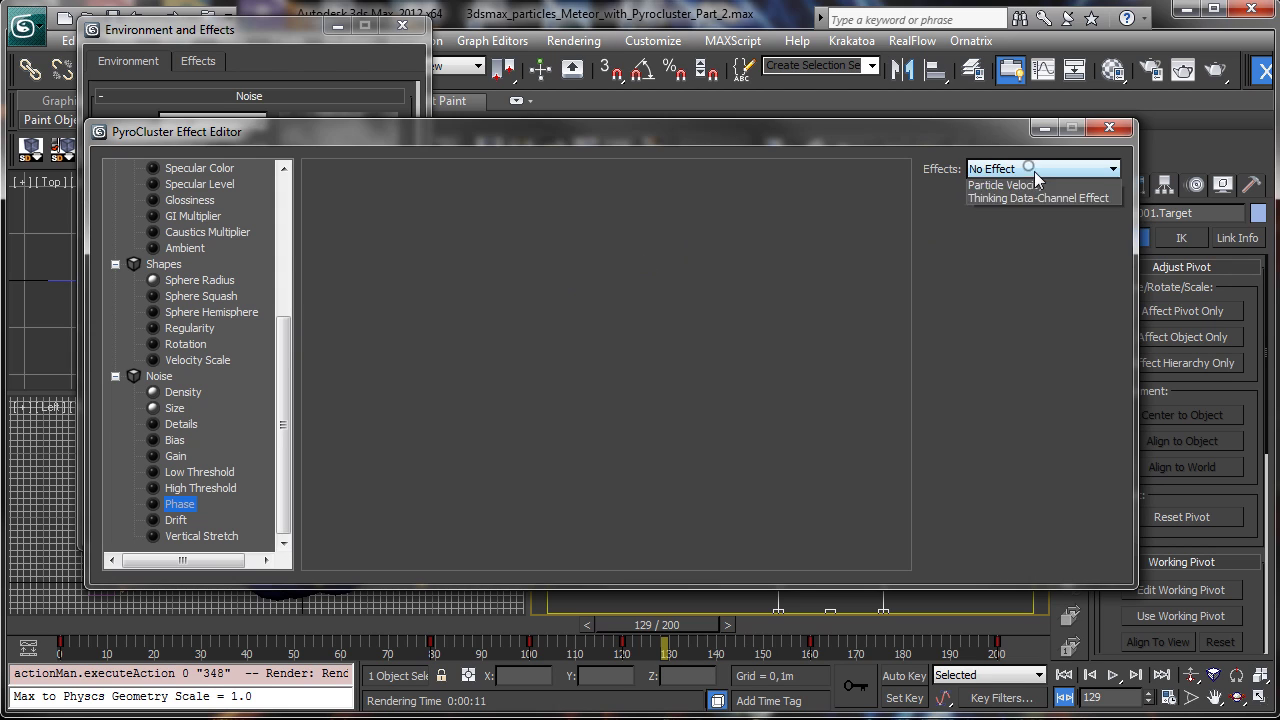
pyautogui.click(1057, 240)
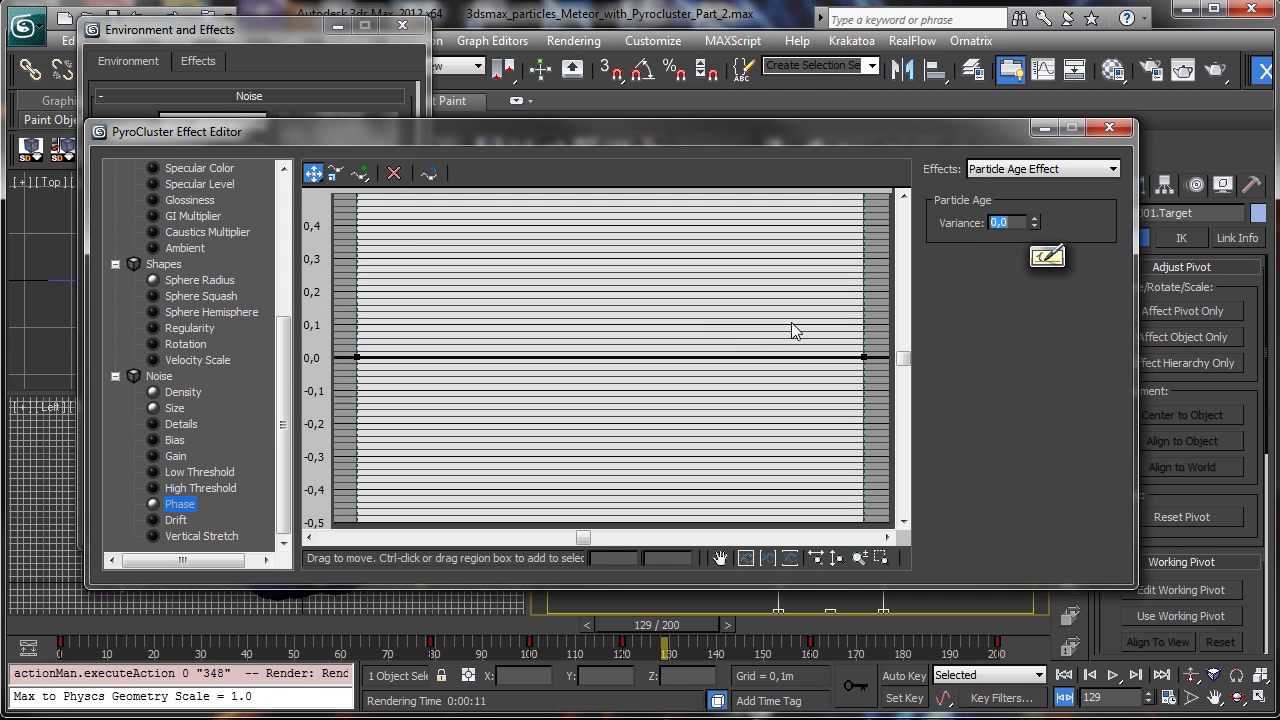
pyautogui.click(672, 558)
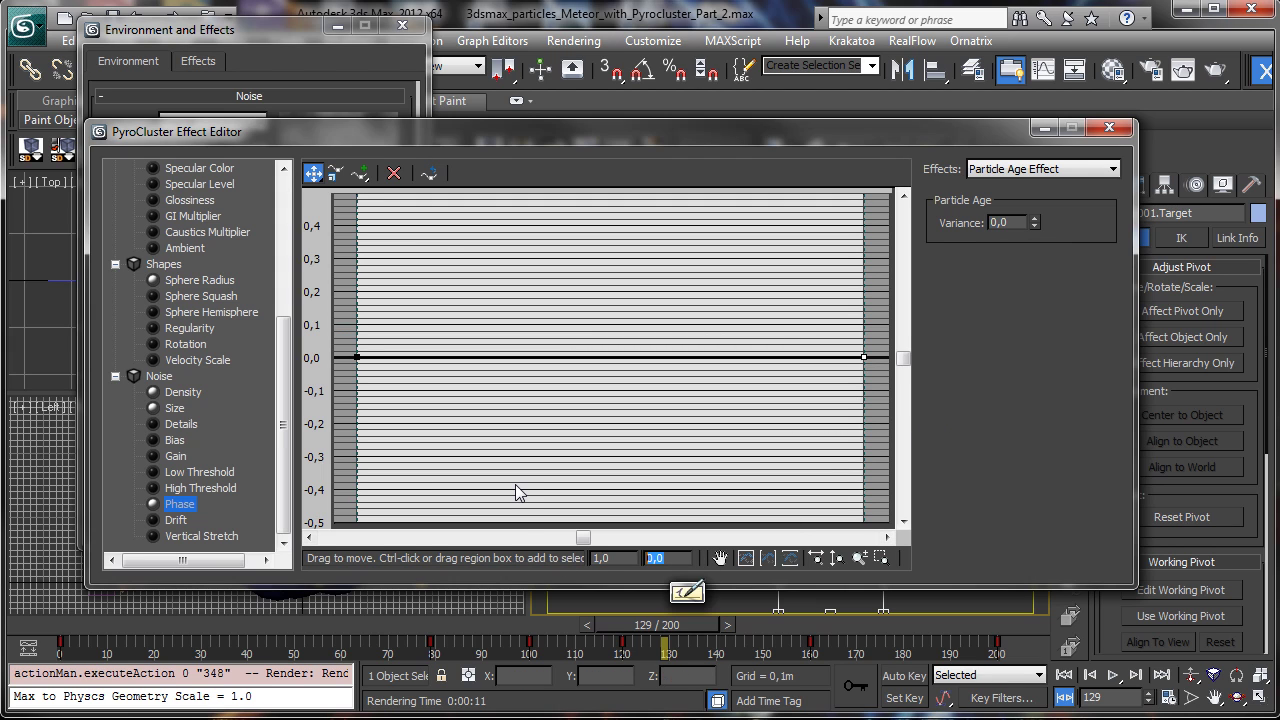
pyautogui.write('2')
pyautogui.press('Return')
pyautogui.click(1108, 127)
# - Reopen the noise Phase curve, fit it to the view, and lower its end point value to 1
pyautogui.moveTo(283, 233)
pyautogui.mouseDown()
pyautogui.moveTo(339, 233)
pyautogui.moveTo(276, 228)
pyautogui.mouseUp()
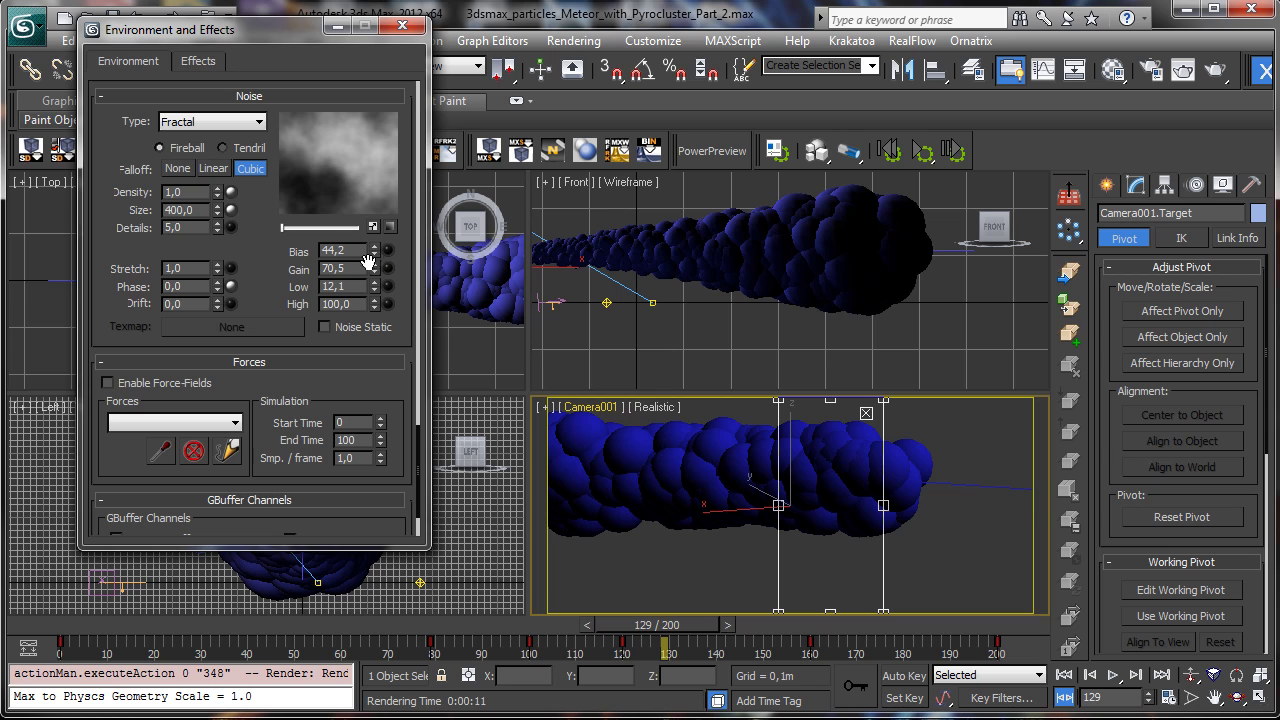
pyautogui.click(231, 287)
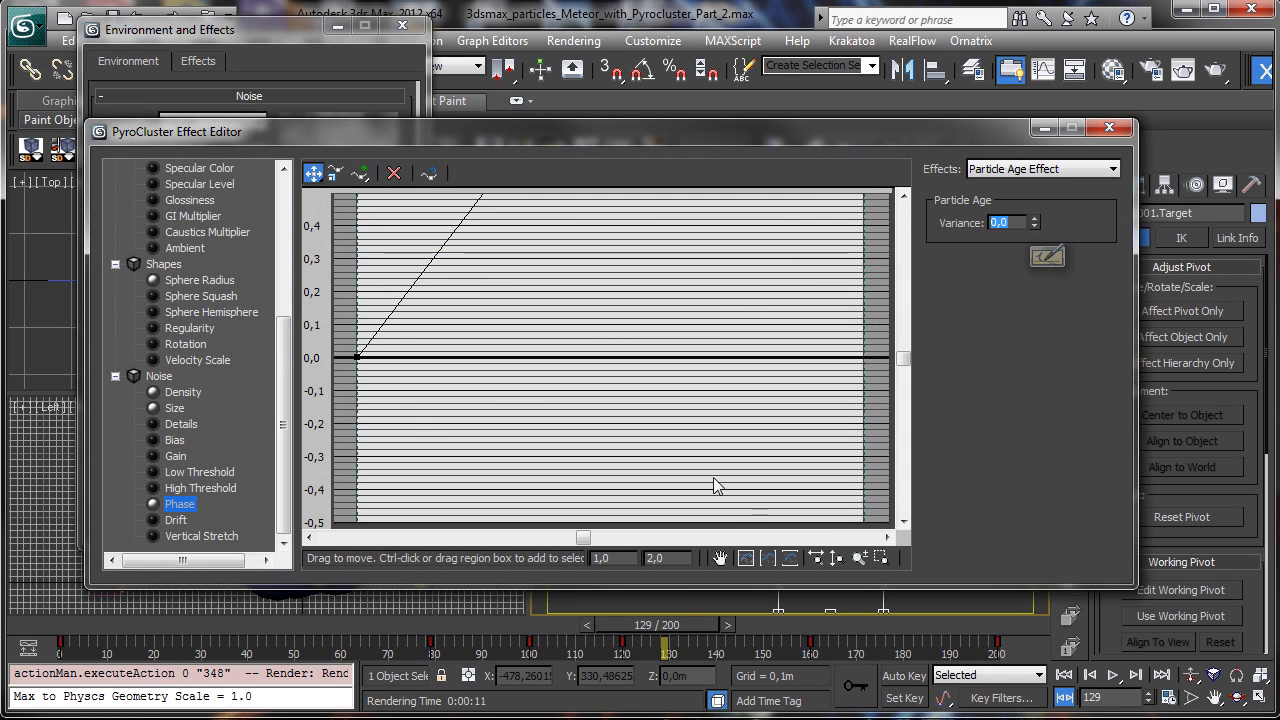
pyautogui.click(746, 557)
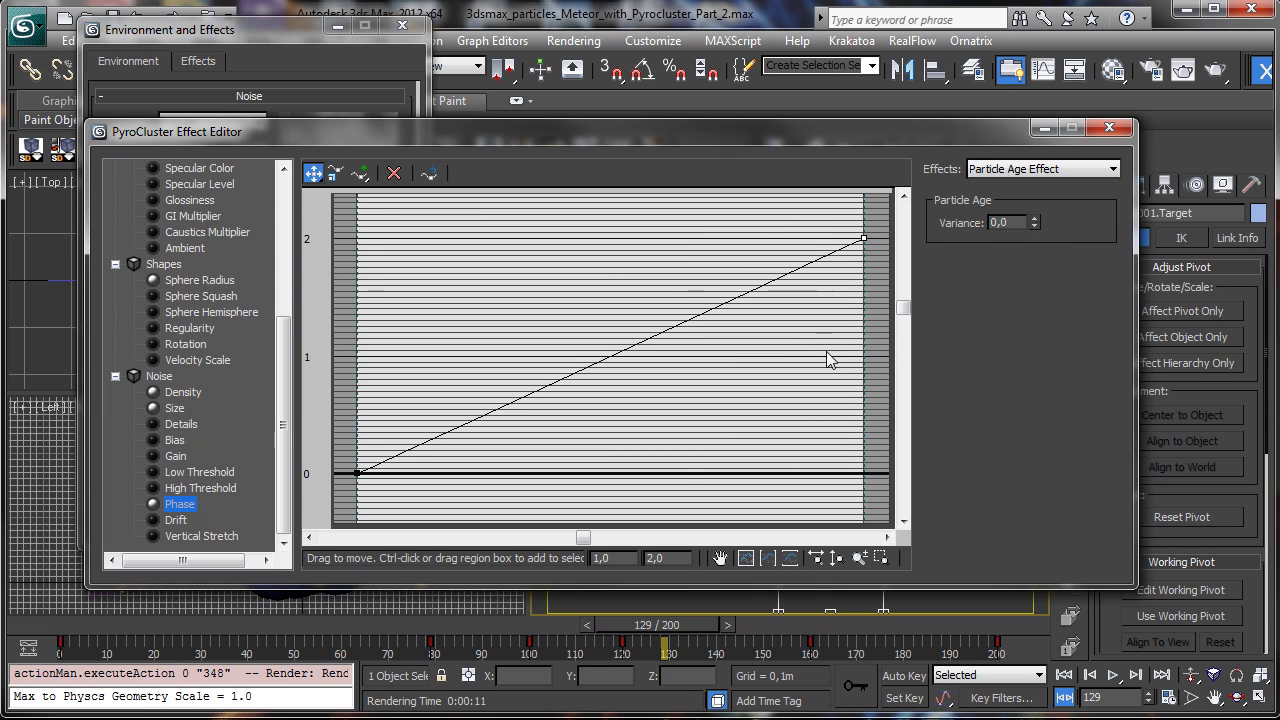
pyautogui.doubleClick(663, 558)
pyautogui.write('1')
pyautogui.press('Return')
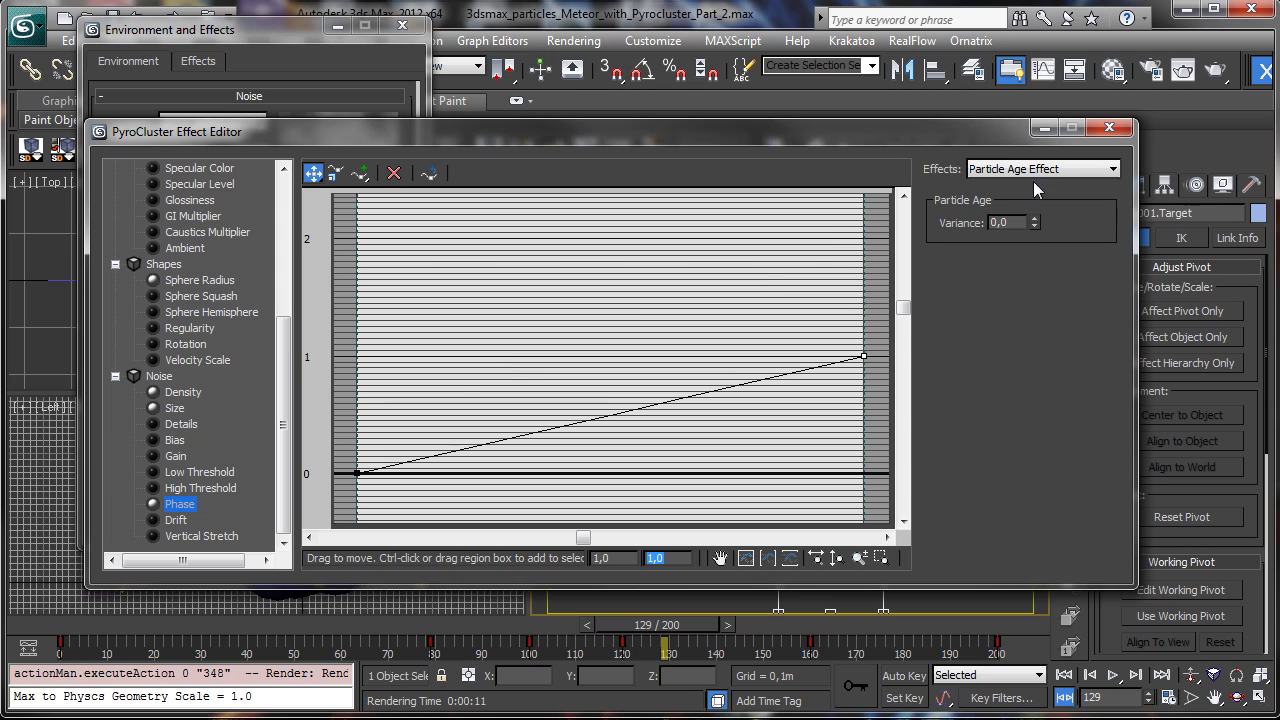
# - Assign a Particle Age Effect to the noise Drift, set the curve's end point value to 1, and close the effect editor
pyautogui.click(155, 522)
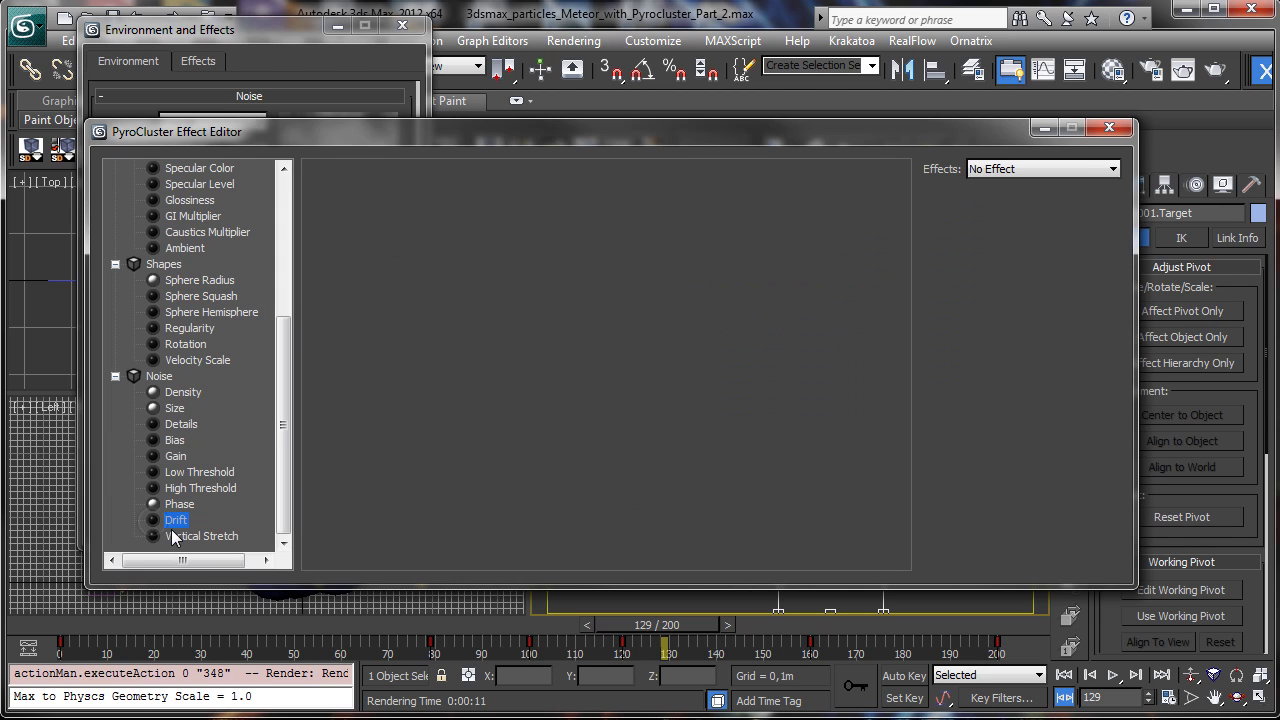
pyautogui.click(1033, 170)
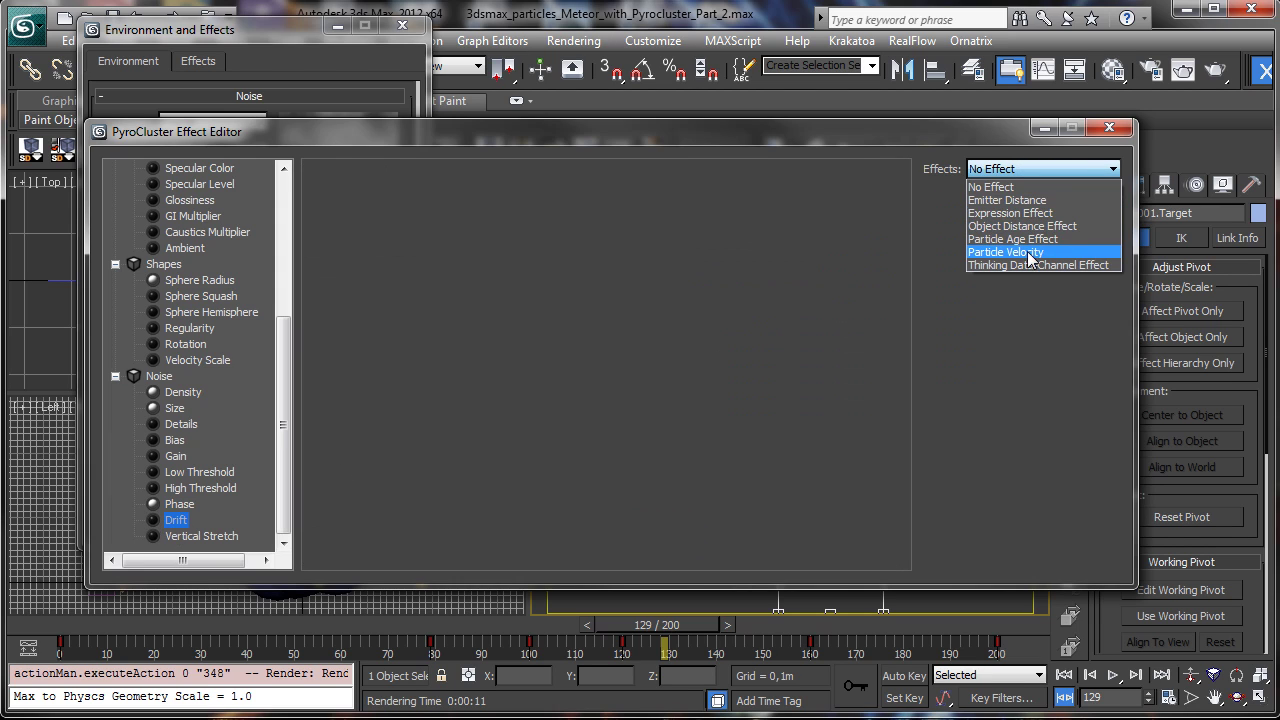
pyautogui.click(1032, 242)
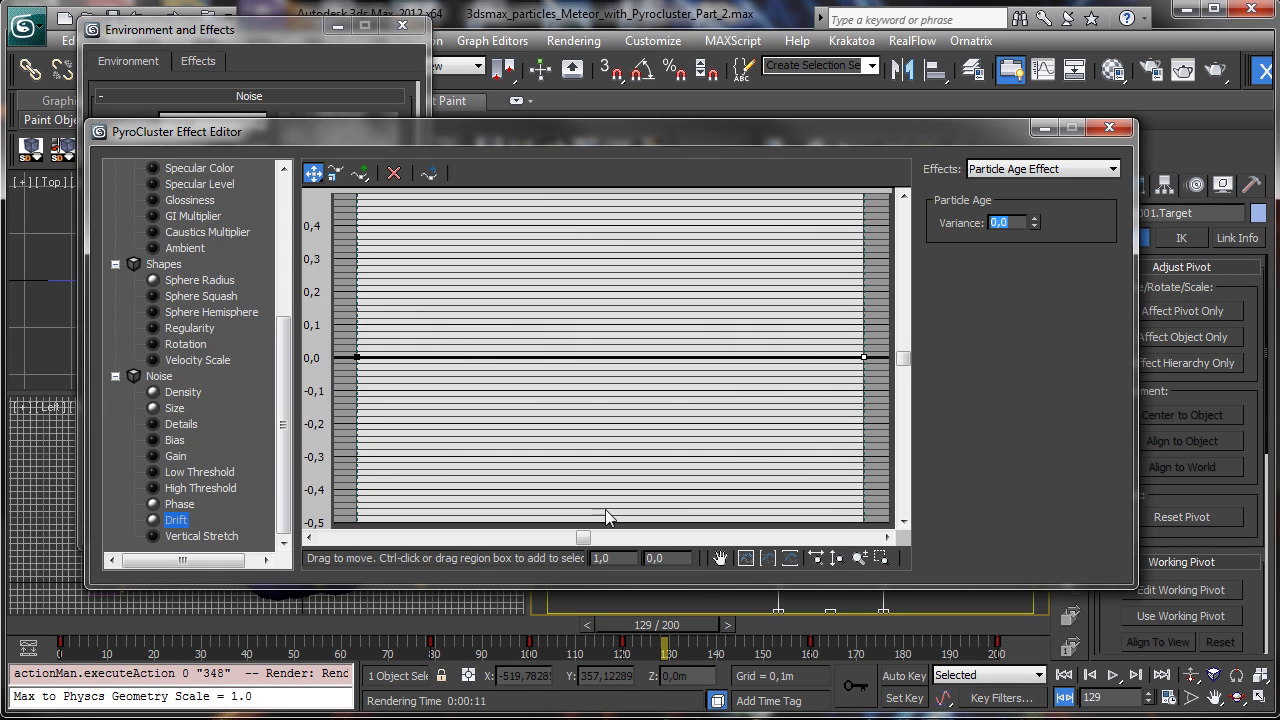
pyautogui.doubleClick(646, 559)
pyautogui.write('1')
pyautogui.press('Return')
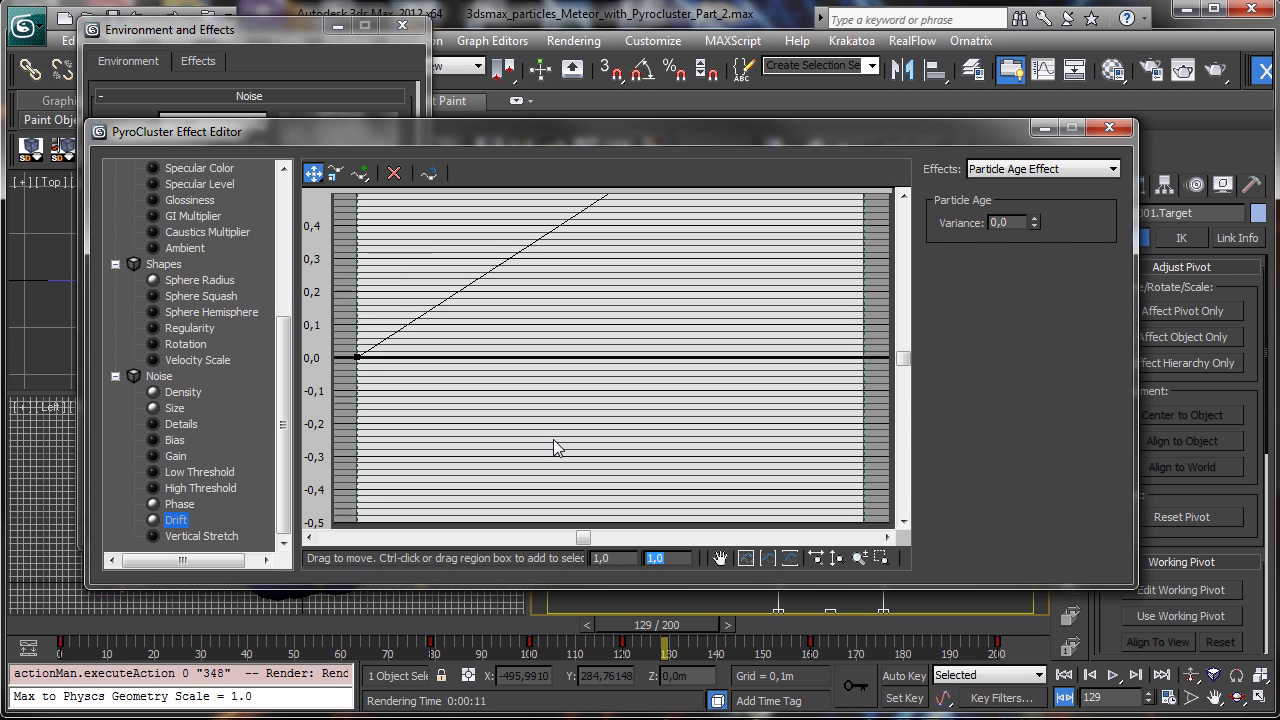
pyautogui.click(1109, 127)
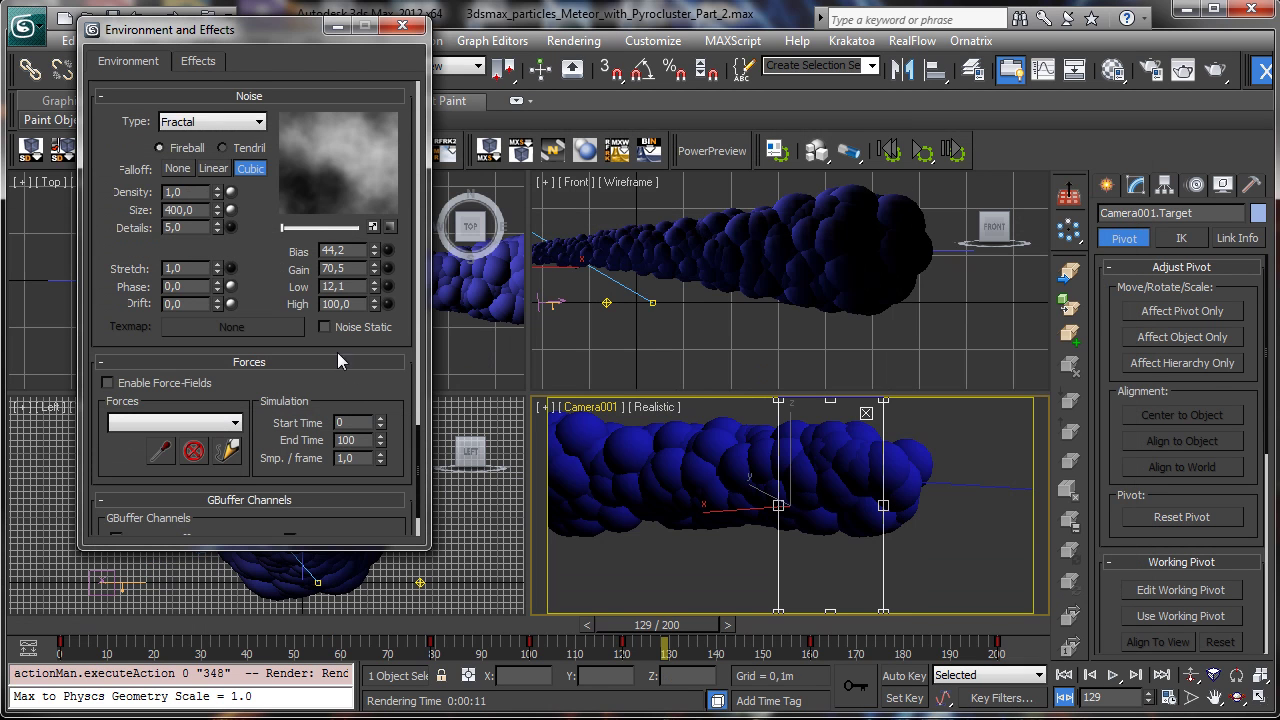
# - Preview the noise by shifting its preview slider and toggling the density display
pyautogui.moveTo(305, 228)
pyautogui.mouseDown()
pyautogui.moveTo(361, 229)
pyautogui.moveTo(296, 228)
pyautogui.mouseUp()
pyautogui.click(390, 231)
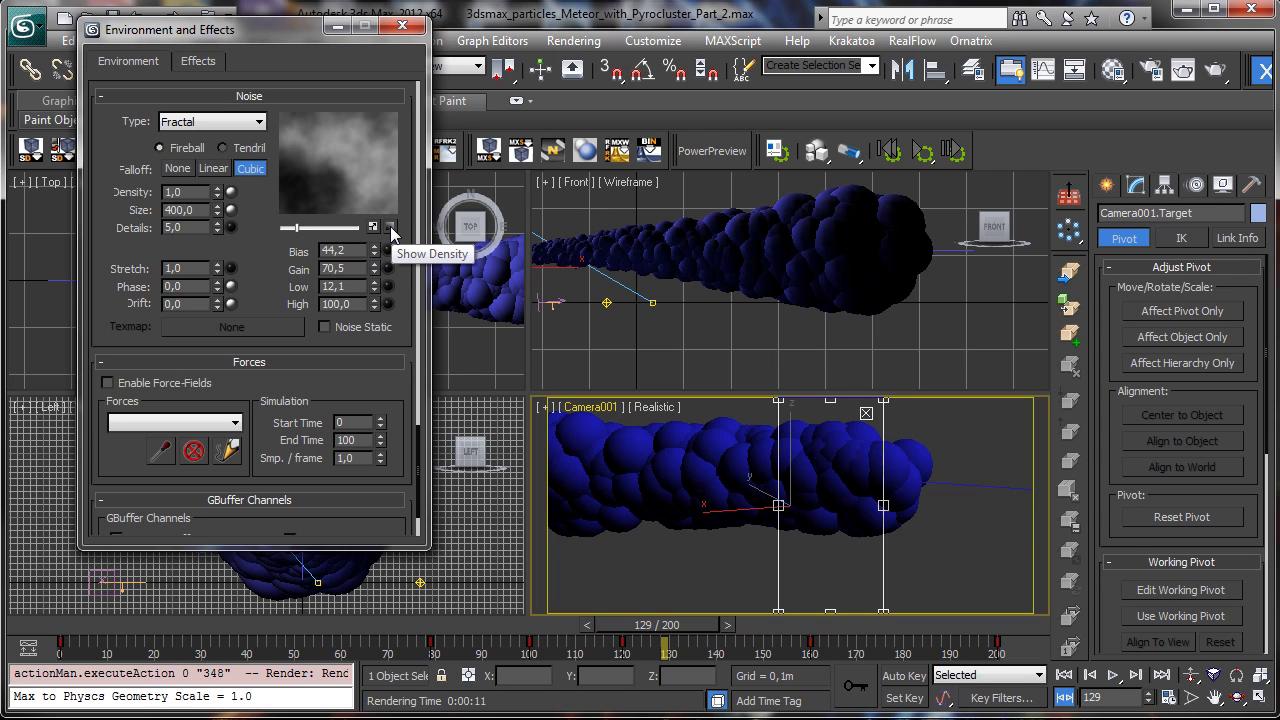
# - Compare the noise preview's display modes by switching the density and background displays on and off
pyautogui.click(391, 230)
pyautogui.click(390, 230)
pyautogui.click(390, 230)
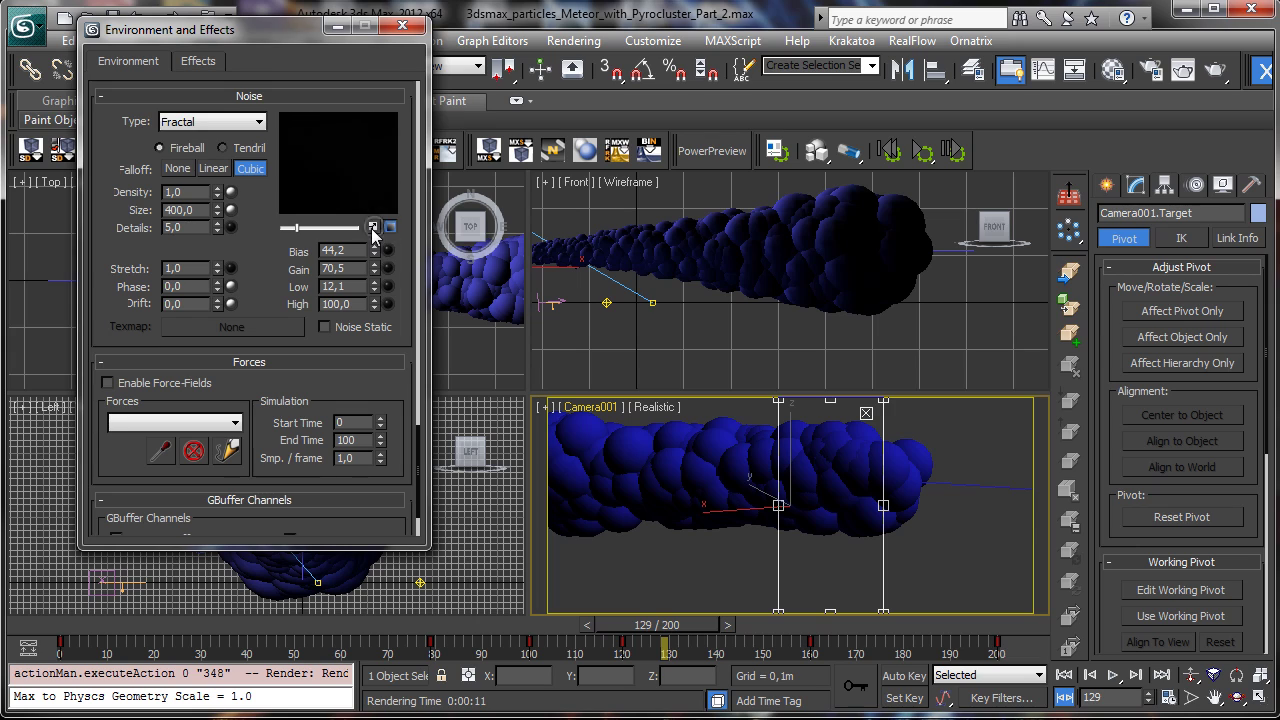
pyautogui.click(372, 229)
pyautogui.click(373, 230)
pyautogui.click(390, 231)
pyautogui.click(372, 230)
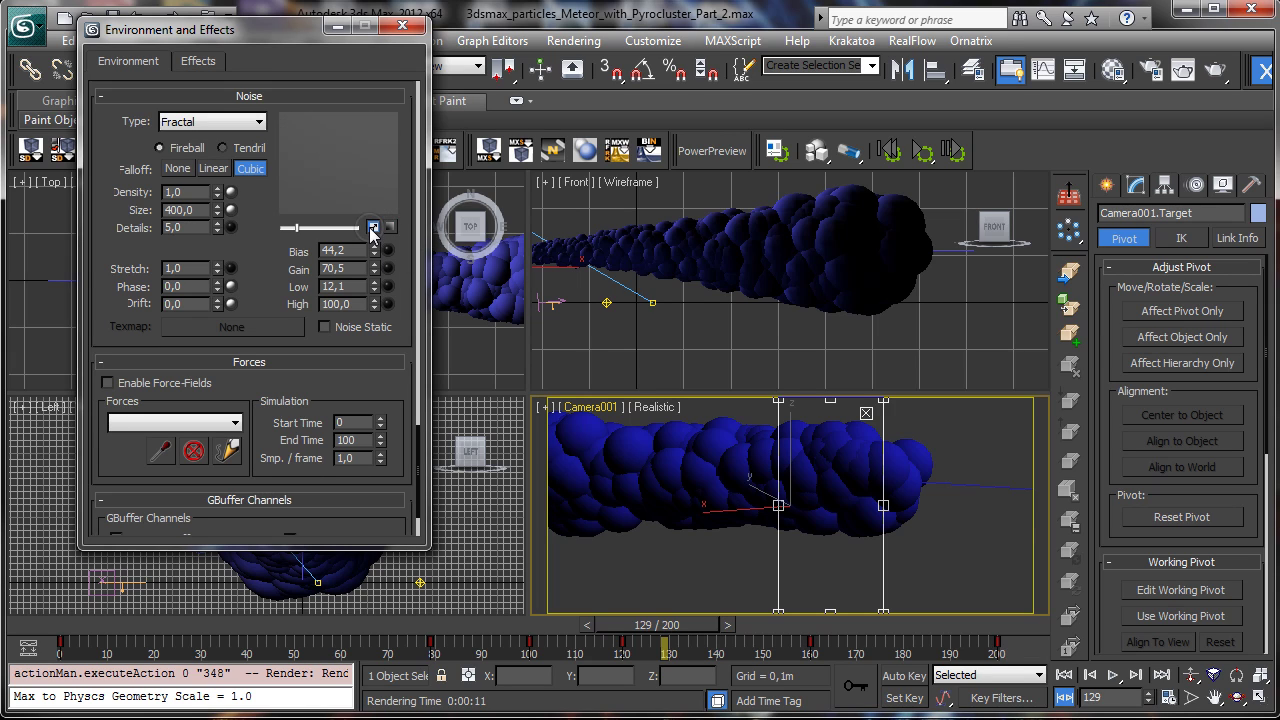
pyautogui.click(372, 229)
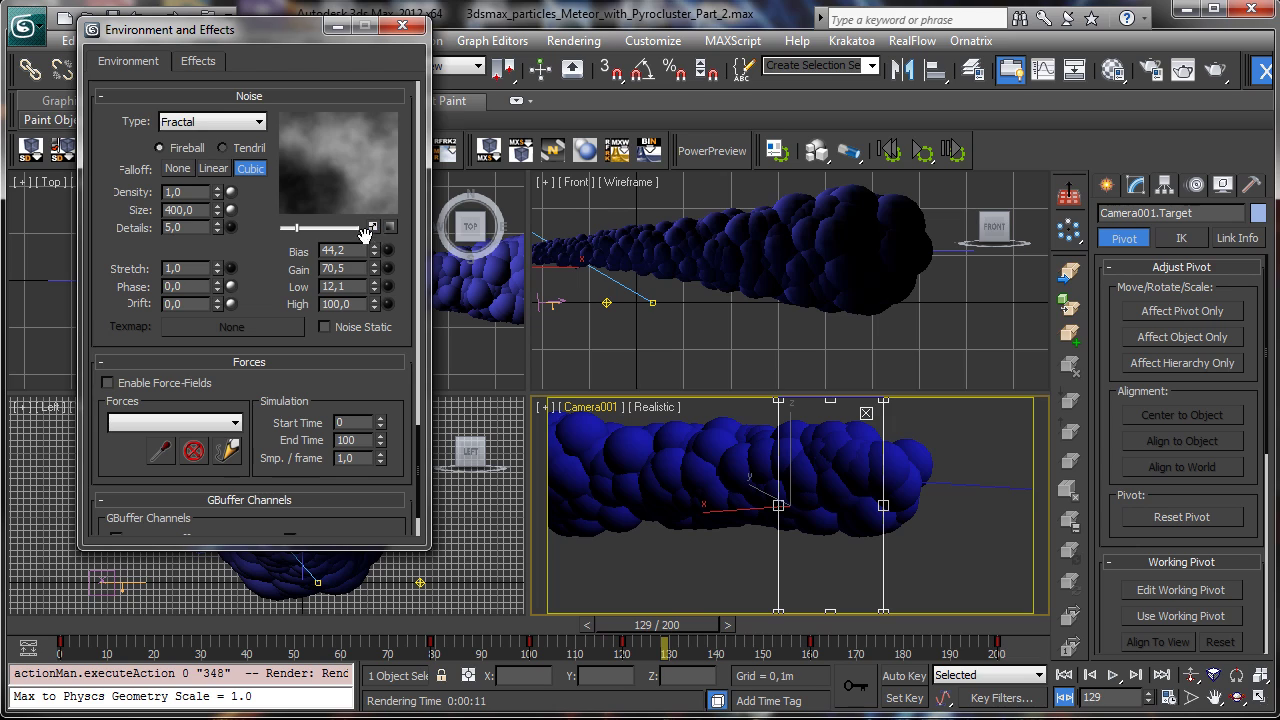
# - Set the noise Drift curve's end point value to 10, put the effect editor away and check the noise preview
pyautogui.click(231, 304)
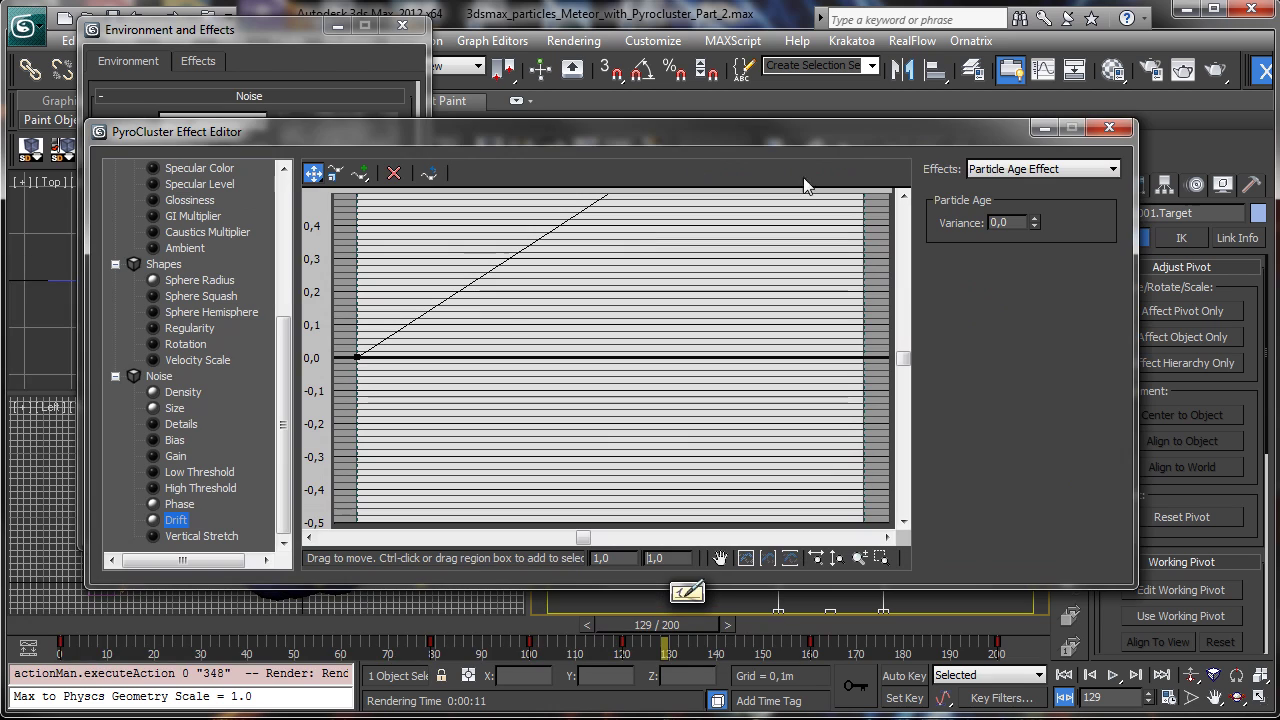
pyautogui.moveTo(666, 560); pyautogui.dragTo(536, 535)
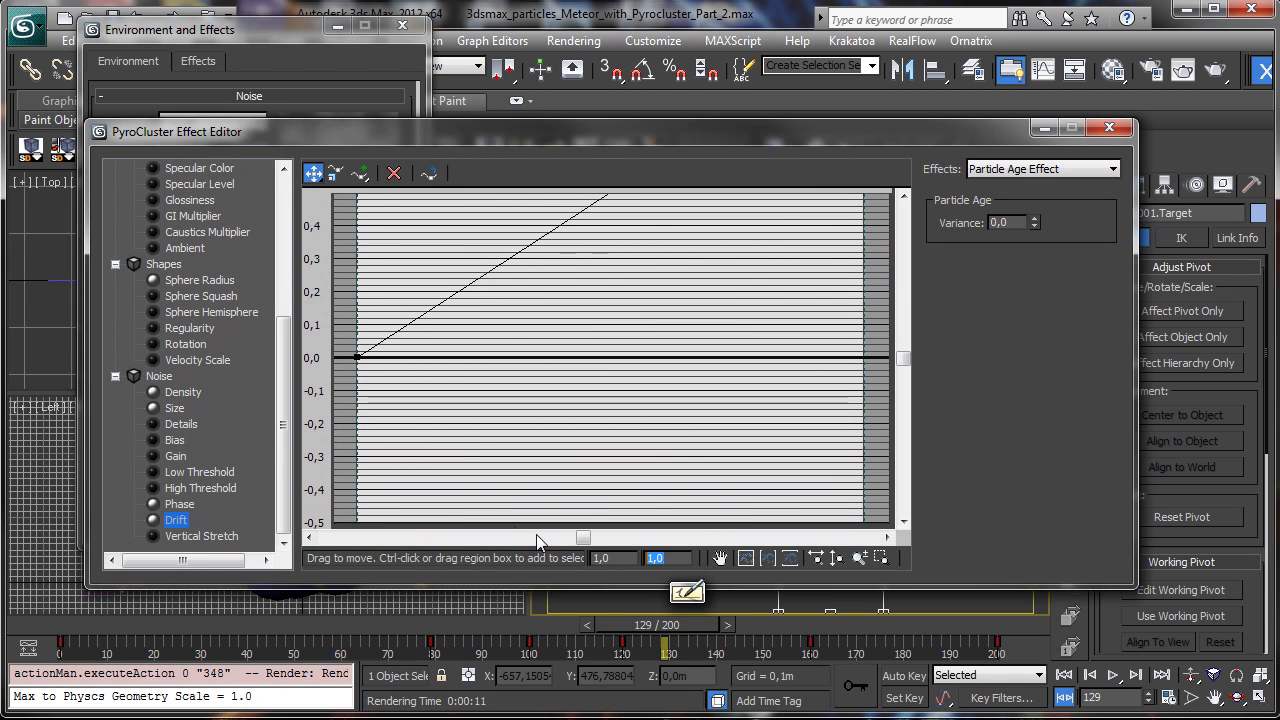
pyautogui.write('10')
pyautogui.press('Return')
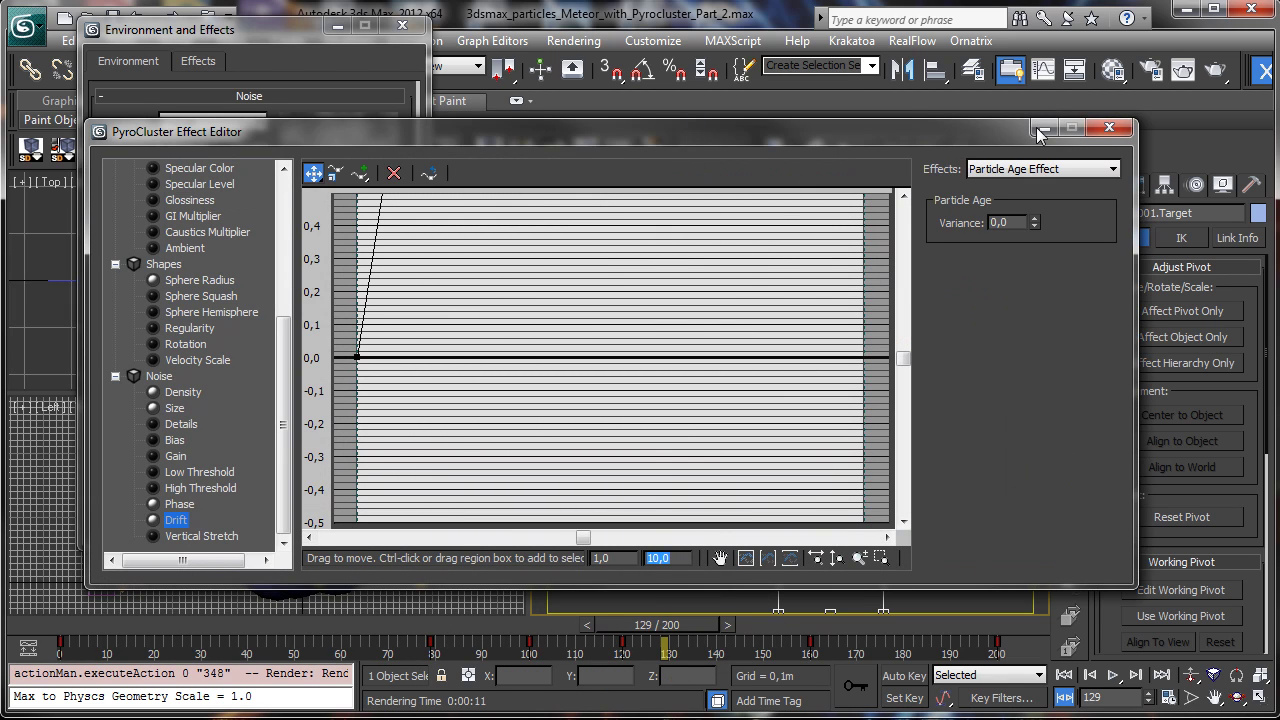
pyautogui.click(1044, 128)
pyautogui.moveTo(300, 232)
pyautogui.mouseDown()
pyautogui.moveTo(354, 232)
pyautogui.moveTo(284, 229)
pyautogui.moveTo(368, 229)
pyautogui.moveTo(293, 236)
pyautogui.mouseUp()
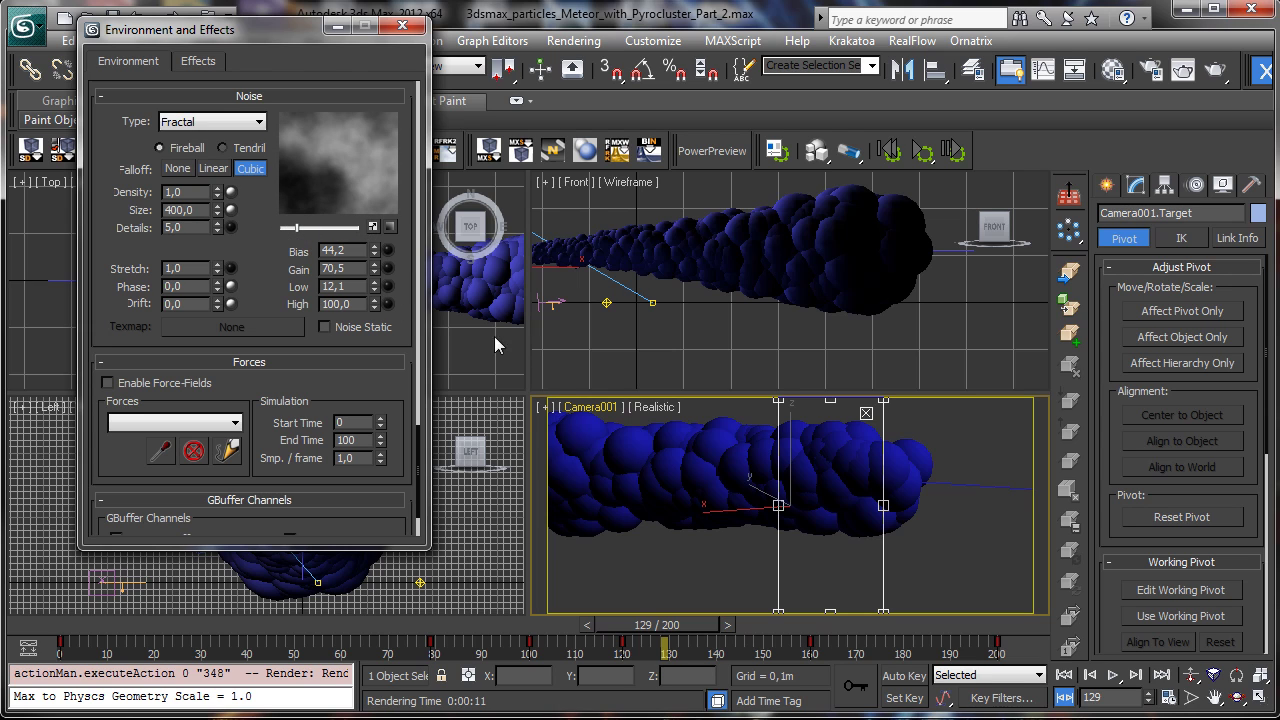
# - Set the render area to View and try a test render of the camera view at frame 160
pyautogui.click(1184, 70)
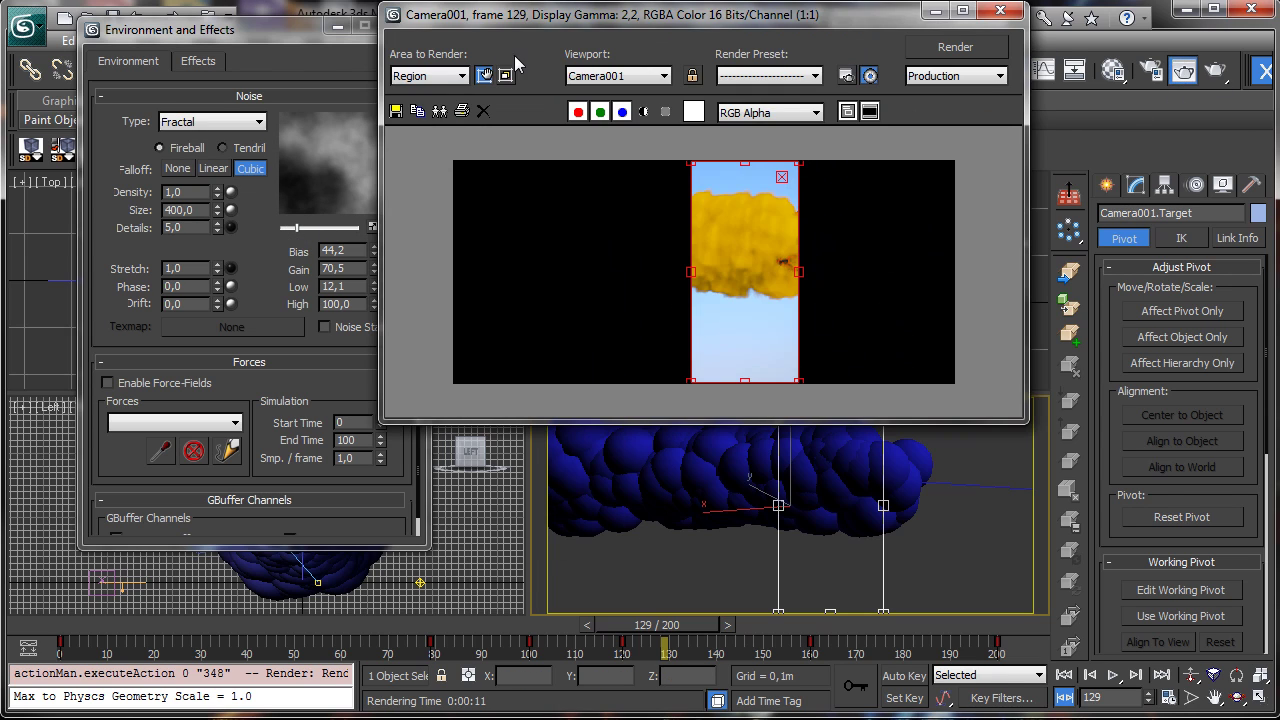
pyautogui.click(455, 77)
pyautogui.click(420, 92)
pyautogui.click(933, 13)
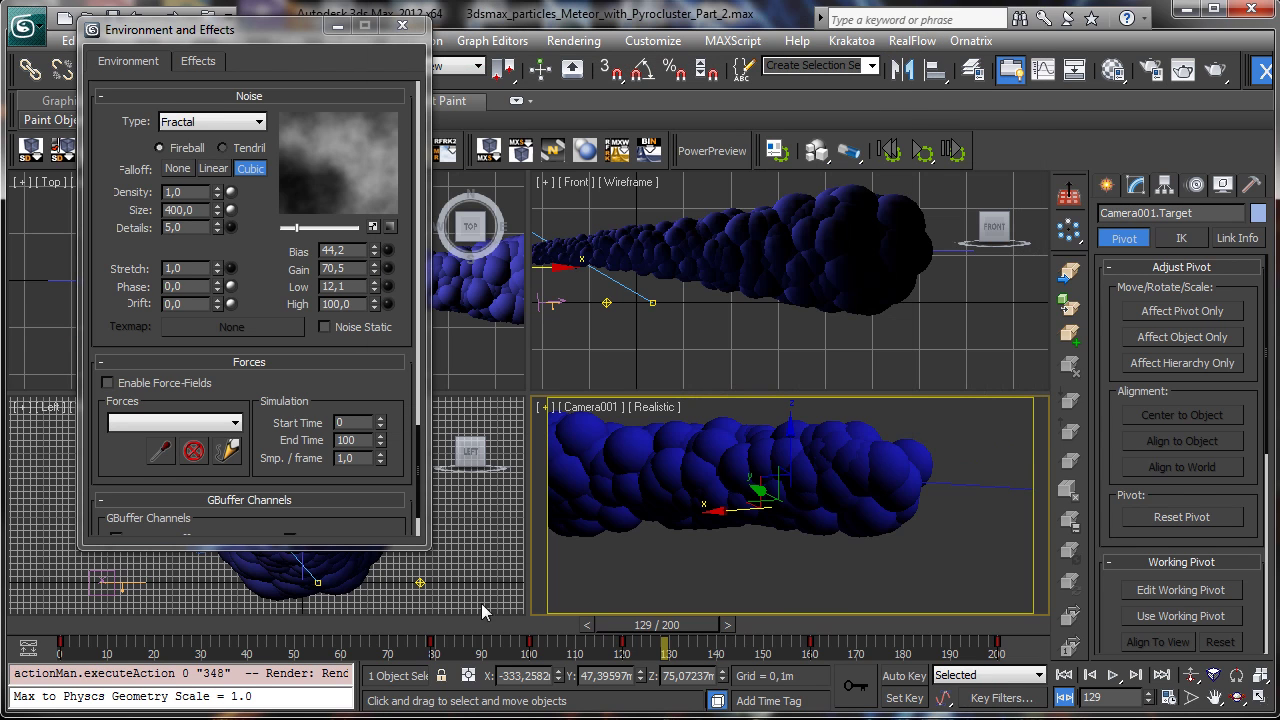
pyautogui.moveTo(670, 628); pyautogui.dragTo(814, 630)
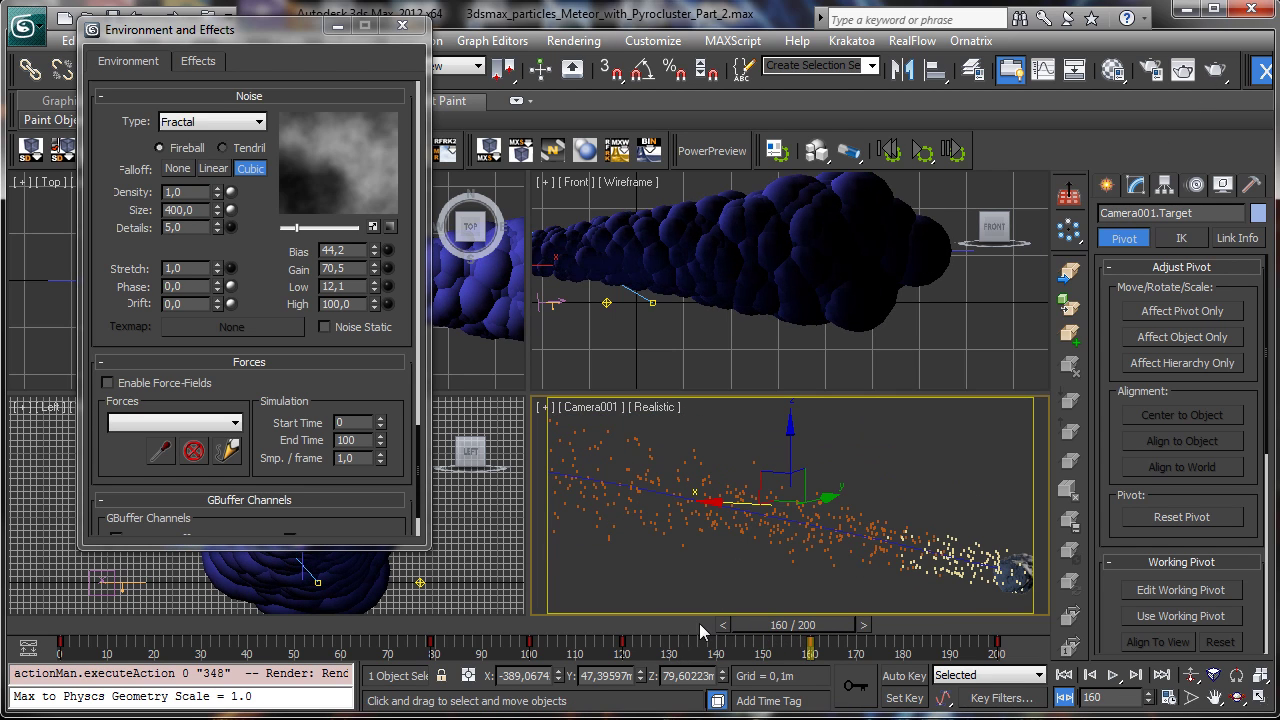
pyautogui.click(1183, 69)
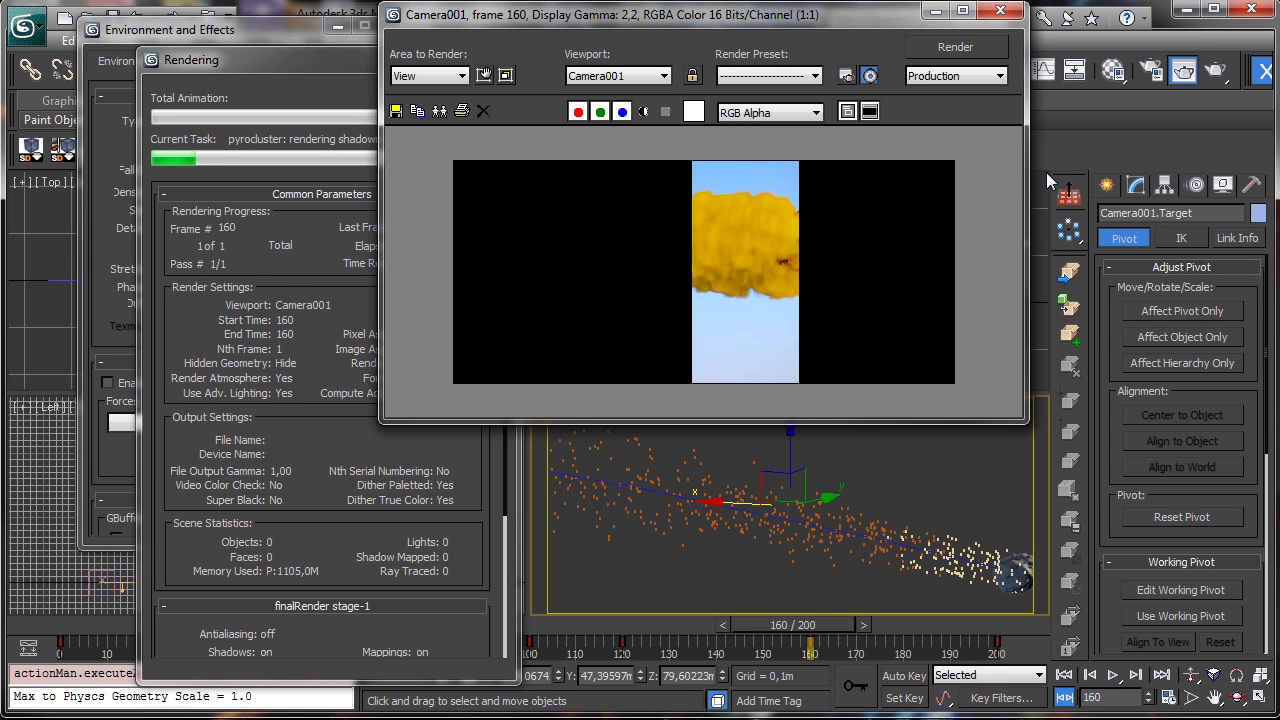
pyautogui.click(290, 77)
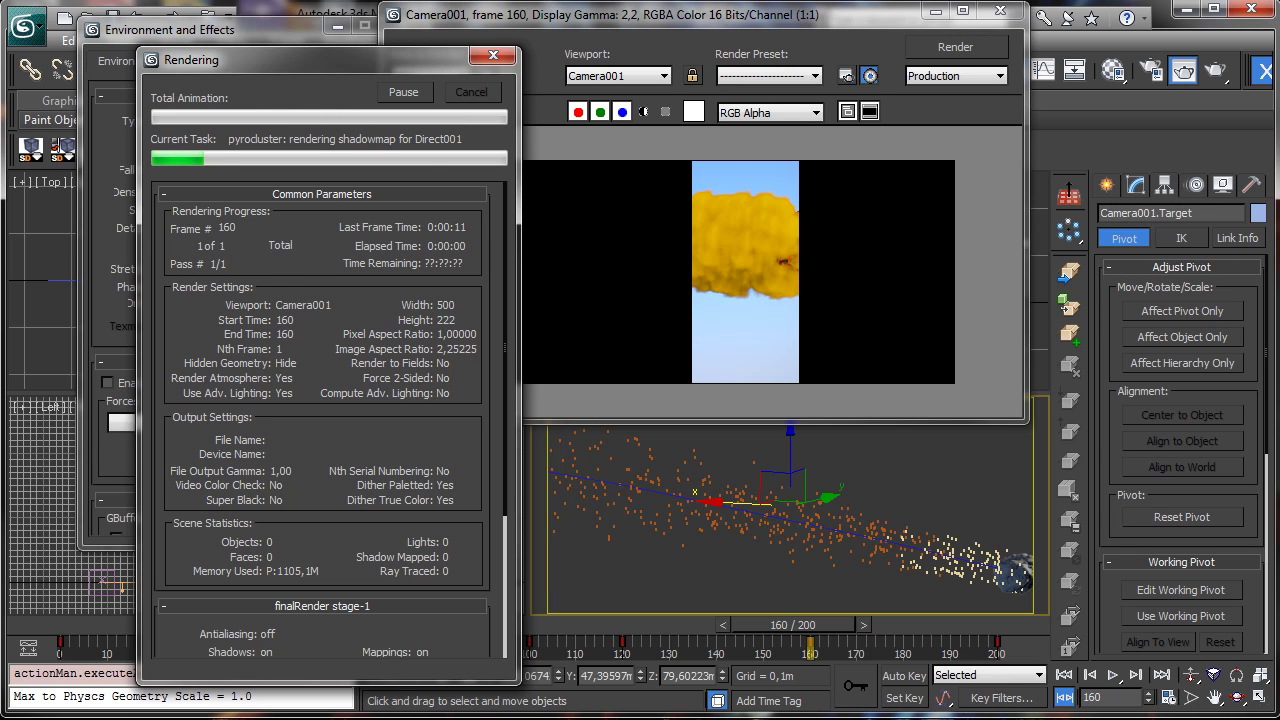
# - Set the PyroCluster shadows' Initial Step to 0,5m and render frame 160
pyautogui.moveTo(278, 240); pyautogui.dragTo(293, 622)
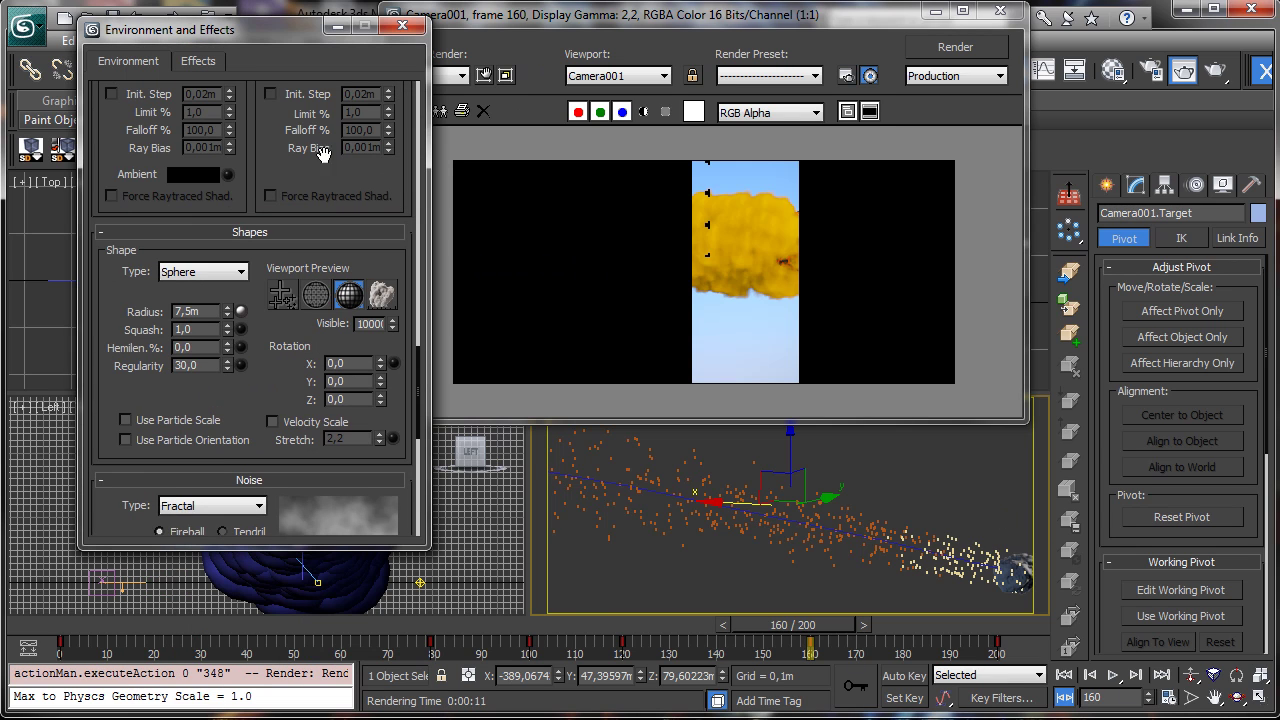
pyautogui.moveTo(349, 190); pyautogui.dragTo(336, 586)
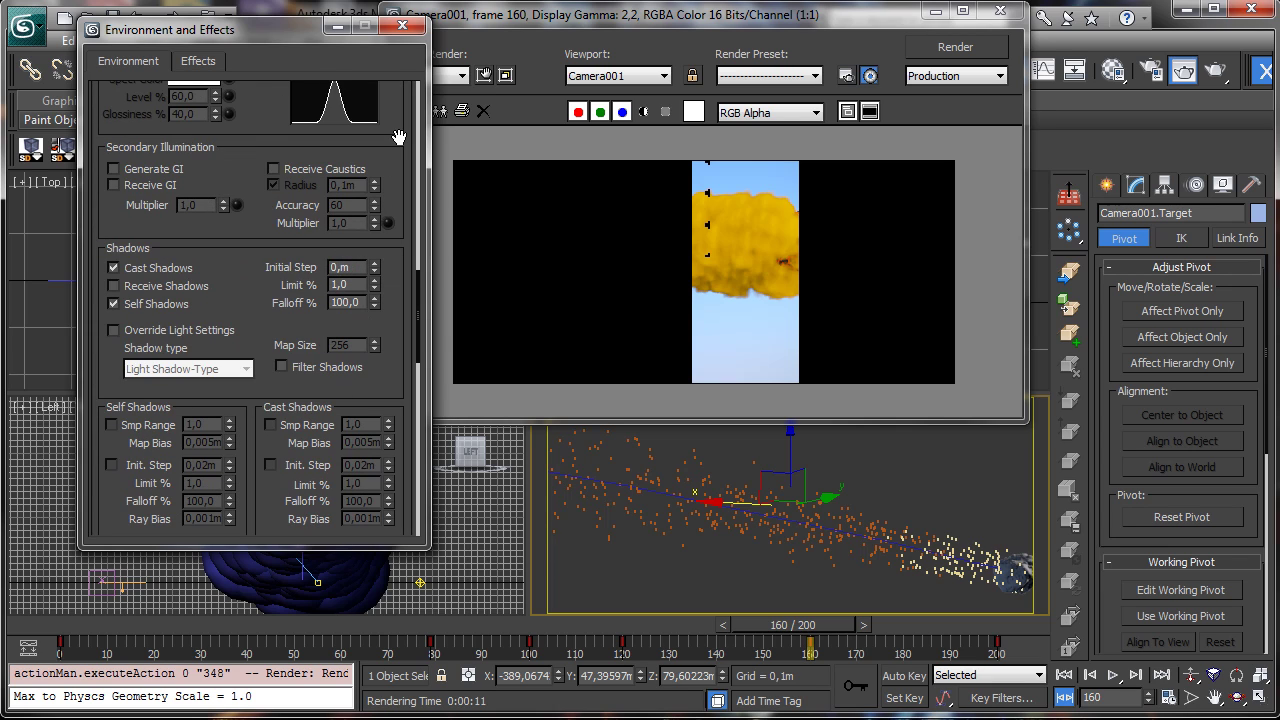
pyautogui.press('Return')
pyautogui.click(940, 47)
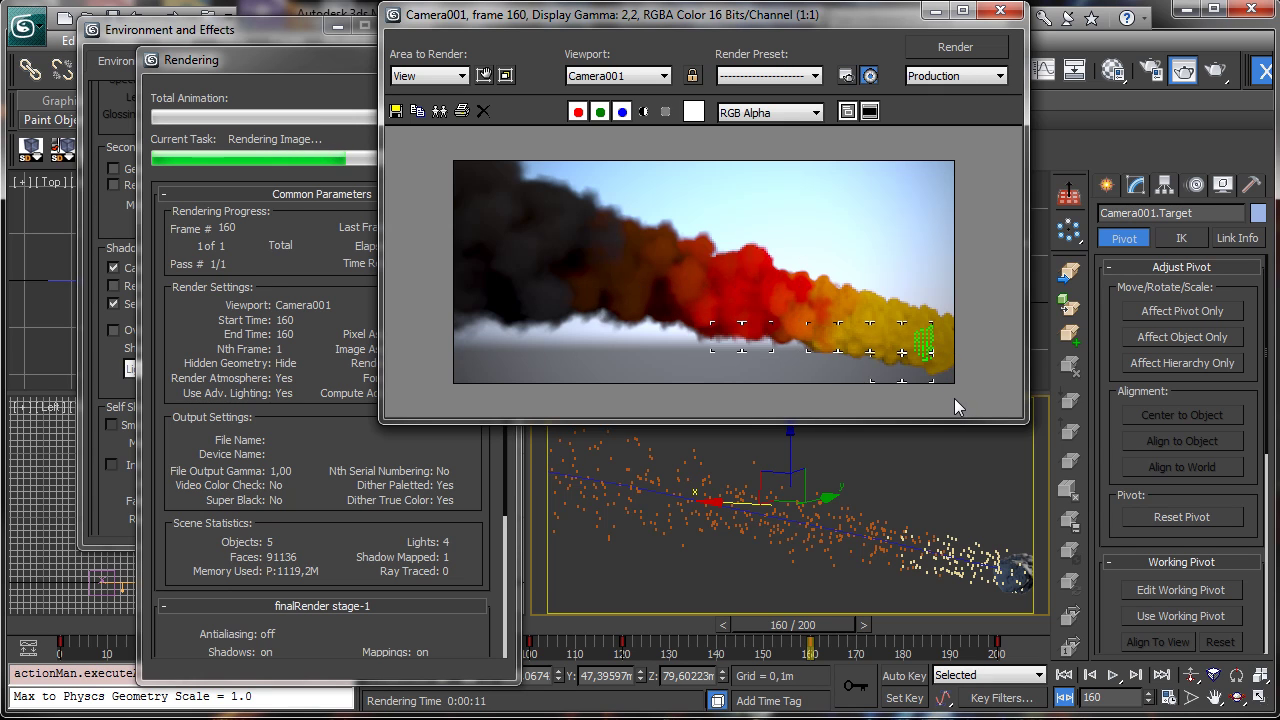
# - Test-render the meteor trail at frame 200 and cancel the render once enough of the smoke is shown
pyautogui.moveTo(762, 634); pyautogui.dragTo(946, 652)
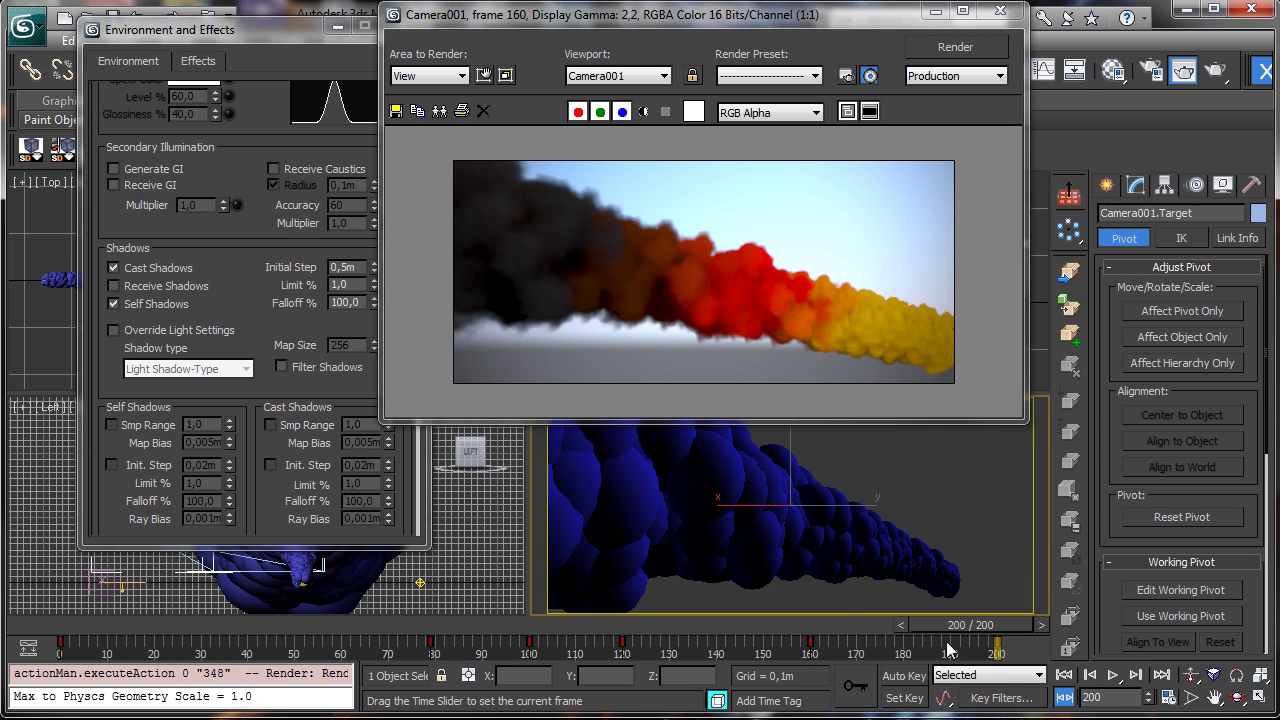
pyautogui.click(955, 47)
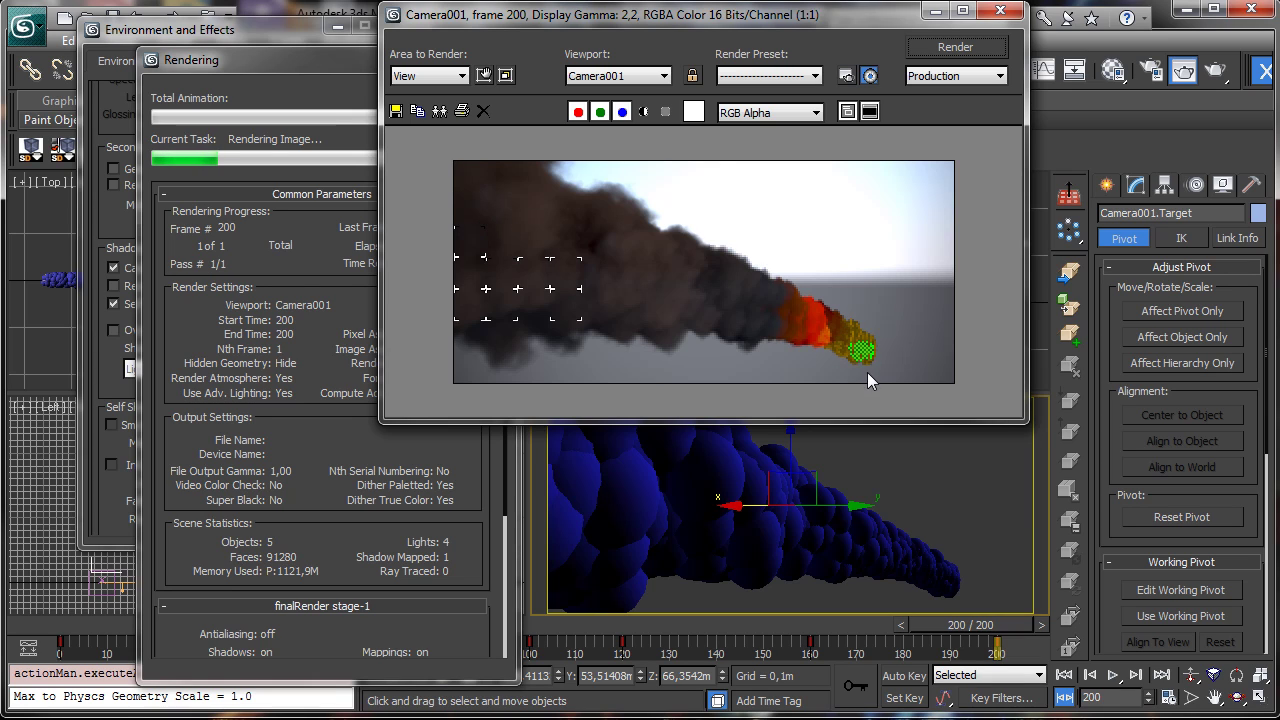
pyautogui.click(933, 12)
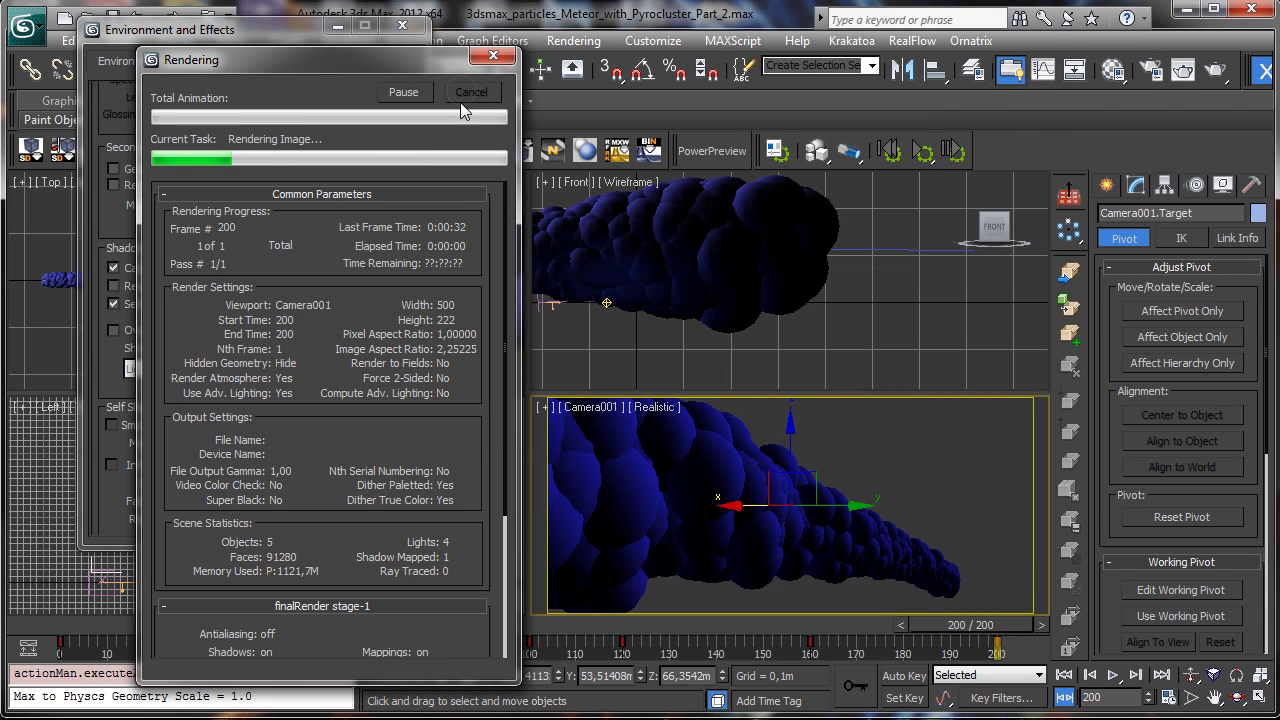
pyautogui.click(461, 99)
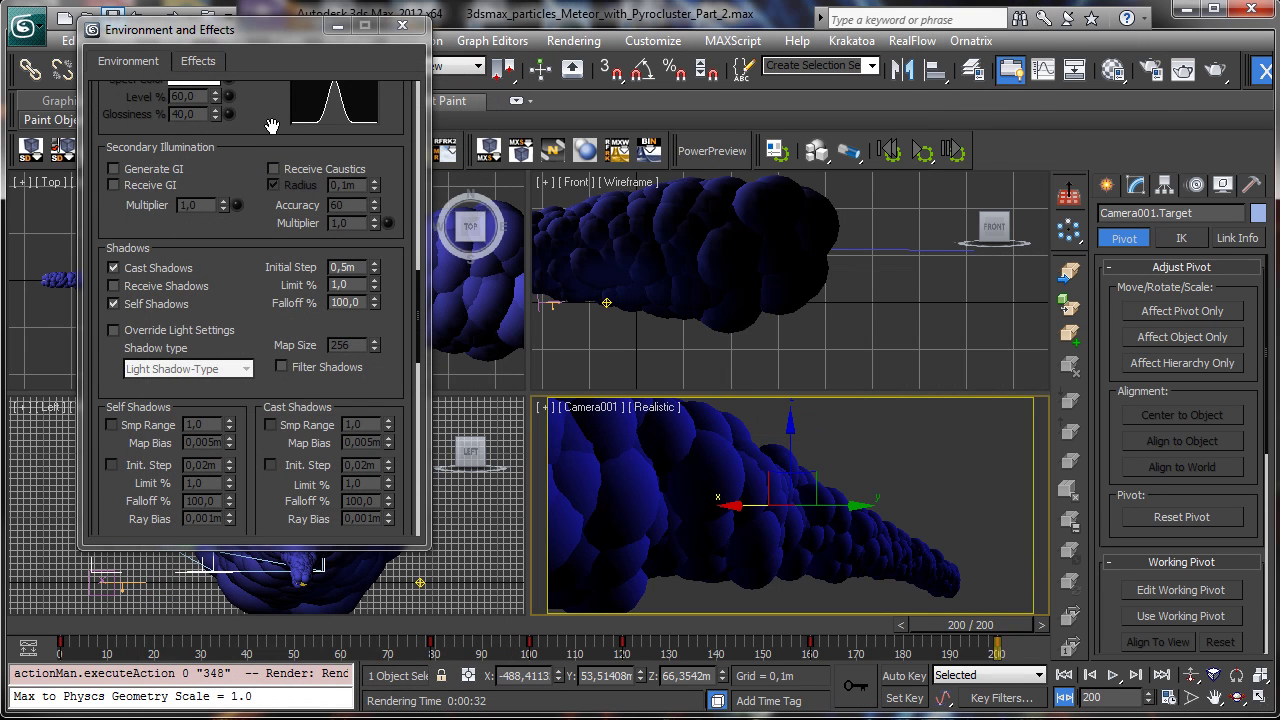
# - Deactivate the pyrocluster3 atmosphere effect and render frame 200 to check the meteor without its smoke
pyautogui.scroll(10, 271, 125)
pyautogui.scroll(5, 224, 432)
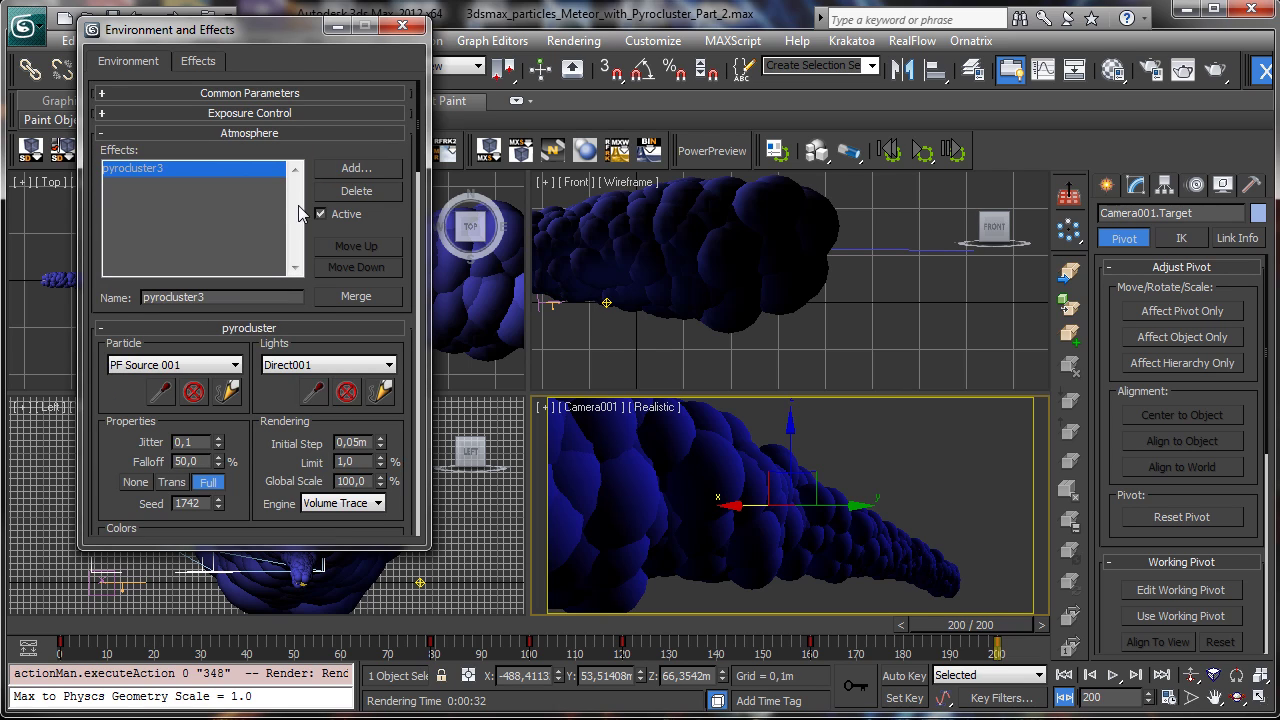
pyautogui.click(340, 212)
pyautogui.click(1183, 70)
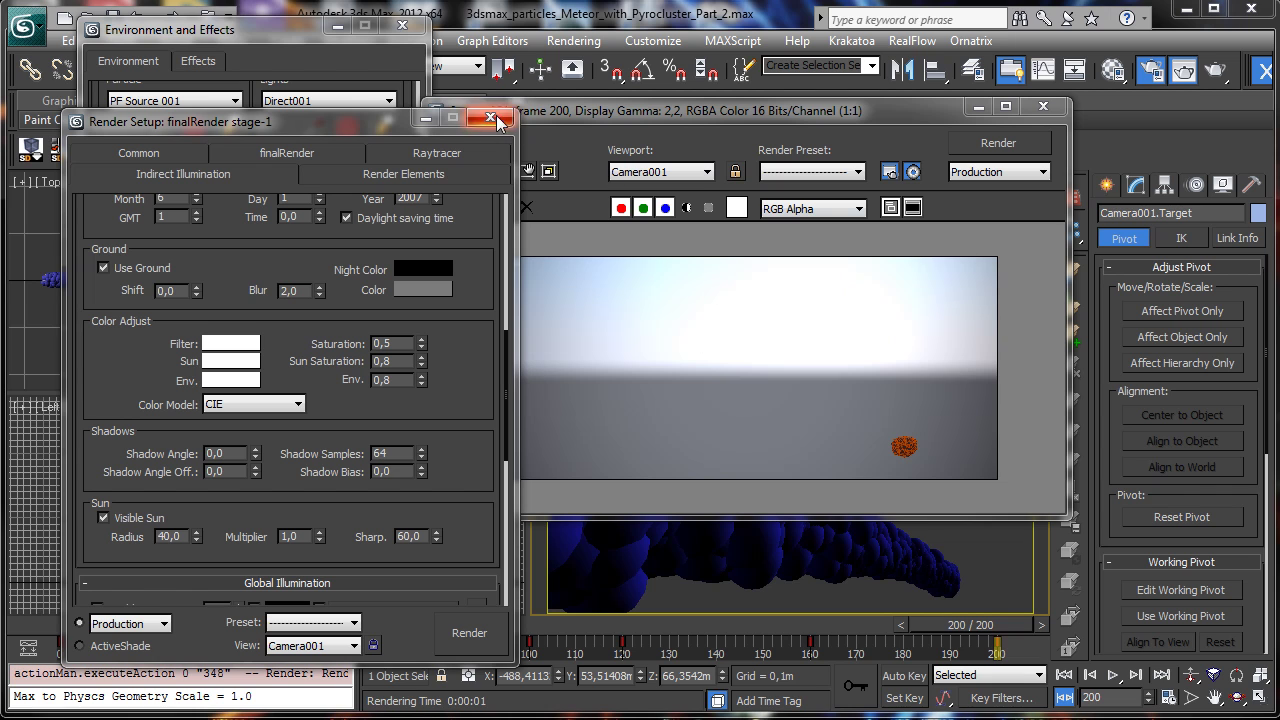
pyautogui.click(422, 116)
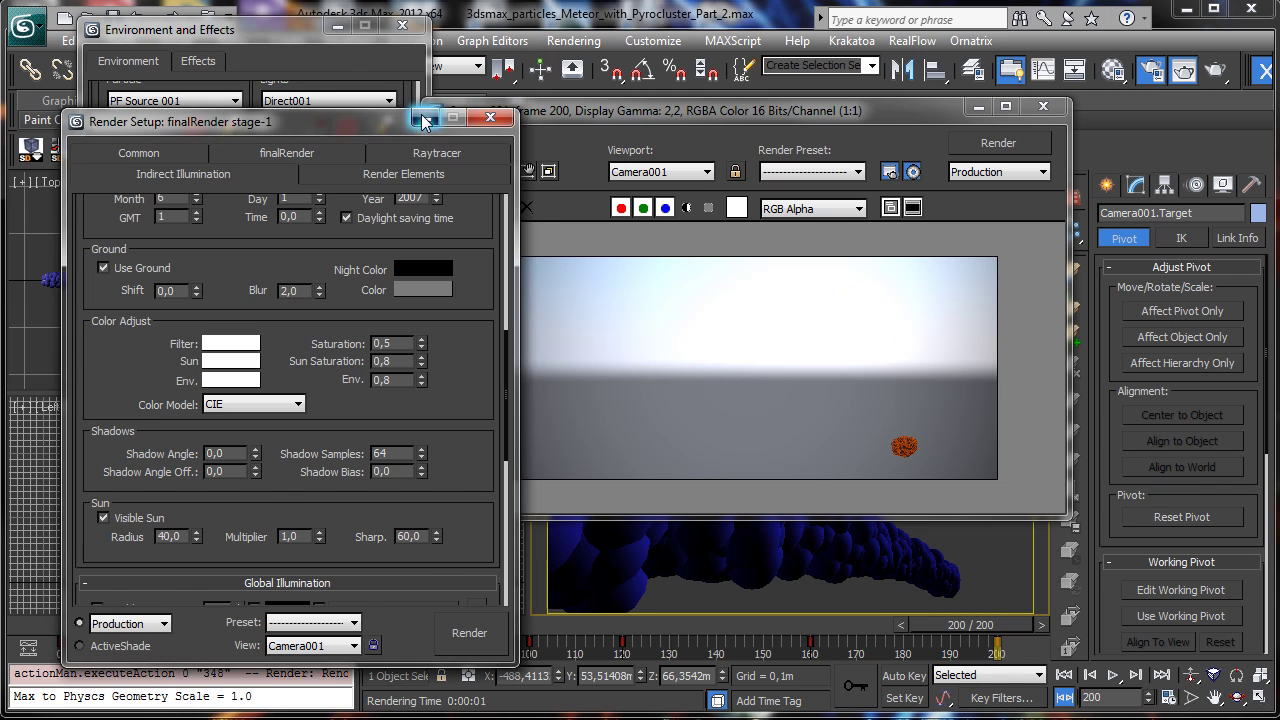
pyautogui.click(979, 107)
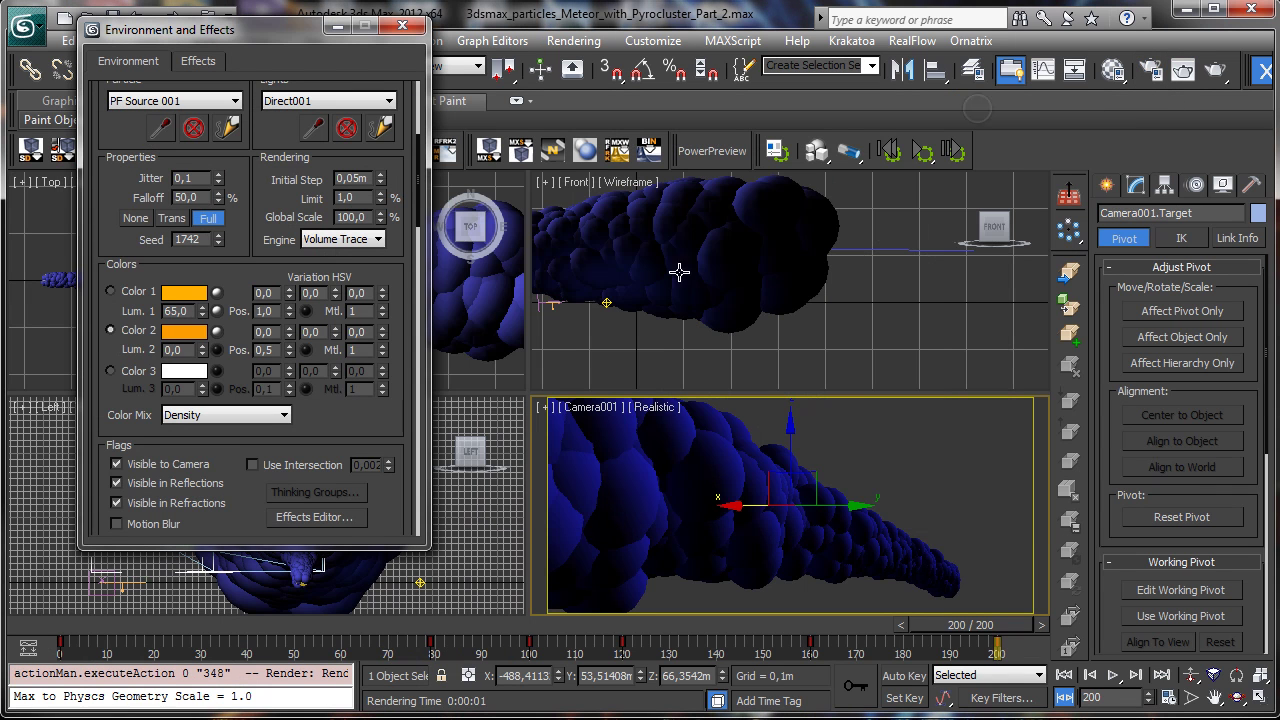
# - Test-render the meteor without smoke at frames 12 and 59 and close the rendered frame window
pyautogui.click(49, 630)
pyautogui.moveTo(49, 626); pyautogui.dragTo(103, 627)
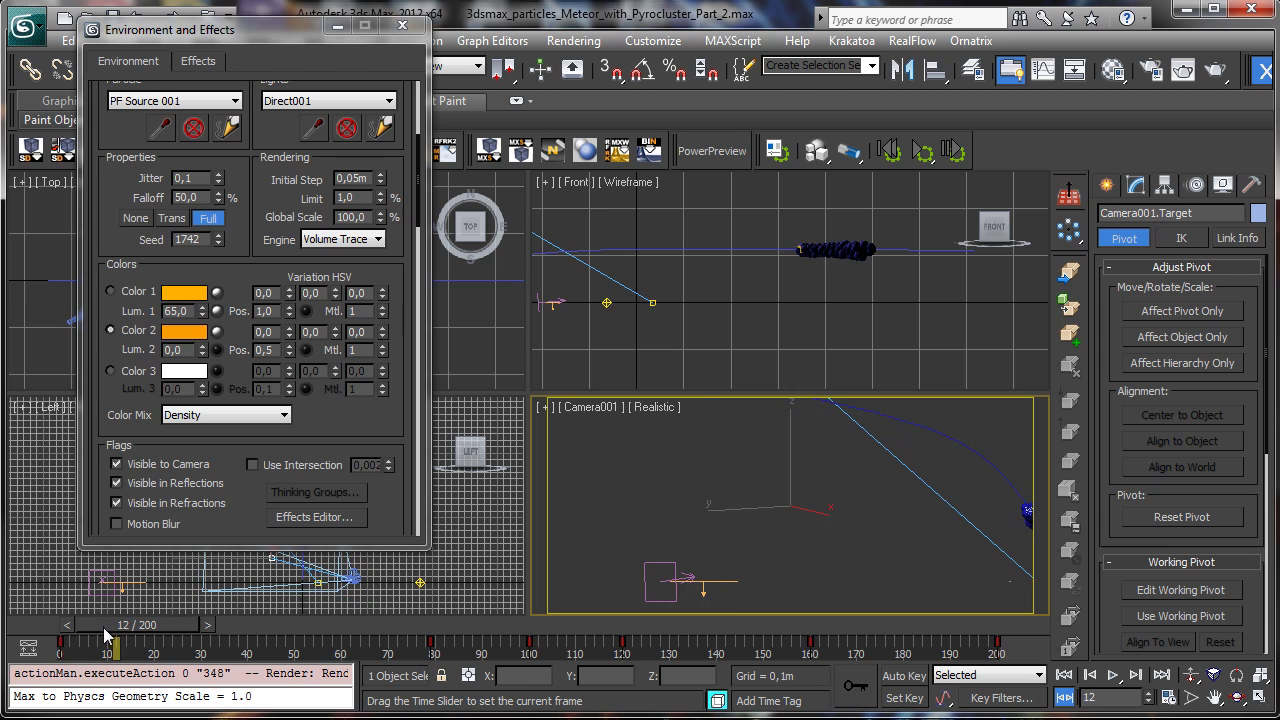
pyautogui.click(1212, 72)
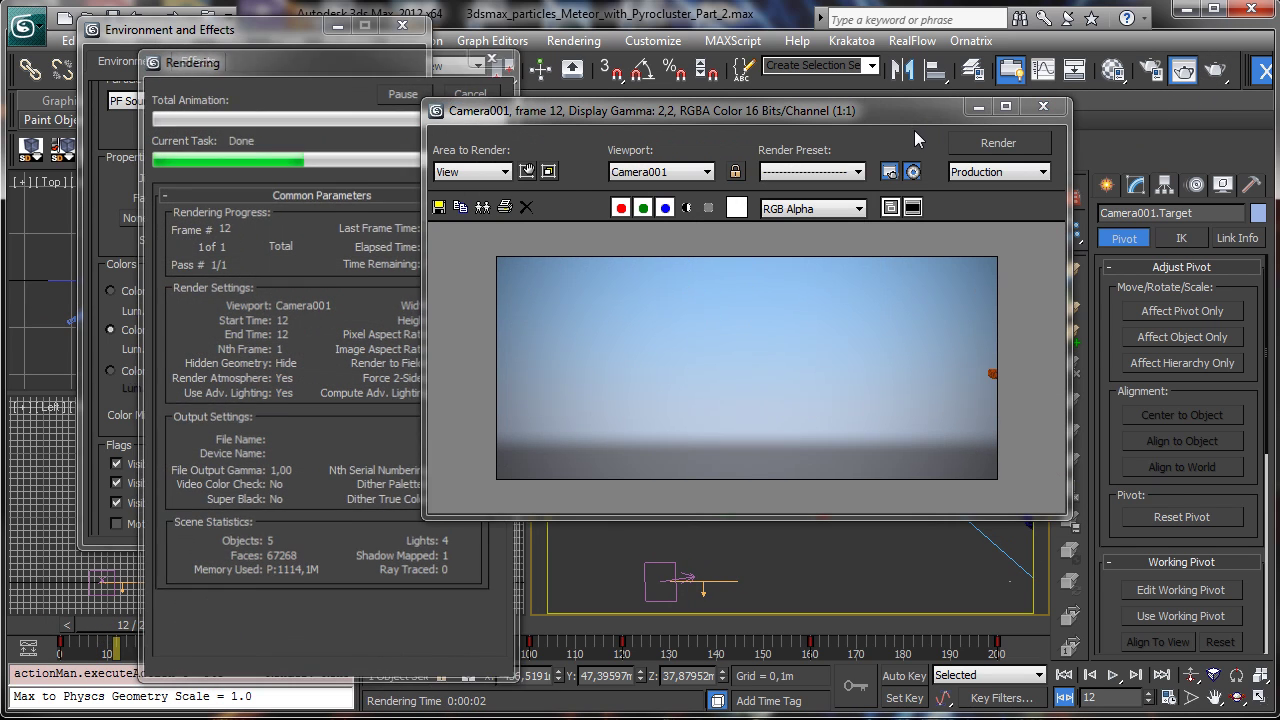
pyautogui.moveTo(133, 620); pyautogui.dragTo(340, 624)
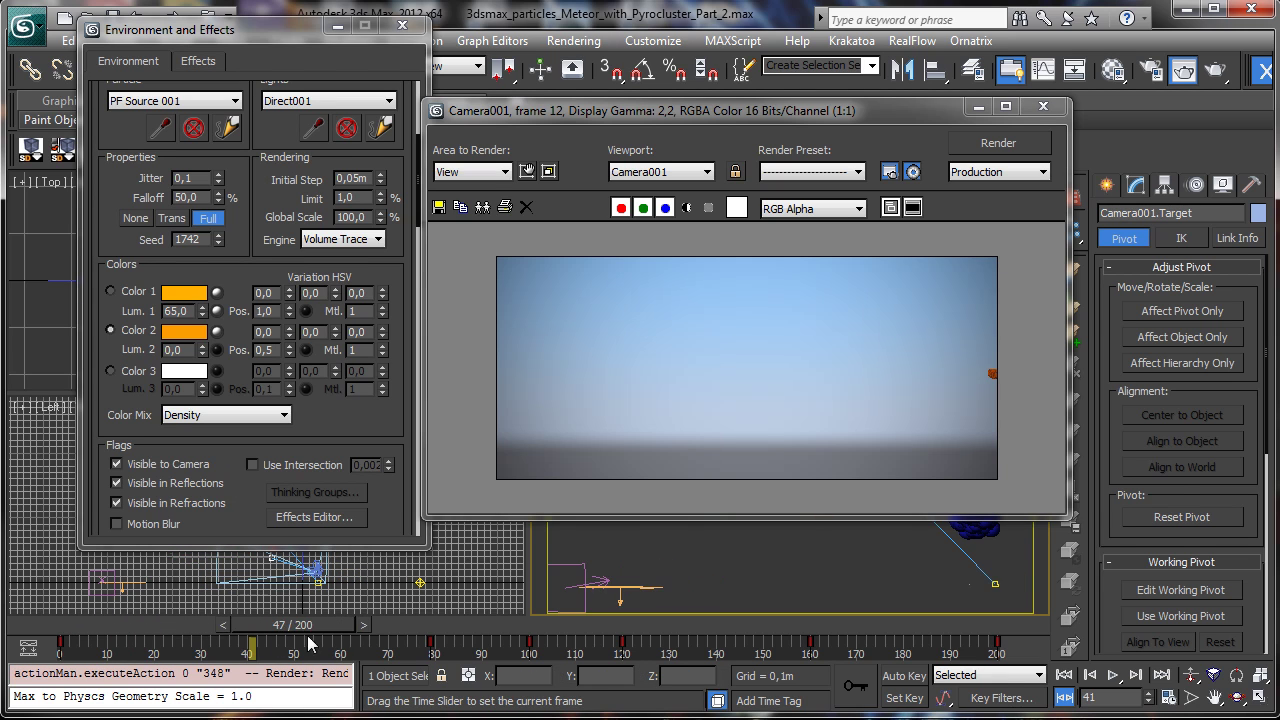
pyautogui.click(966, 142)
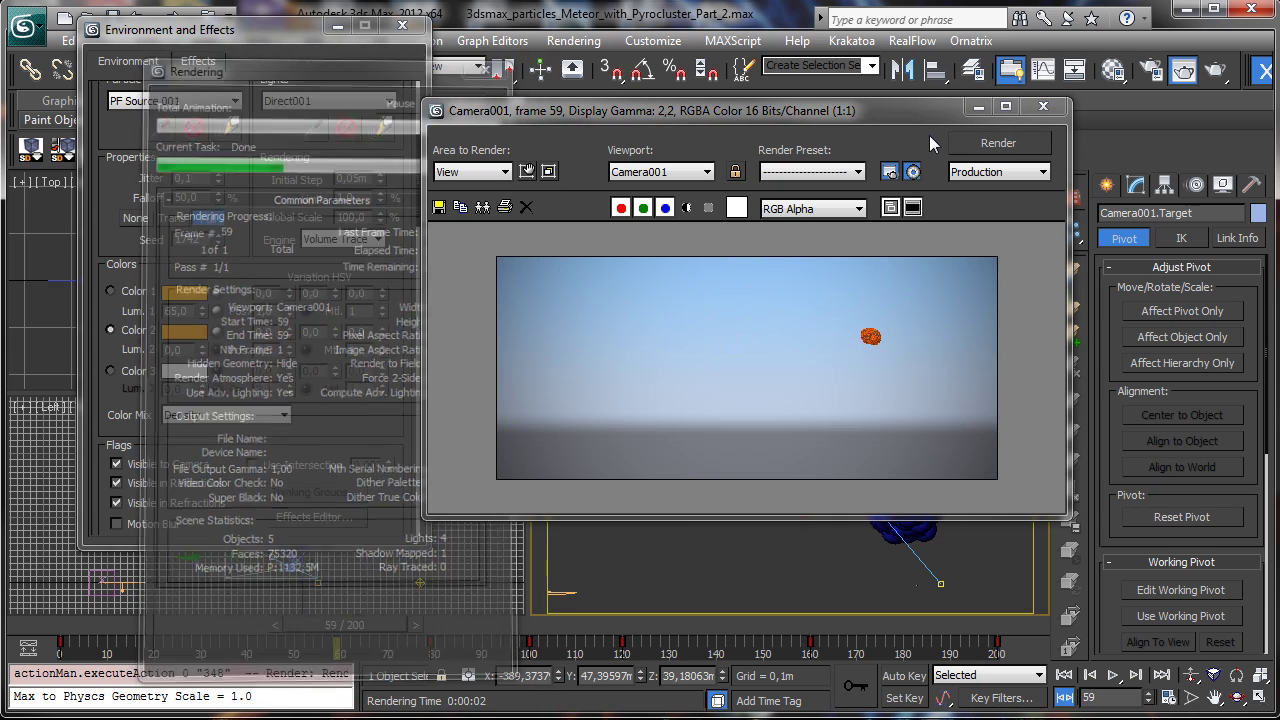
pyautogui.click(1043, 106)
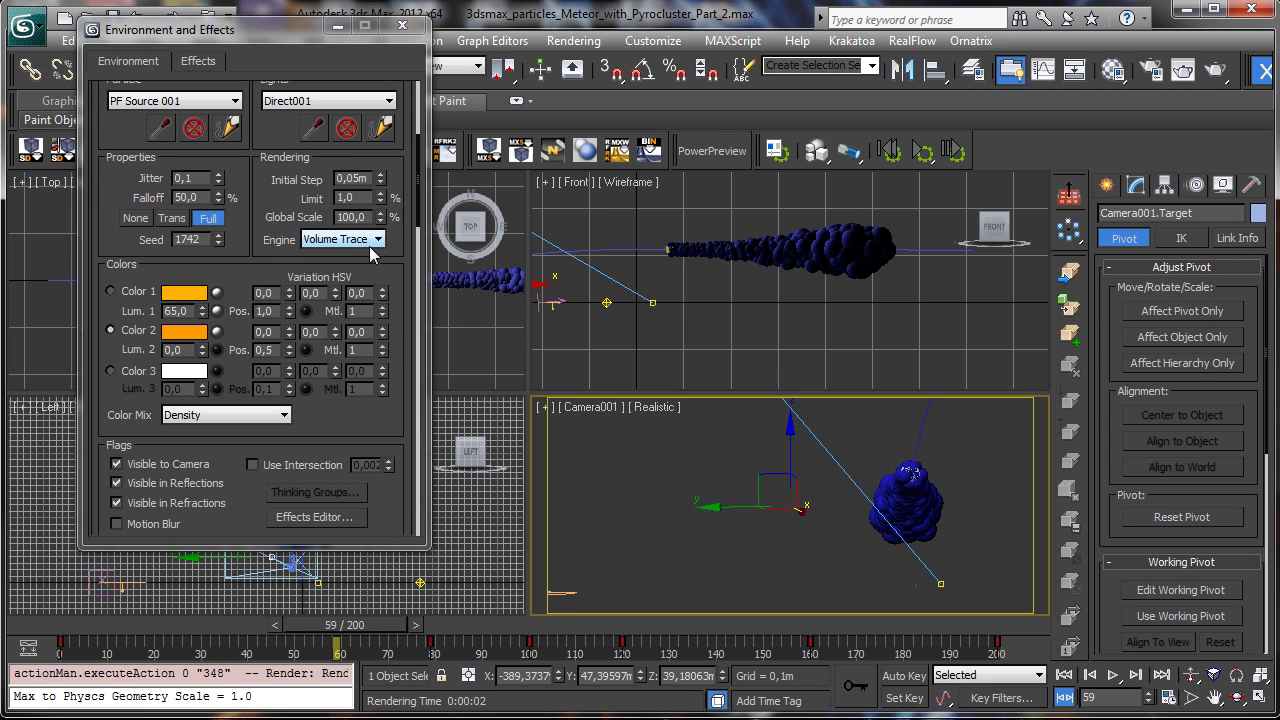
# - Switch the PyroCluster viewport preview from spheres to plain particles and close the Environment and Effects window
pyautogui.scroll(-5, 250, 277)
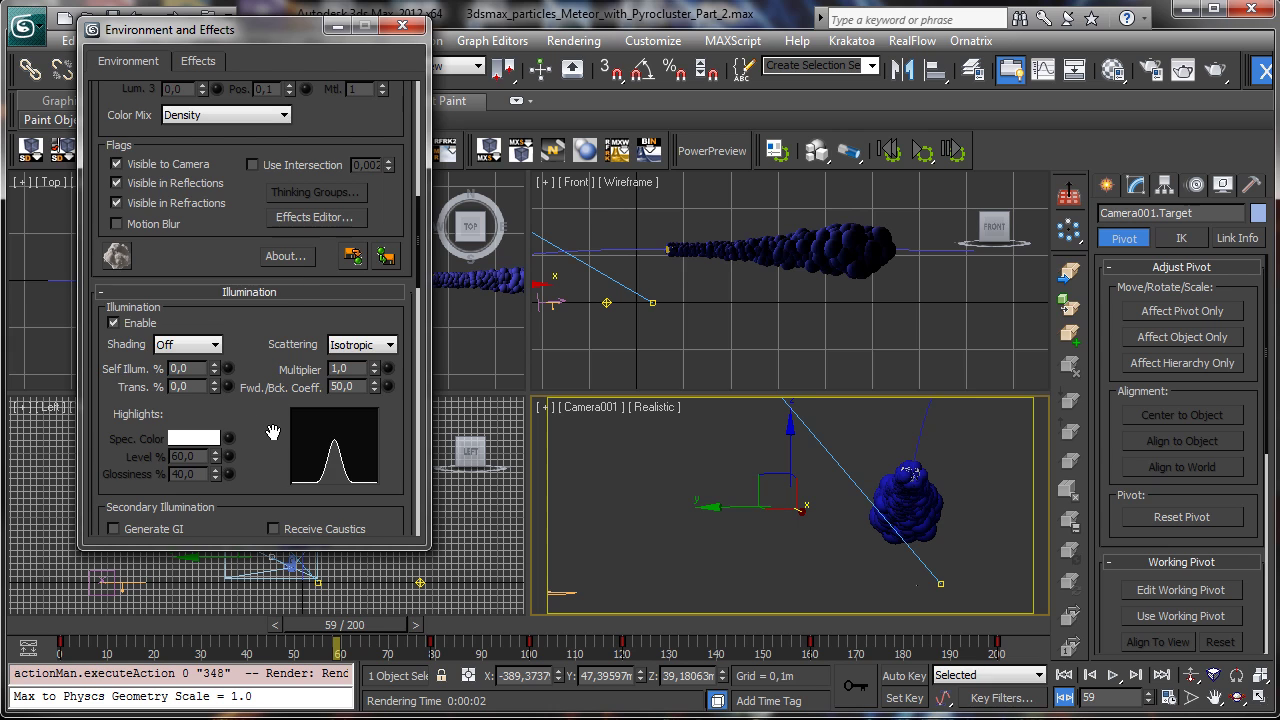
pyautogui.scroll(-15, 273, 432)
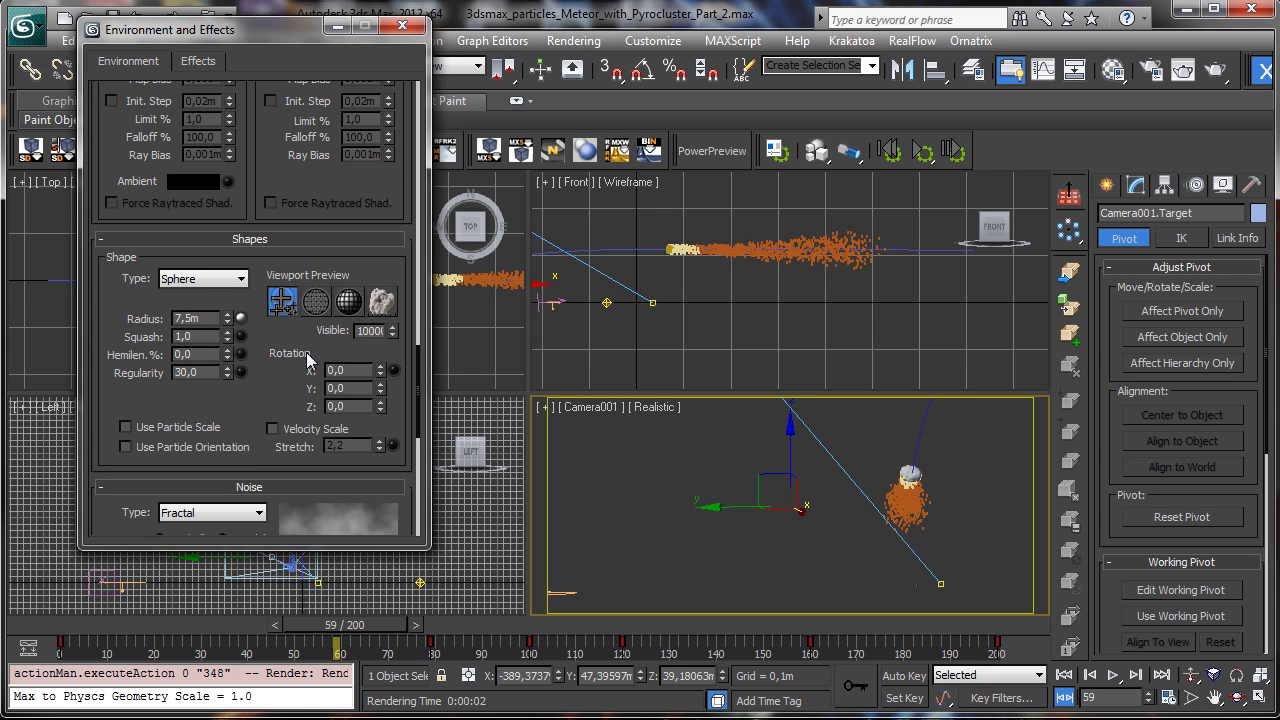
pyautogui.click(402, 25)
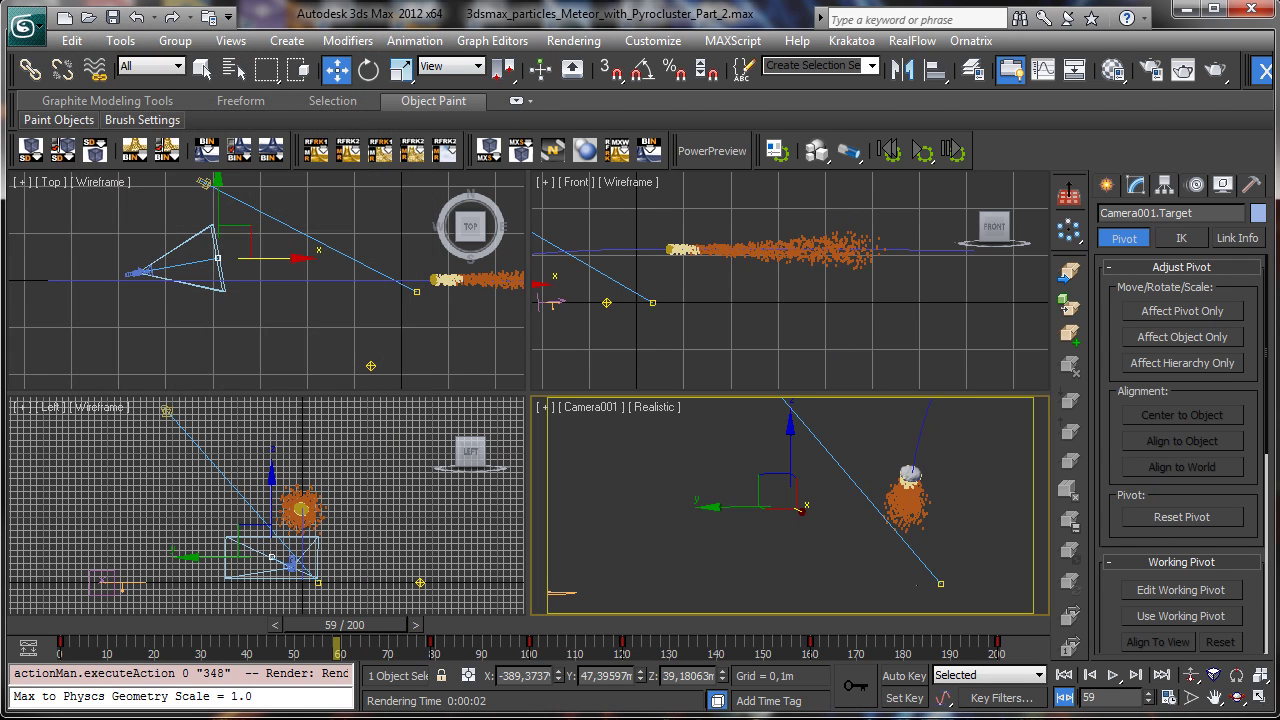
# - Maximize the camera viewport, move to frame 70 and select Camera001's target
pyautogui.click(1257, 699)
pyautogui.moveTo(35, 635); pyautogui.dragTo(332, 487)
pyautogui.press('w')
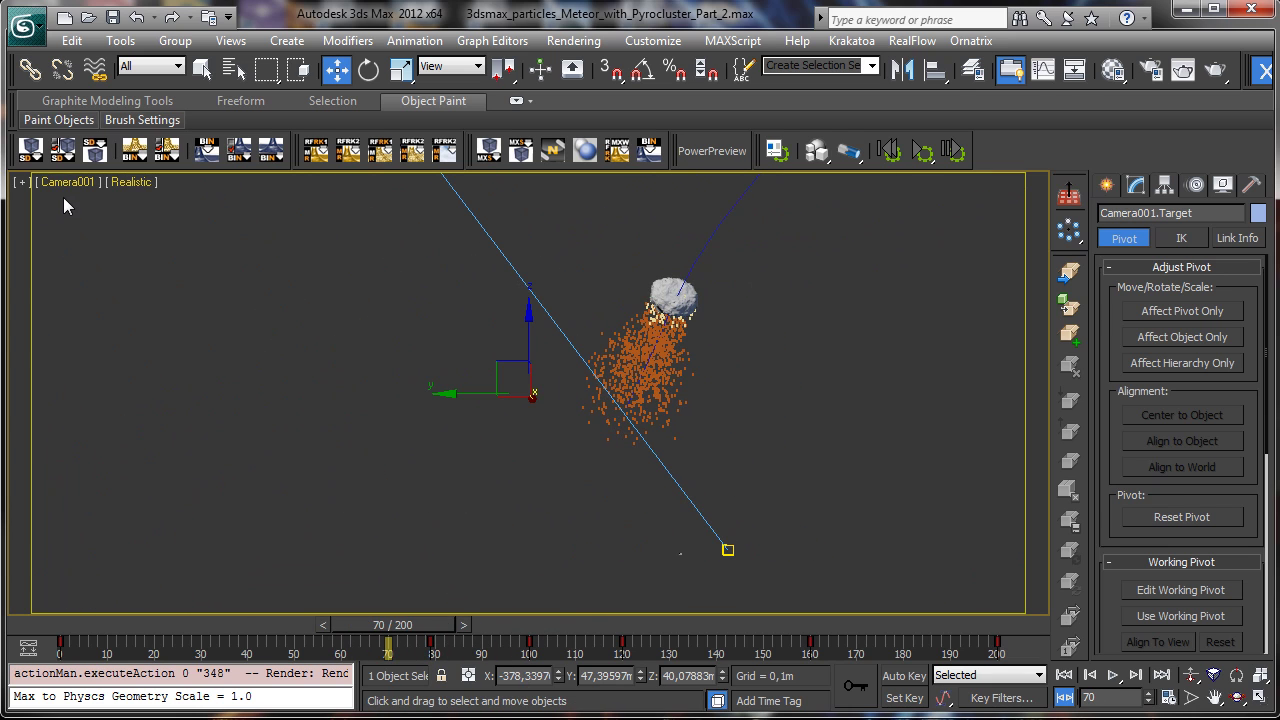
pyautogui.click(54, 187)
pyautogui.click(95, 535)
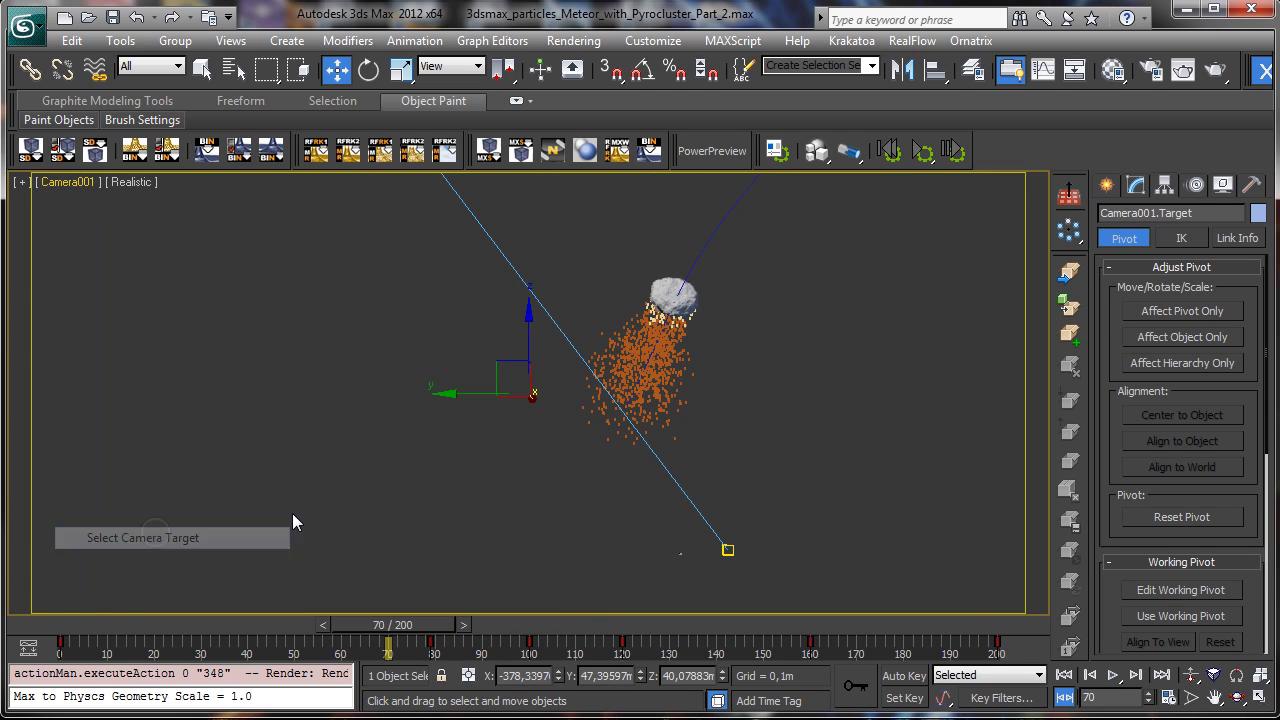
# - Delete the camera target's X Position key at frame 100 in the mini curve editor and return to frame 0
pyautogui.click(28, 648)
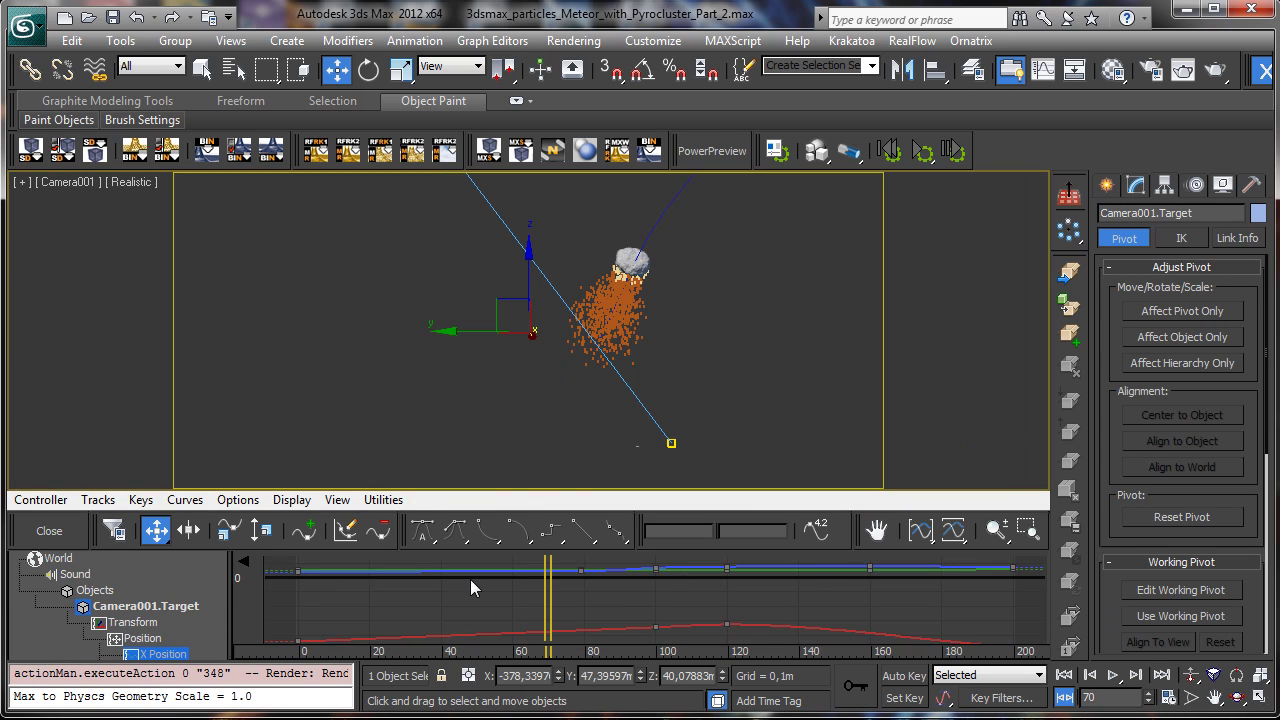
pyautogui.click(655, 627)
pyautogui.press('Delete')
pyautogui.moveTo(535, 600); pyautogui.dragTo(290, 585)
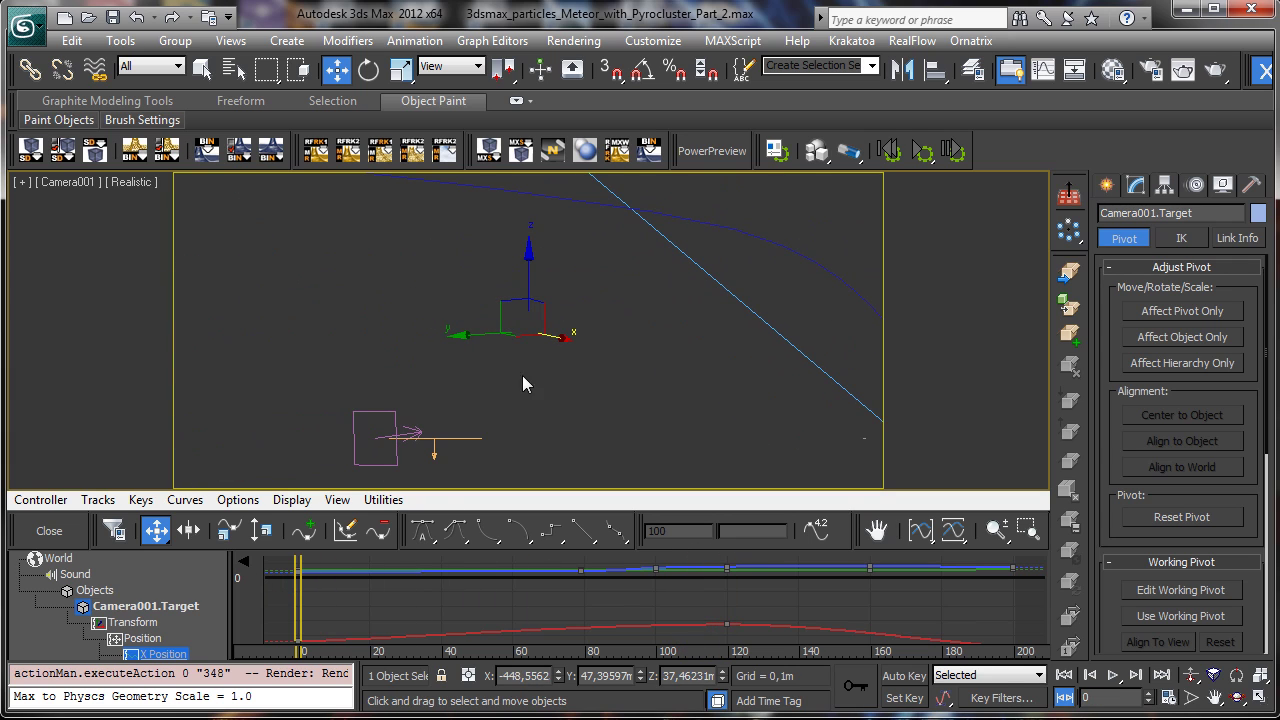
# - Turn on automatic keying and raise Camera001's target to a Z position of about 64.25 m at frame 0
pyautogui.click(904, 675)
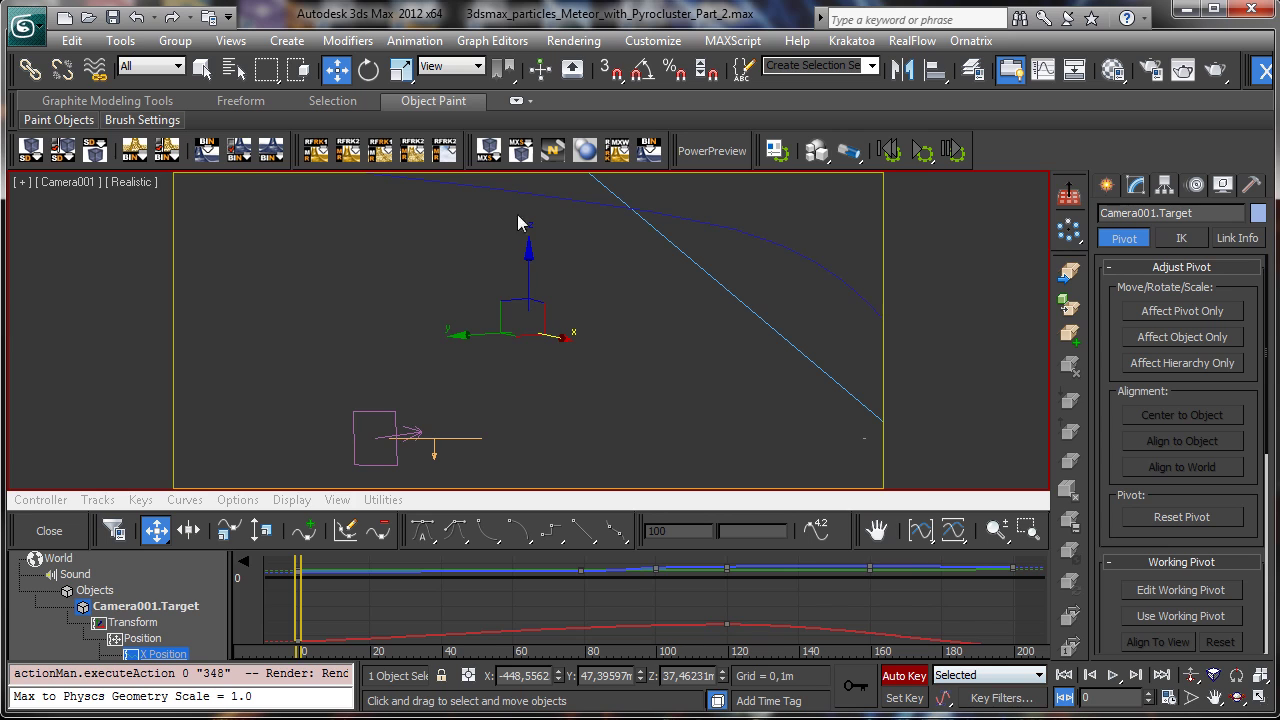
pyautogui.moveTo(296, 595); pyautogui.dragTo(235, 565)
pyautogui.moveTo(523, 251); pyautogui.dragTo(543, 187)
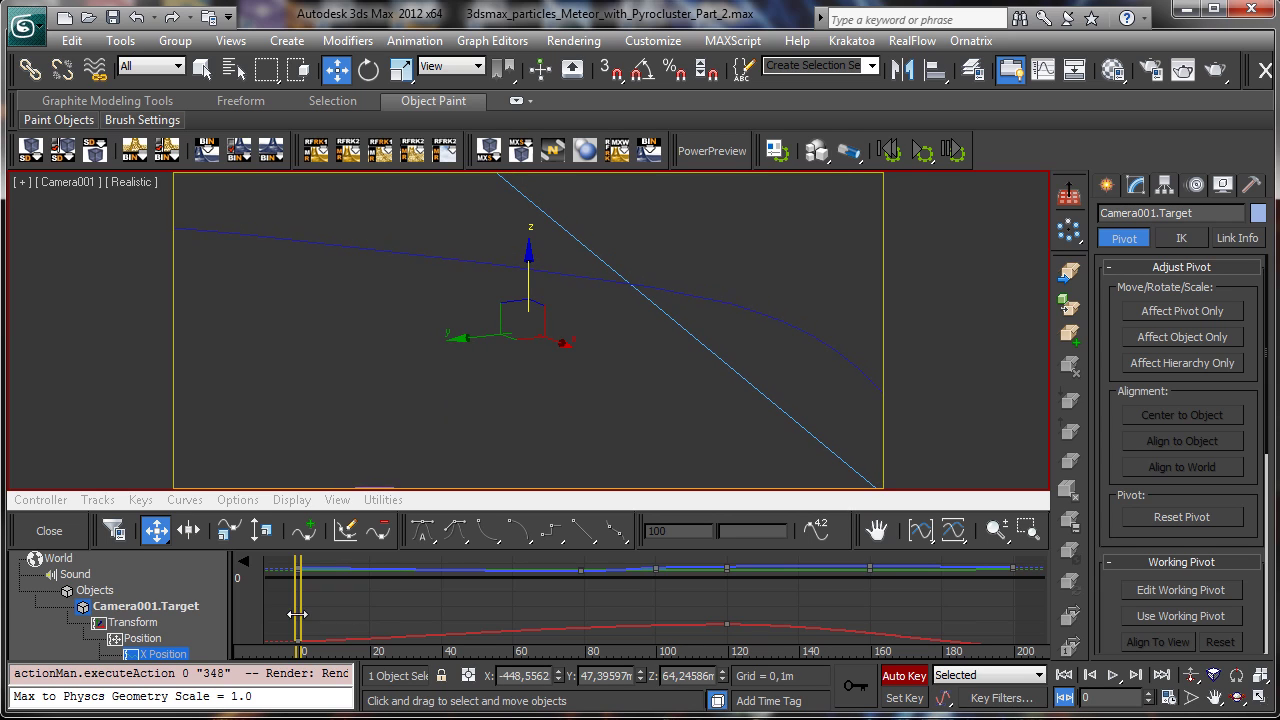
pyautogui.moveTo(300, 608); pyautogui.dragTo(343, 664)
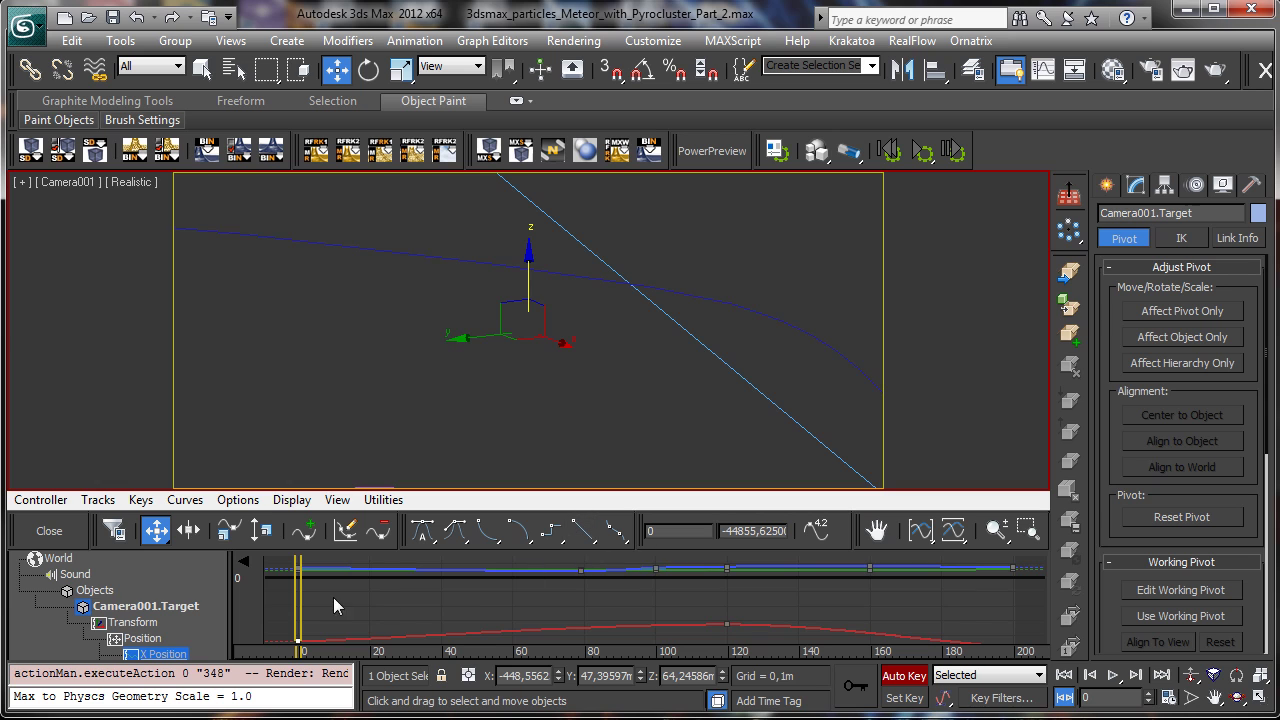
pyautogui.moveTo(301, 595); pyautogui.dragTo(578, 588)
# - Delete the camera target's Y Position key at frame 200 in the curve editor
pyautogui.scroll(-2, 180, 622)
pyautogui.click(160, 606)
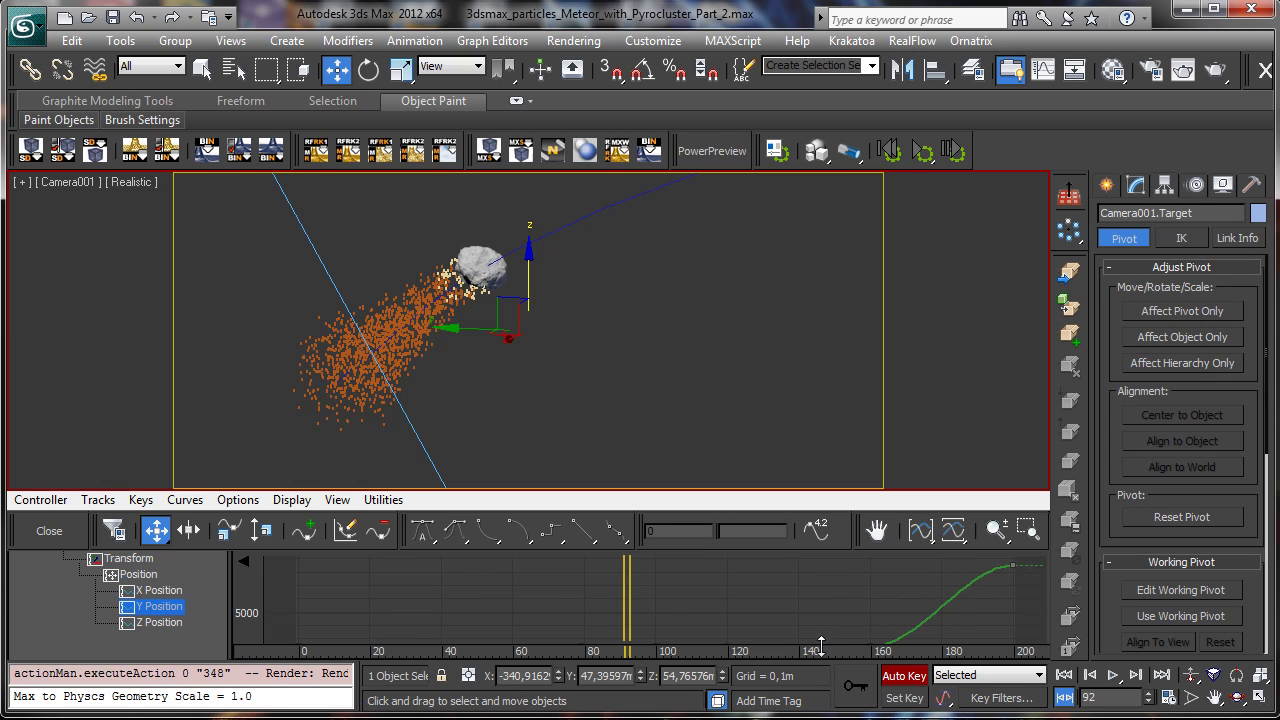
pyautogui.click(953, 531)
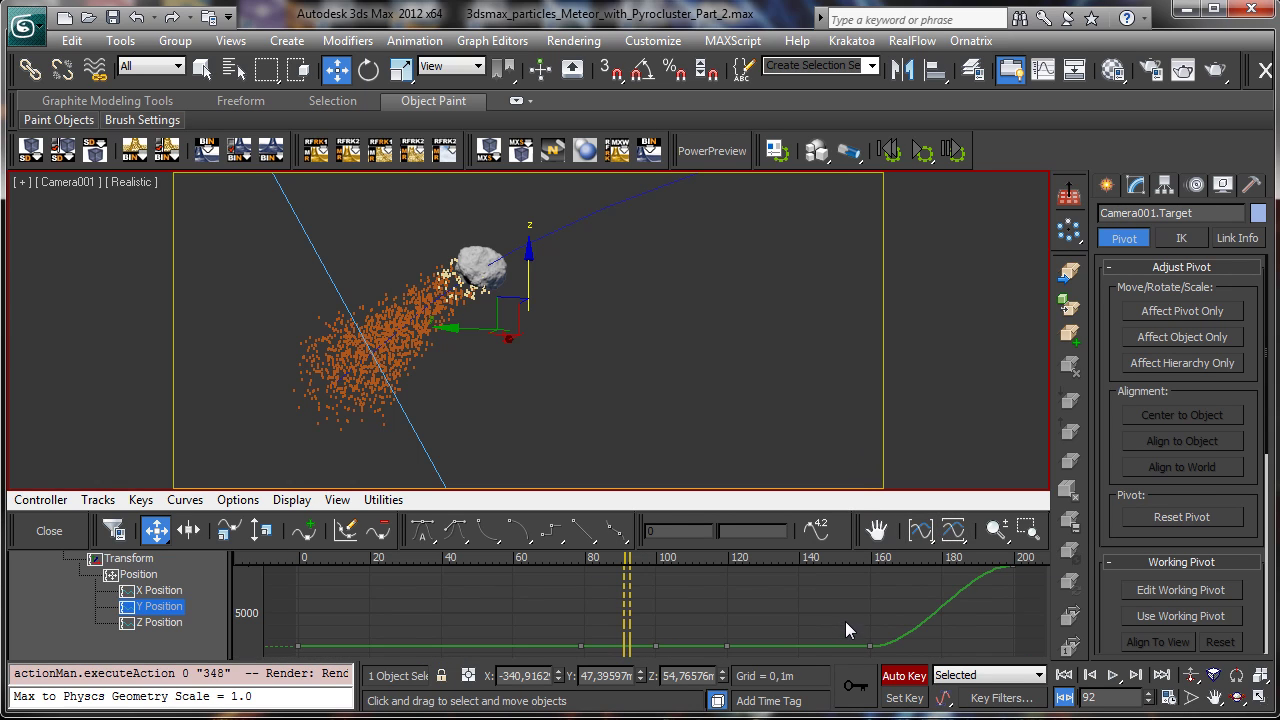
pyautogui.moveTo(970, 613); pyautogui.dragTo(1076, 554)
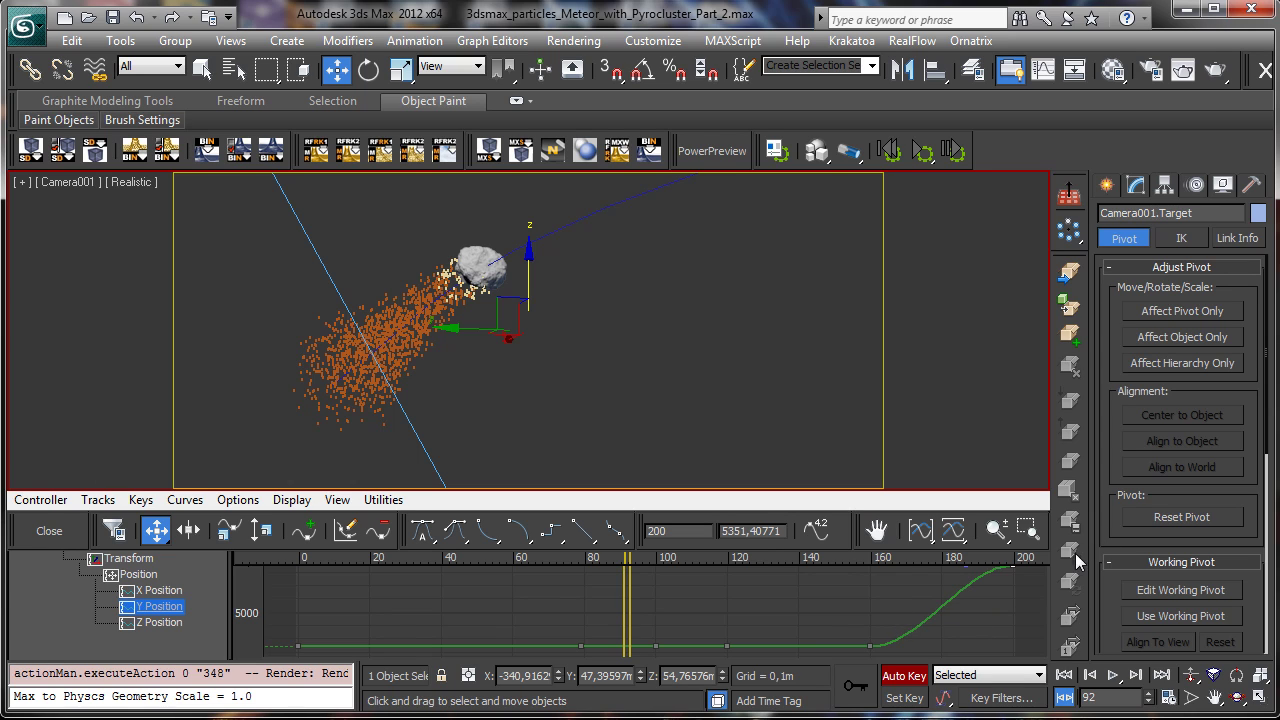
pyautogui.press('Delete')
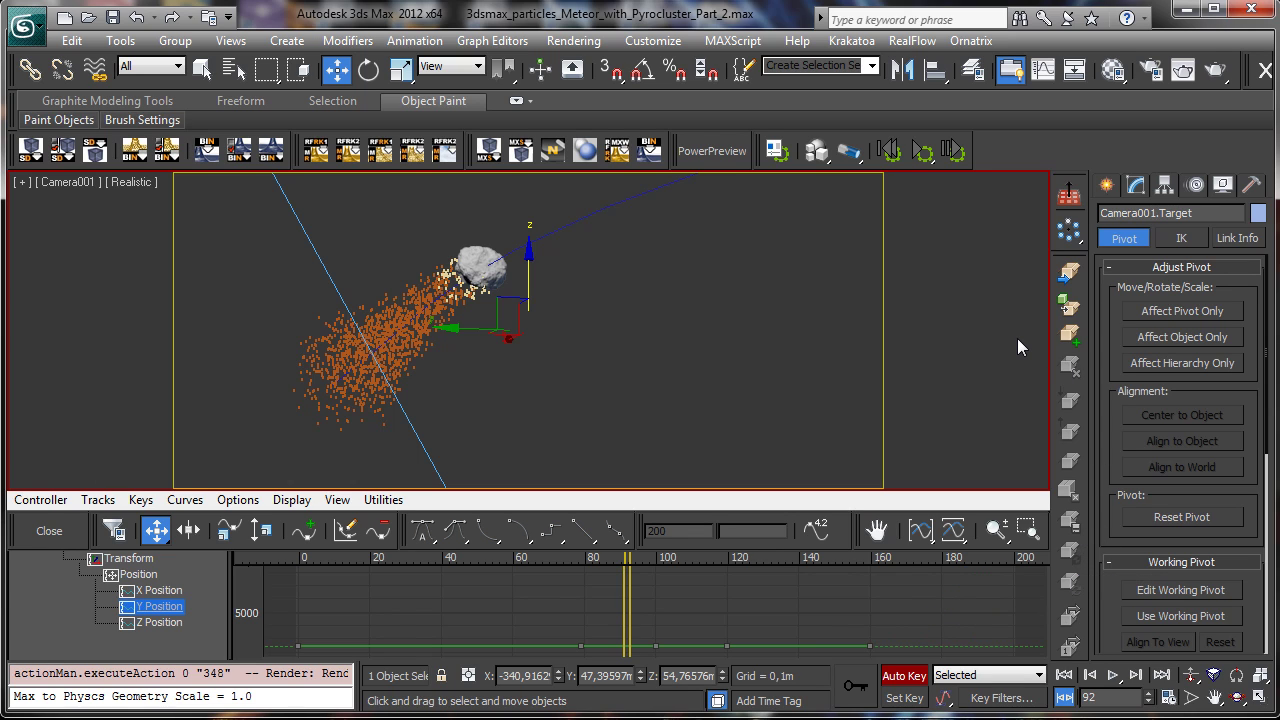
# - Show the target's Z Position curve and raise the target to a Z position of about 56.66 m at frame 79
pyautogui.click(160, 622)
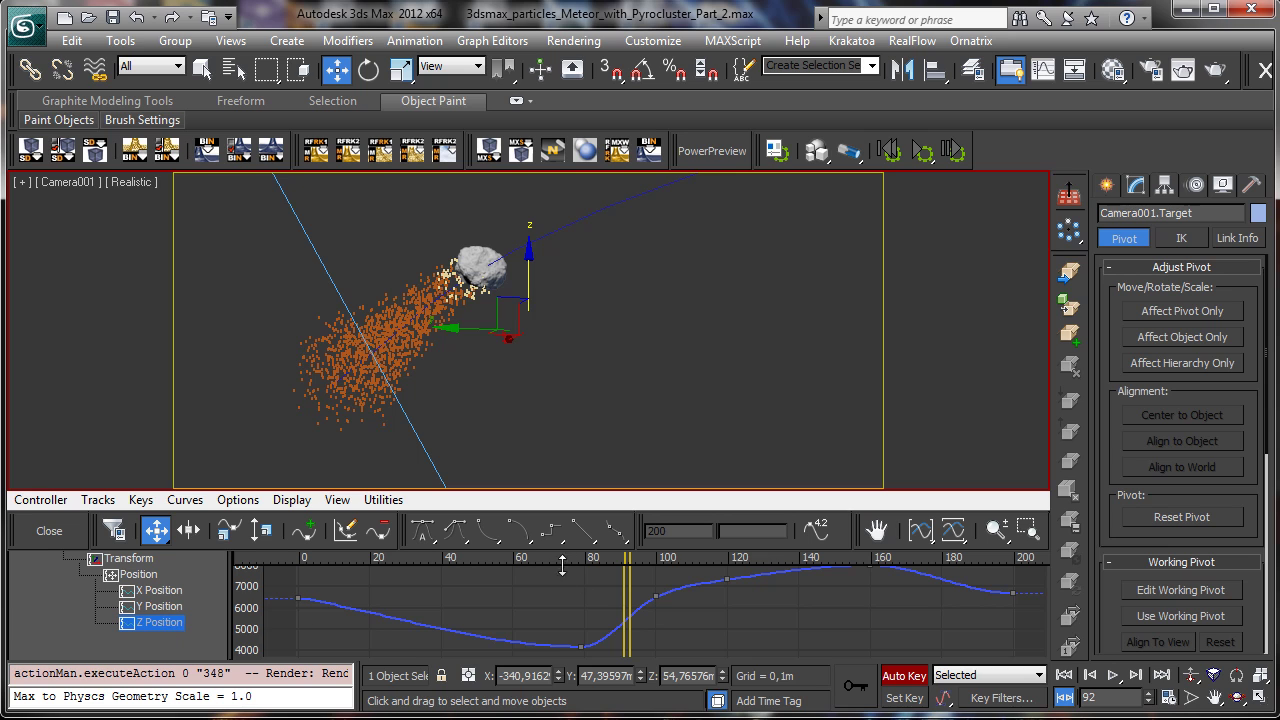
pyautogui.moveTo(628, 588)
pyautogui.mouseDown()
pyautogui.moveTo(219, 573)
pyautogui.moveTo(580, 575)
pyautogui.mouseUp()
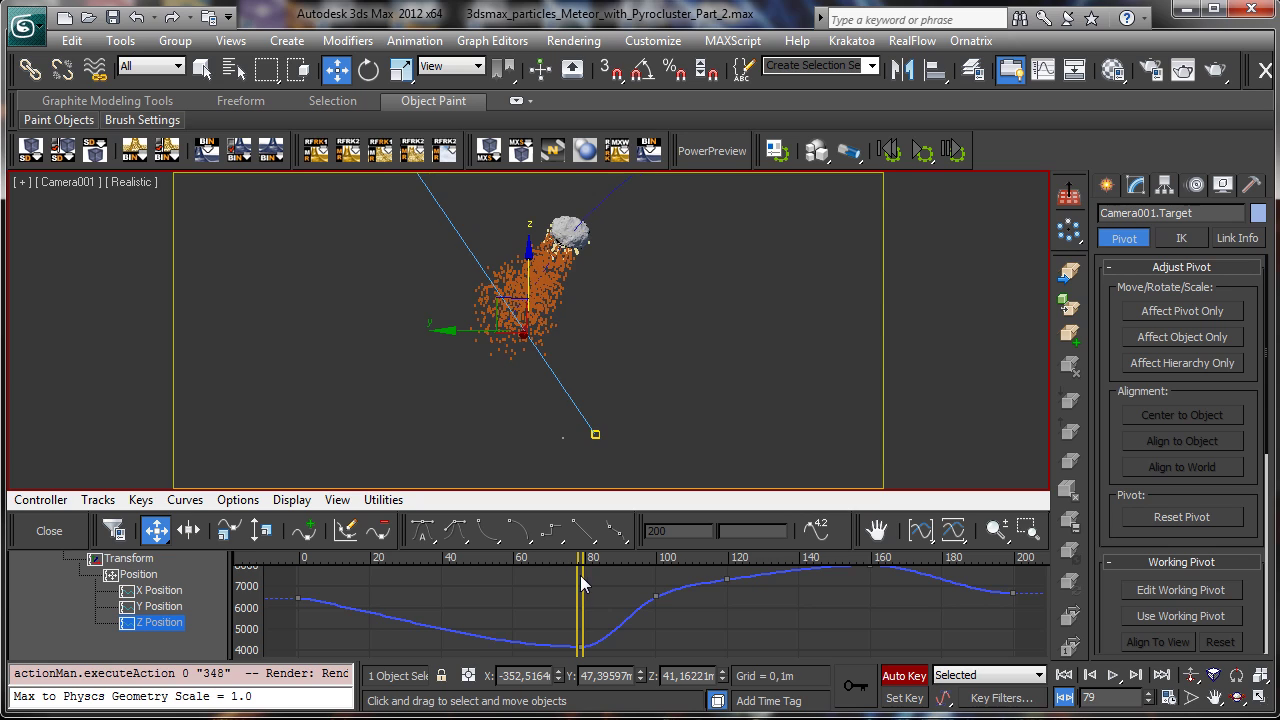
pyautogui.click(1136, 677)
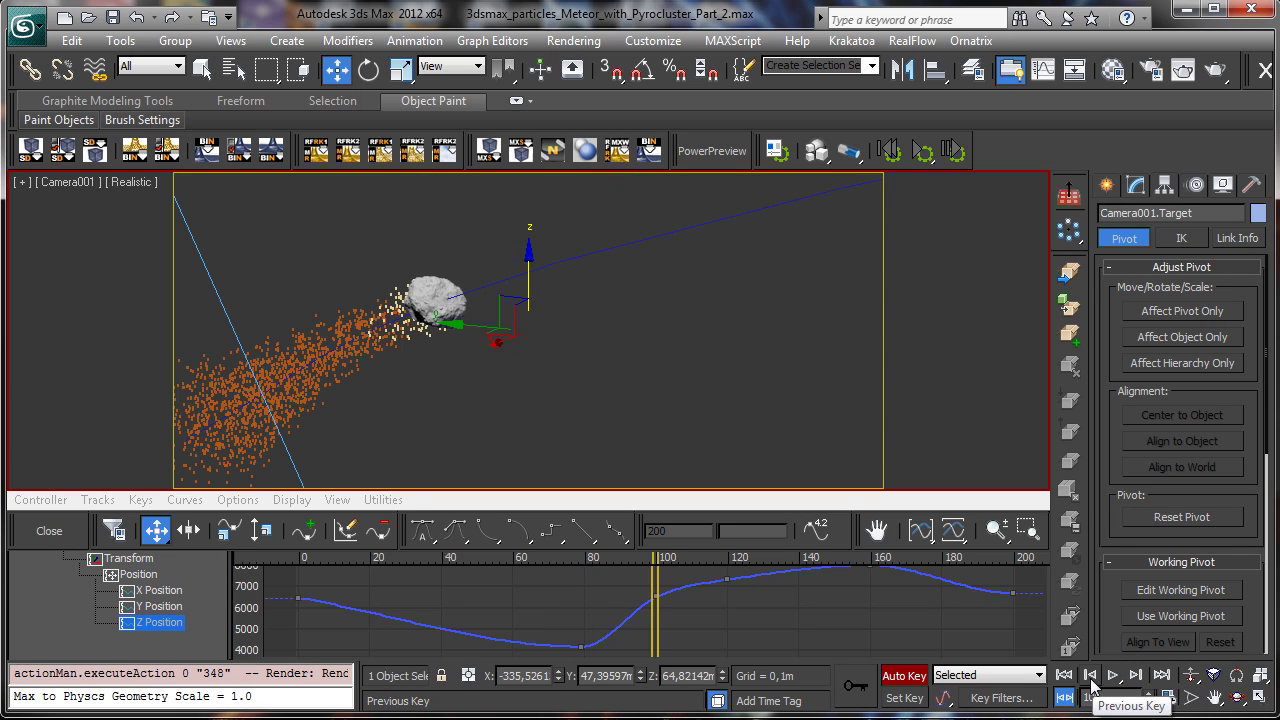
pyautogui.click(1090, 679)
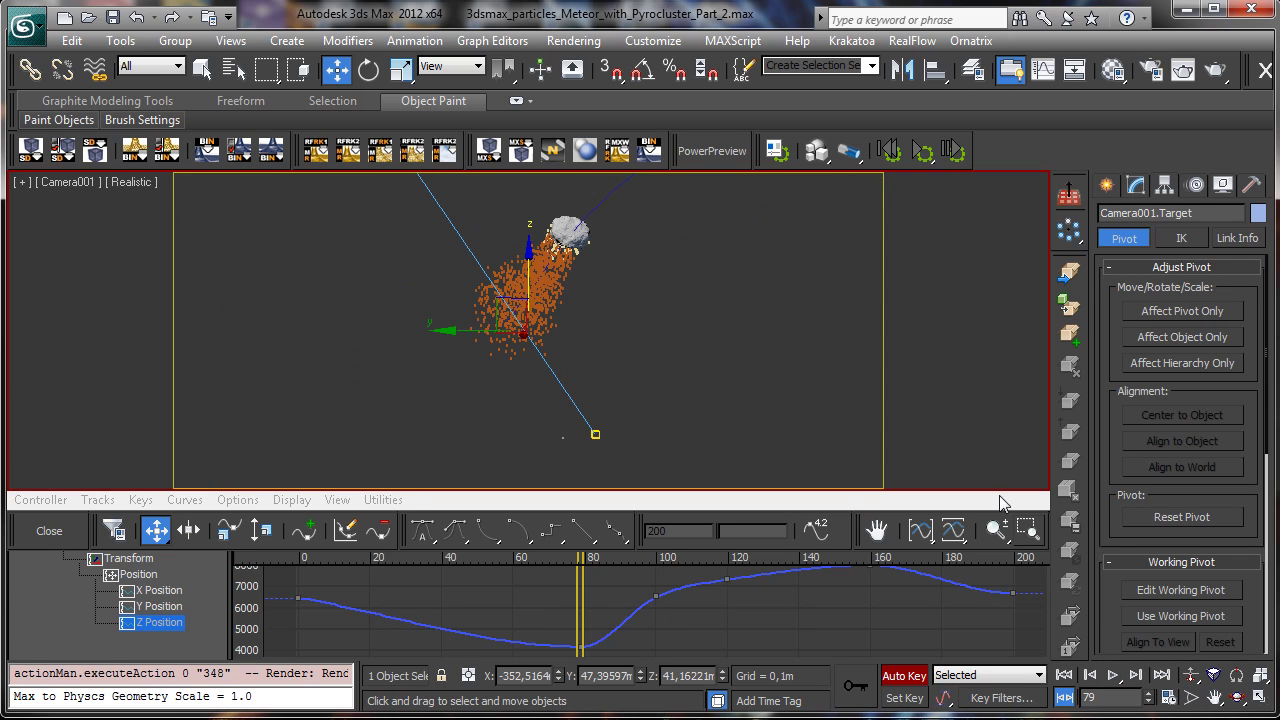
pyautogui.moveTo(529, 273); pyautogui.dragTo(533, 189)
pyautogui.moveTo(590, 583); pyautogui.dragTo(284, 578)
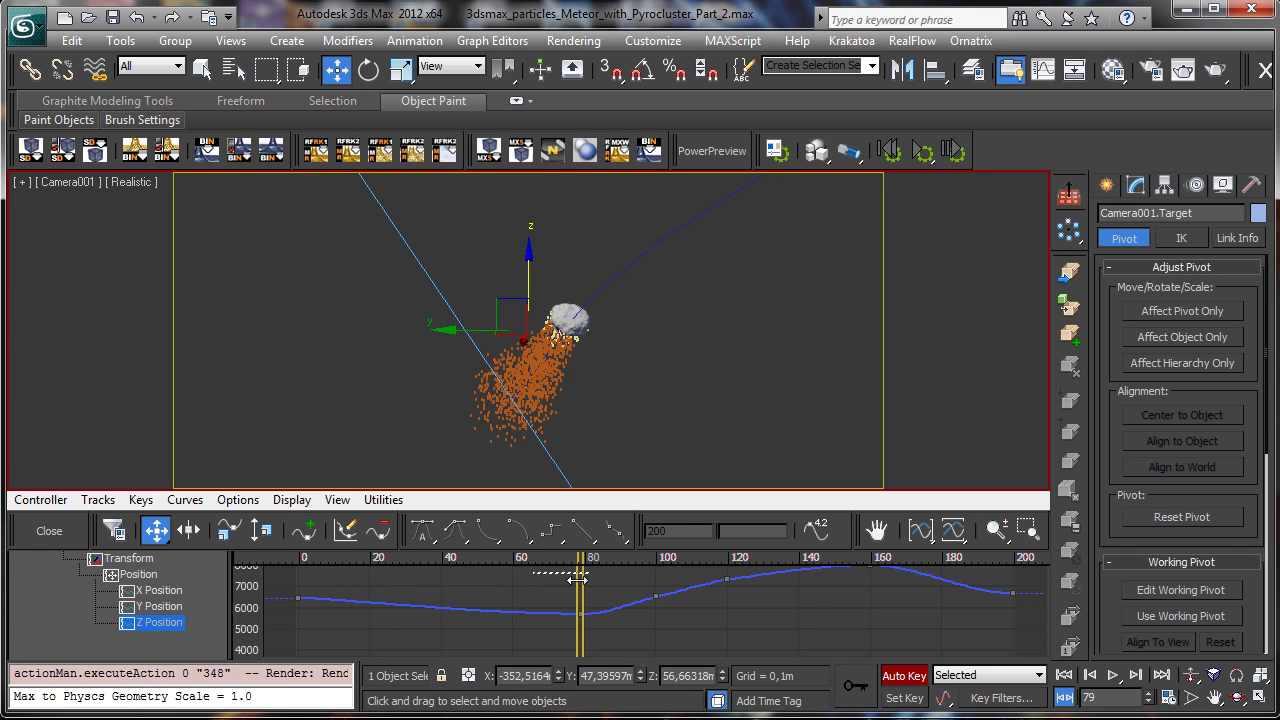
# - Move to frame 200 and smooth the tangent of the target's last Z Position key, checking the keys around frames 100 and 120
pyautogui.moveTo(522, 581); pyautogui.dragTo(1029, 528)
pyautogui.moveTo(954, 630); pyautogui.dragTo(1080, 558)
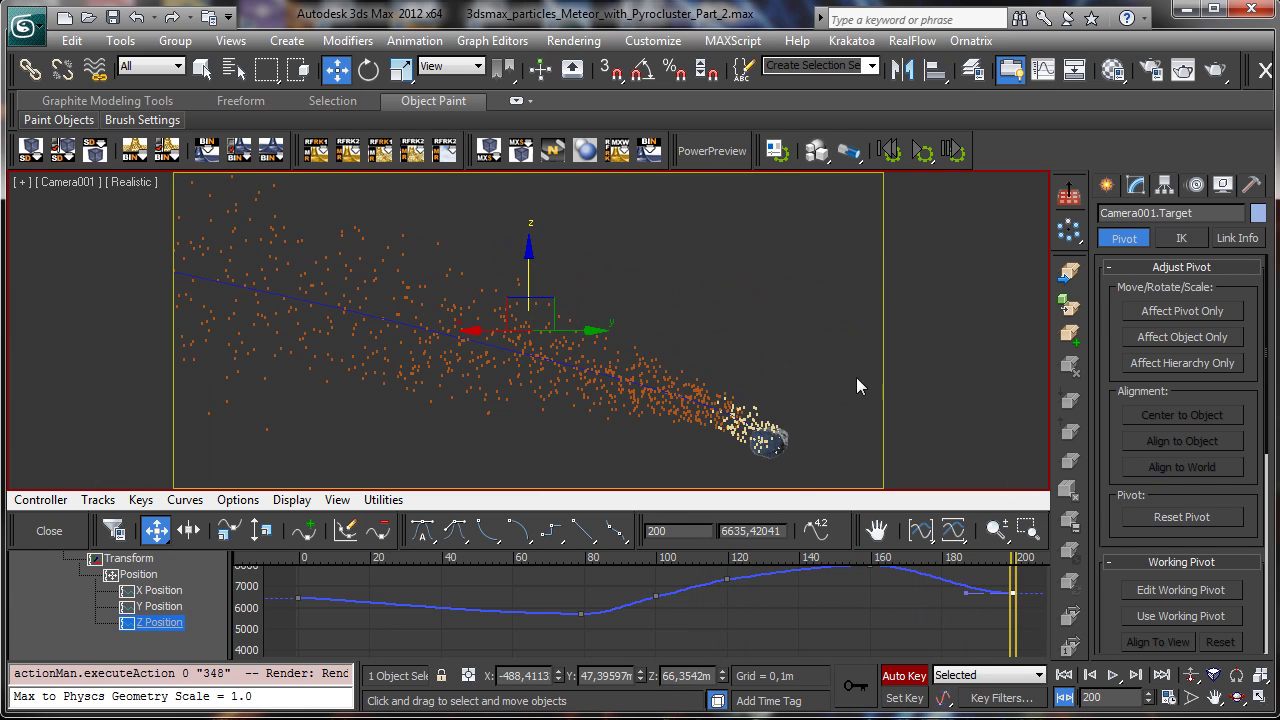
pyautogui.click(607, 536)
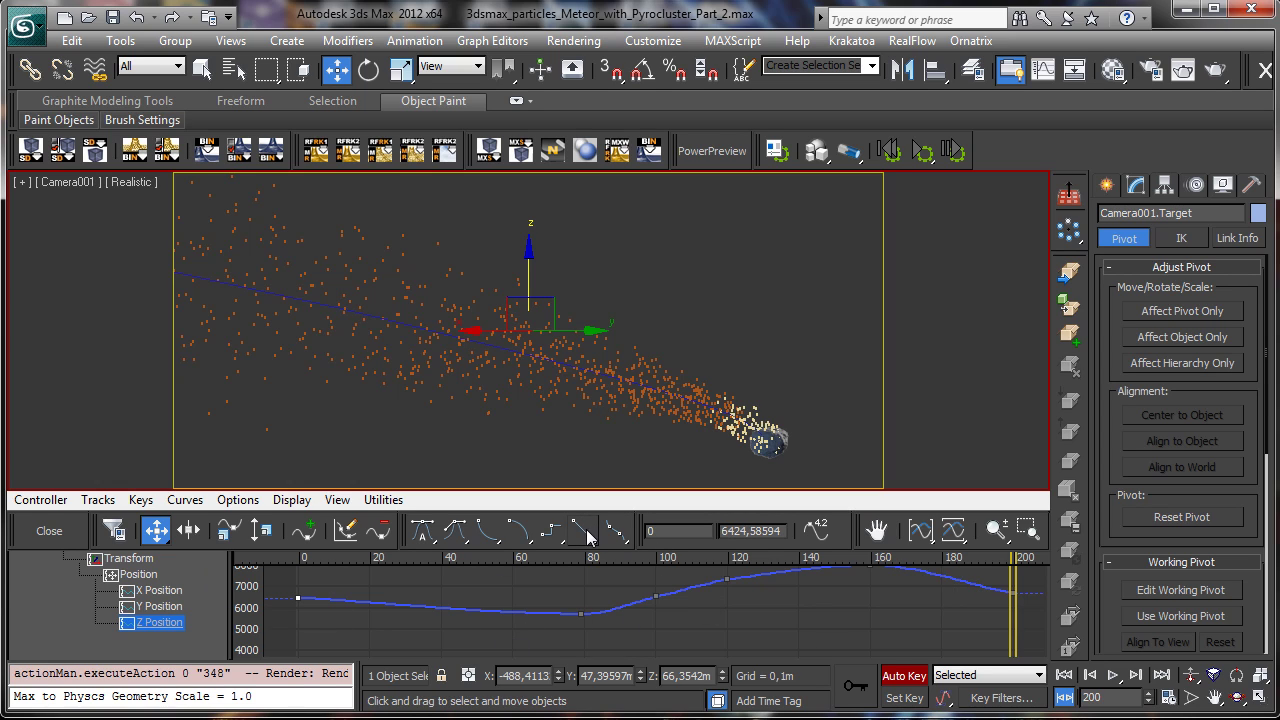
pyautogui.moveTo(548, 635); pyautogui.dragTo(657, 580)
pyautogui.moveTo(593, 638); pyautogui.dragTo(956, 532)
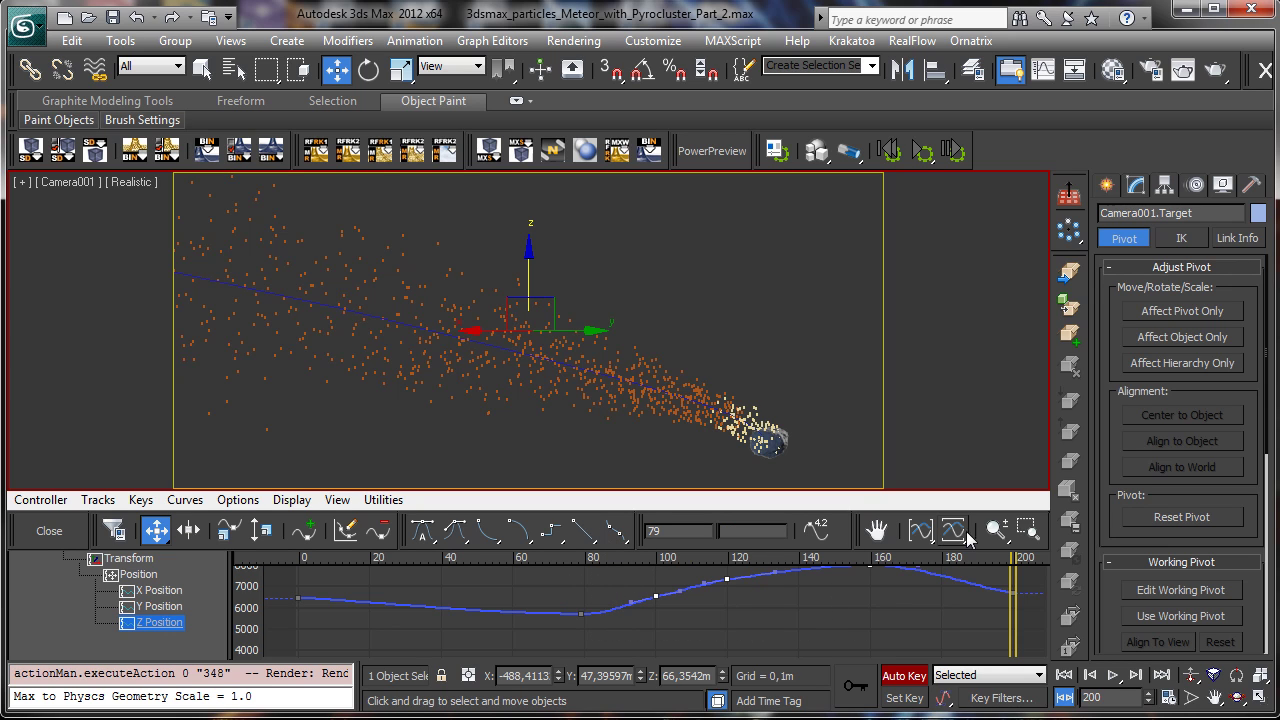
pyautogui.moveTo(1012, 633); pyautogui.dragTo(1010, 572)
pyautogui.moveTo(914, 567); pyautogui.dragTo(1014, 570)
# - Select Camera001 and turn off automatic keying
pyautogui.click(77, 183)
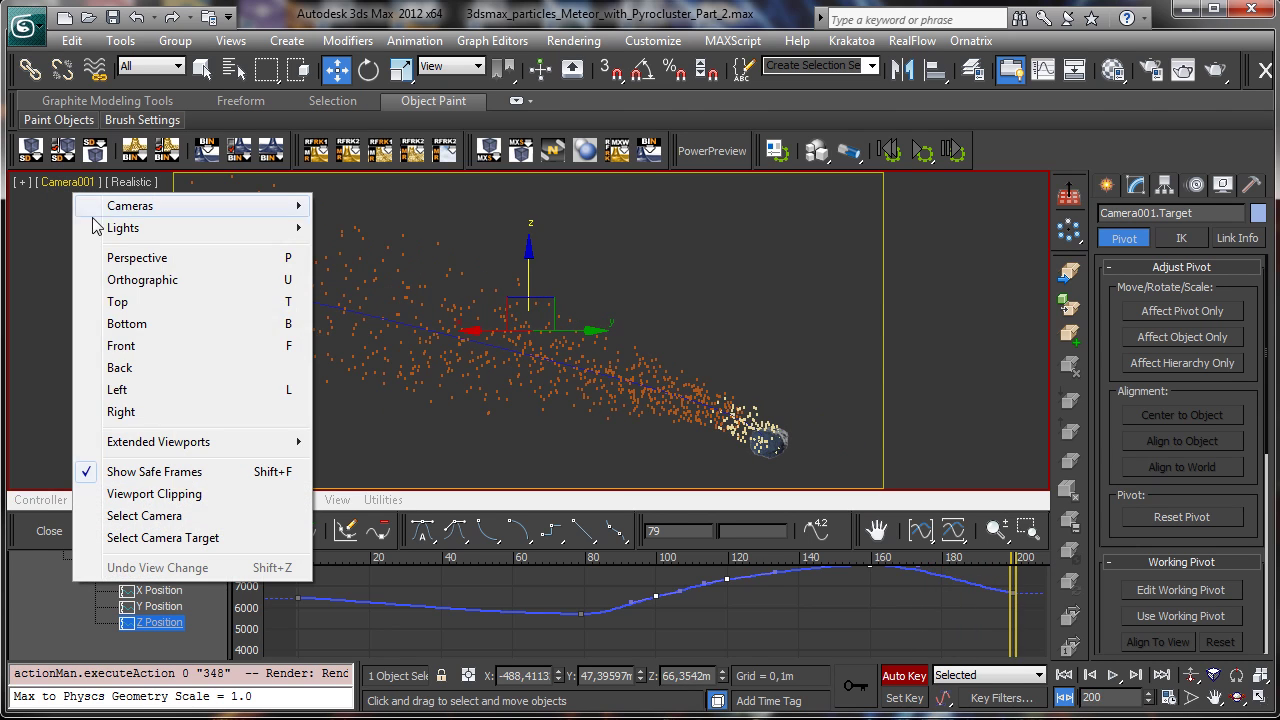
pyautogui.click(150, 515)
pyautogui.moveTo(1009, 629)
pyautogui.mouseDown()
pyautogui.moveTo(327, 645)
pyautogui.moveTo(1012, 612)
pyautogui.mouseUp()
pyautogui.click(897, 680)
# - Close the mini curve editor and save the scene
pyautogui.click(49, 531)
pyautogui.click(109, 22)
pyautogui.moveTo(40, 627); pyautogui.dragTo(957, 550)
pyautogui.press('w')
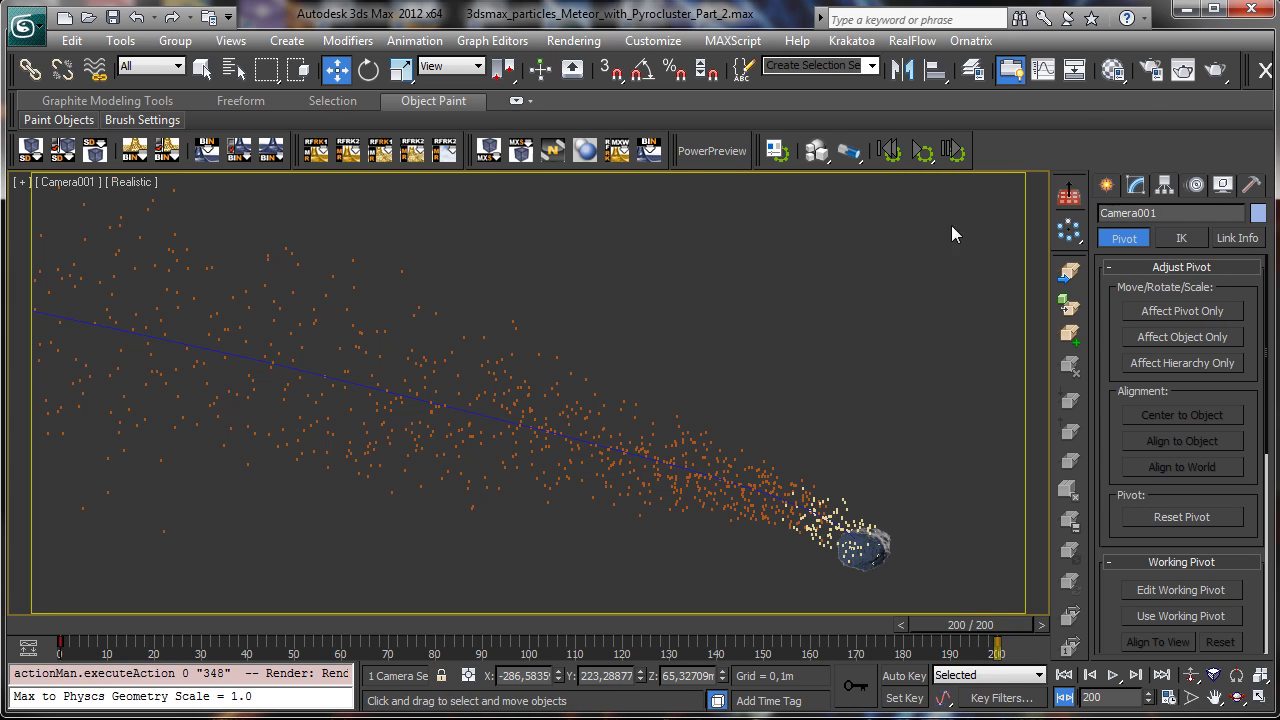
# - Set the render output width to 600 with the aspect ratio locked and render frame 200 from Camera001
pyautogui.click(1151, 69)
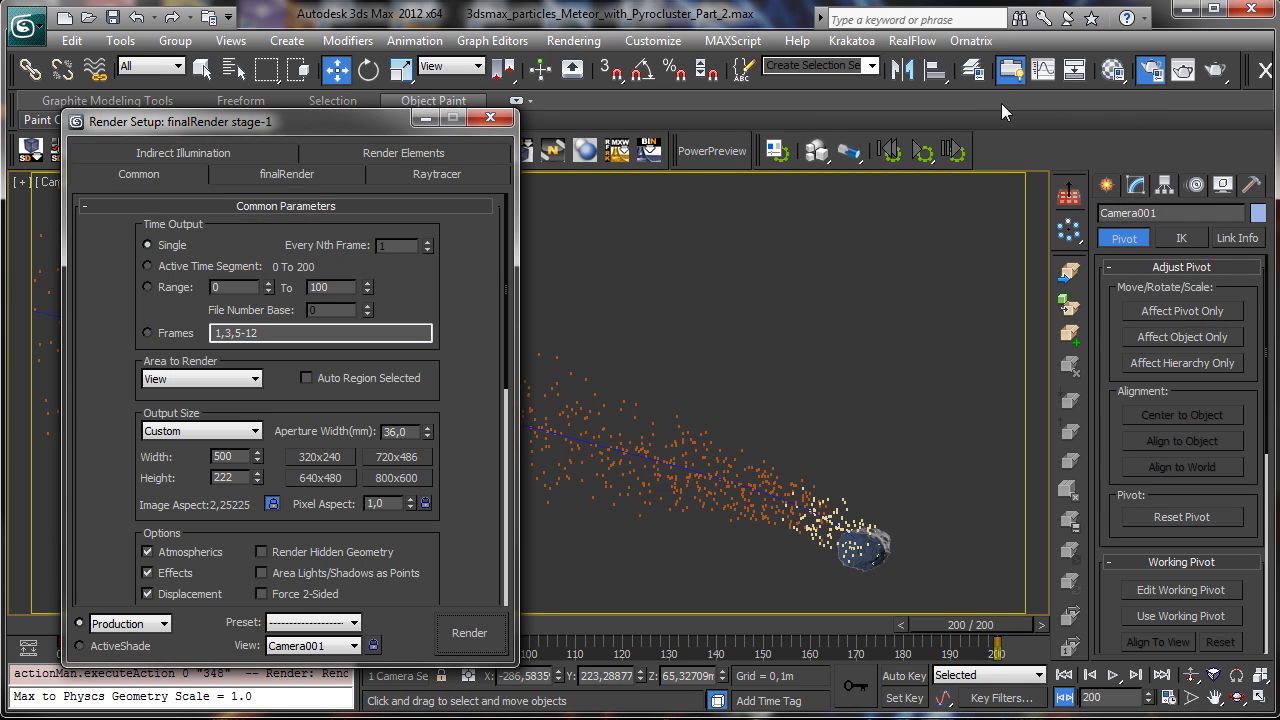
pyautogui.doubleClick(224, 456)
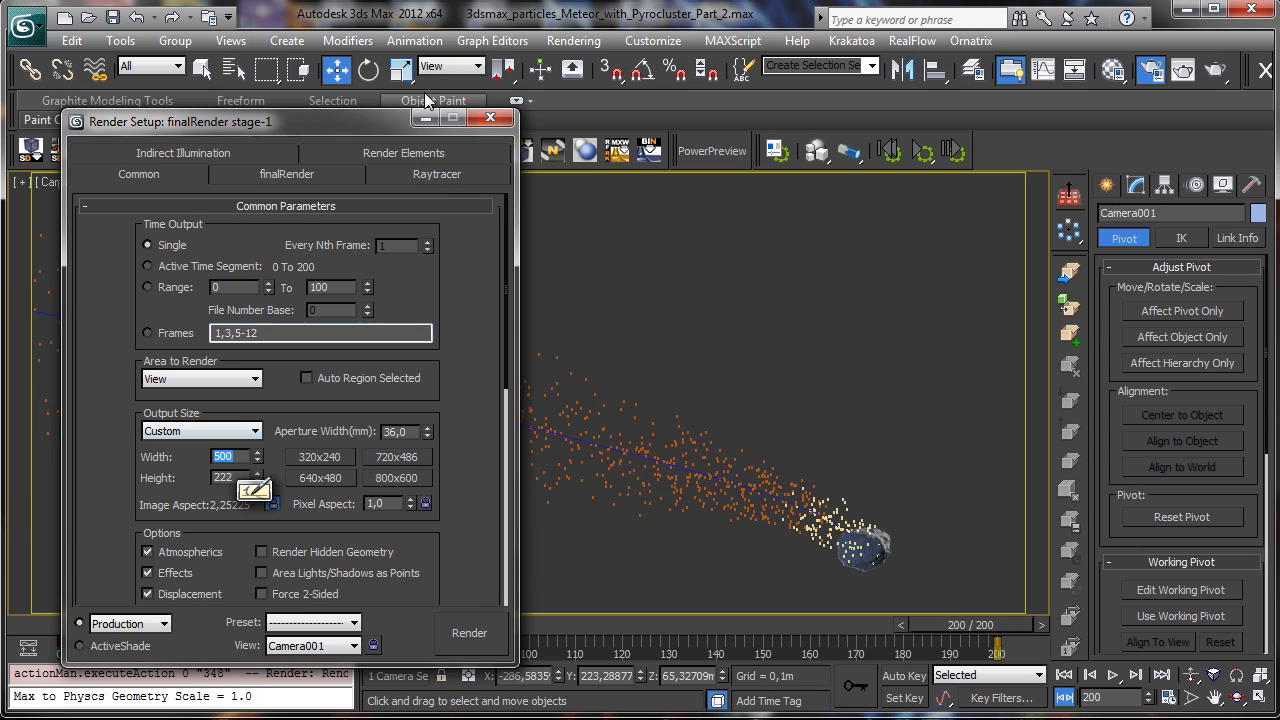
pyautogui.write('600')
pyautogui.press('Return')
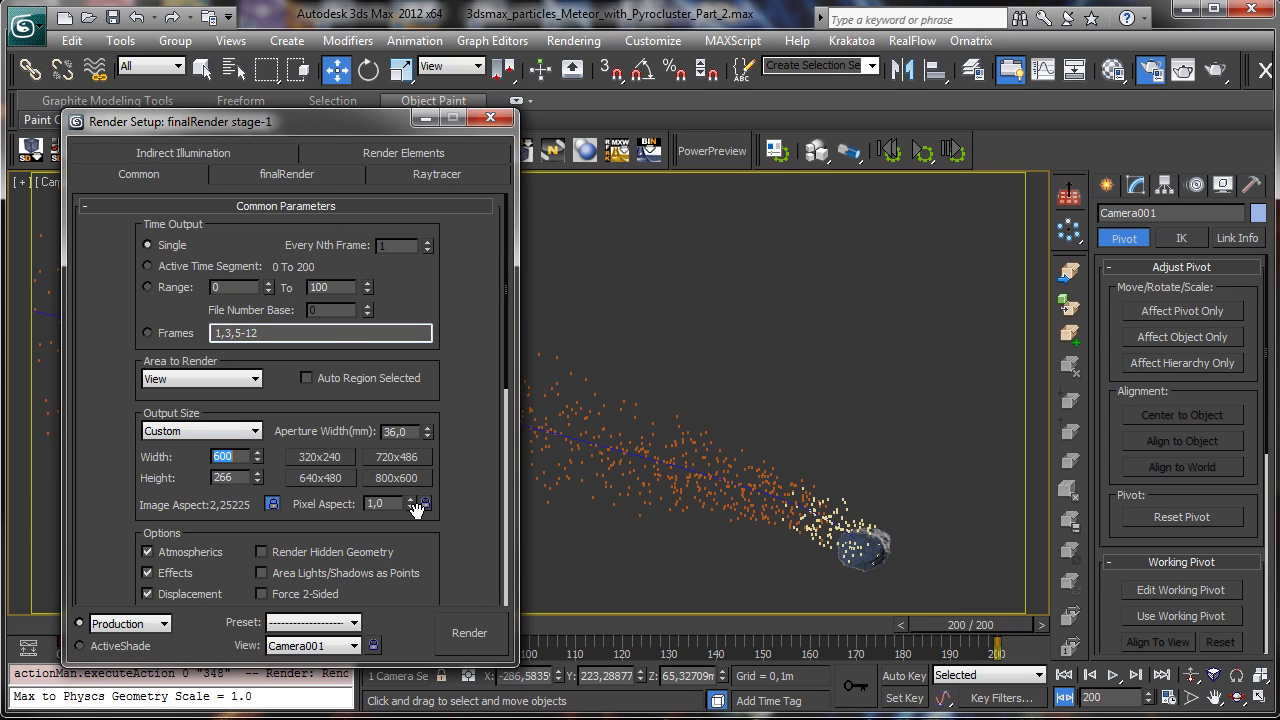
pyautogui.click(466, 634)
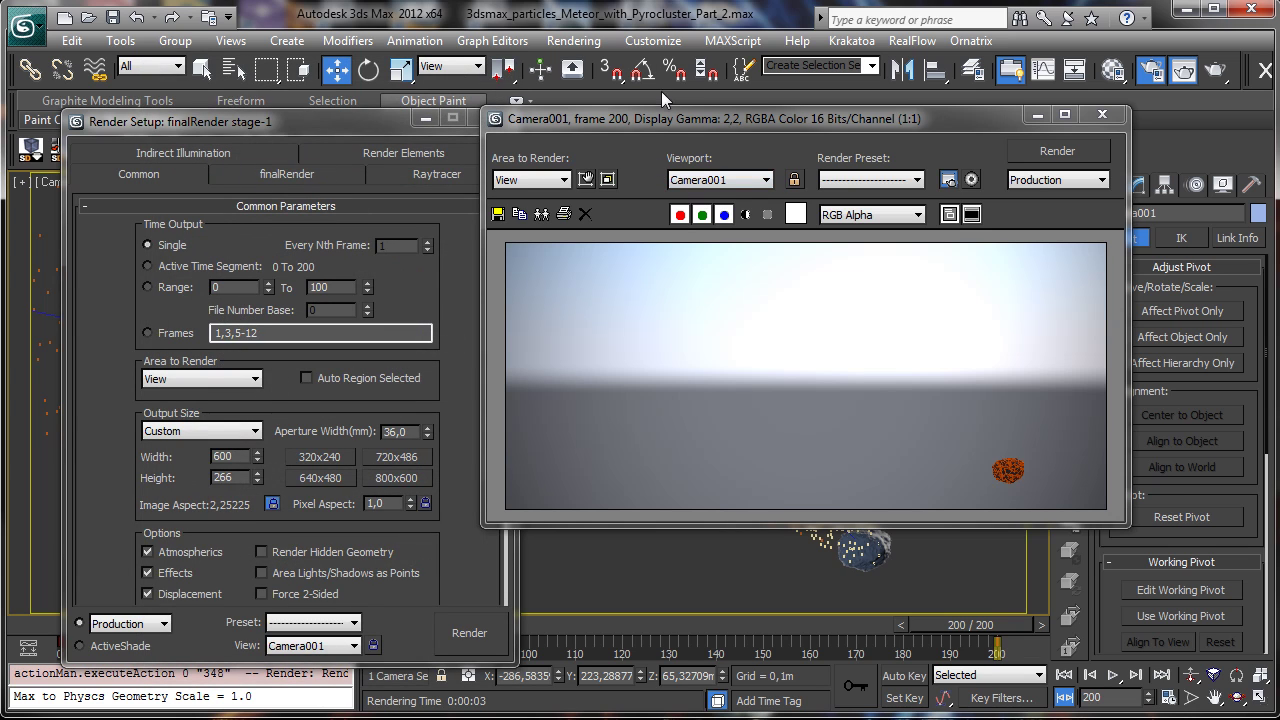
# - Reactivate the pyrocluster3 atmosphere effect in the environment settings
pyautogui.click(573, 40)
pyautogui.click(634, 175)
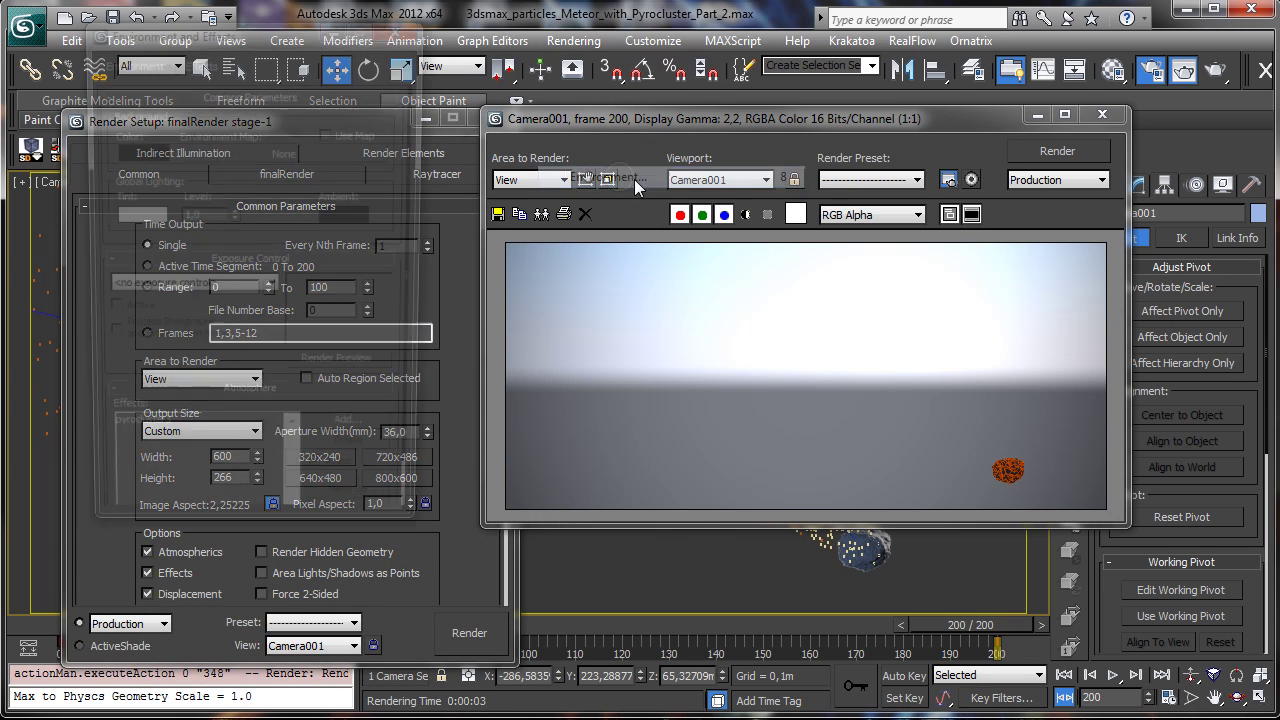
pyautogui.click(184, 439)
pyautogui.moveTo(307, 340); pyautogui.dragTo(312, 100)
pyautogui.moveTo(264, 135); pyautogui.dragTo(223, 490)
pyautogui.moveTo(326, 209); pyautogui.dragTo(326, 300)
pyautogui.click(335, 144)
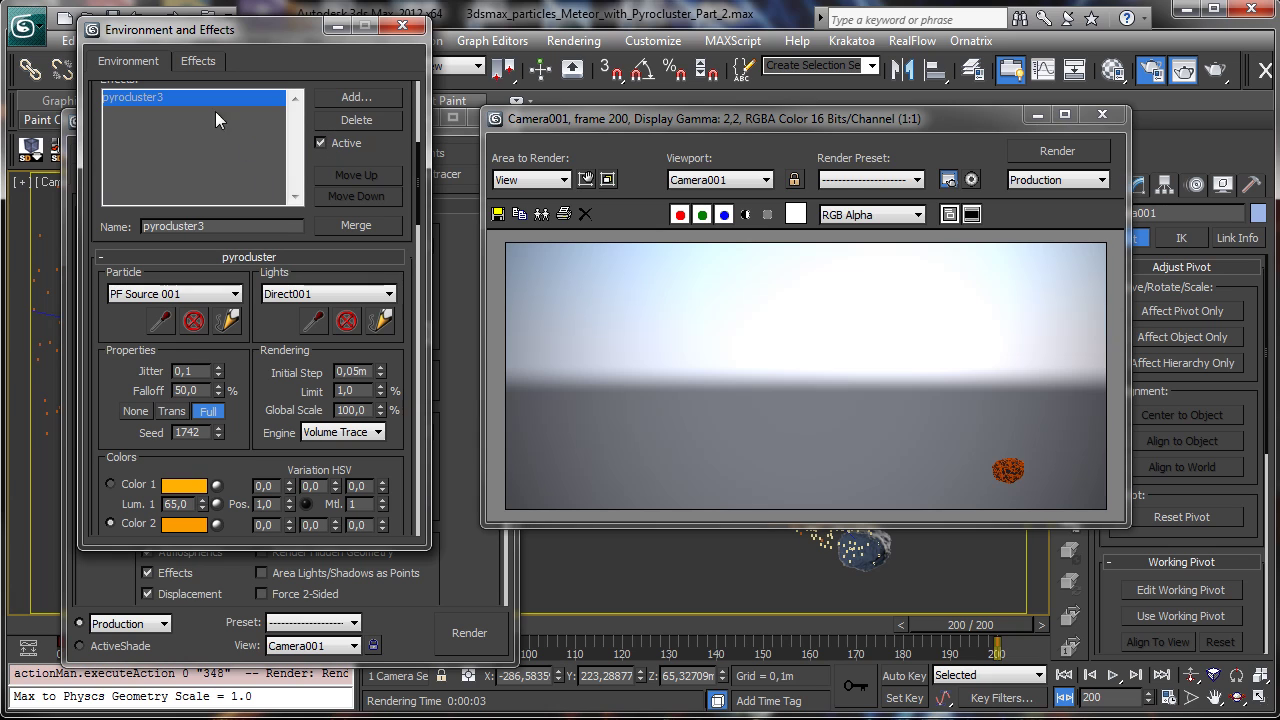
# - Review the pyrocluster3 parameters down to the GBuffer channels and render frame 200 with the smoke
pyautogui.moveTo(248, 472); pyautogui.dragTo(262, 92)
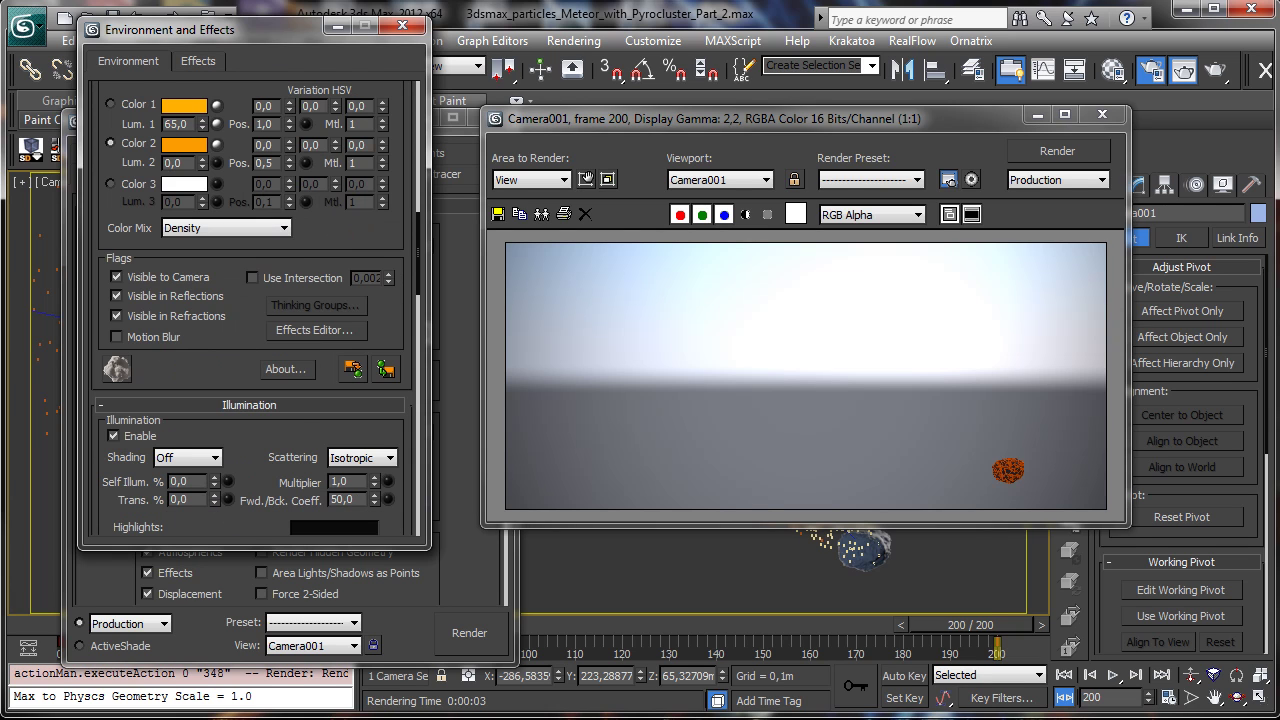
pyautogui.scroll(-10, 218, 440)
pyautogui.scroll(-8, 261, 438)
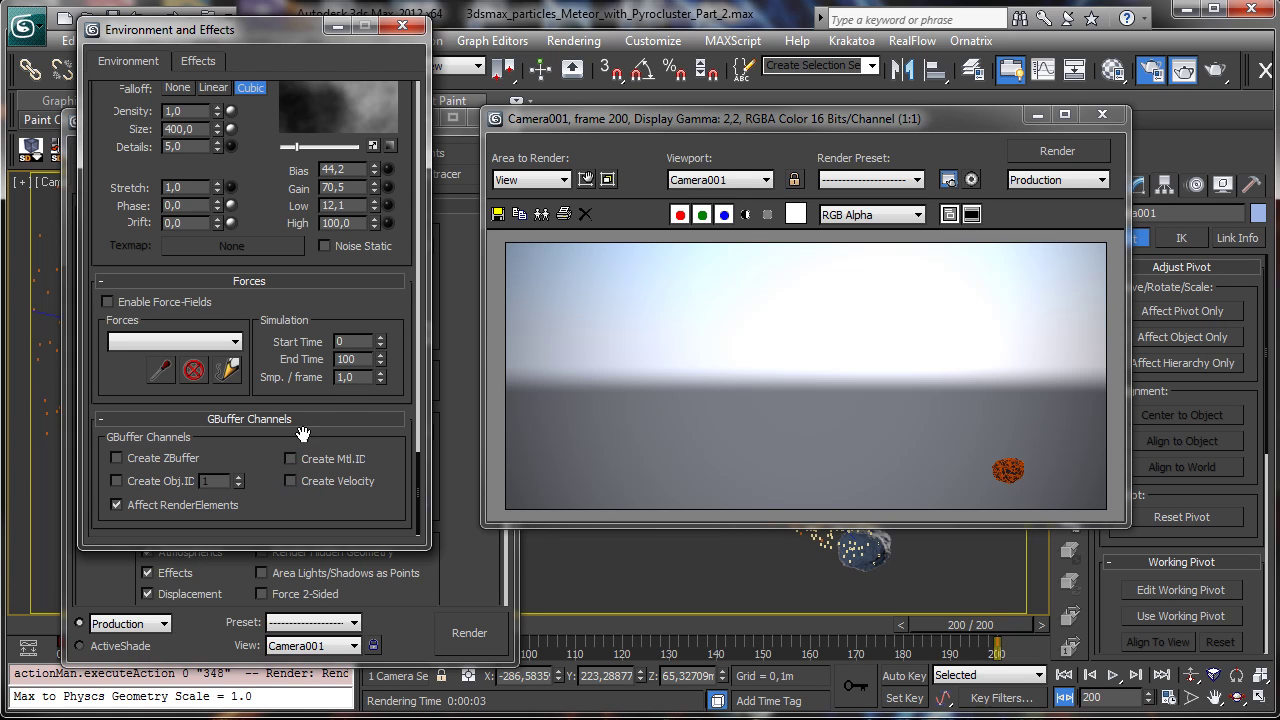
pyautogui.click(457, 290)
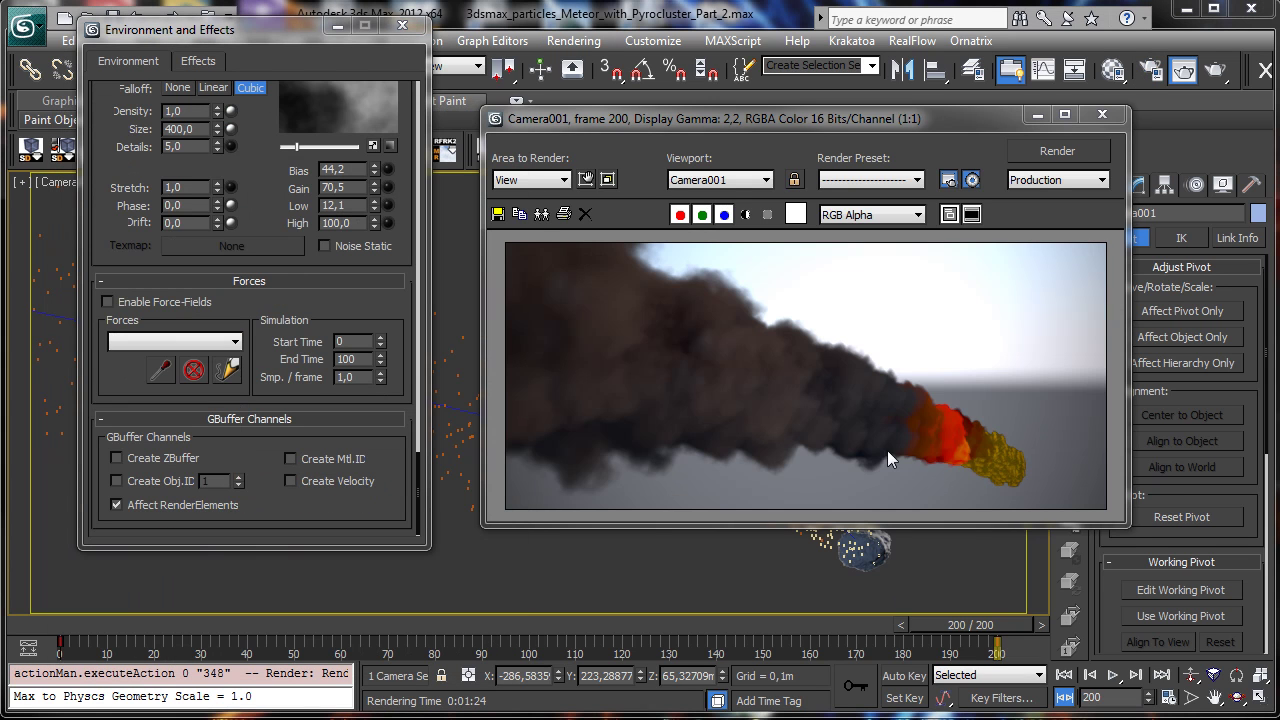
# - Start saving the rendered image and browse to the 3dsmax_particles_Meteor_with_Pyrocluster_Part_2 folder
pyautogui.click(498, 214)
pyautogui.moveTo(633, 147); pyautogui.dragTo(393, 88)
pyautogui.click(531, 155)
pyautogui.click(462, 385)
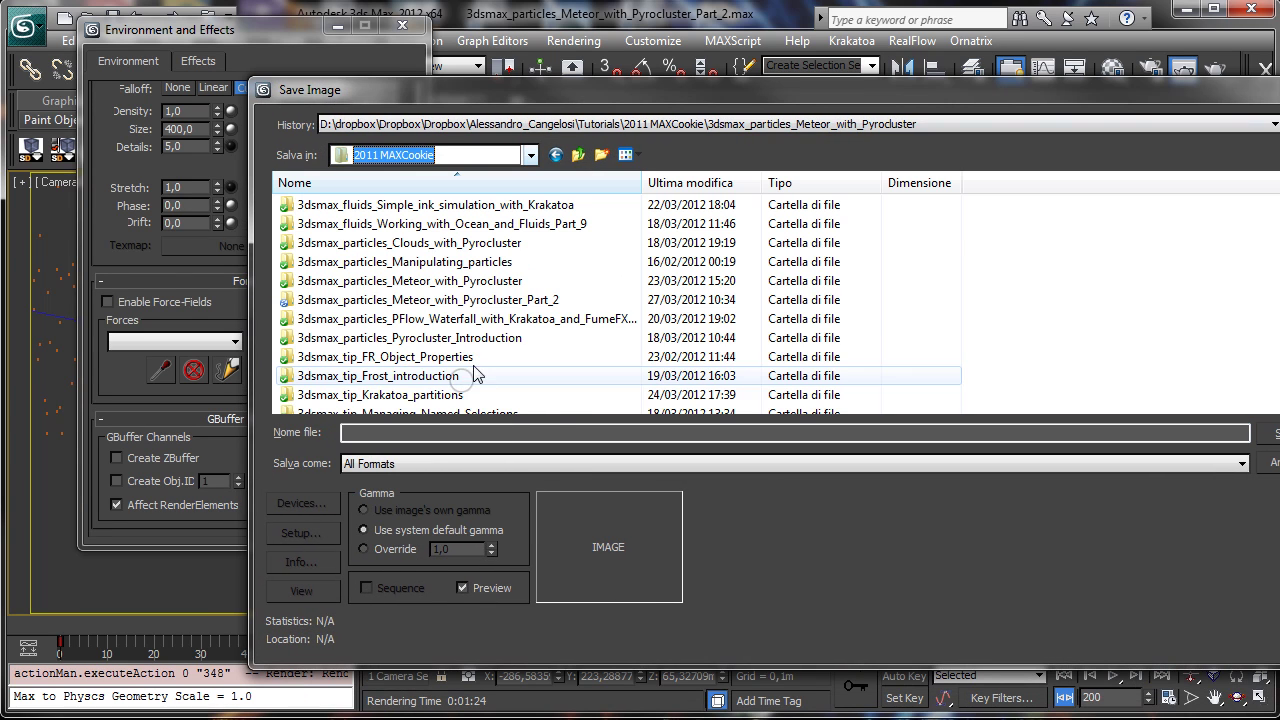
pyautogui.click(425, 302)
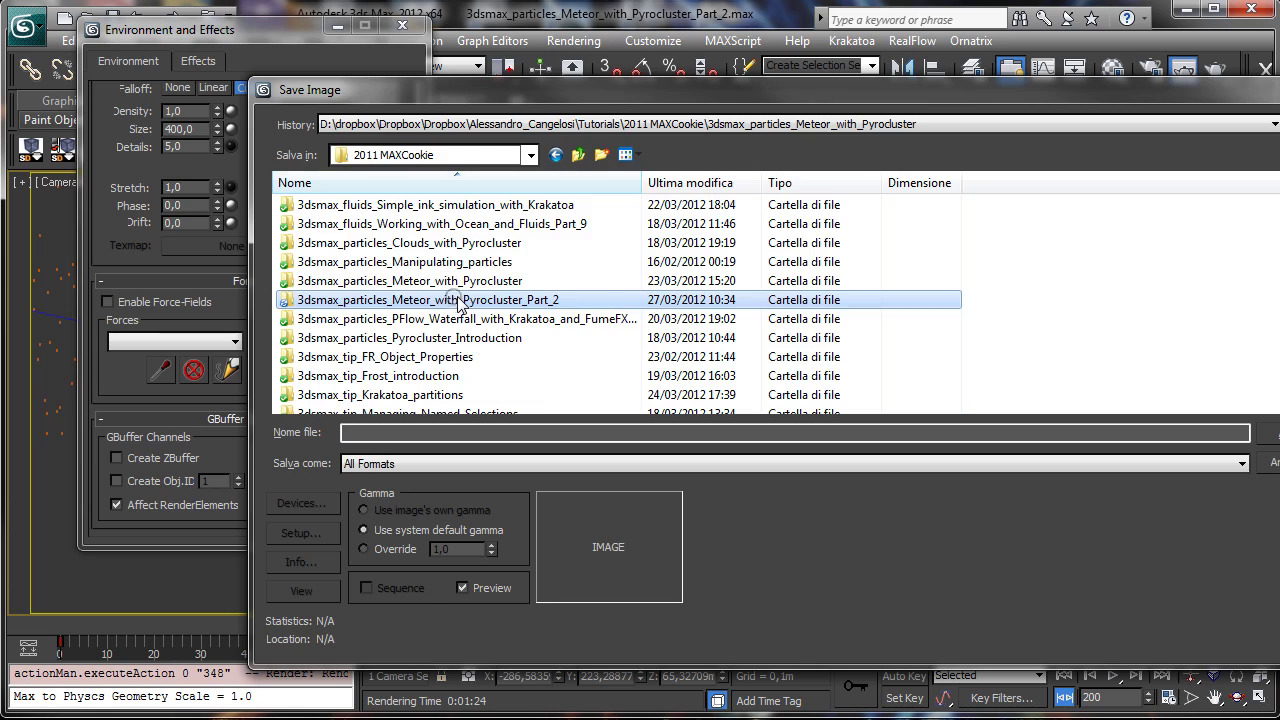
pyautogui.doubleClick(425, 300)
# - Name the image file 3dsmax_particles_Meteor_with_Pyrocluster_Part_2_Test.tif and start the save
pyautogui.write('Deep Ocean')
pyautogui.hotkey('ctrl', 'a')
pyautogui.write('3d')
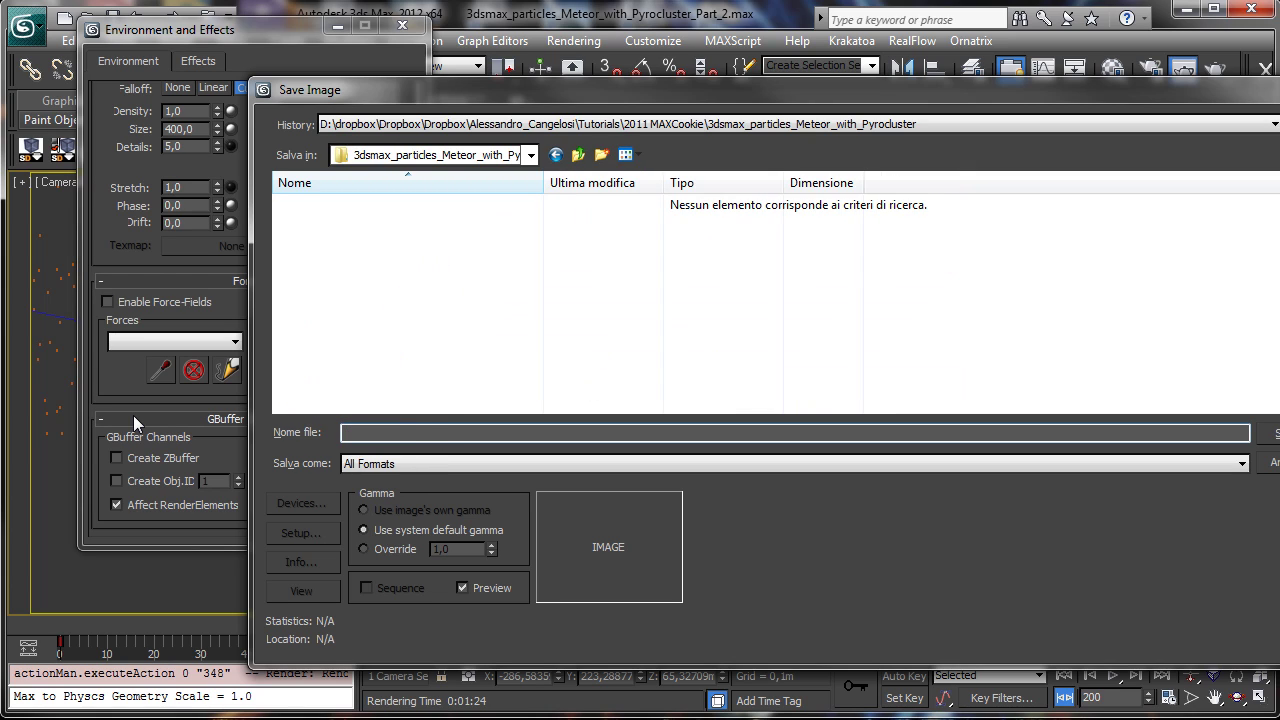
pyautogui.write('smax_')
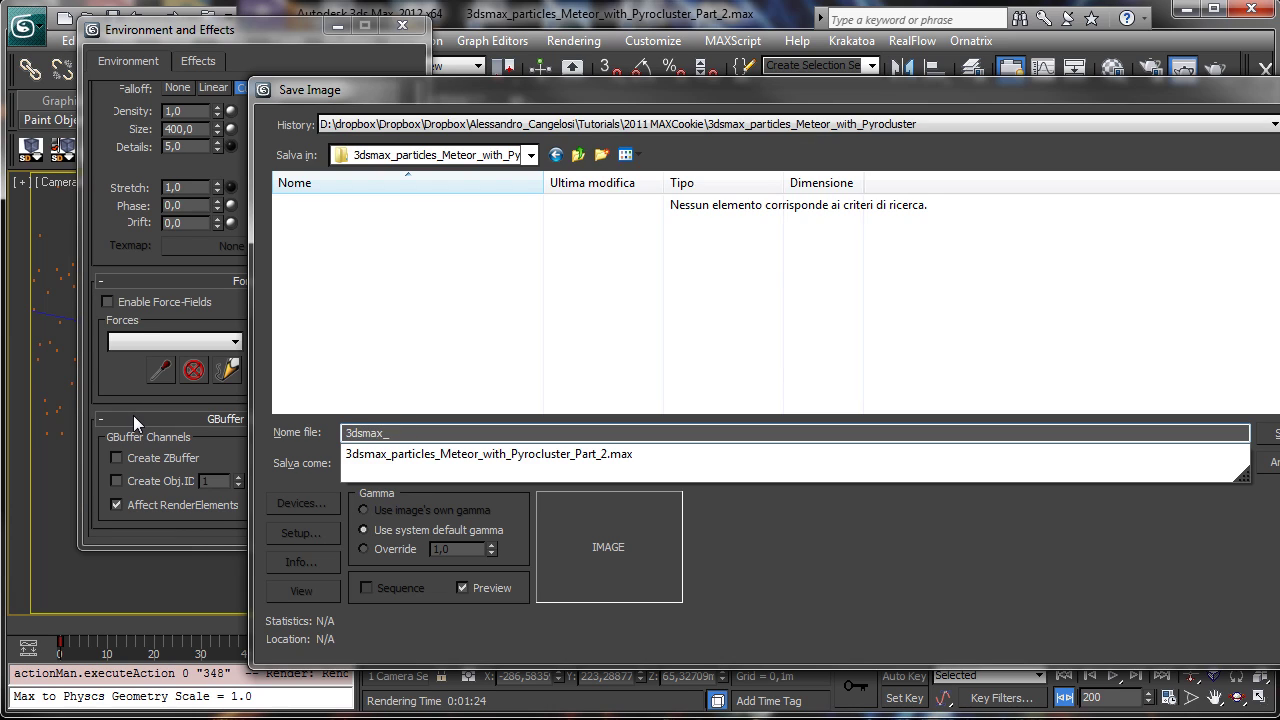
pyautogui.write('paet')
pyautogui.press('BackSpace')
pyautogui.write('r')
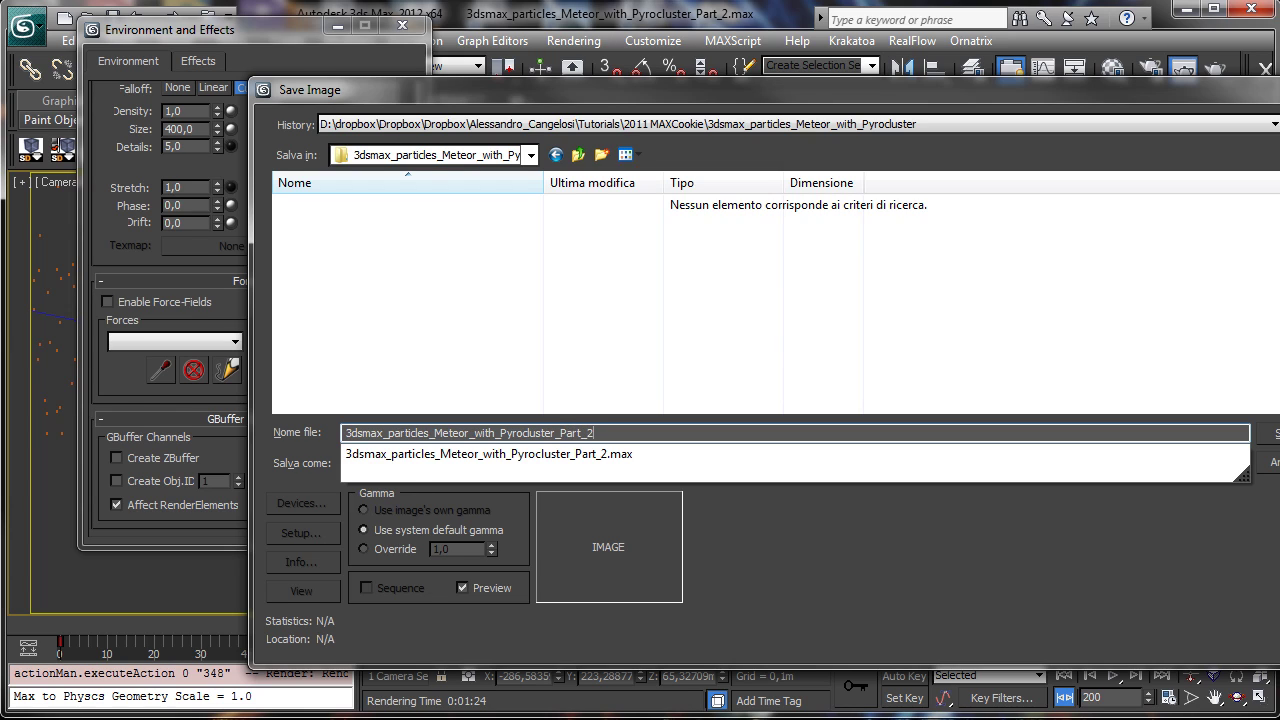
pyautogui.write('_Tes')
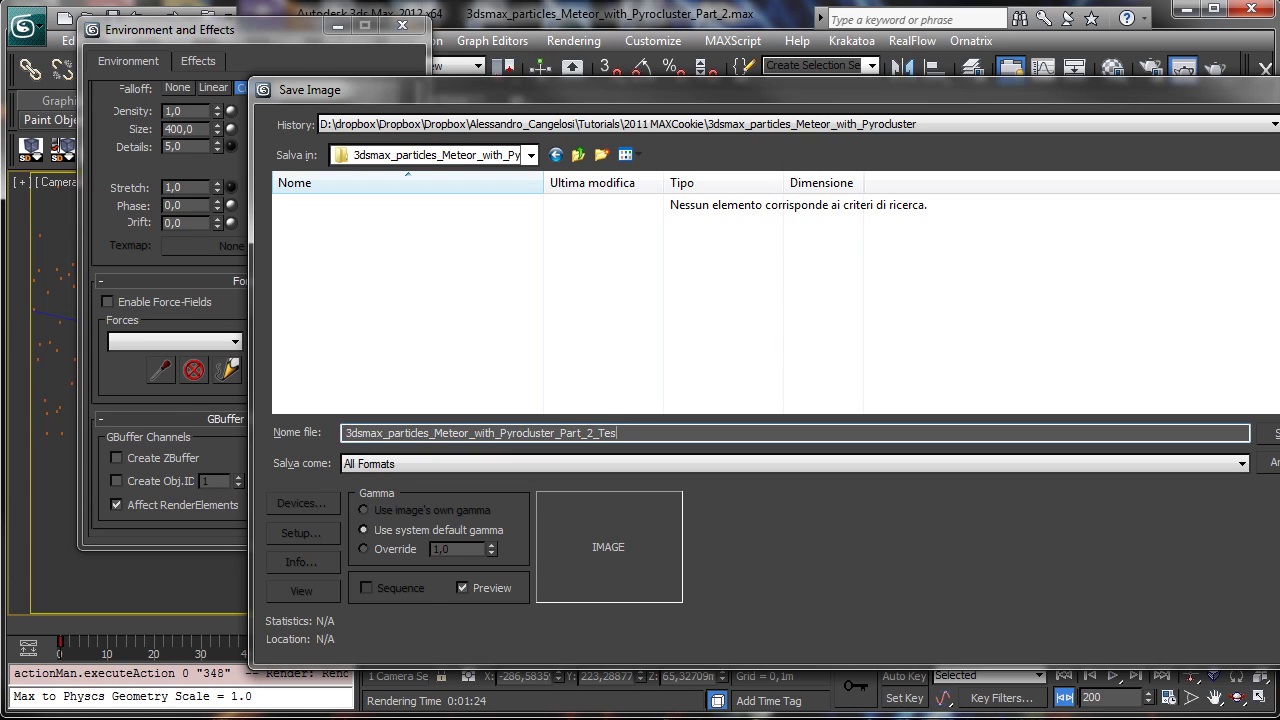
pyautogui.write('.tif')
pyautogui.press('Return')
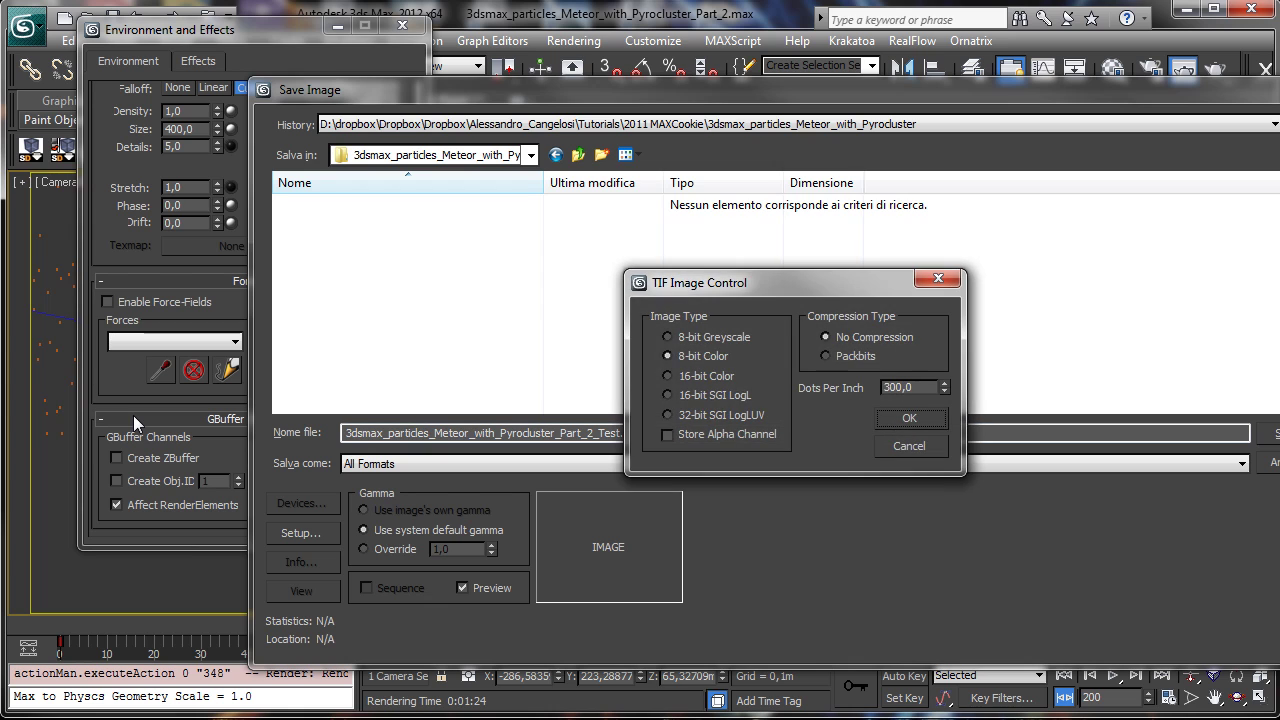
# - Save the TIF as 16-bit color with Packbits compression and a stored alpha channel
pyautogui.click(699, 378)
pyautogui.click(855, 357)
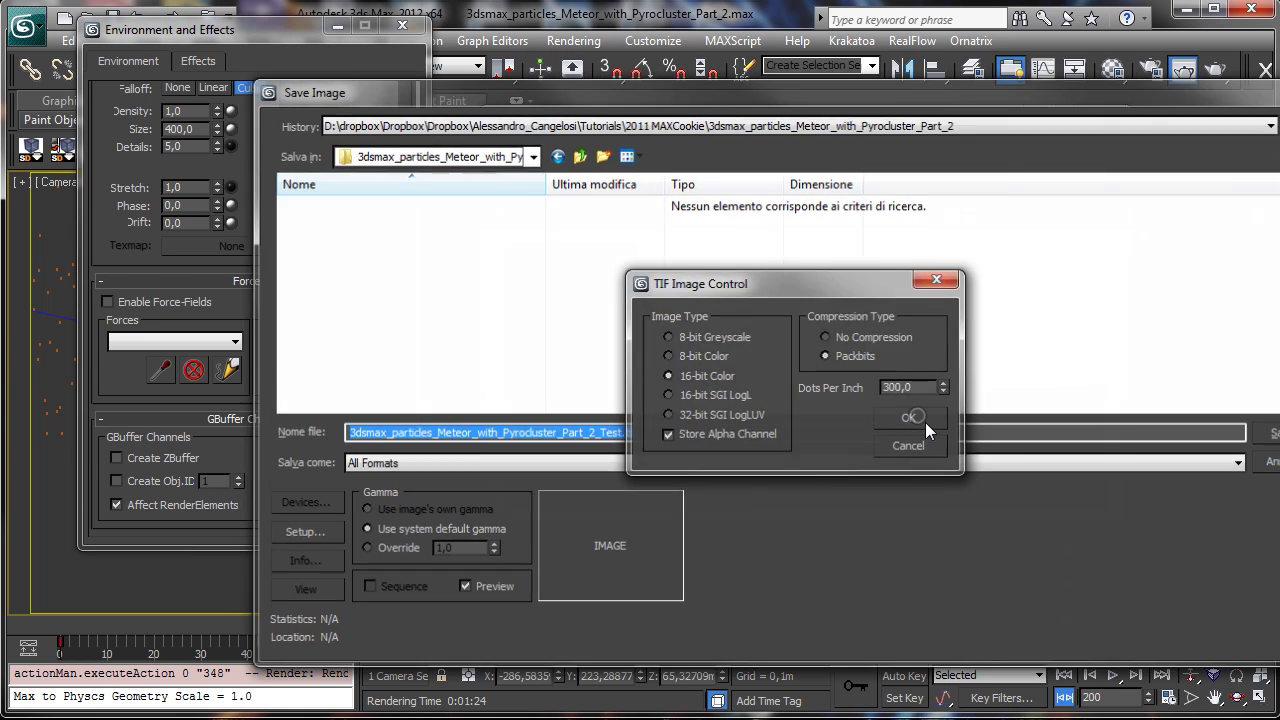
pyautogui.click(922, 420)
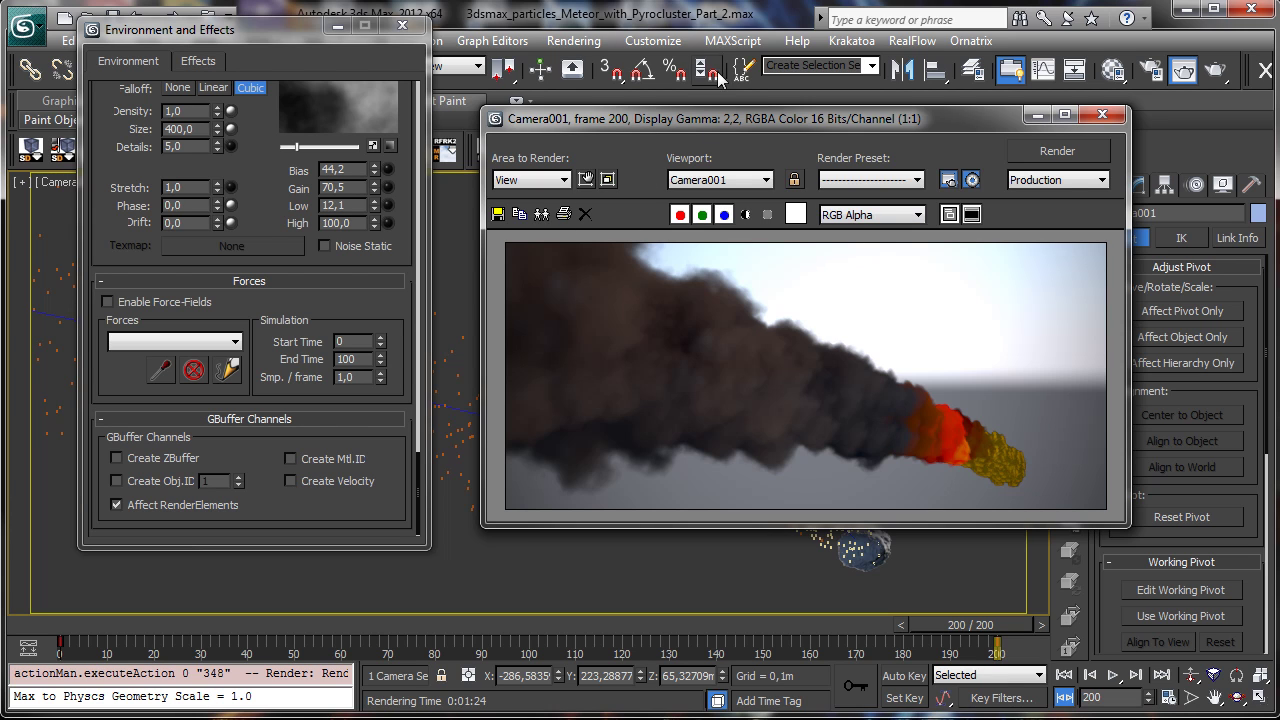
# - Switch to Combustion and open the rendered 3dsmax_particles_Meteor_with_Pyrocluster_Part_2_Test.tif as a composite
pyautogui.click(700, 2)
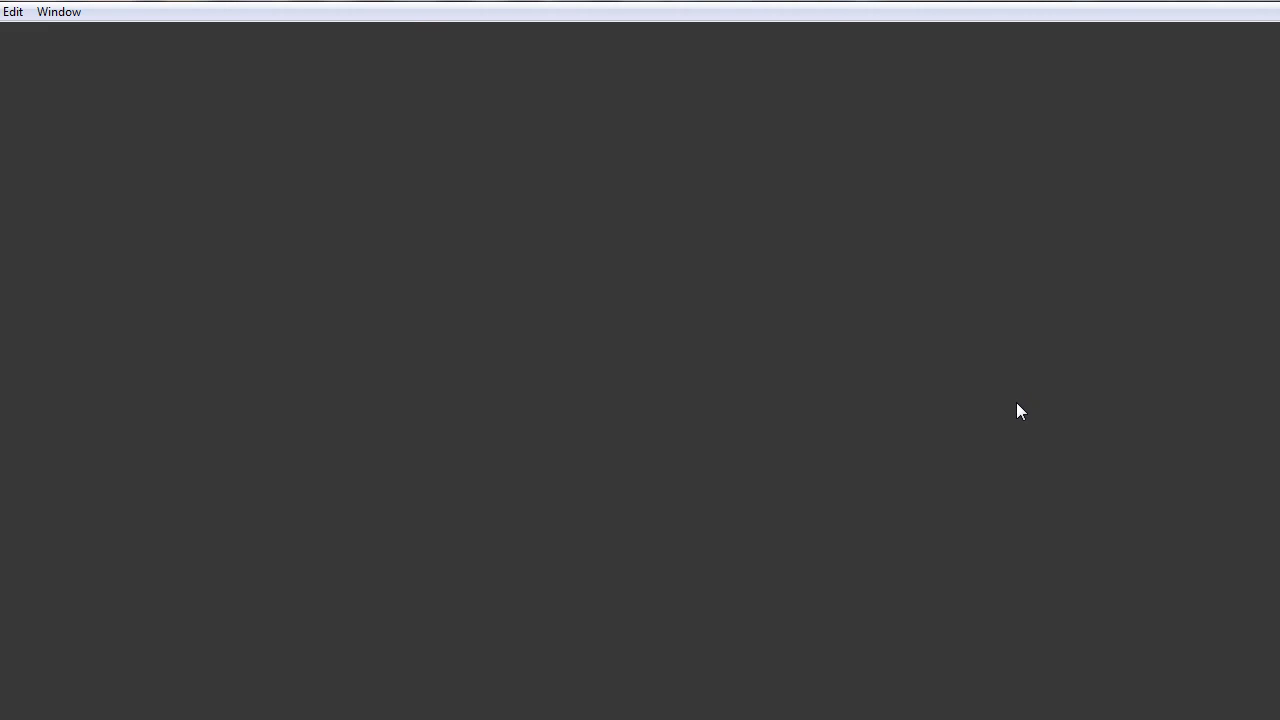
pyautogui.click(12, 11)
pyautogui.click(150, 322)
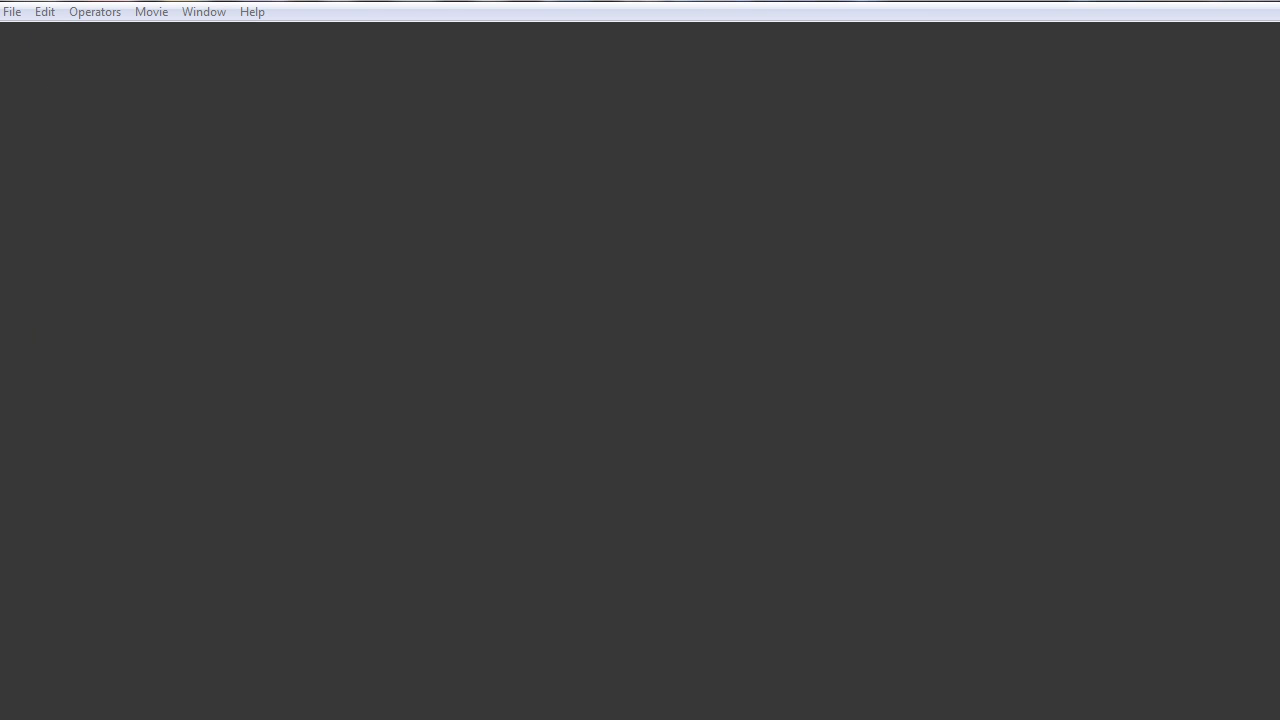
pyautogui.click(12, 11)
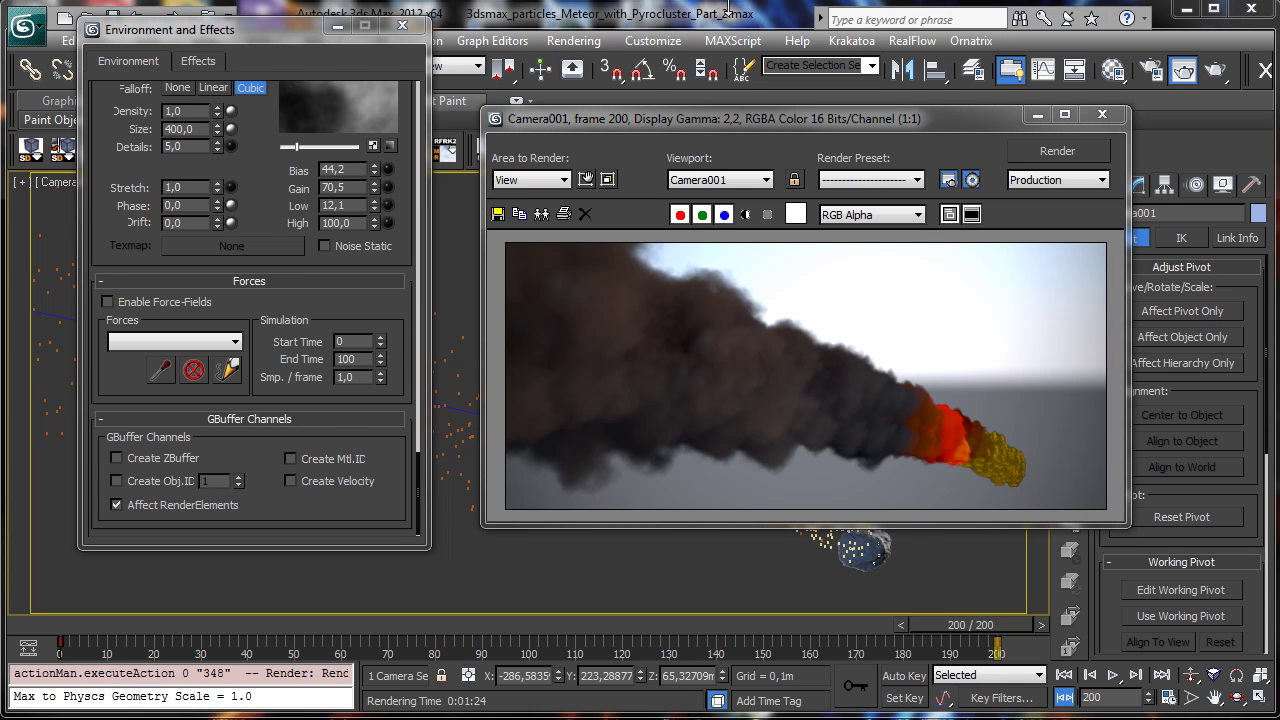
pyautogui.click(700, 2)
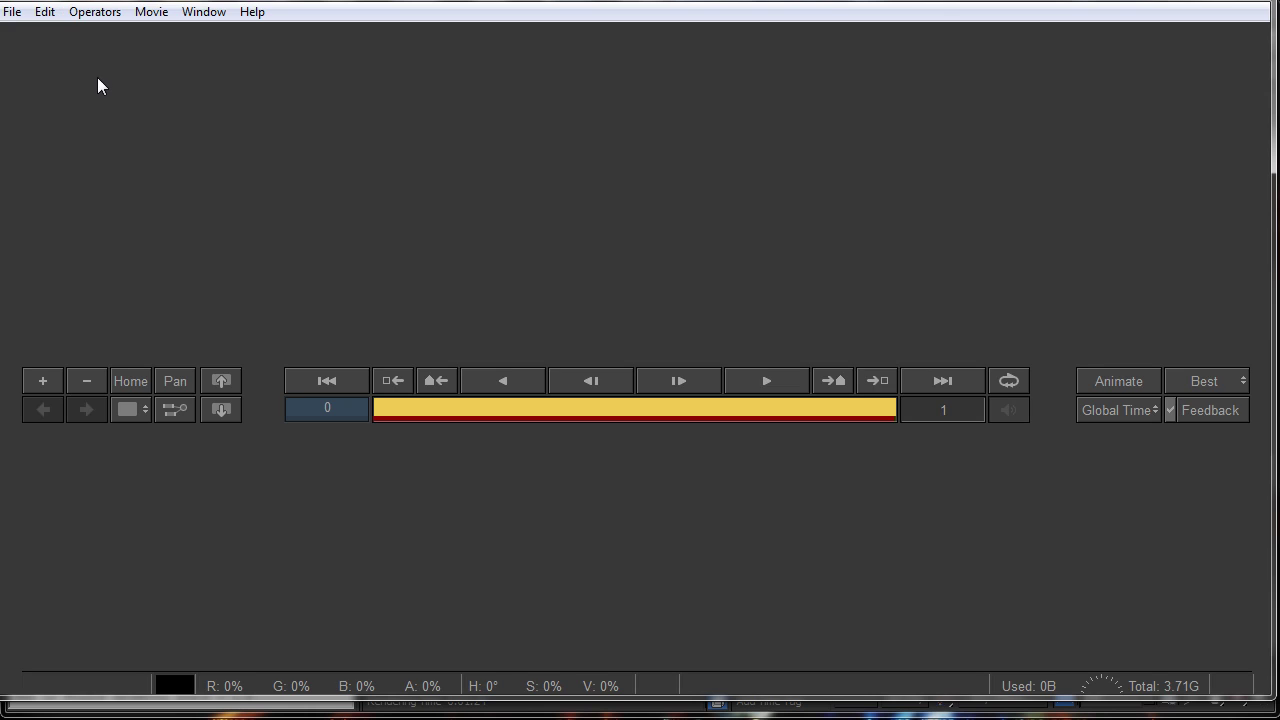
pyautogui.click(13, 12)
pyautogui.click(52, 58)
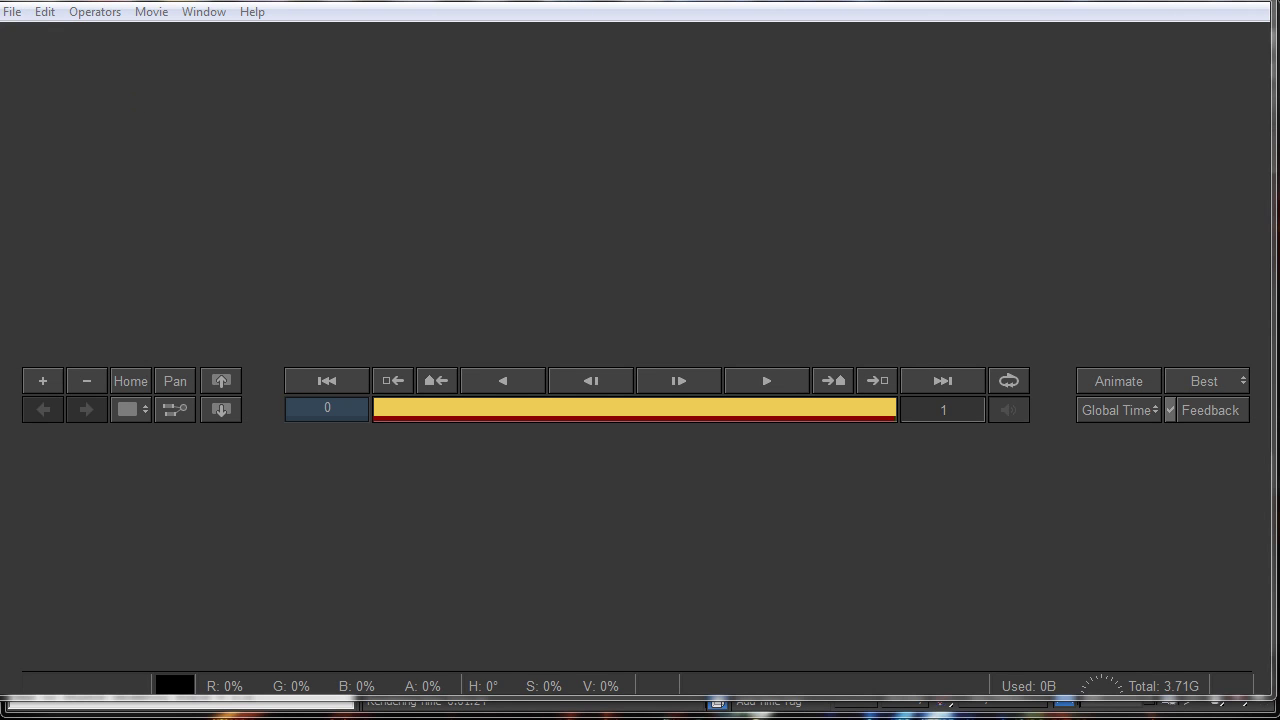
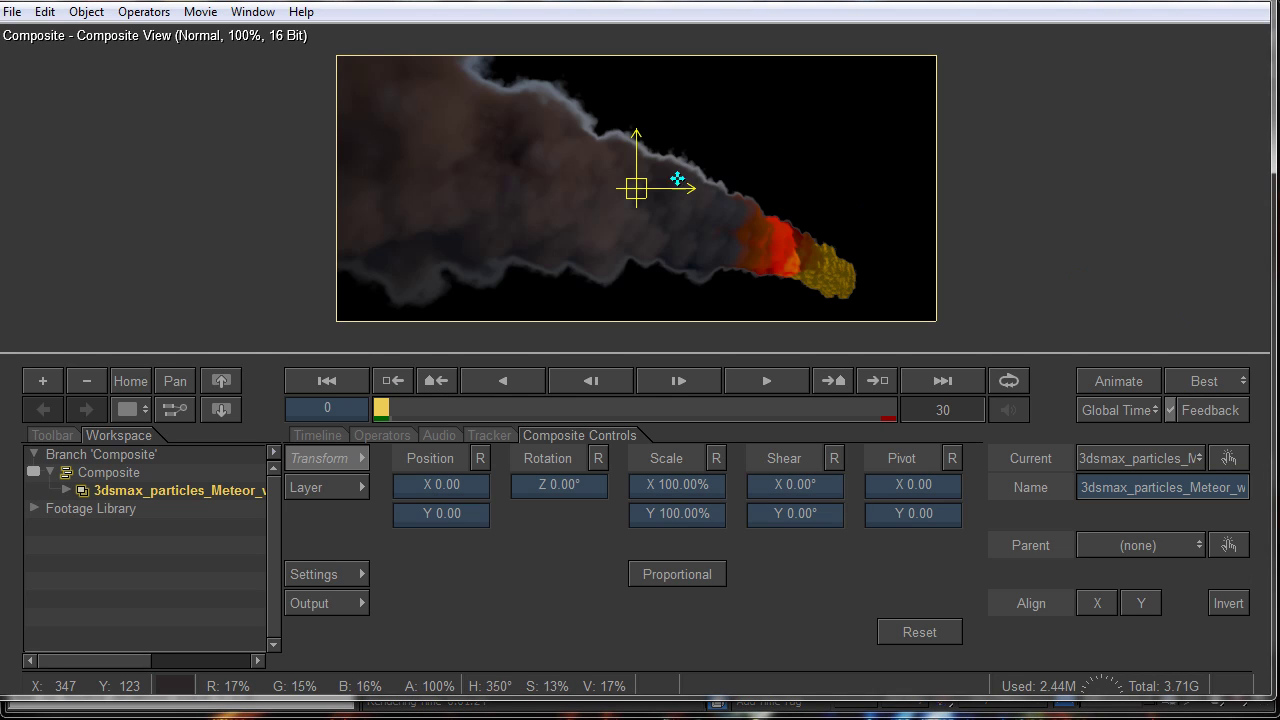
# - Set the meteor footage's source channels to Color only, leaving out the alpha
pyautogui.click(66, 490)
pyautogui.click(217, 509)
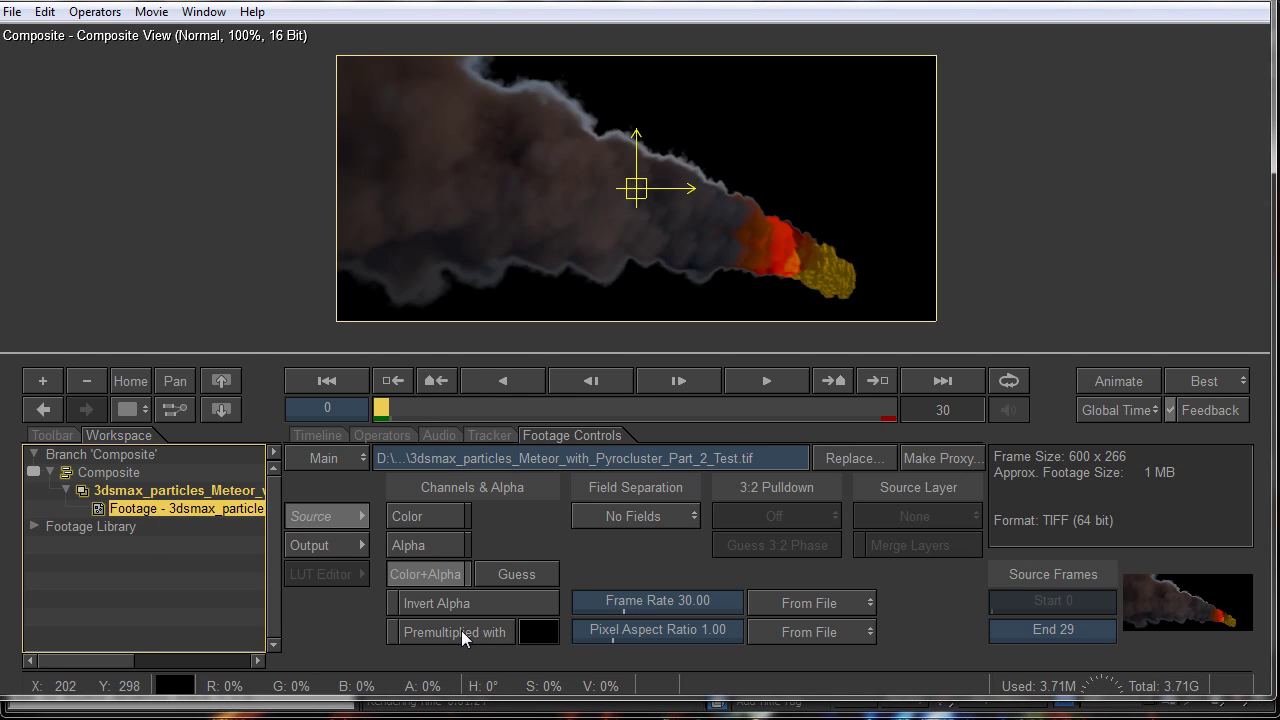
pyautogui.click(452, 516)
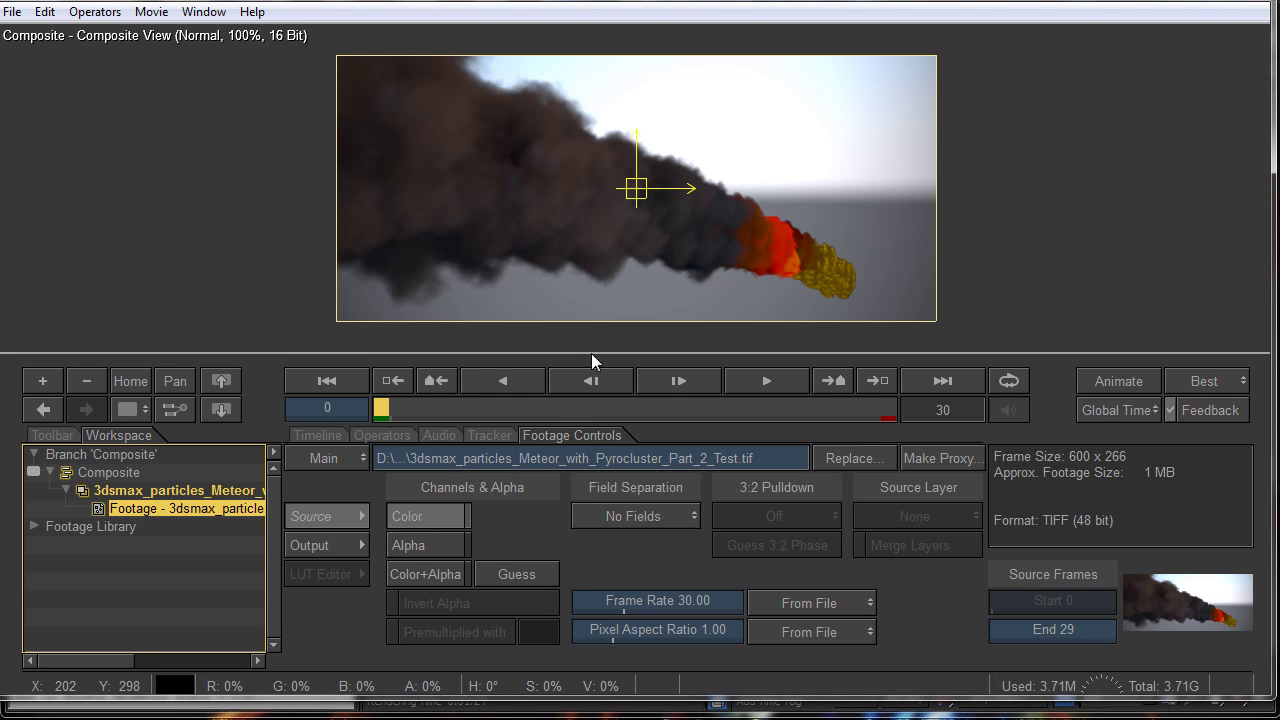
# - Add a Lens Flare operator to the meteor layer and place its flare center on the meteor head at about X 506, Y 221
pyautogui.click(140, 491)
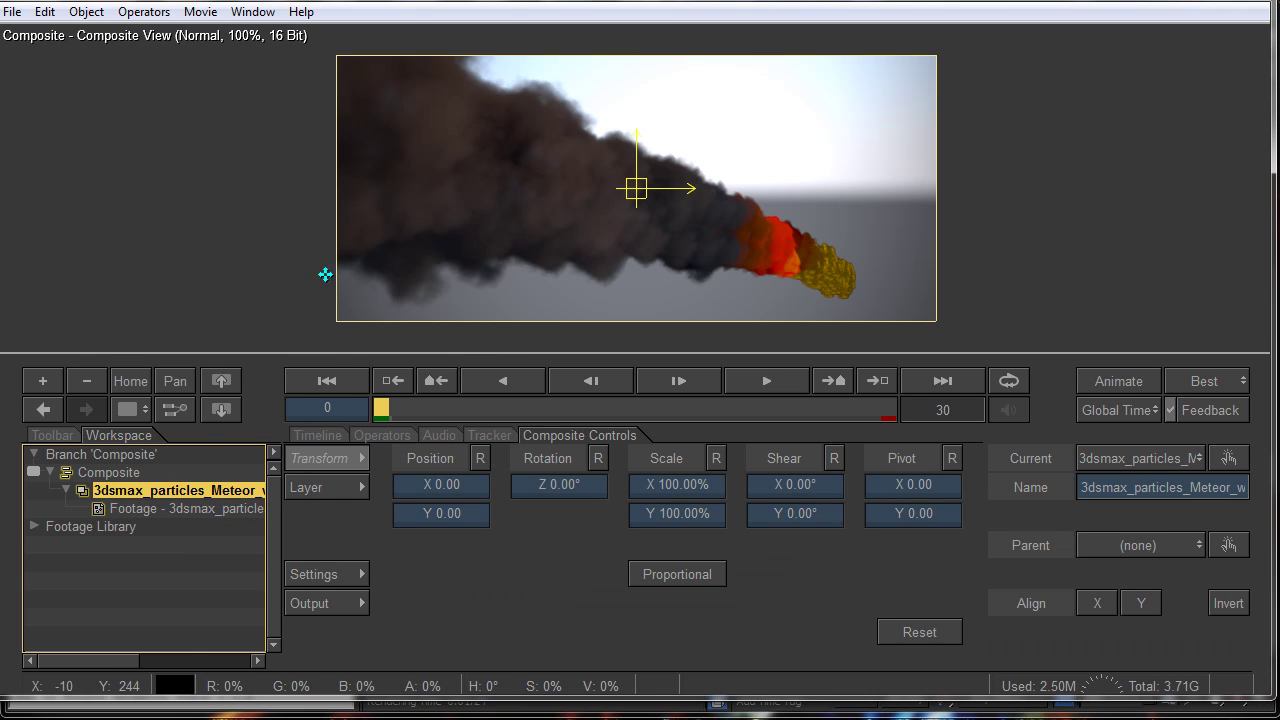
pyautogui.click(144, 11)
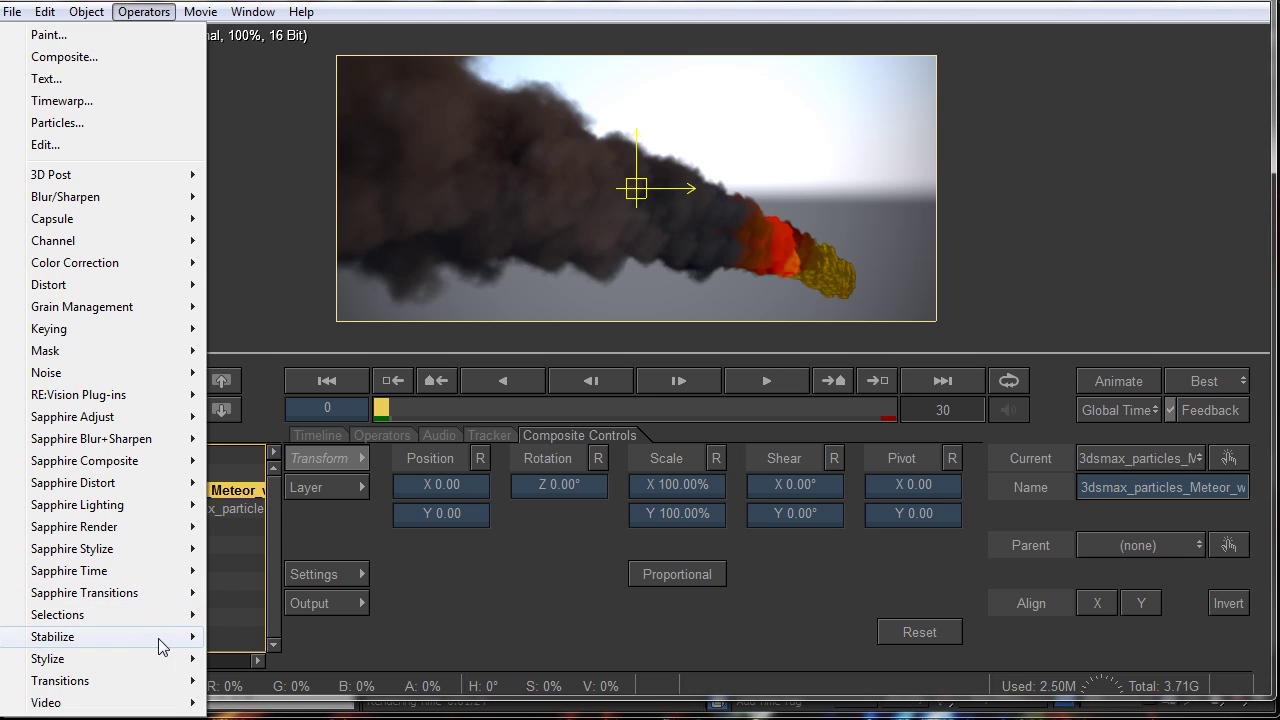
pyautogui.moveTo(166, 662)
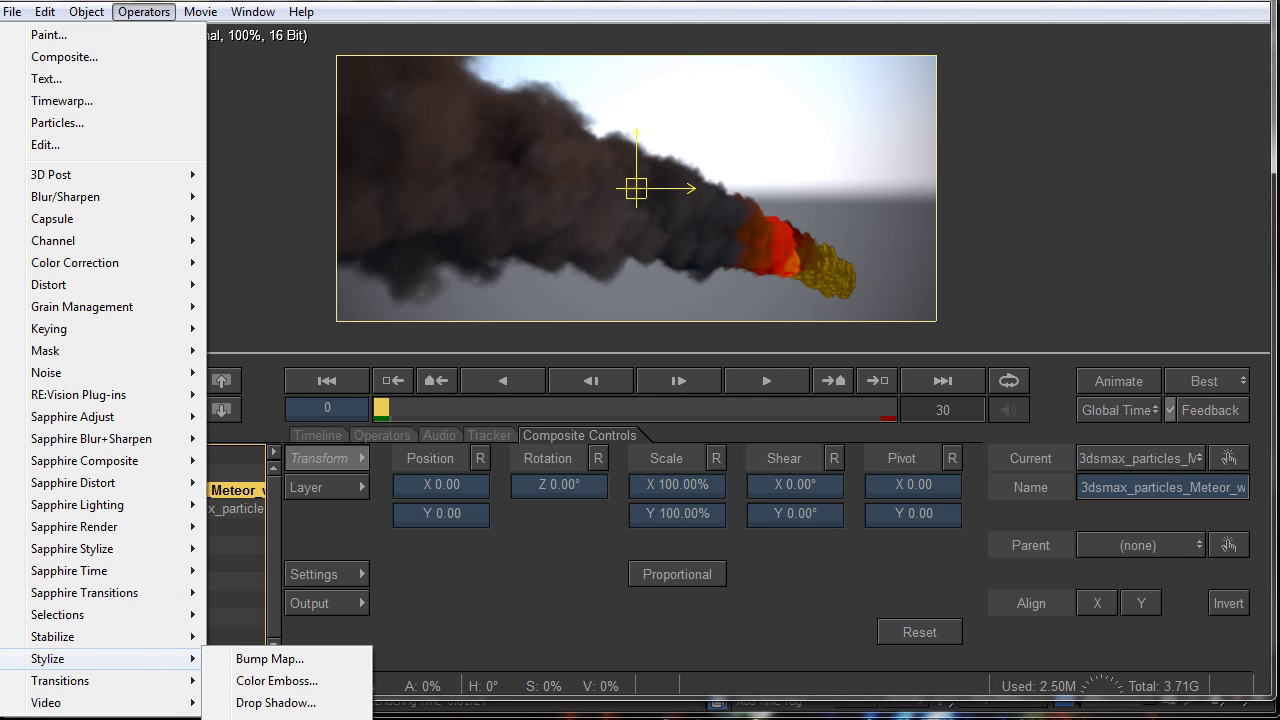
pyautogui.click(275, 719)
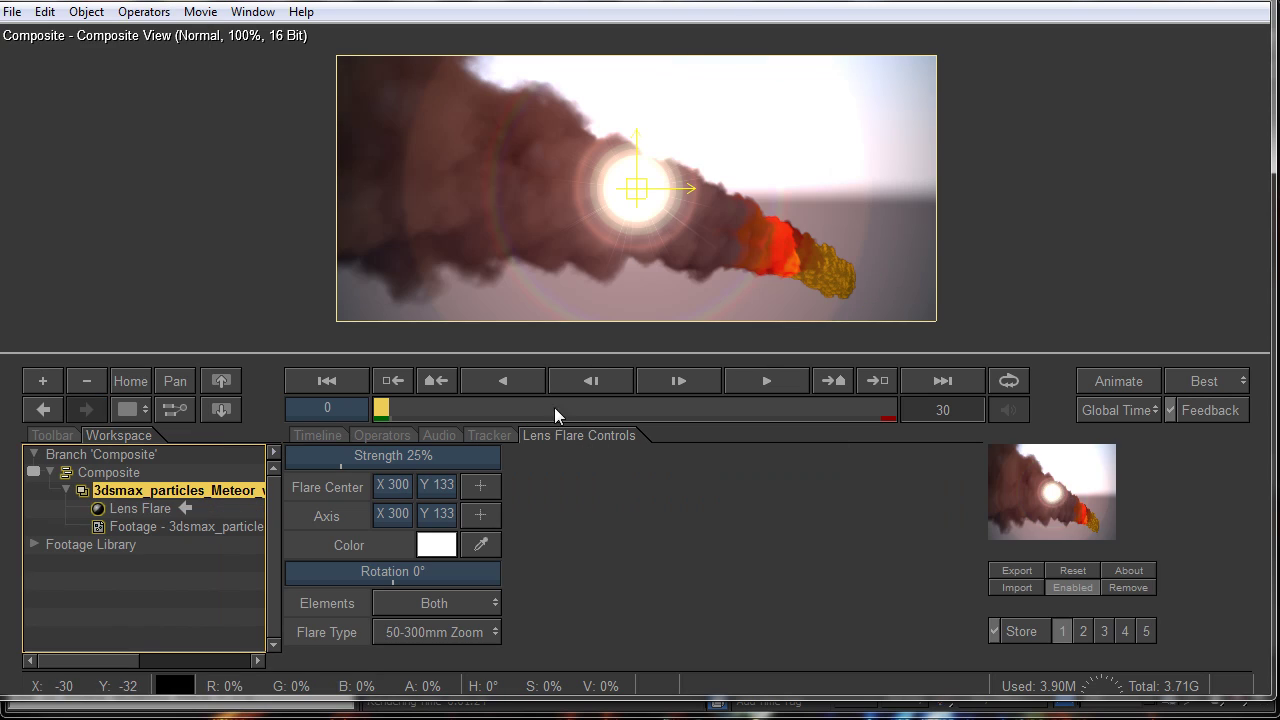
pyautogui.click(480, 488)
pyautogui.moveTo(648, 198); pyautogui.dragTo(843, 278)
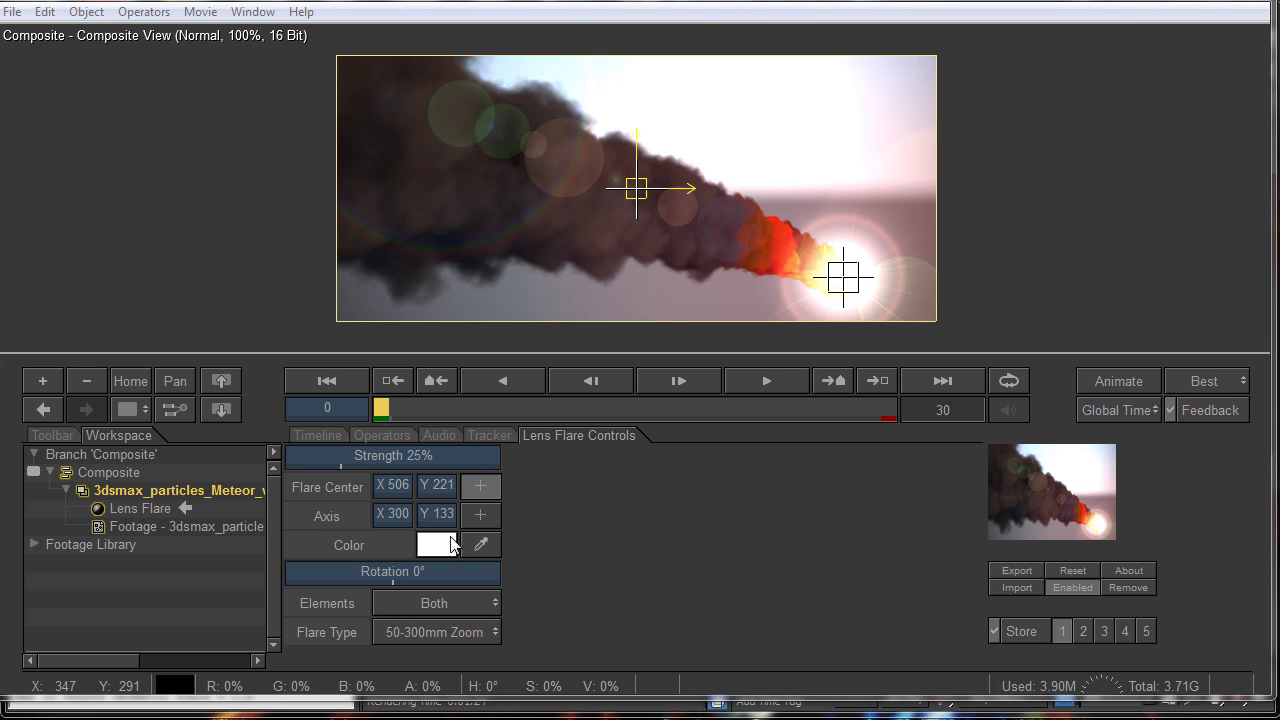
# - Set the lens flare color to orange (Red 100%, Green 64%, Blue 0%) and move the flare center down to Y 223
pyautogui.click(436, 544)
pyautogui.moveTo(318, 214)
pyautogui.mouseDown()
pyautogui.moveTo(298, 166)
pyautogui.moveTo(315, 215)
pyautogui.mouseUp()
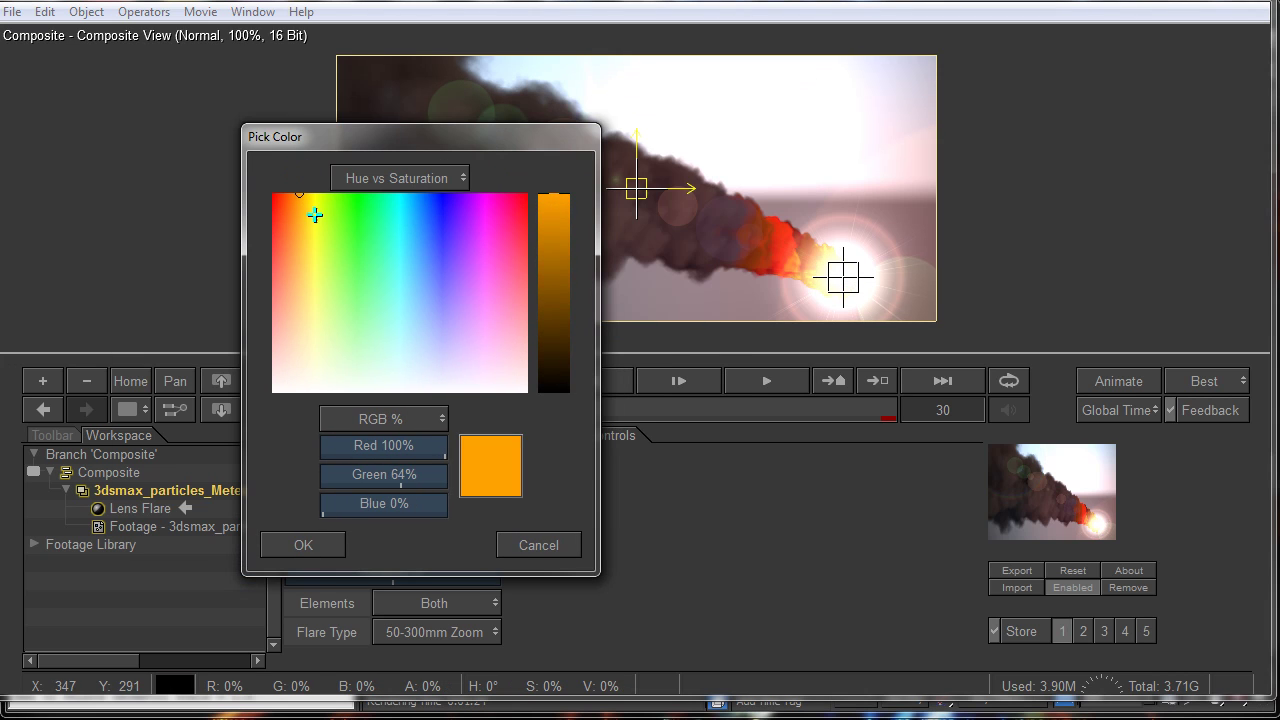
pyautogui.click(319, 547)
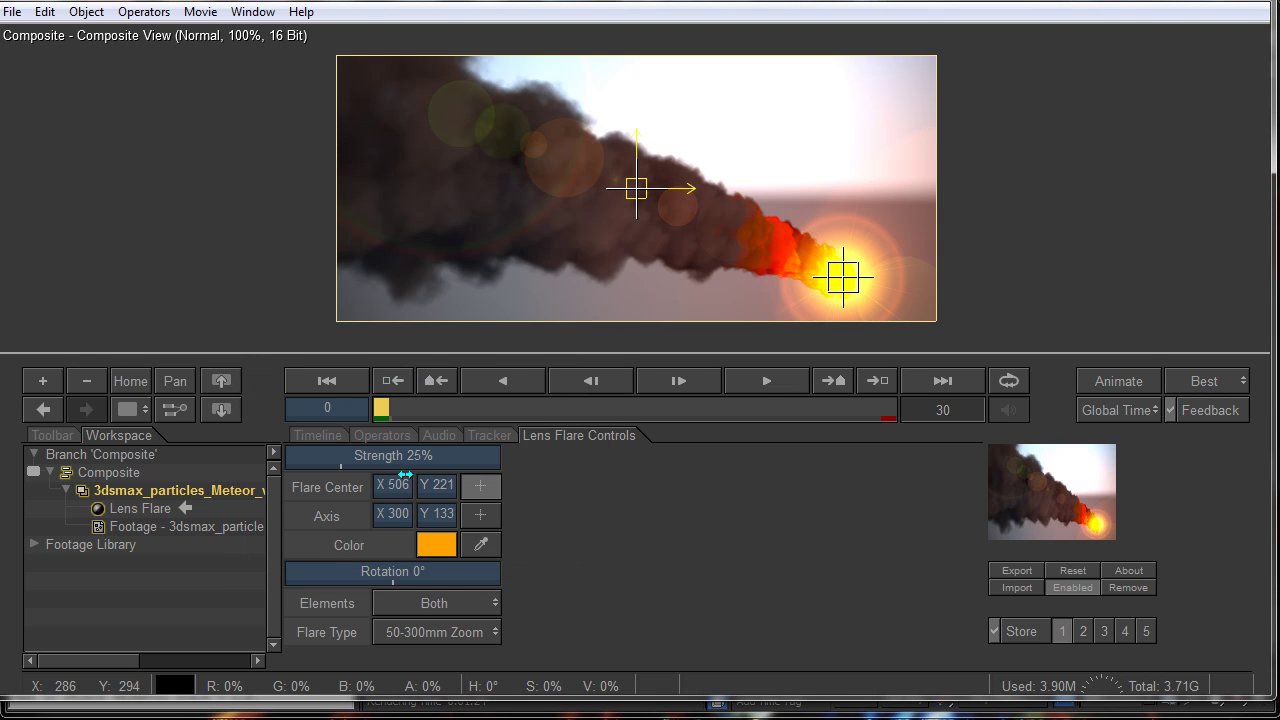
pyautogui.moveTo(843, 284); pyautogui.dragTo(843, 286)
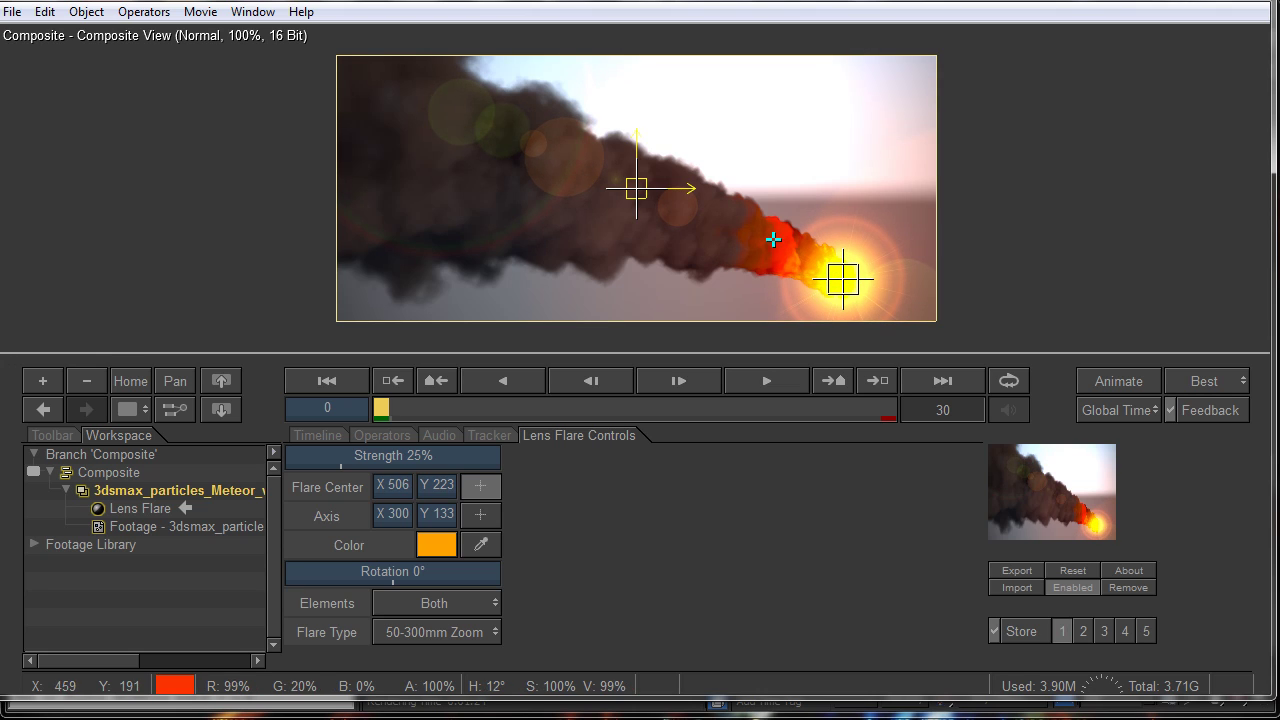
# - Change the flare type to 35mm Prime and move the flare axis to about X 245, Y 169
pyautogui.click(437, 632)
pyautogui.click(434, 690)
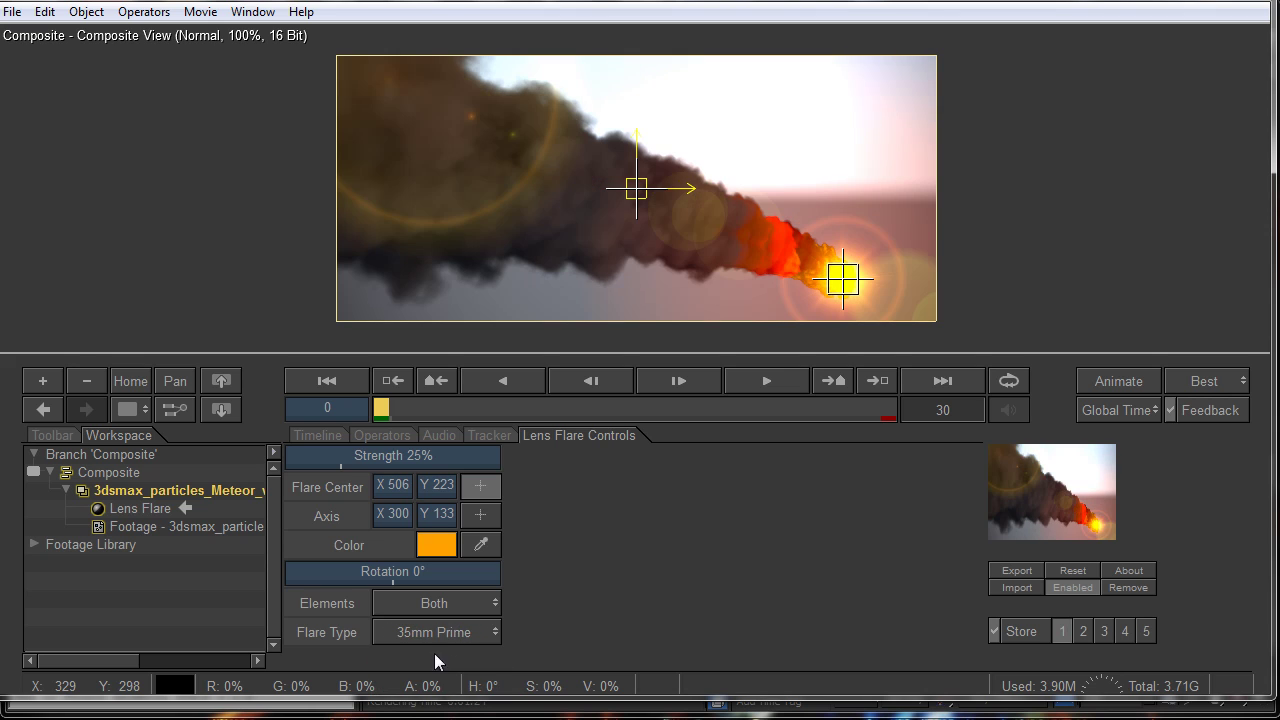
pyautogui.click(480, 515)
pyautogui.moveTo(566, 200); pyautogui.dragTo(581, 224)
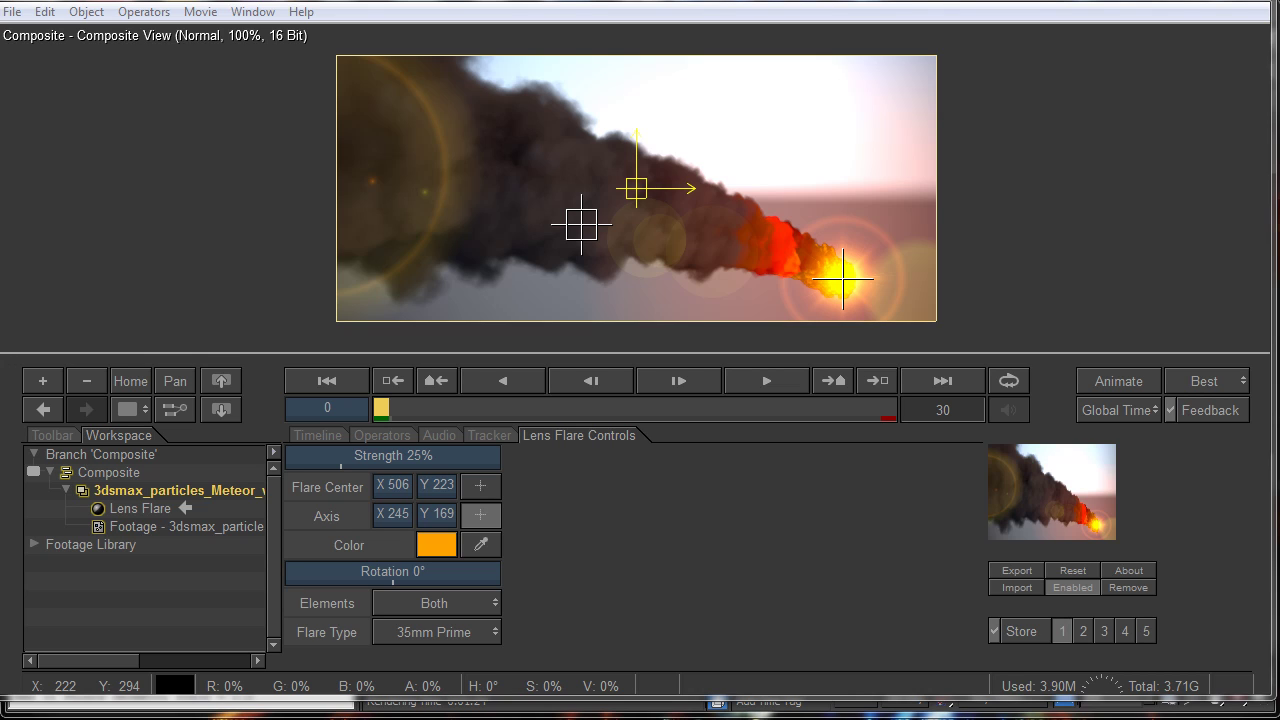
# - Change the lens flare color to a deeper orange
pyautogui.click(451, 555)
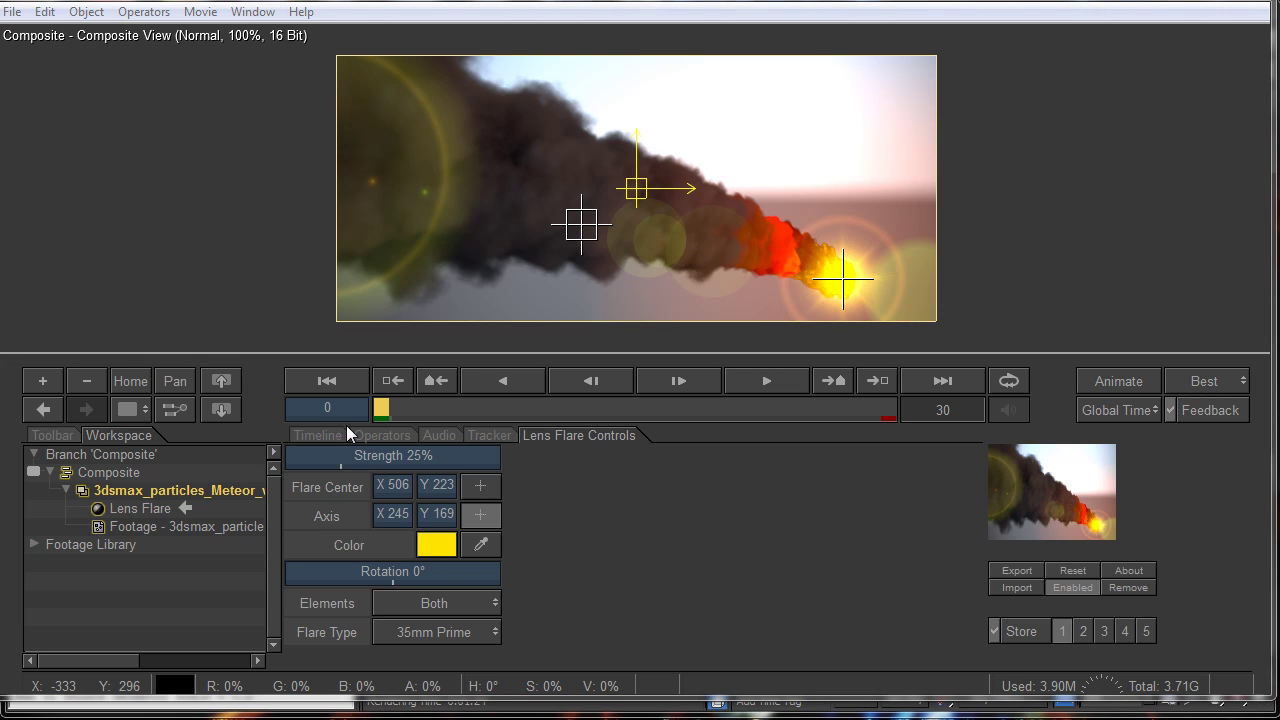
pyautogui.moveTo(294, 140); pyautogui.dragTo(280, 131)
pyautogui.click(306, 501)
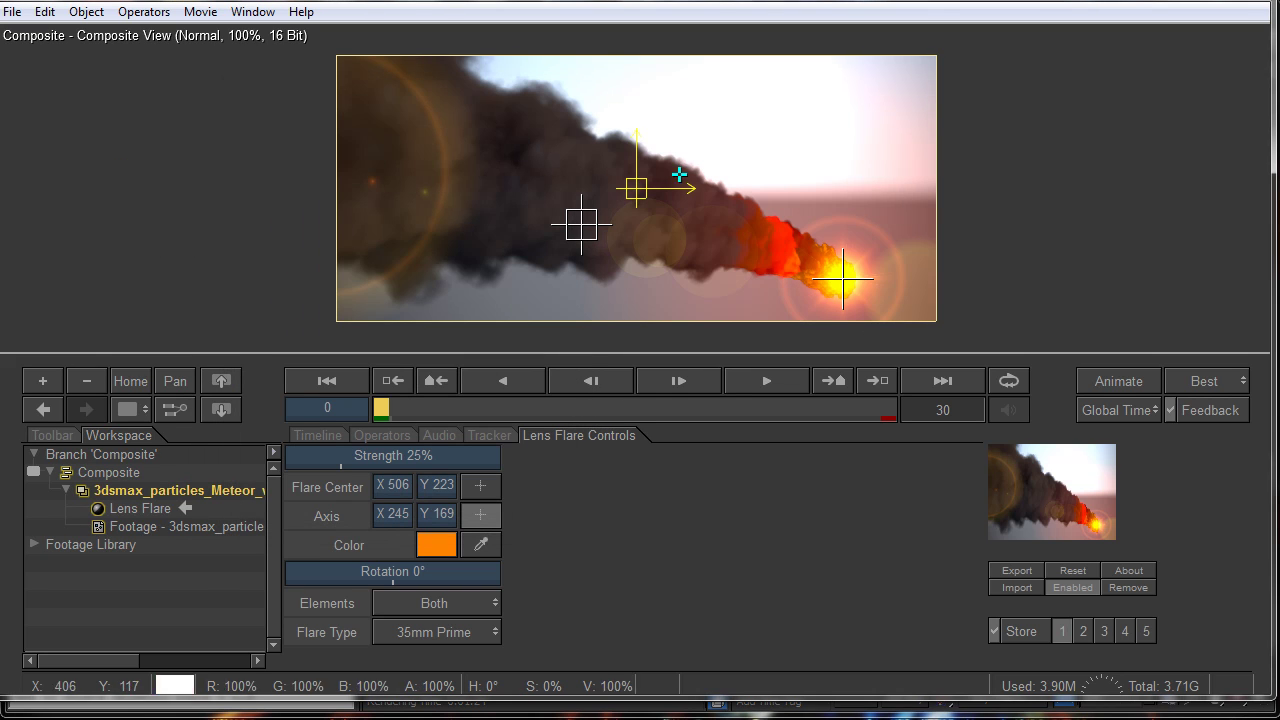
# - Add a Glow operator to the meteor layer with a radius of 7.40 and a minimum luminance of 82%
pyautogui.click(140, 490)
pyautogui.click(142, 12)
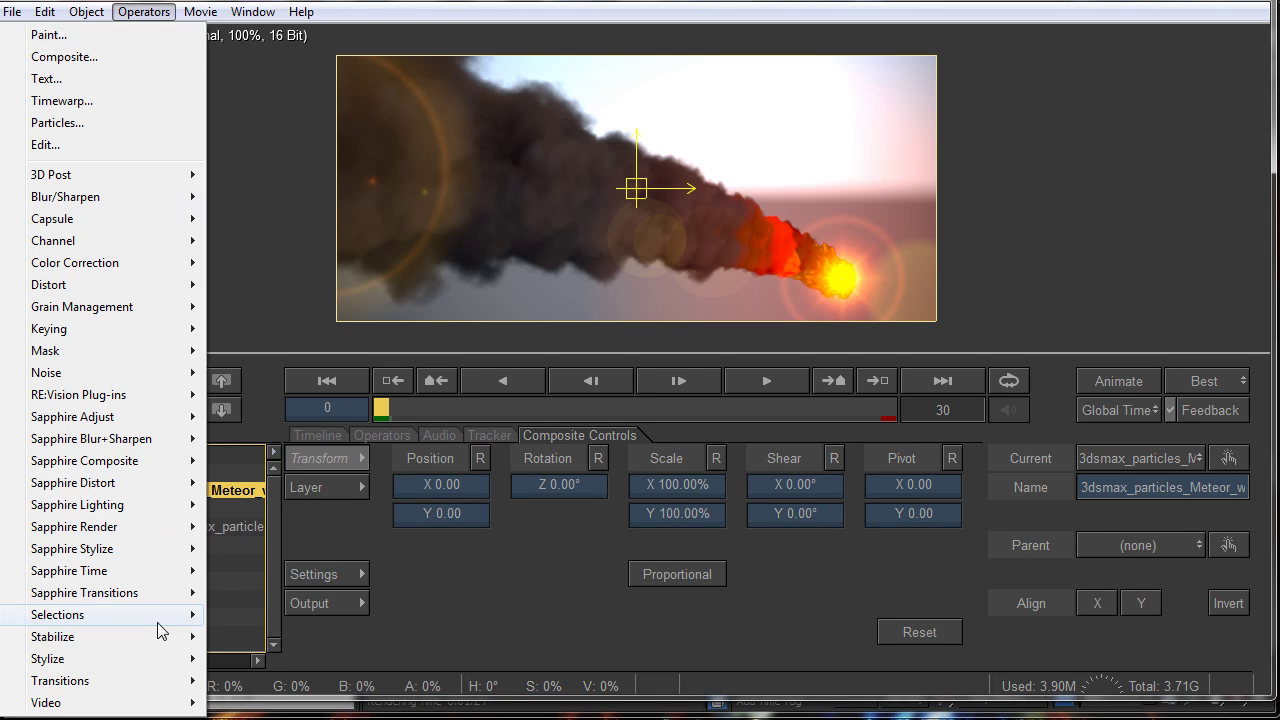
pyautogui.moveTo(176, 660)
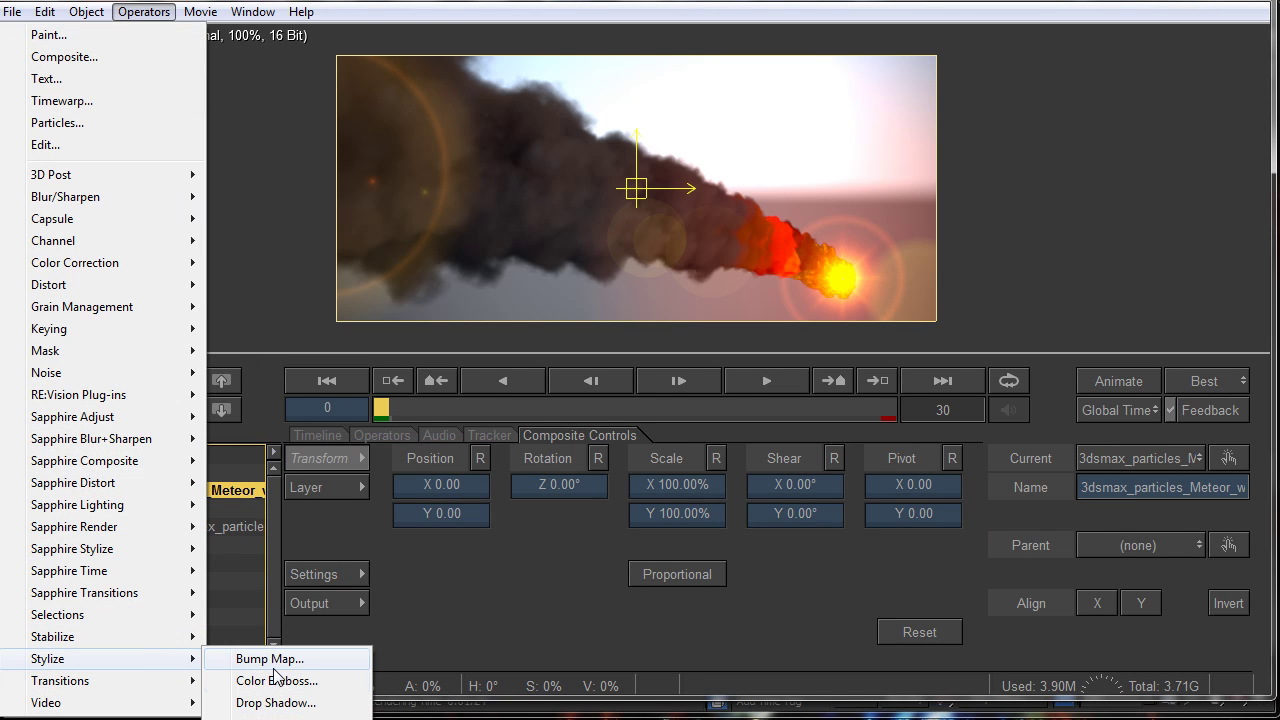
pyautogui.click(276, 702)
pyautogui.moveTo(382, 463); pyautogui.dragTo(397, 490)
pyautogui.moveTo(330, 456)
pyautogui.mouseDown()
pyautogui.moveTo(358, 456)
pyautogui.moveTo(340, 456)
pyautogui.mouseUp()
pyautogui.moveTo(397, 490); pyautogui.dragTo(425, 466)
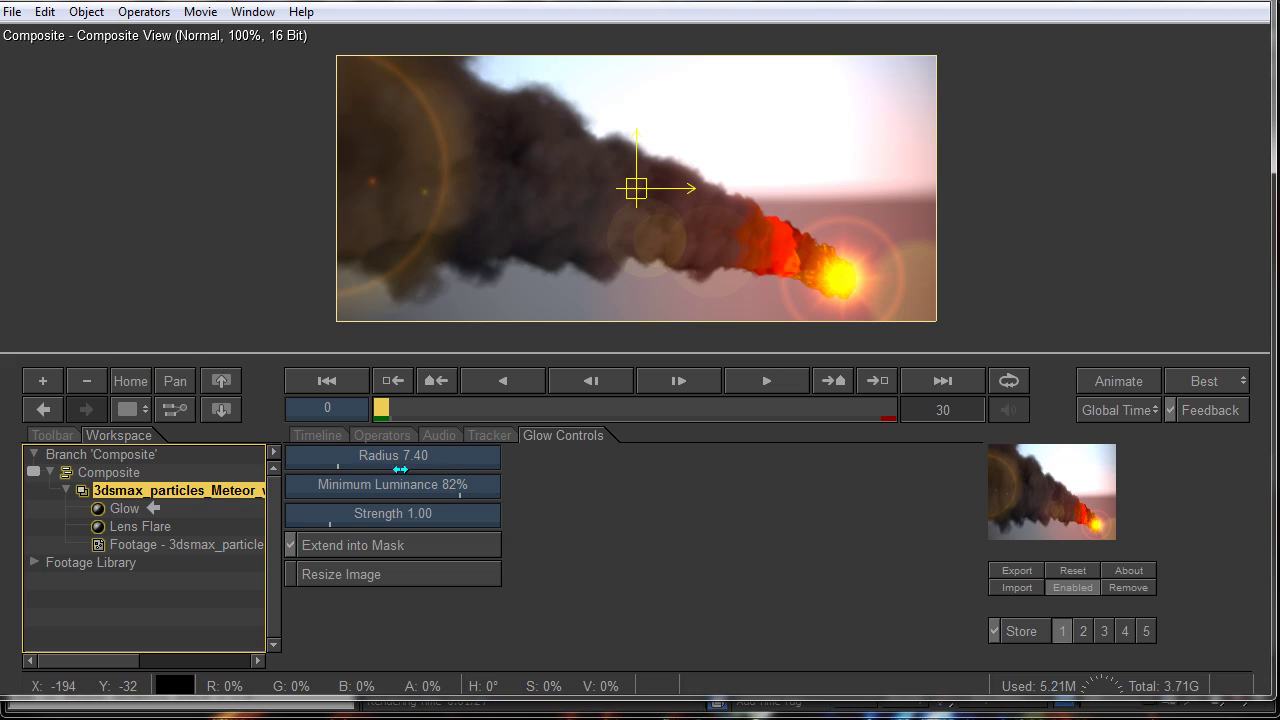
pyautogui.click(124, 508)
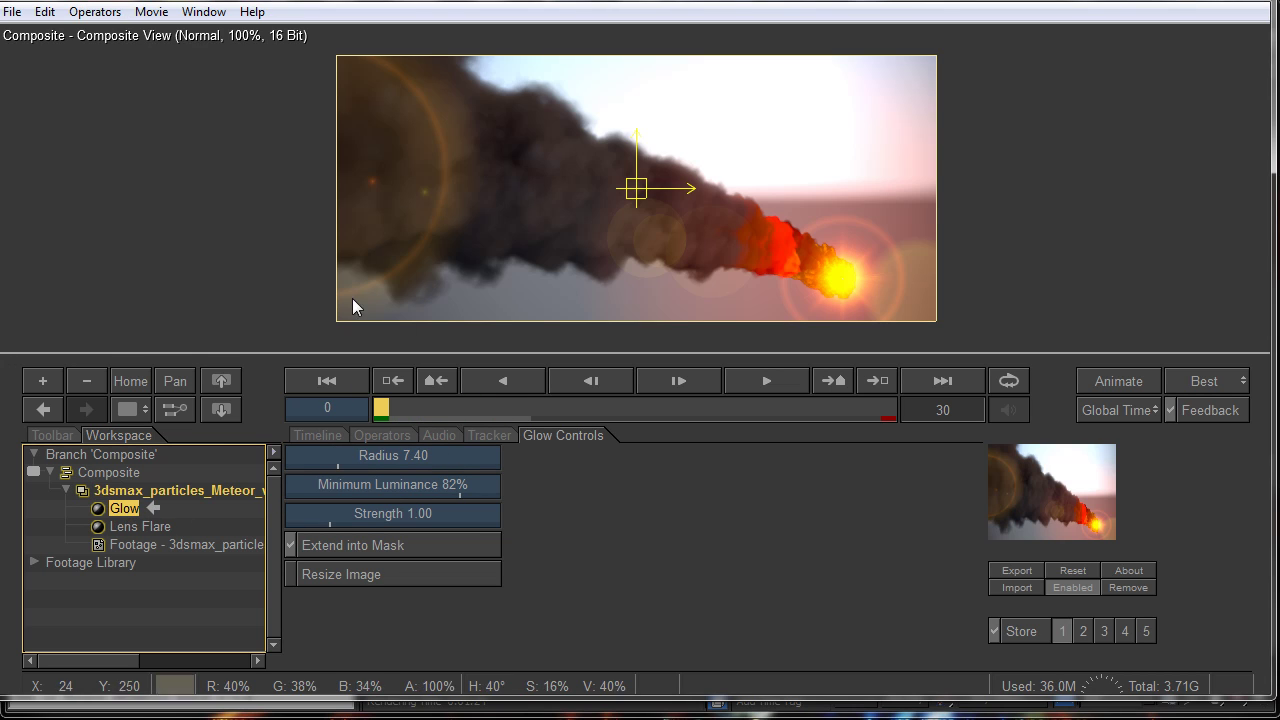
# - Add a Discreet Color Corrector to the meteor layer, tint the shadows, and tint the midtones with hue 68 at strength 14.6
pyautogui.click(114, 491)
pyautogui.click(143, 11)
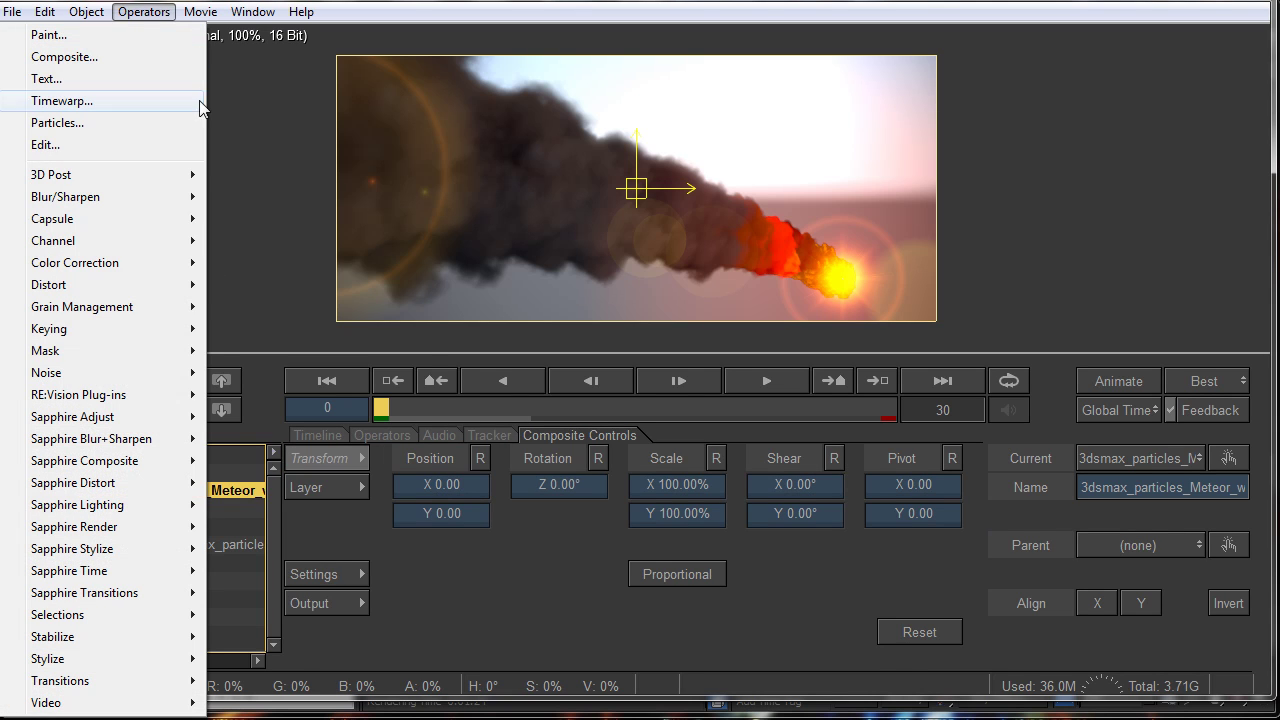
pyautogui.moveTo(163, 275)
pyautogui.click(364, 292)
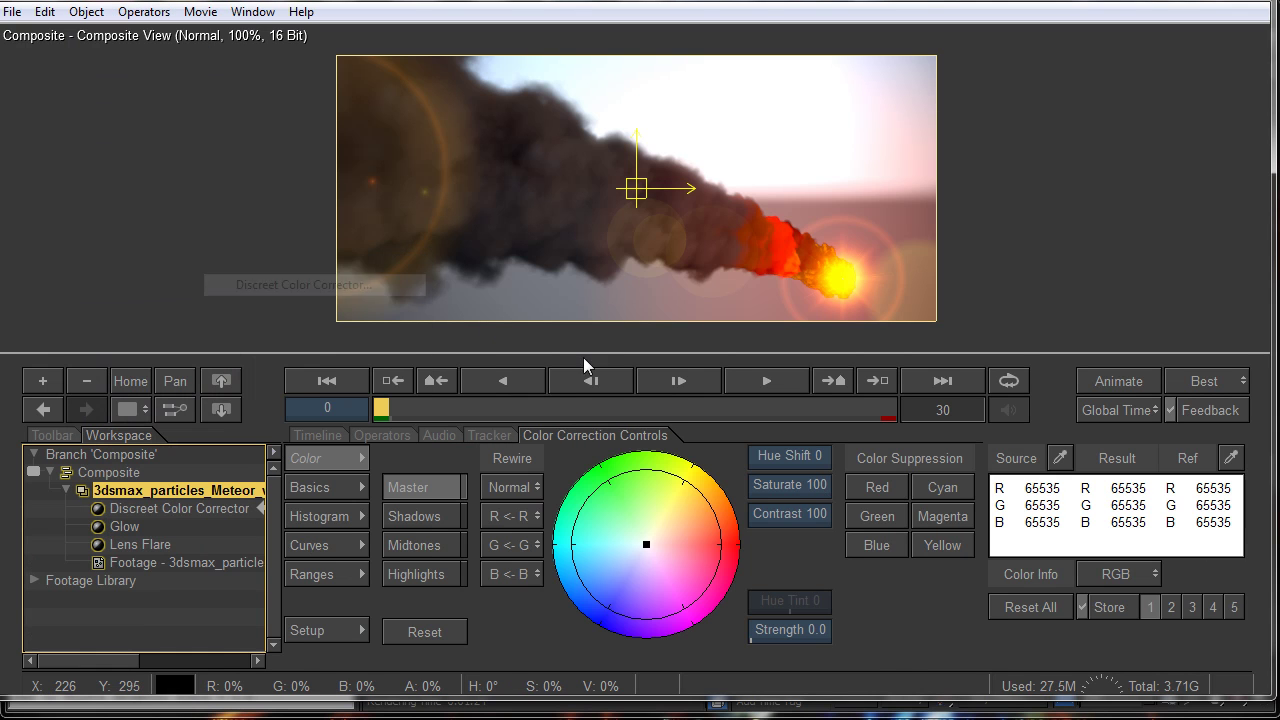
pyautogui.click(410, 521)
pyautogui.moveTo(647, 545)
pyautogui.mouseDown()
pyautogui.moveTo(637, 552)
pyautogui.moveTo(658, 538)
pyautogui.moveTo(628, 537)
pyautogui.moveTo(650, 541)
pyautogui.mouseUp()
pyautogui.click(416, 560)
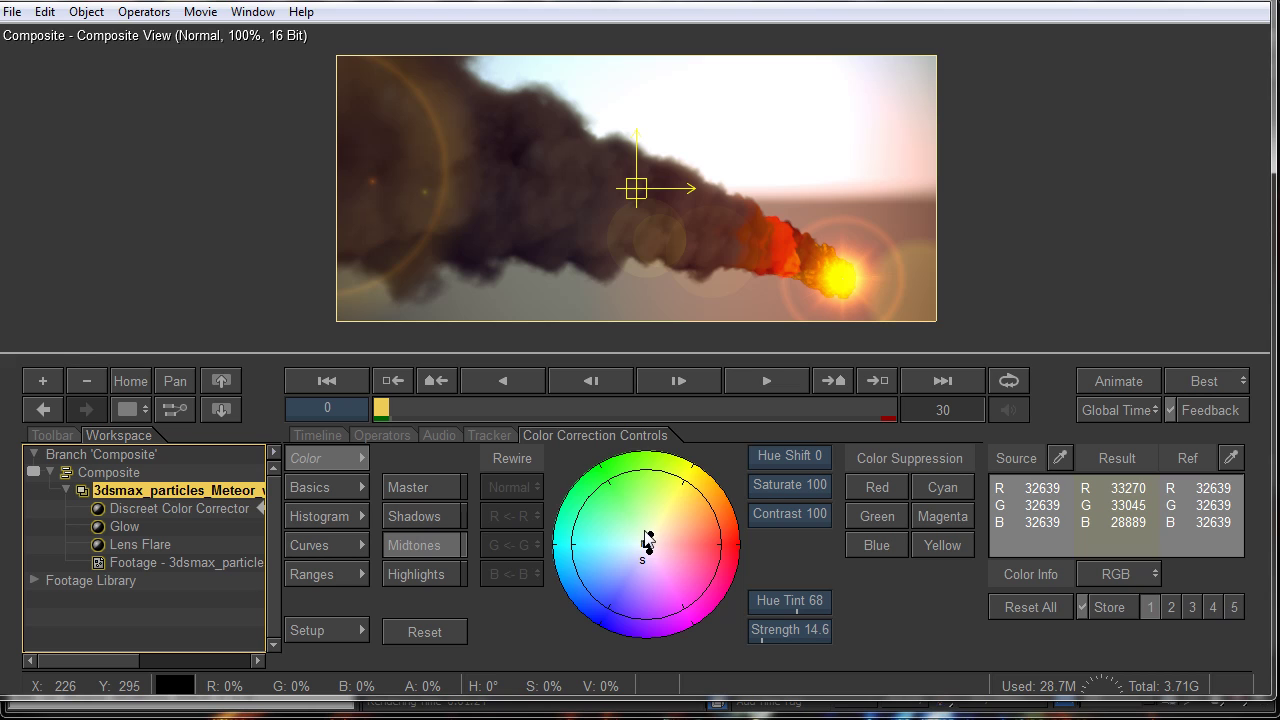
# - Tint the color corrector's master range toward blue-violet with hue tint 248 at strength 14.6
pyautogui.click(430, 514)
pyautogui.click(420, 488)
pyautogui.click(406, 576)
pyautogui.click(424, 489)
pyautogui.moveTo(648, 547); pyautogui.dragTo(642, 562)
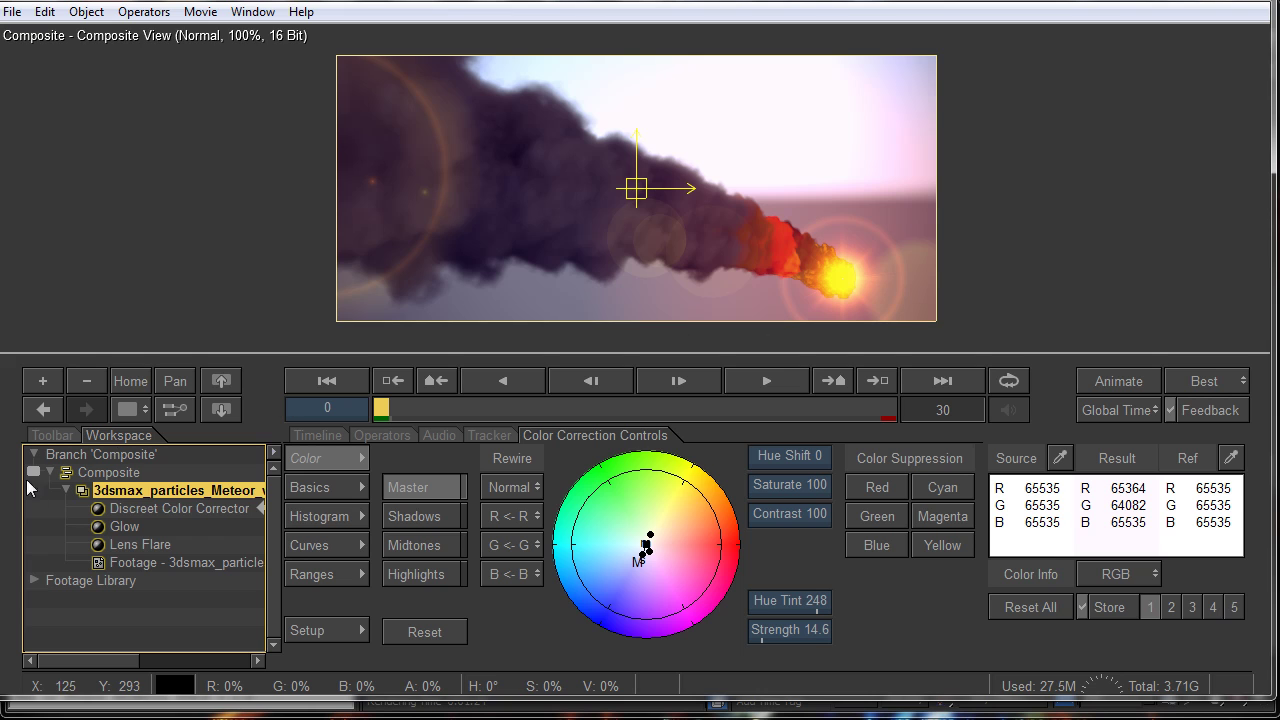
# - Add a Brightness/Contrast operator to the meteor layer with brightness 0% and contrast -1%
pyautogui.click(143, 11)
pyautogui.moveTo(165, 262)
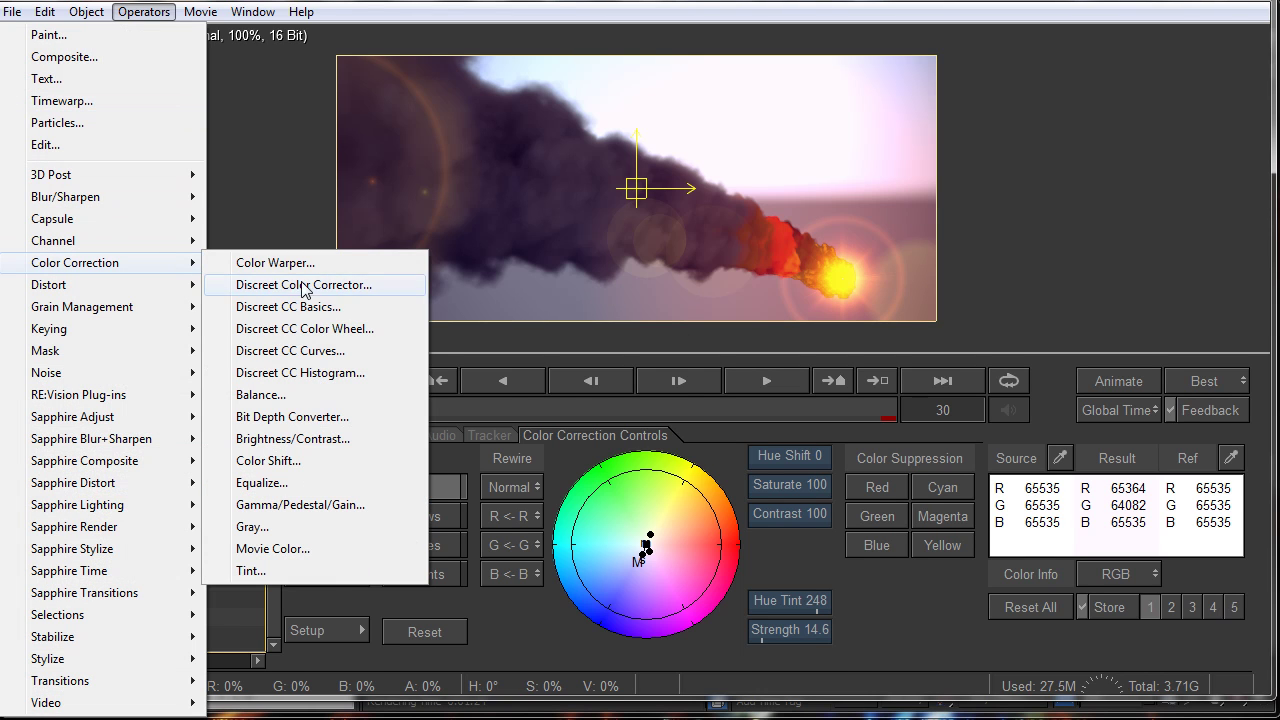
pyautogui.click(292, 438)
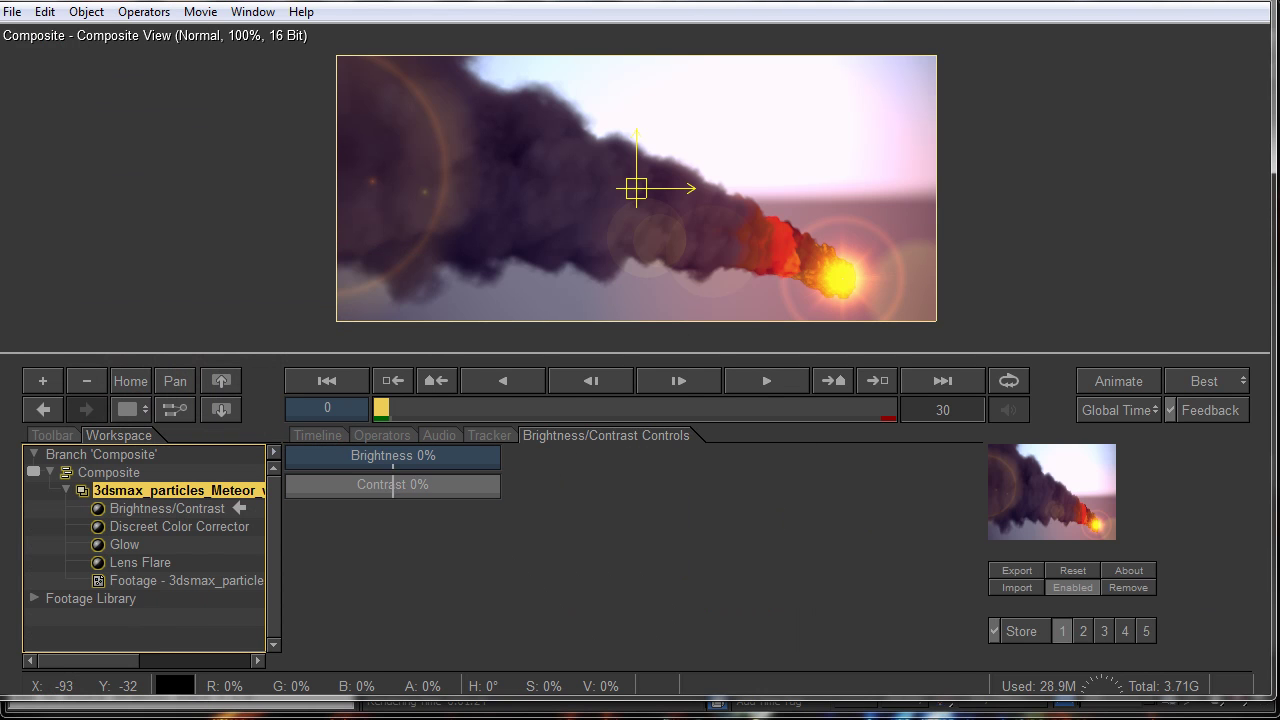
pyautogui.moveTo(444, 486); pyautogui.dragTo(412, 486)
pyautogui.moveTo(466, 455); pyautogui.dragTo(400, 457)
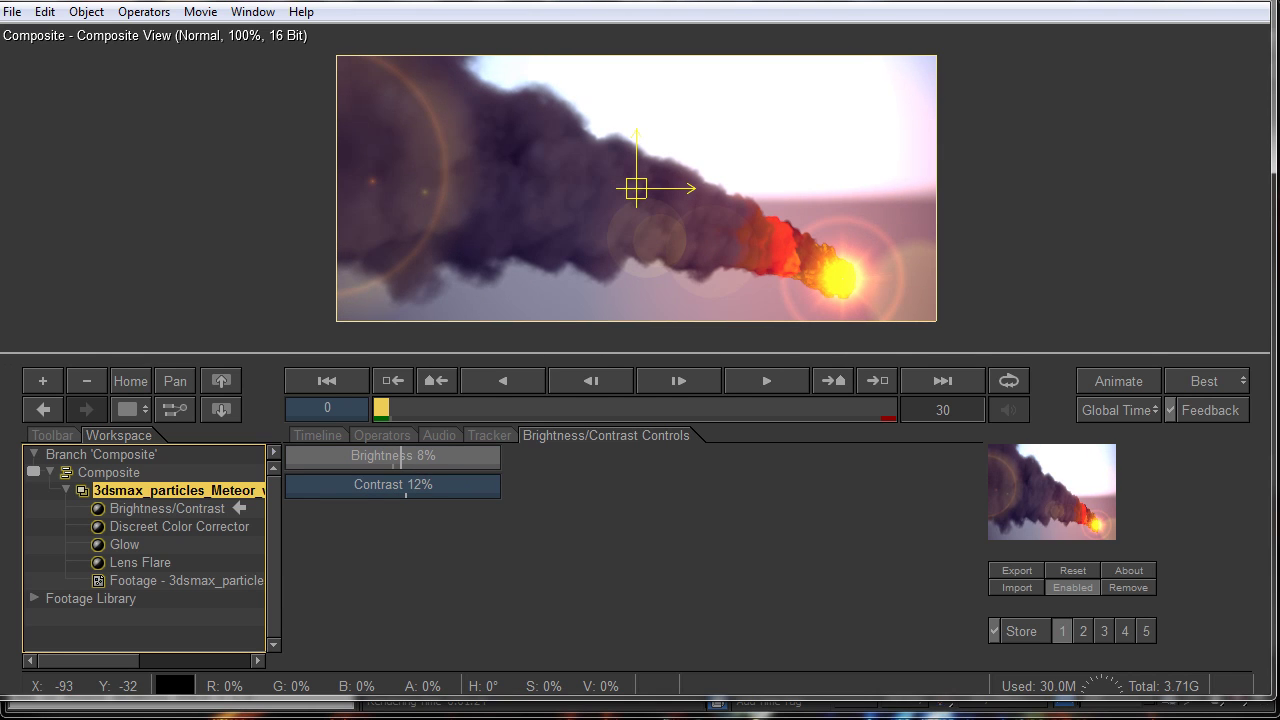
pyautogui.moveTo(460, 488); pyautogui.dragTo(470, 459)
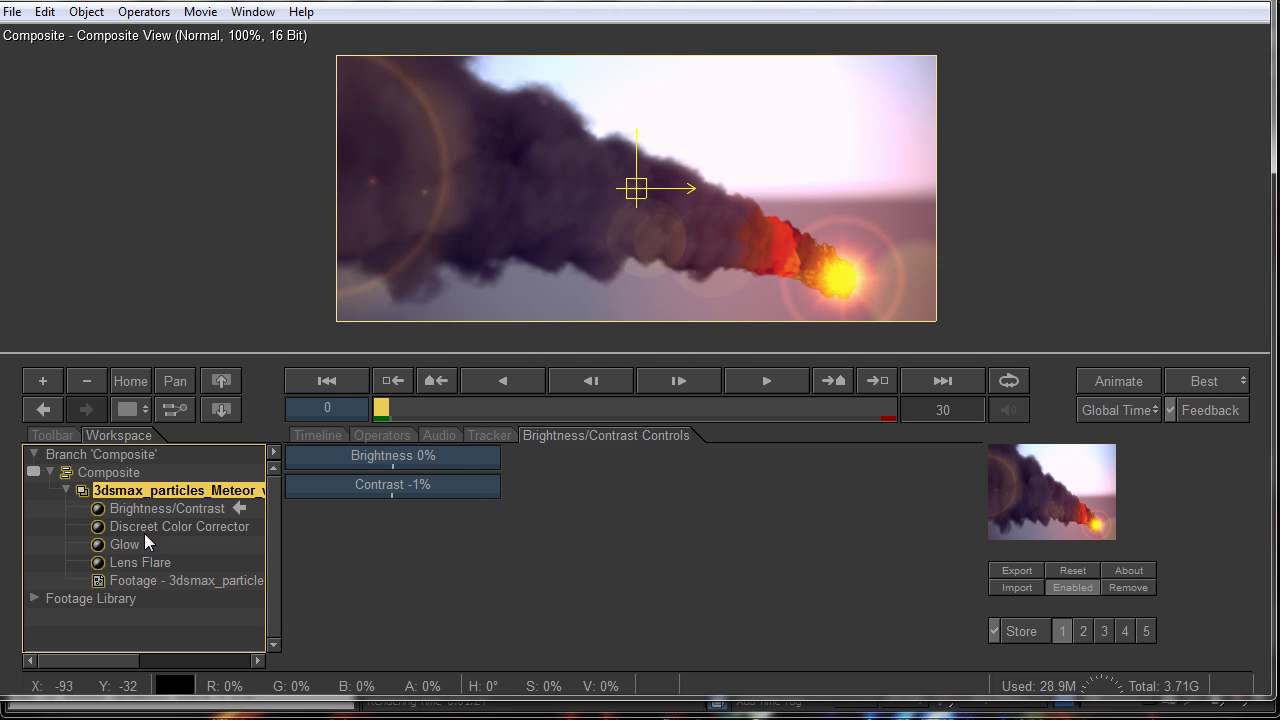
# - Switch the meteor footage's source to Color+Alpha, mark it premultiplied with black, and select the meteor layer
pyautogui.click(138, 582)
pyautogui.click(435, 572)
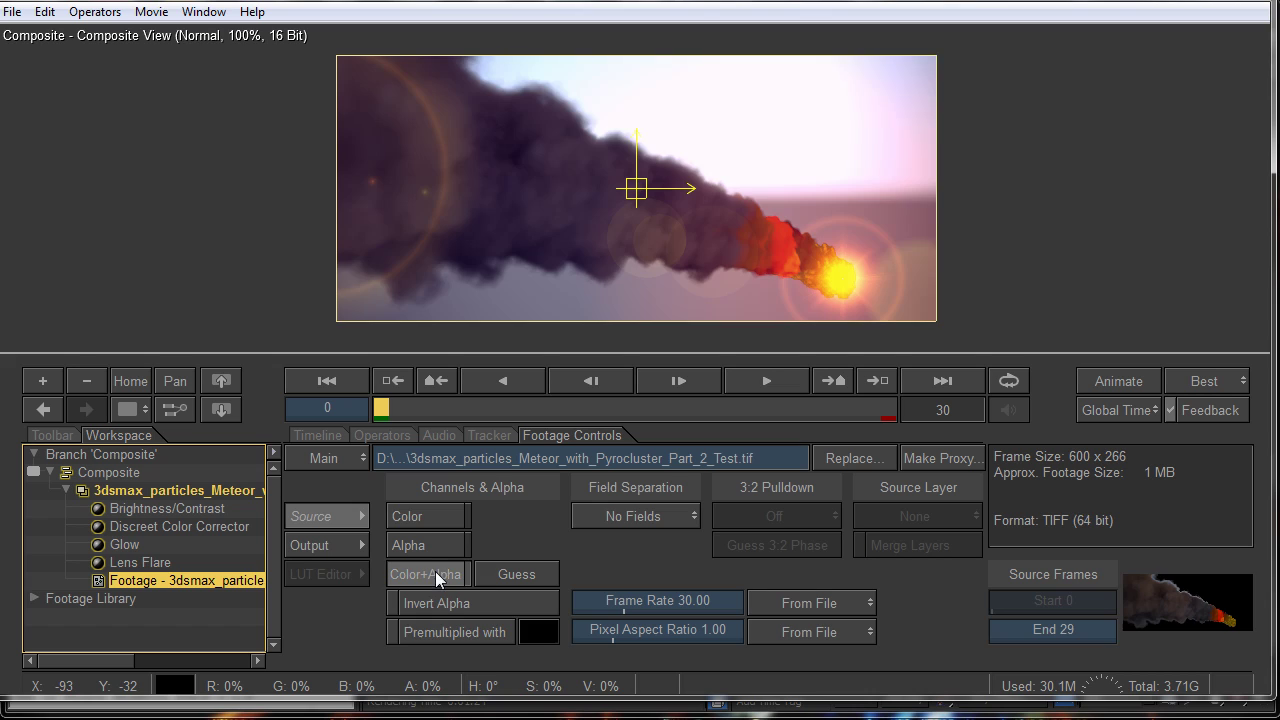
pyautogui.click(440, 630)
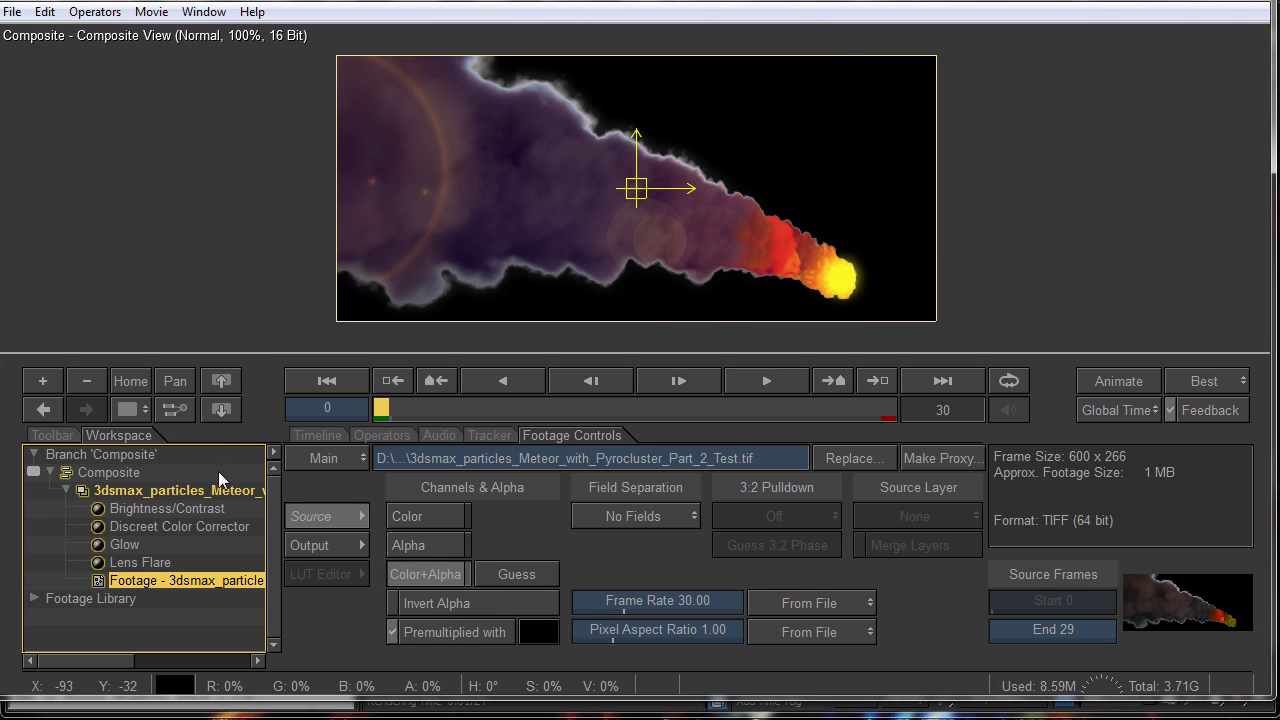
pyautogui.click(172, 491)
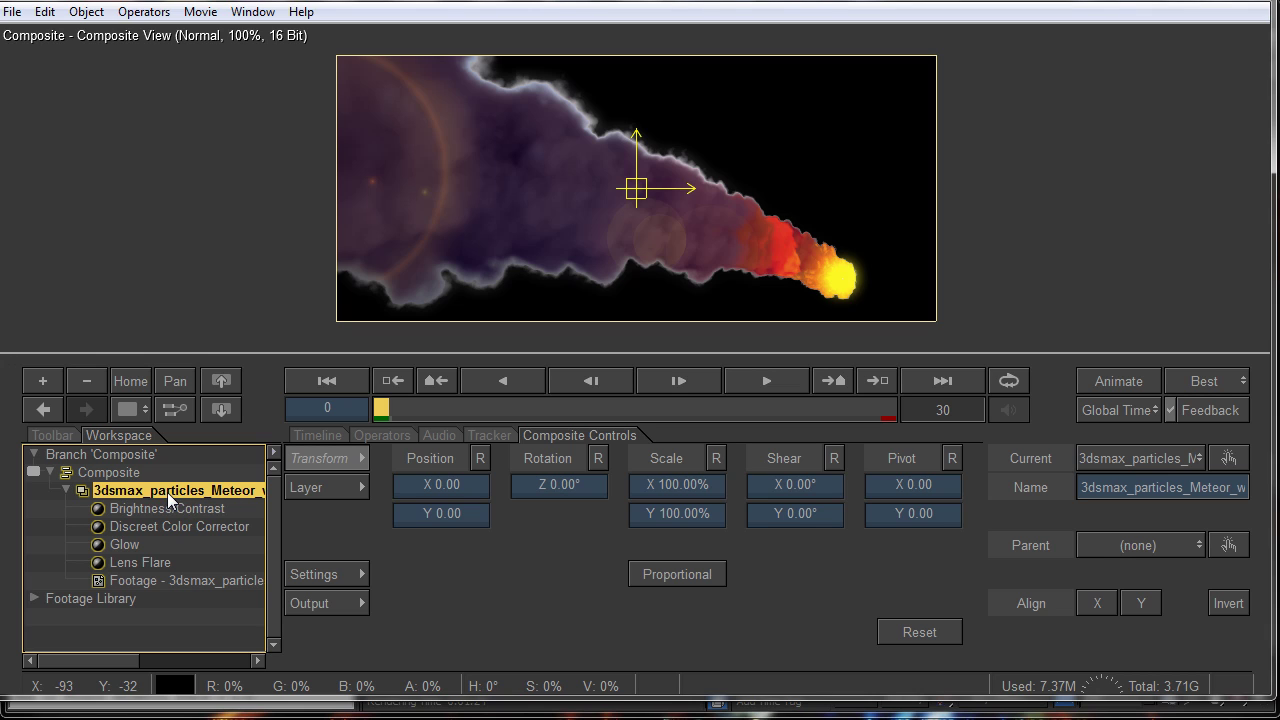
# - Duplicate the meteor layer and turn on Invert Alpha for the lower copy's footage
pyautogui.hotkey('ctrl', 'd')
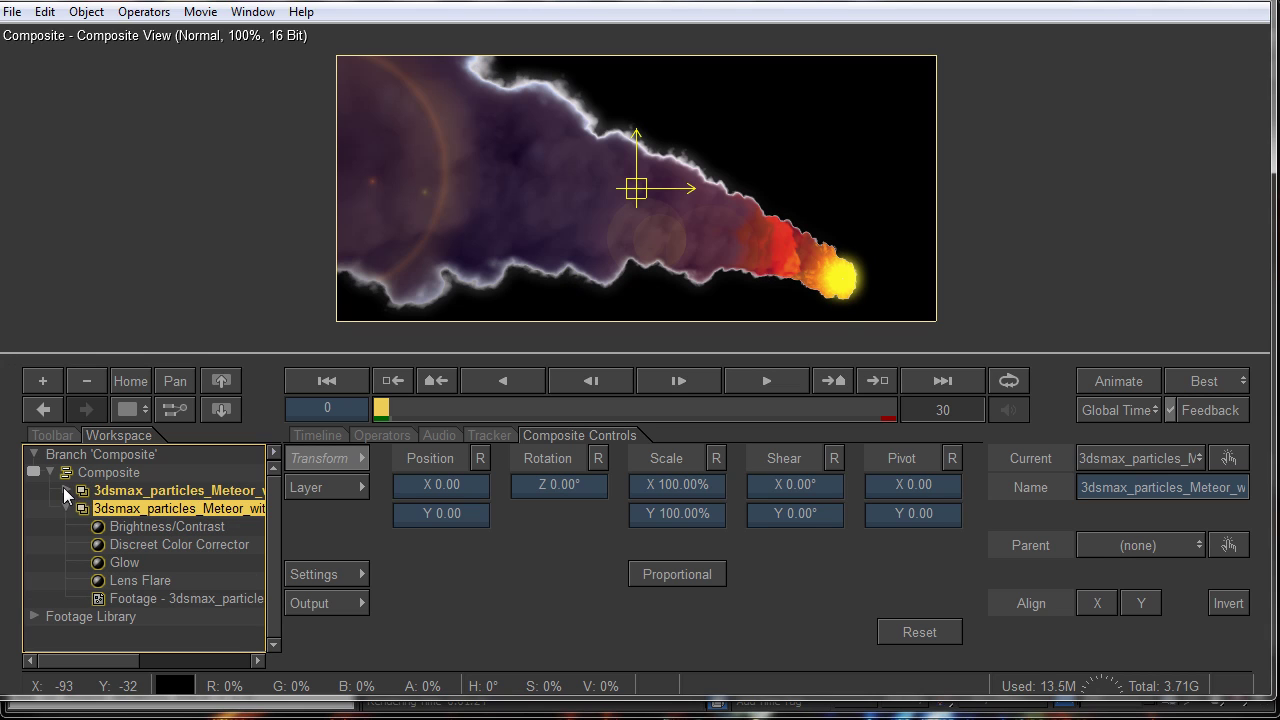
pyautogui.click(150, 598)
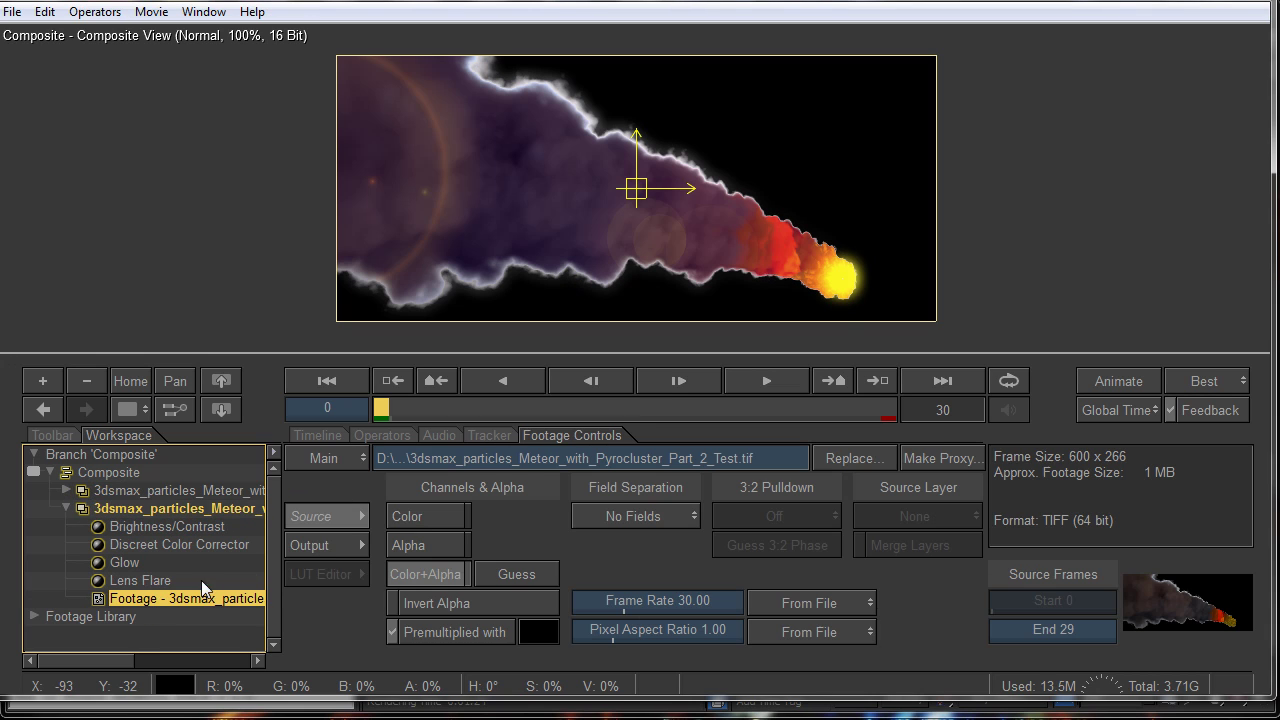
pyautogui.click(477, 604)
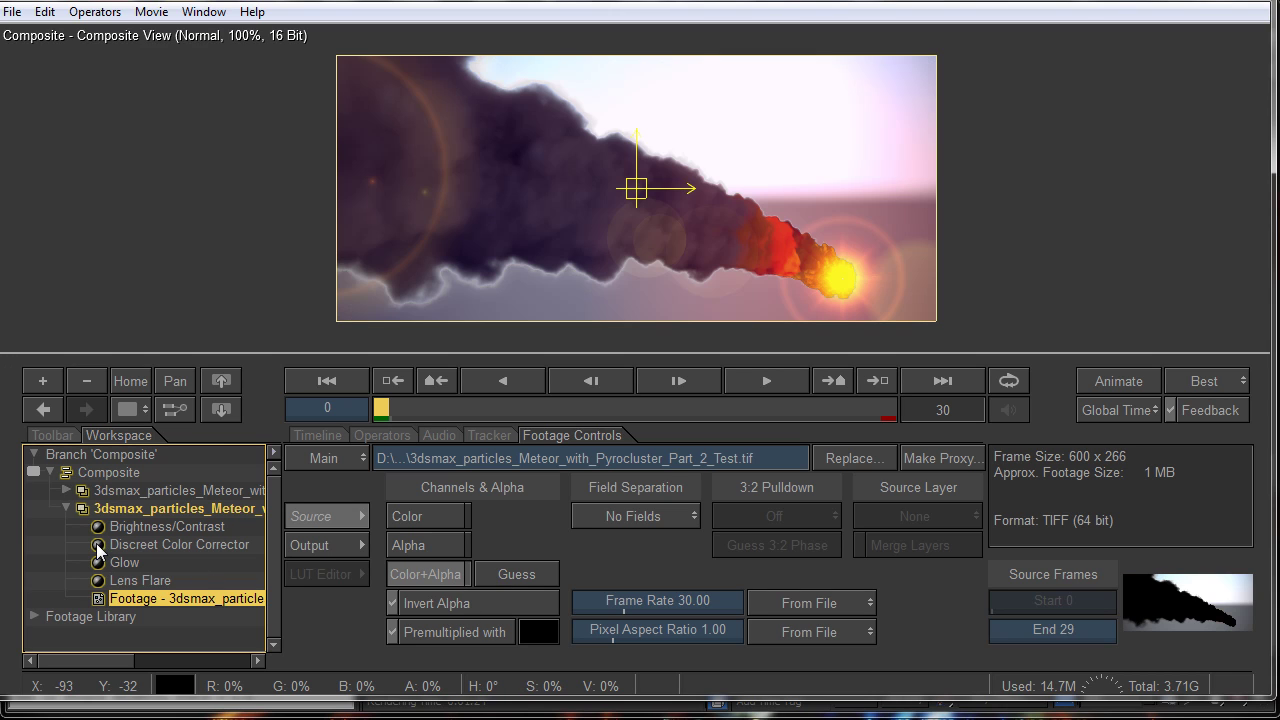
# - Disable the lens flare, glow and brightness/contrast operators on the lower meteor layer, keeping its color corrector enabled
pyautogui.click(98, 580)
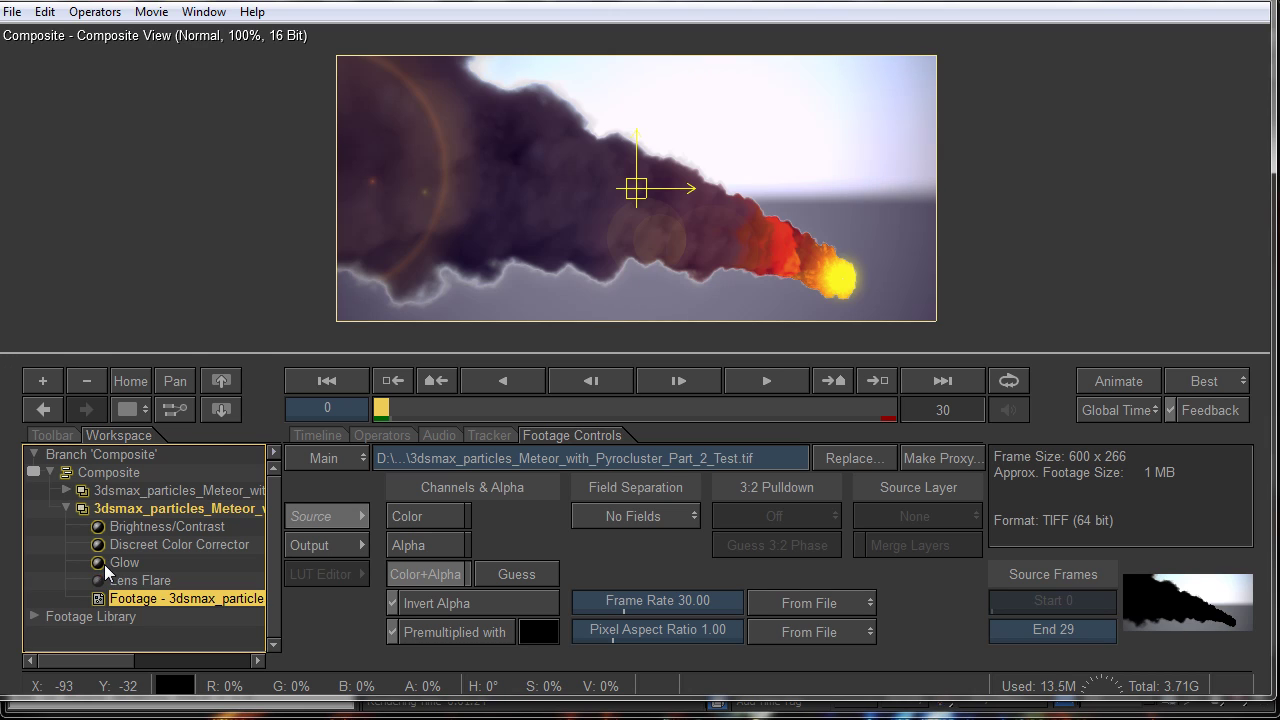
pyautogui.click(97, 562)
pyautogui.click(97, 544)
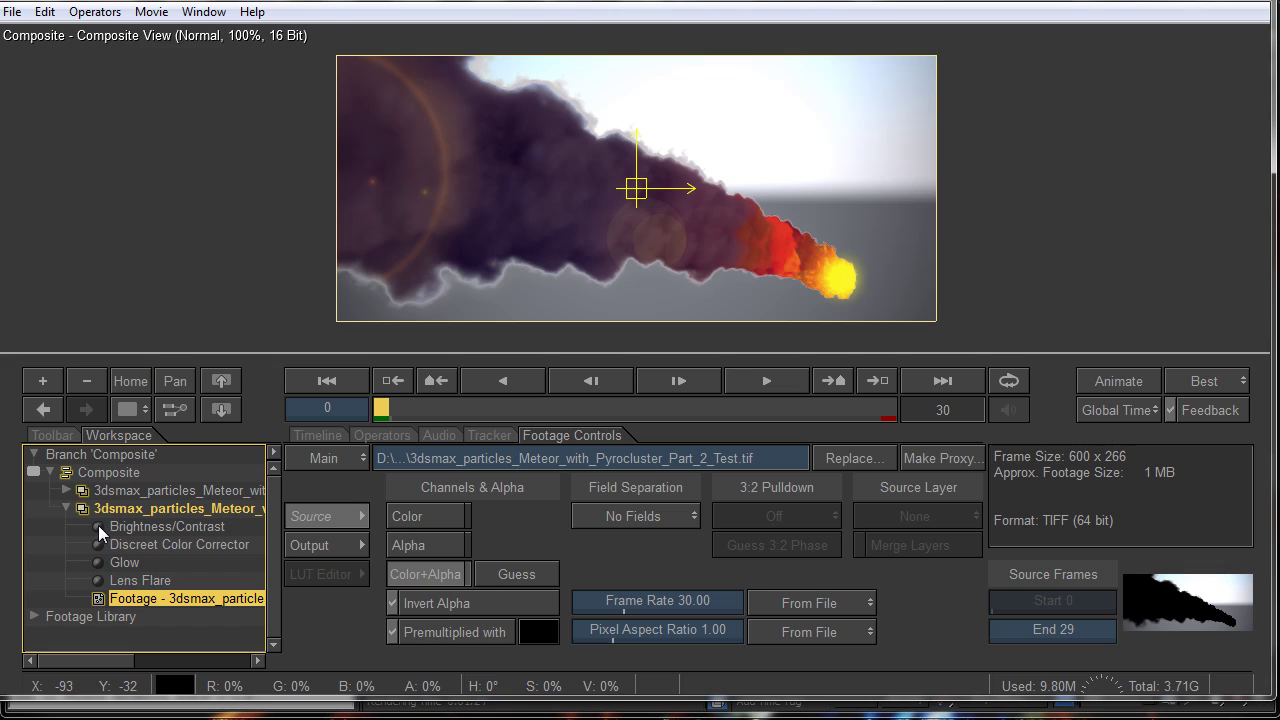
pyautogui.click(100, 545)
# - Turn off the premultiplied option for the upper meteor layer's footage
pyautogui.click(66, 490)
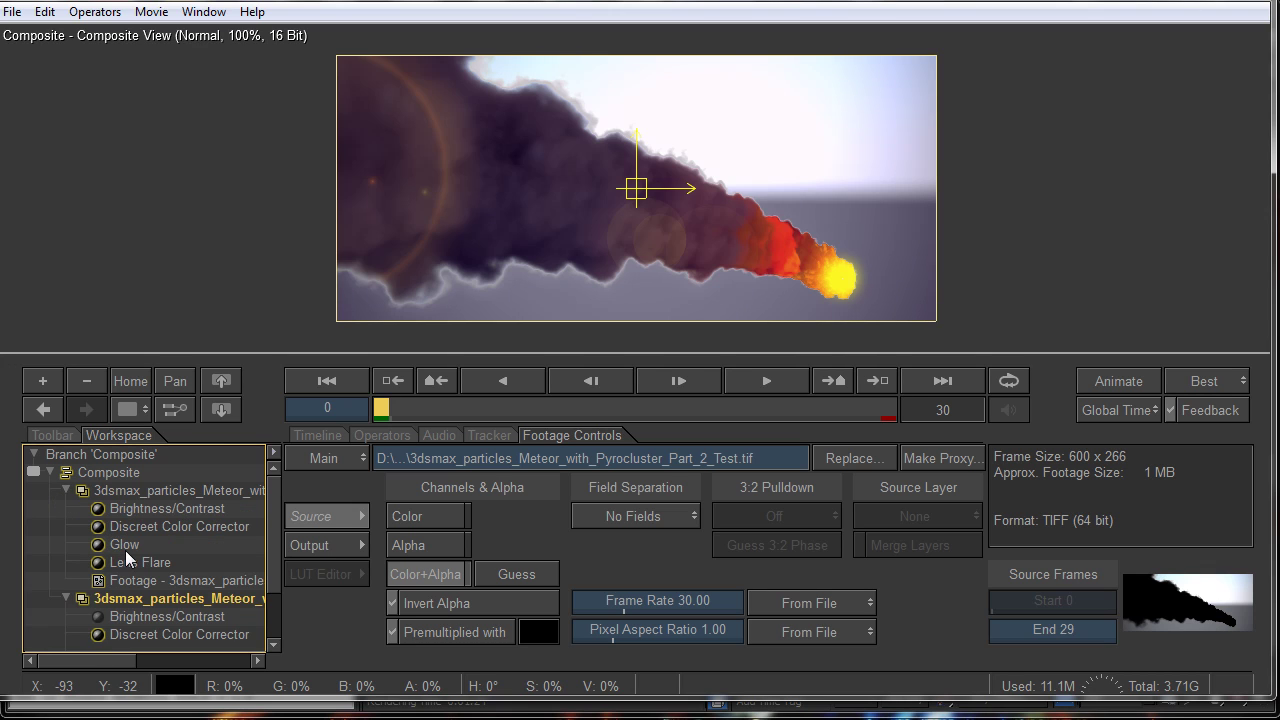
pyautogui.click(160, 580)
pyautogui.click(392, 632)
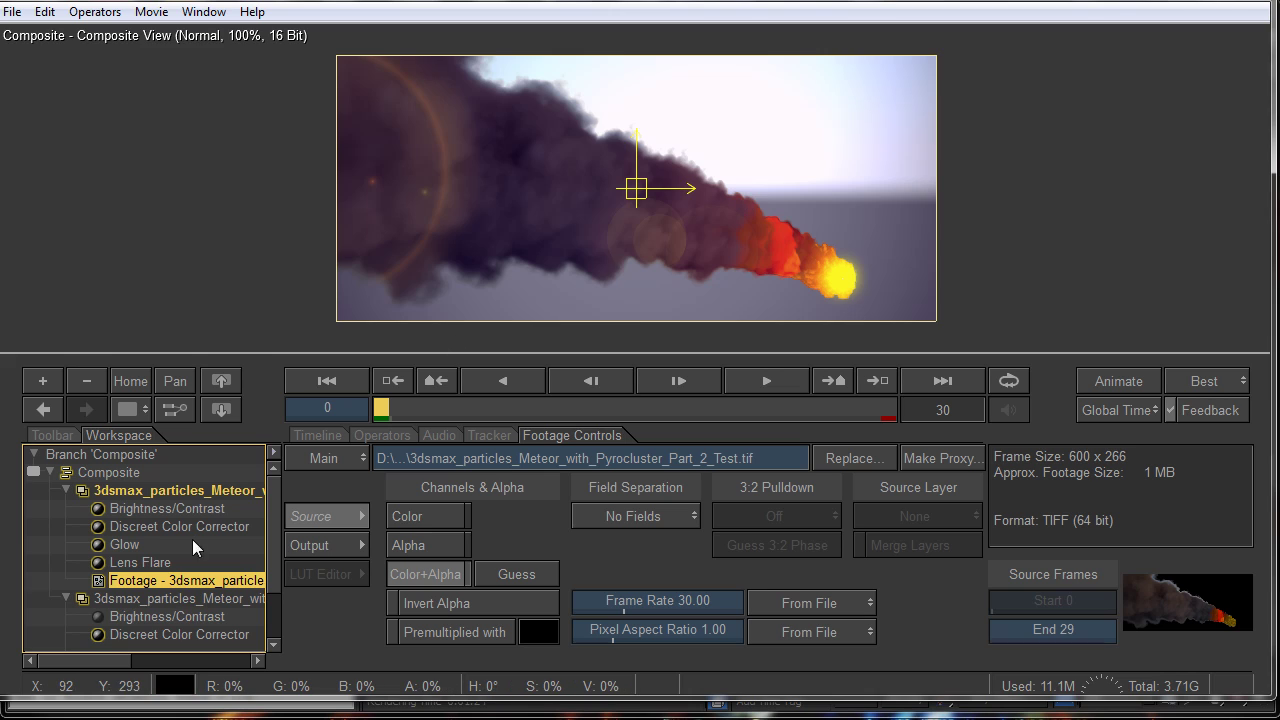
# - Toggle the lower meteor layer and the upper layer's glow off and on to compare their effect on the composite
pyautogui.click(97, 617)
pyautogui.click(83, 598)
pyautogui.click(84, 598)
pyautogui.click(84, 598)
pyautogui.click(85, 598)
pyautogui.click(149, 497)
pyautogui.click(98, 545)
pyautogui.click(98, 545)
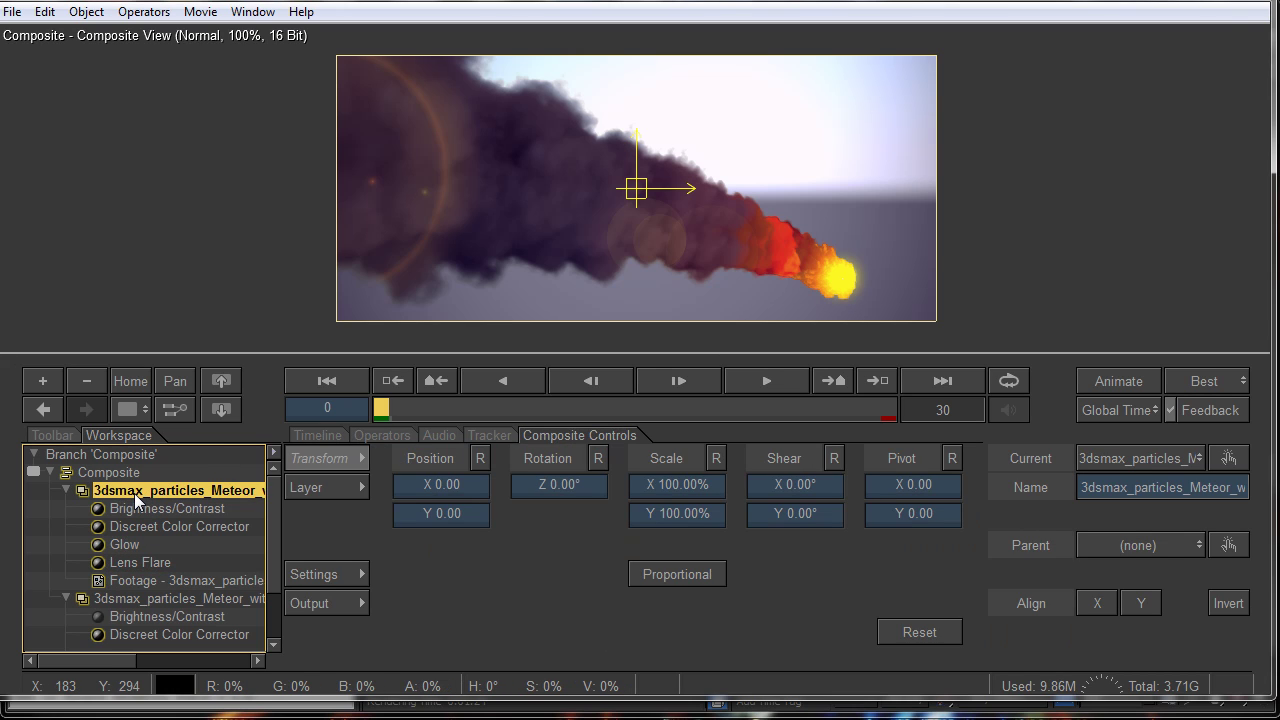
# - Select both meteor layers and nest the entire composite into a new composite named Meteor
pyautogui.click(66, 490)
pyautogui.click(64, 508)
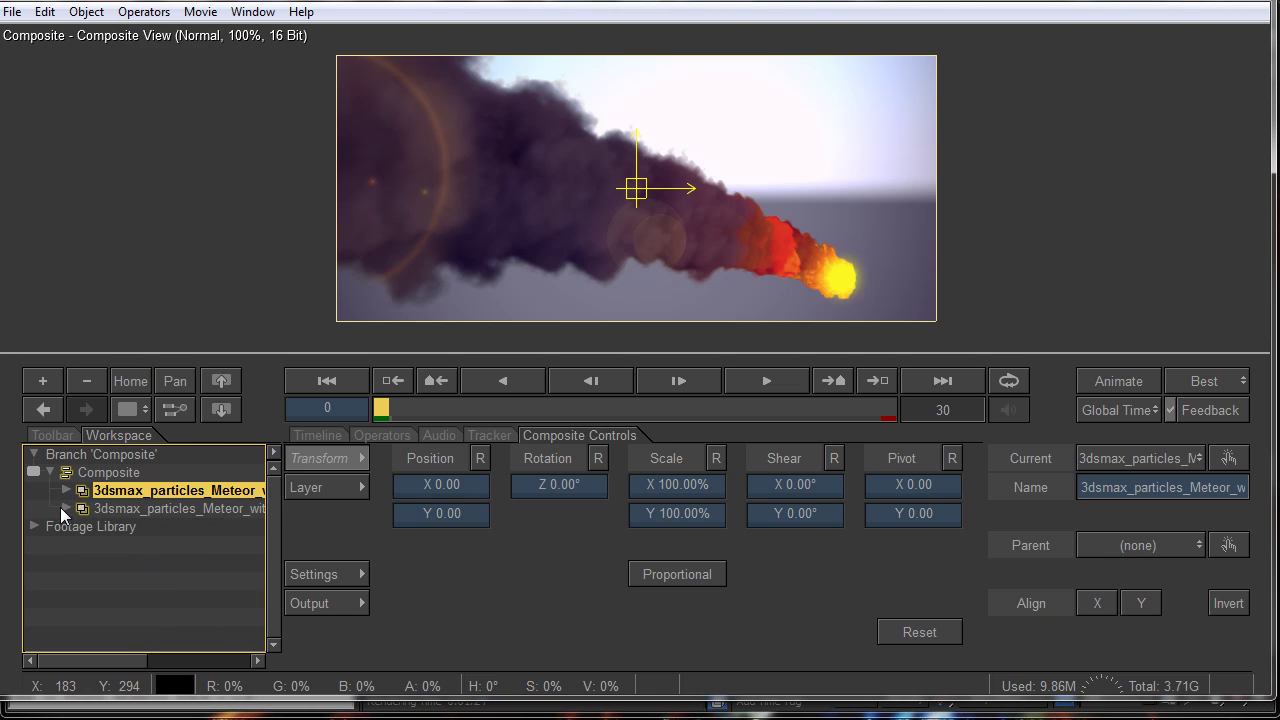
pyautogui.keyDown('ctrl'); pyautogui.click(116, 510); pyautogui.keyUp('ctrl')
pyautogui.rightClick(117, 509)
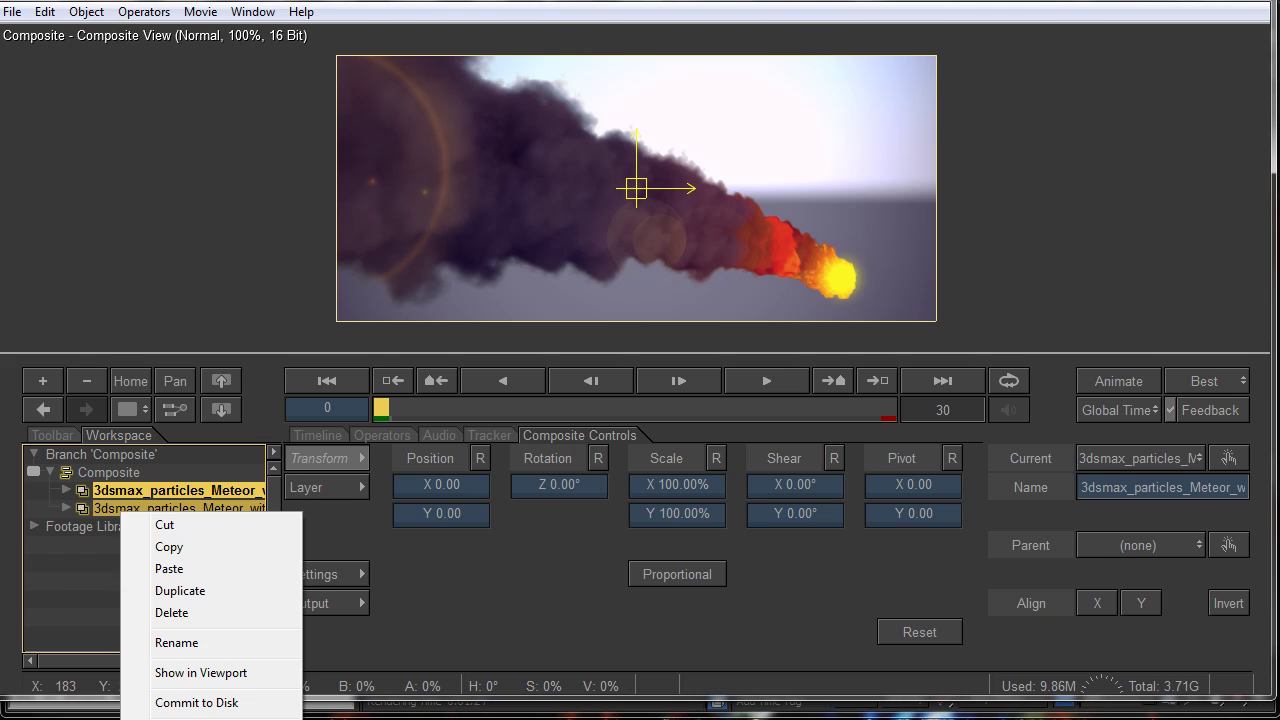
pyautogui.click(213, 716)
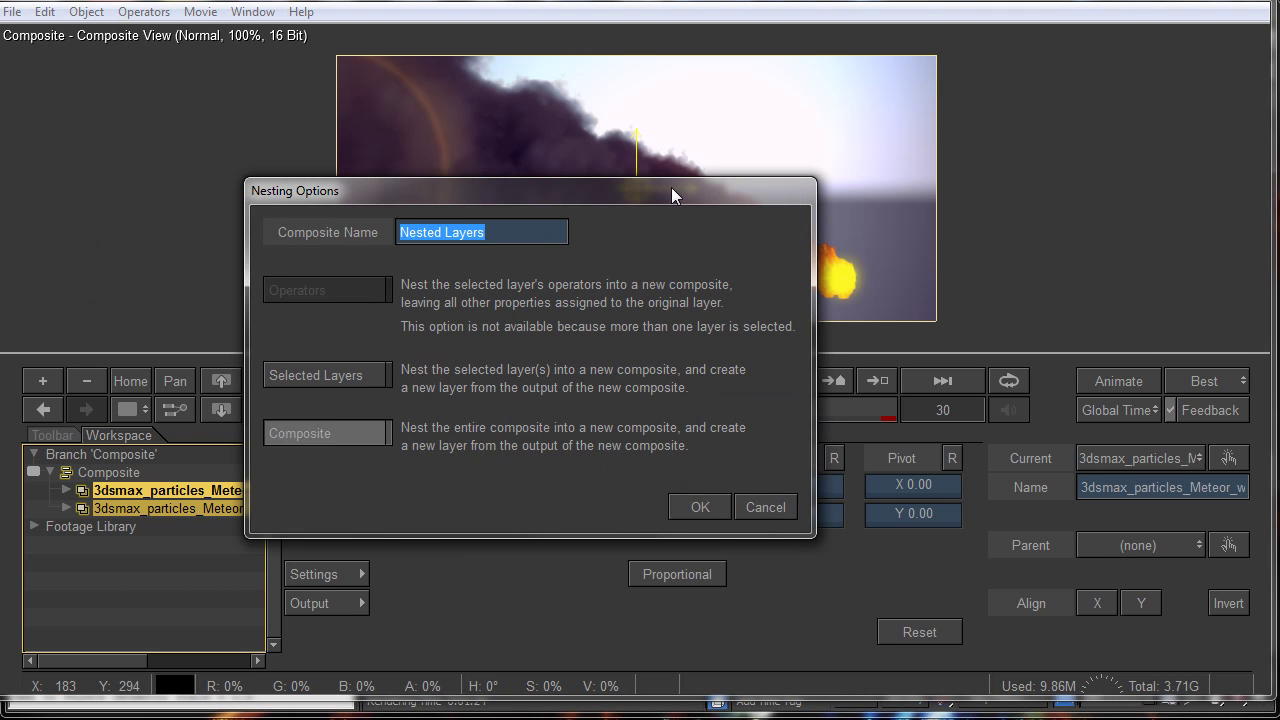
pyautogui.write('Meteor')
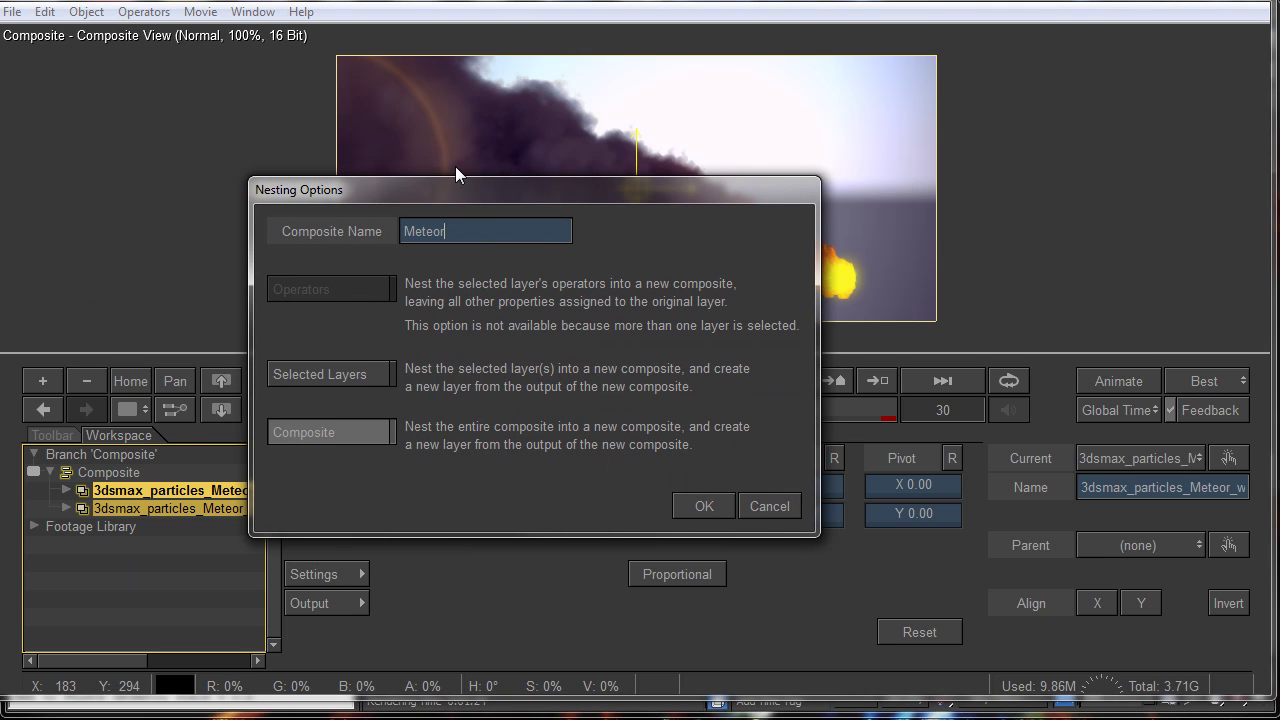
pyautogui.press('Return')
# - Expand the nested Meteor layer and set its inner composite's output bit depth to 16 bit
pyautogui.click(66, 490)
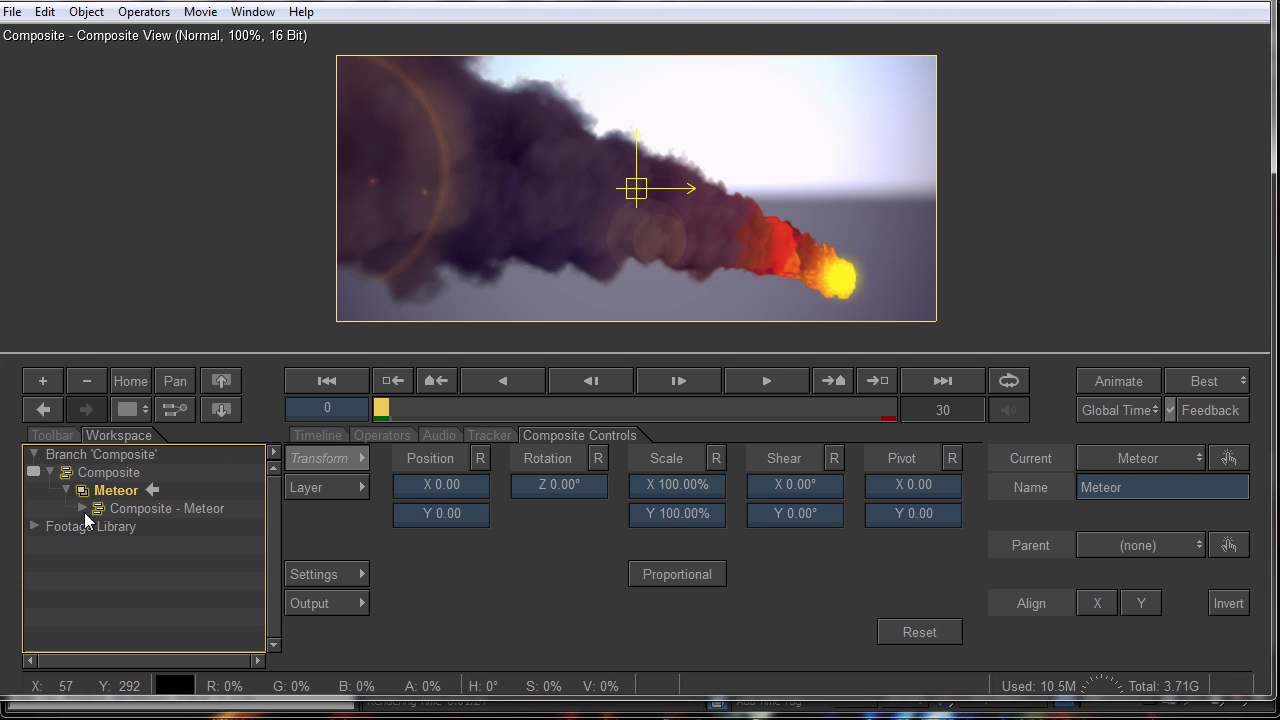
pyautogui.click(82, 509)
pyautogui.click(144, 510)
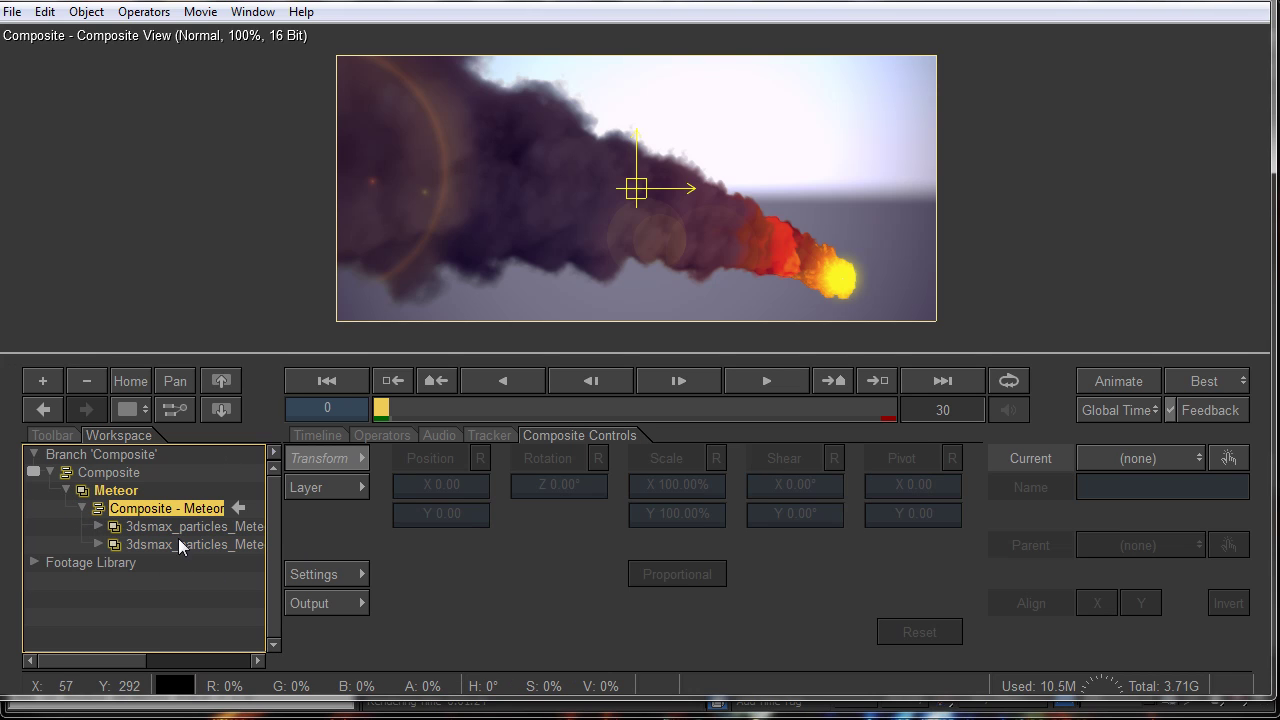
pyautogui.click(346, 605)
pyautogui.click(697, 615)
pyautogui.click(680, 687)
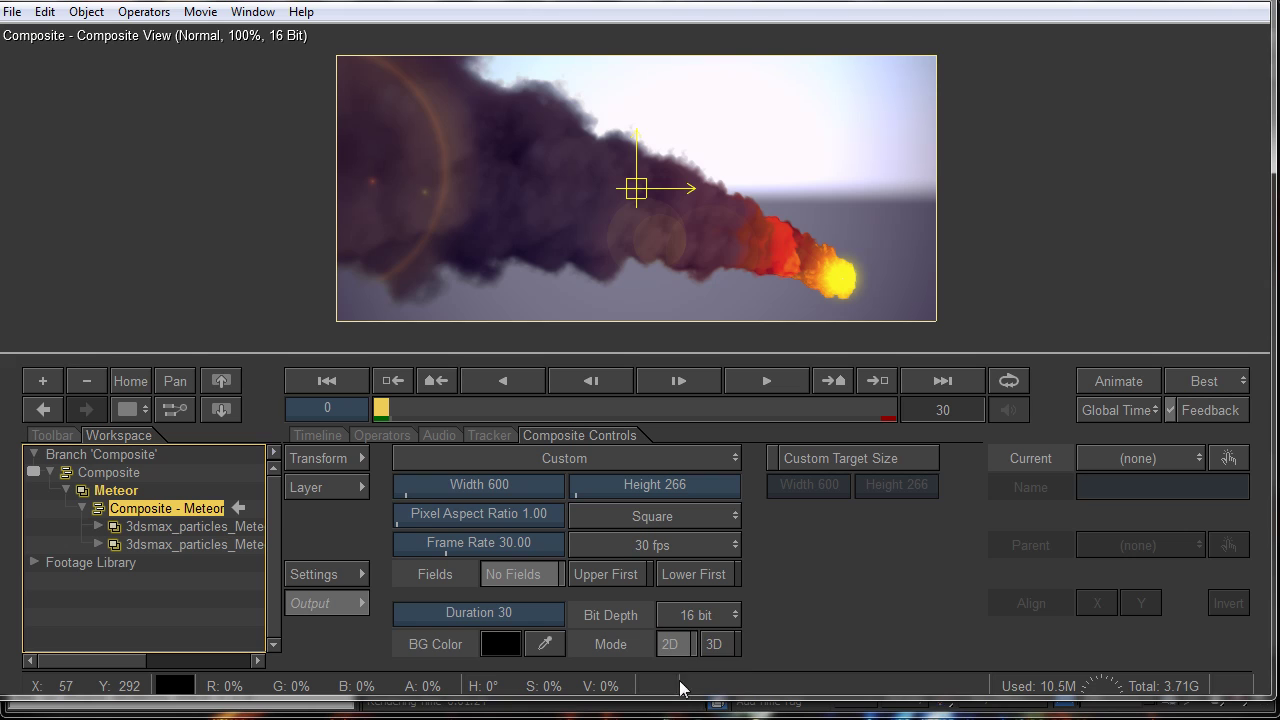
# - Add a Lens Flare to the nested Meteor layer and centre it on the fireball at about X 502, Y 223
pyautogui.click(118, 491)
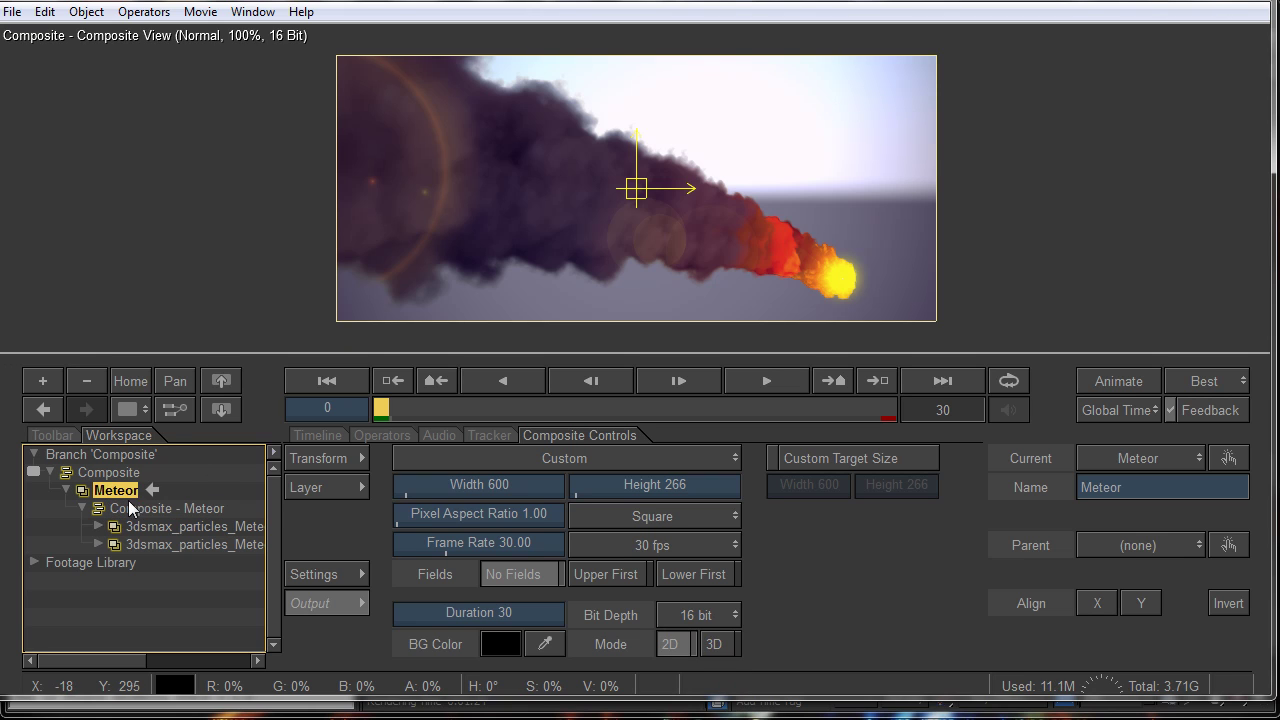
pyautogui.click(144, 11)
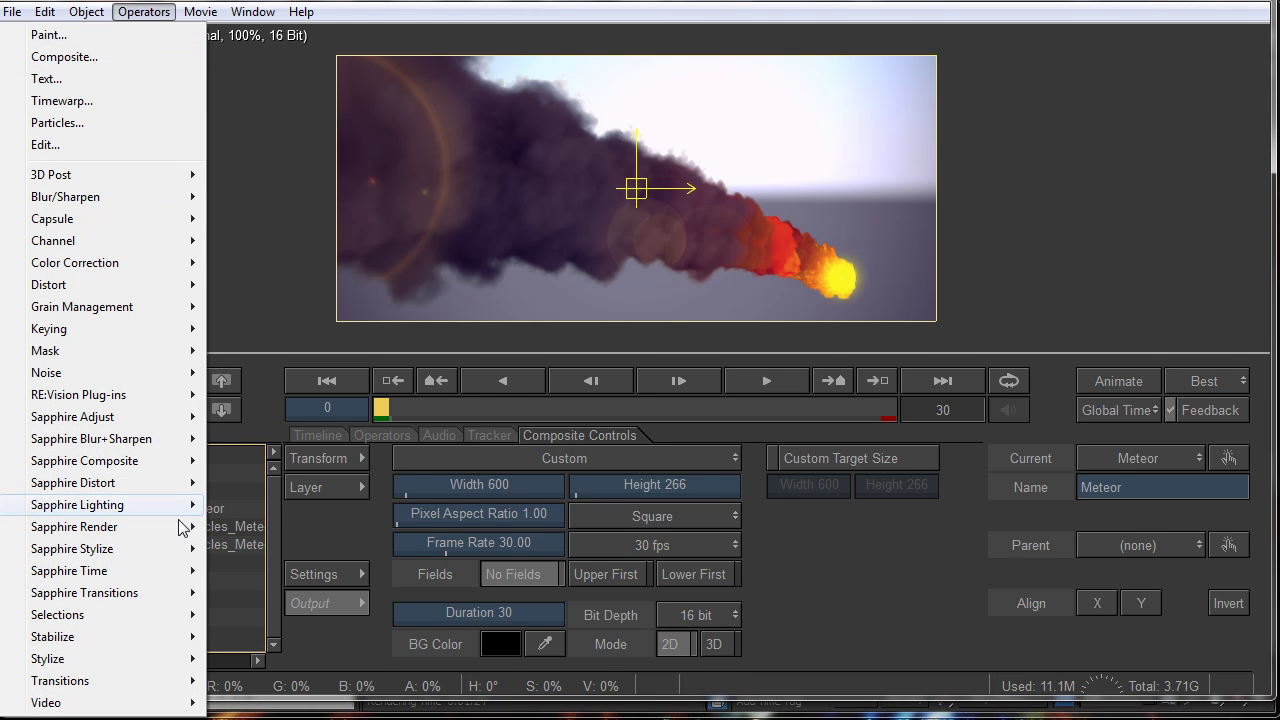
pyautogui.moveTo(166, 662)
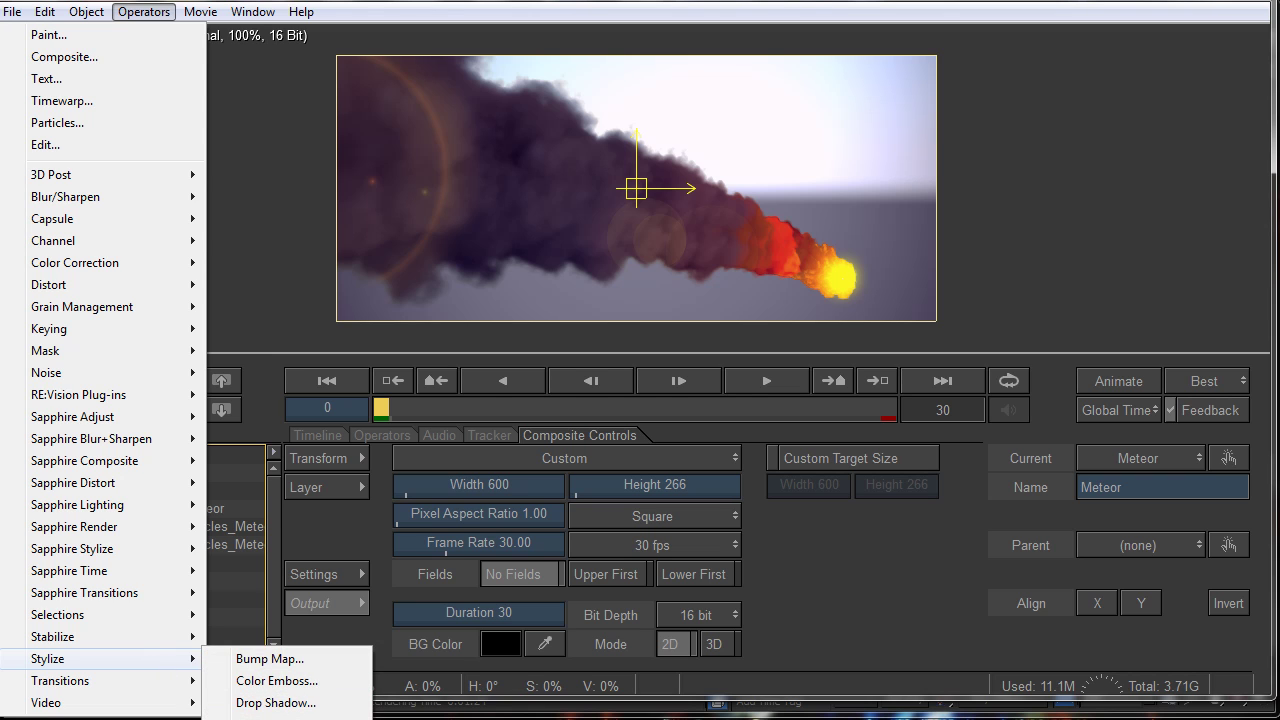
pyautogui.click(270, 718)
pyautogui.click(476, 492)
pyautogui.moveTo(697, 217); pyautogui.dragTo(837, 277)
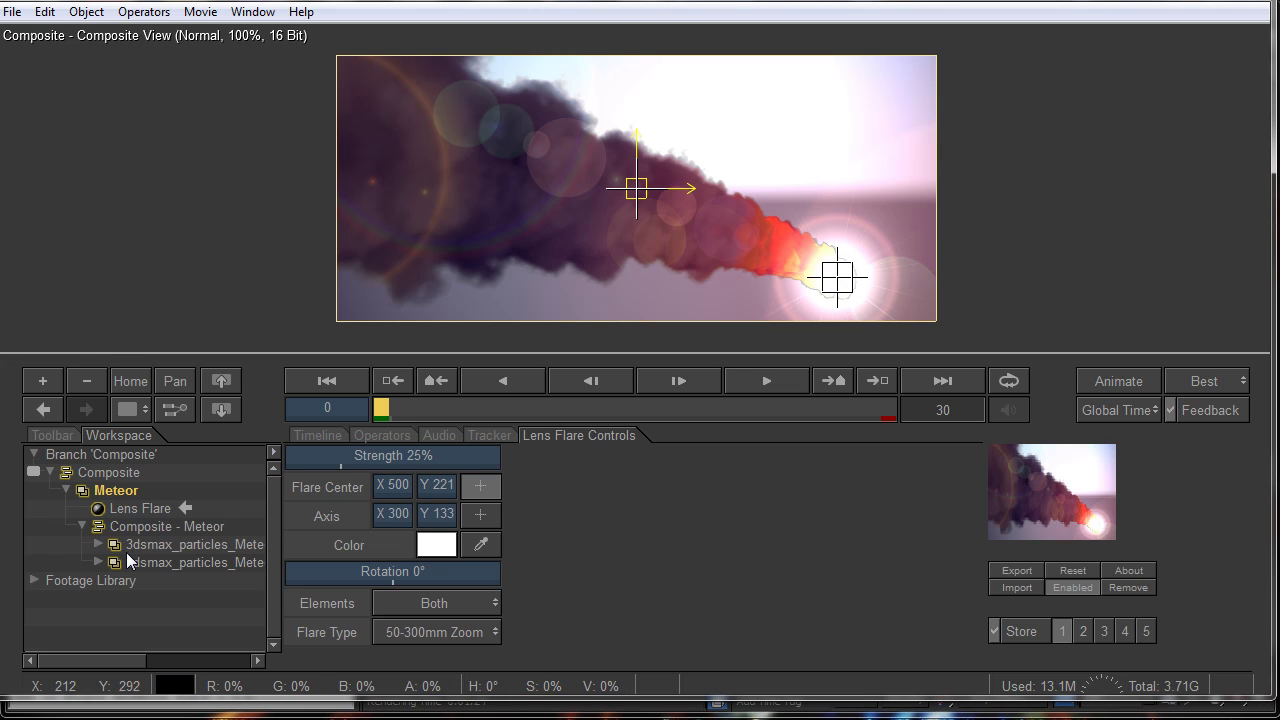
# - With the lens flare disabled, add a Glow to the Meteor layer with radius 6.00, minimum luminance 64% and strength 0.80
pyautogui.click(142, 527)
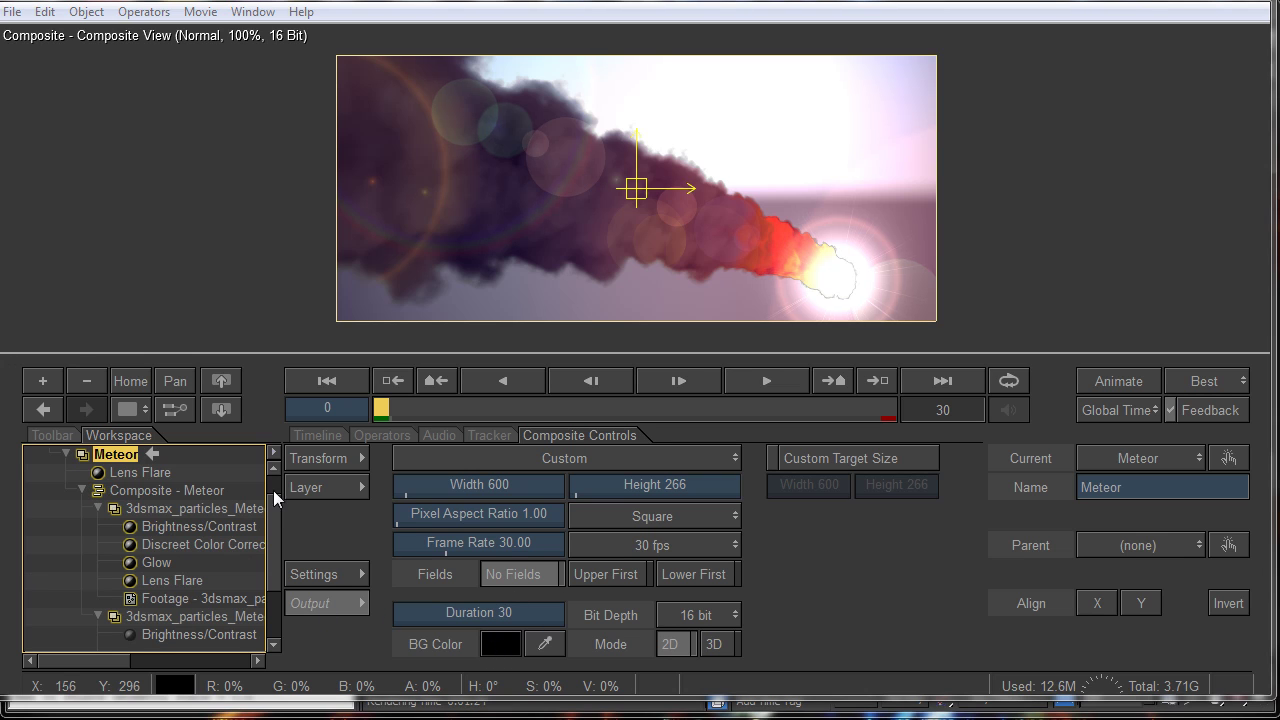
pyautogui.click(99, 472)
pyautogui.click(130, 14)
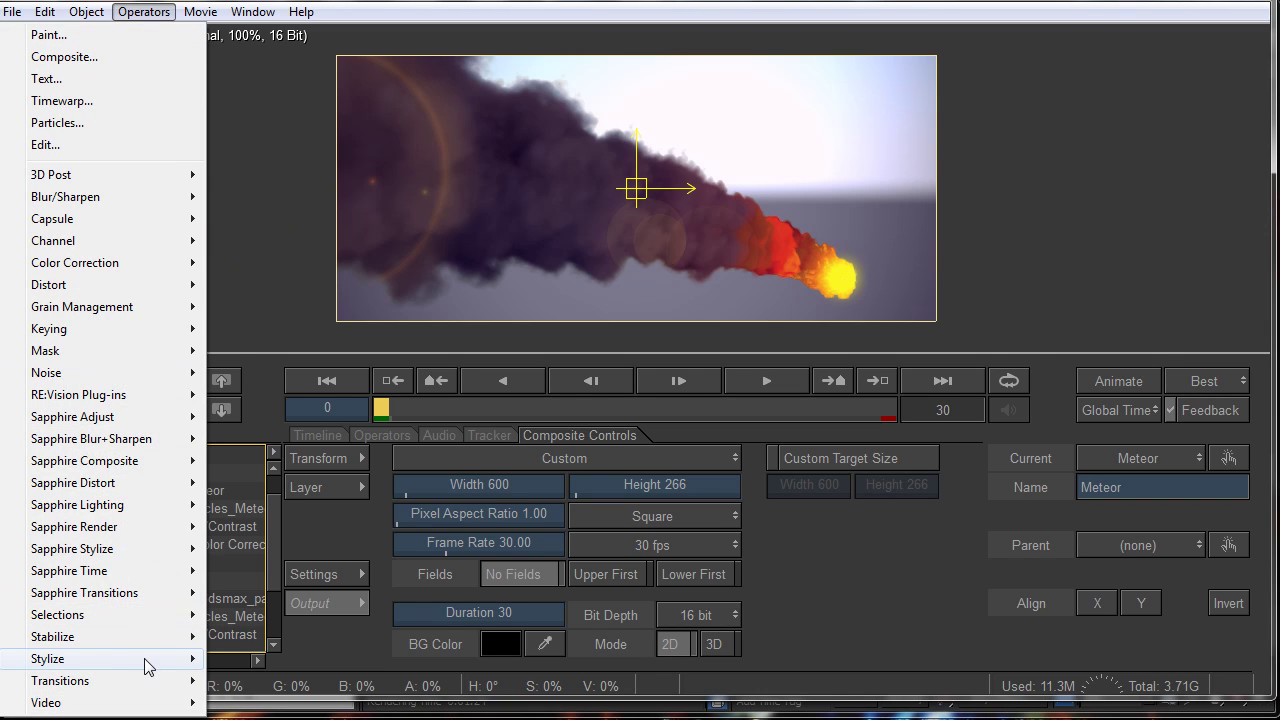
pyautogui.moveTo(172, 658)
pyautogui.click(337, 712)
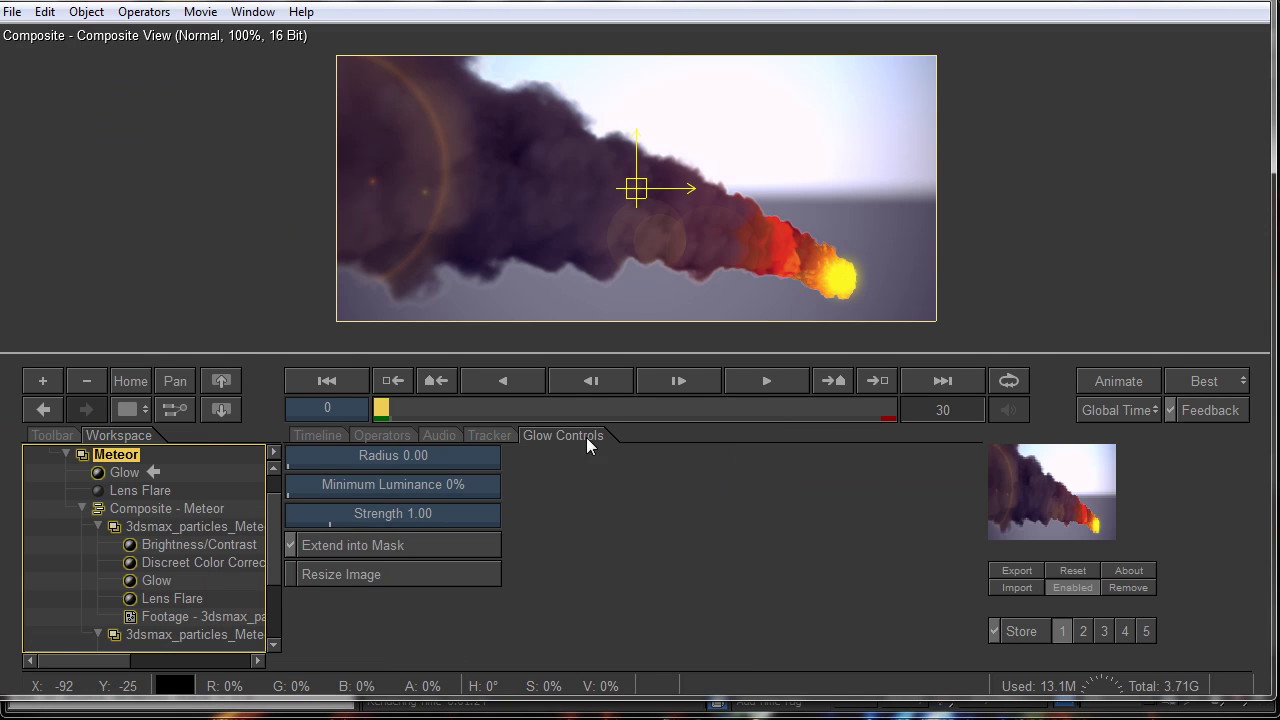
pyautogui.moveTo(395, 455); pyautogui.dragTo(455, 455)
pyautogui.moveTo(393, 484); pyautogui.dragTo(411, 513)
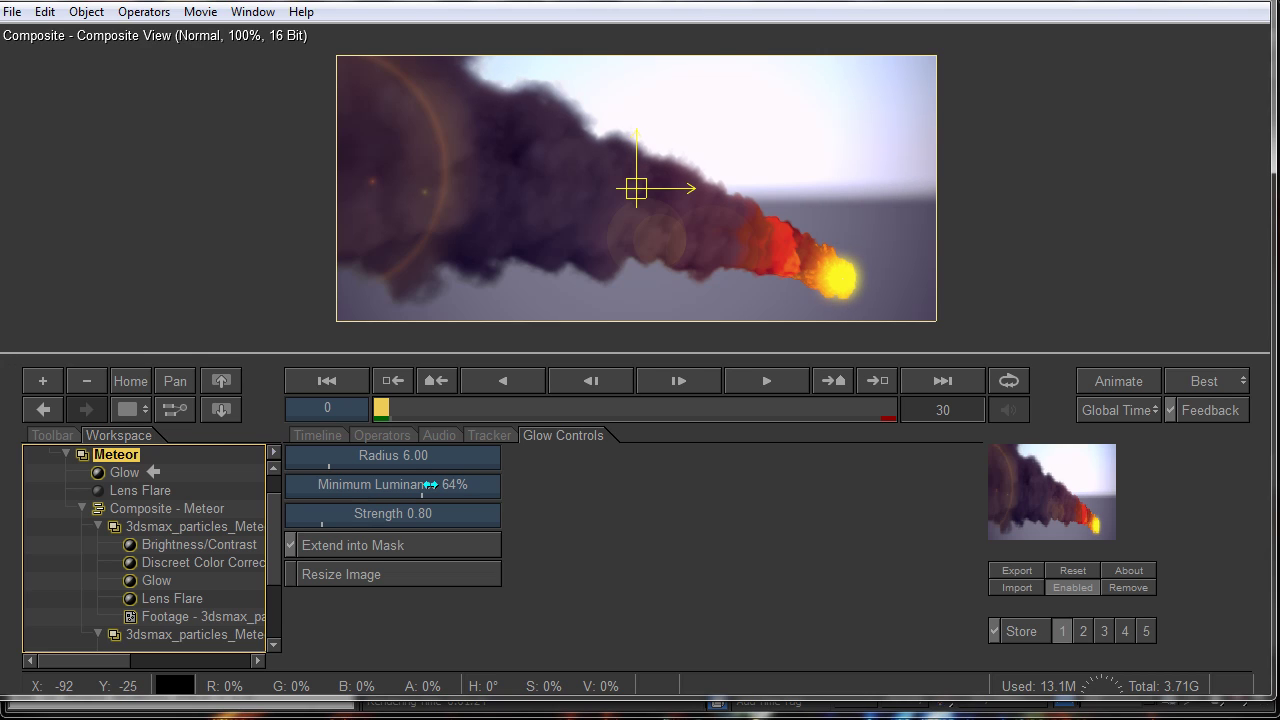
pyautogui.click(326, 546)
pyautogui.click(327, 545)
# - Re-enable the Meteor layer's lens flare, set its strength to 15% and move its axis to about X 225, Y 165
pyautogui.click(97, 490)
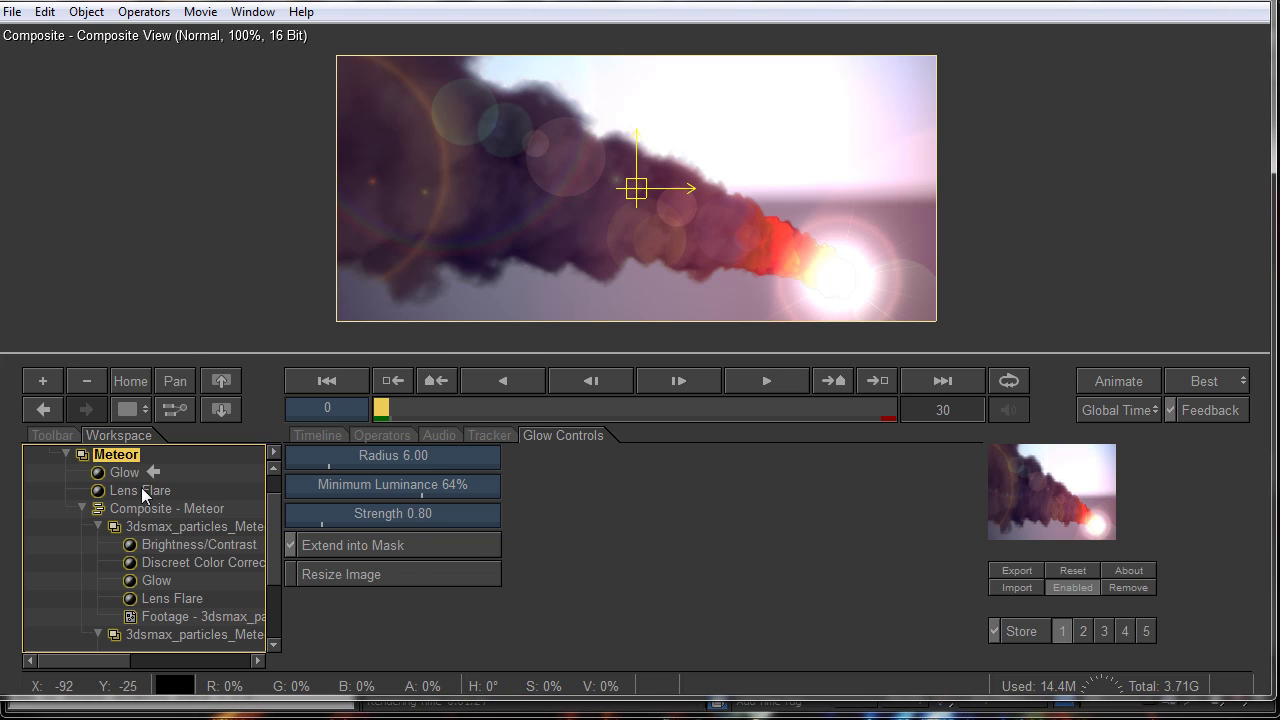
pyautogui.moveTo(141, 489)
pyautogui.mouseDown()
pyautogui.moveTo(136, 476)
pyautogui.moveTo(141, 492)
pyautogui.mouseUp()
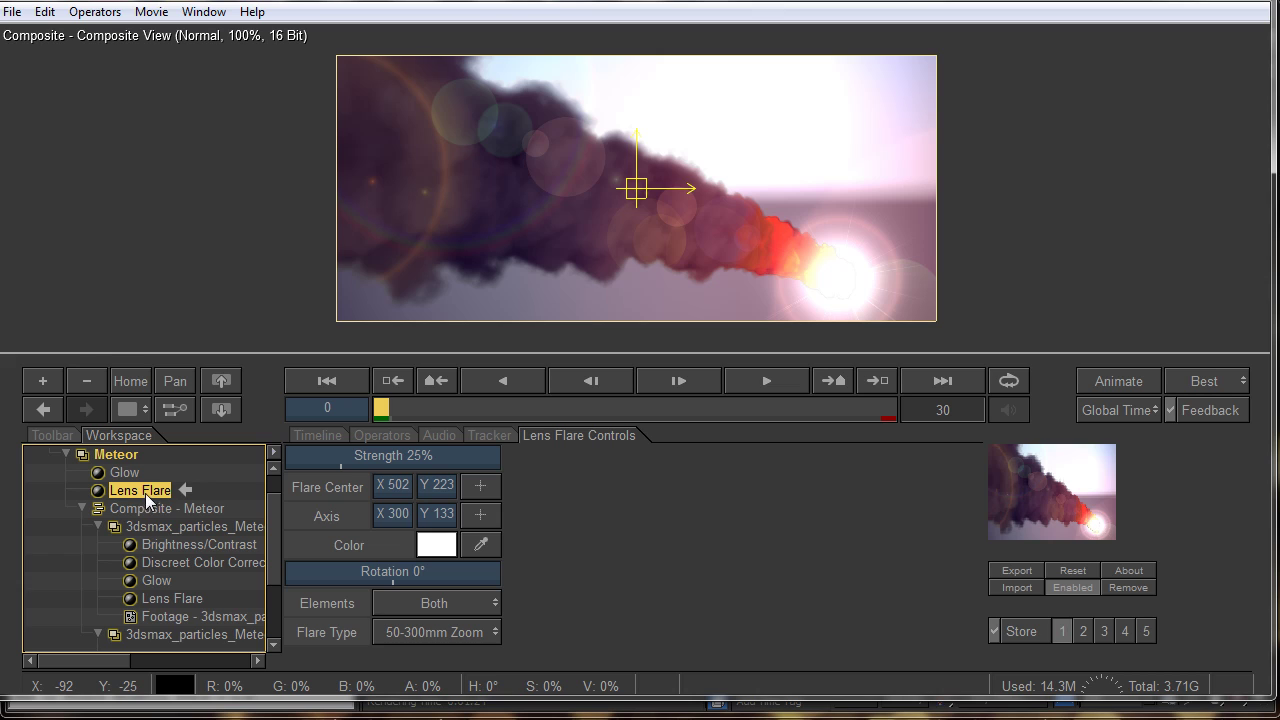
pyautogui.moveTo(457, 463); pyautogui.dragTo(320, 462)
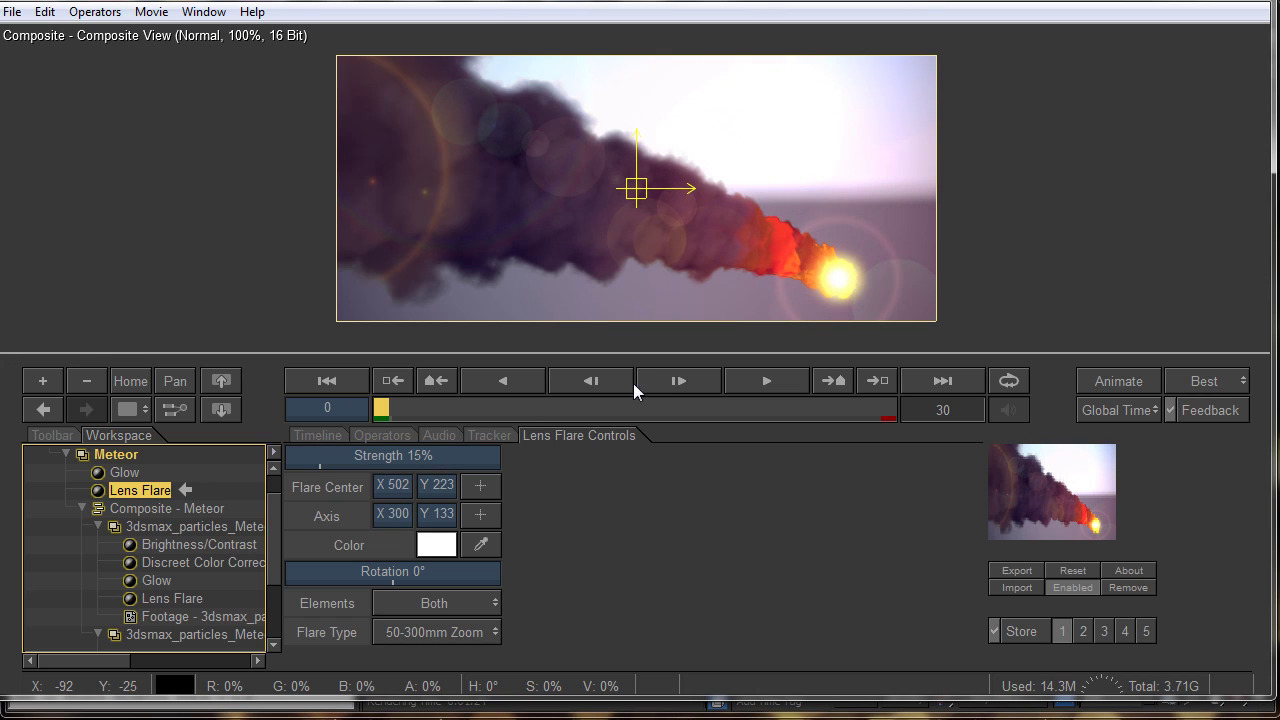
pyautogui.click(480, 514)
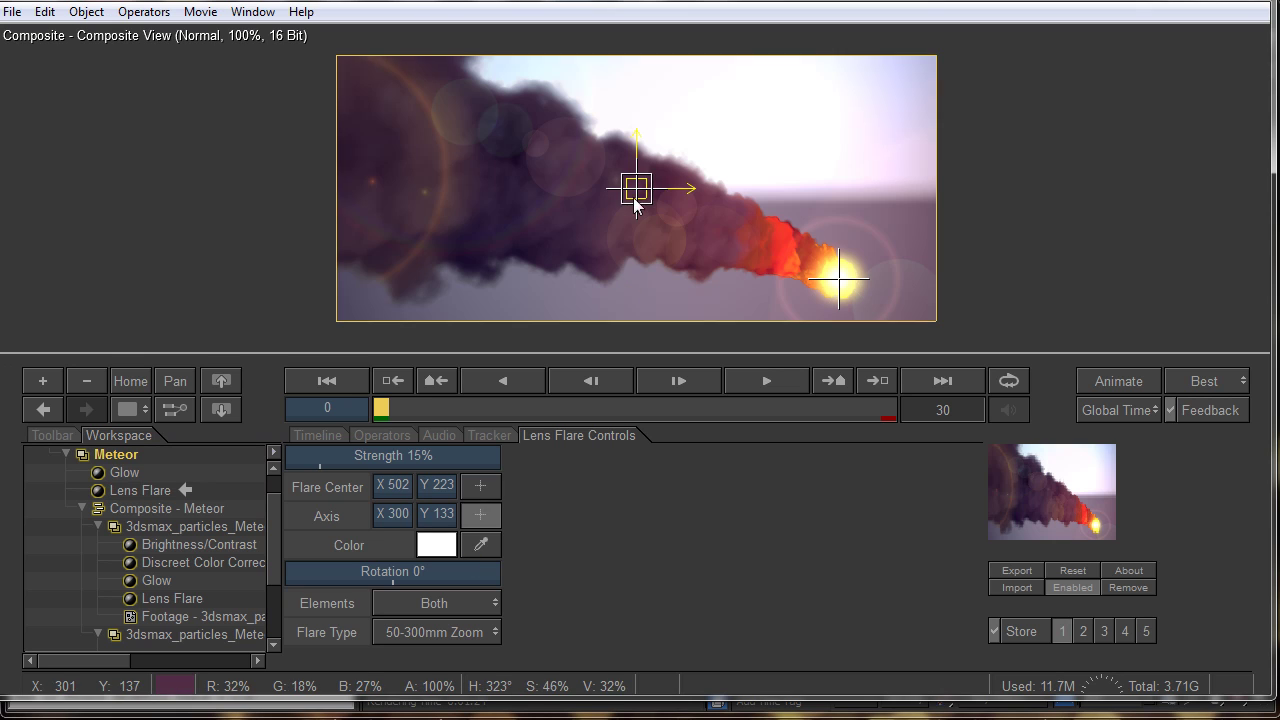
pyautogui.click(622, 237)
pyautogui.moveTo(622, 237)
pyautogui.mouseDown()
pyautogui.moveTo(653, 238)
pyautogui.moveTo(562, 224)
pyautogui.mouseUp()
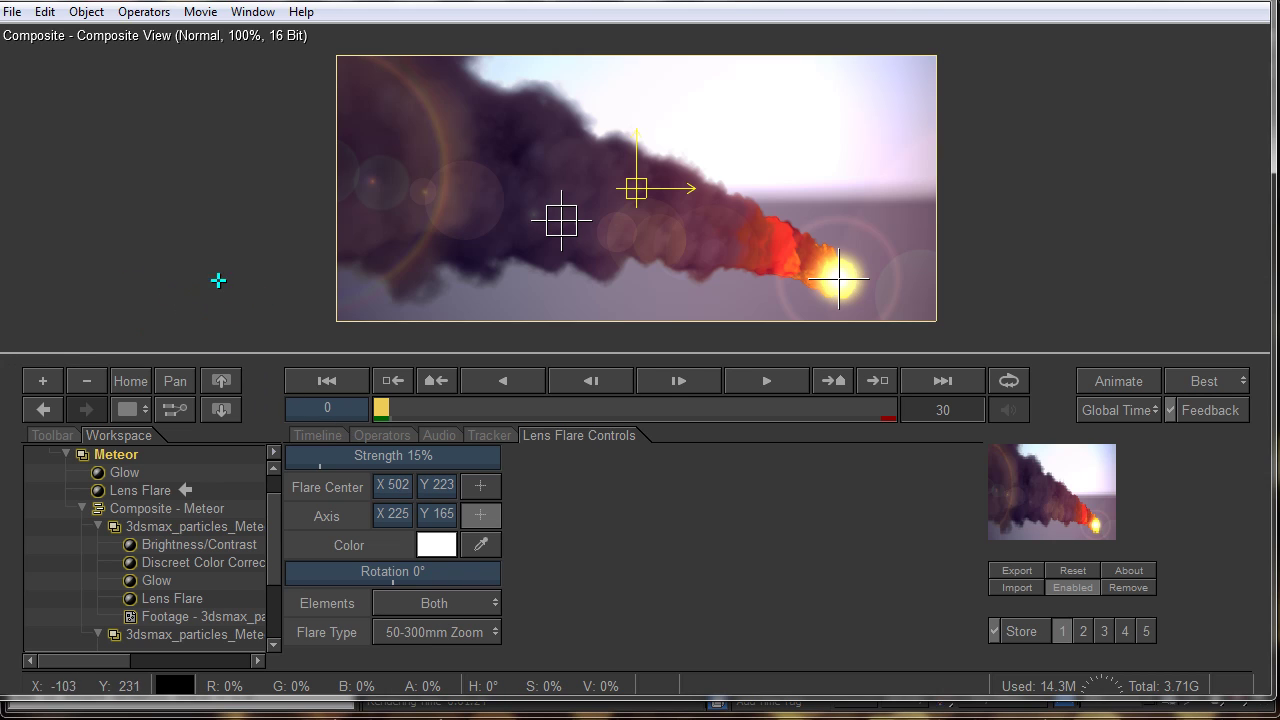
# - Apply Add Grain to the Meteor layer with RGB gain 1.57 and RGB radius X 70
pyautogui.click(121, 458)
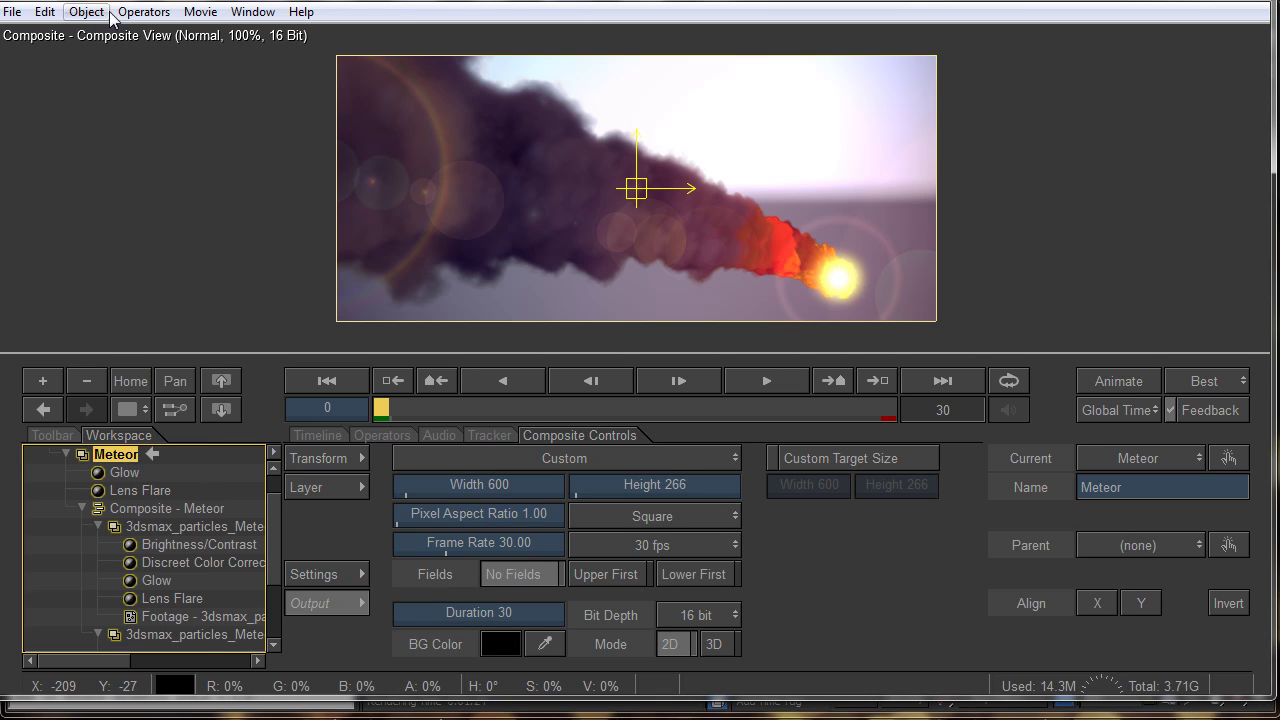
pyautogui.click(143, 12)
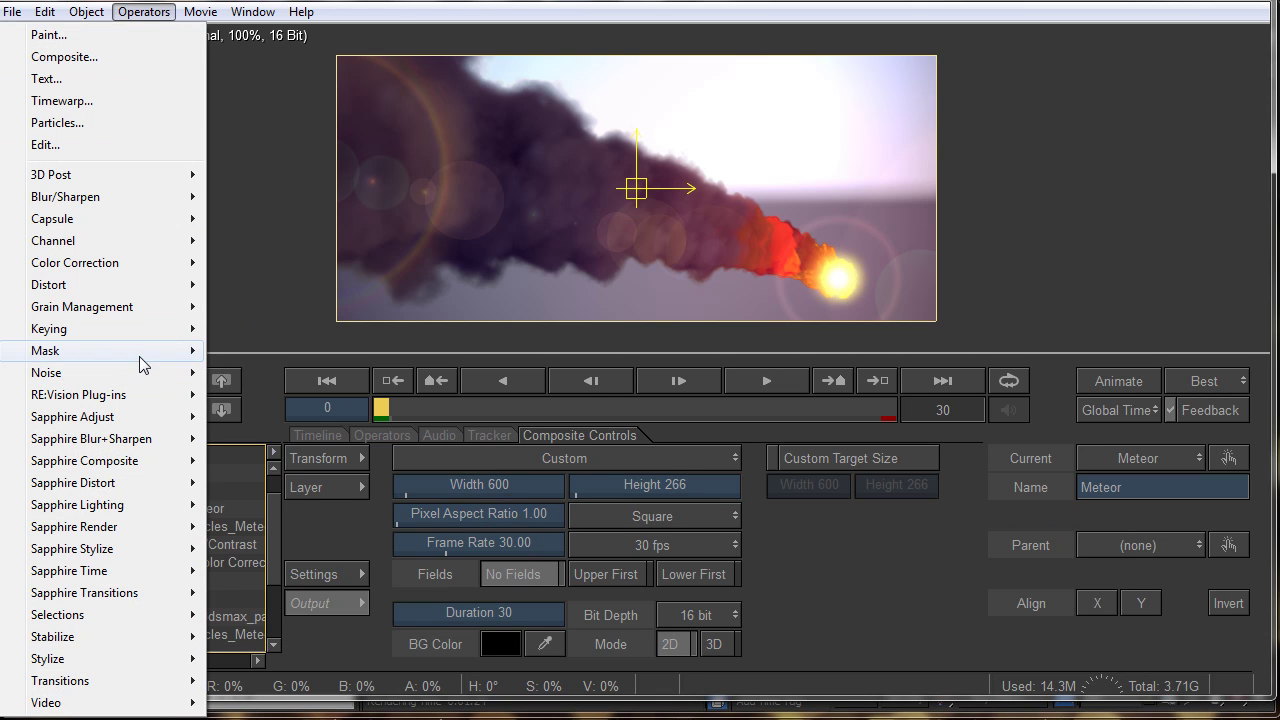
pyautogui.moveTo(150, 307)
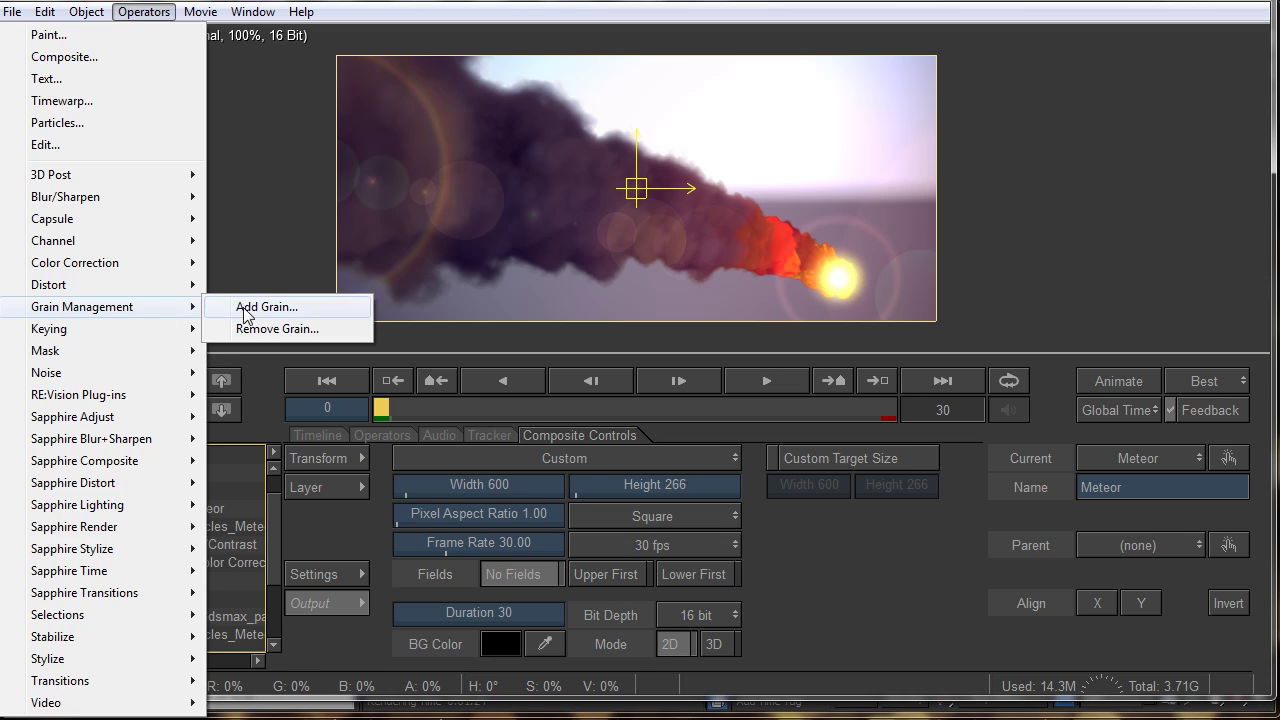
pyautogui.click(266, 307)
pyautogui.moveTo(629, 484); pyautogui.dragTo(639, 490)
pyautogui.moveTo(1105, 484); pyautogui.dragTo(1130, 484)
pyautogui.moveTo(955, 492); pyautogui.dragTo(995, 515)
pyautogui.moveTo(612, 486); pyautogui.dragTo(633, 486)
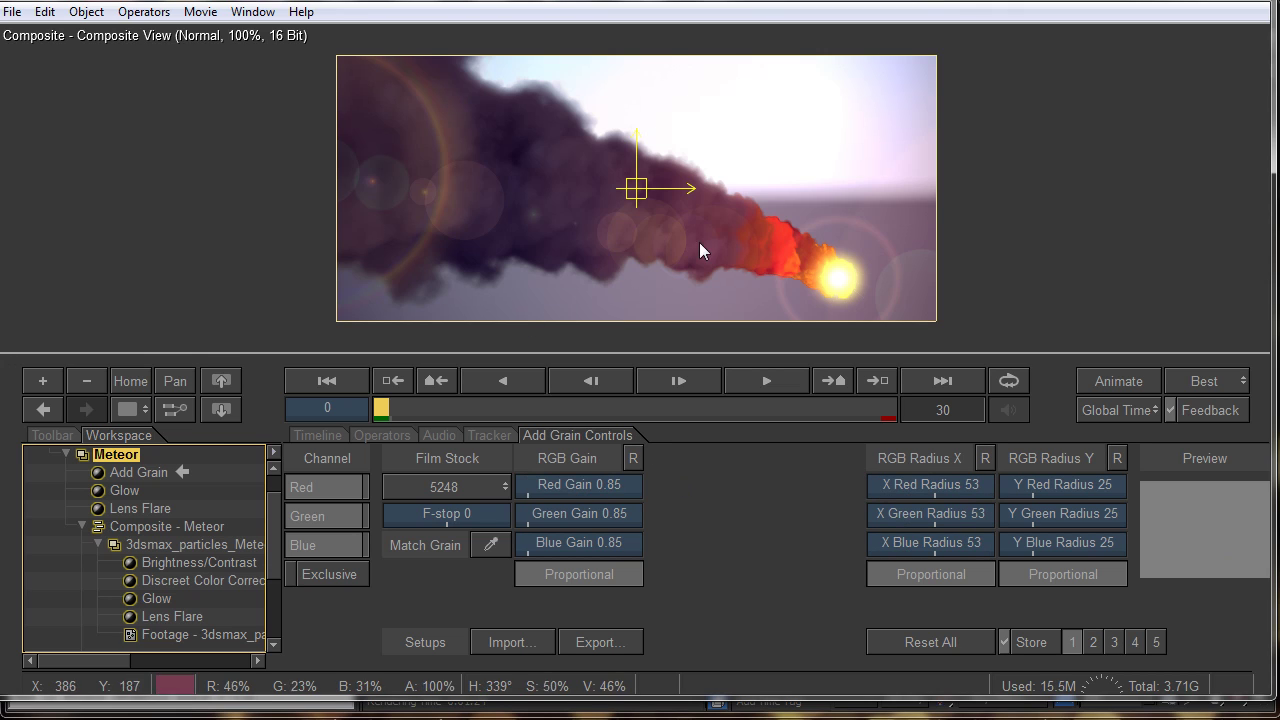
pyautogui.moveTo(585, 476); pyautogui.dragTo(598, 476)
pyautogui.moveTo(994, 492); pyautogui.dragTo(1012, 492)
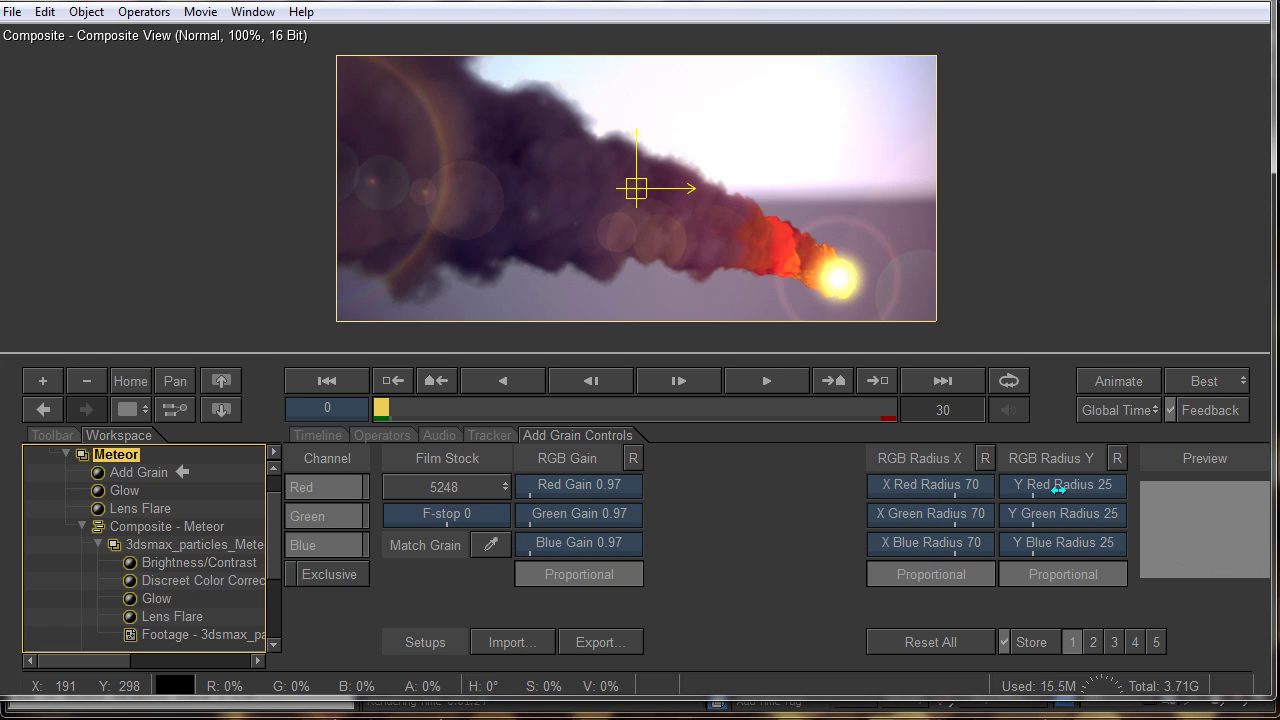
pyautogui.moveTo(570, 478); pyautogui.dragTo(636, 478)
# - Add an elliptical selection to the Meteor layer above the grain operator
pyautogui.click(143, 12)
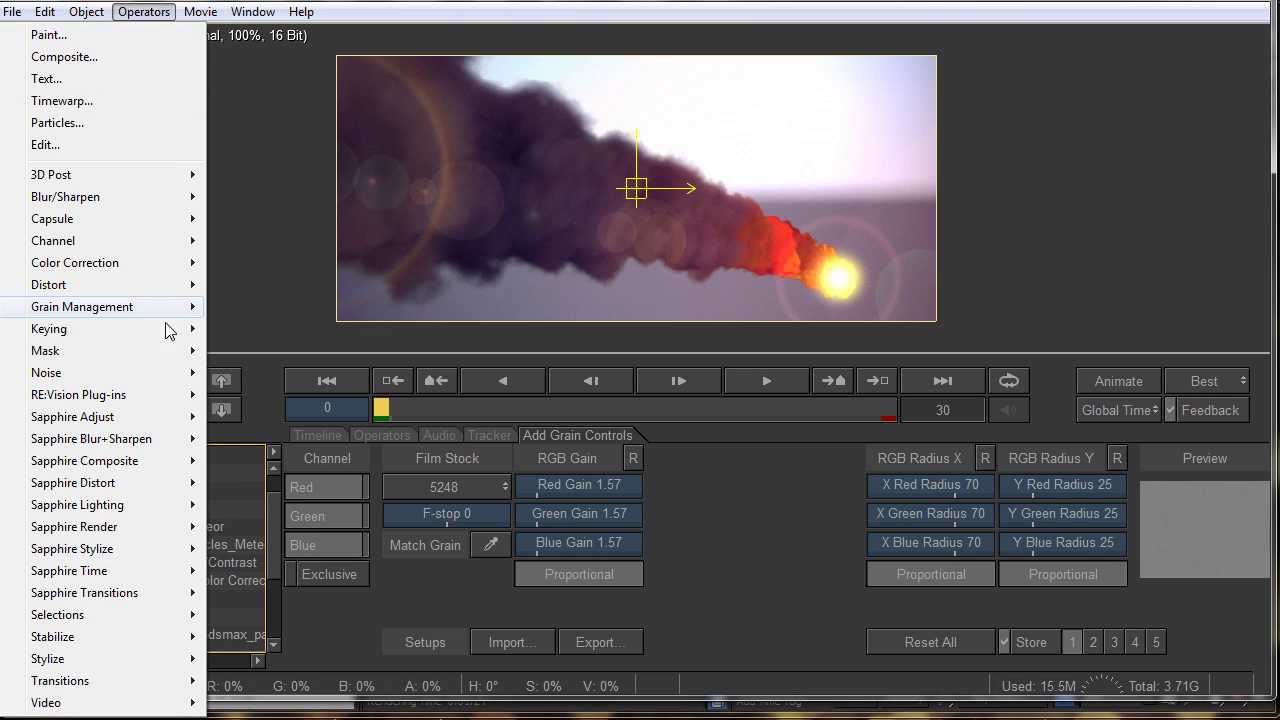
pyautogui.moveTo(142, 617)
pyautogui.click(292, 680)
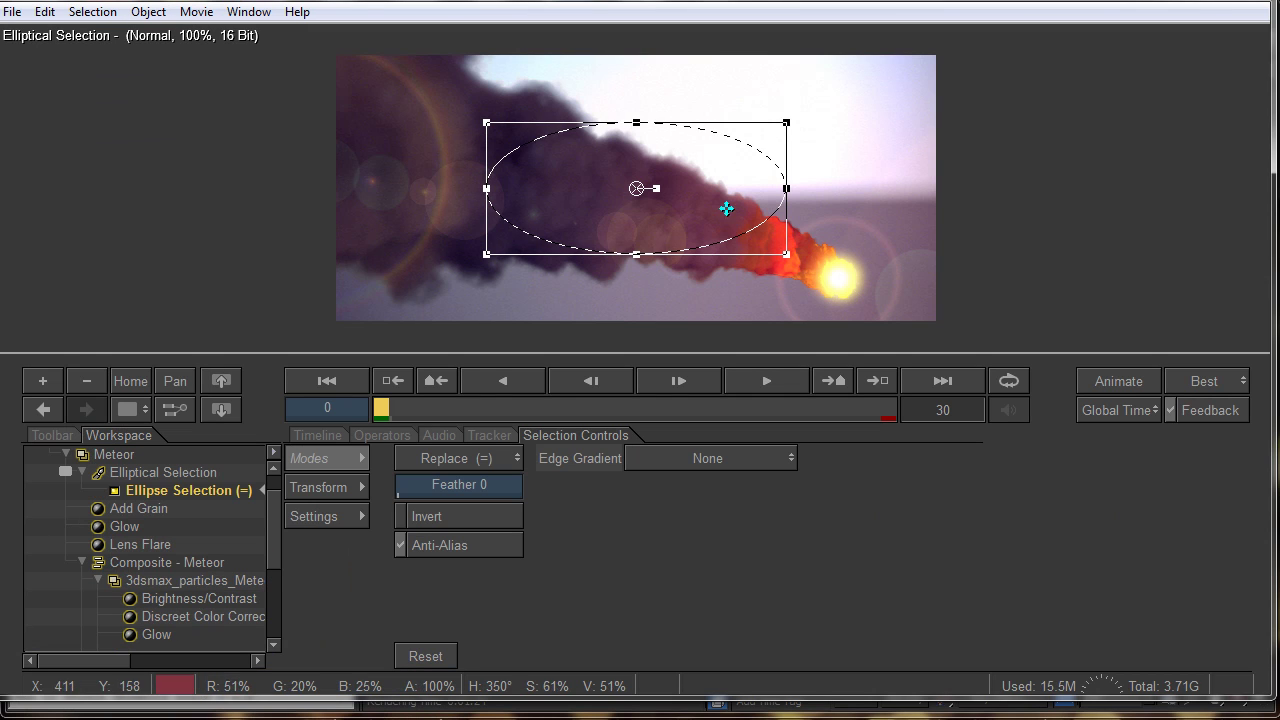
# - Add a Brightness/Contrast operator to the Meteor layer with brightness -28% and contrast 16%, and display its output in the viewport
pyautogui.click(63, 456)
pyautogui.click(143, 12)
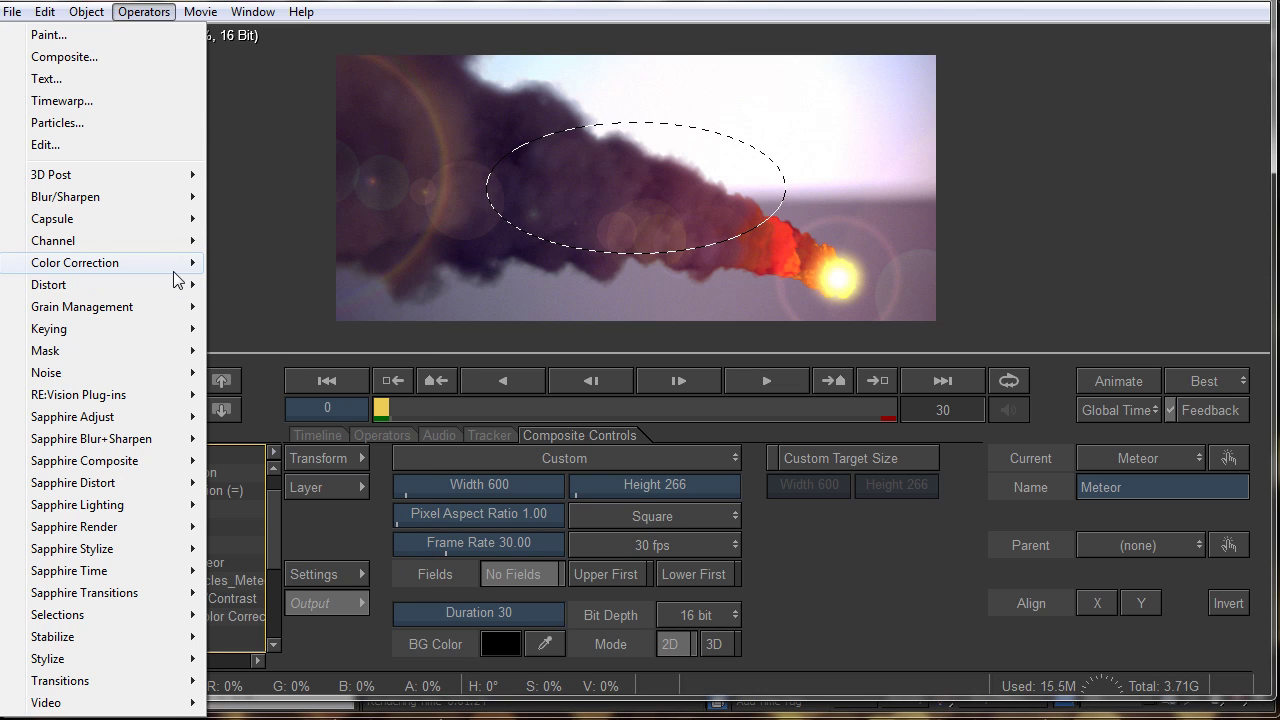
pyautogui.moveTo(134, 312)
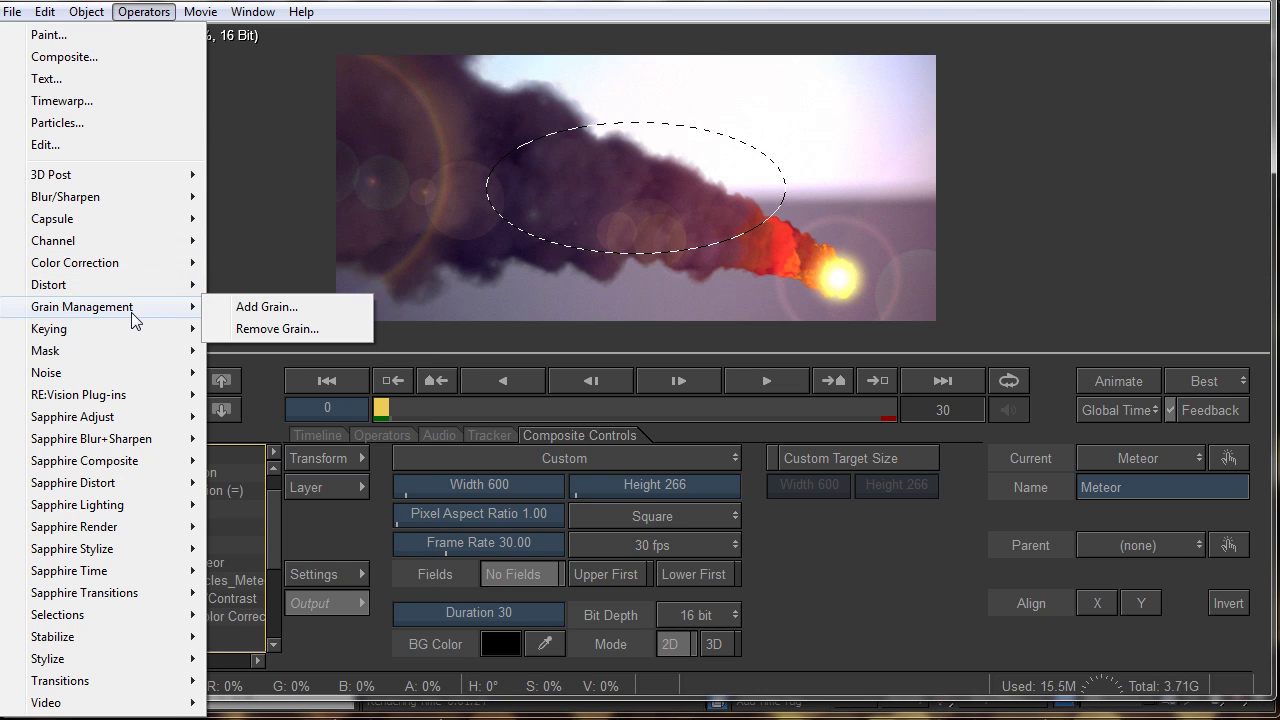
pyautogui.moveTo(170, 263)
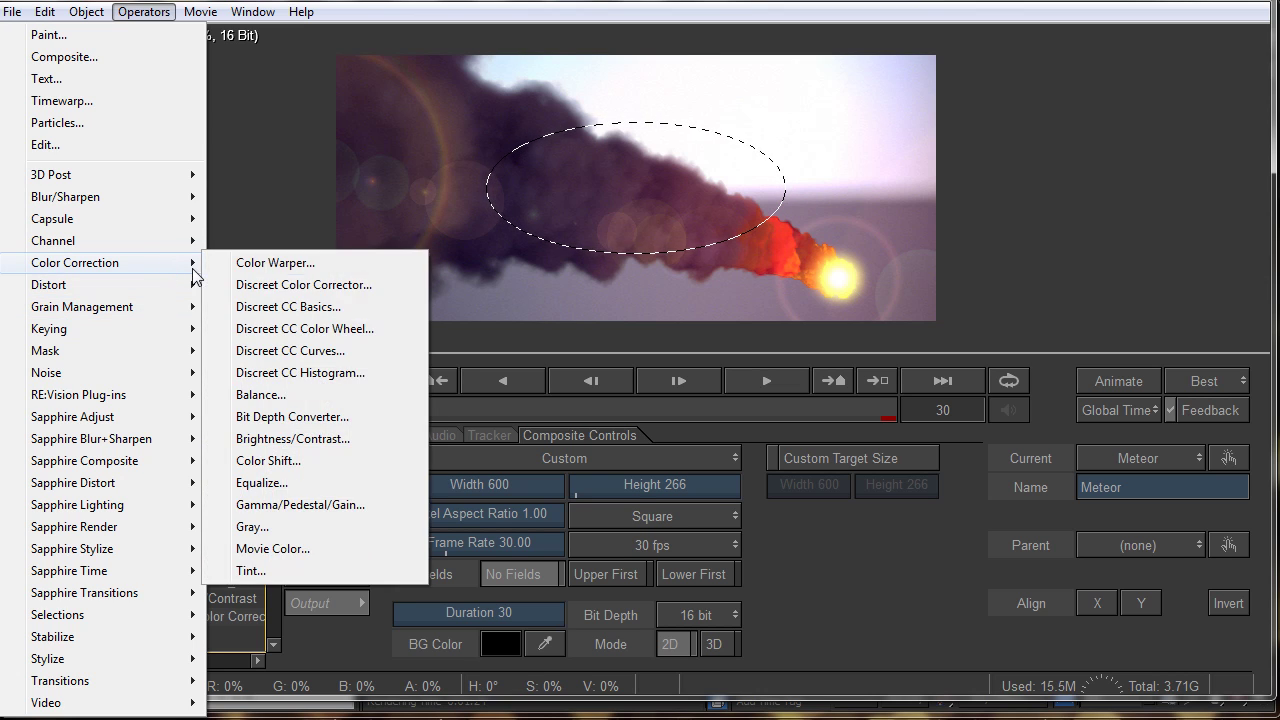
pyautogui.click(290, 440)
pyautogui.moveTo(443, 478); pyautogui.dragTo(416, 456)
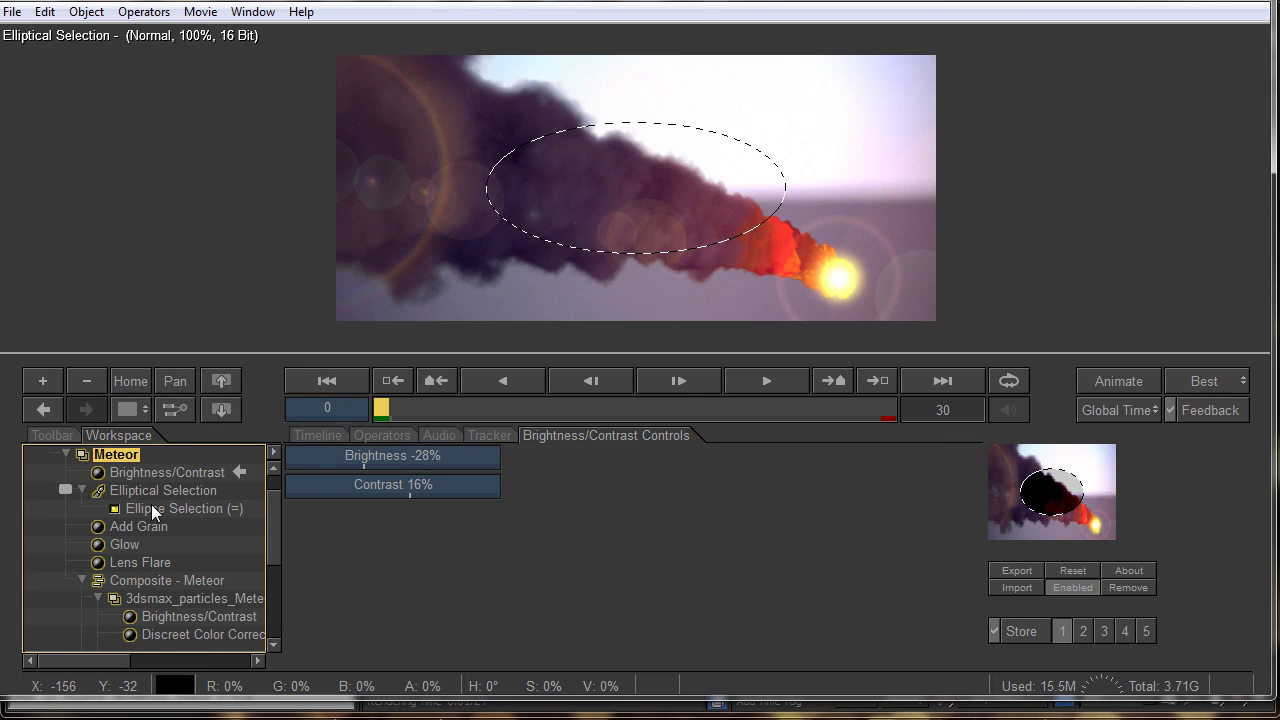
pyautogui.click(151, 508)
pyautogui.doubleClick(165, 472)
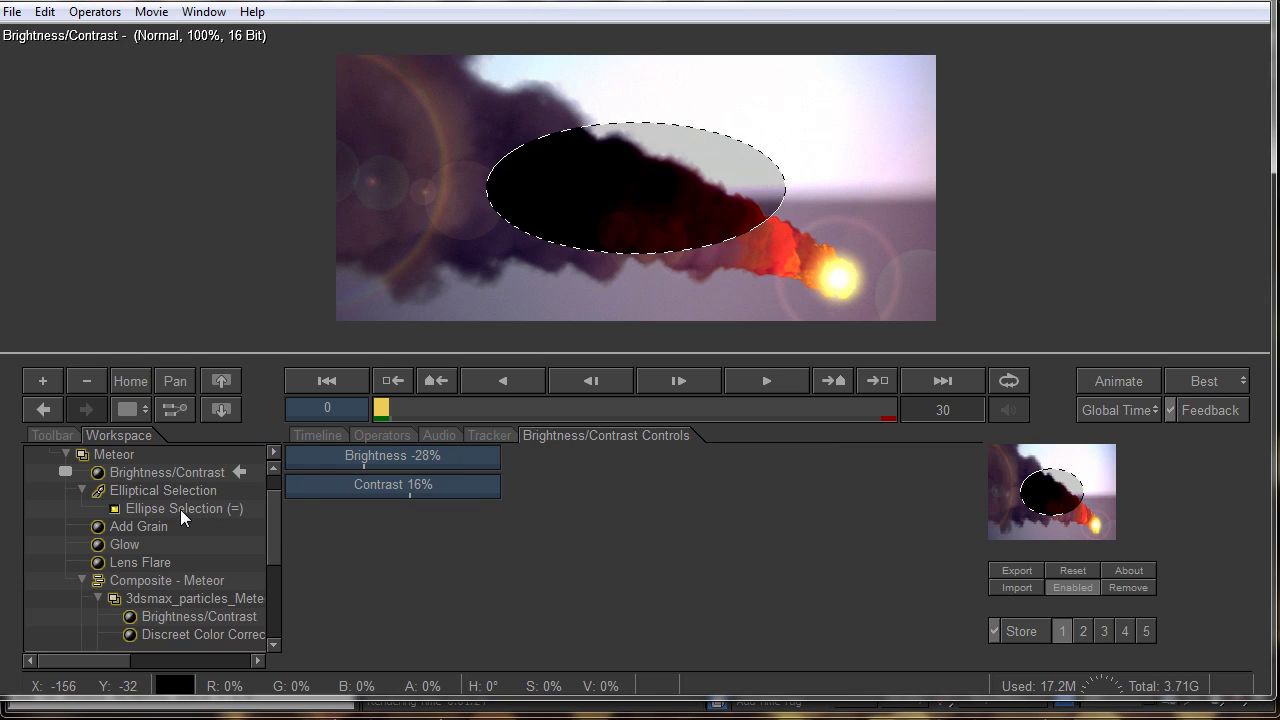
# - Invert the Meteor layer's ellipse selection and set its edge gradient to In/Out
pyautogui.click(180, 508)
pyautogui.click(333, 518)
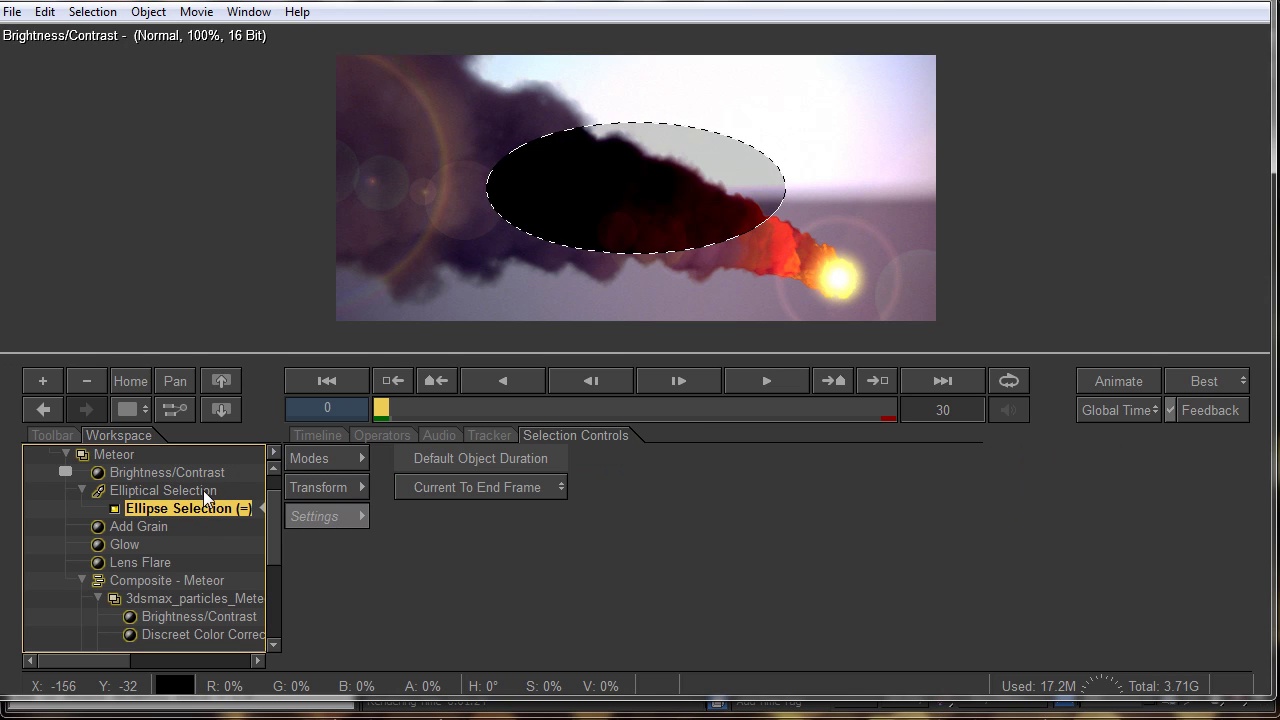
pyautogui.click(325, 458)
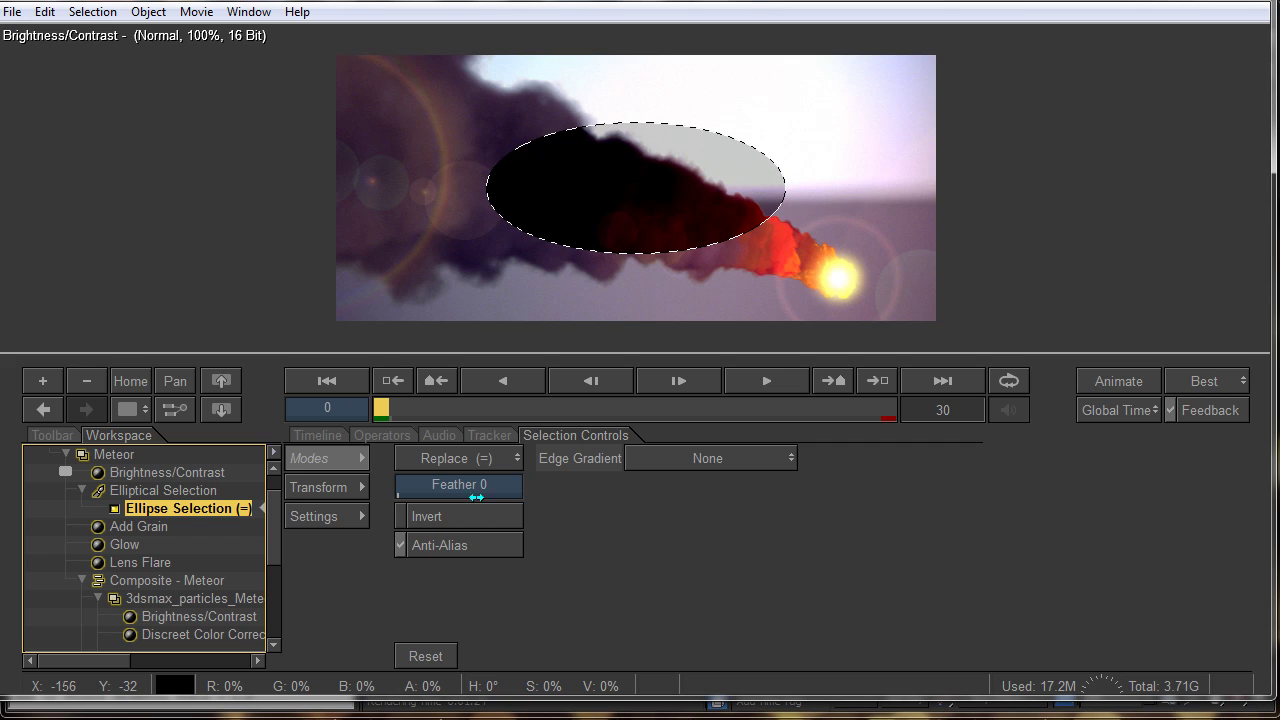
pyautogui.click(479, 514)
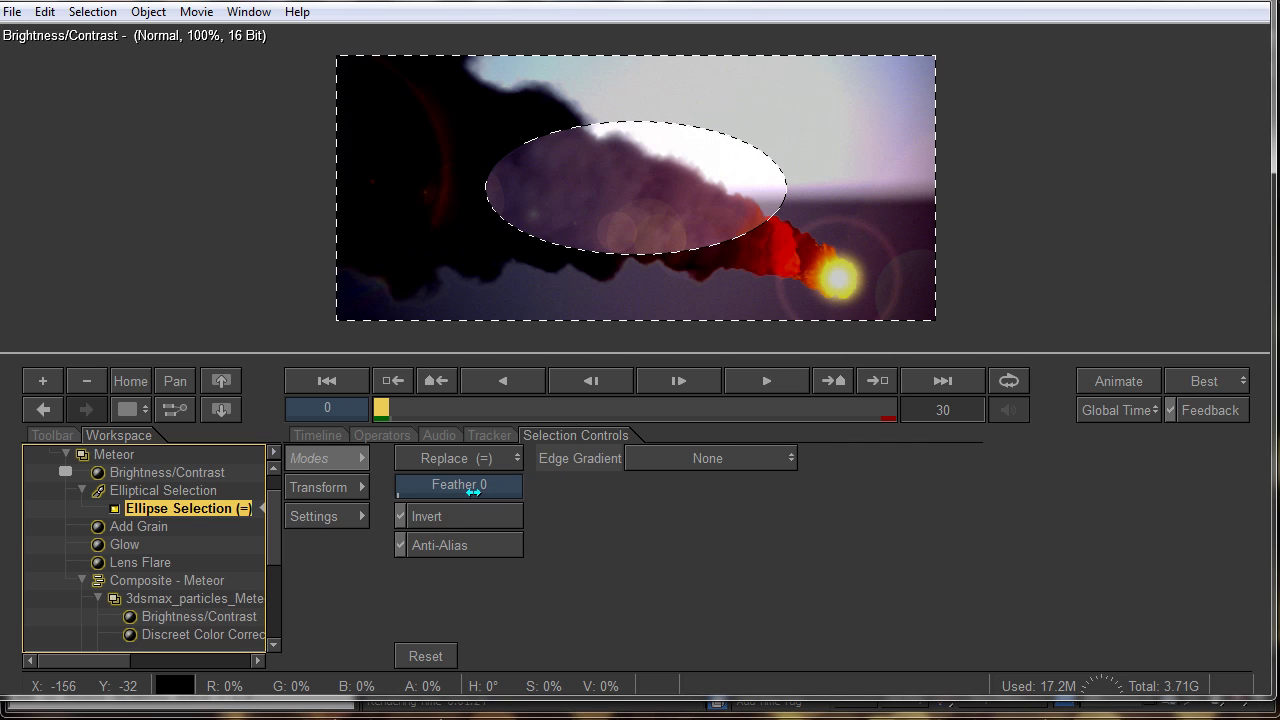
pyautogui.click(720, 458)
pyautogui.click(691, 517)
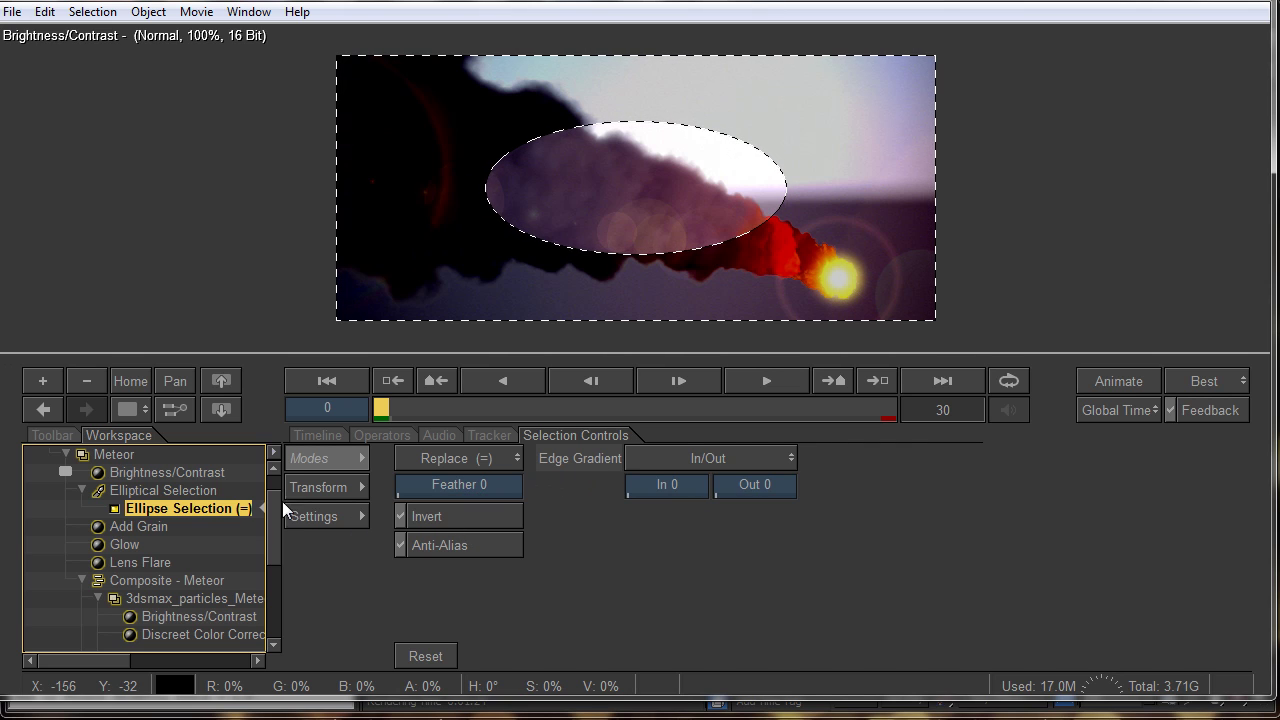
# - Scale the ellipse selection proportionally to 199% and set its feather to 22
pyautogui.click(318, 487)
pyautogui.click(605, 545)
pyautogui.moveTo(617, 484); pyautogui.dragTo(717, 484)
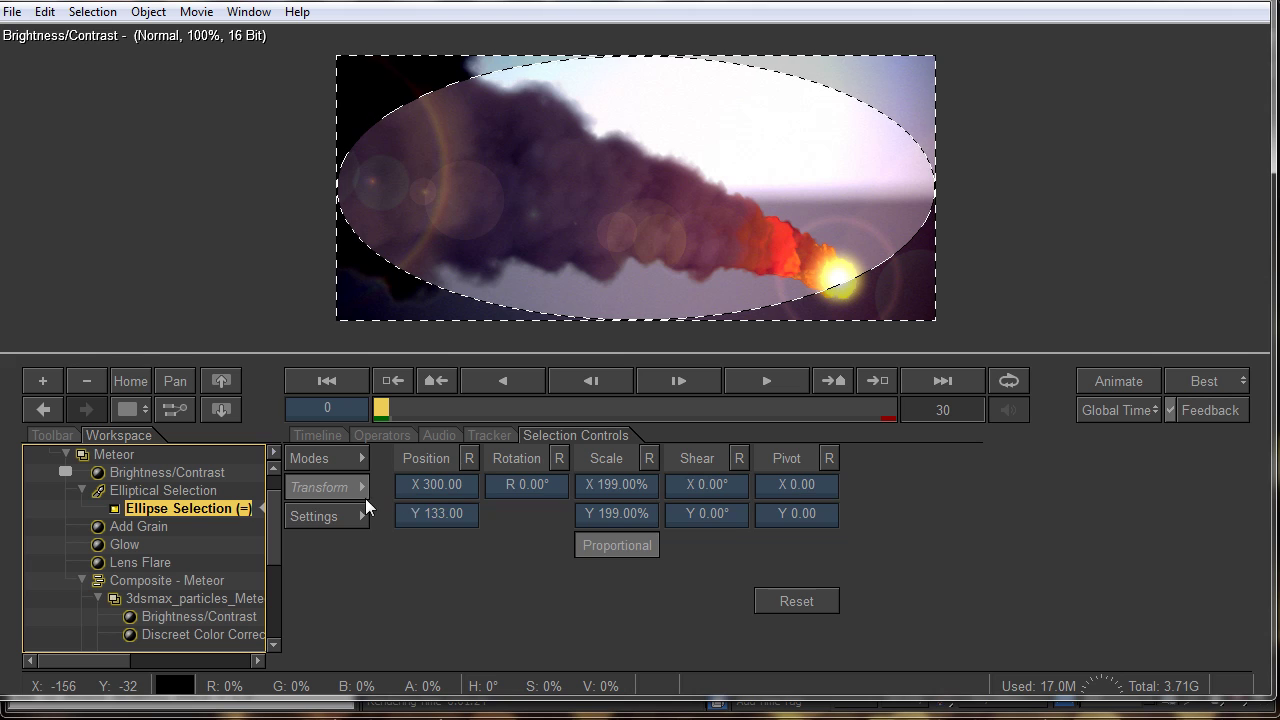
pyautogui.click(330, 458)
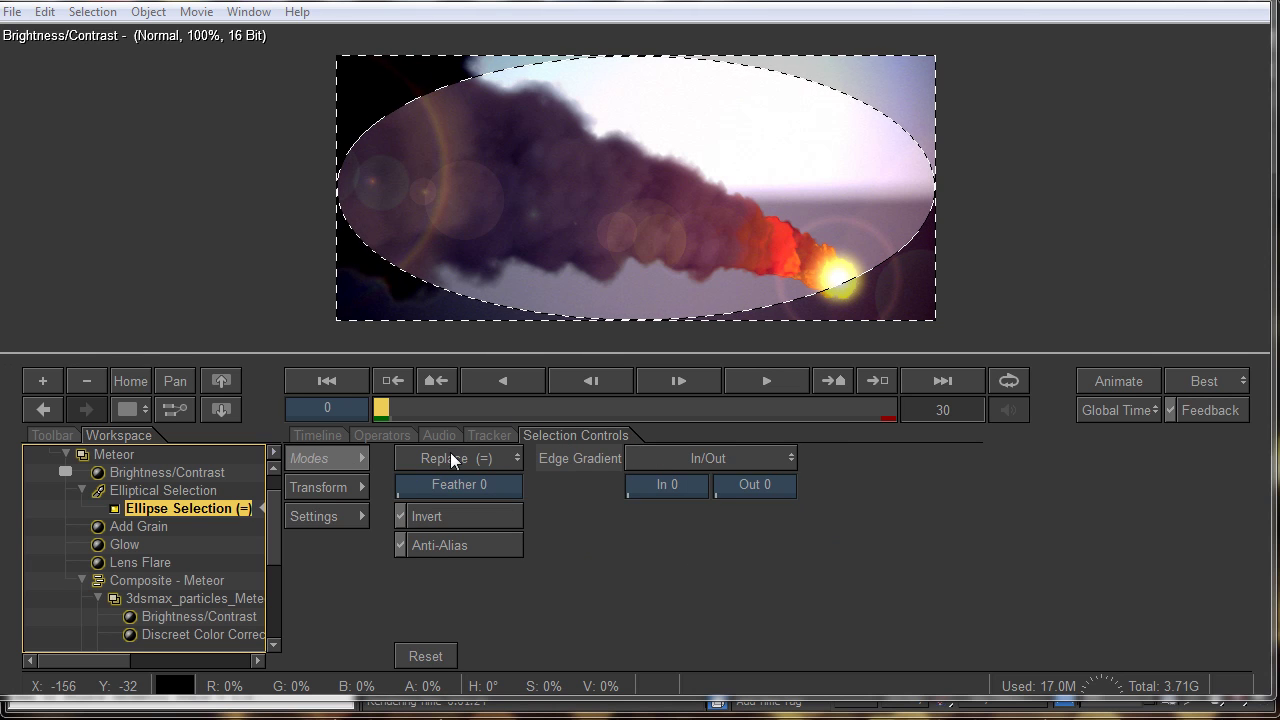
pyautogui.moveTo(470, 486); pyautogui.dragTo(492, 486)
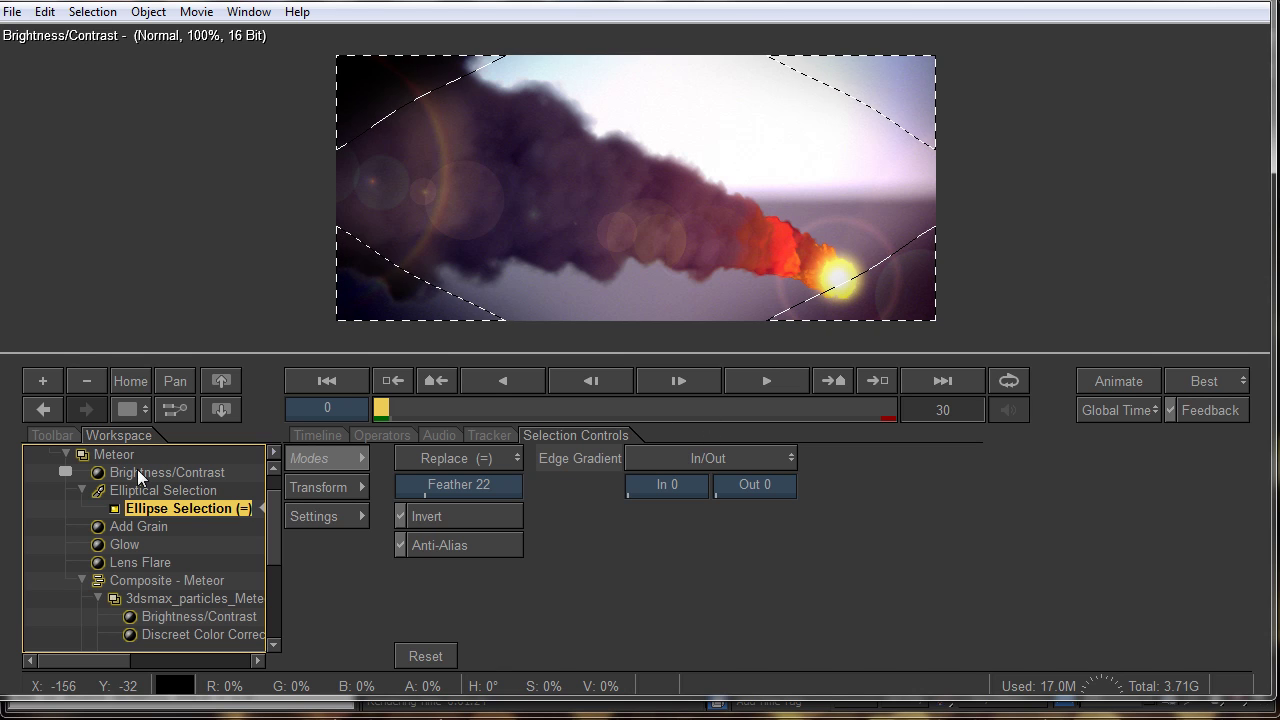
# - Add a Remove Selection operator to the Meteor layer above Brightness/Contrast
pyautogui.click(113, 454)
pyautogui.click(143, 11)
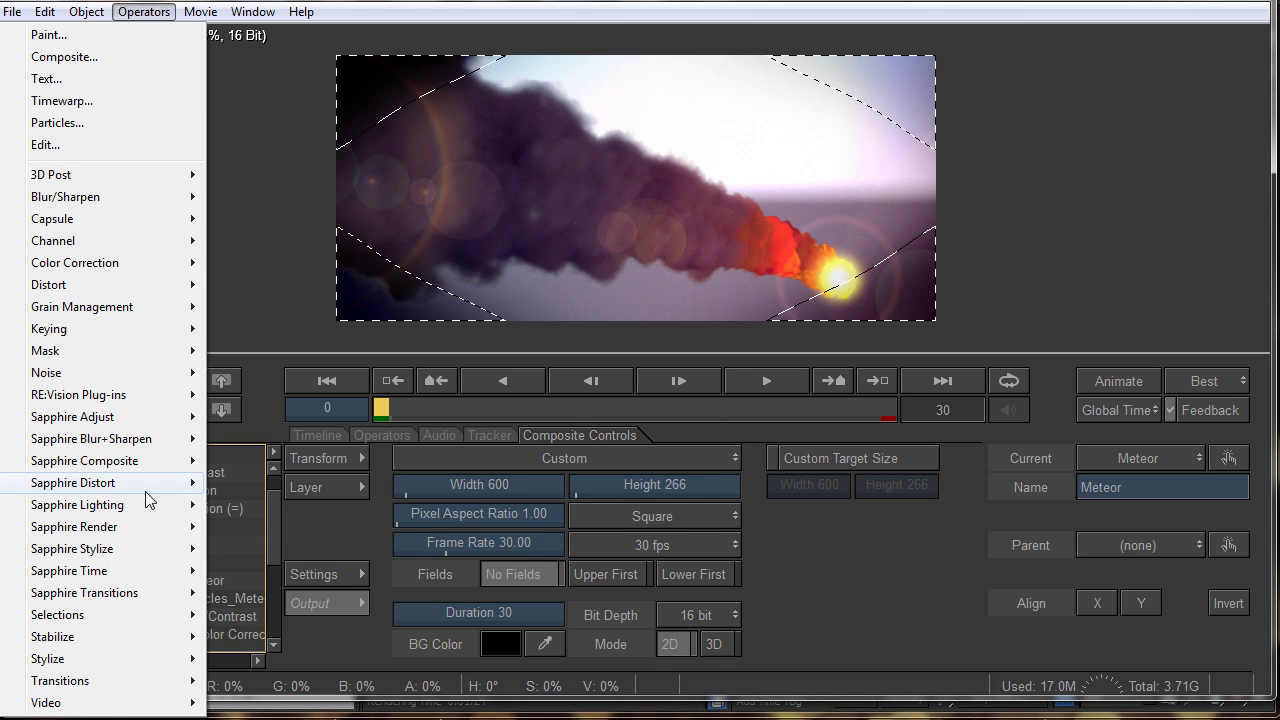
pyautogui.moveTo(135, 617)
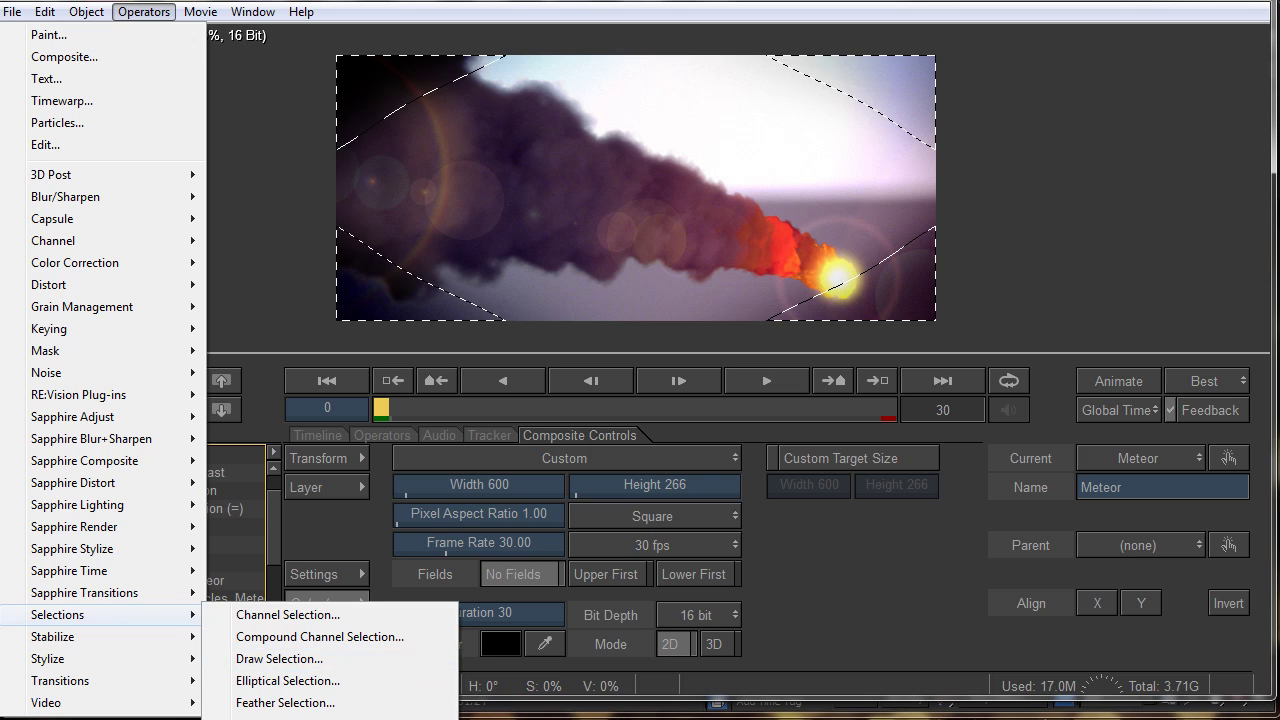
pyautogui.click(285, 718)
pyautogui.click(132, 471)
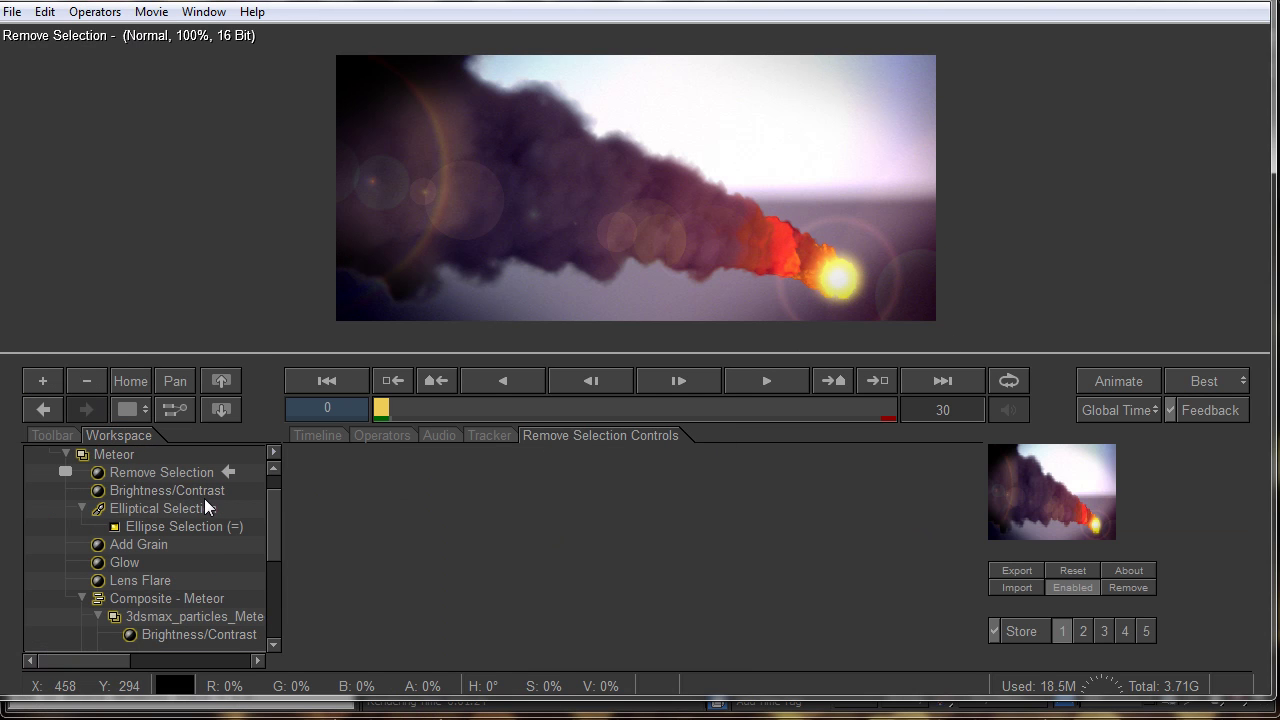
# - Readjust the Brightness/Contrast operator above the elliptical selection and set the ellipse selection's feather to 49
pyautogui.click(195, 522)
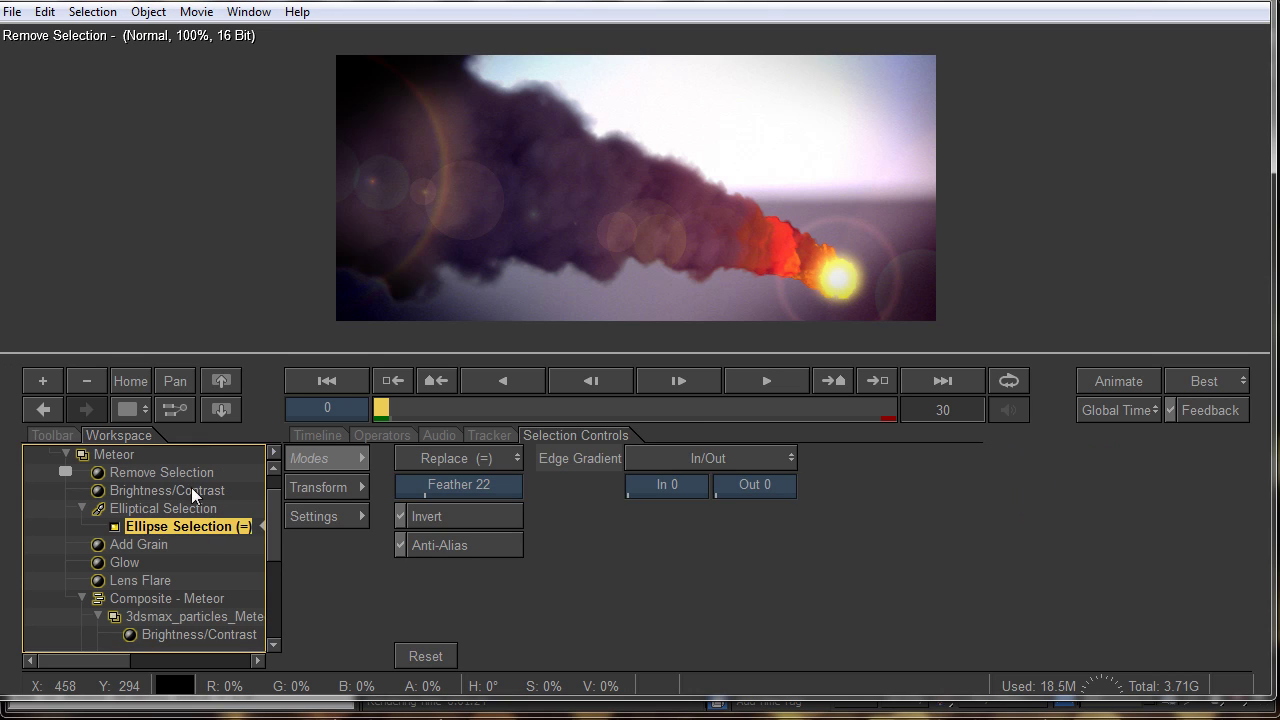
pyautogui.click(176, 490)
pyautogui.moveTo(434, 462); pyautogui.dragTo(458, 496)
pyautogui.click(168, 527)
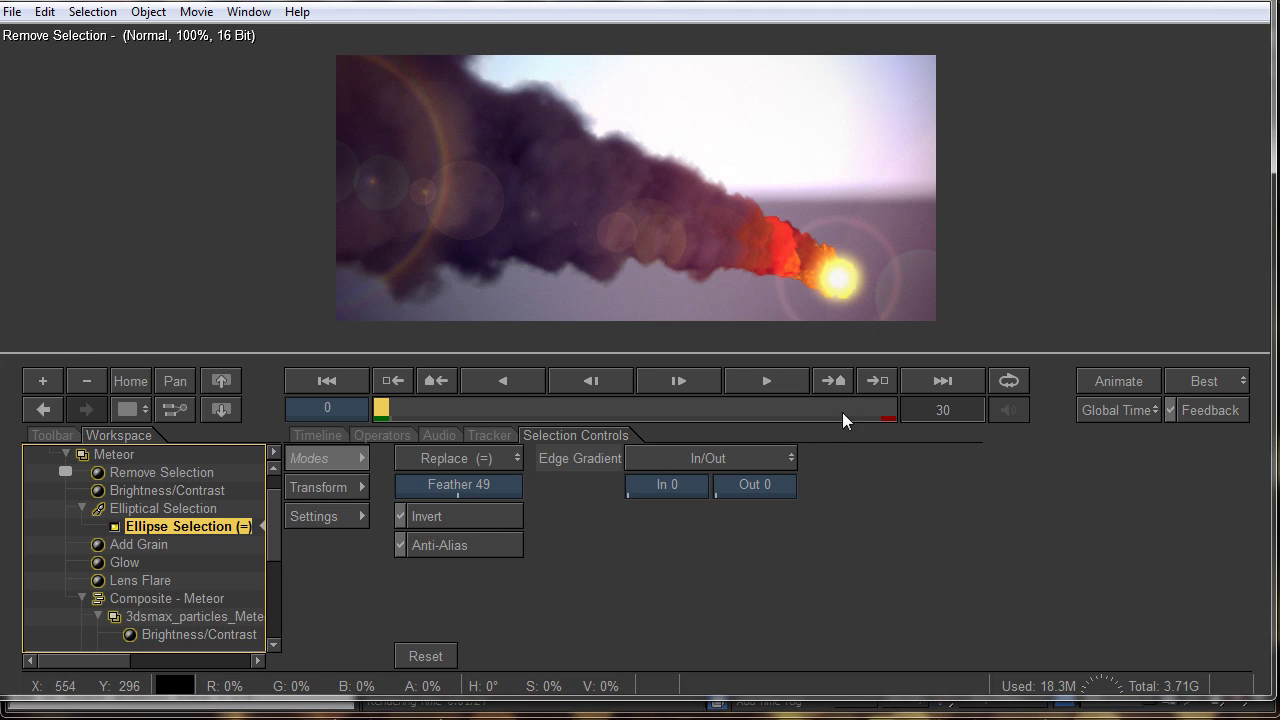
# - Save the workspace as 3dsmax_particles_Meteor_with_Pyrocluster_Part_2.cw and save it once more under the same name
pyautogui.click(12, 11)
pyautogui.click(84, 158)
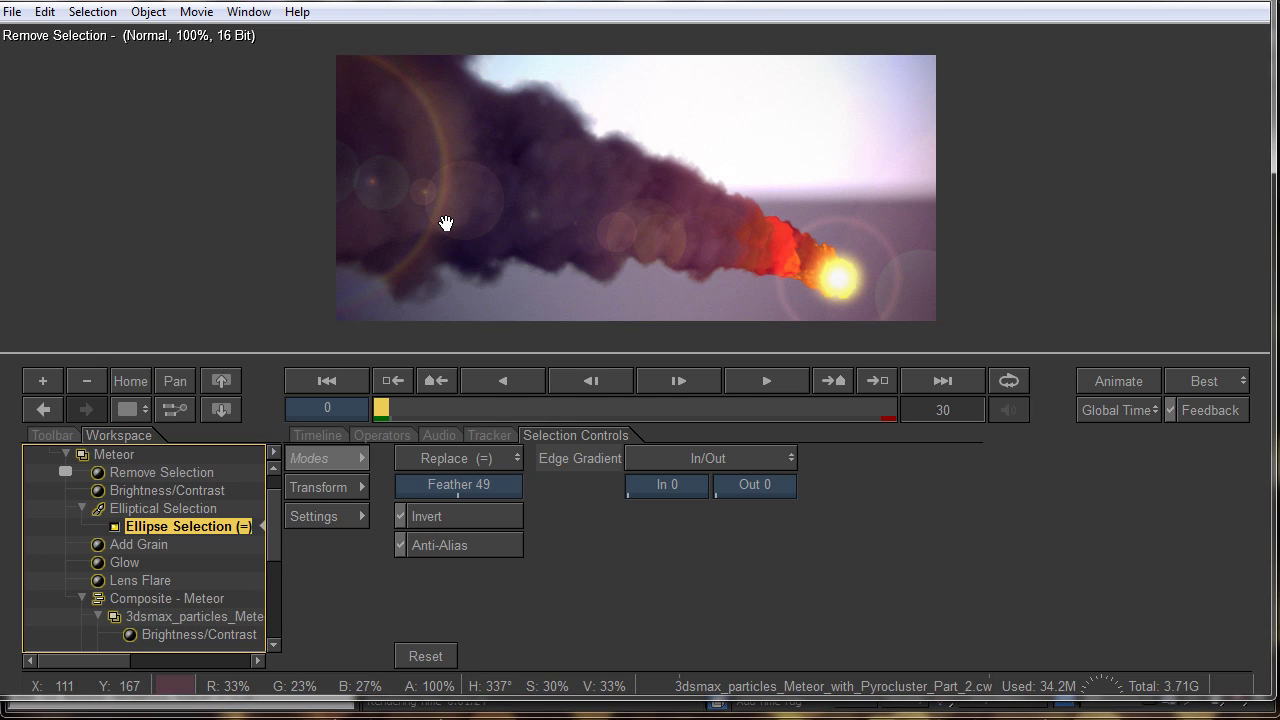
pyautogui.click(12, 14)
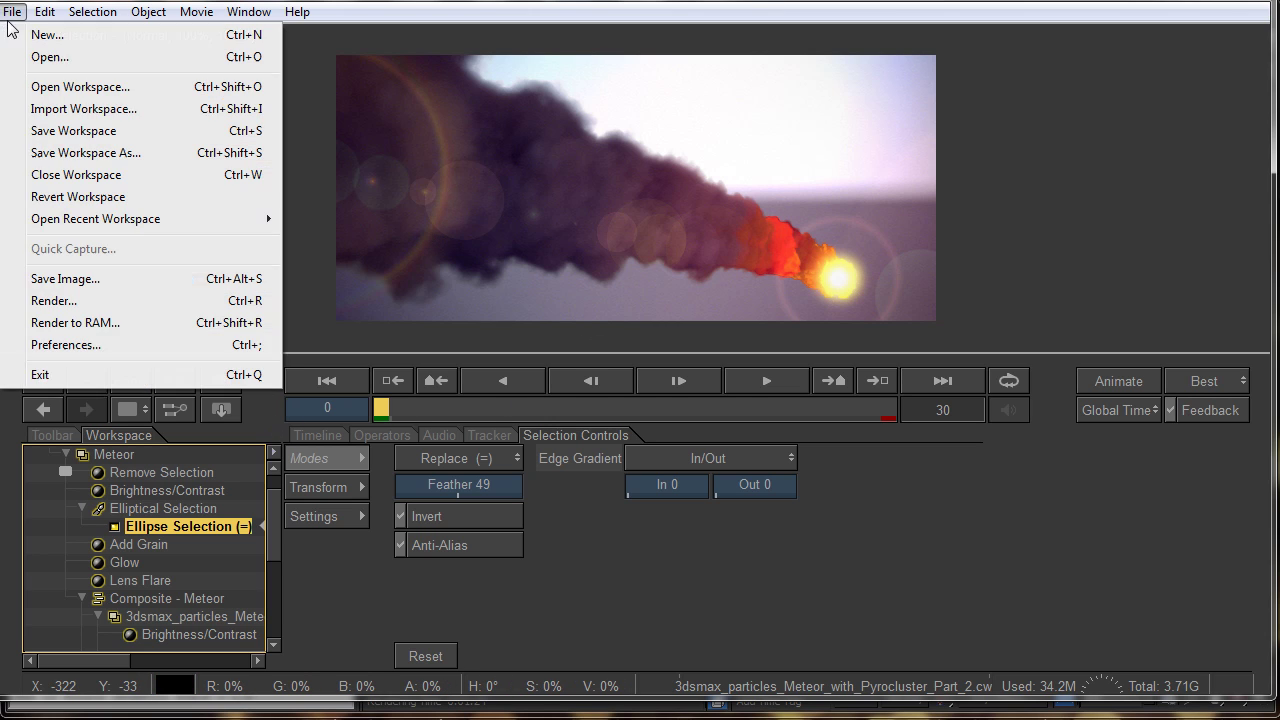
pyautogui.click(50, 130)
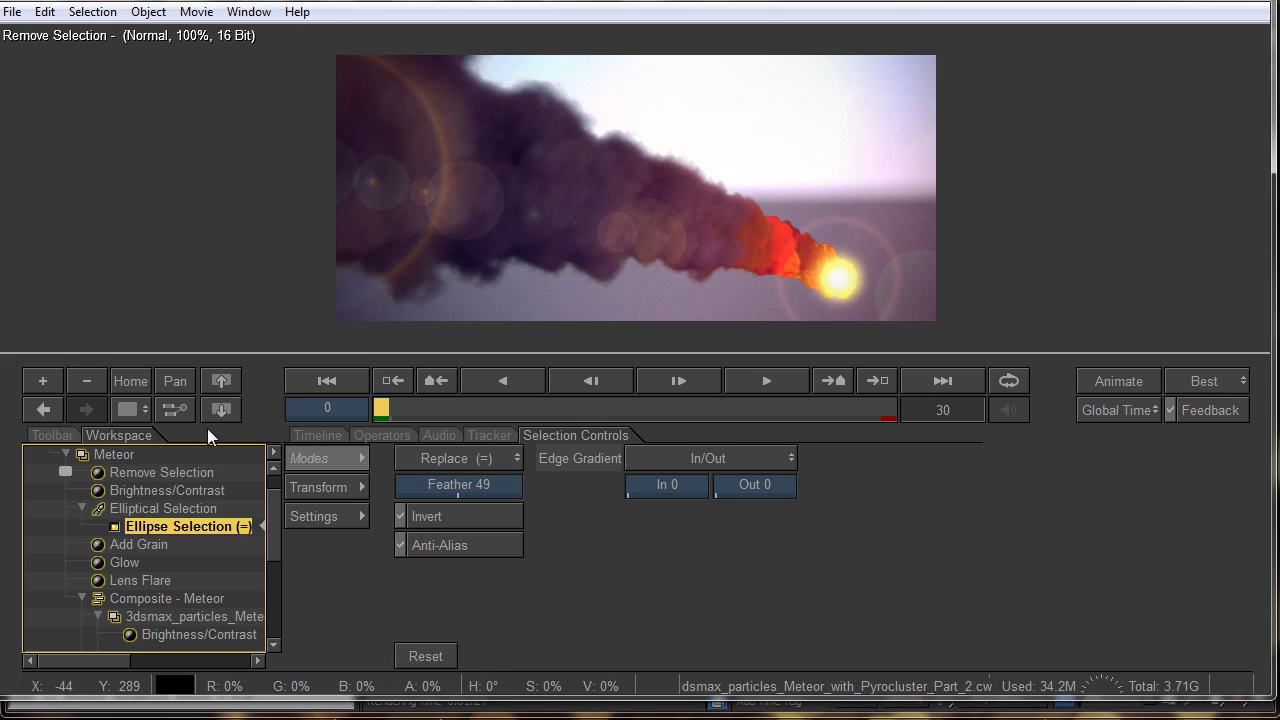